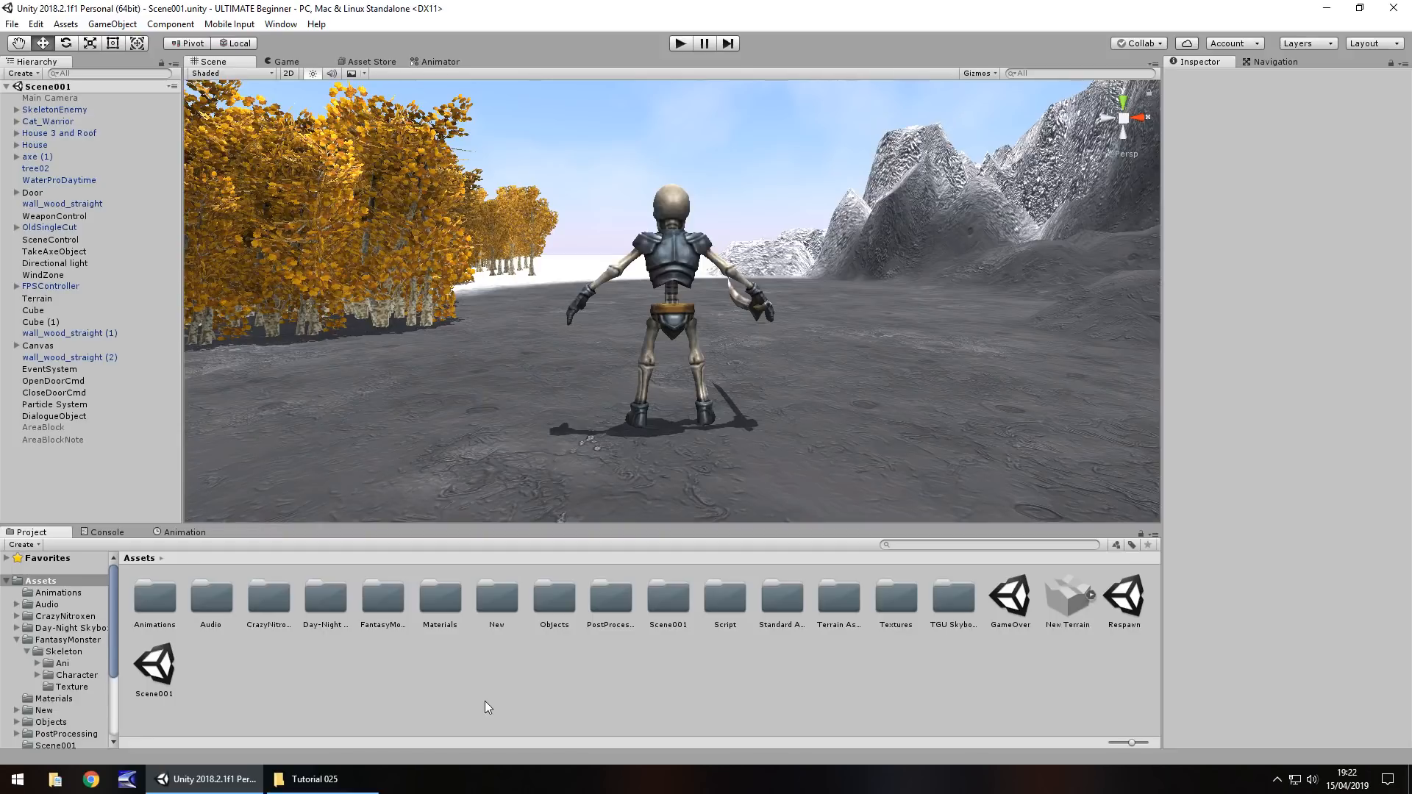
alt+drag(858, 305, 672, 324)
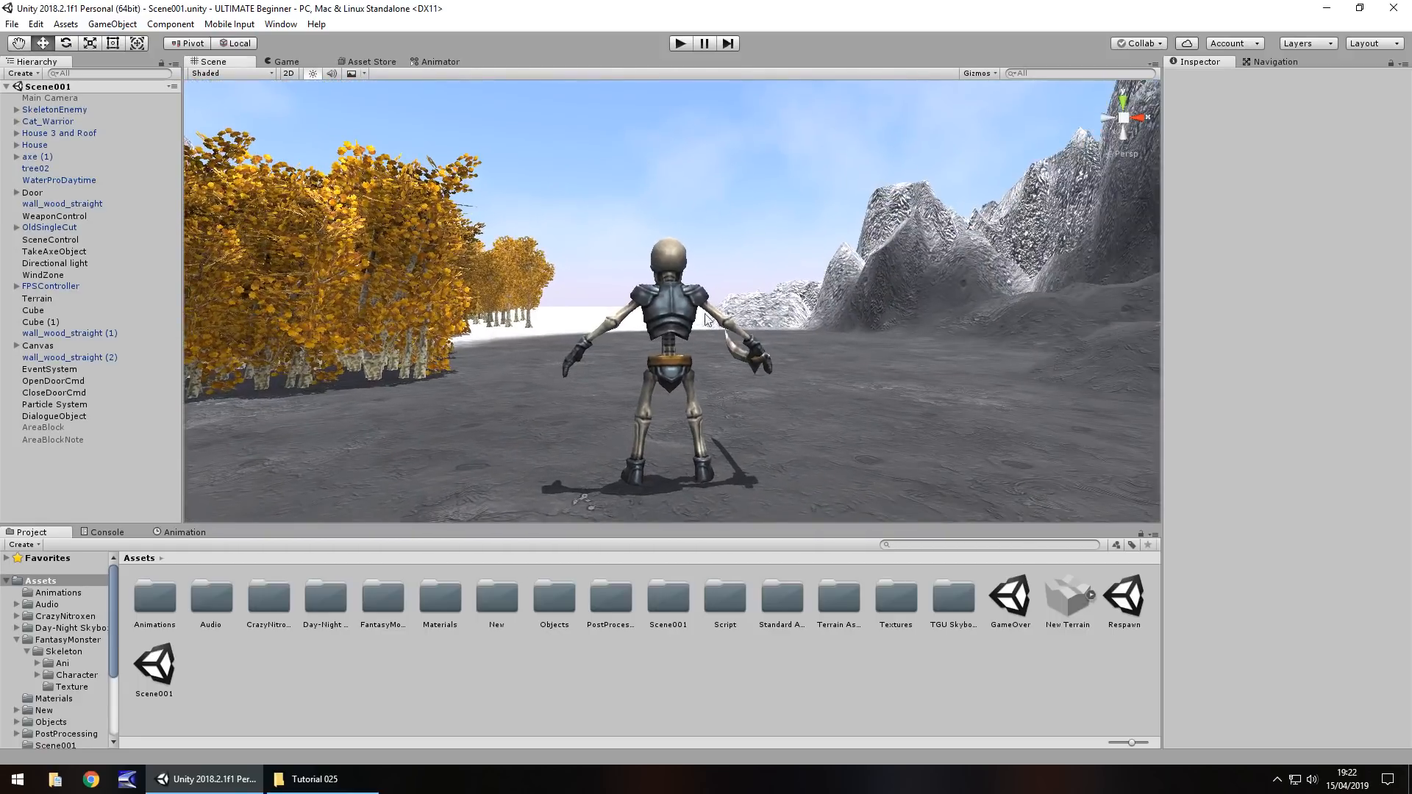
alt+drag(596, 348, 774, 324)
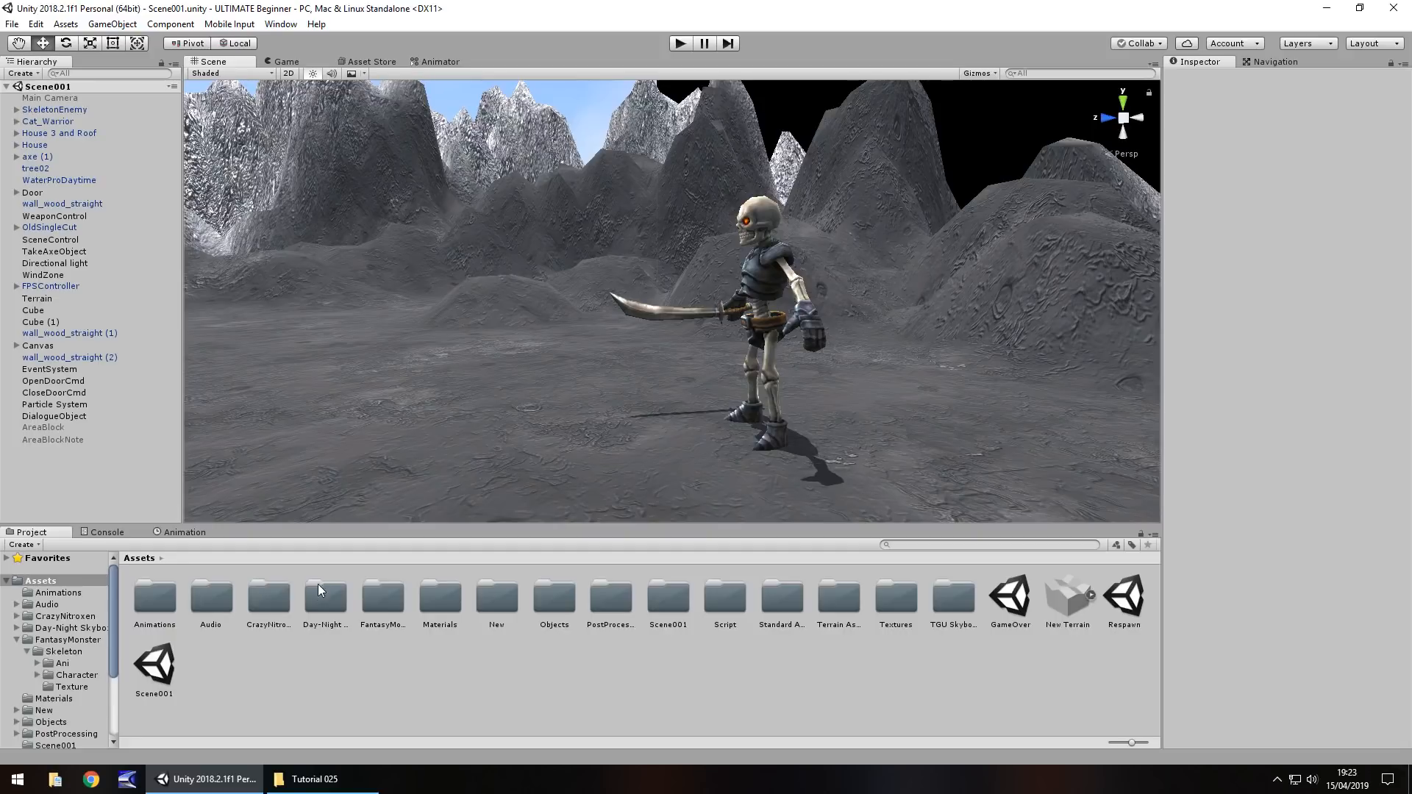
- Import the SwordHit and SwordSwing sounds from the Tutorial 025 folder into Assets/Audio/FX
double_click(210, 603)
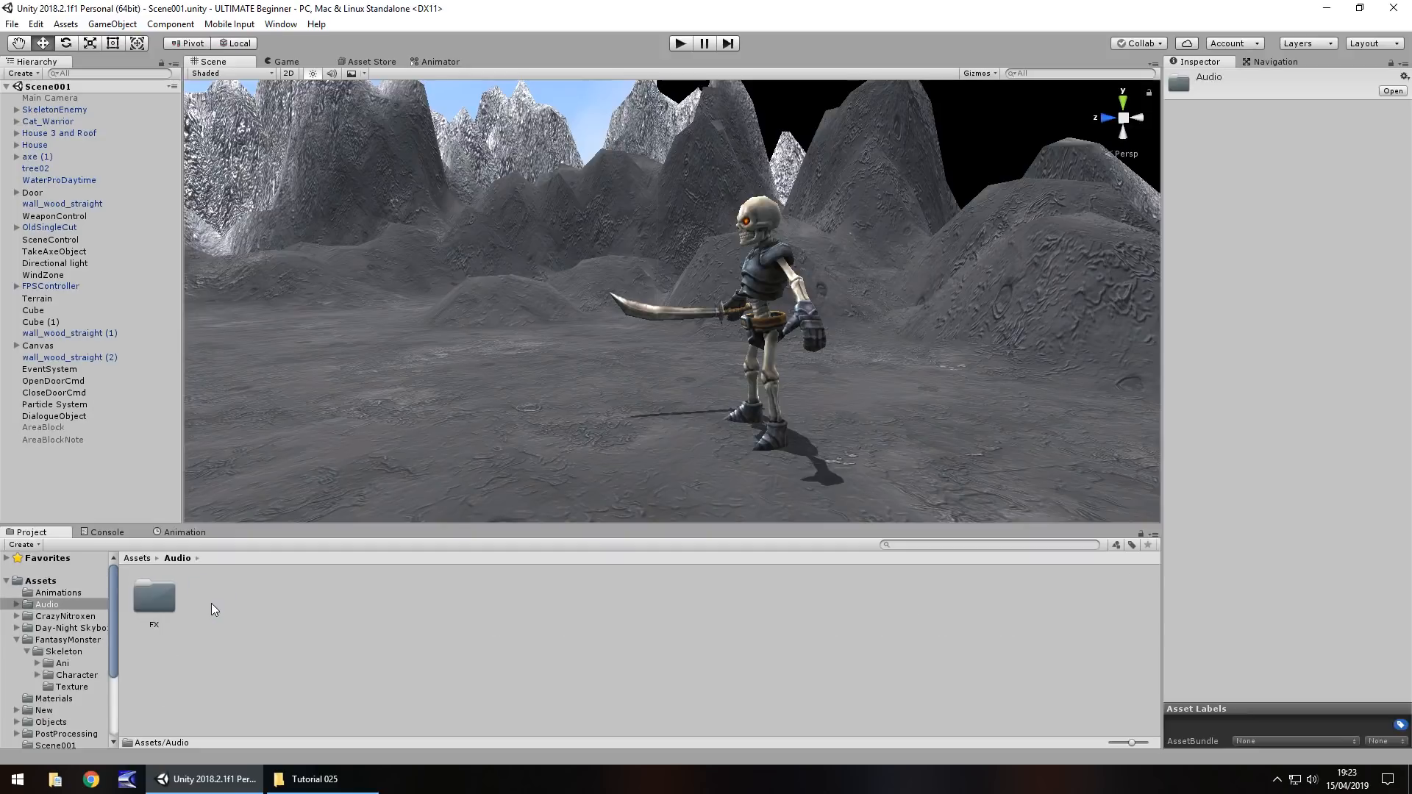
double_click(166, 602)
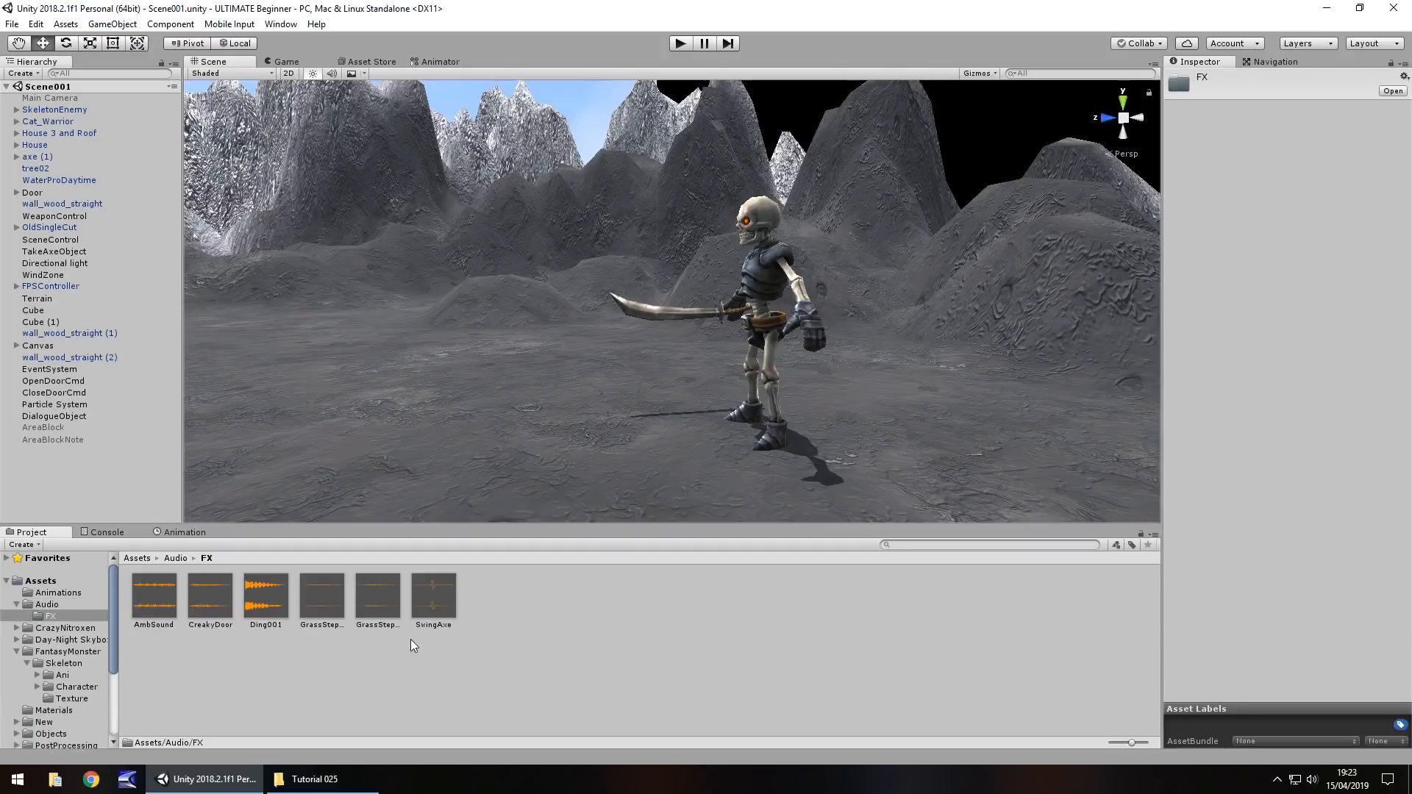
click(315, 779)
drag(351, 329, 497, 602)
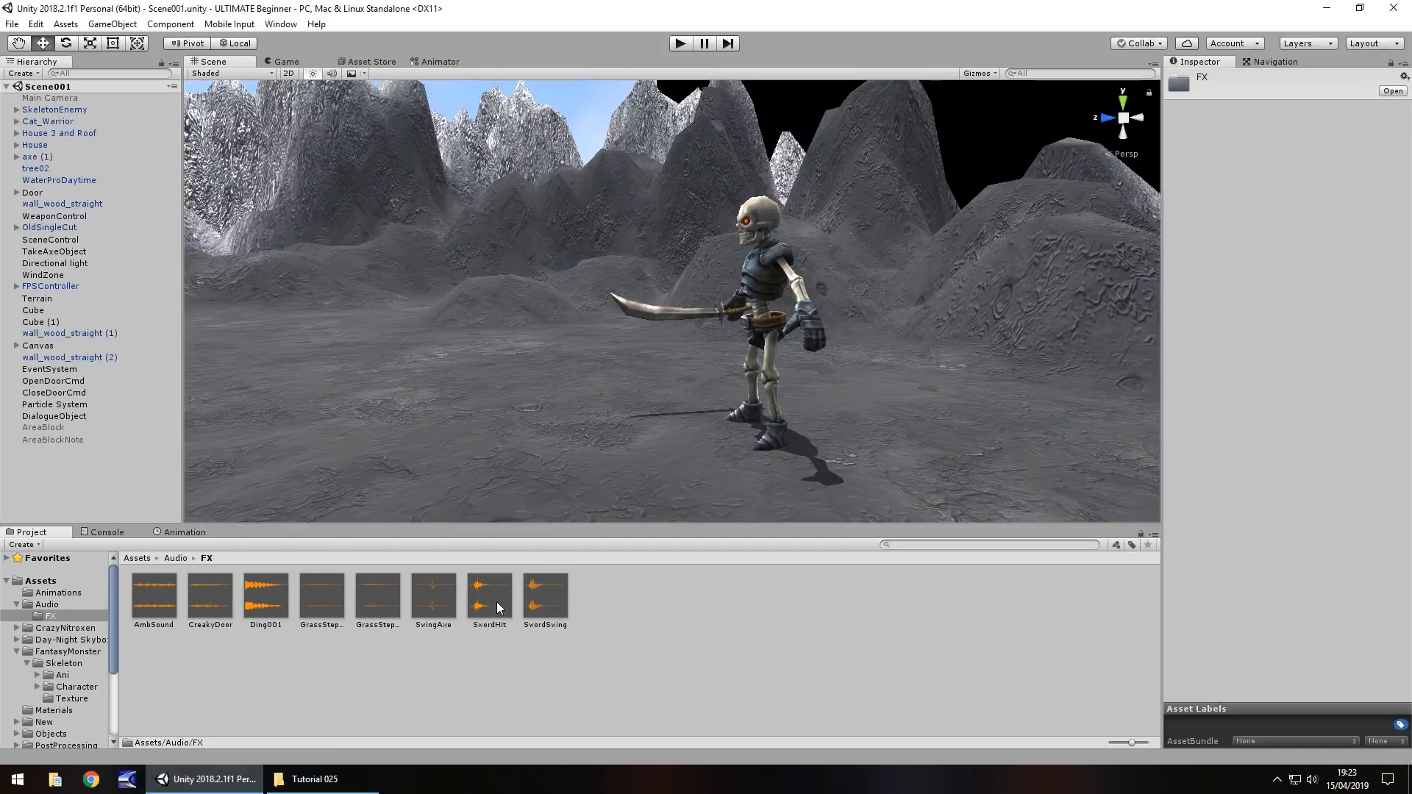
click(496, 602)
click(669, 627)
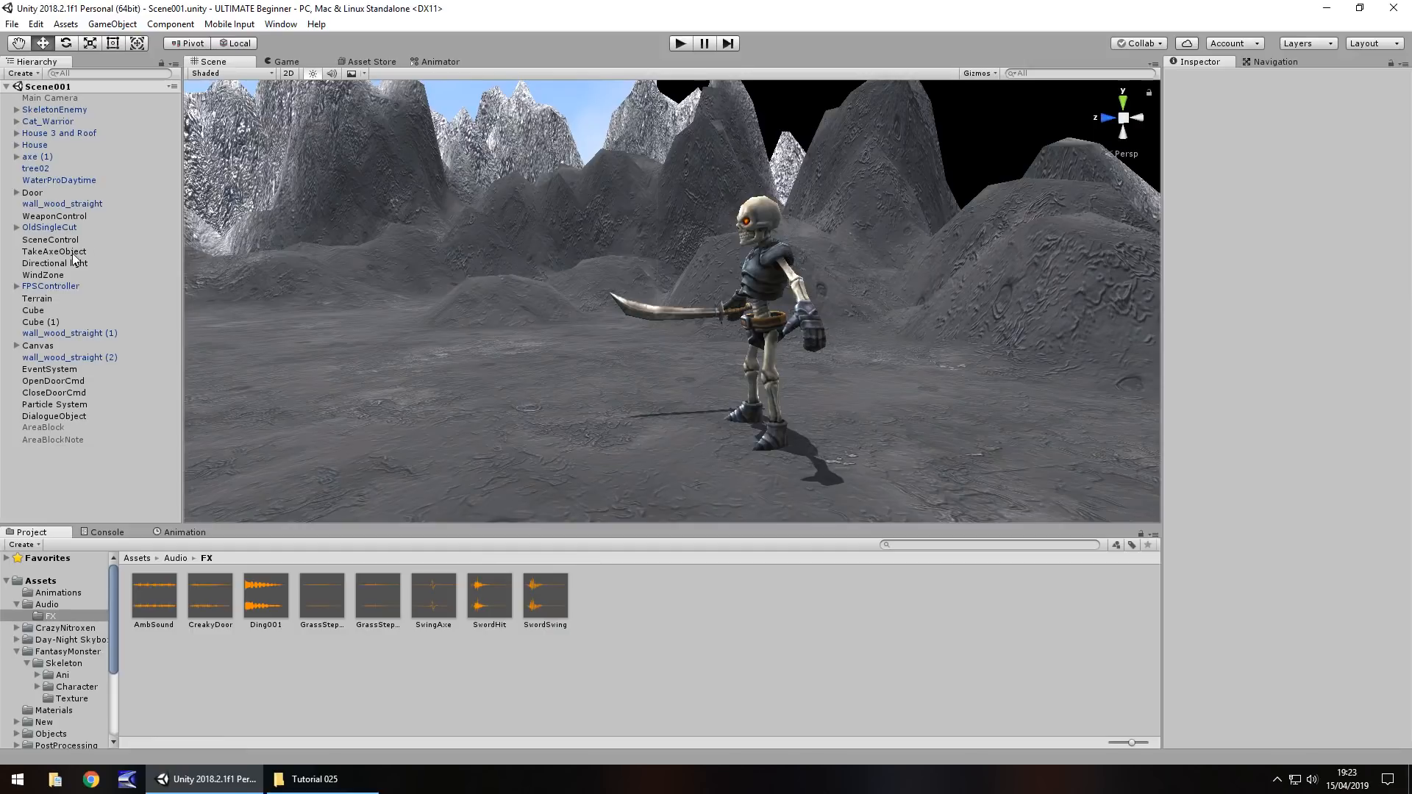
- Open the SkeletonAI script attached to the Cylinder child of SkeletonEnemy in Visual Studio
click(43, 110)
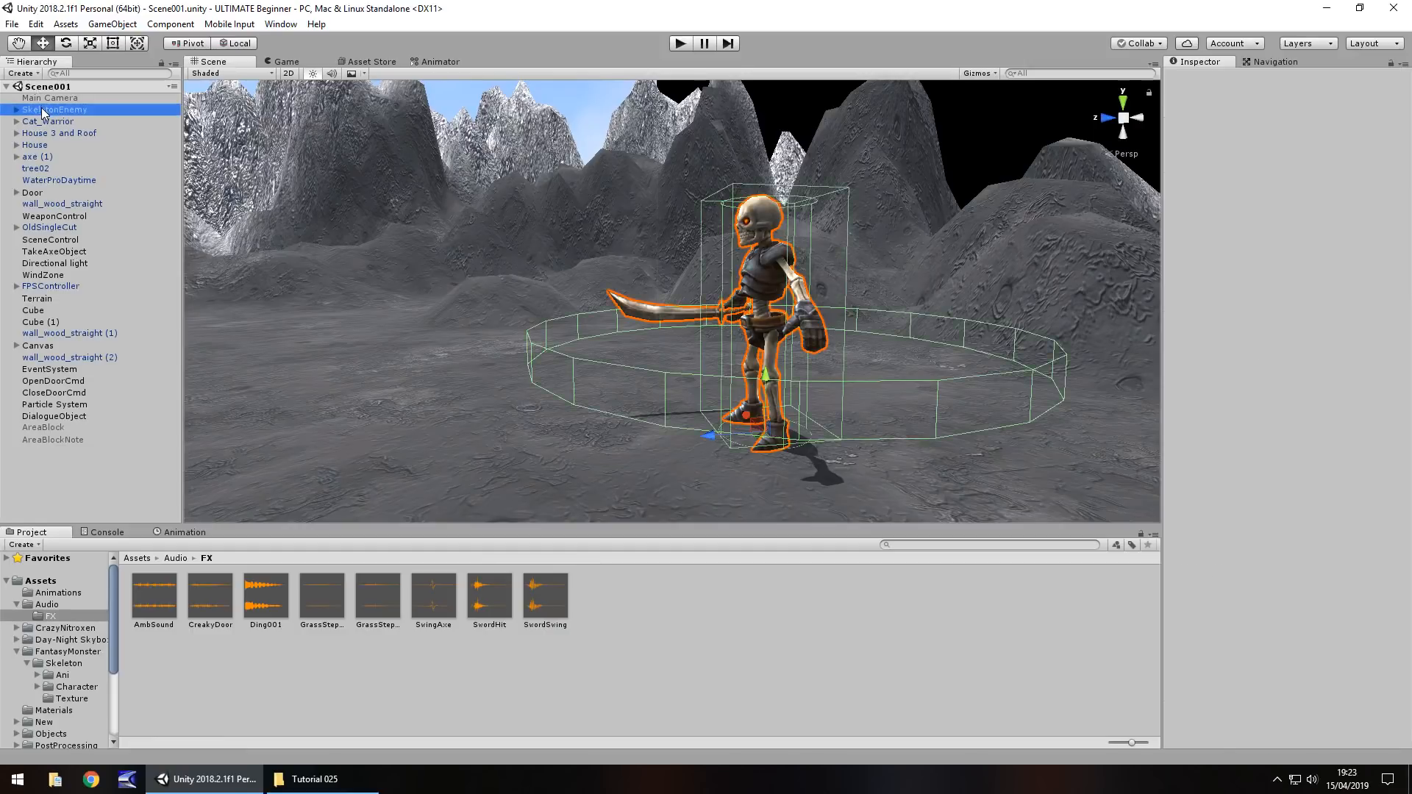
scroll(1333, 665, down, 2)
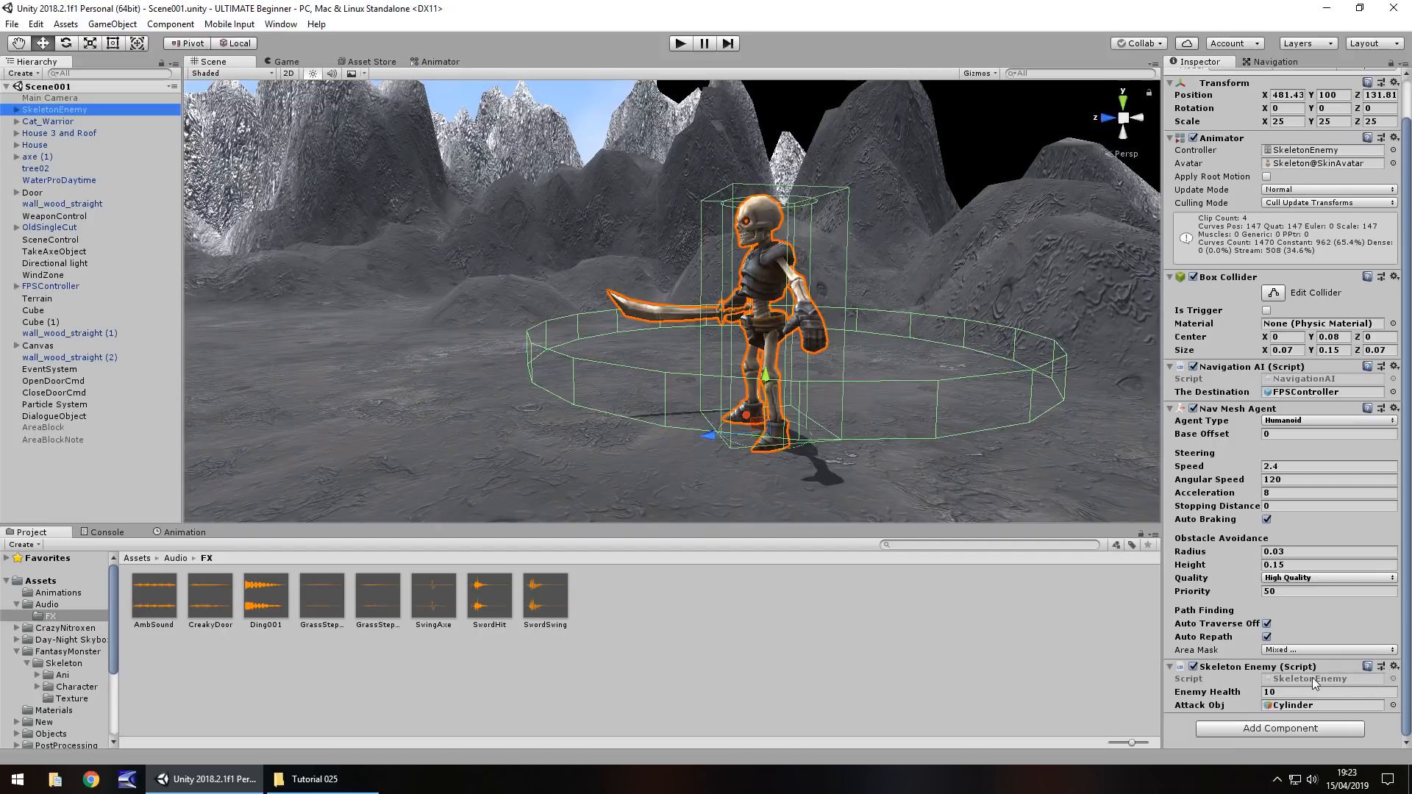
click(15, 110)
click(59, 157)
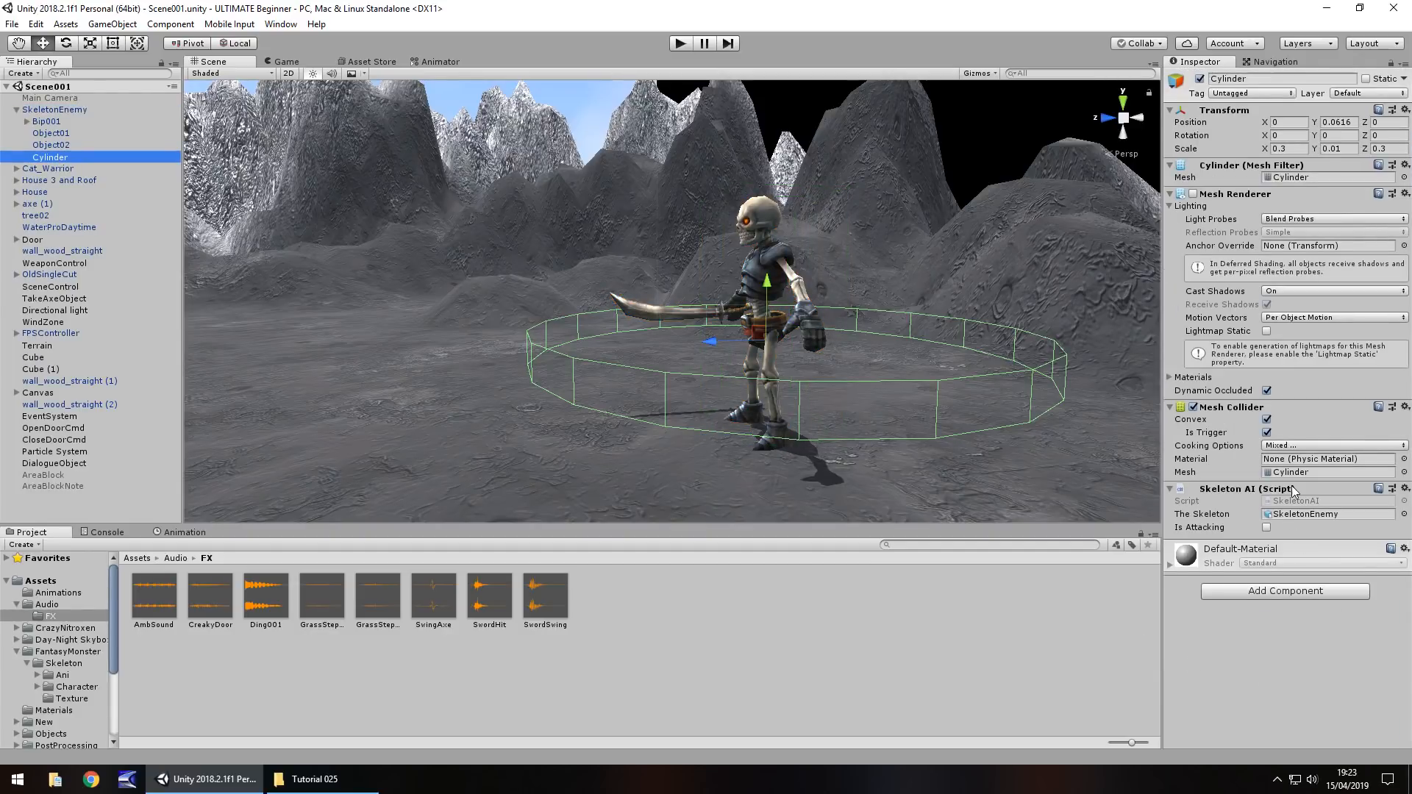
double_click(1313, 500)
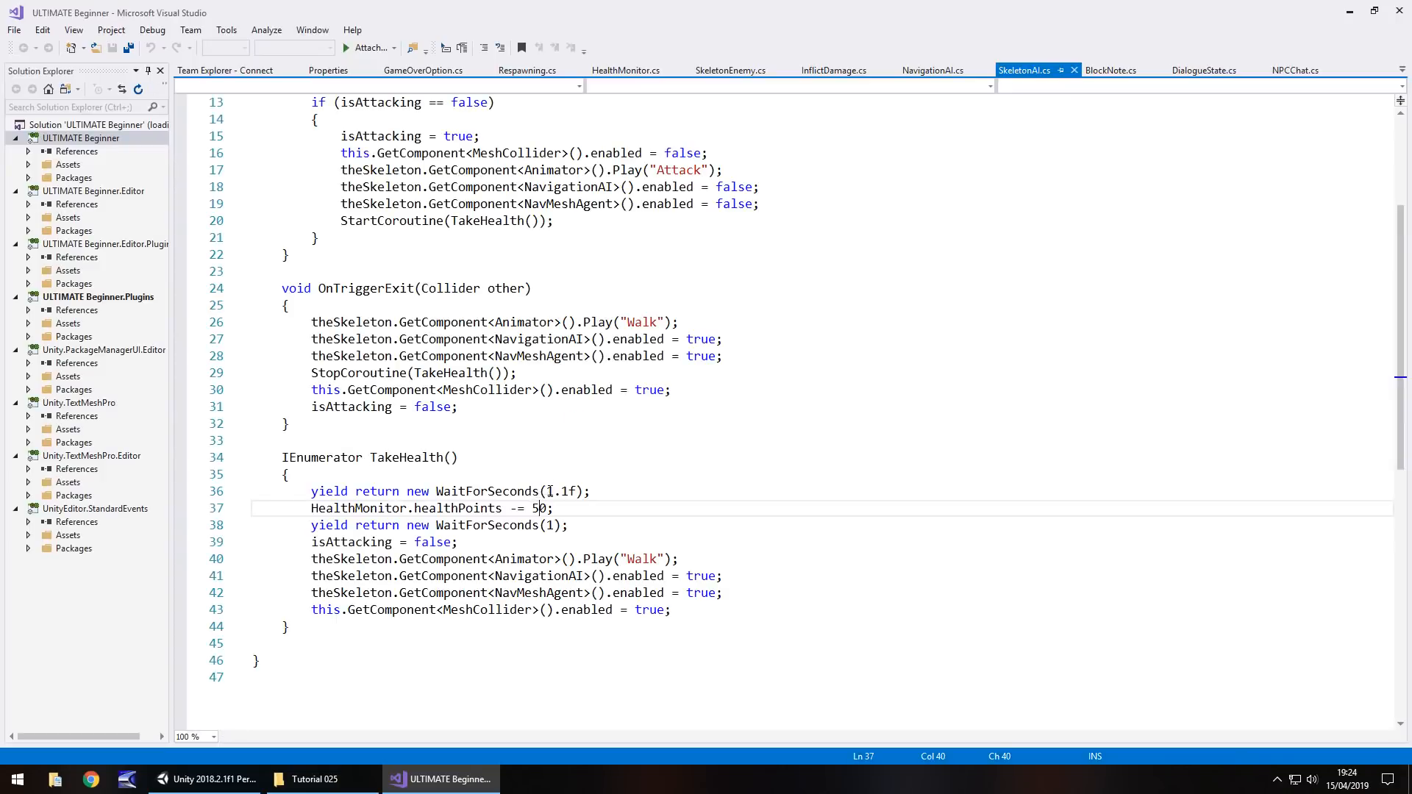
click(568, 494)
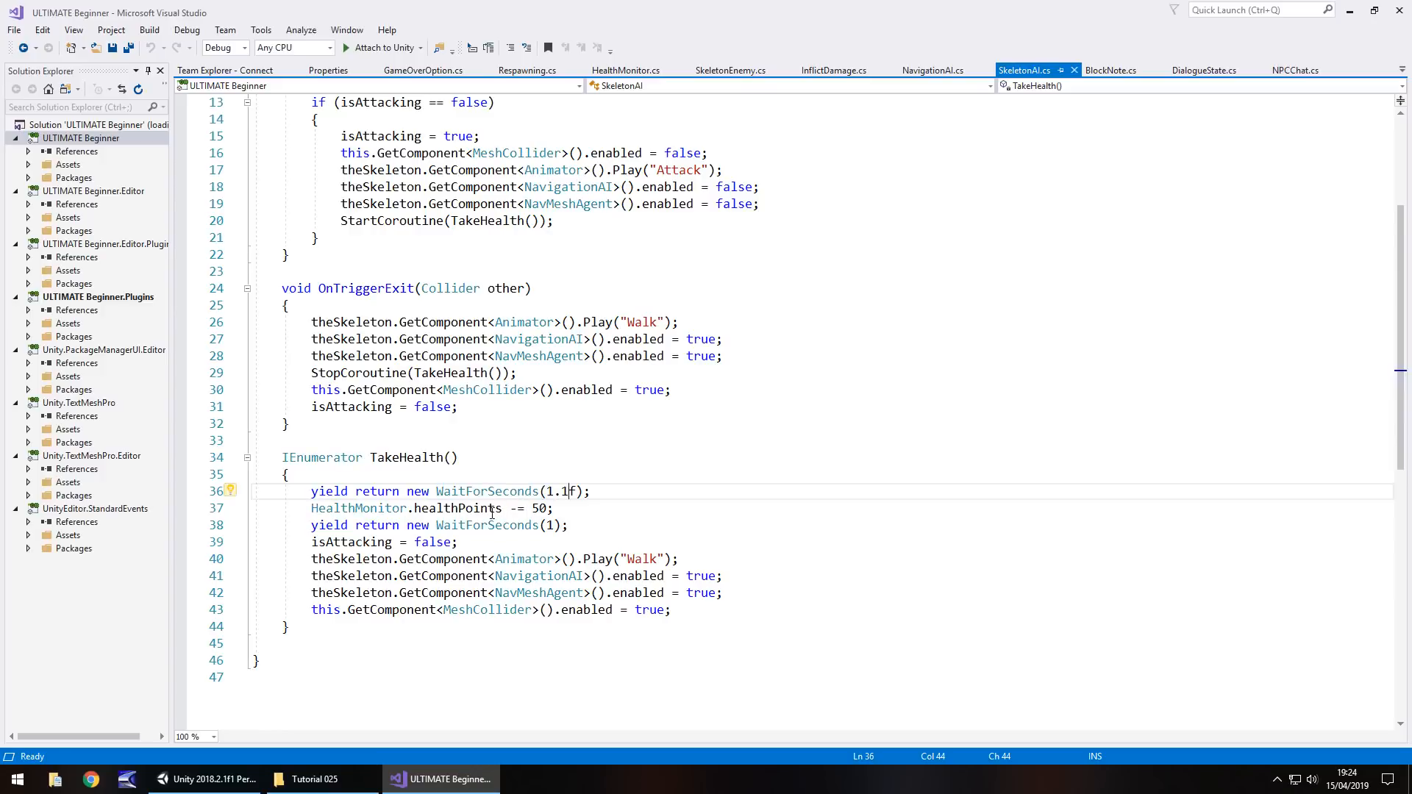
click(489, 525)
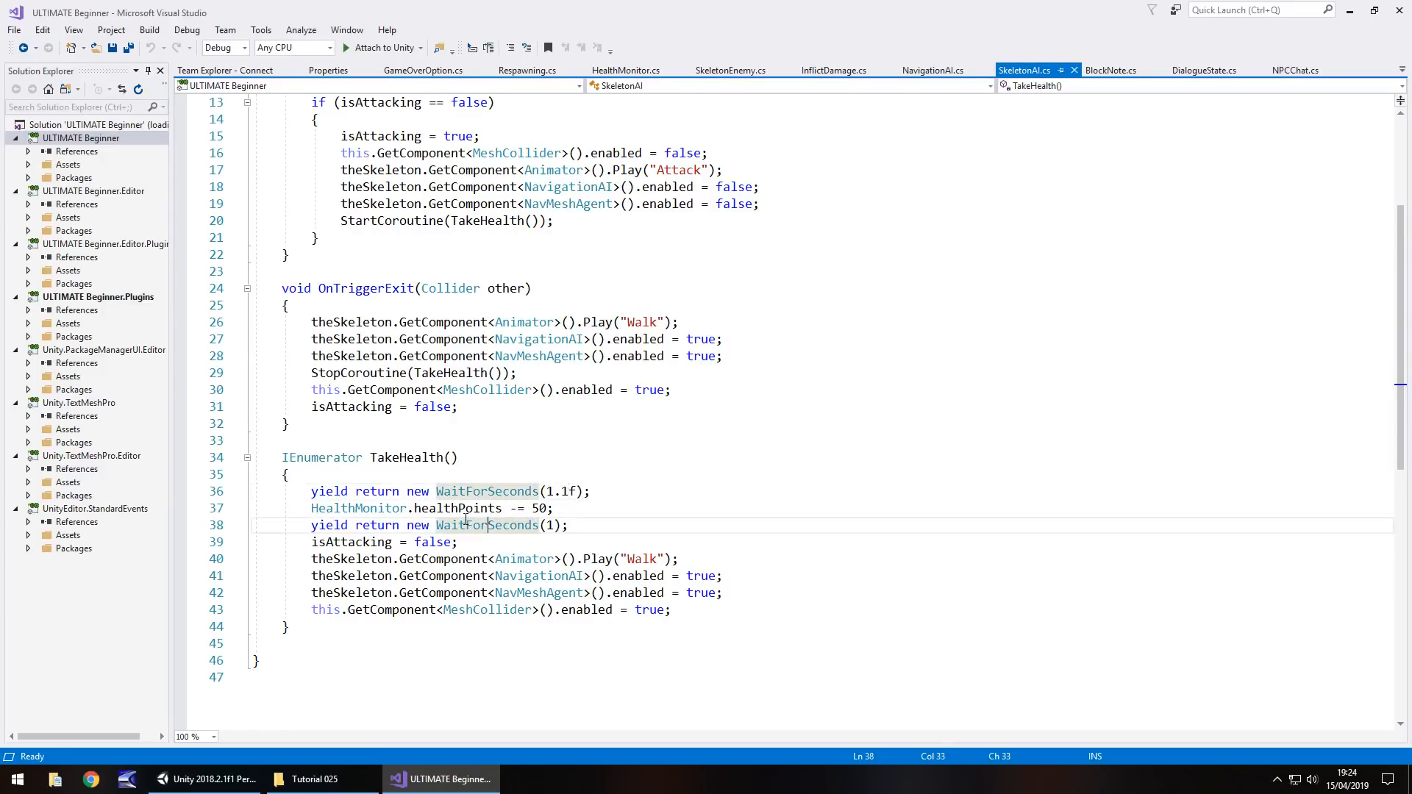
click(555, 492)
key(Down)
key(Down)
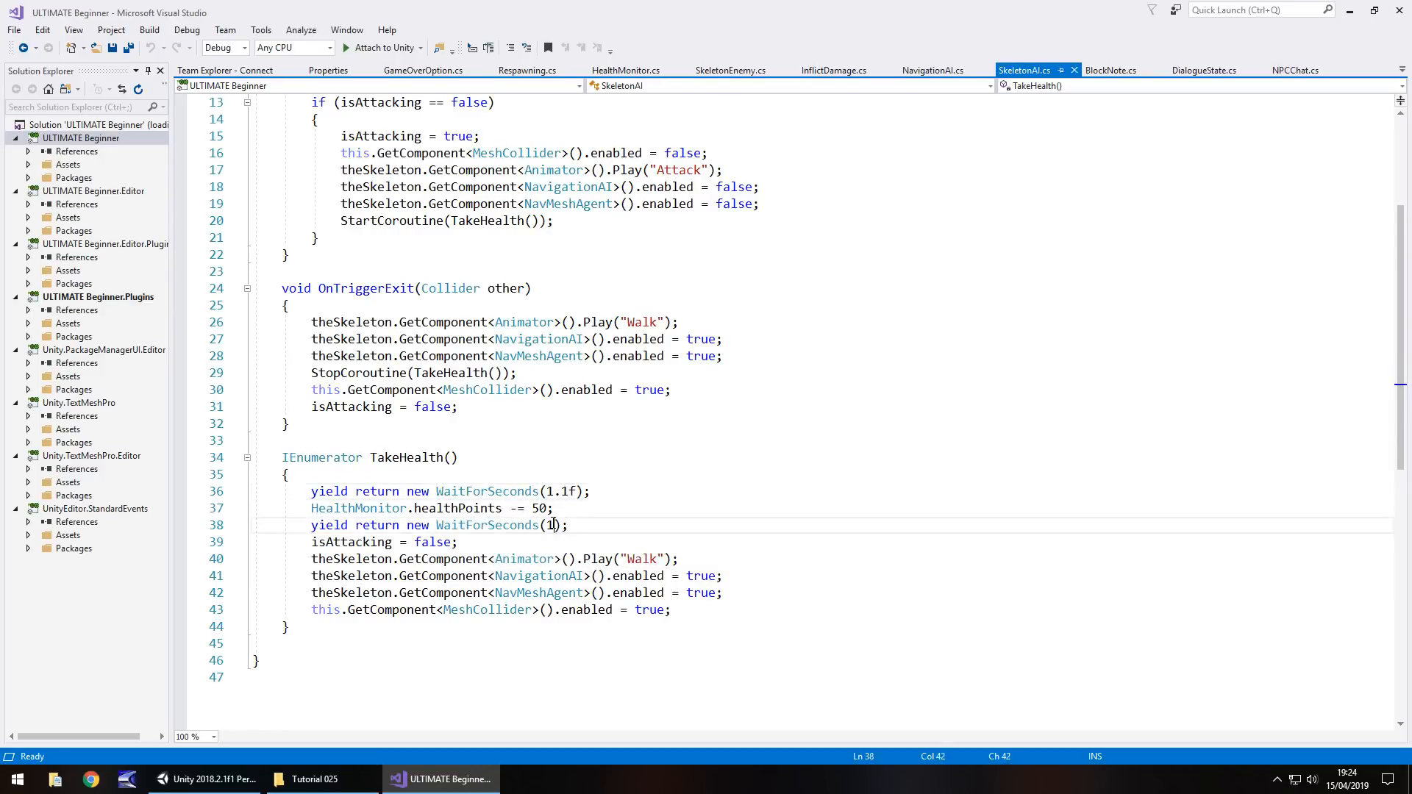
click(555, 491)
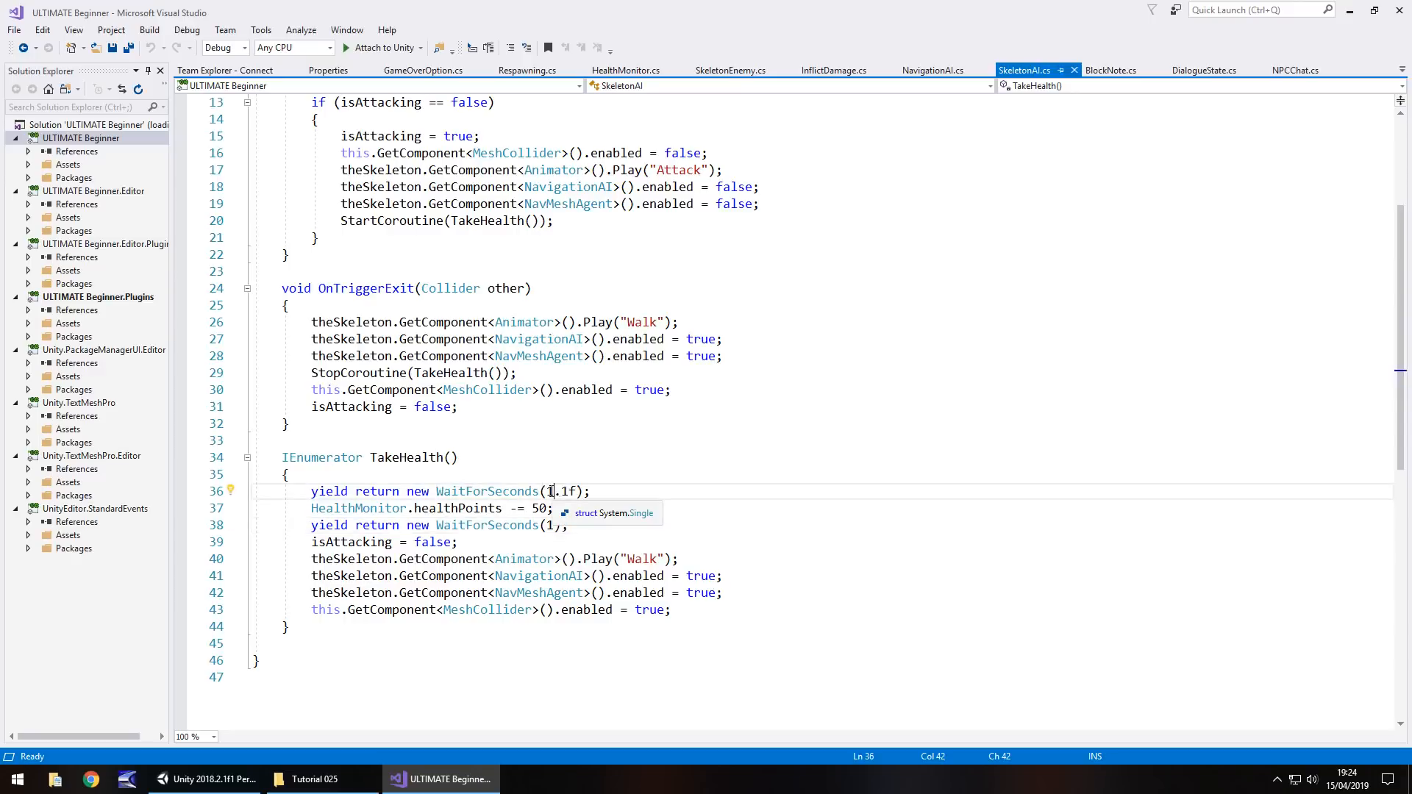
- Declare a public AudioSource variable named swordSwing below the isAttacking declaration in the SkeletonAI class
scroll(439, 450, up, 4)
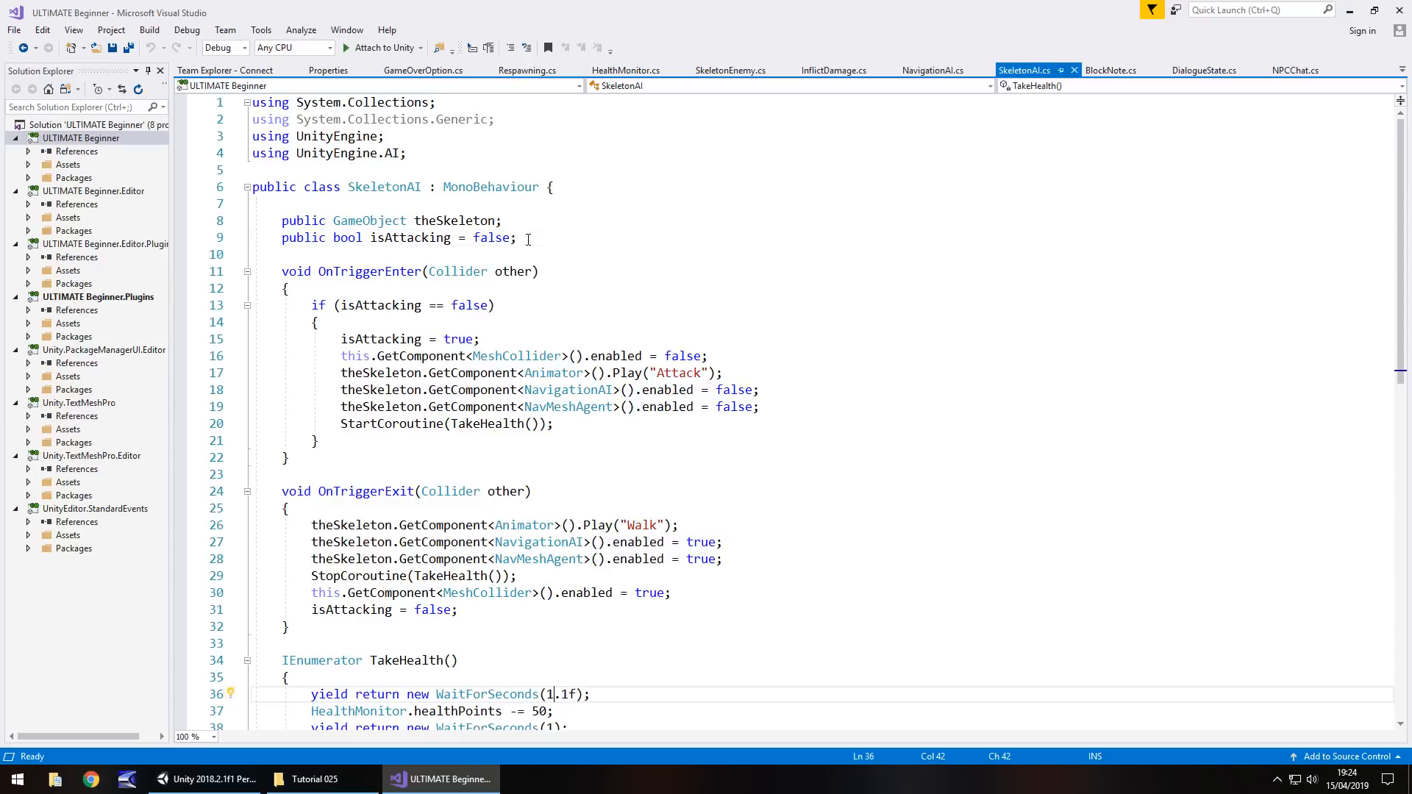
click(531, 239)
key(Return)
text(pu)
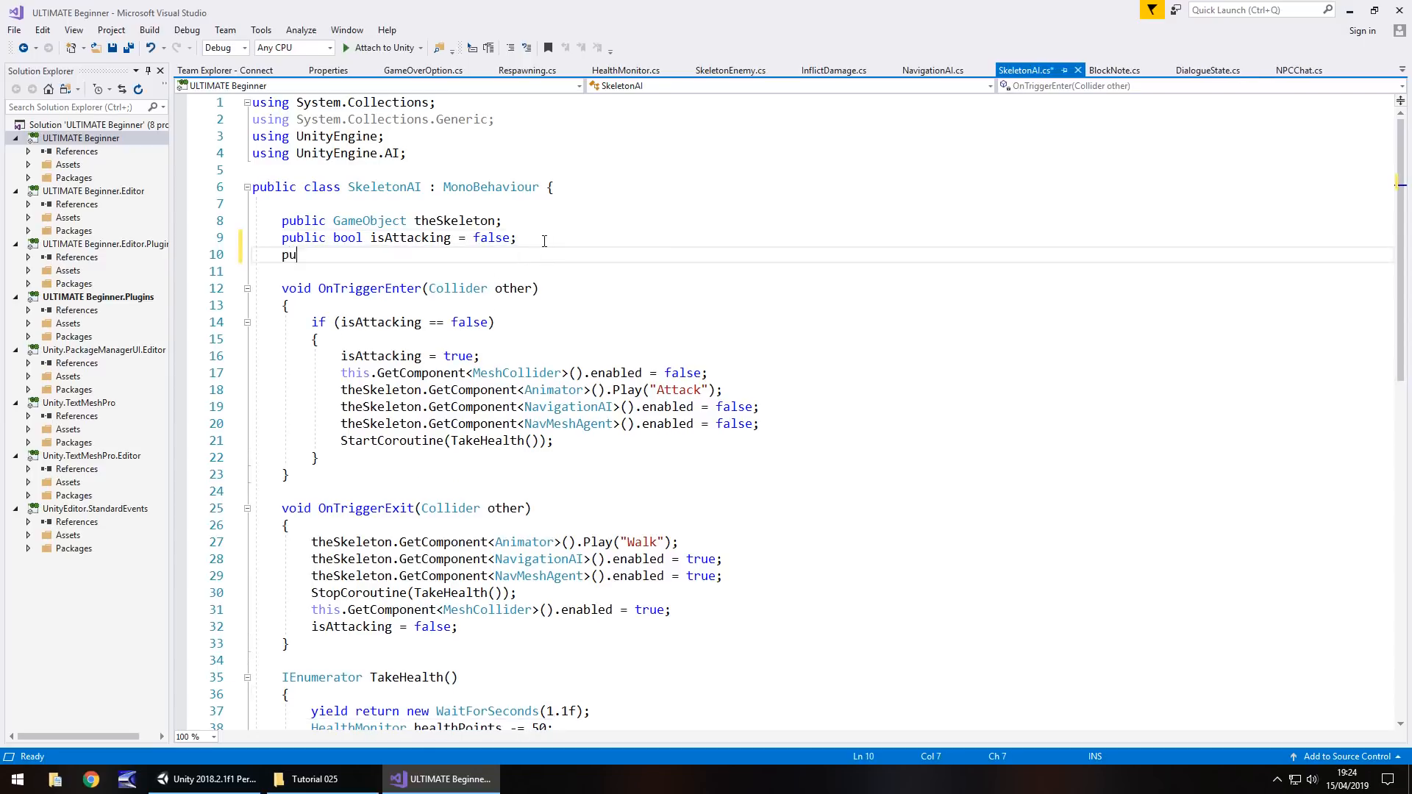
text(blic A)
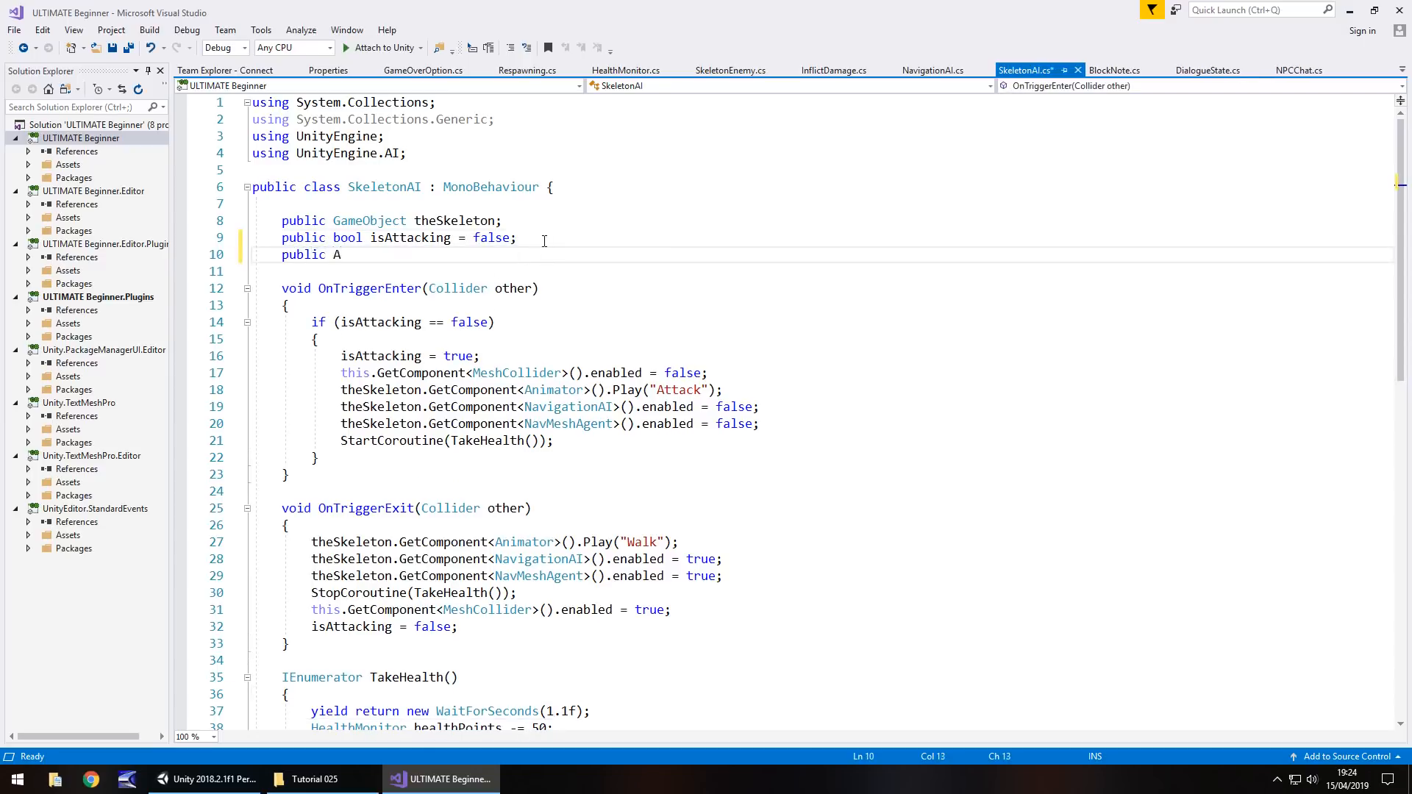
text(udioSourc)
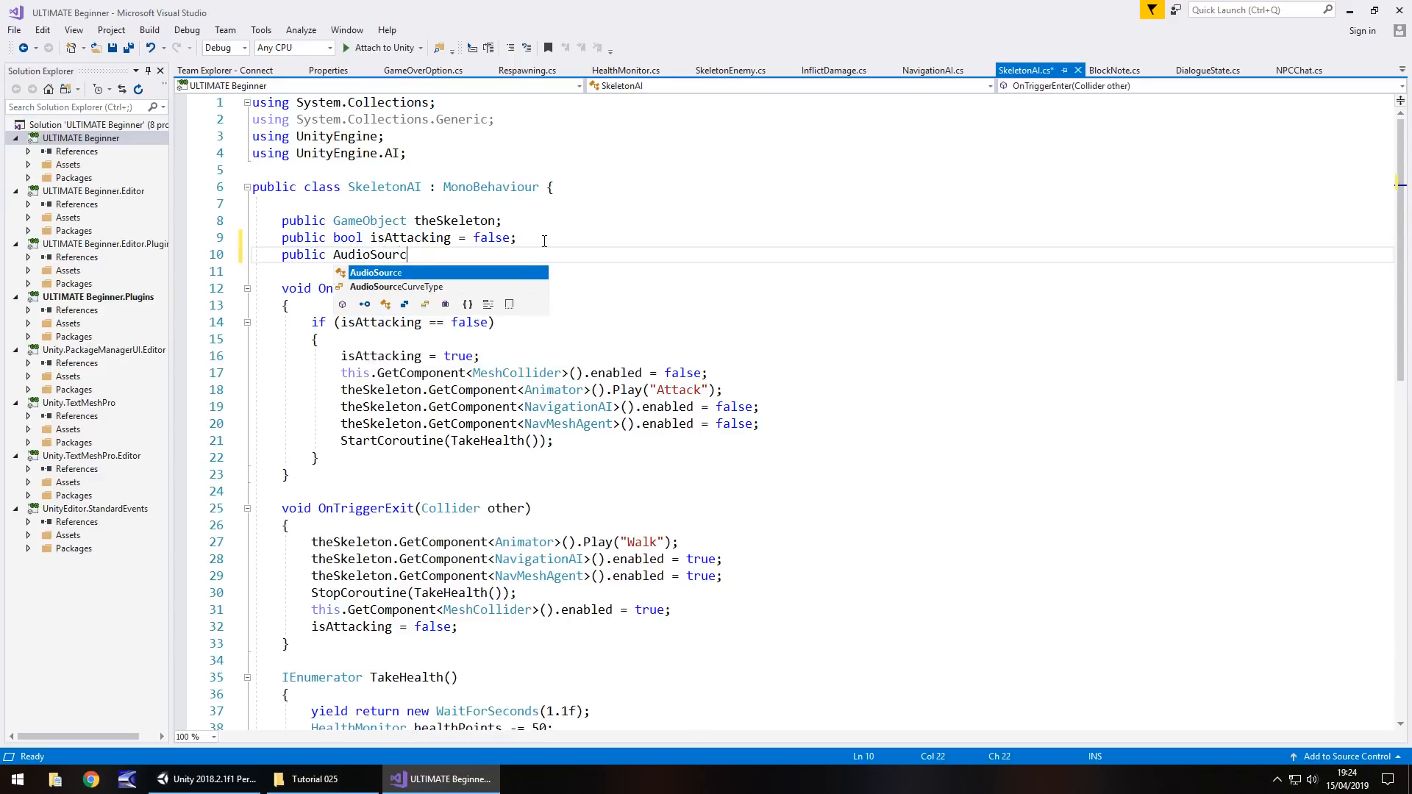
text(e sw)
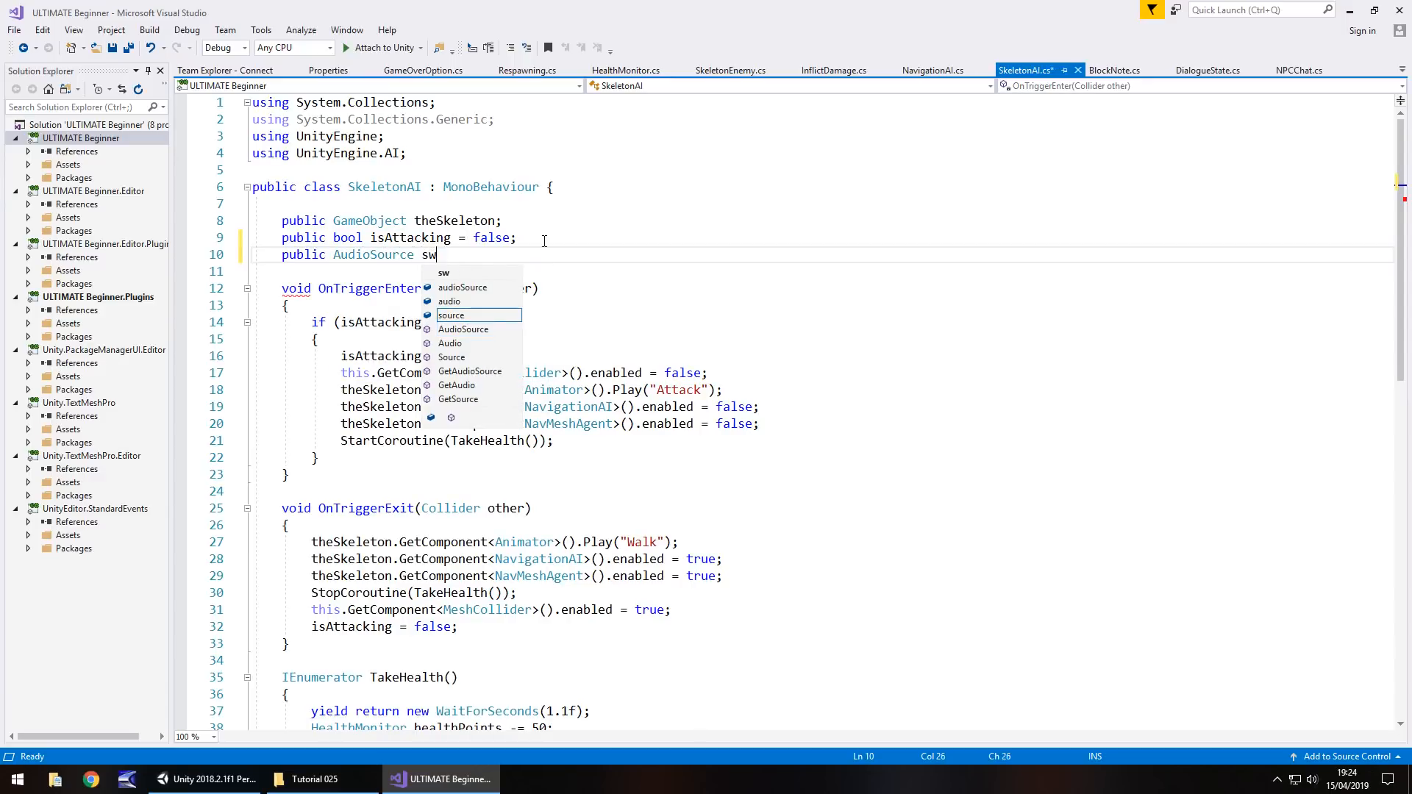
text(ordSwing;)
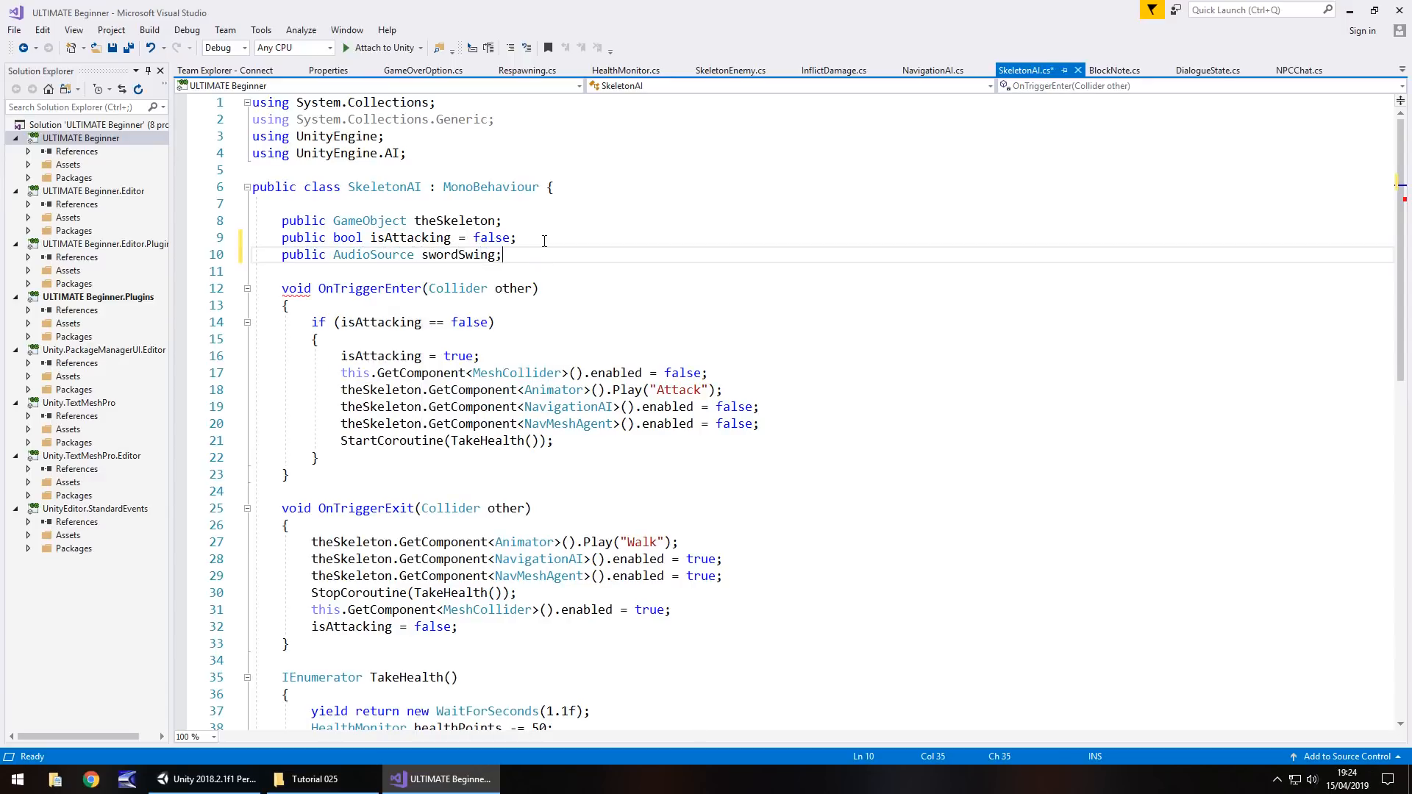
- Declare a public AudioSource variable named swordHit on the line below swordSwing
key(Return)
text(public )
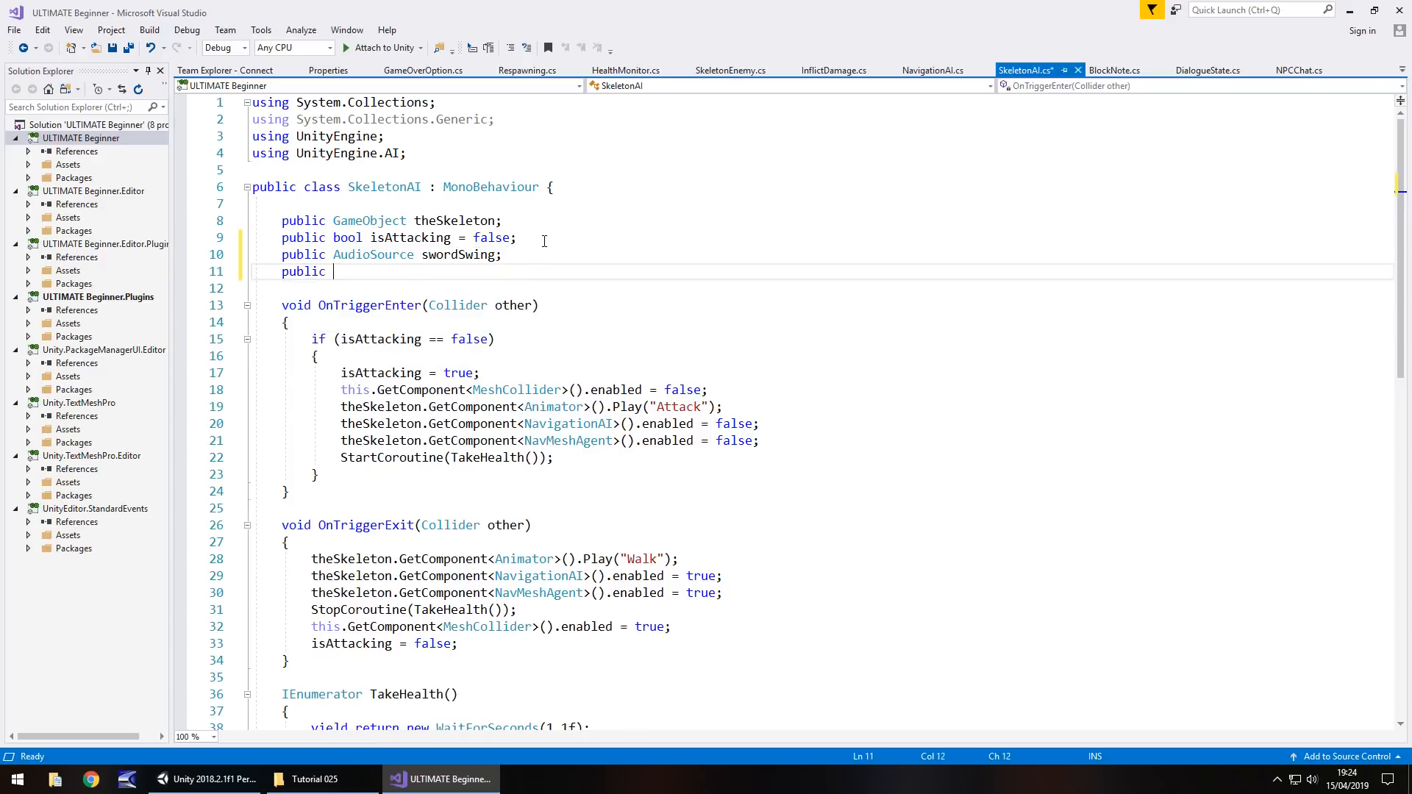
text(Aurio)
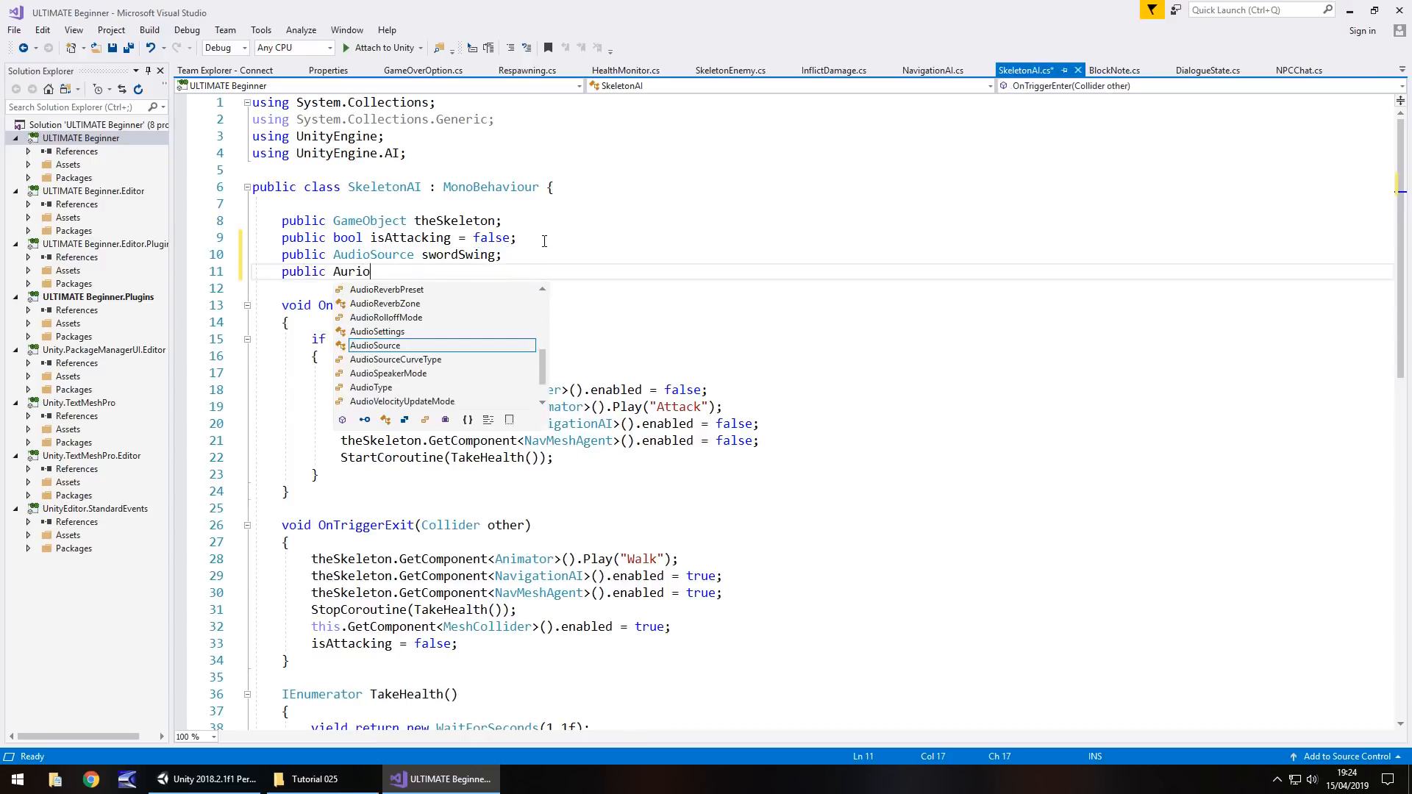
key(BackSpace)
key(BackSpace)
key(BackSpace)
text(dio)
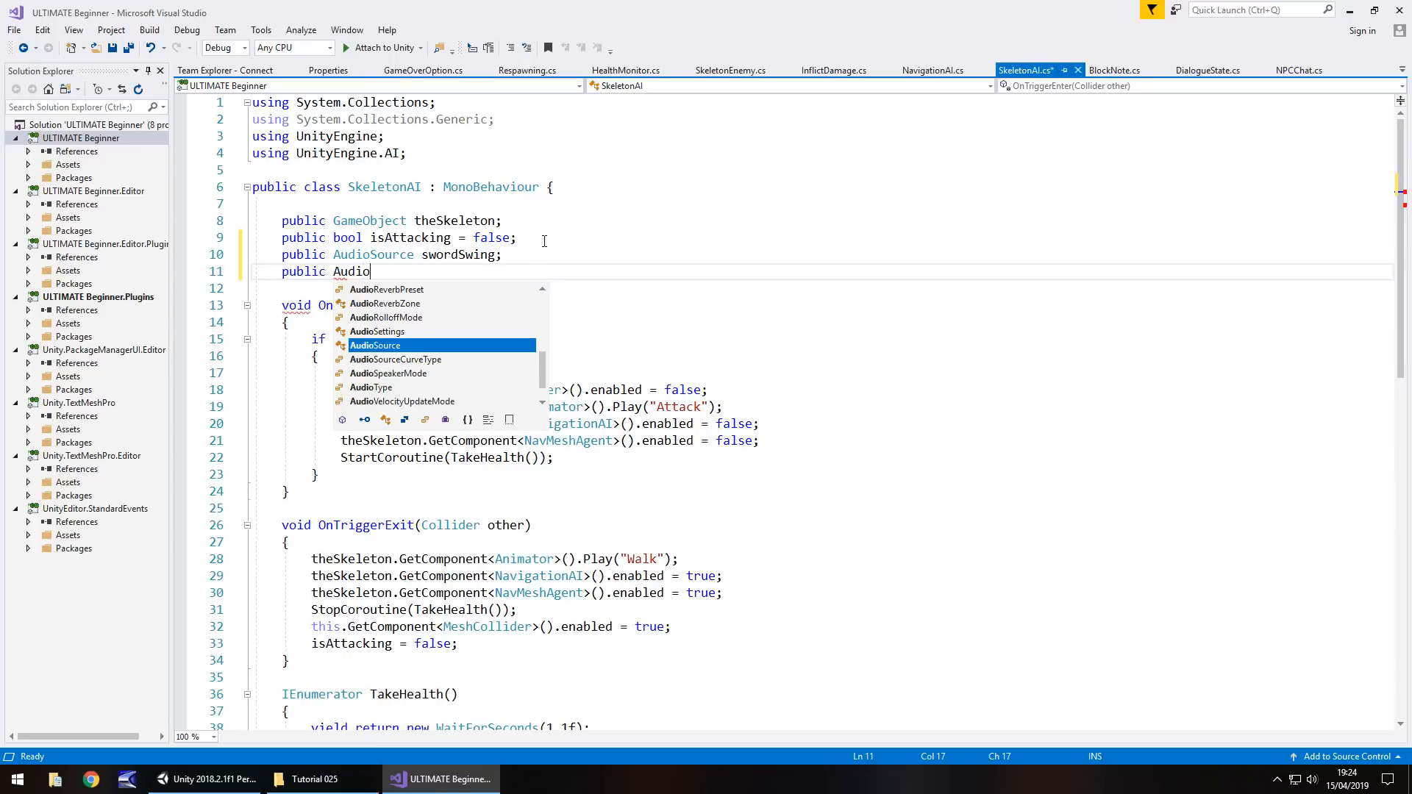
key(Tab)
text(sword)
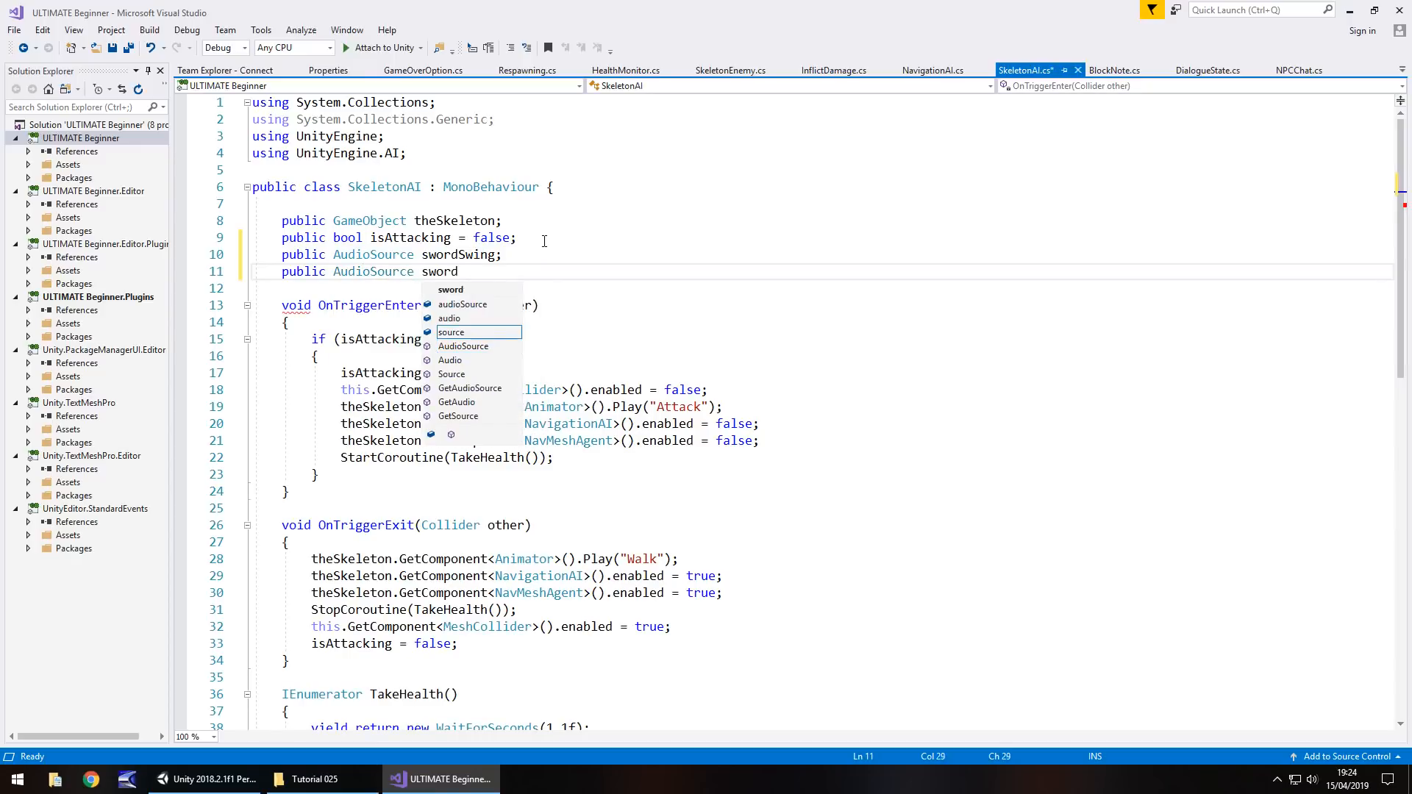
text(Hit;)
- Set the first WaitForSeconds value in the TakeHealth coroutine to 0.5f and copy that whole line
scroll(604, 399, down, 9)
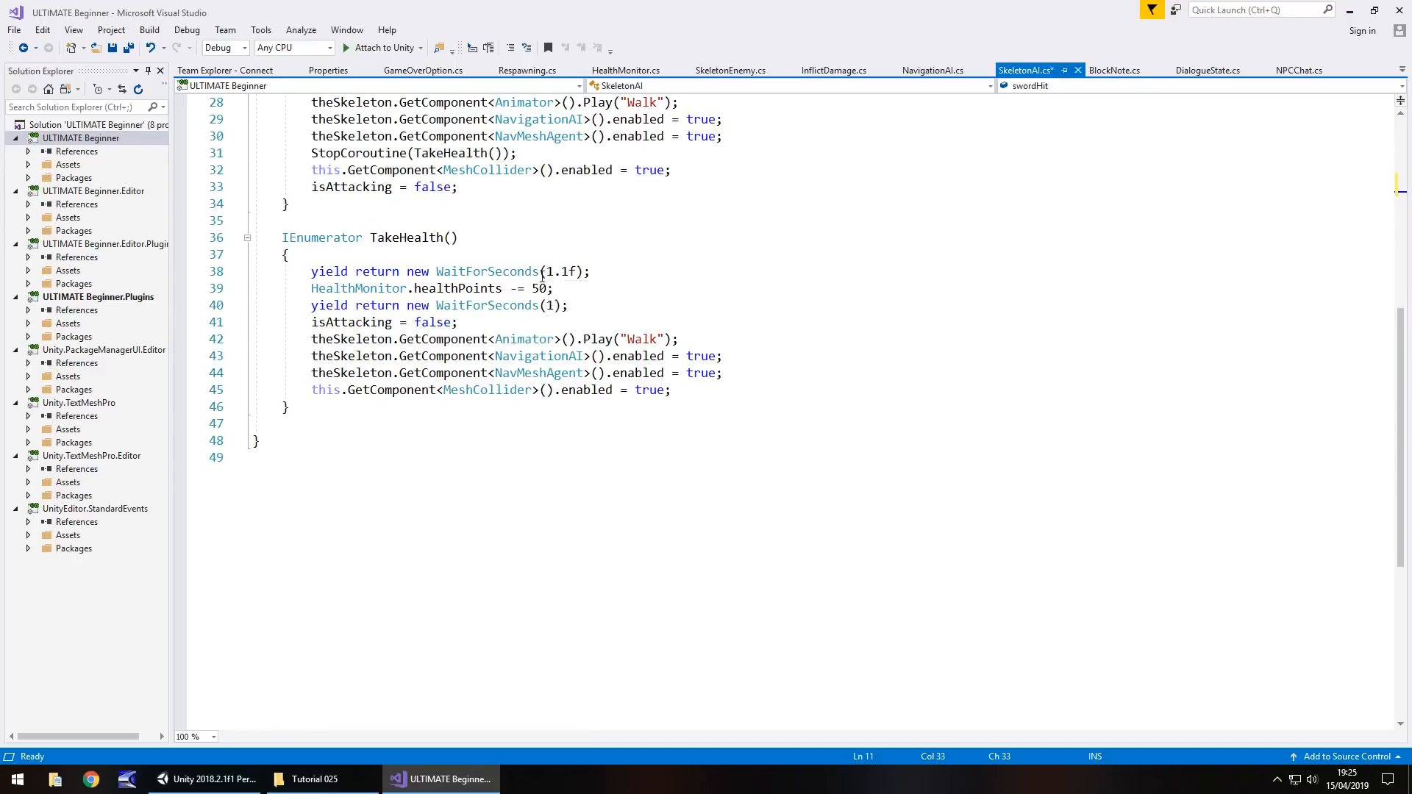
drag(311, 272, 591, 272)
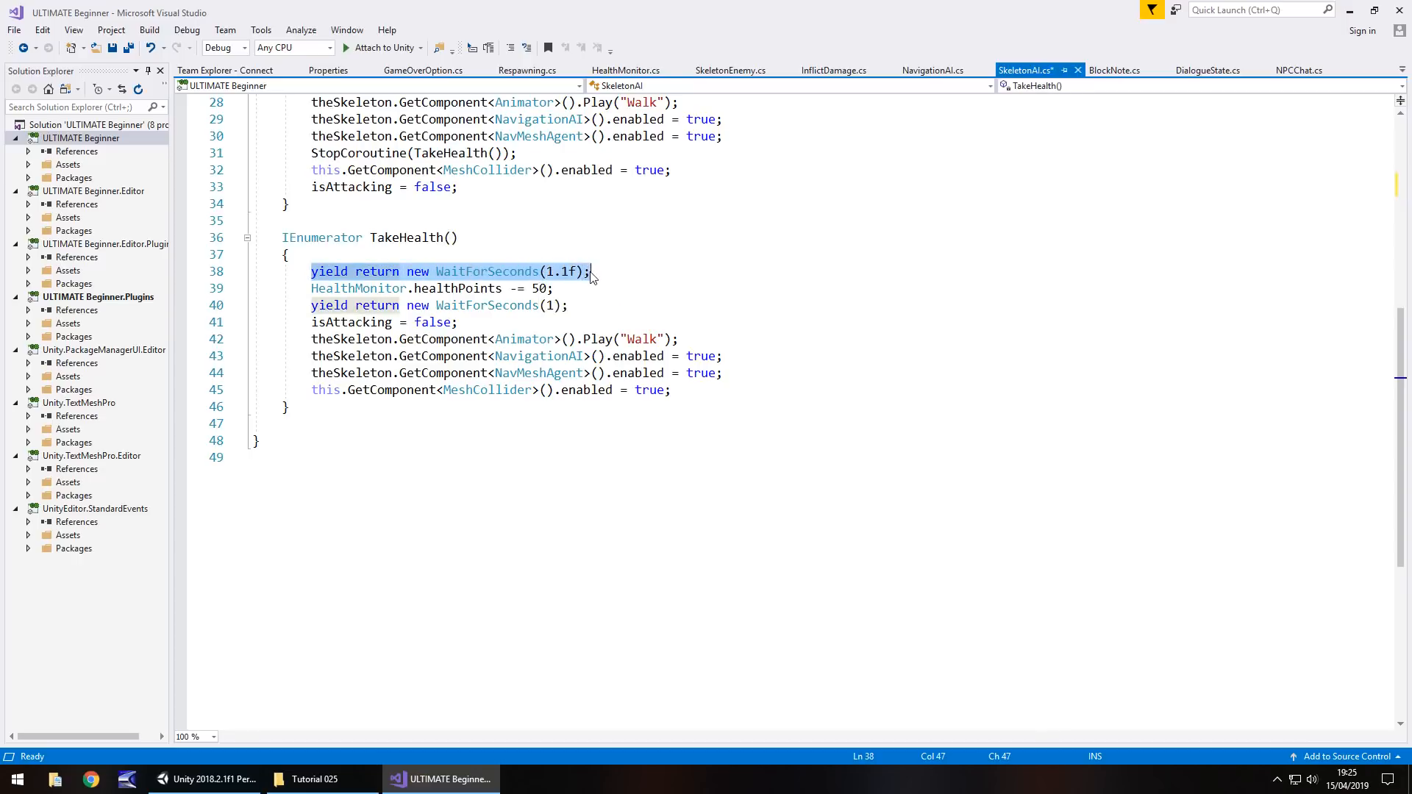
click(549, 271)
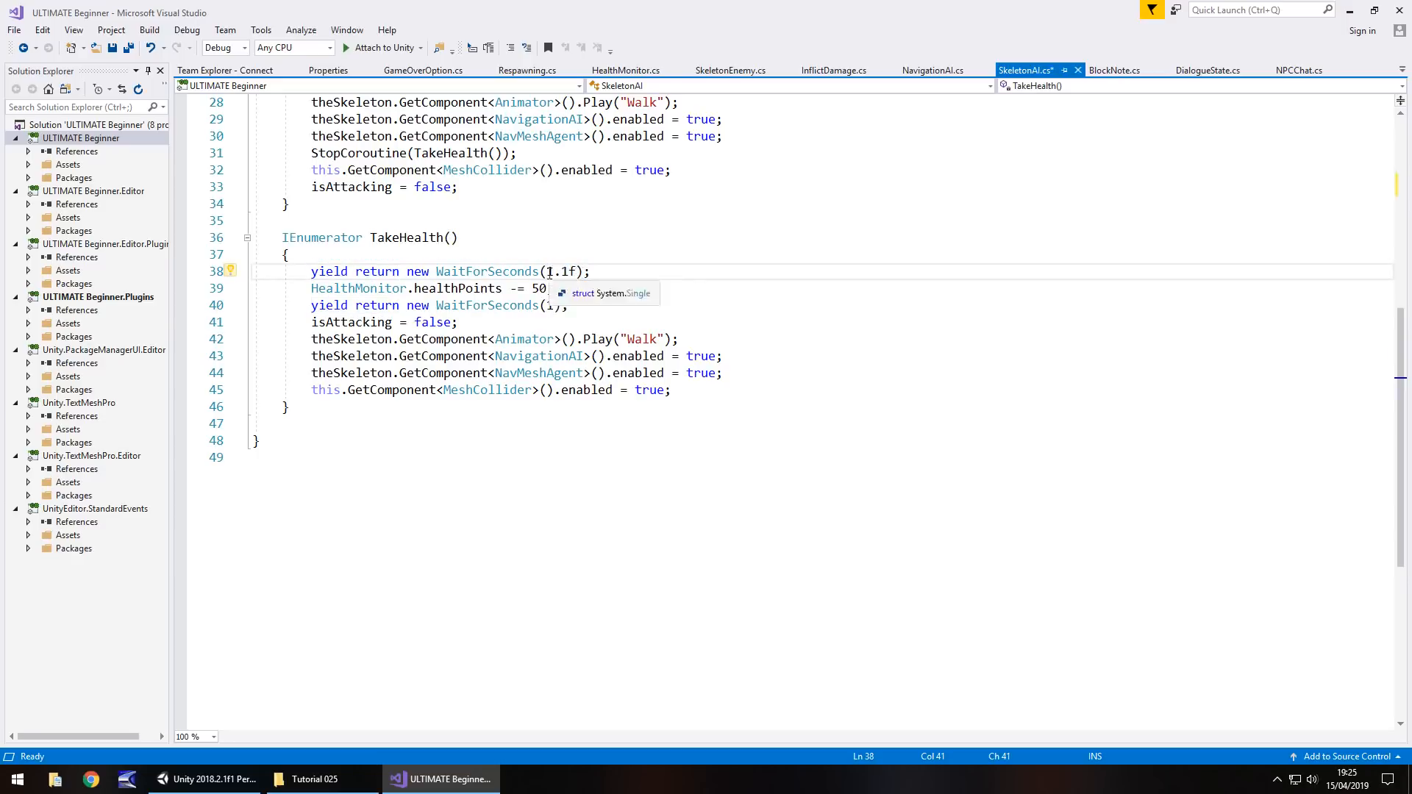
shift+click(570, 273)
text(0.5)
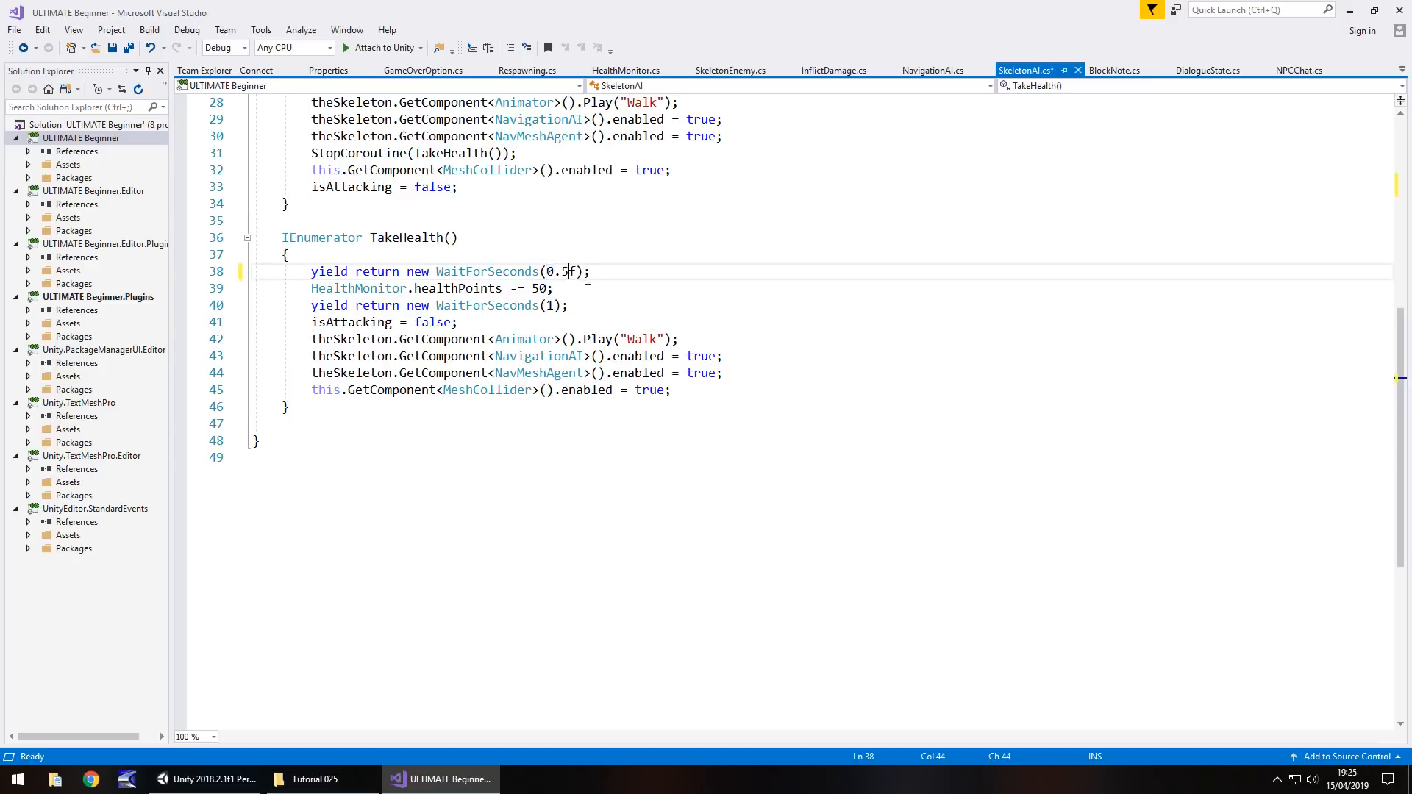
drag(594, 272, 312, 273)
key(ctrl+c)
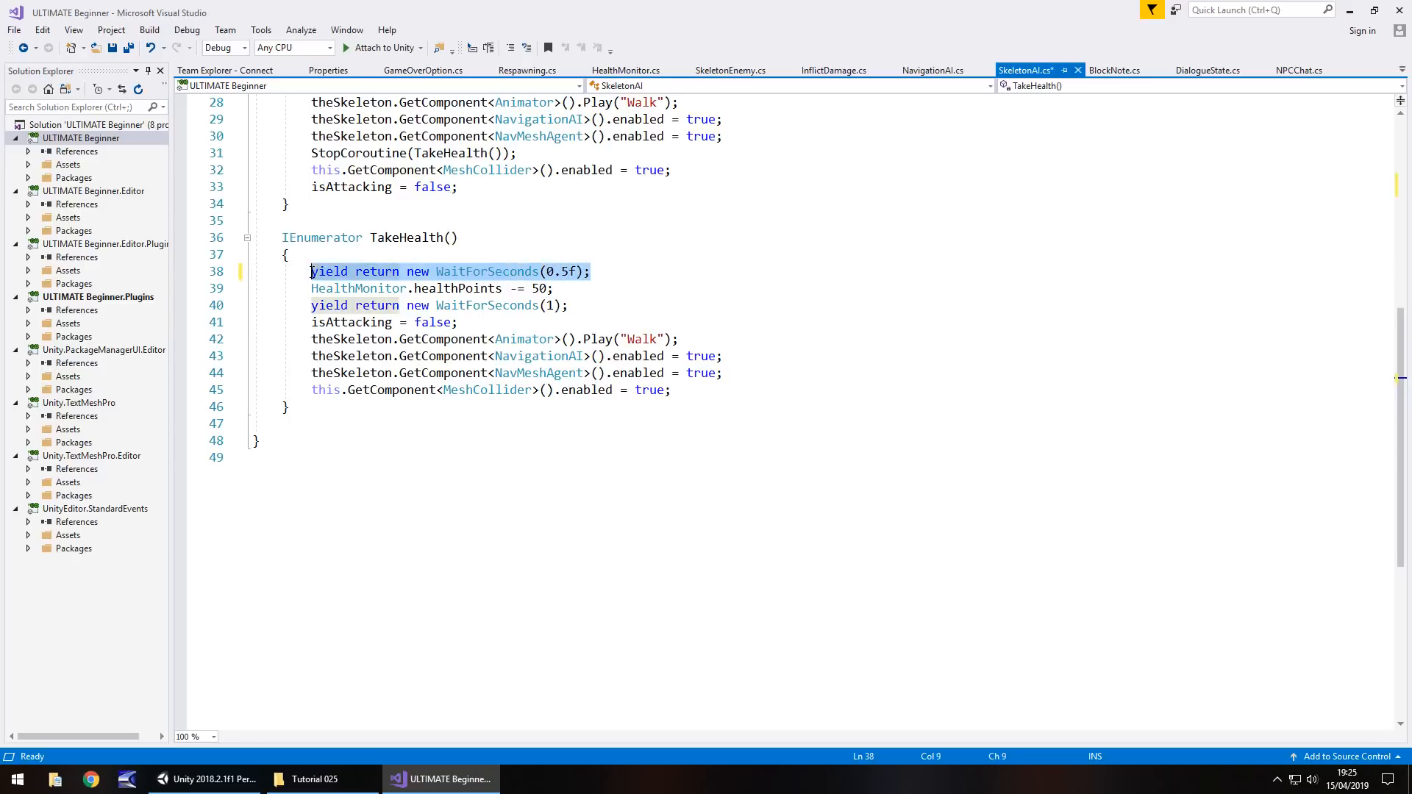
- Add the call swordSwing.Play(); directly below the first wait line in TakeHealth
click(606, 272)
key(Return)
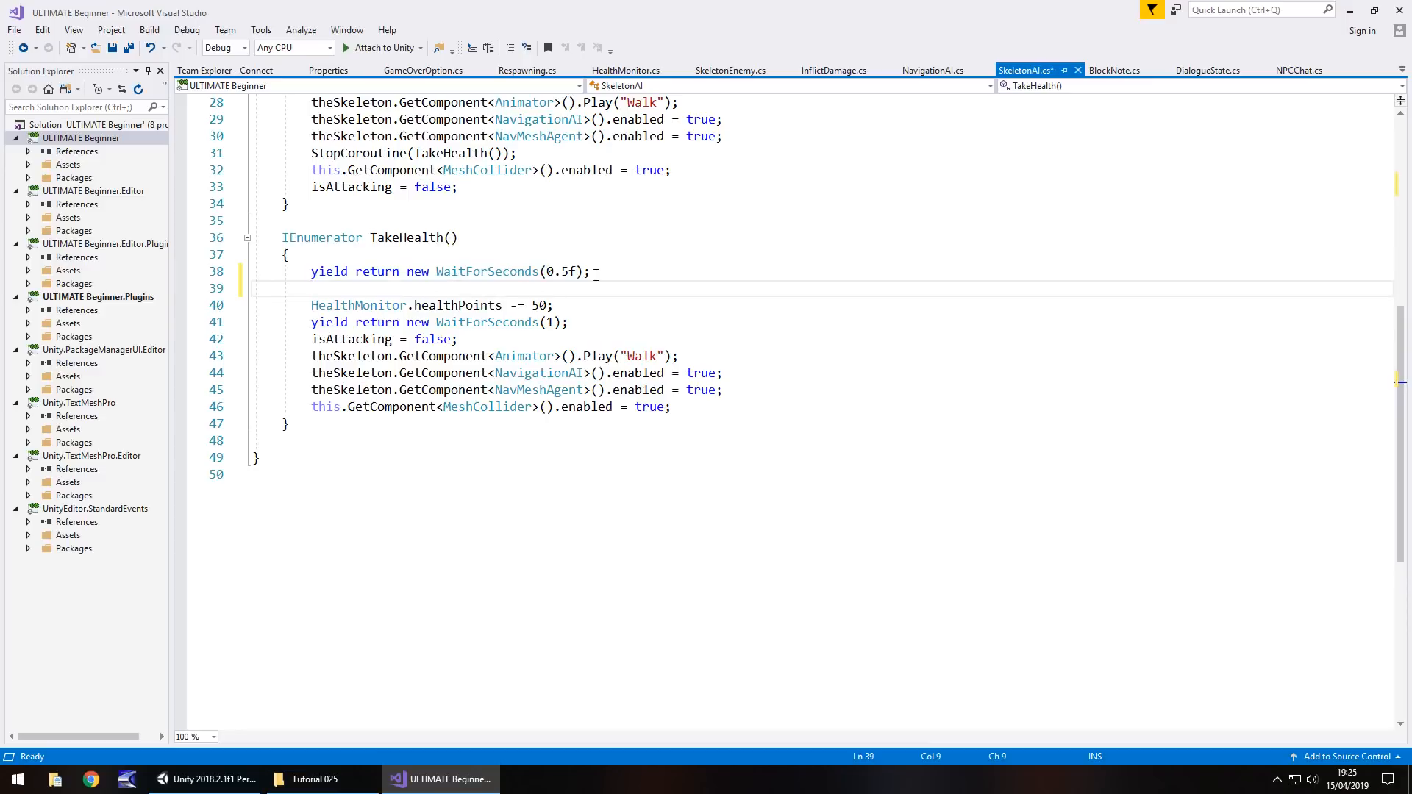
text(swordS)
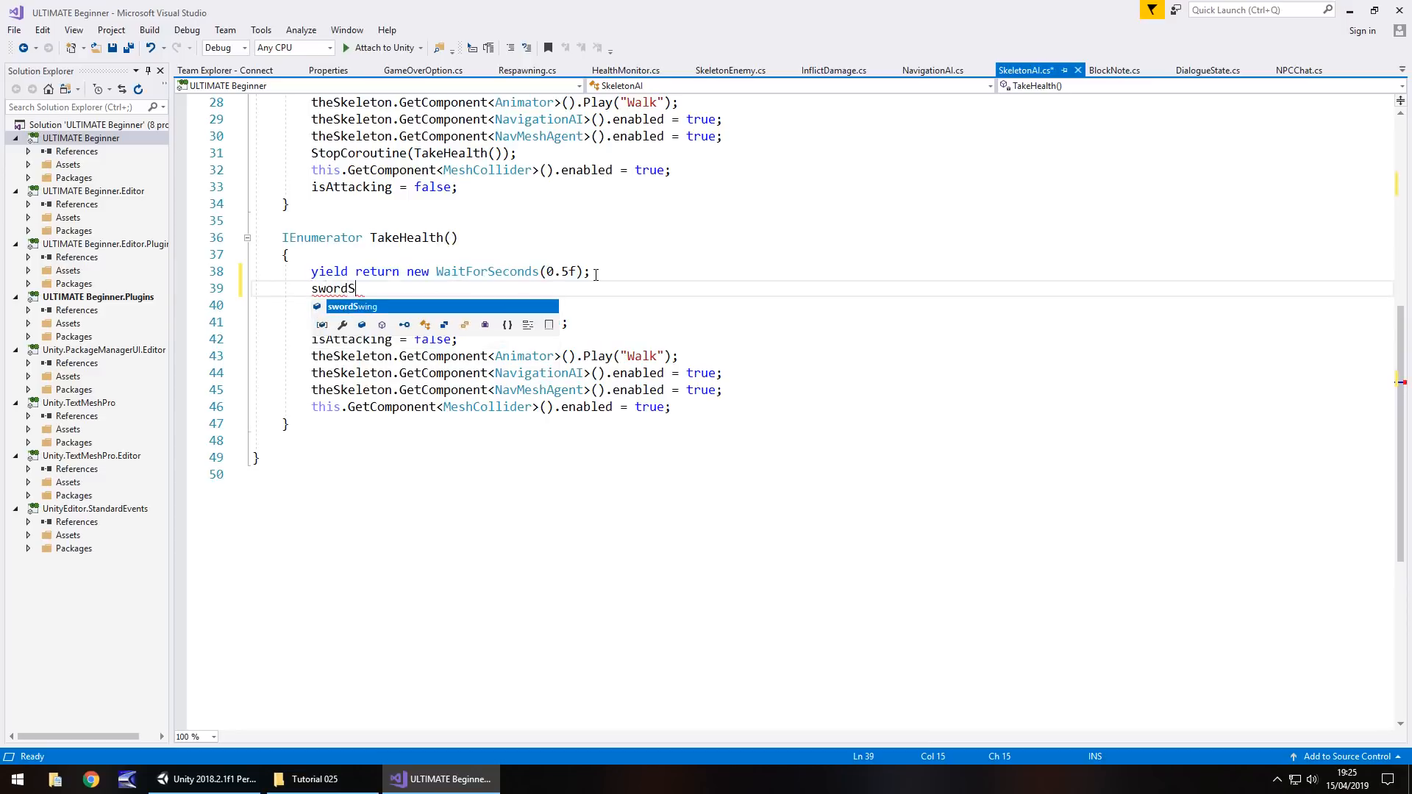
key(Tab)
text(.Pla)
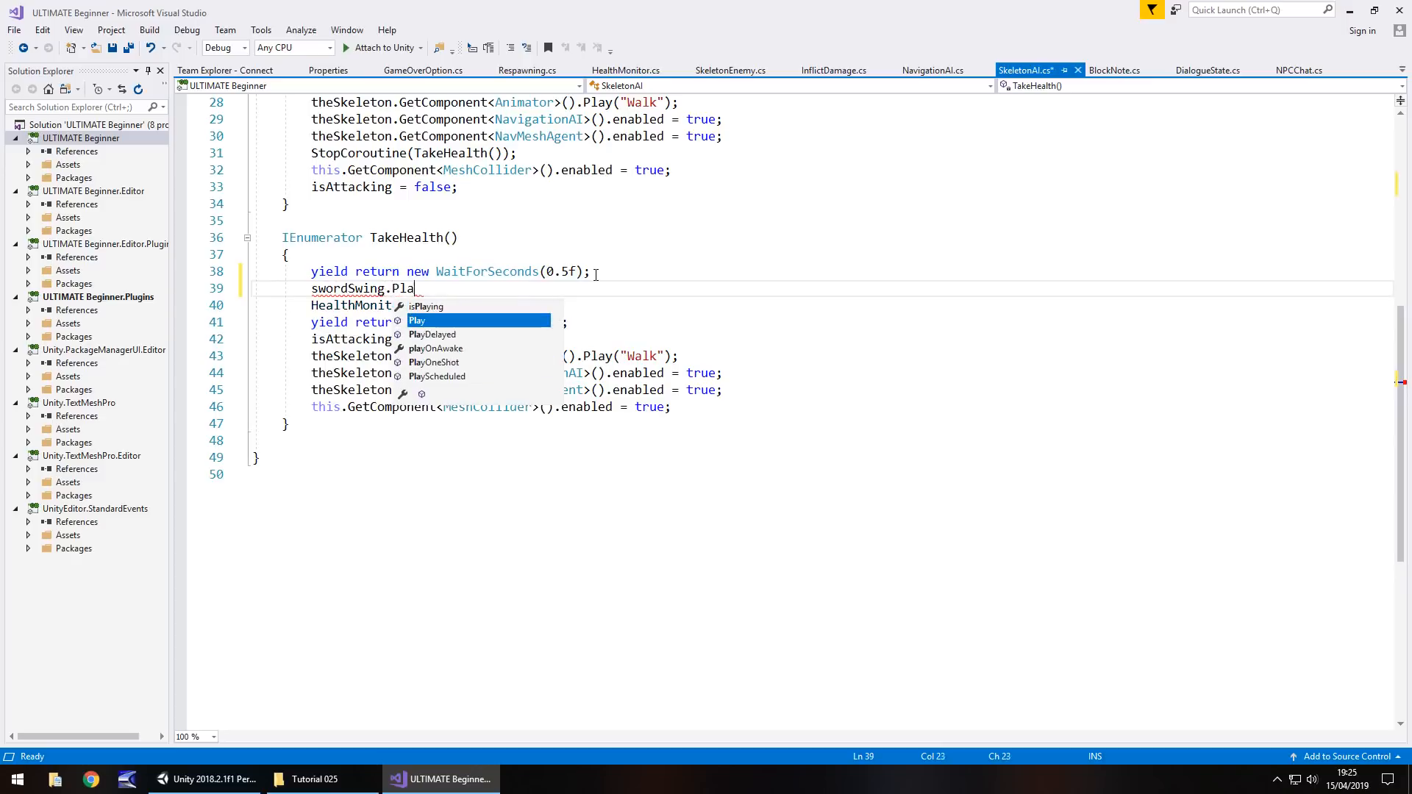
text(y();)
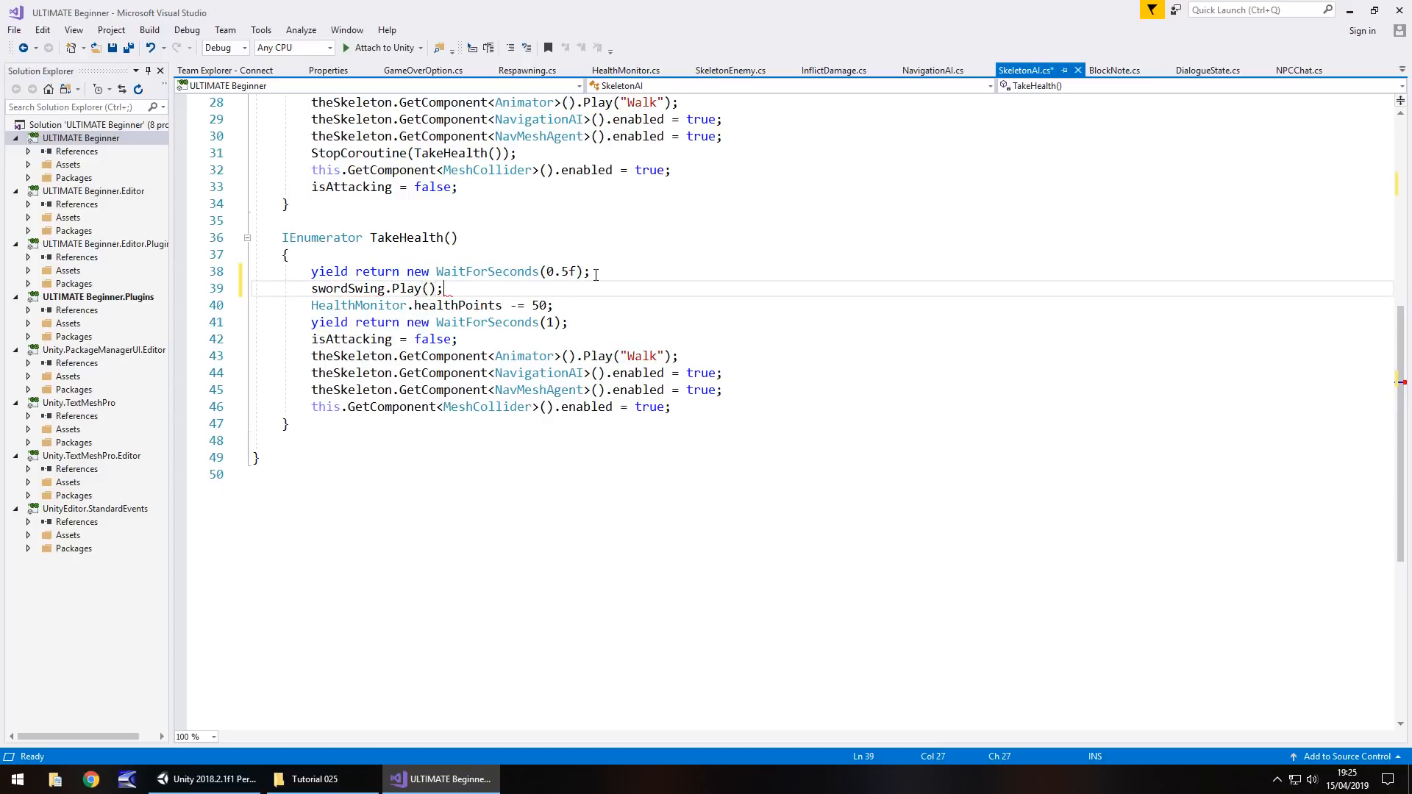
- Paste the copied wait line below swordSwing.Play(); in TakeHealth and set its WaitForSeconds value to 0.6f
key(Return)
key(ctrl+v)
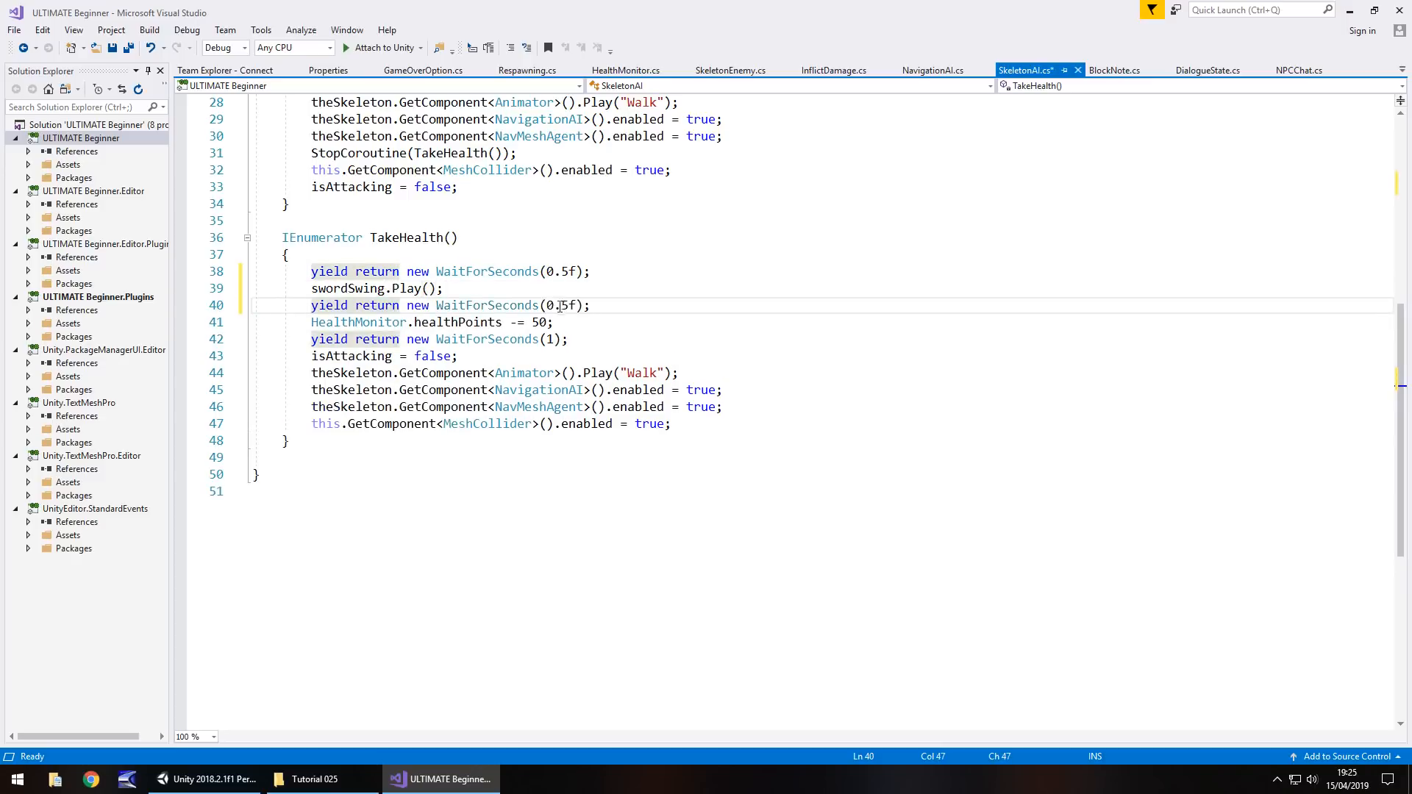
drag(562, 305, 569, 305)
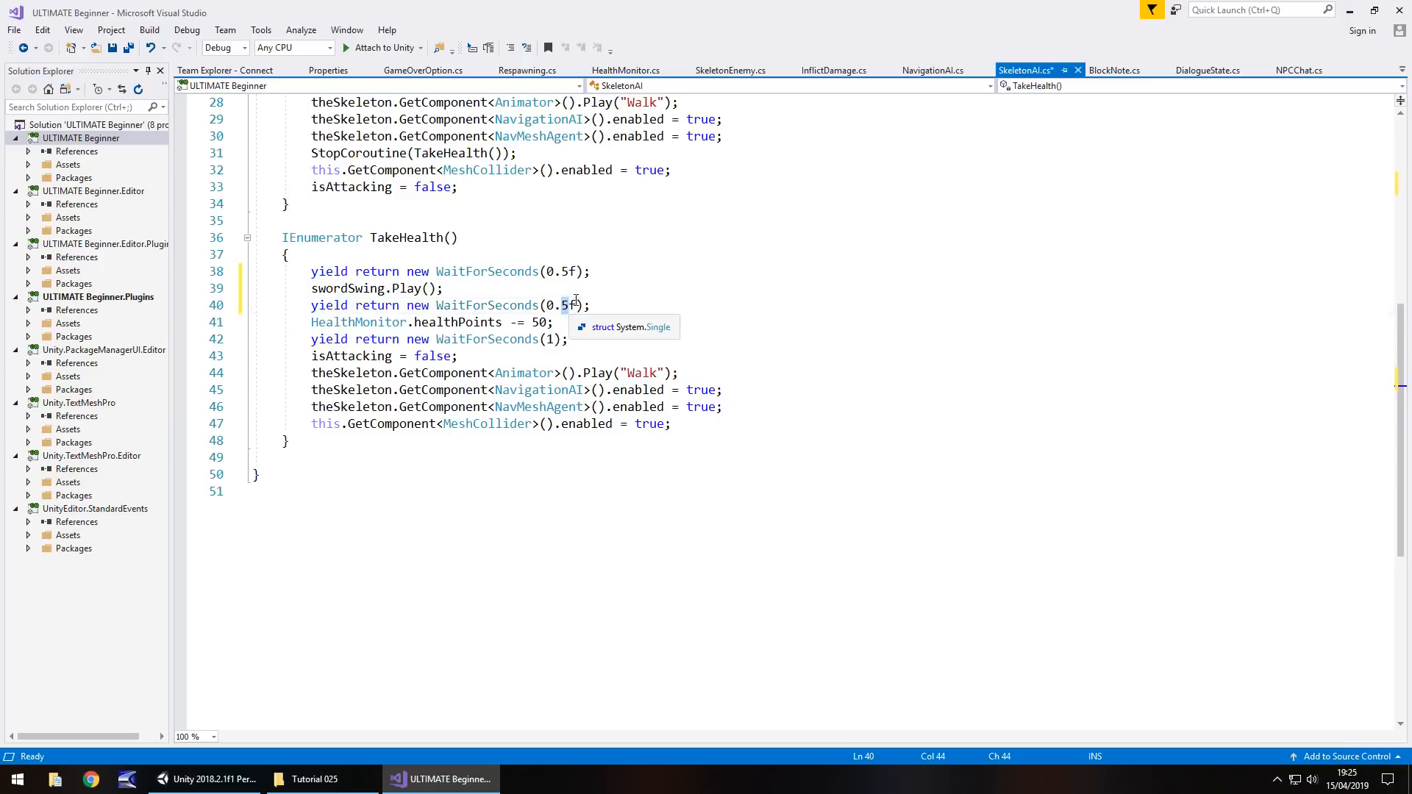
text(6)
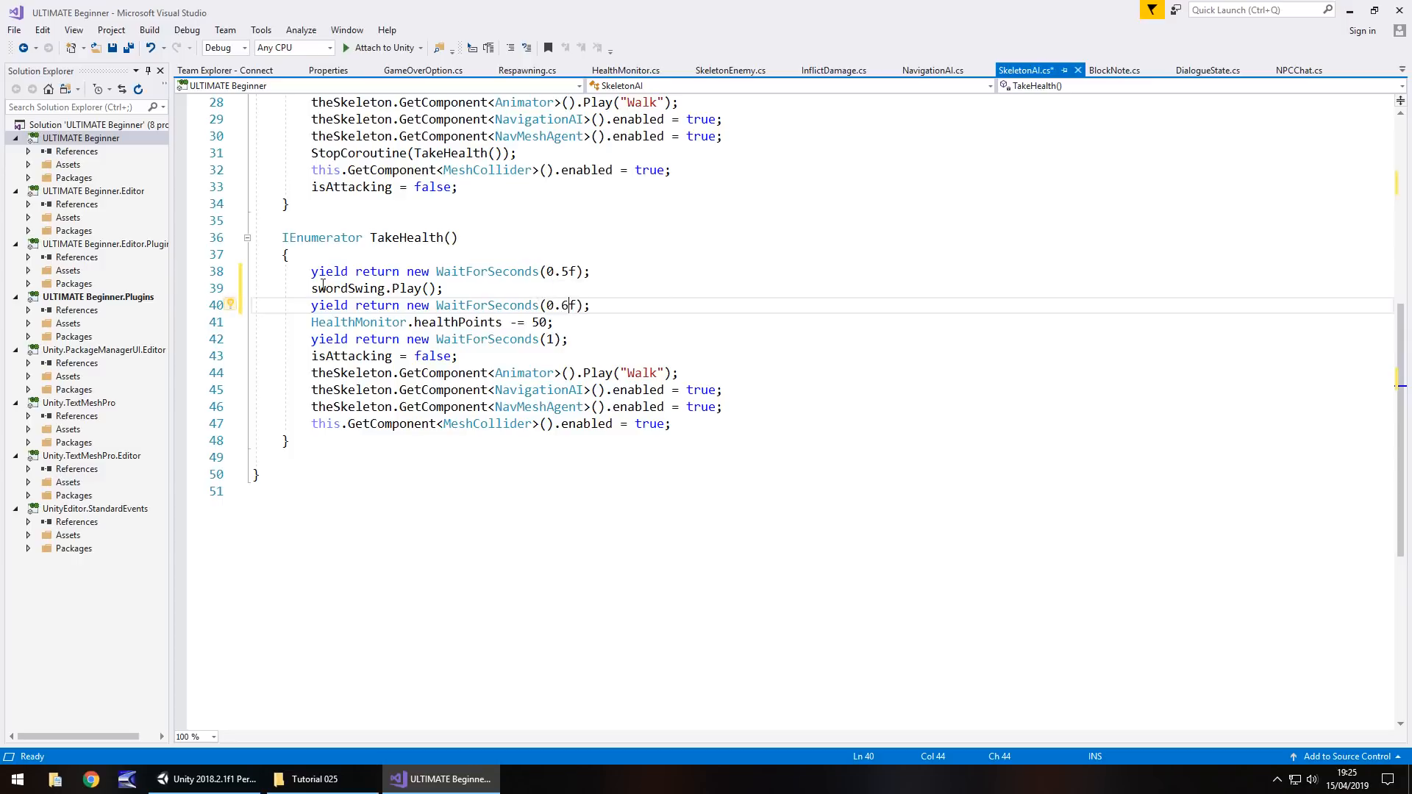
drag(311, 288, 449, 289)
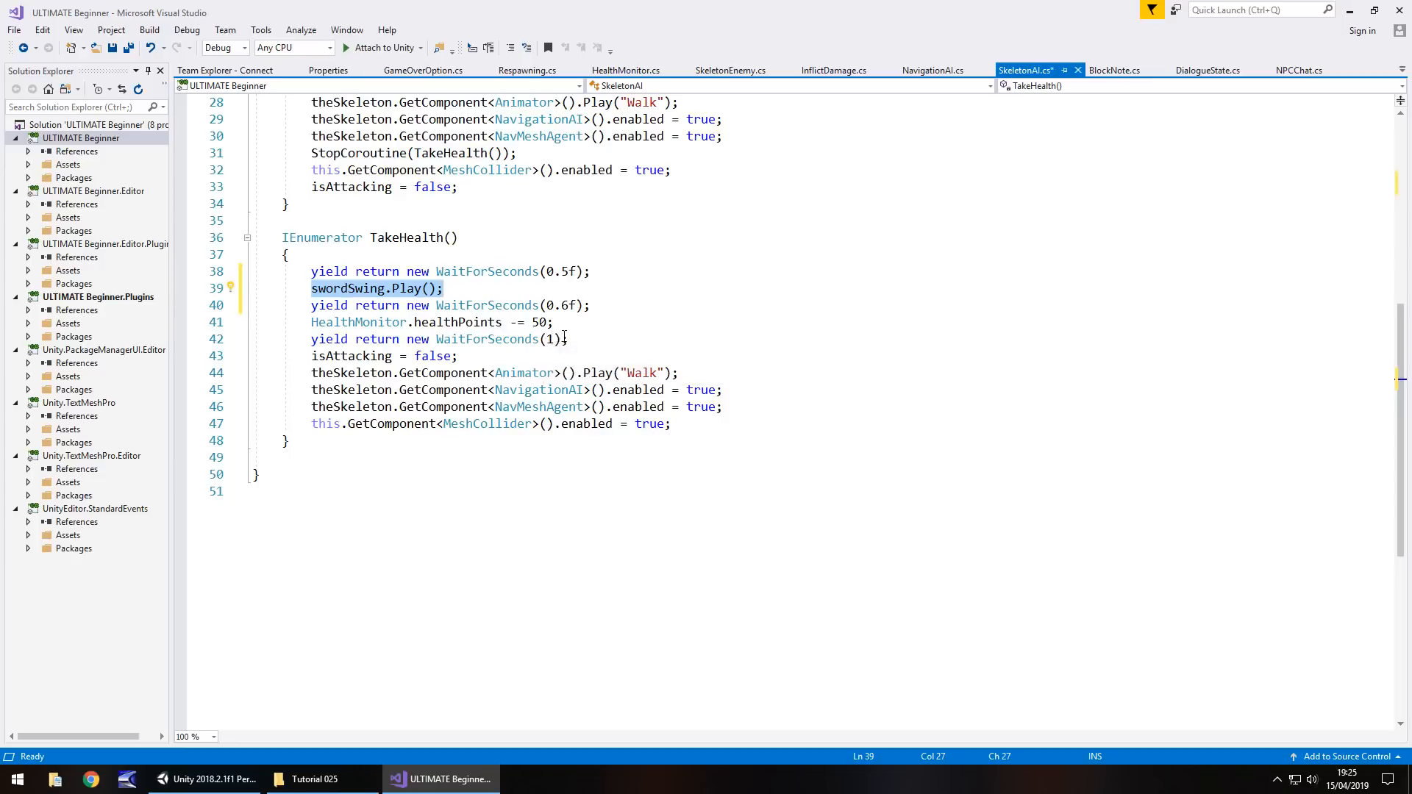
- Set the WaitForSeconds value below the healthPoints line to 0.7f and copy that whole line
drag(577, 339, 310, 340)
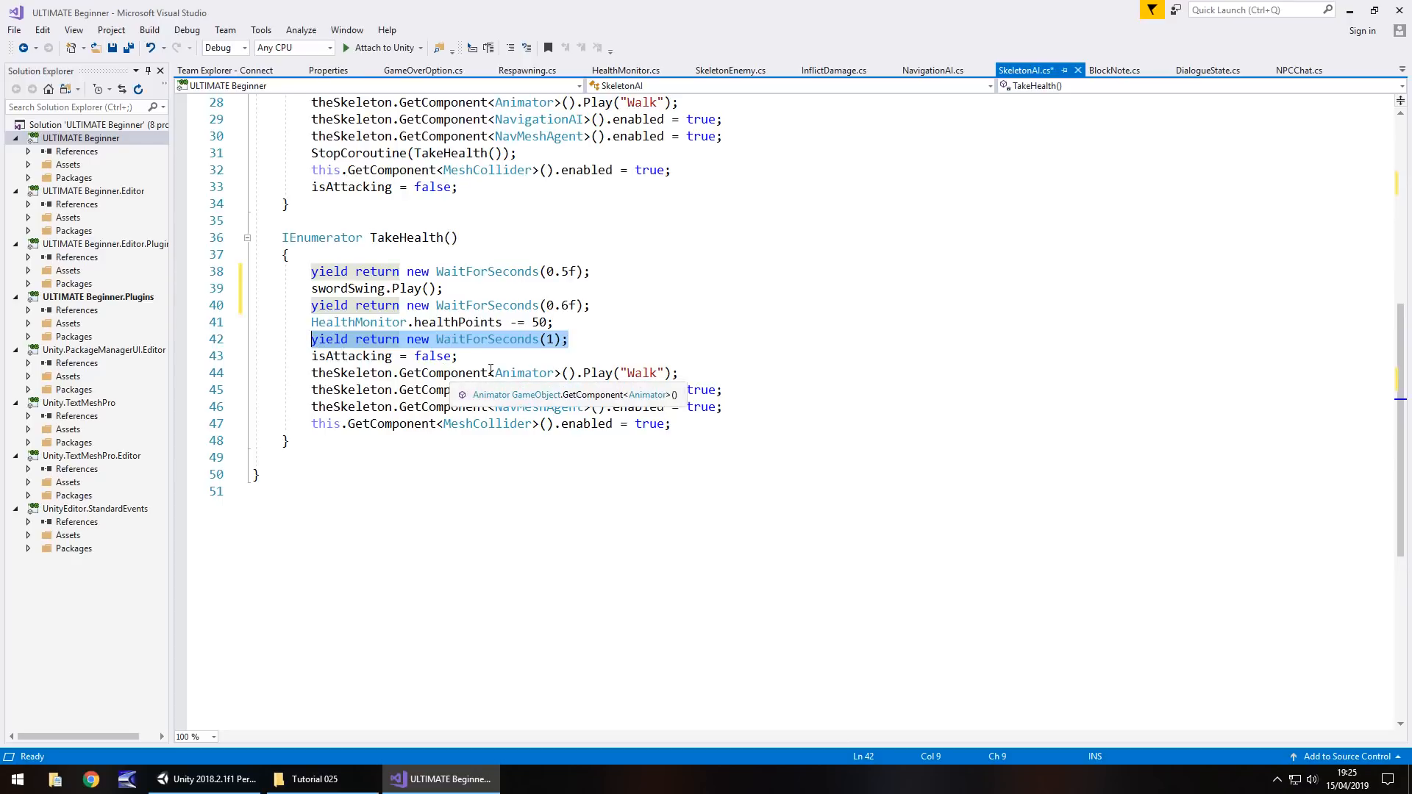
click(553, 345)
key(BackSpace)
text(7f)
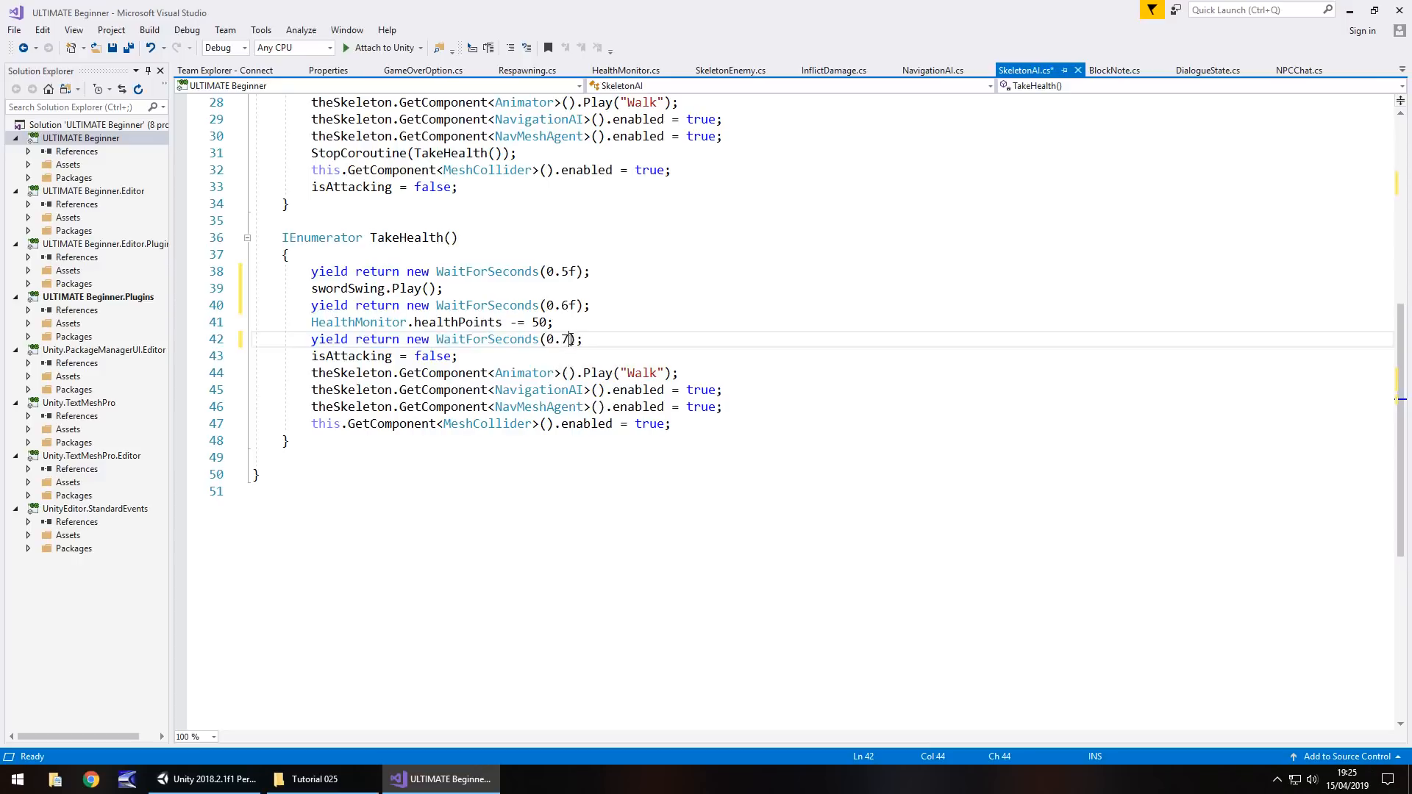
drag(591, 339, 309, 341)
key(ctrl+c)
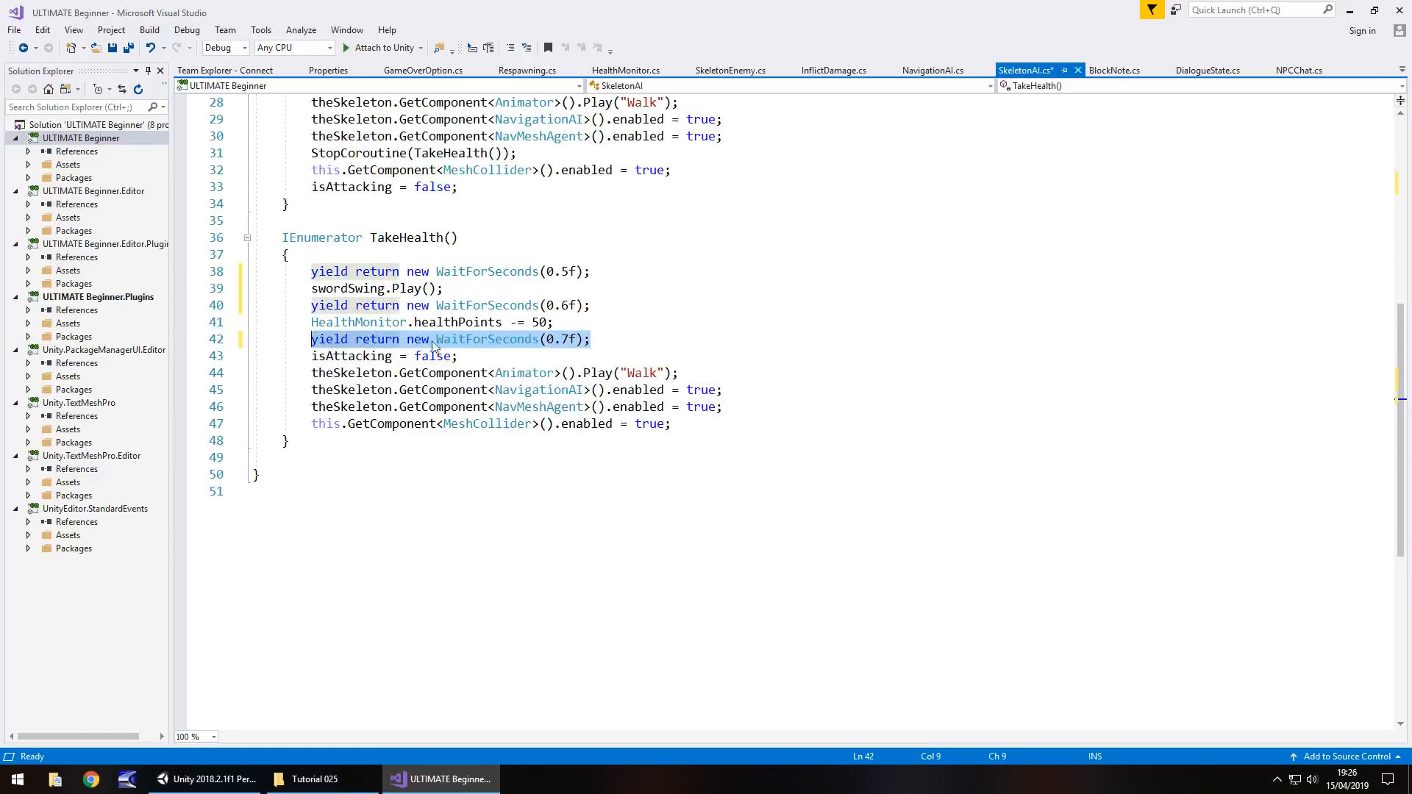
- Add the call swordHit.Play(); directly below the 0.7f wait line in TakeHealth
click(613, 337)
key(Return)
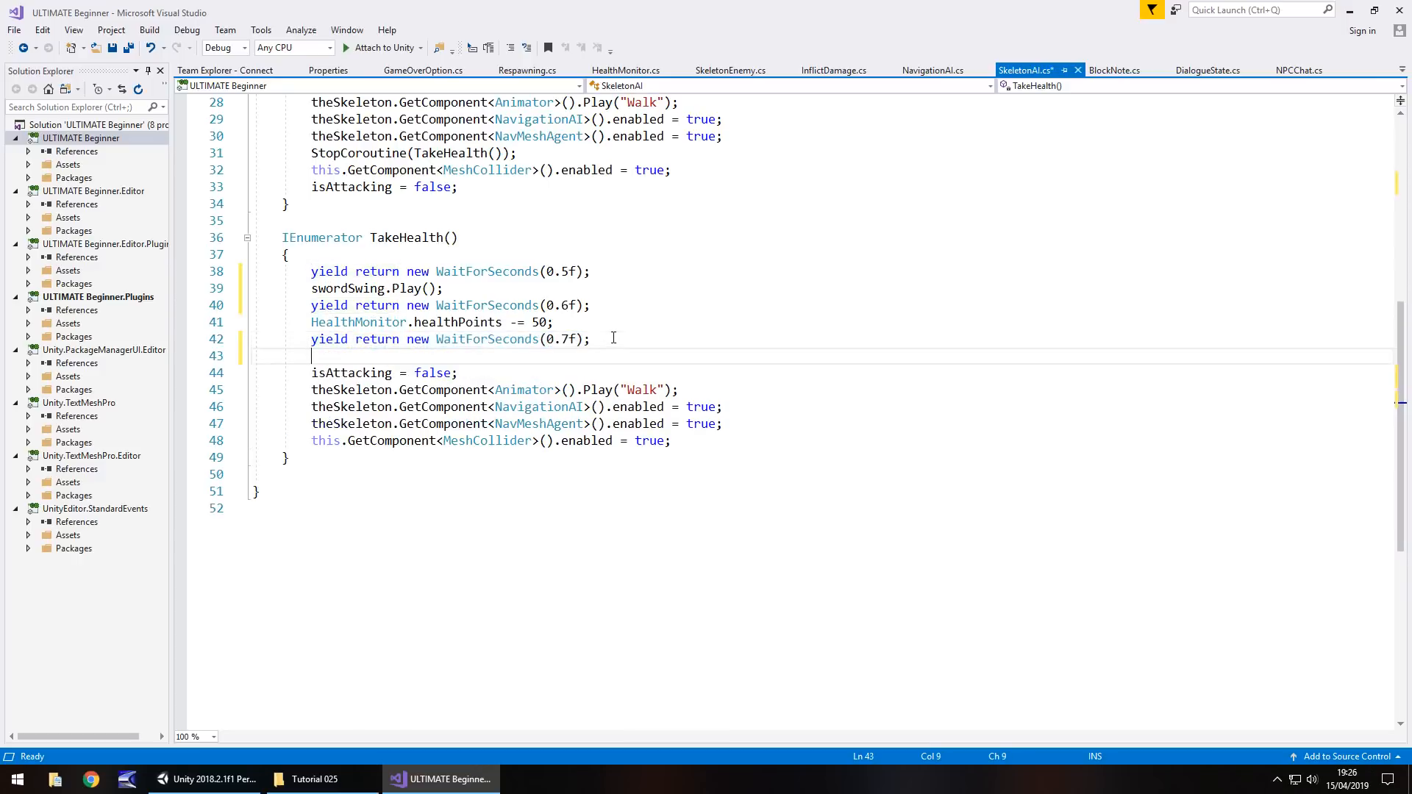
text(swordH)
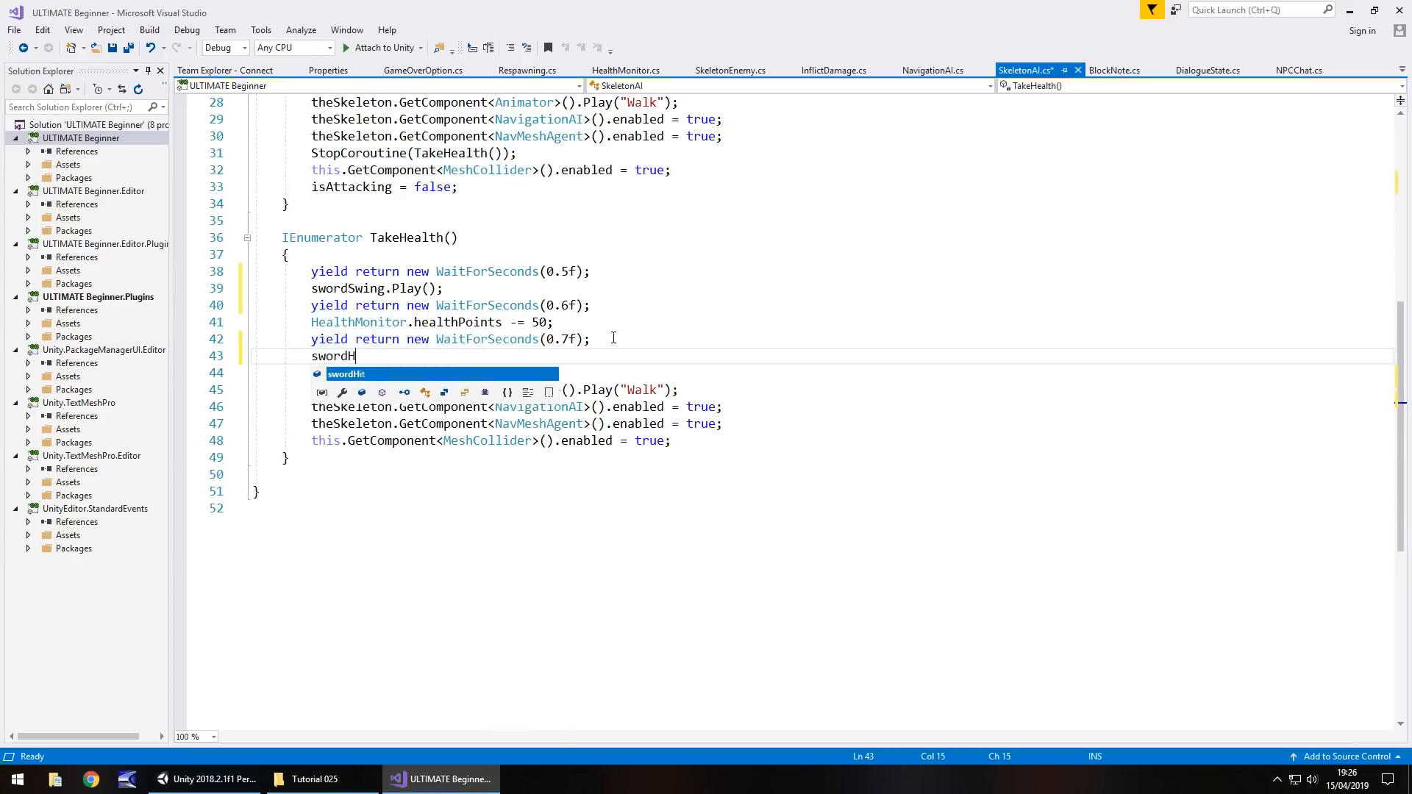
text(it/.)
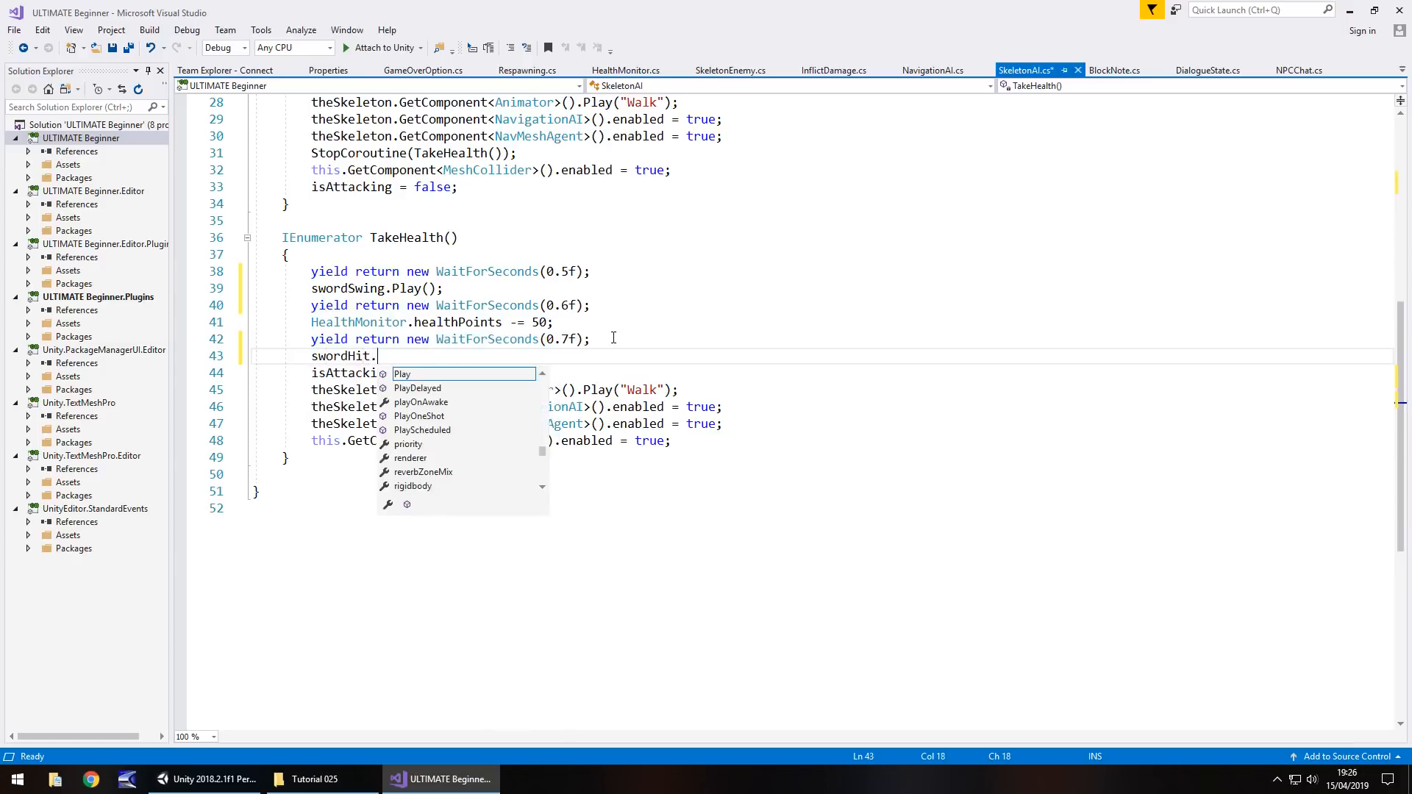
text(Play();)
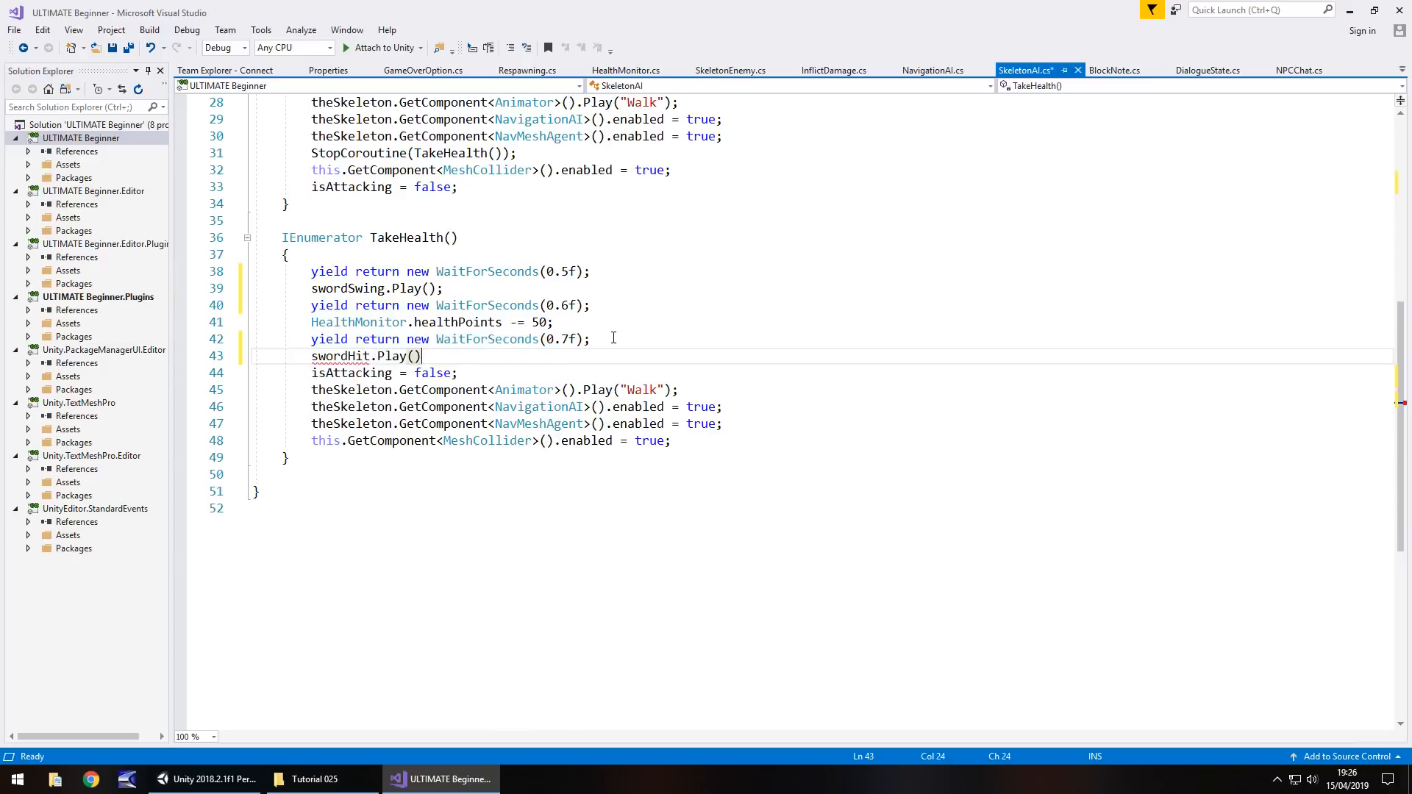
- Paste the copied wait line below swordHit.Play();, set its value to 0.3f and save the script
key(Return)
key(ctrl+v)
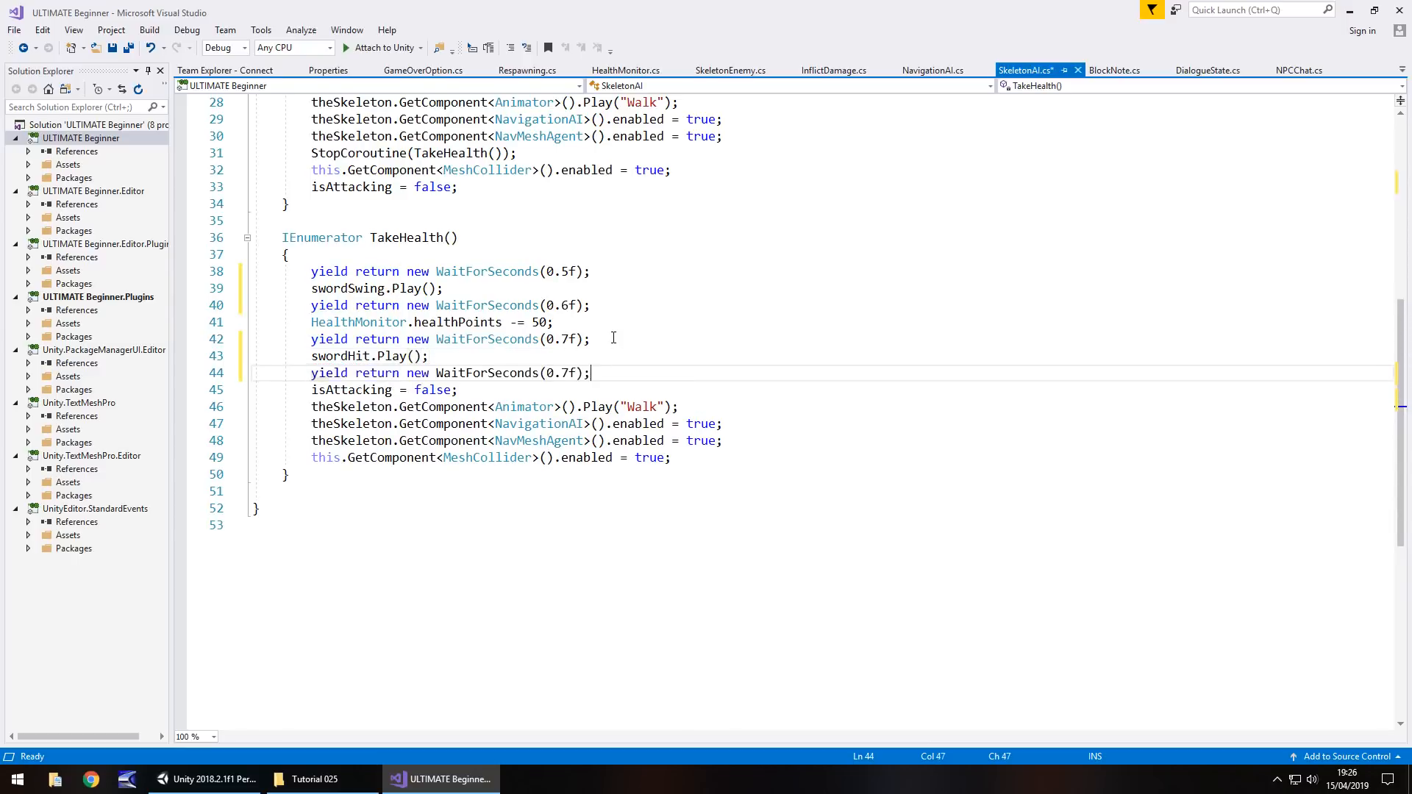
double_click(566, 373)
text(3)
key(ctrl+s)
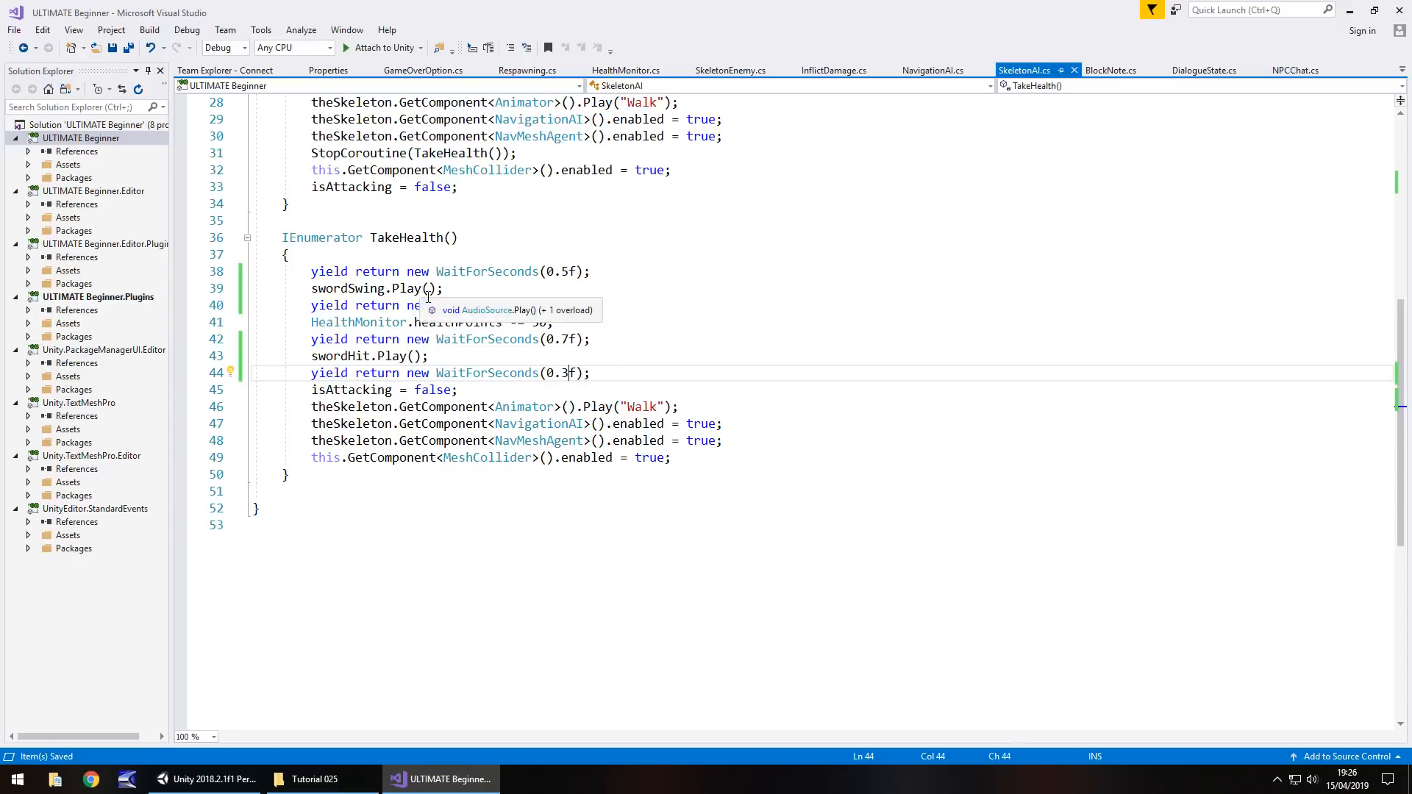
- Switch to Unity and create an empty child object named Sound under SkeletonEnemy
click(208, 779)
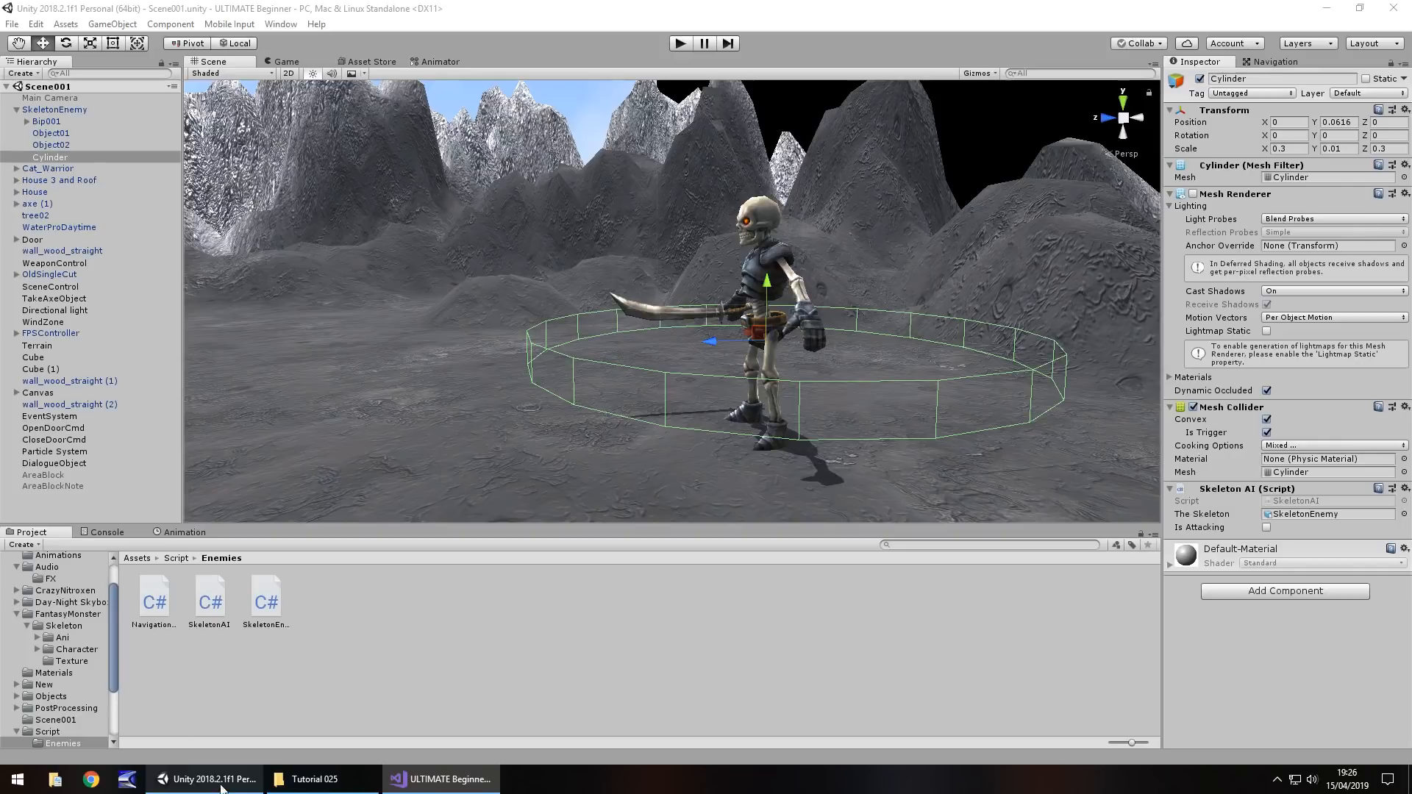
click(52, 112)
right_click(50, 112)
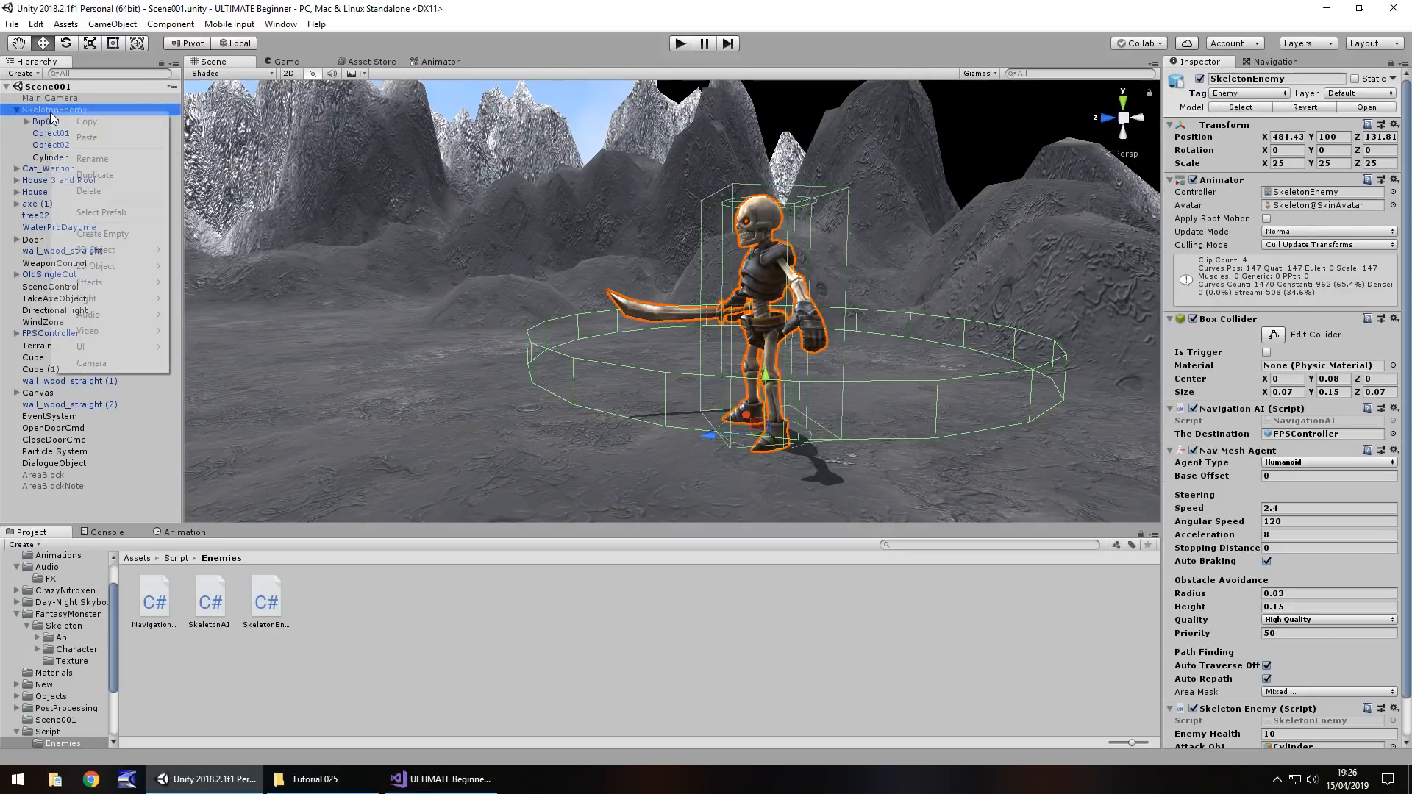
click(102, 233)
click(79, 171)
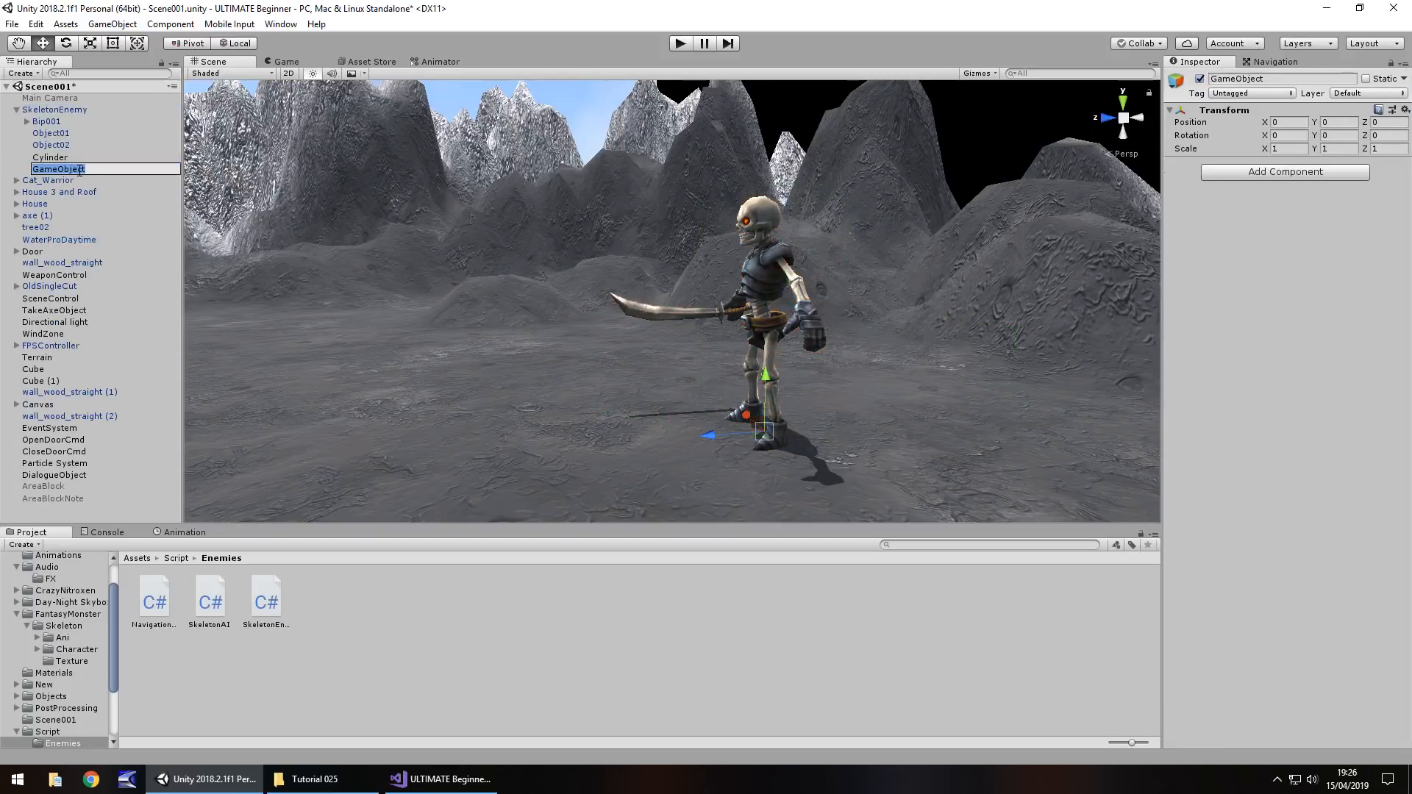
text(Sound)
key(Return)
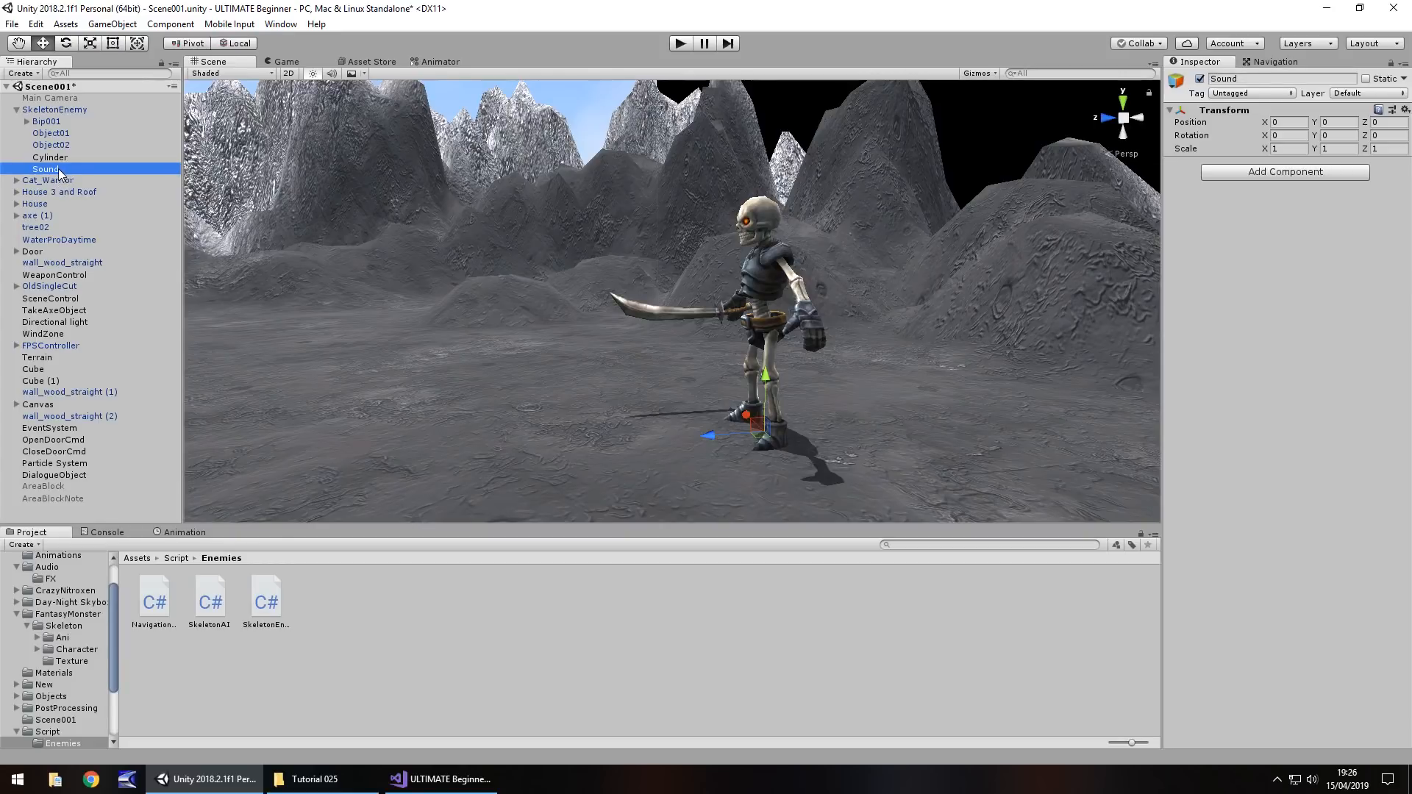
- Create an empty child object named SwordSwing under the Sound object
right_click(59, 171)
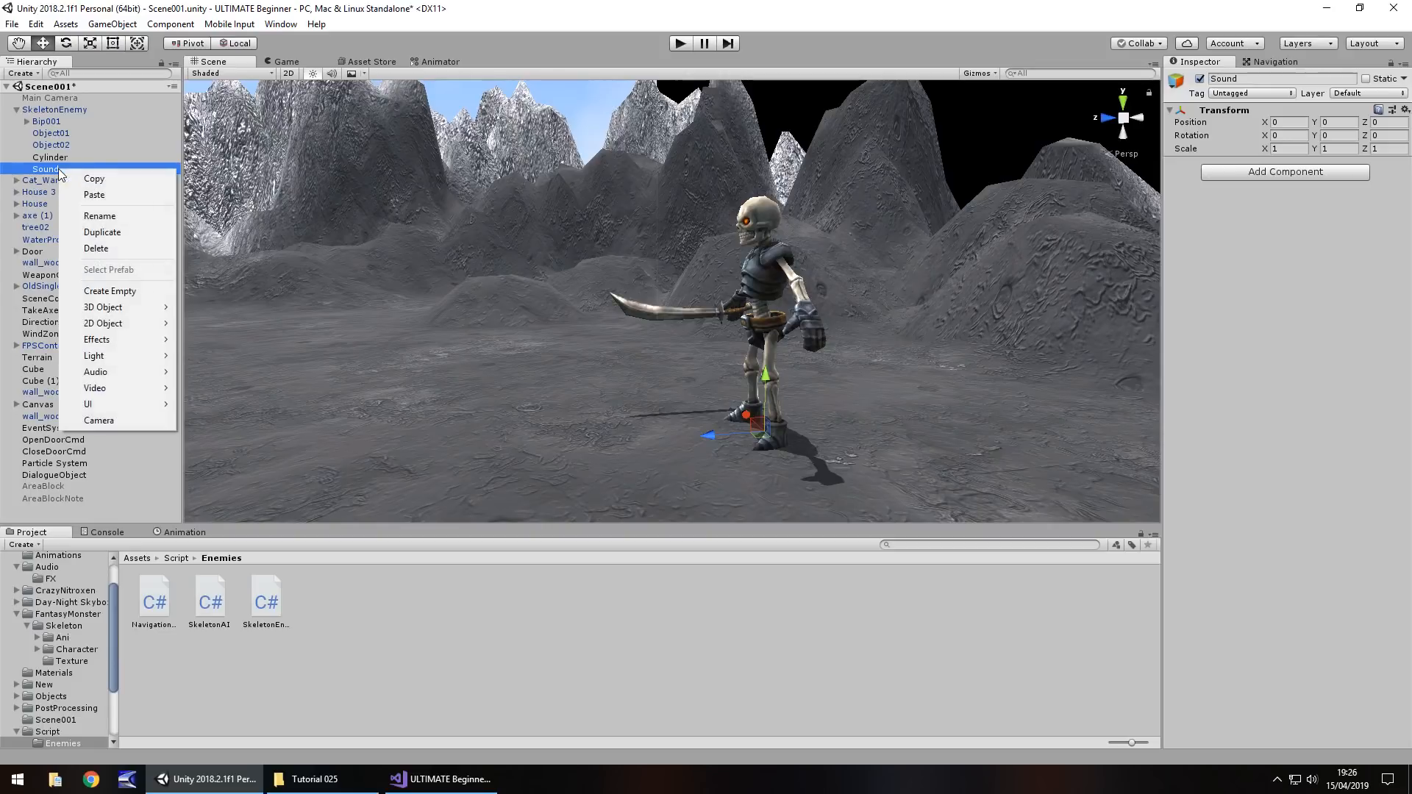
click(128, 291)
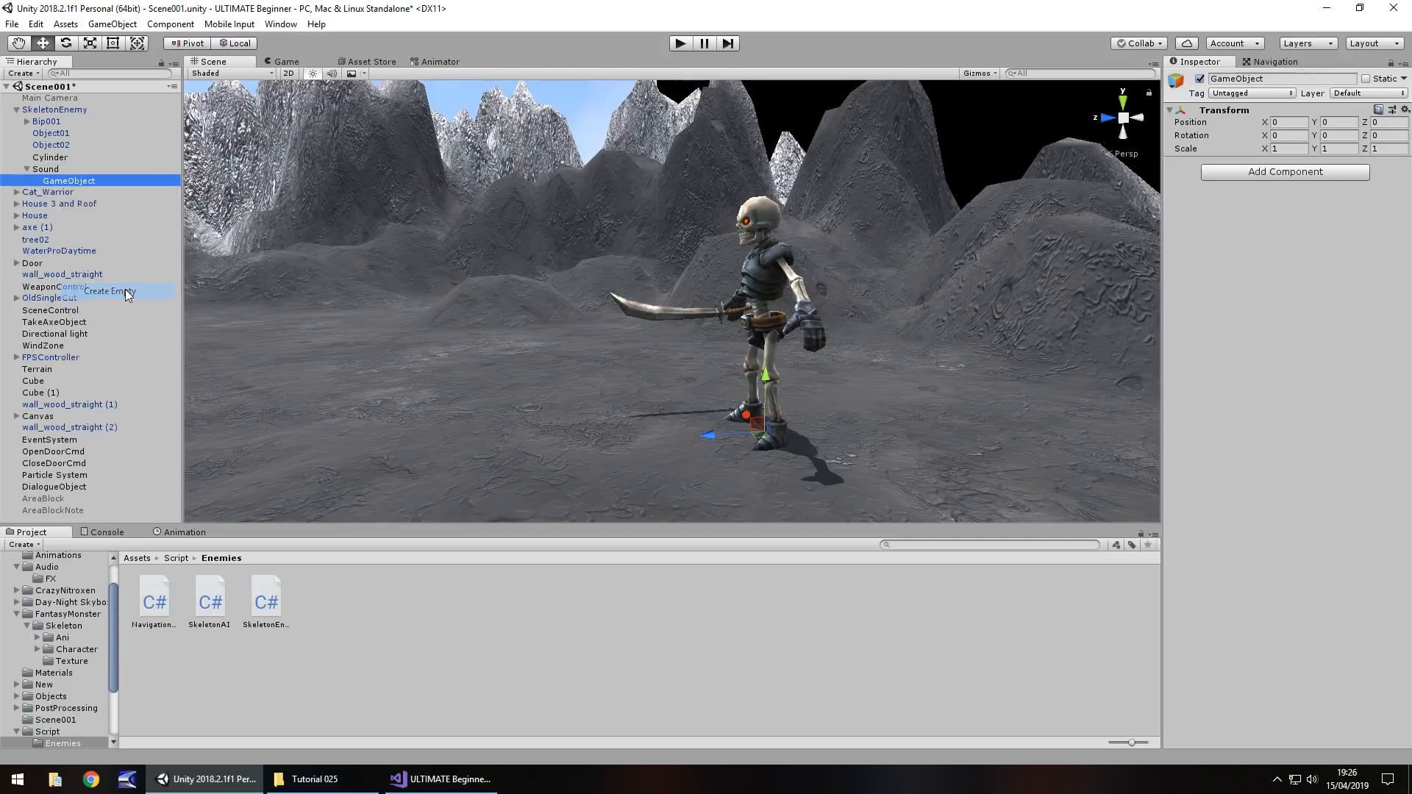
click(74, 181)
text(Sword)
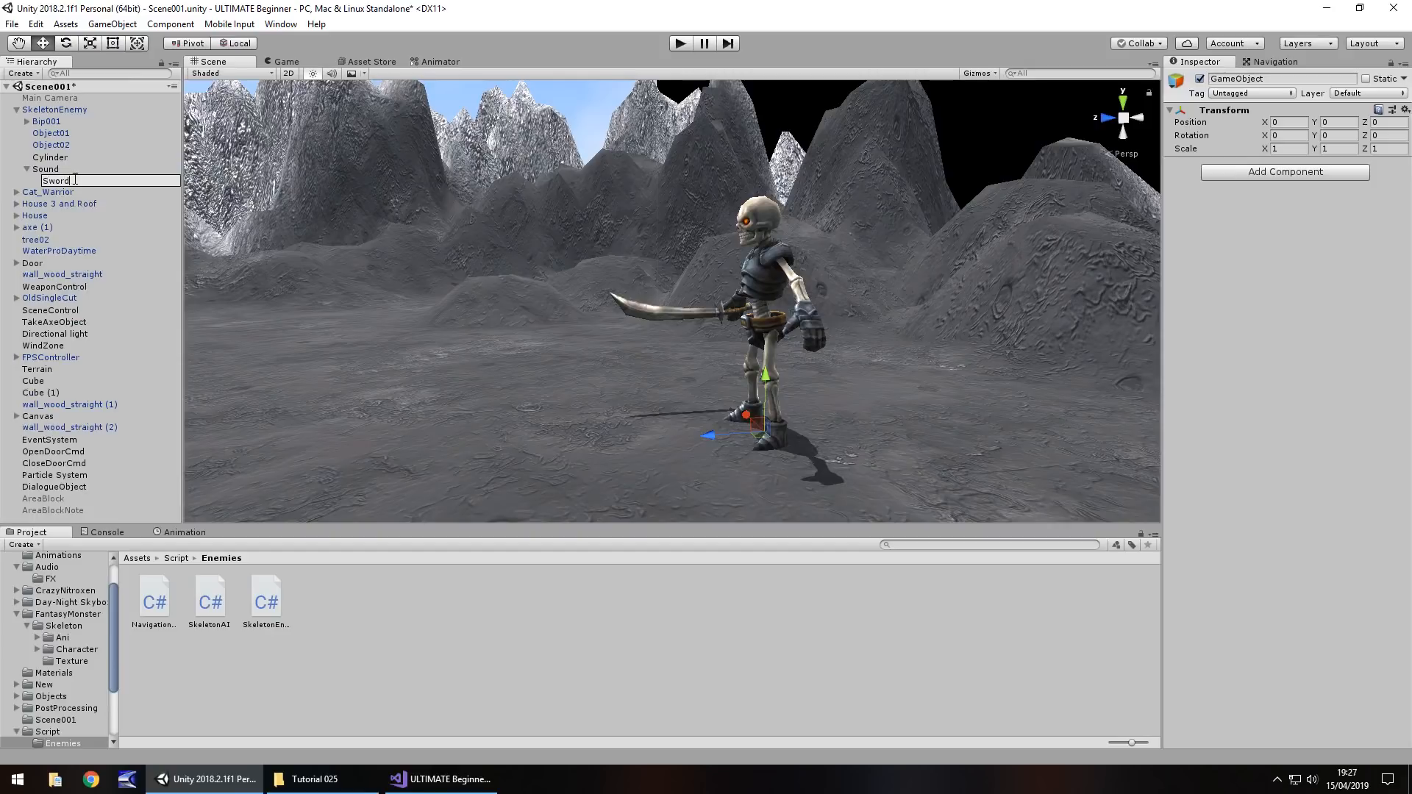
text(Swing)
key(Return)
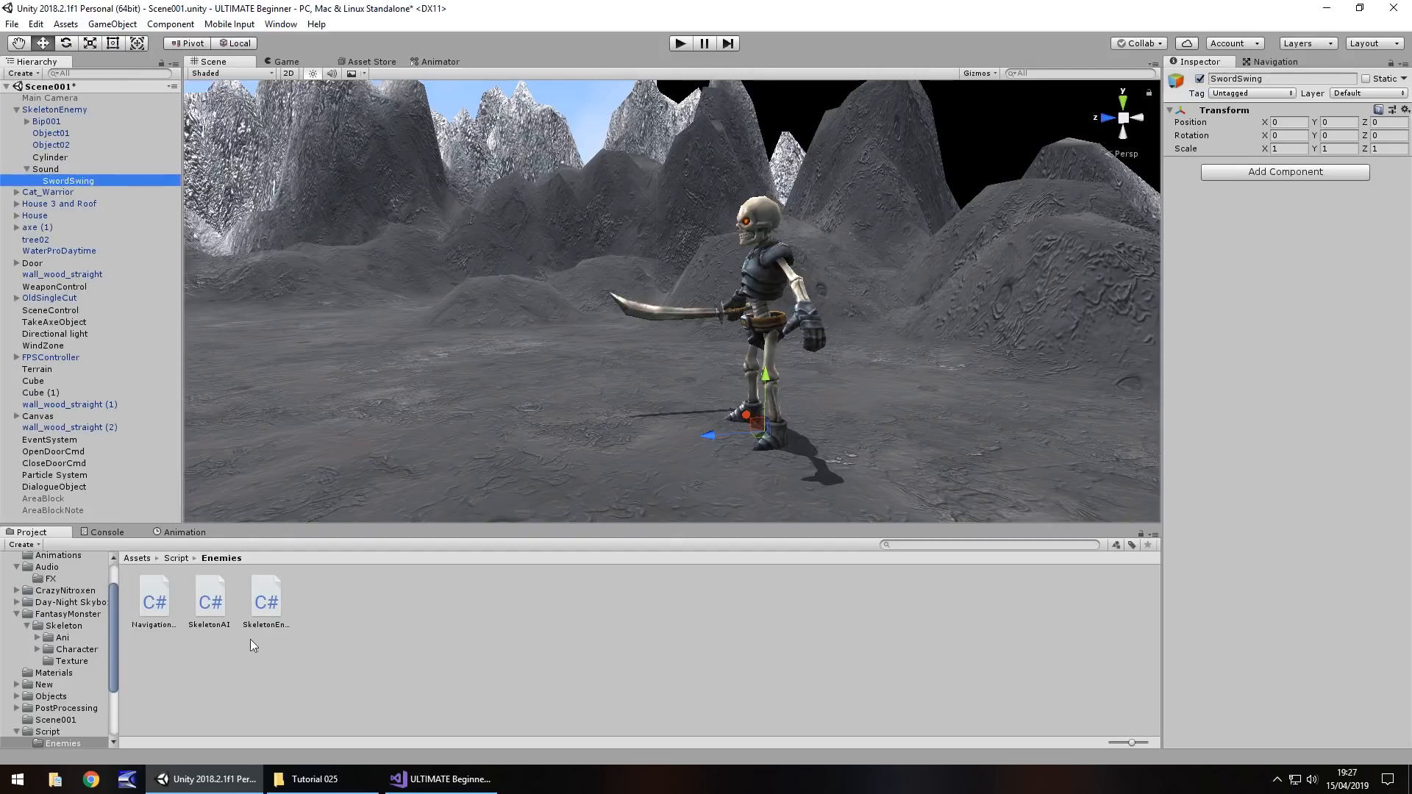
- Attach the SwordSwing clip from the Audio/FX folder to the SwordSwing object and turn off Play On Awake
click(55, 579)
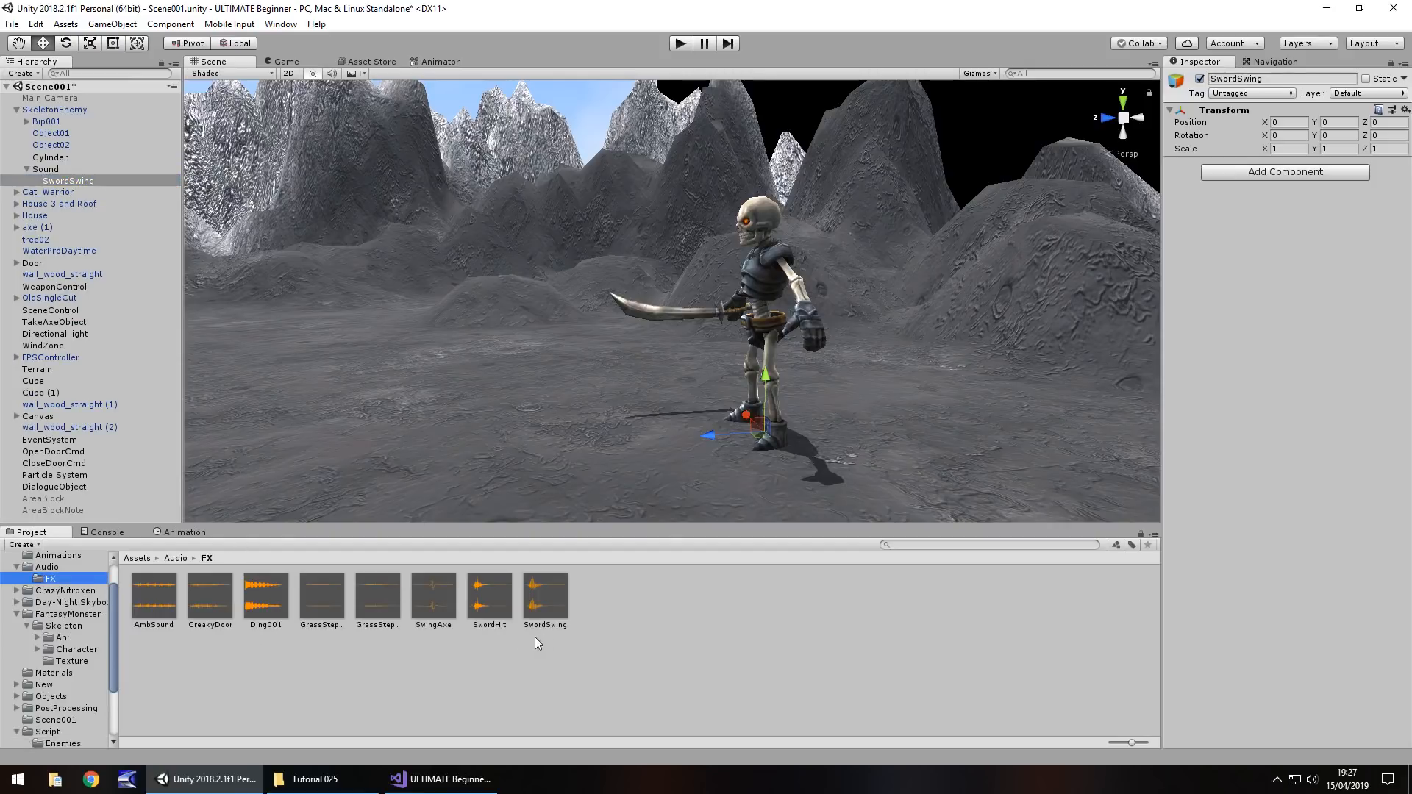
drag(540, 597, 74, 183)
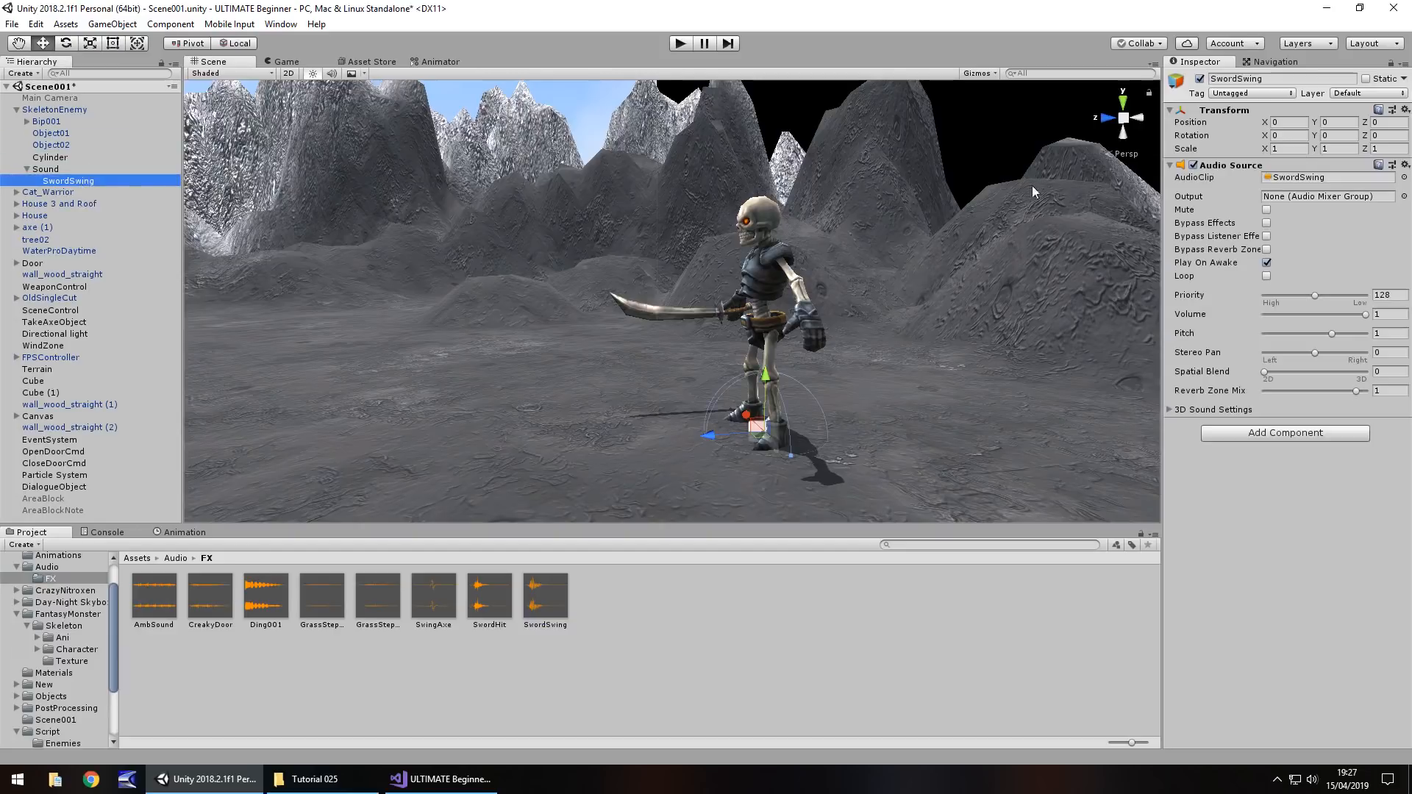
click(1266, 263)
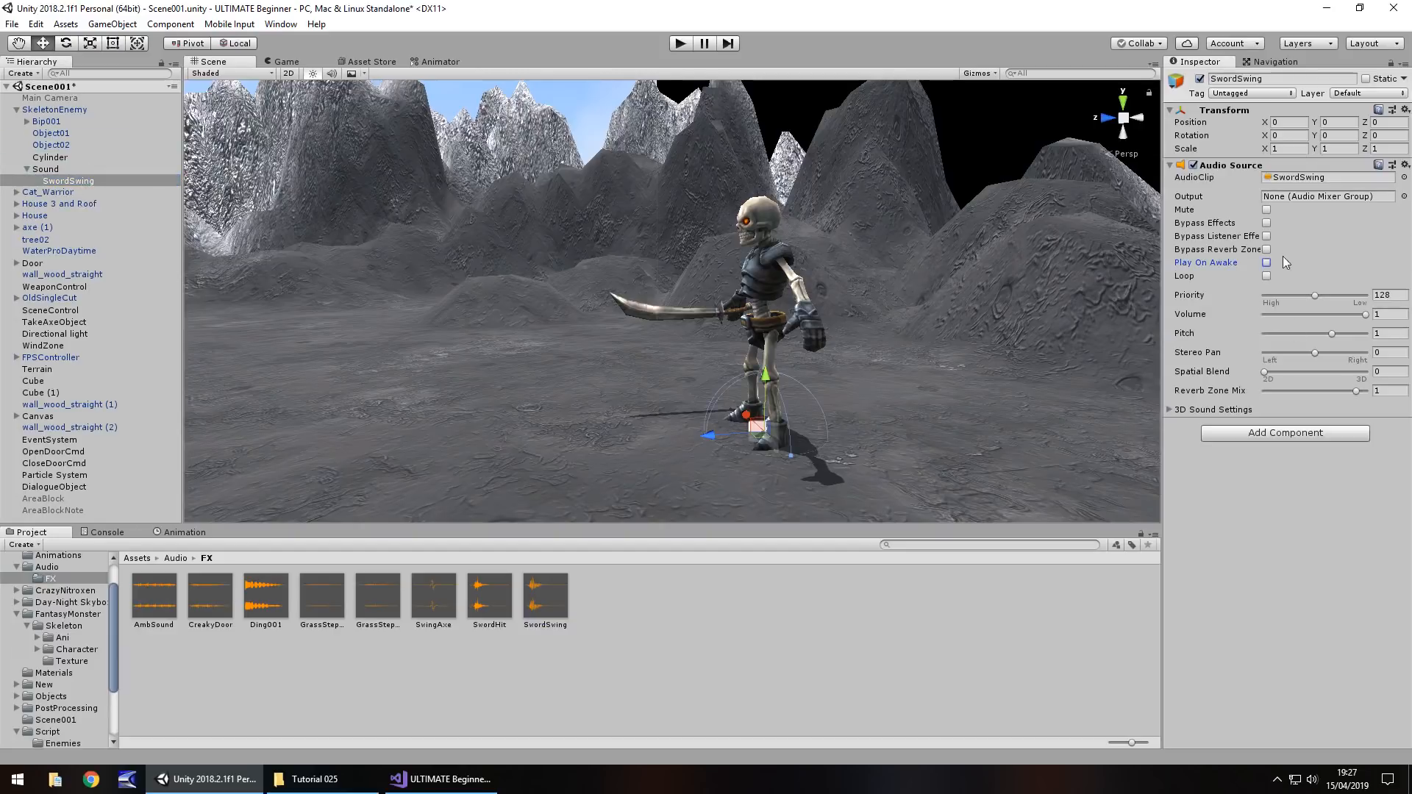
- Duplicate the SwordSwing object, rename the copy SwordHit and assign the SwordHit clip to its Audio Source
click(74, 182)
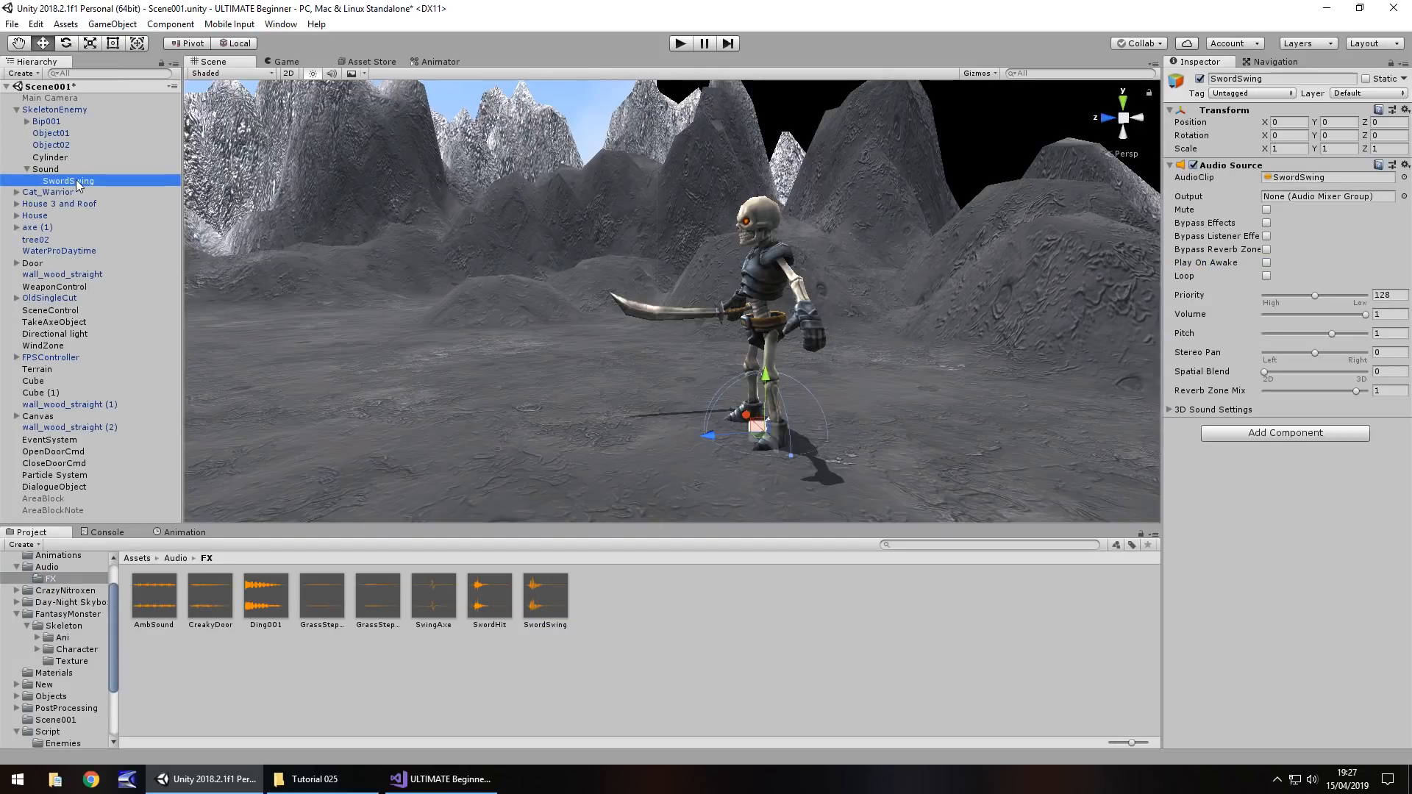
key(ctrl+d)
click(57, 193)
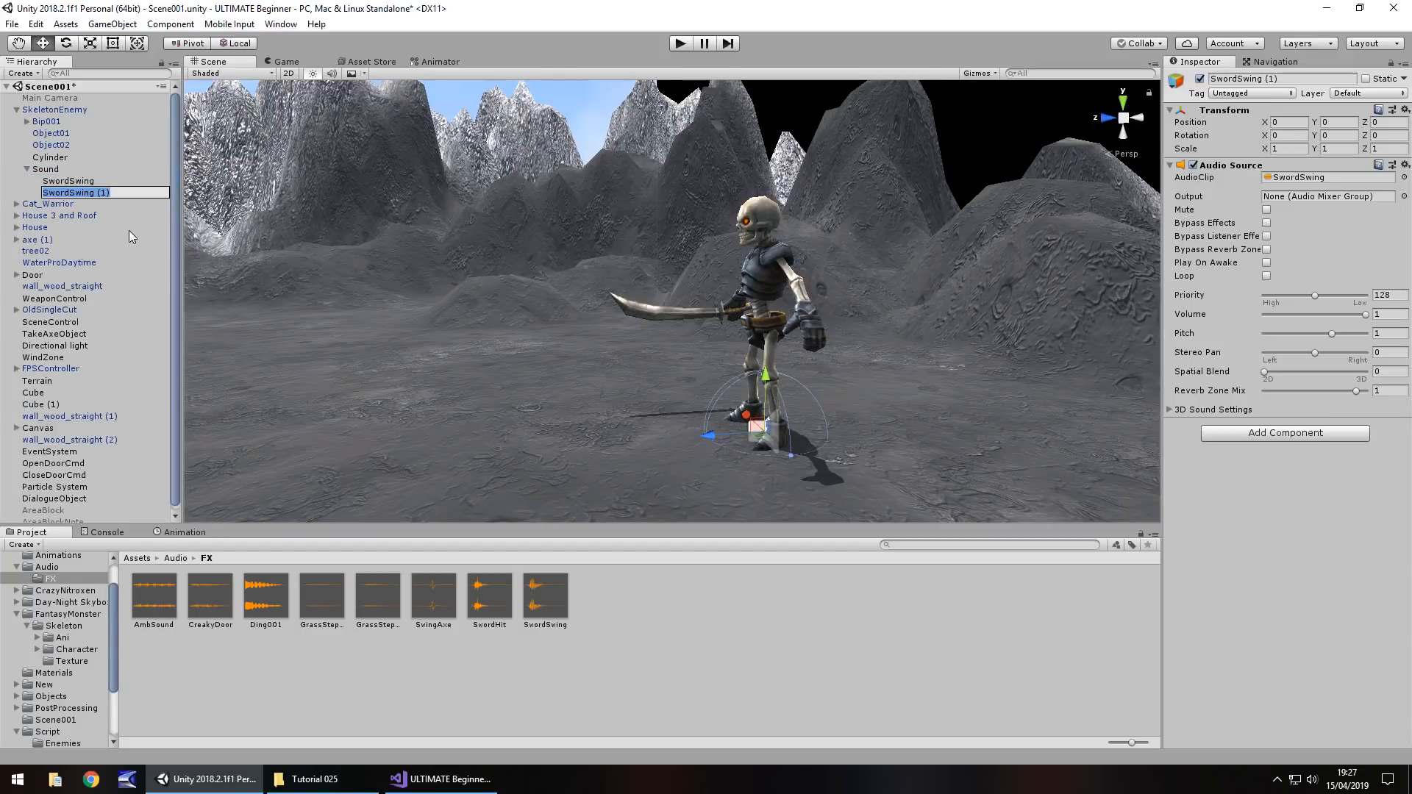
text(SwordHit)
key(Return)
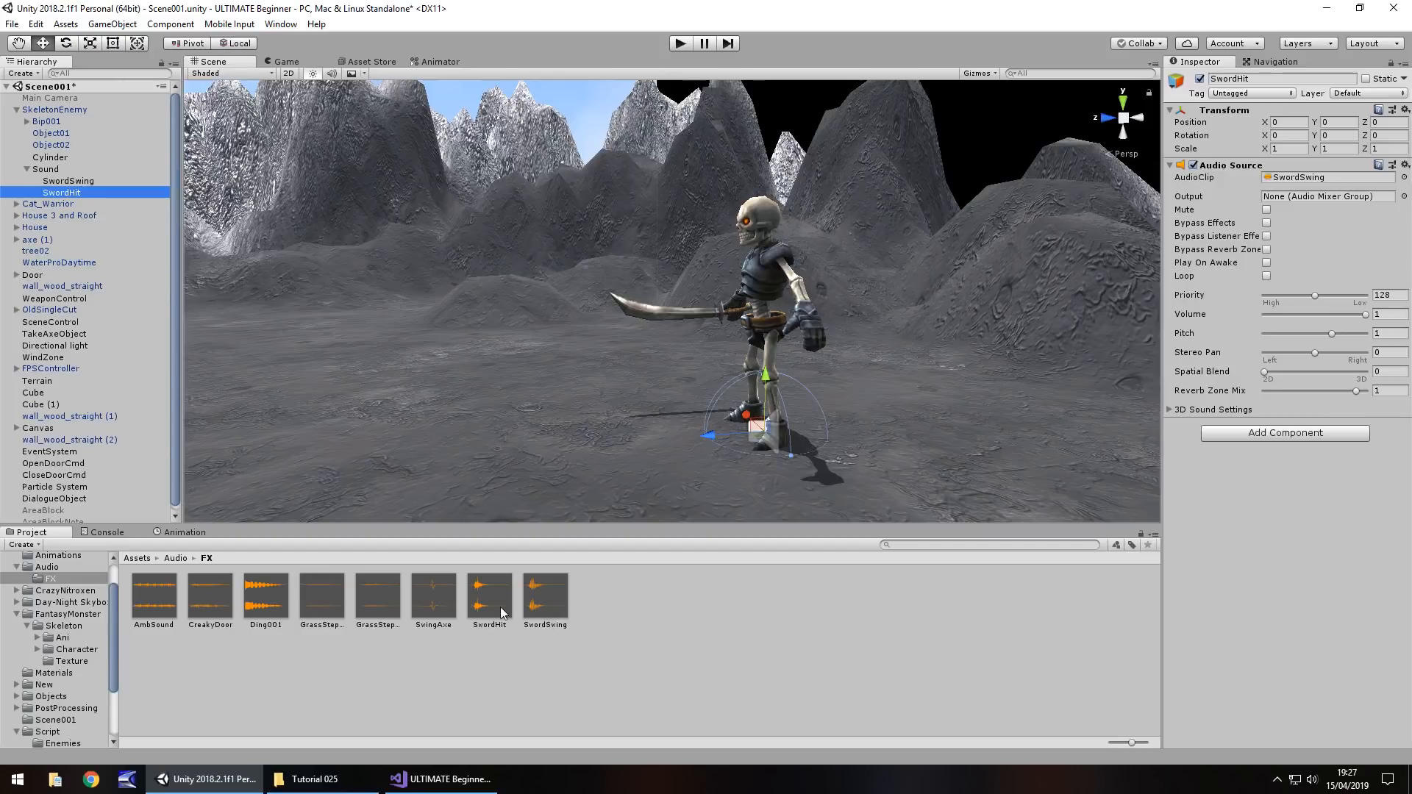
drag(500, 607, 1312, 178)
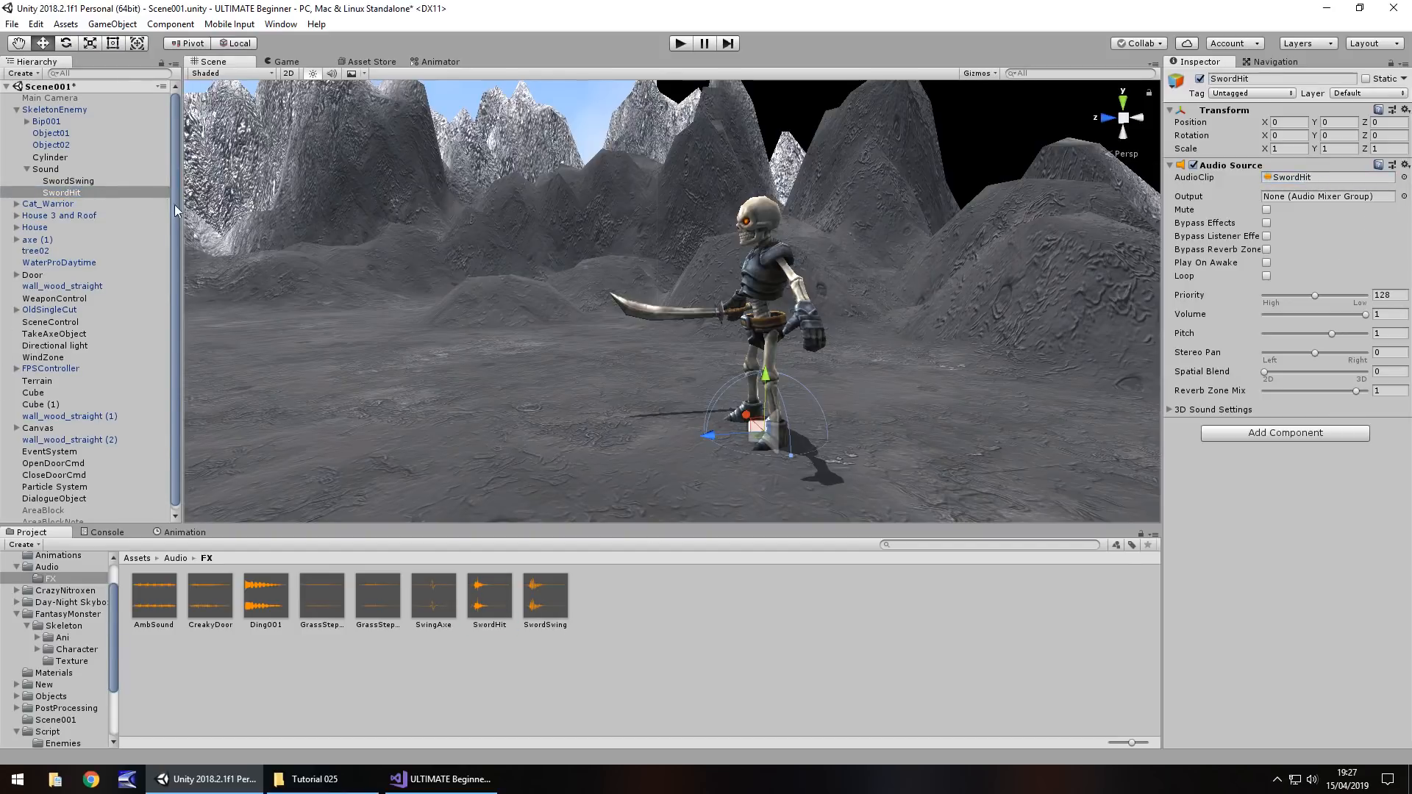
- Assign the SwordSwing and SwordHit objects to the matching audio fields of the Cylinder's Skeleton AI script, and save the scene
click(56, 158)
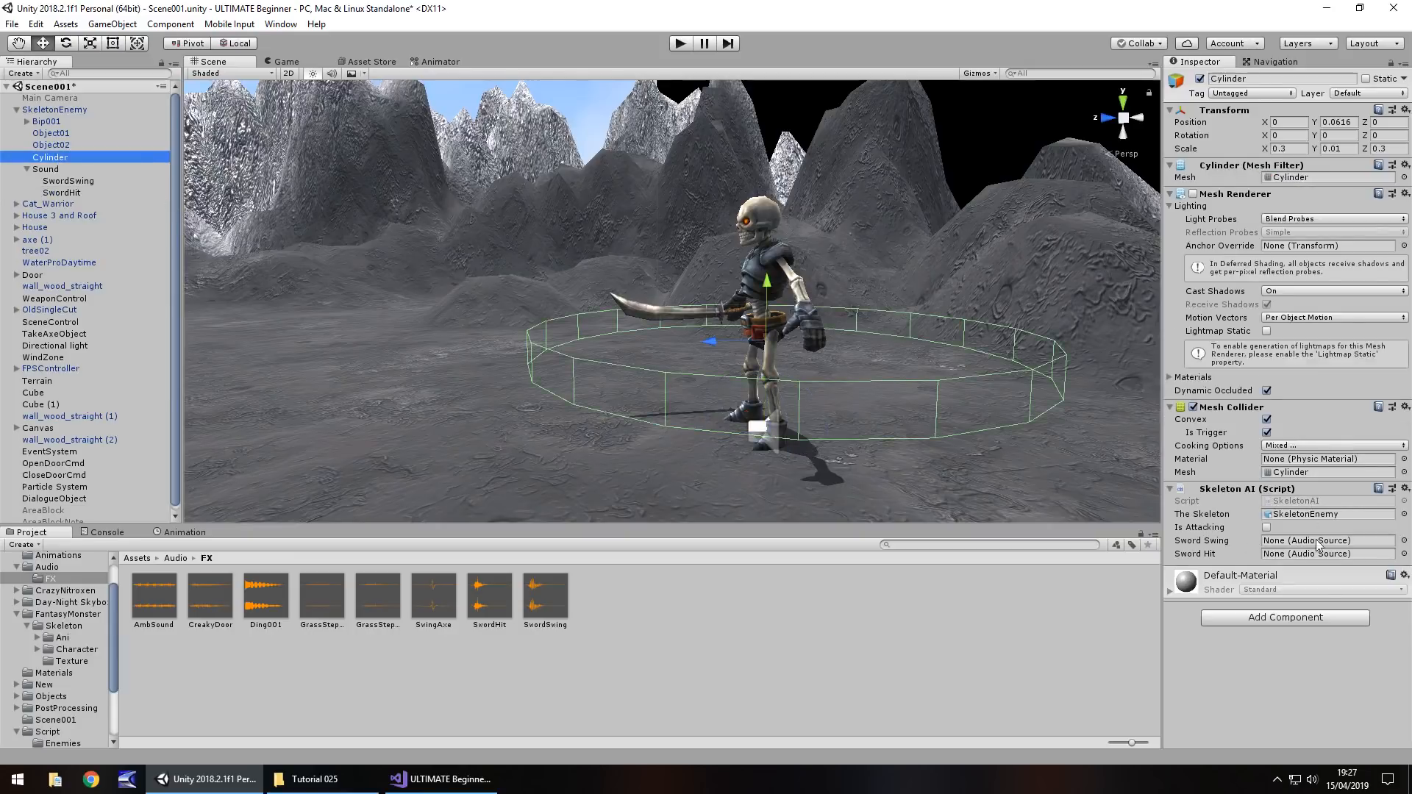
drag(46, 183, 1316, 544)
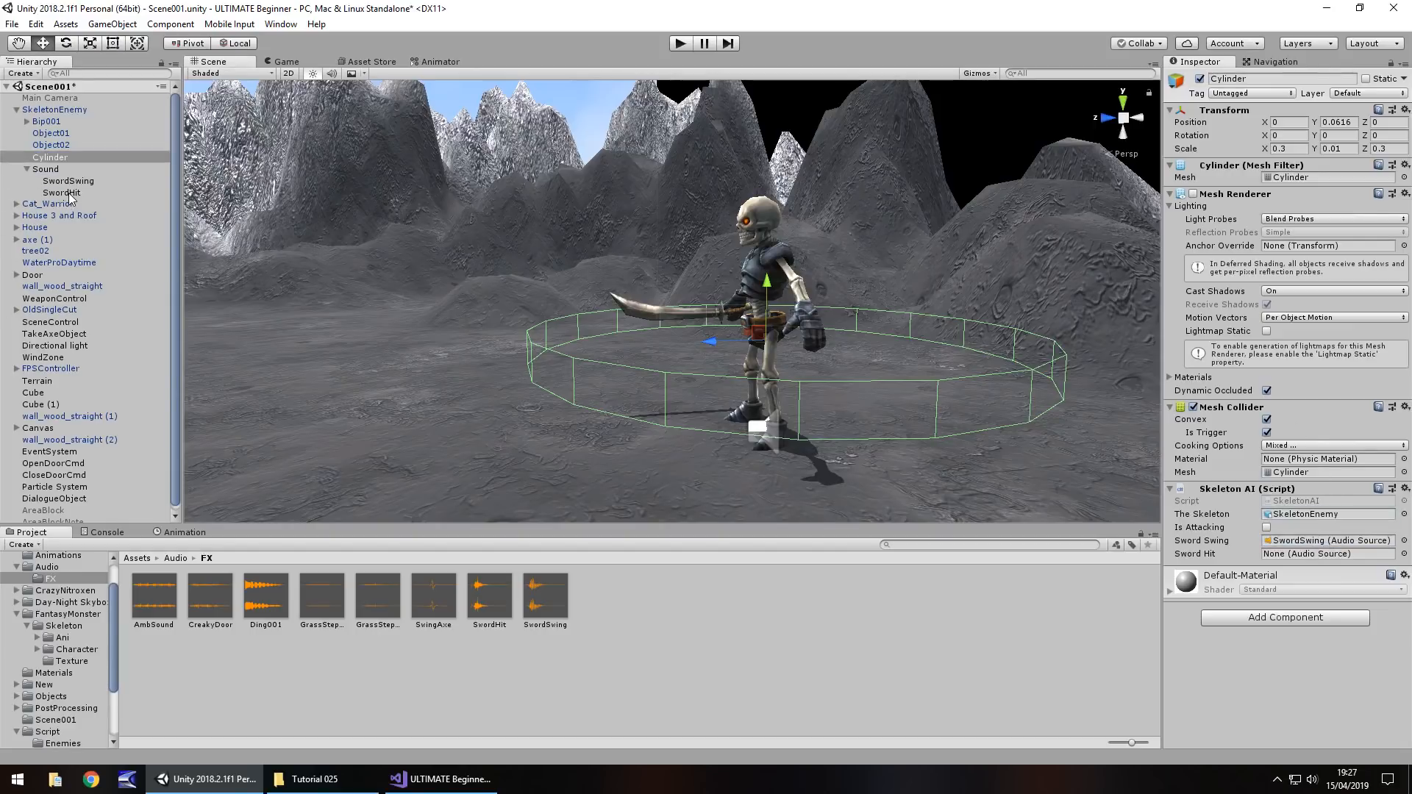
drag(69, 193, 1322, 555)
key(ctrl+s)
- Play-test the scene, walk up to the skeleton enemy to check the sword swing and hit sounds during its attack, and stop the game
click(678, 45)
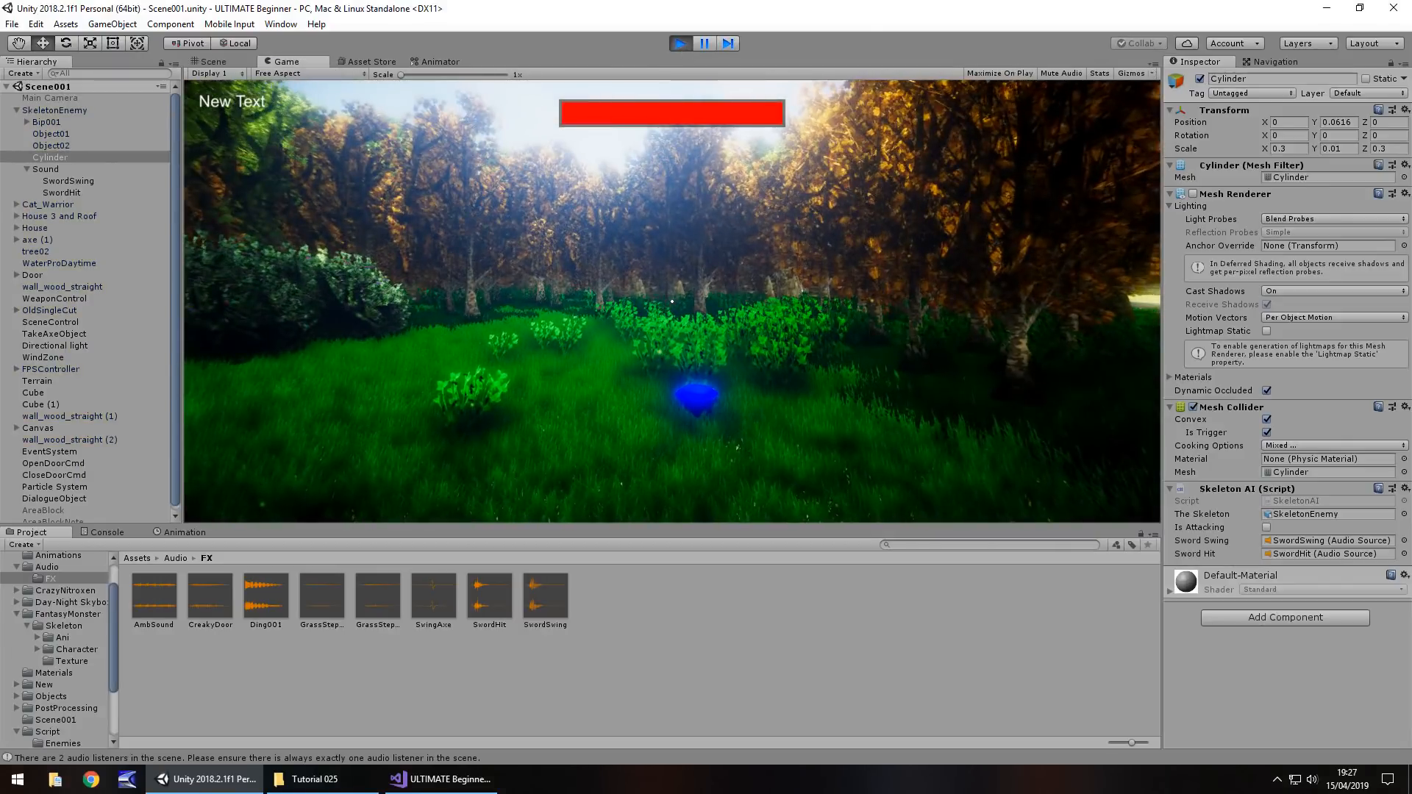
key(w)
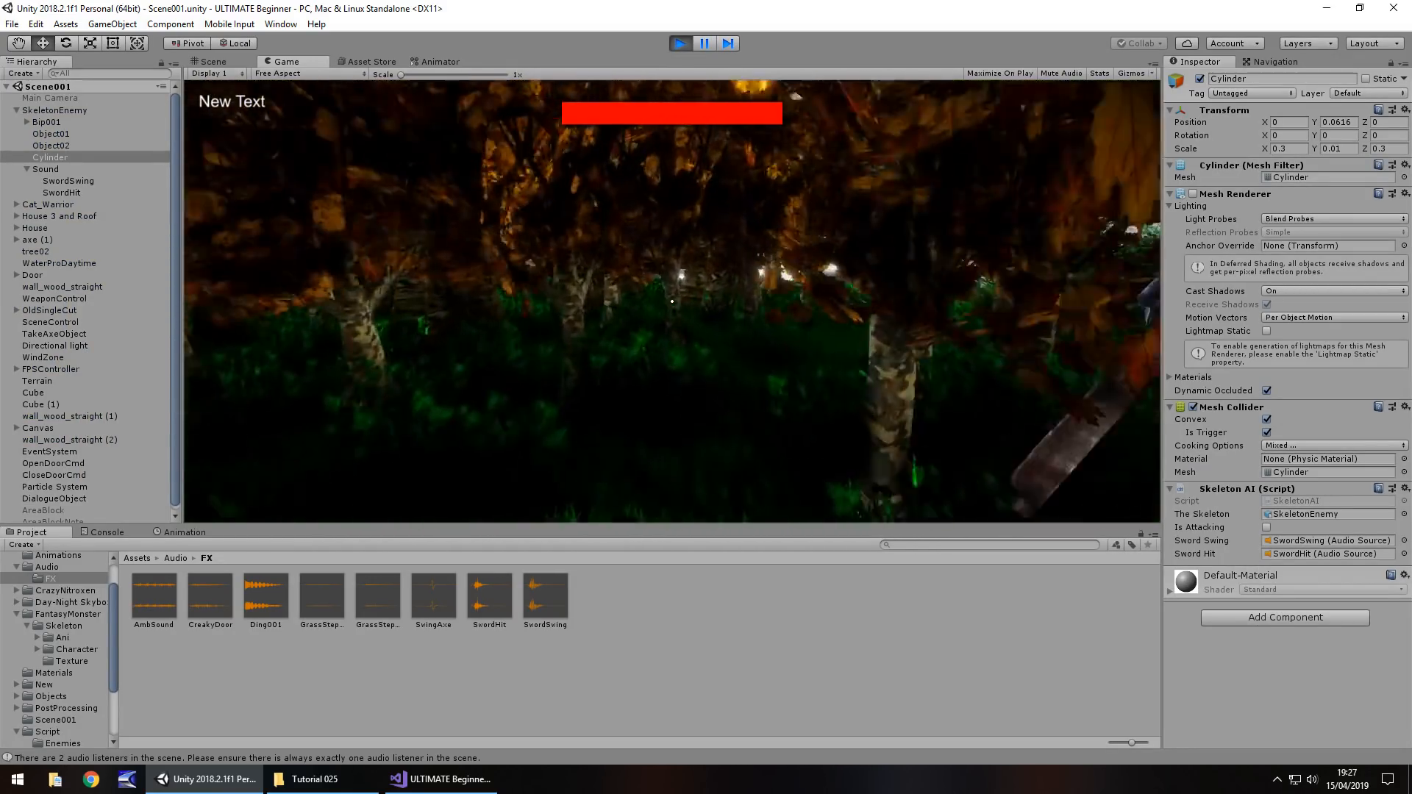
key(w)
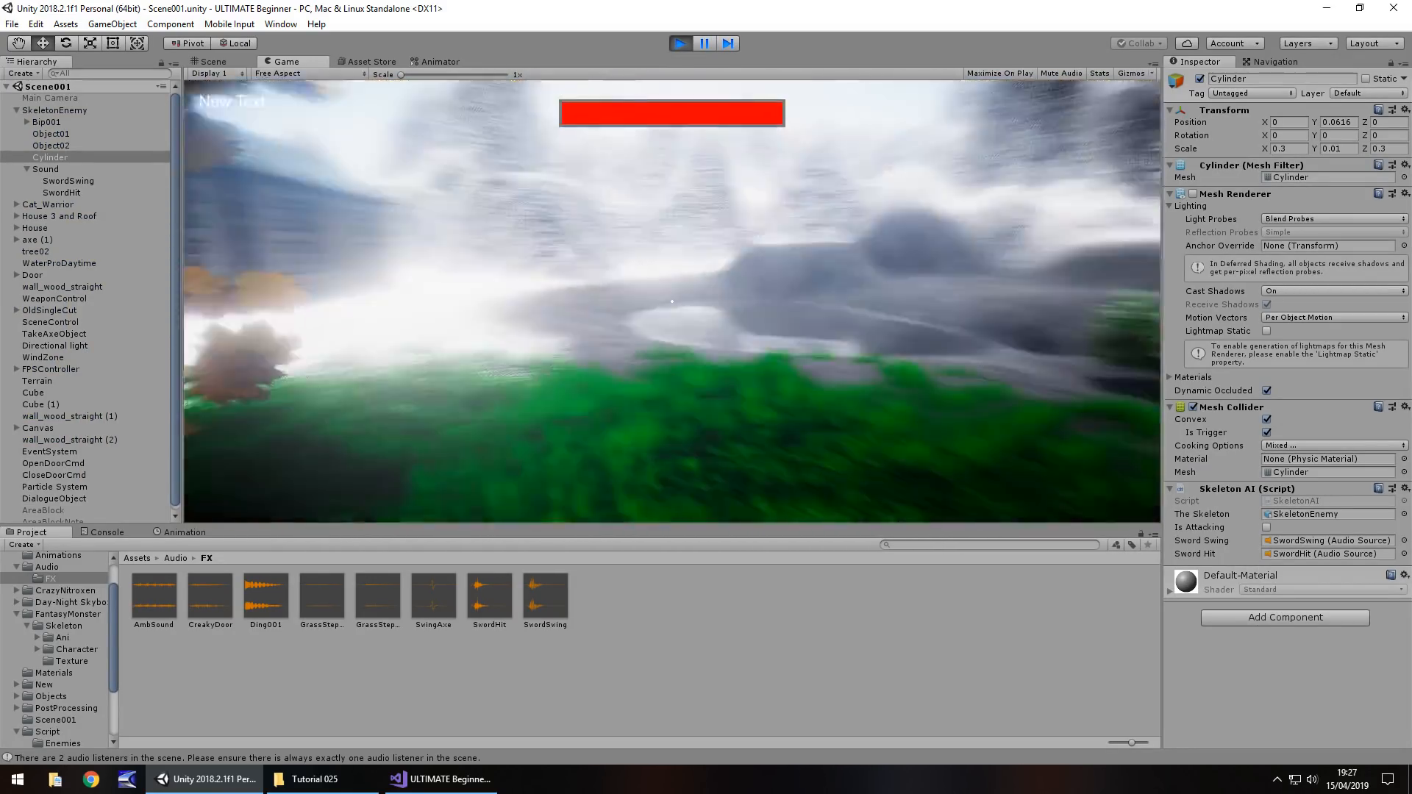
key(w)
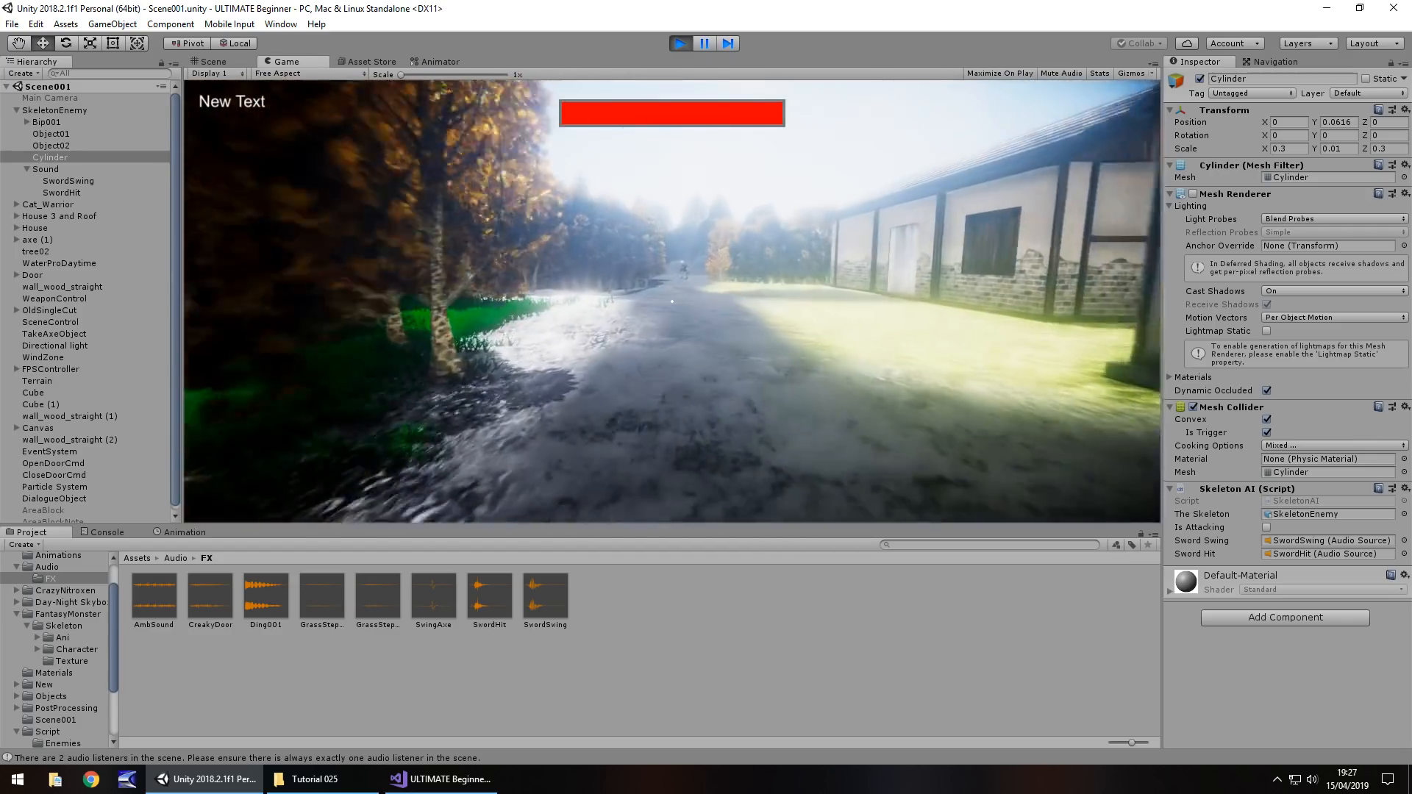
key(w)
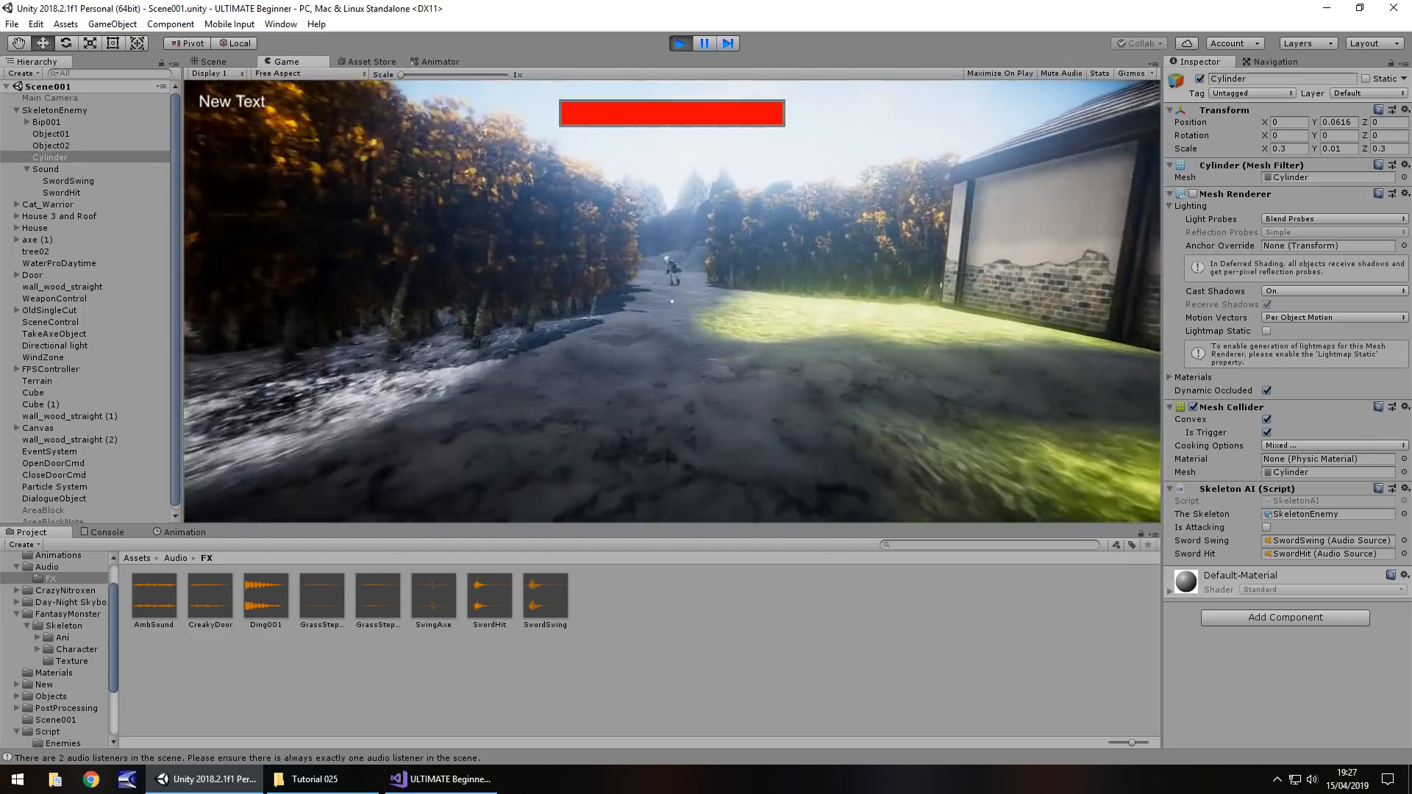
key(w)
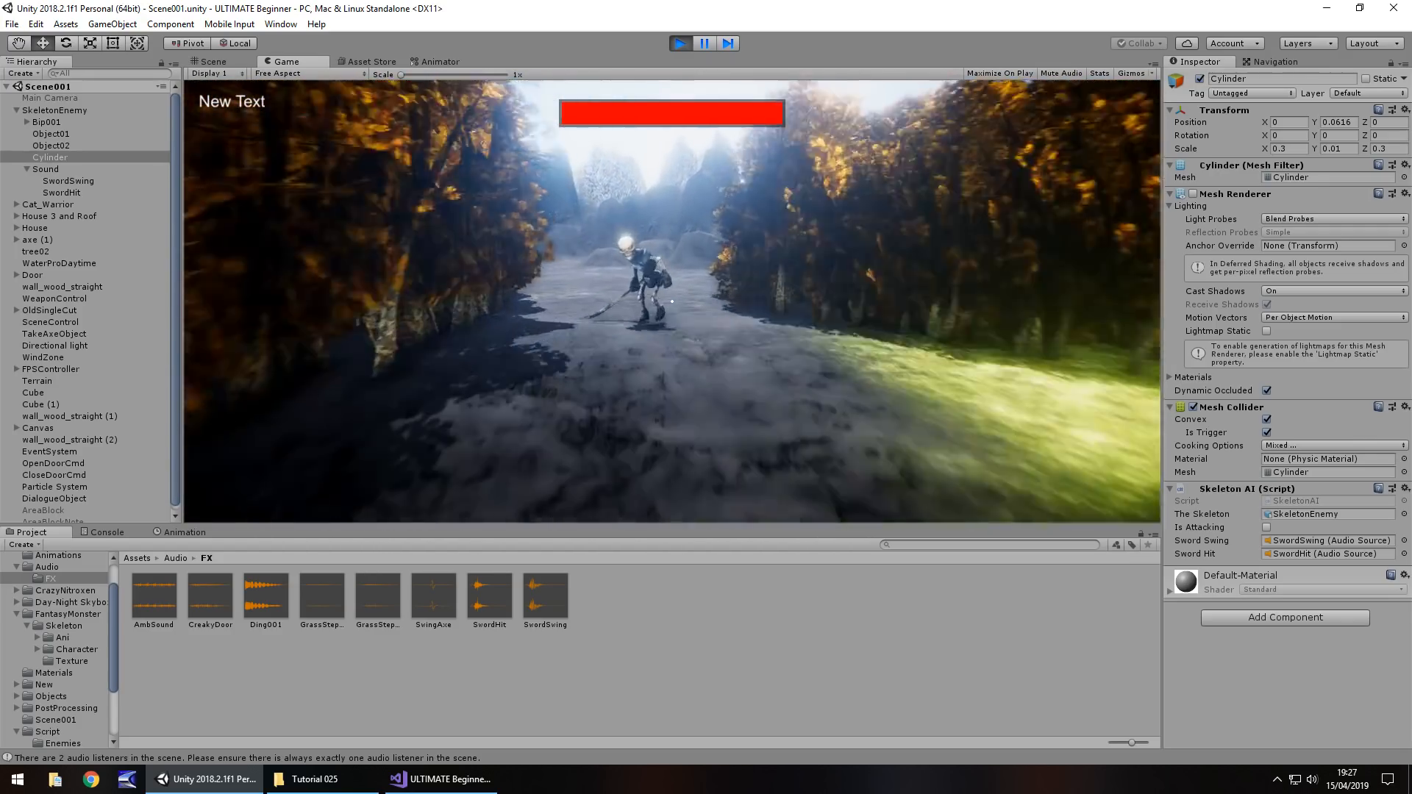
key(w)
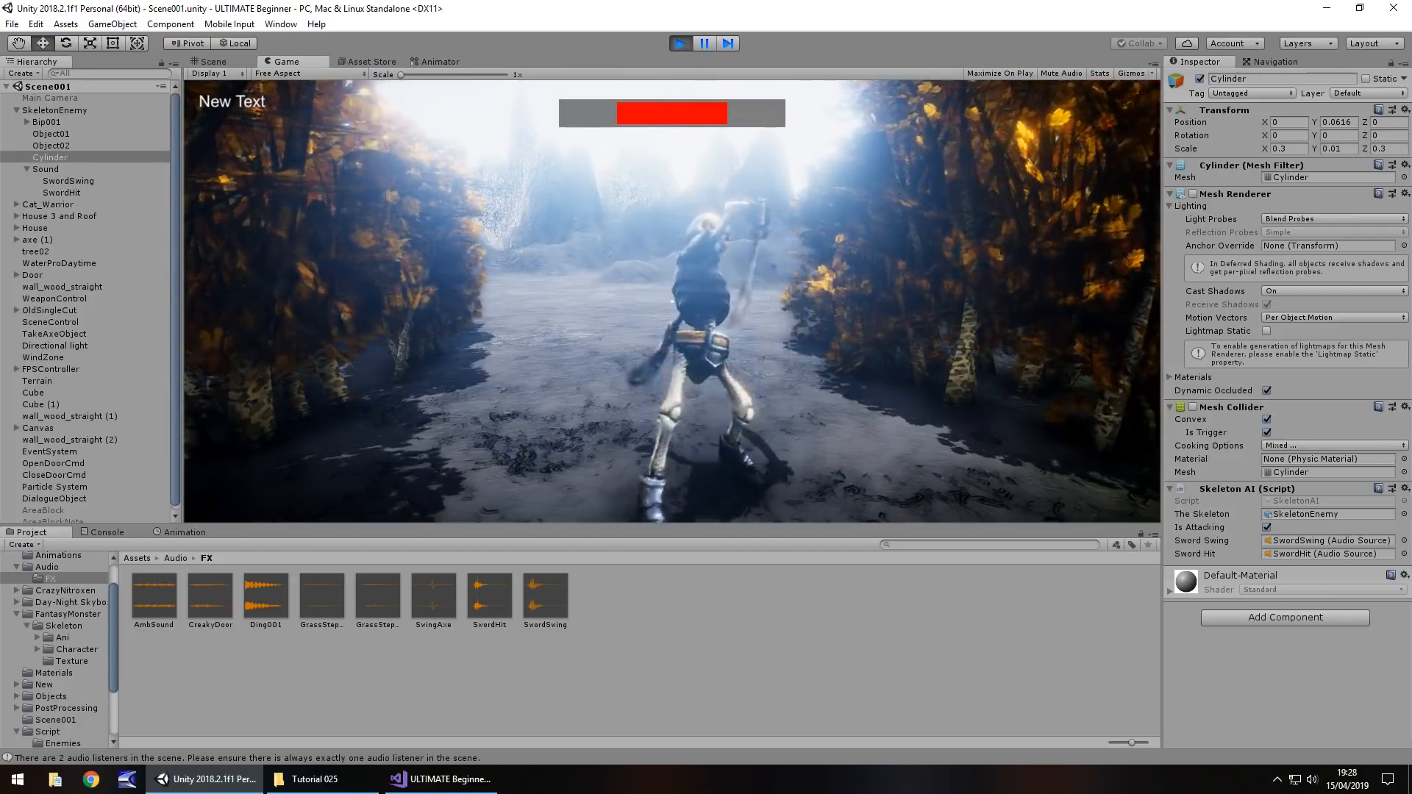
key(ctrl+p)
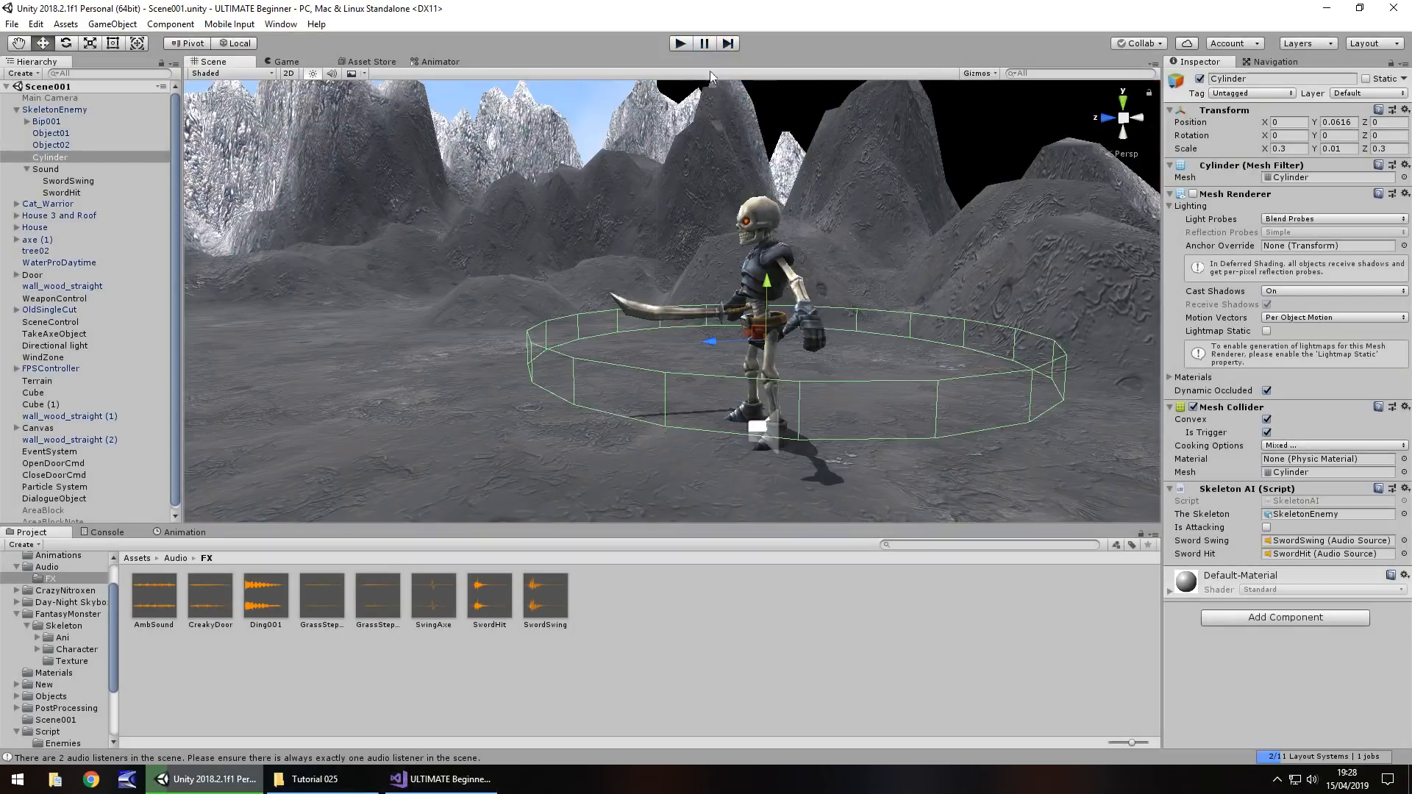
- Run the game again and approach the skeleton to compare the sound timing with its attack animation, and exit play mode
click(679, 45)
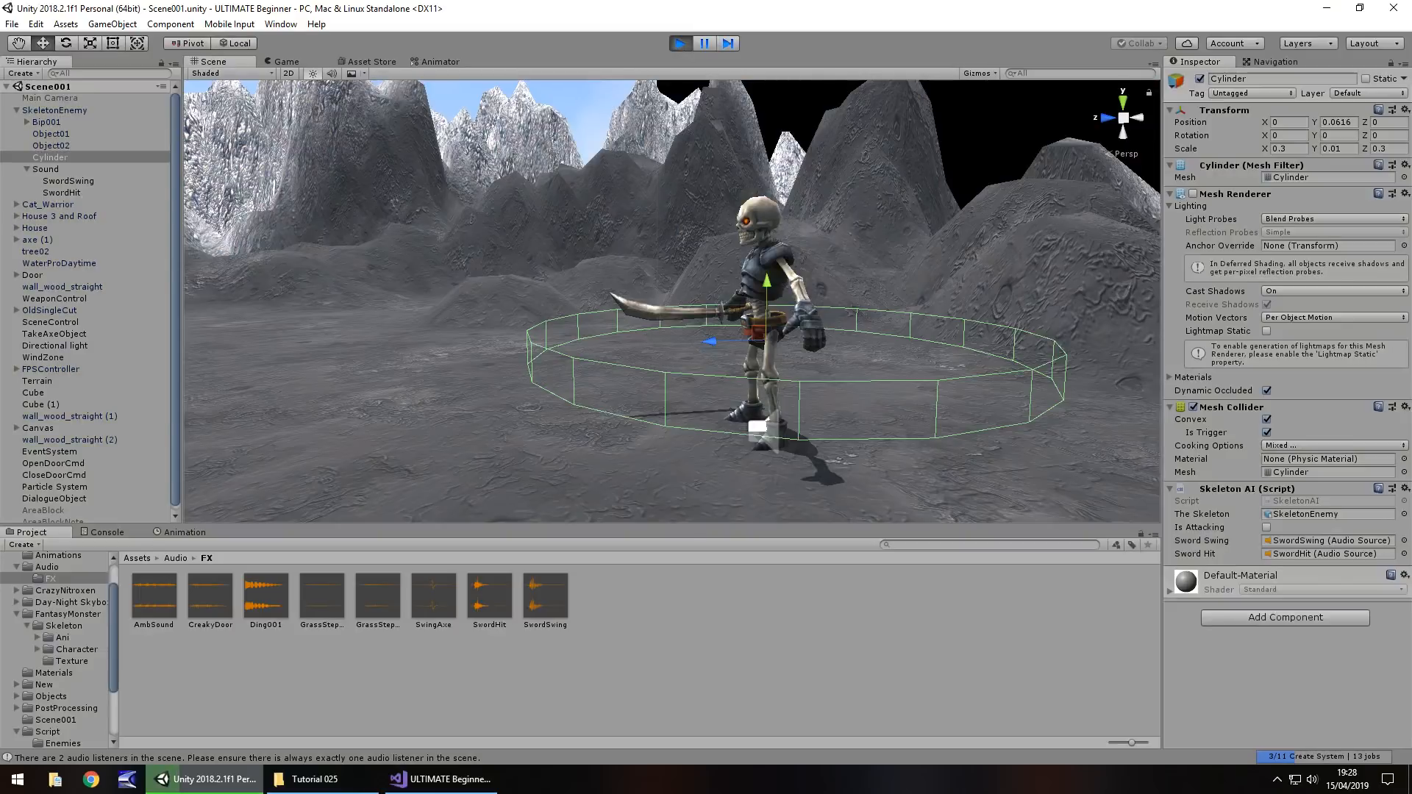
key(w)
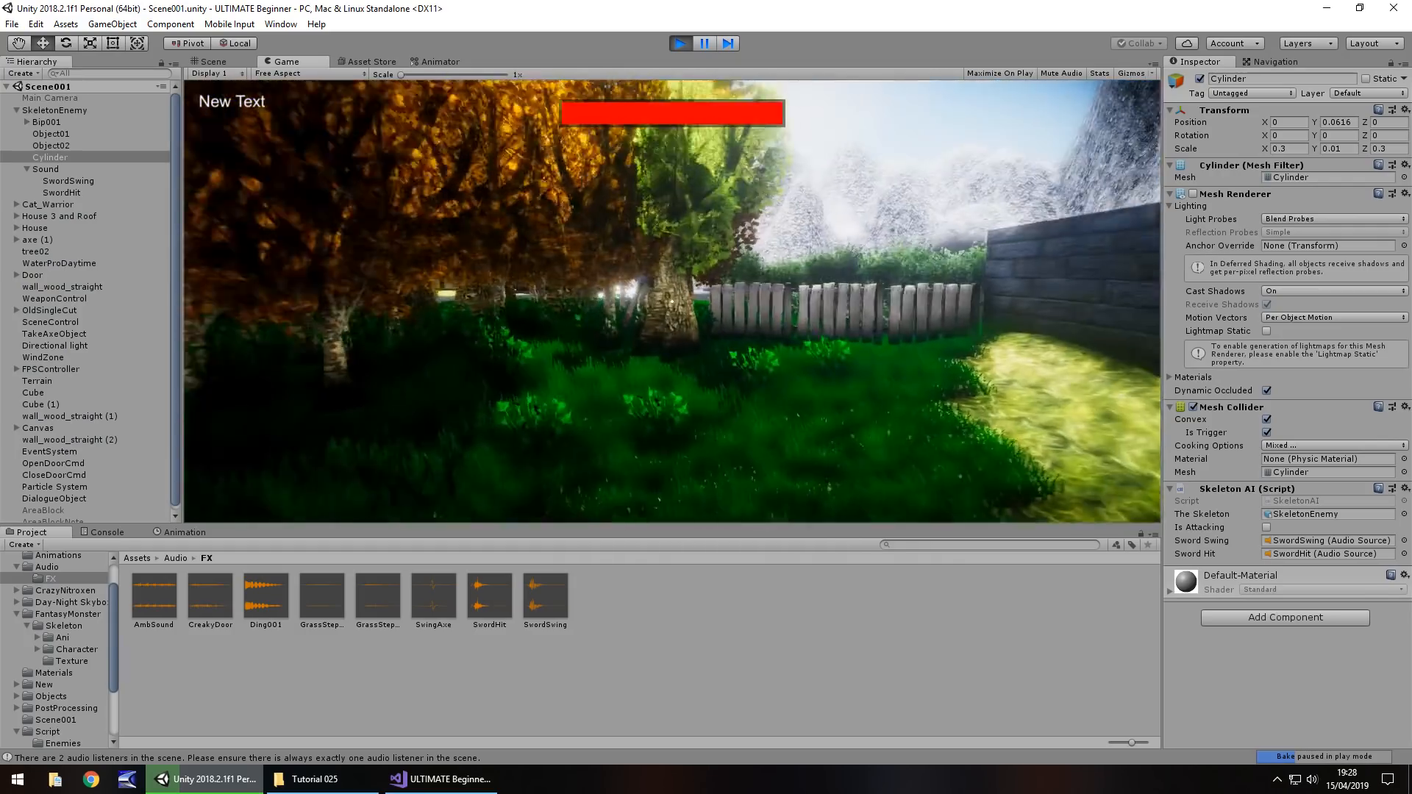
key(w)
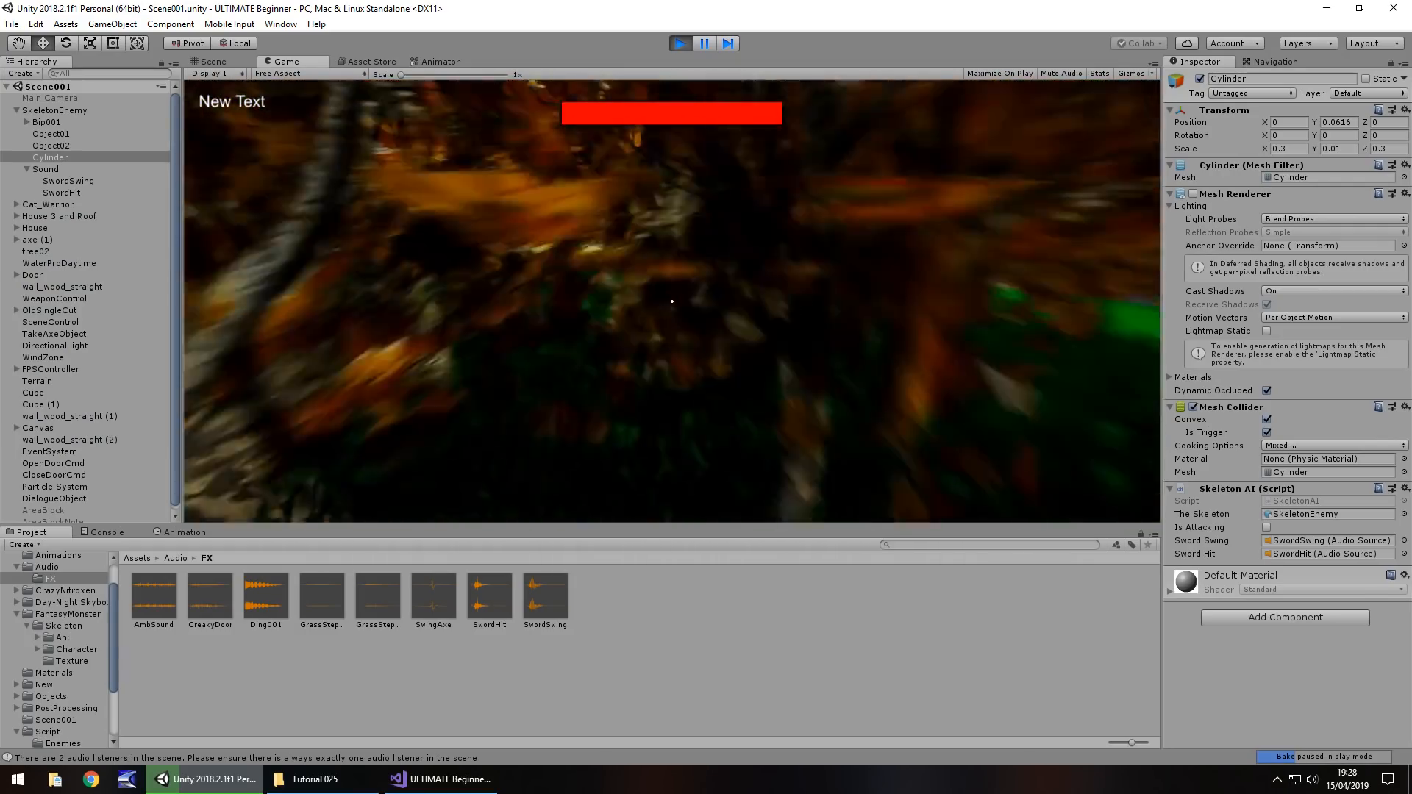
key(w)
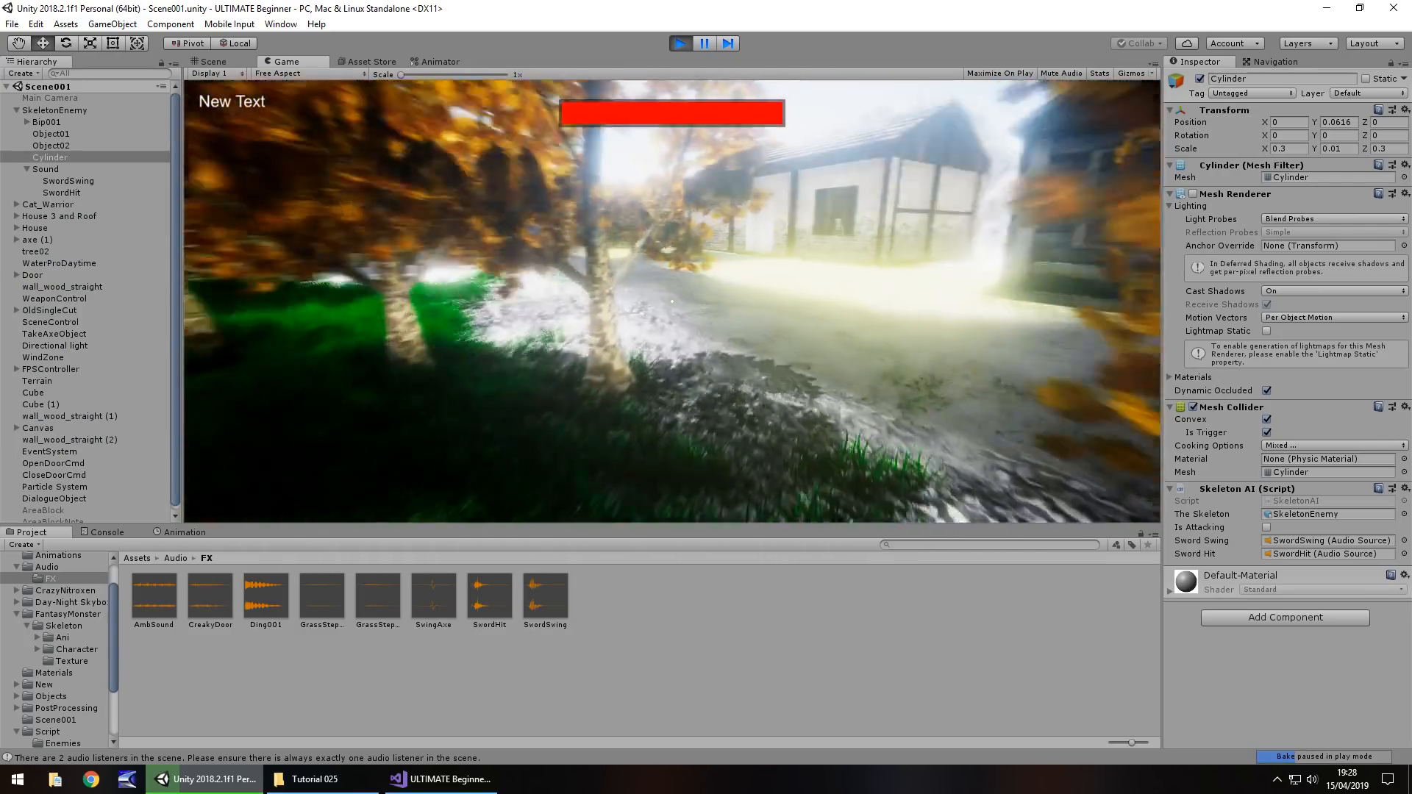
key(w)
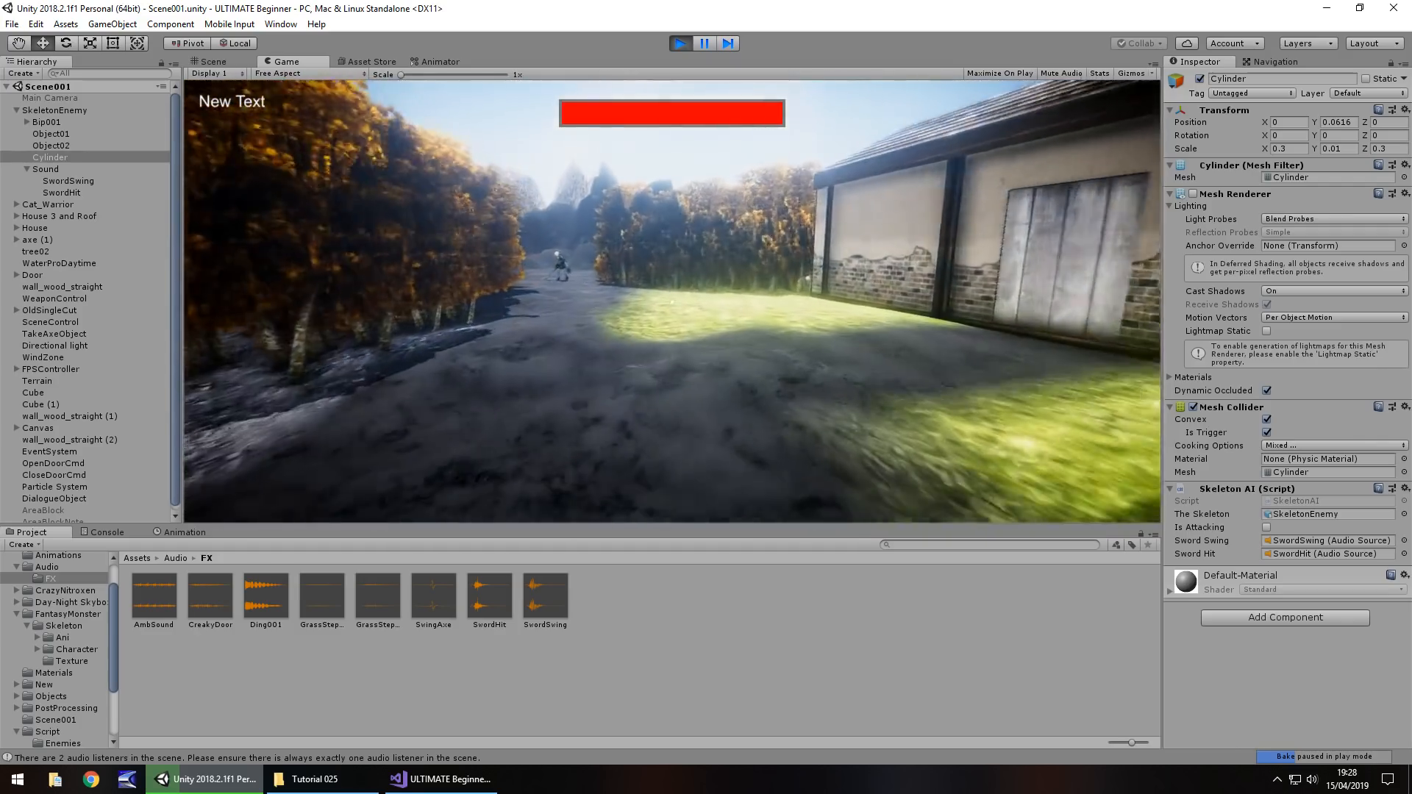
key(w)
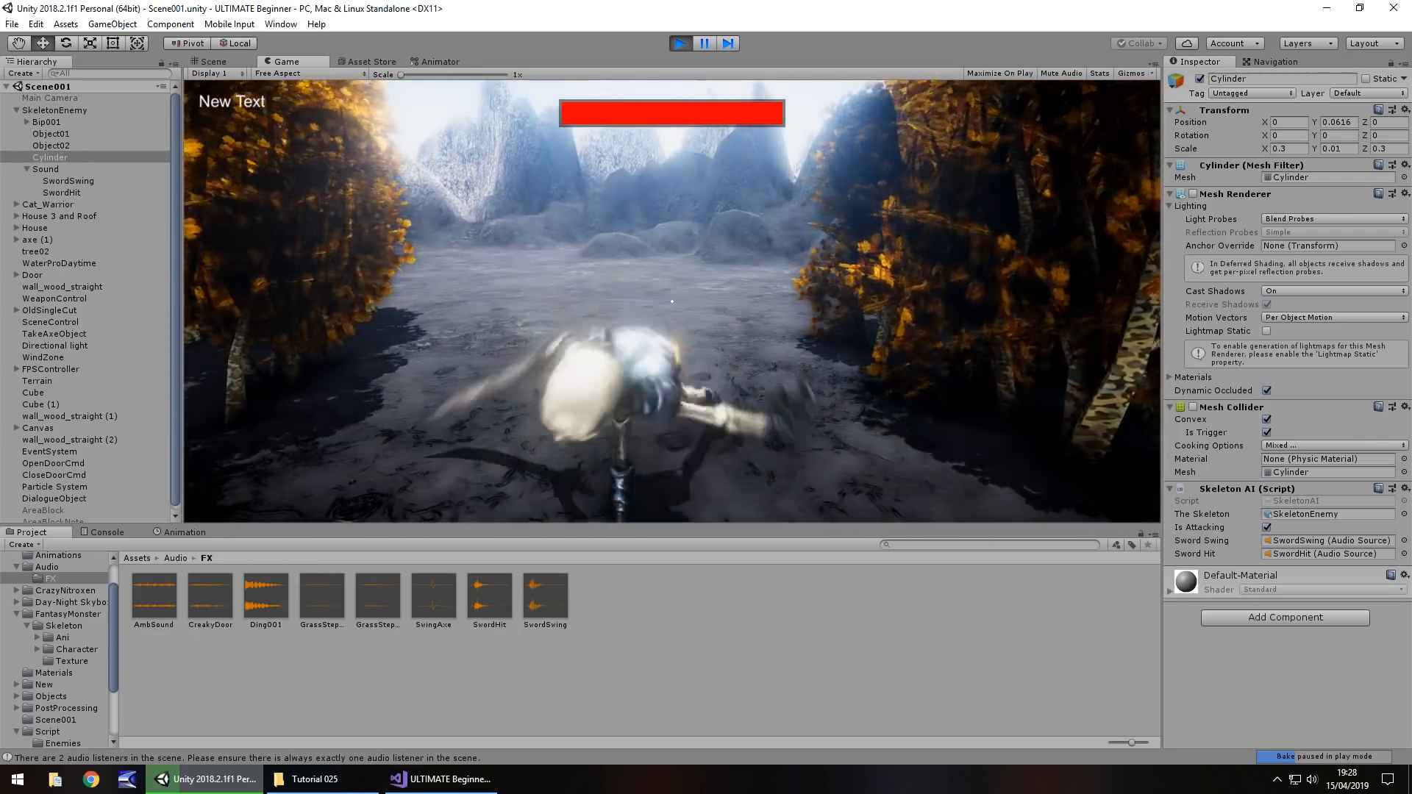
key(ctrl+p)
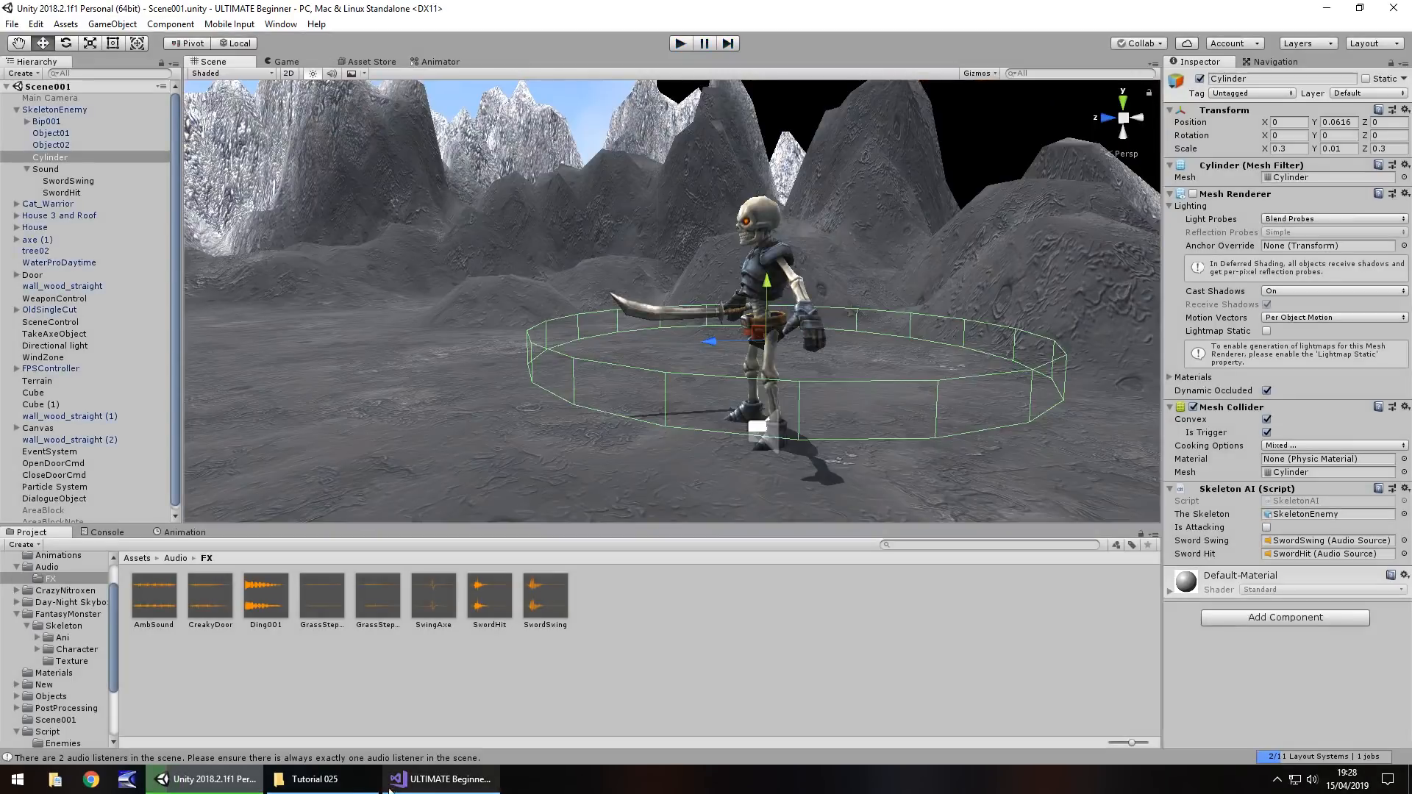
- In Visual Studio, set the waits before and after swordSwing.Play() in the TakeHealth coroutine to 0.9f and 0.2f
click(421, 781)
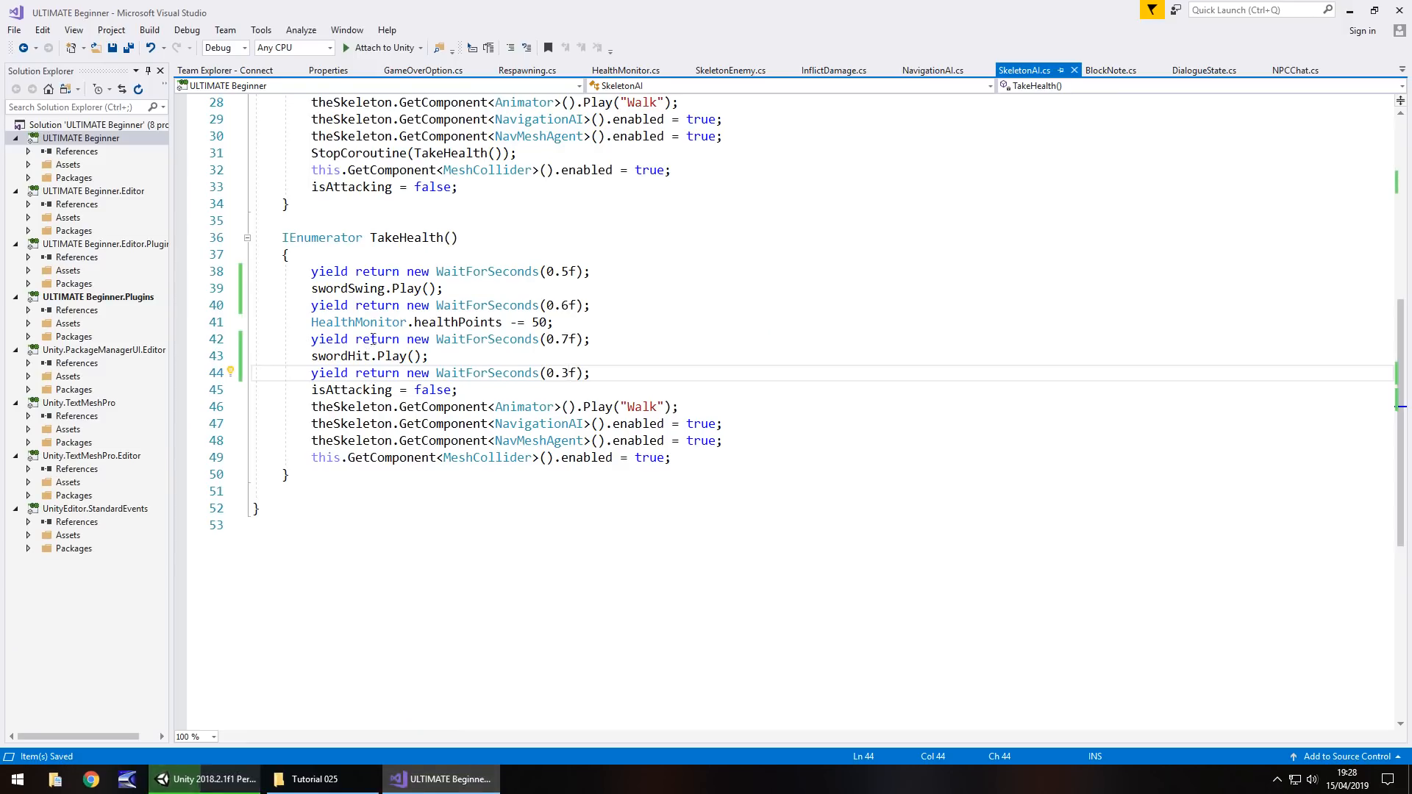
click(564, 272)
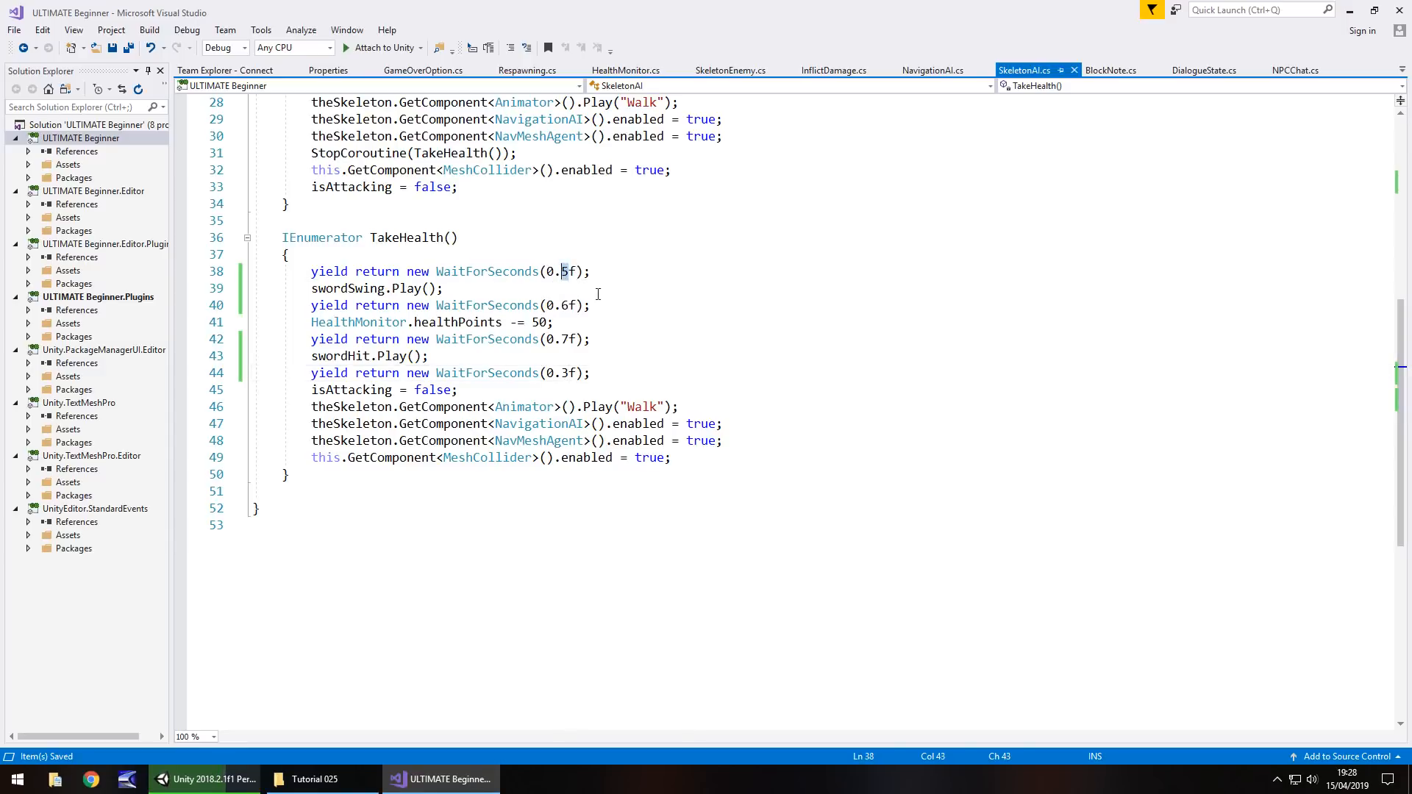
key(Delete)
text(9)
double_click(568, 304)
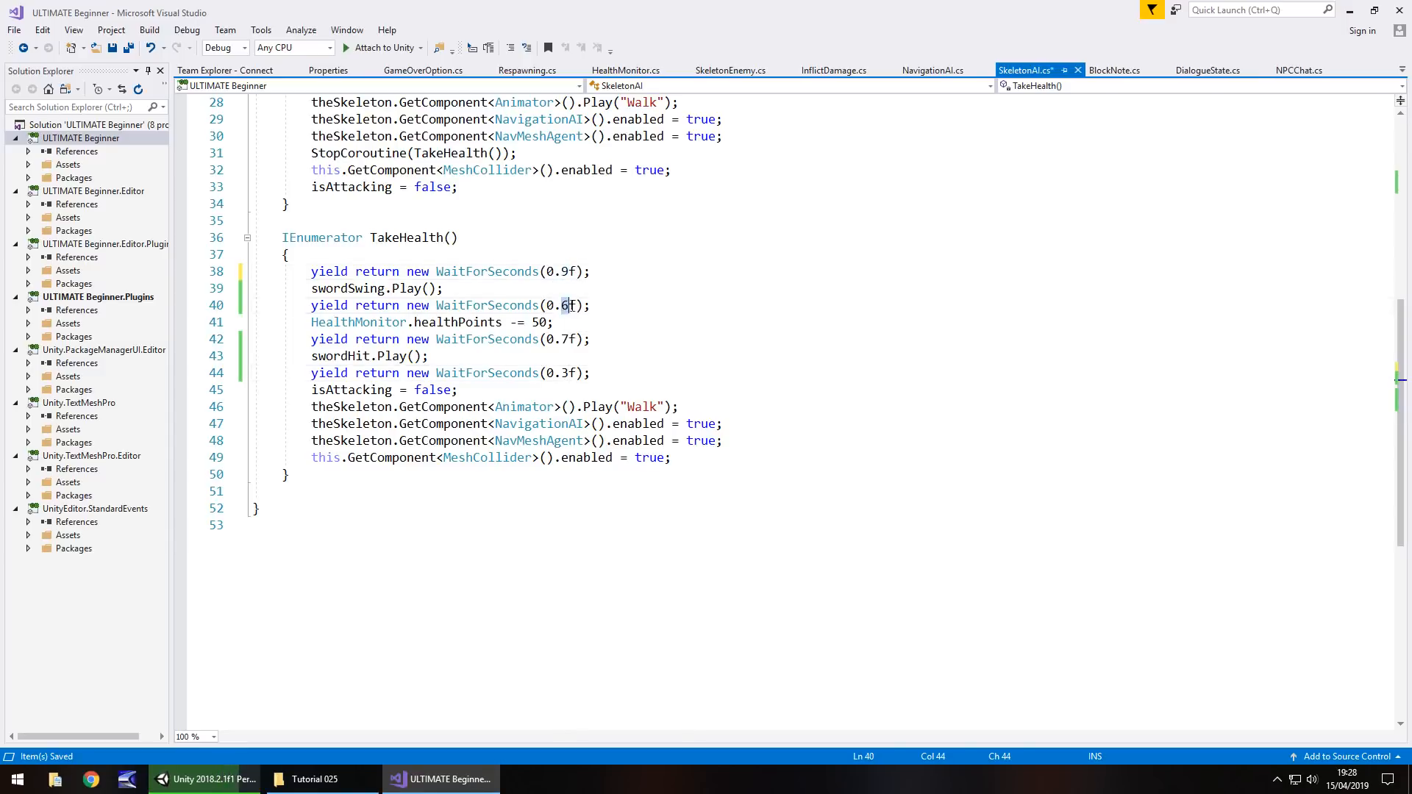
text(2)
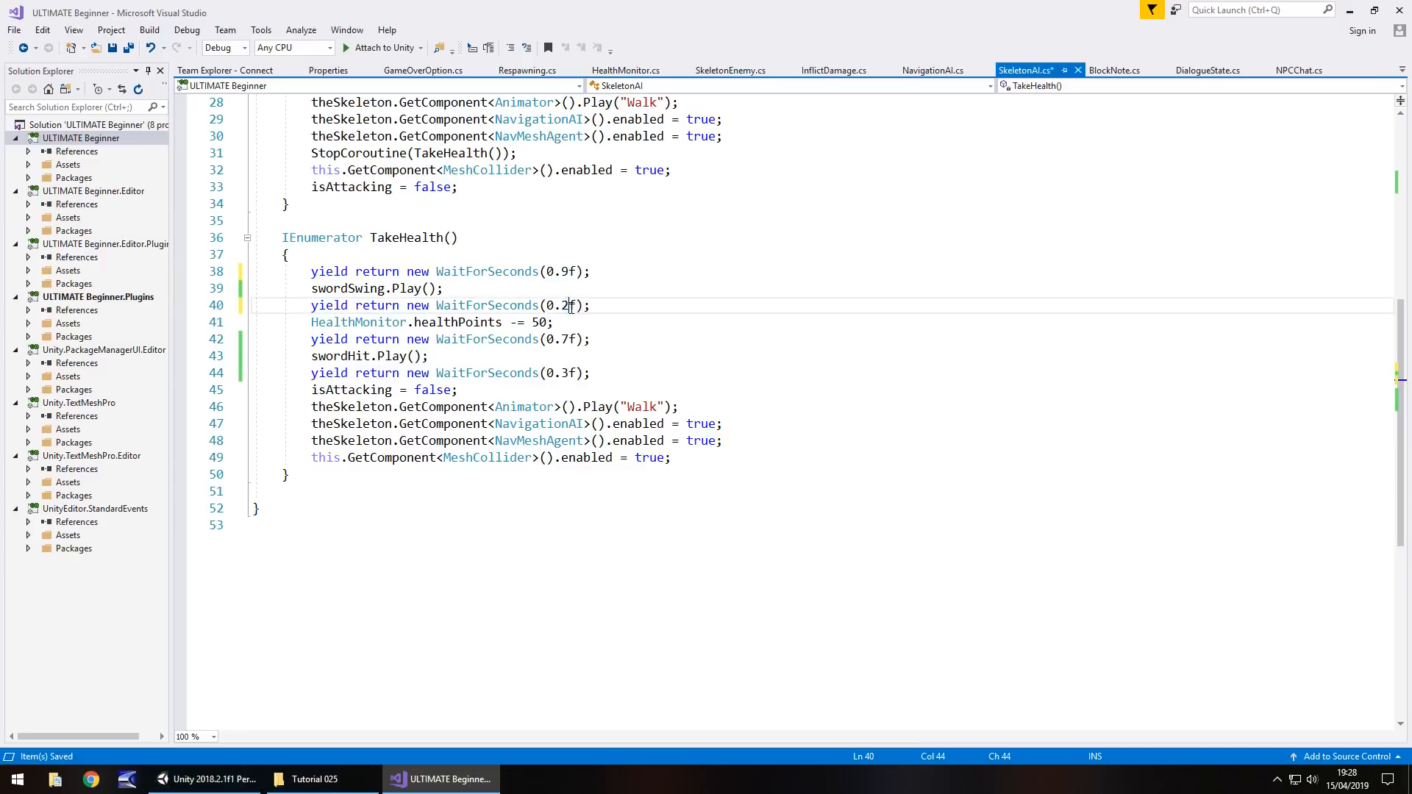
- Set the waits before and after swordHit.Play() in TakeHealth to 0.3f and 0.7f, and save the SkeletonAI script
drag(562, 339, 570, 339)
text(3)
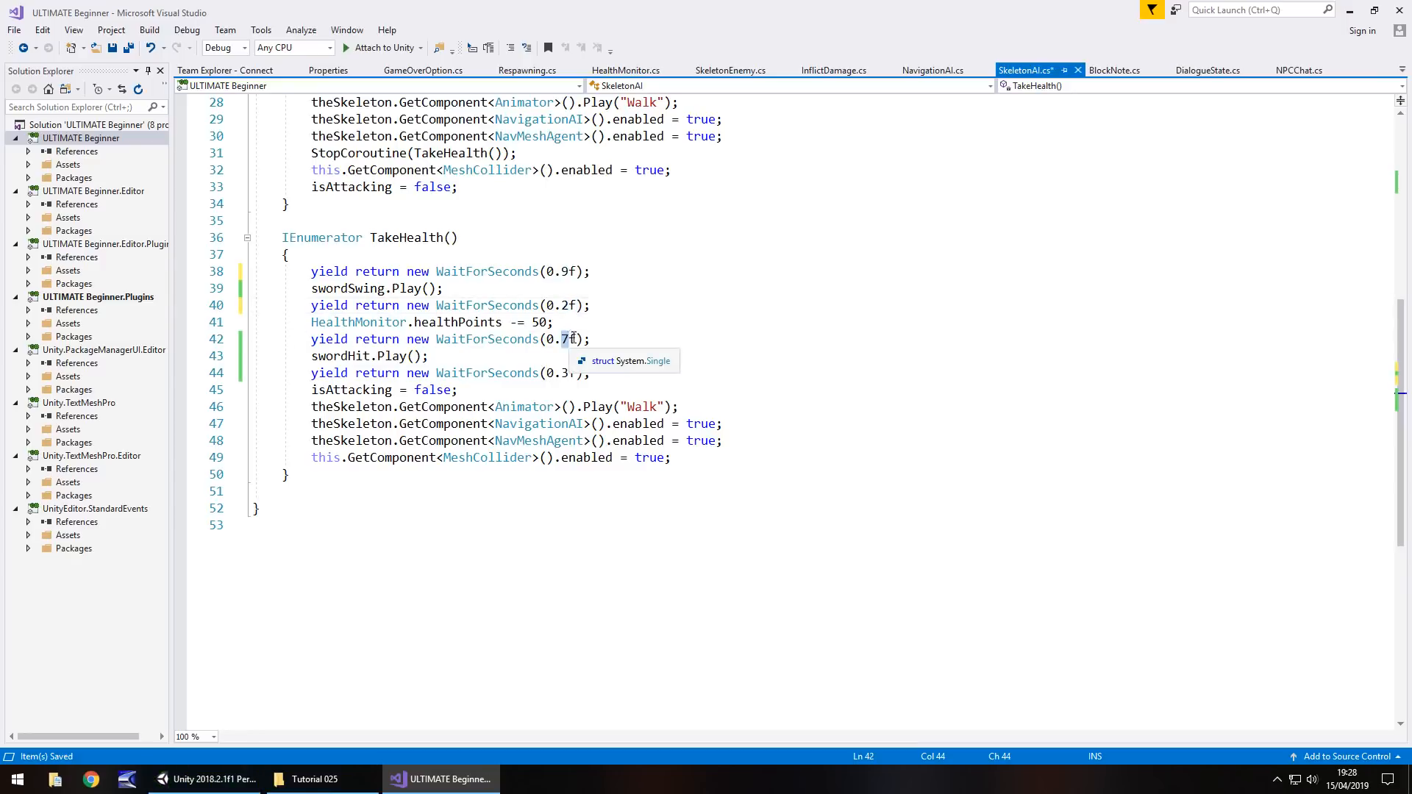
click(563, 373)
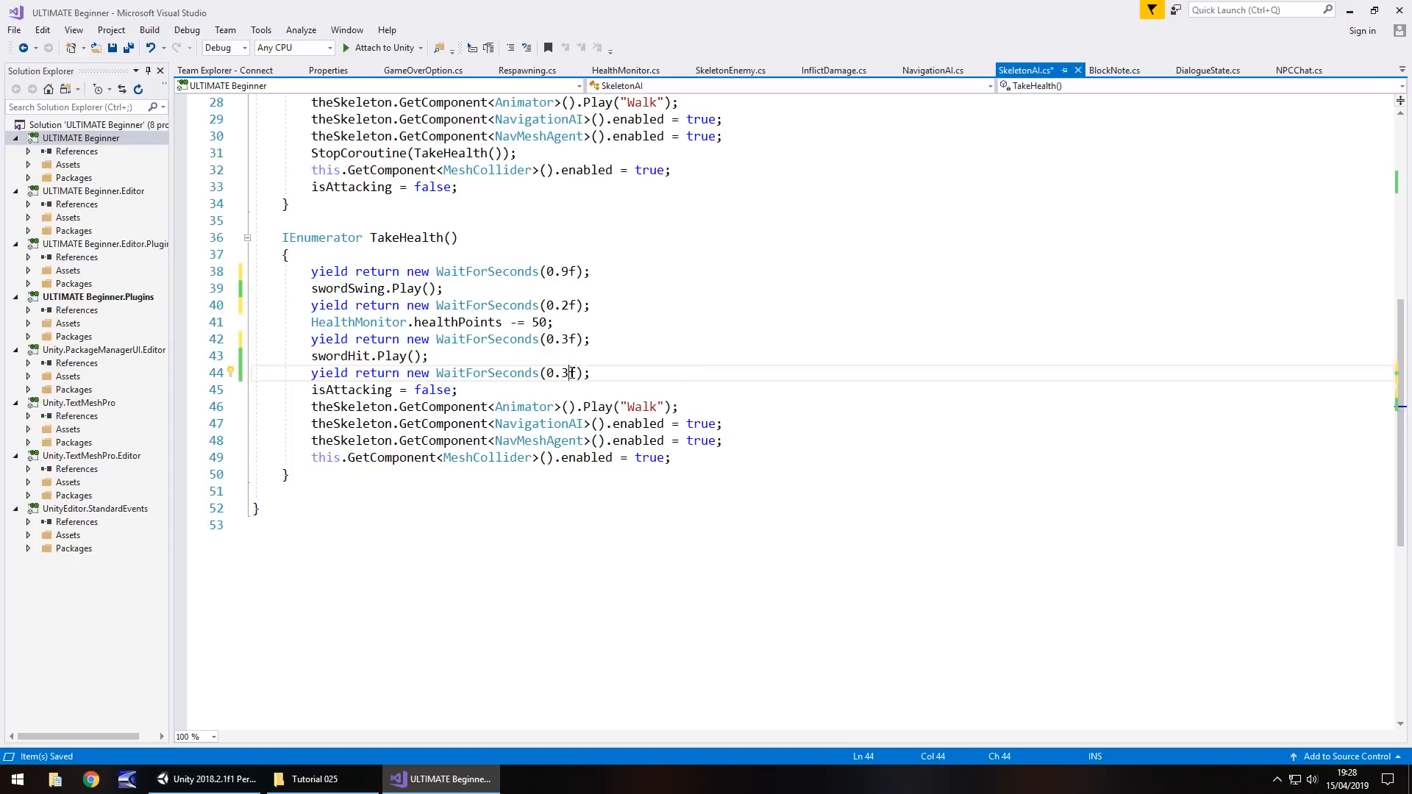
text(7)
key(ctrl+s)
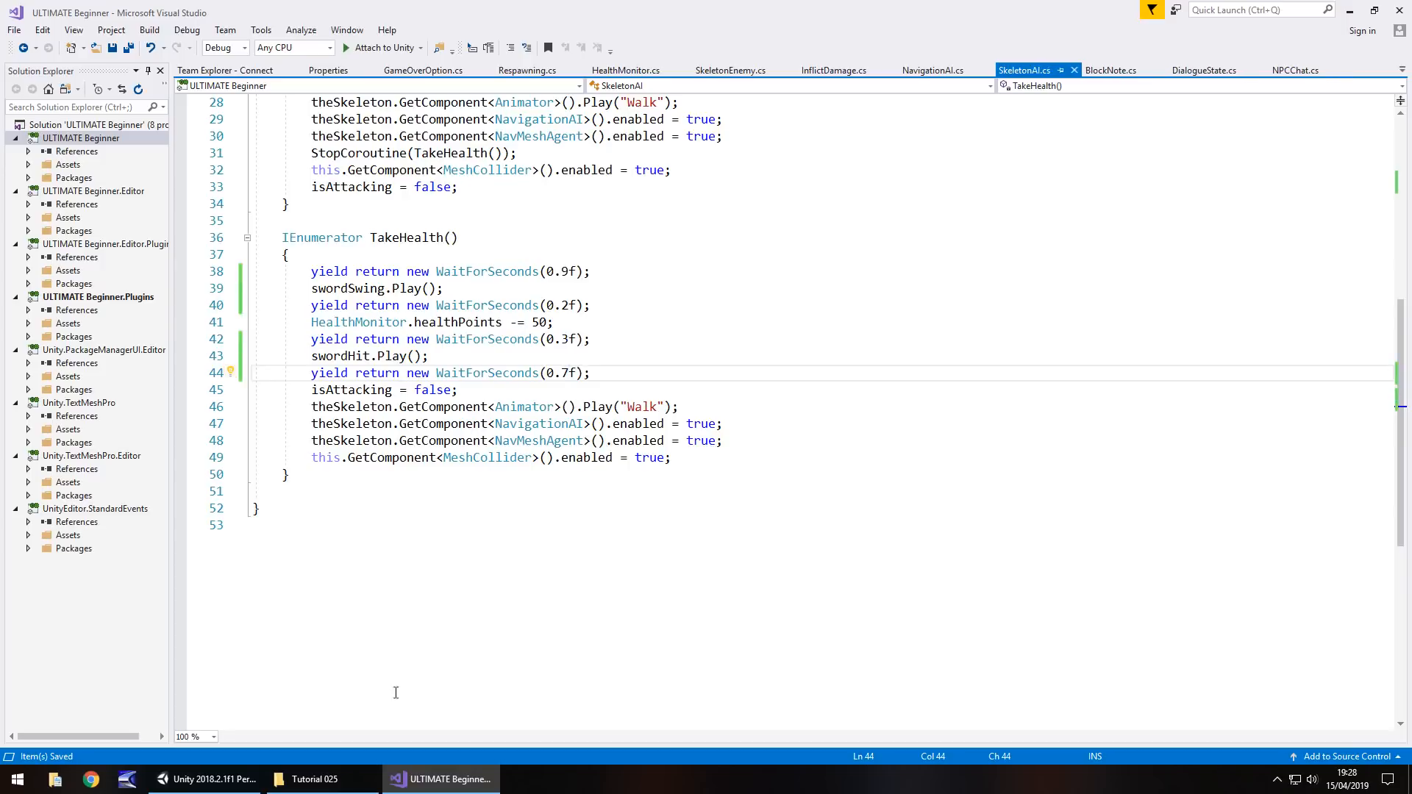
- Switch to Unity and play-test the retimed sword sounds by walking up to the attacking skeleton, and stop the game
click(206, 778)
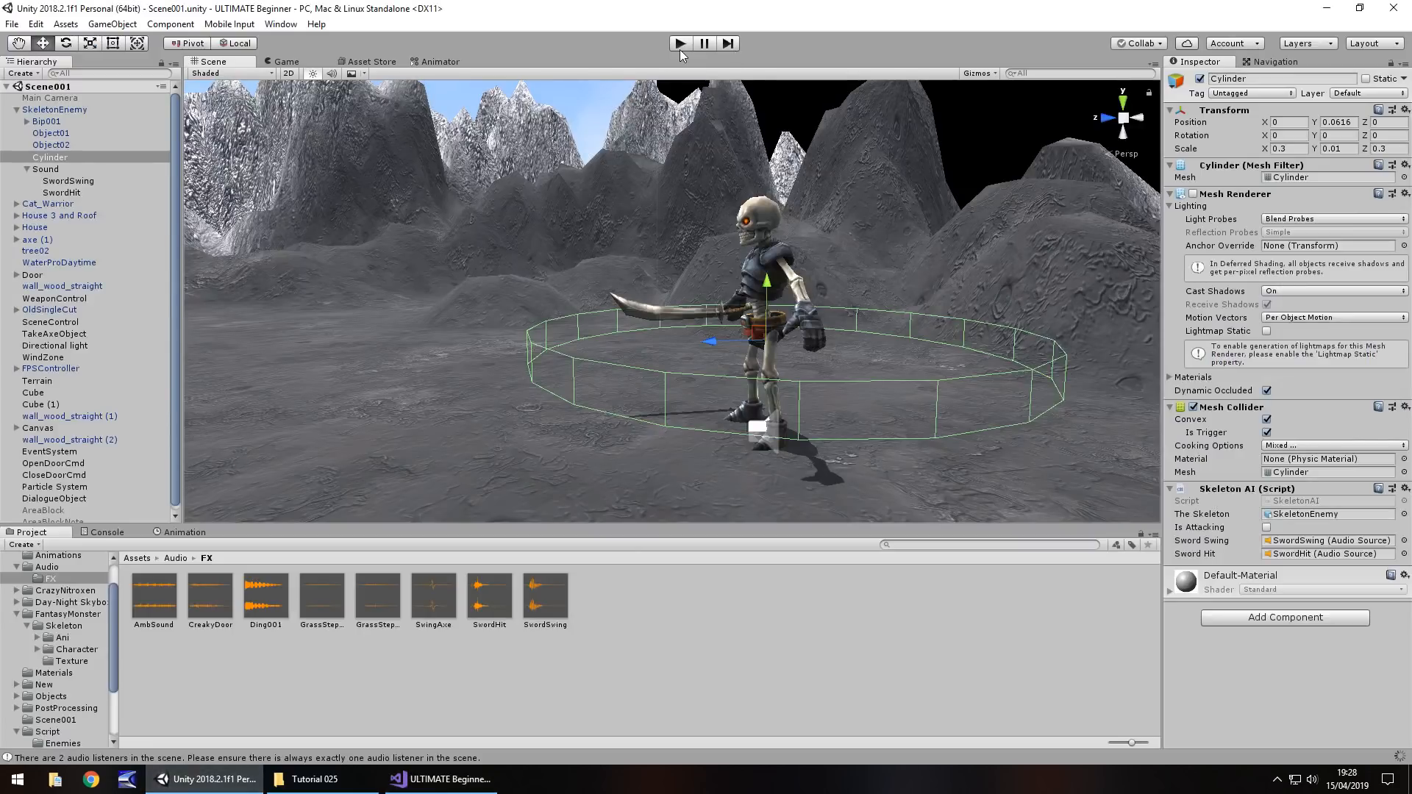
click(677, 46)
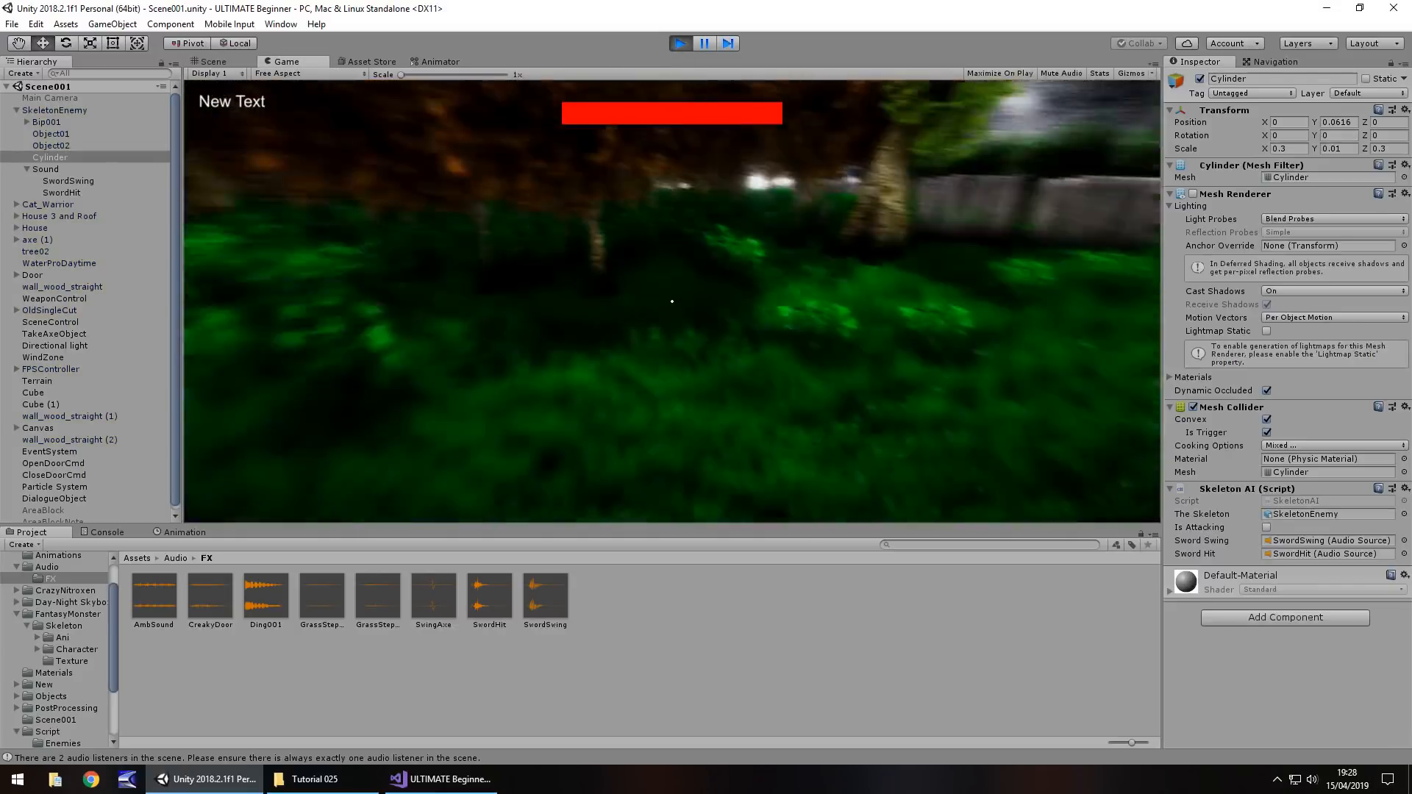
key(w)
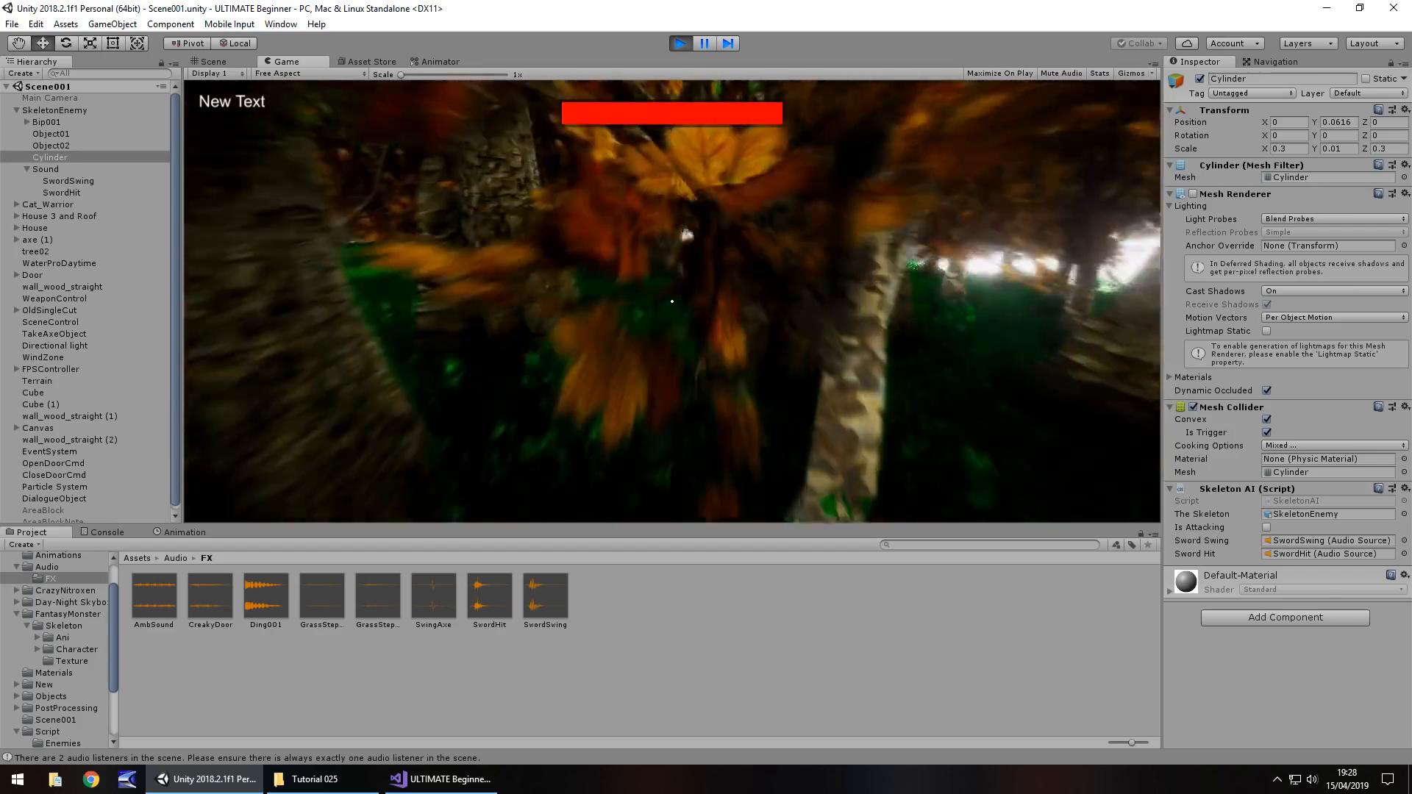
key(w)
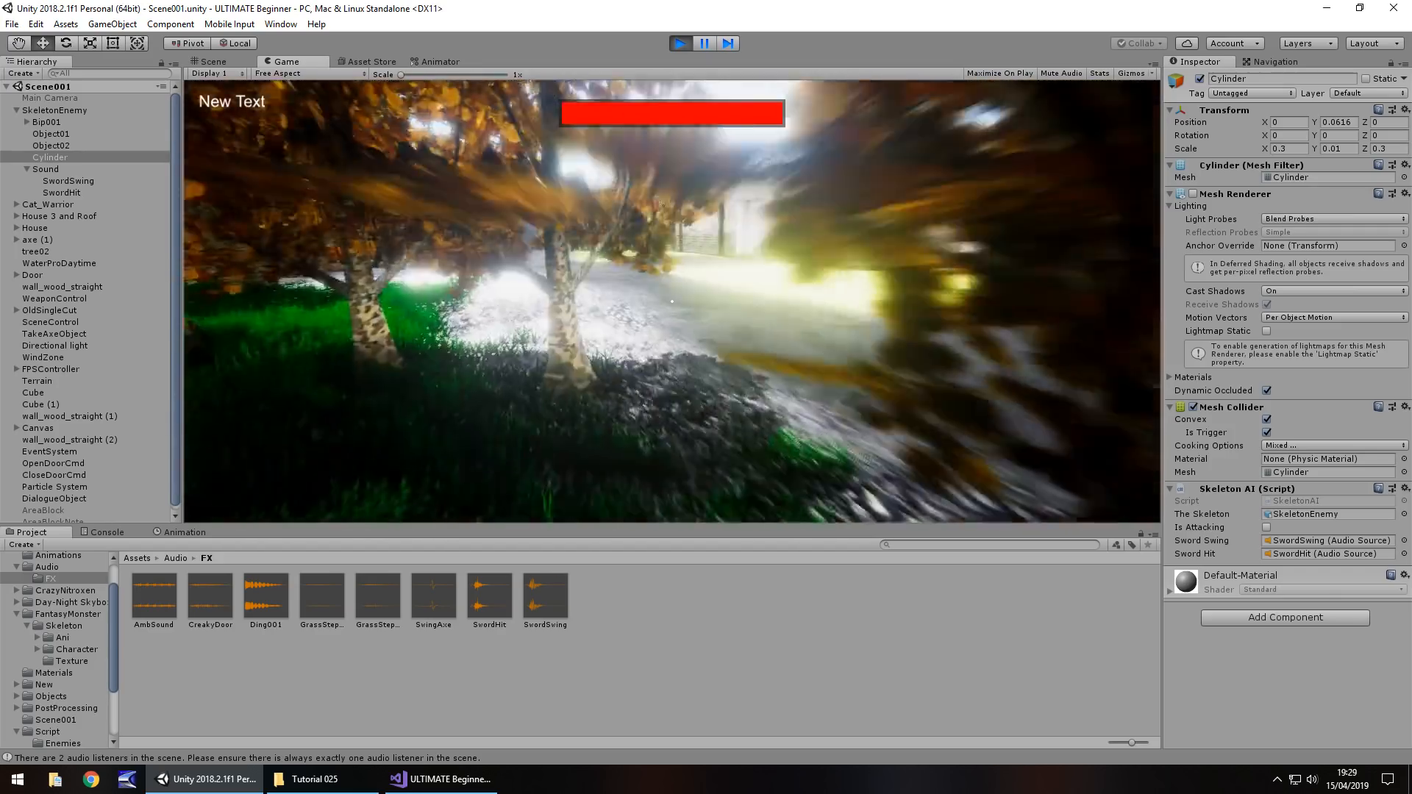
key(w)
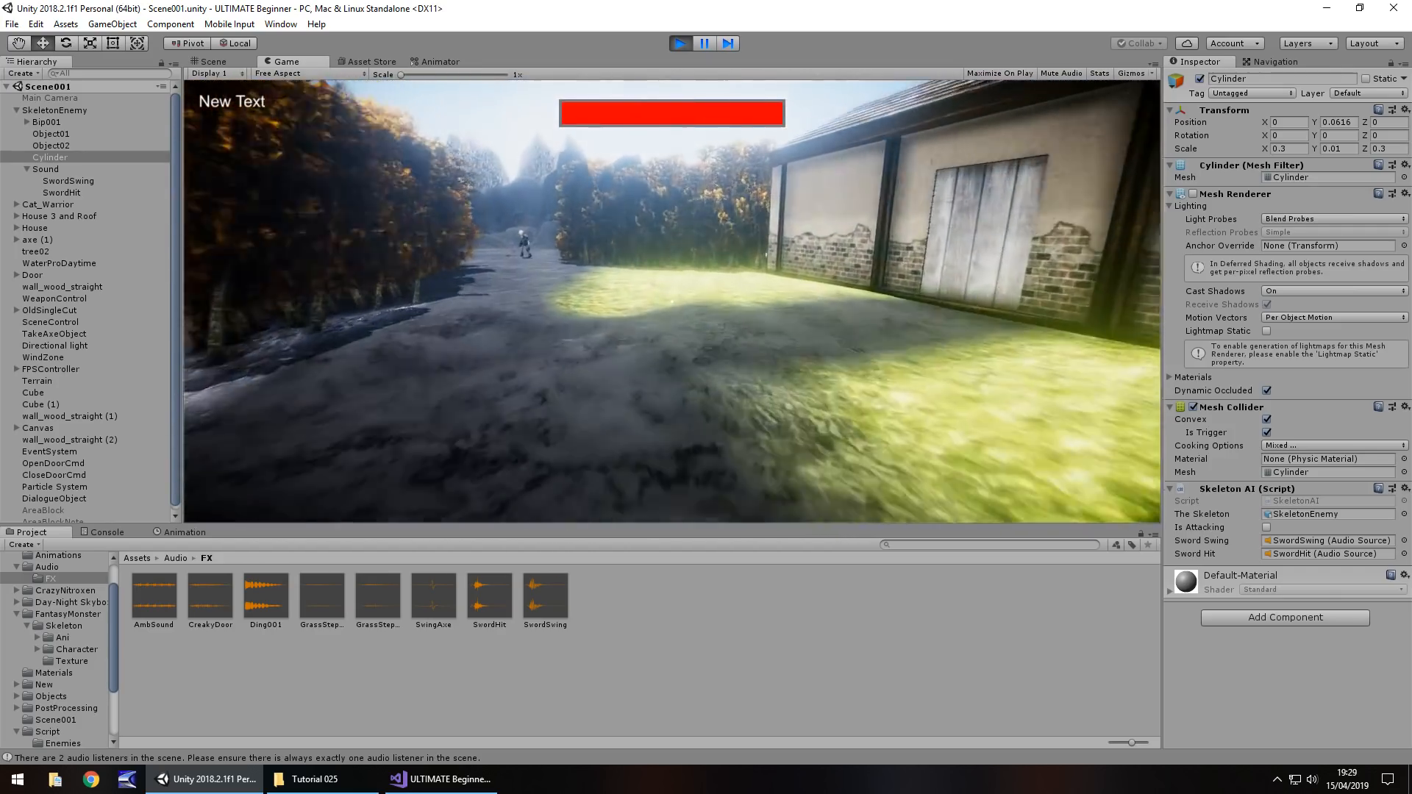
key(w)
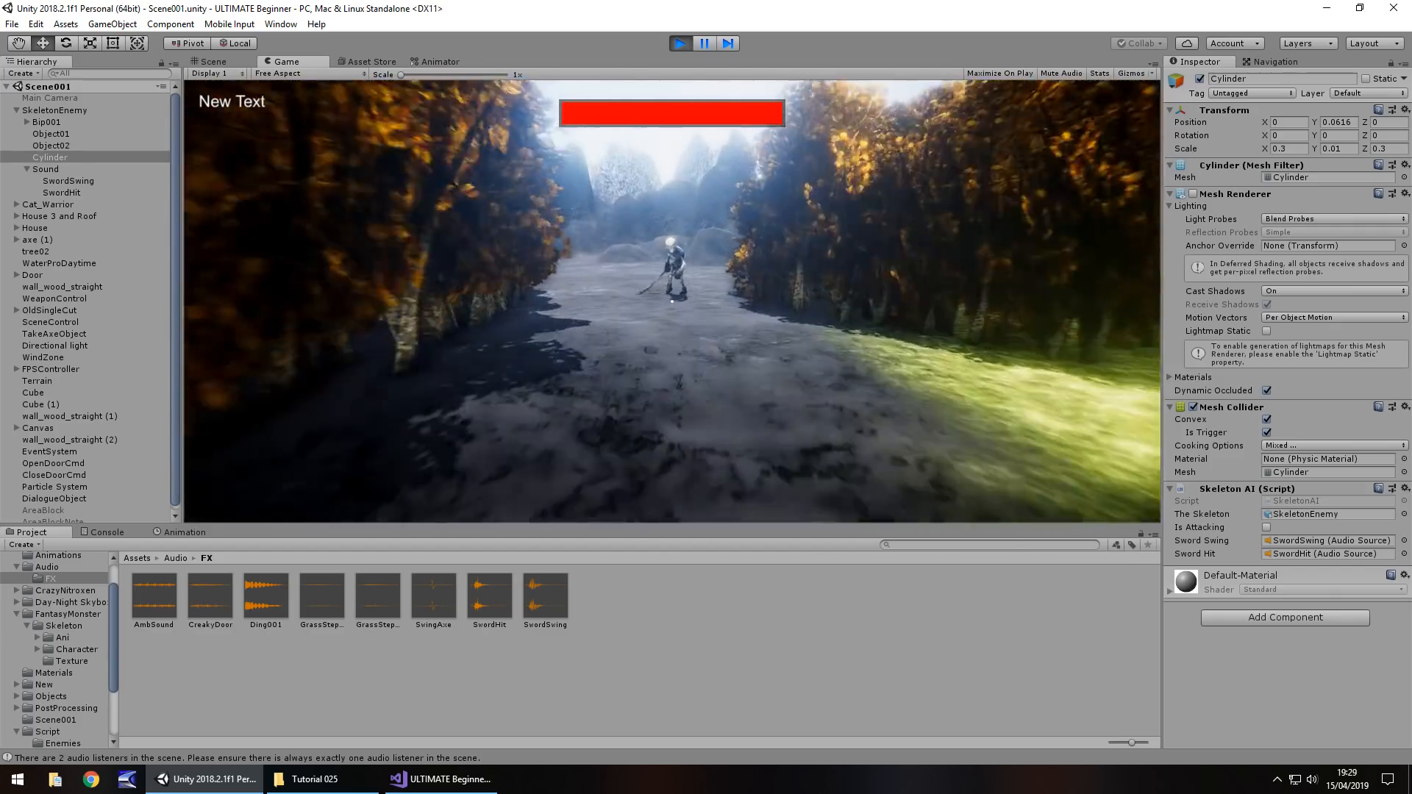
key(w)
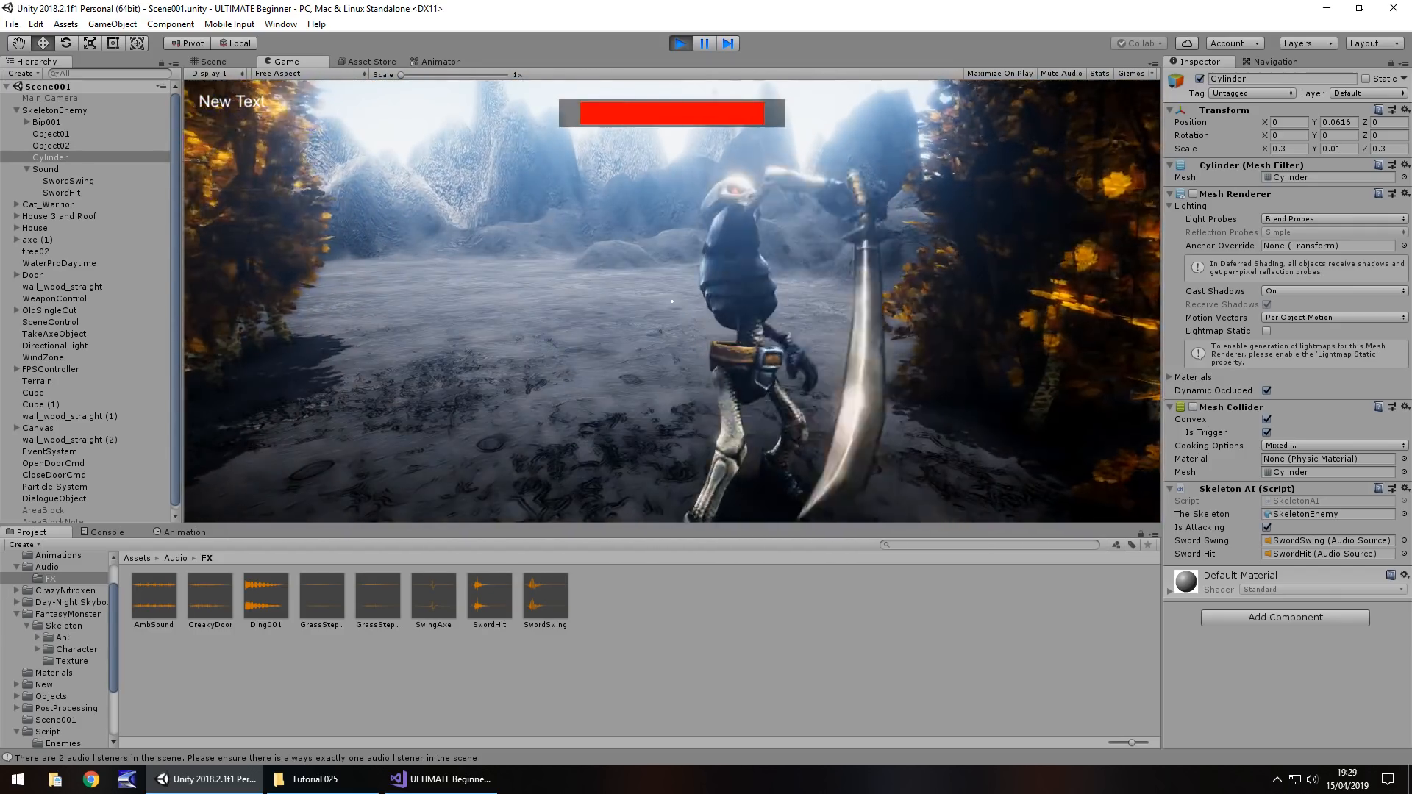
key(ctrl+p)
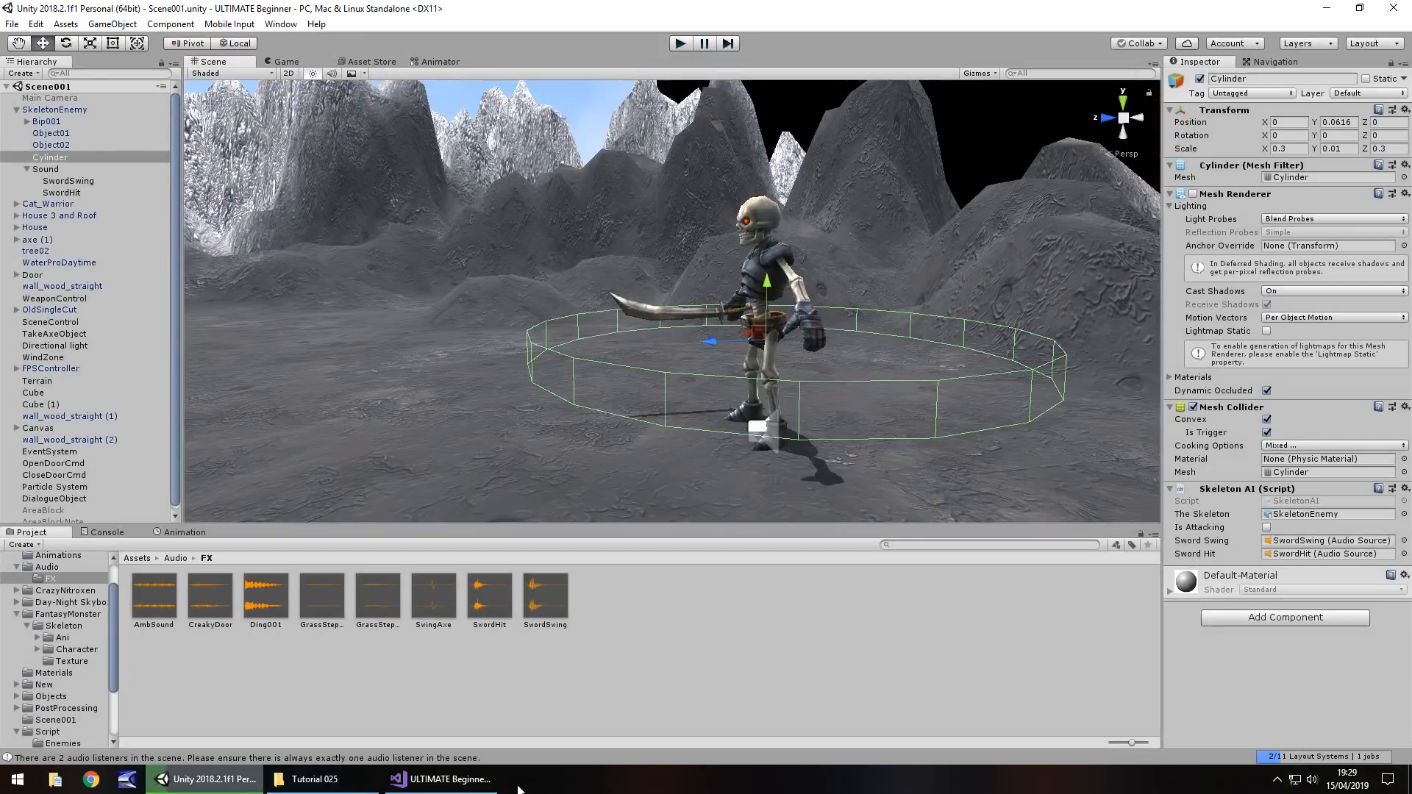
- In Visual Studio, set the waits before and after swordHit.Play() to 0.1f and 0.9f, save the script and return to Unity
click(441, 779)
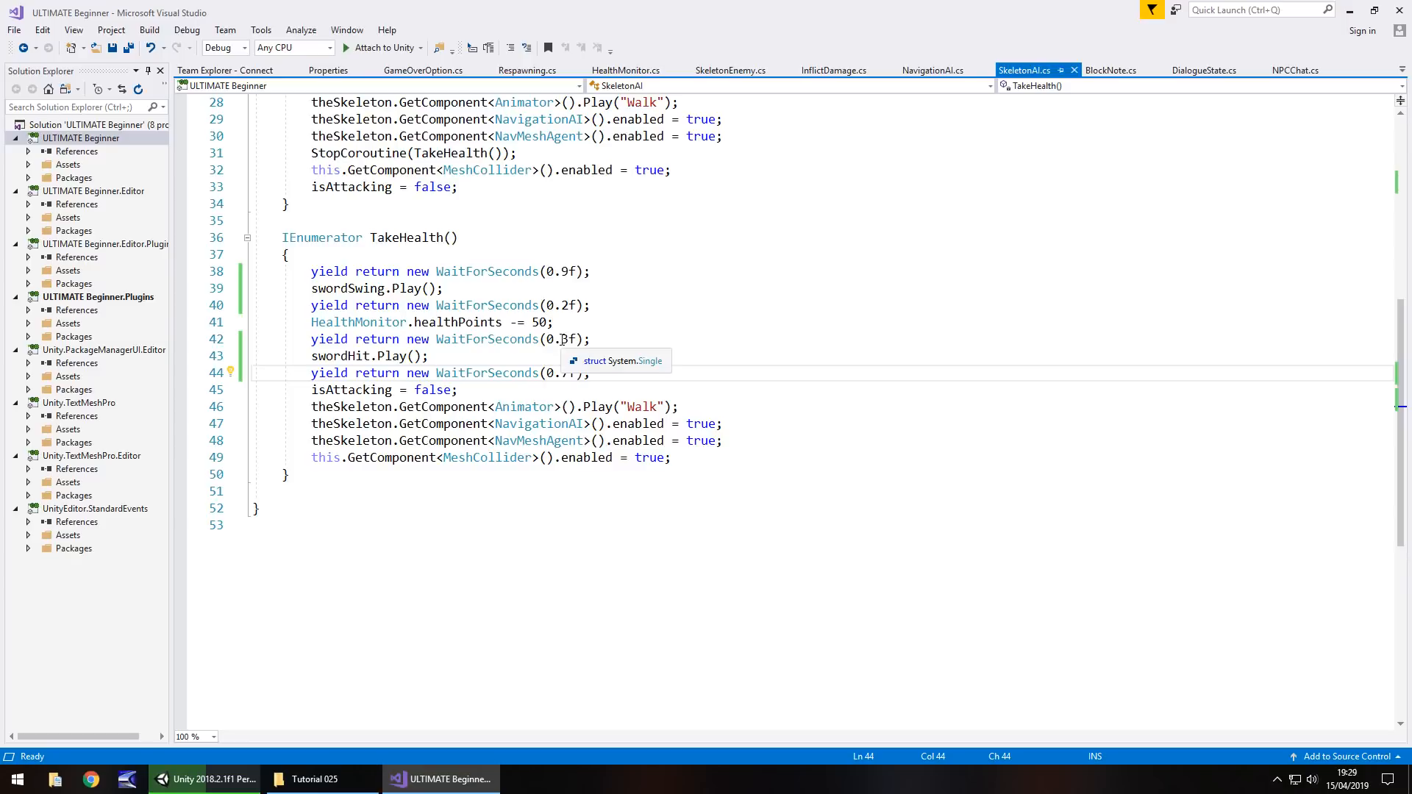
drag(562, 339, 570, 340)
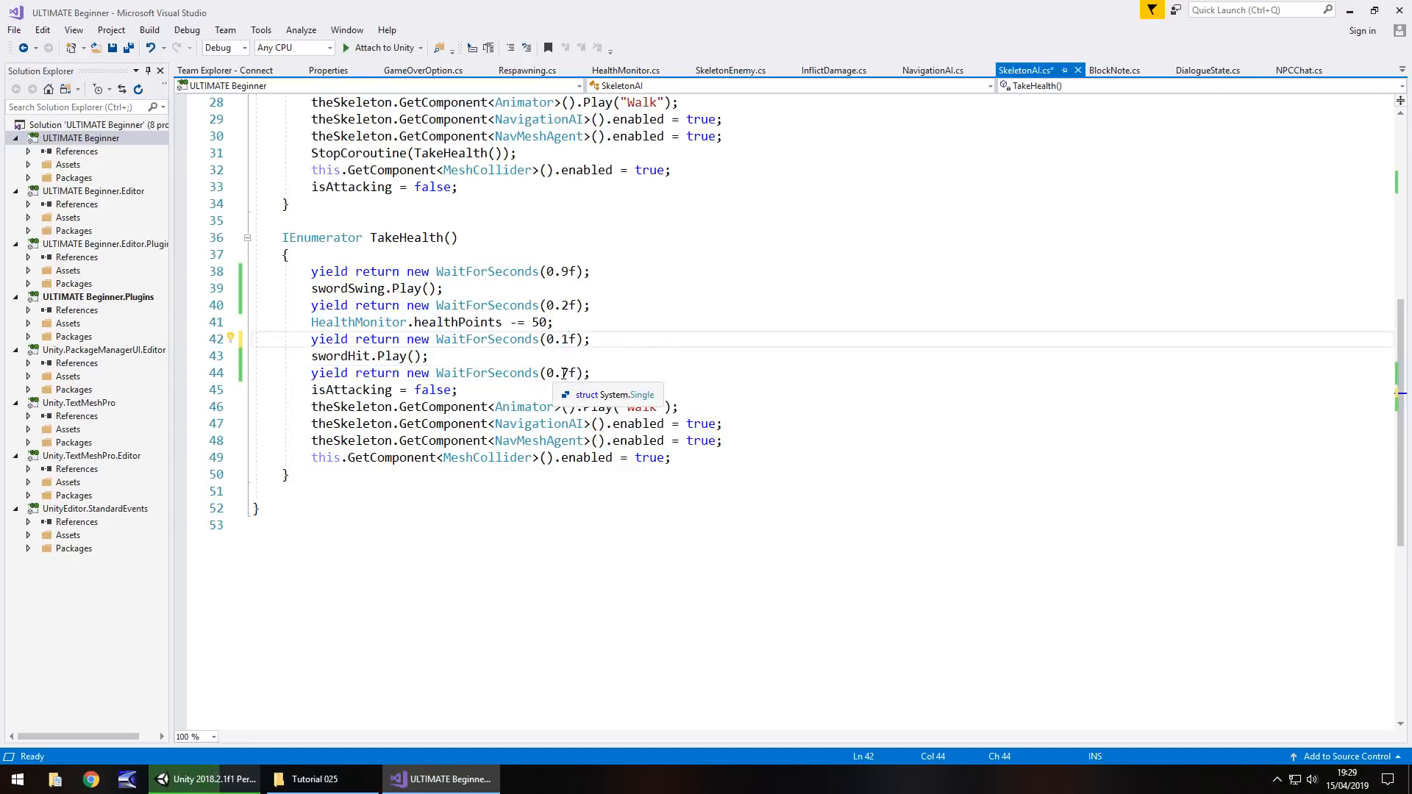
drag(563, 373, 575, 372)
text(9)
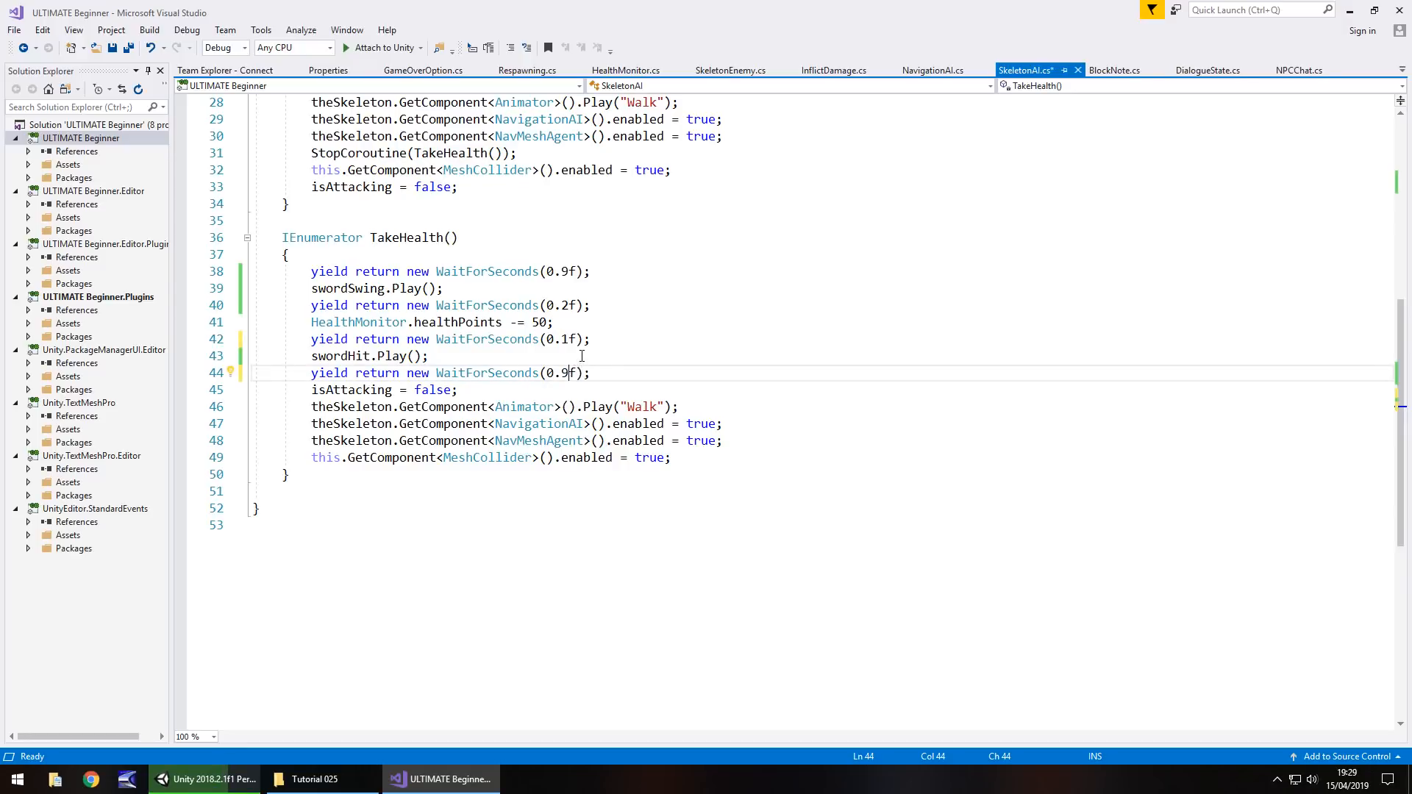
key(ctrl+s)
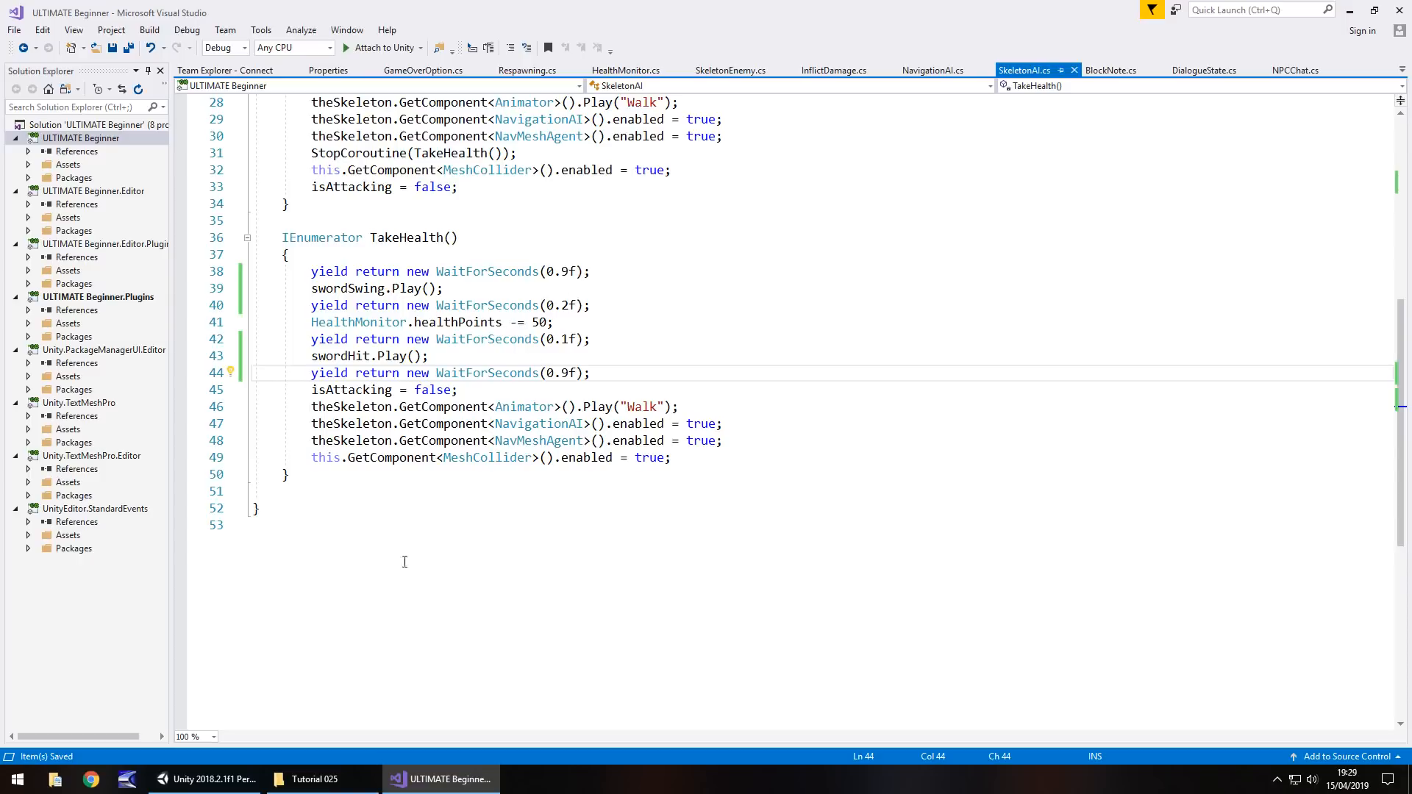
click(208, 779)
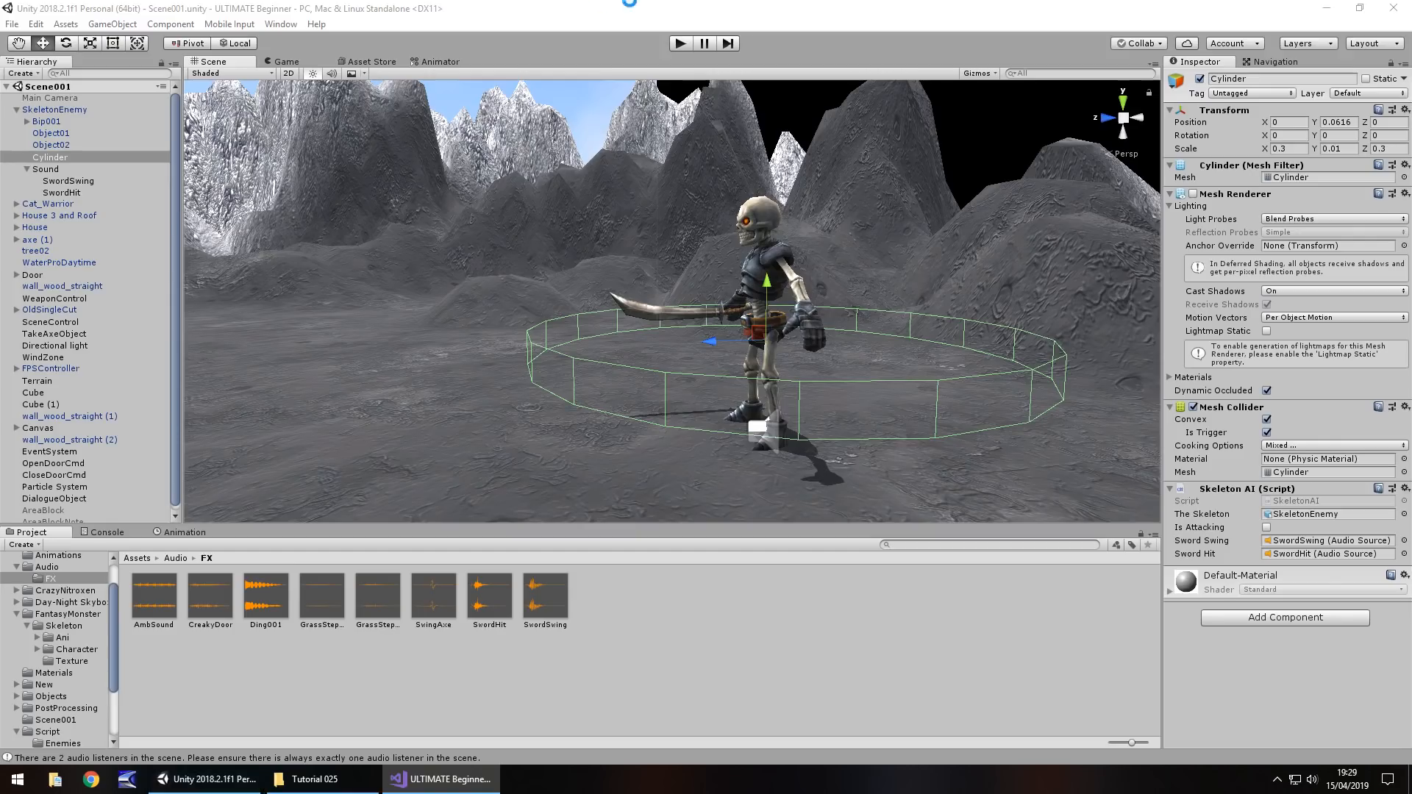
- Play-test the adjusted sword hit timing by walking up to the attacking skeleton and taking hits, and stop the game
click(678, 44)
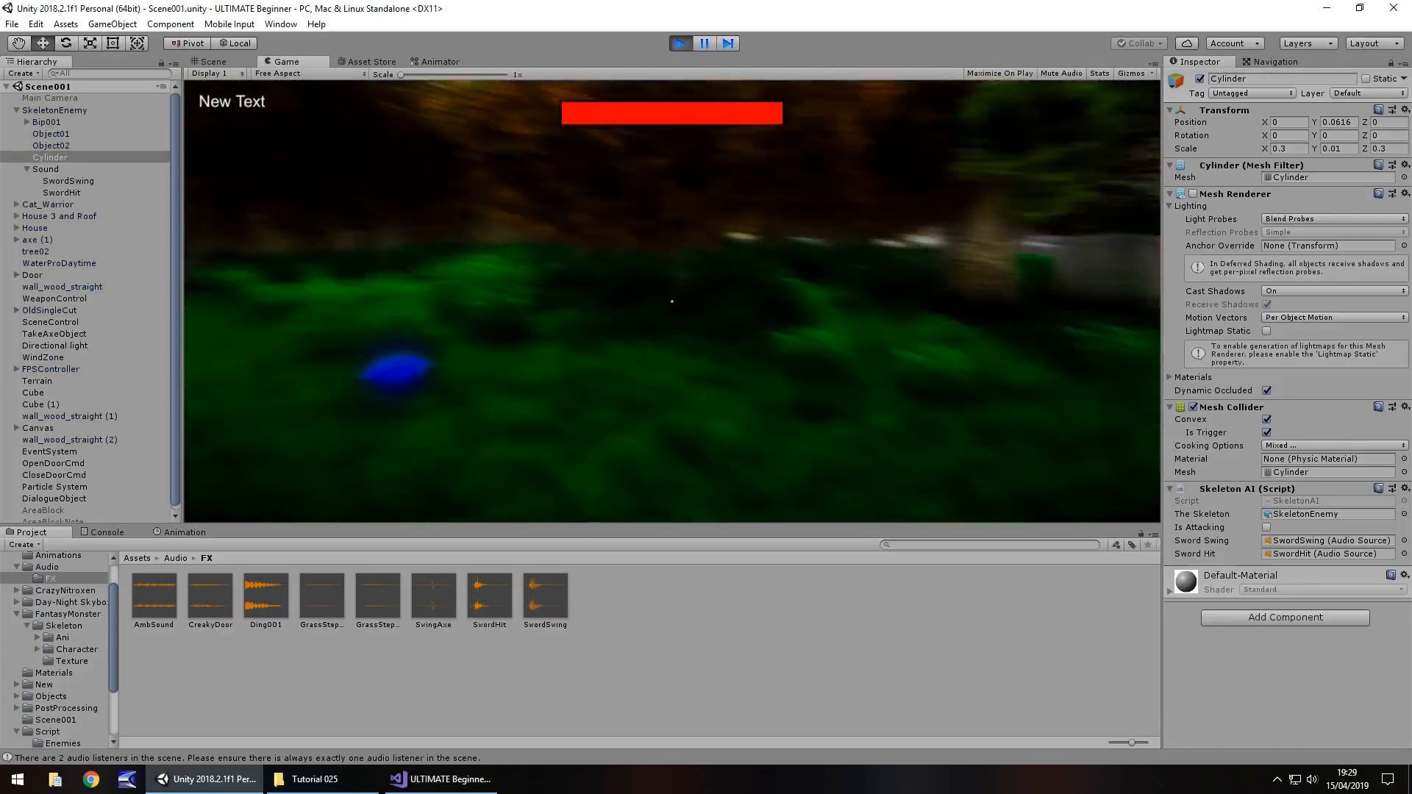
key(w)
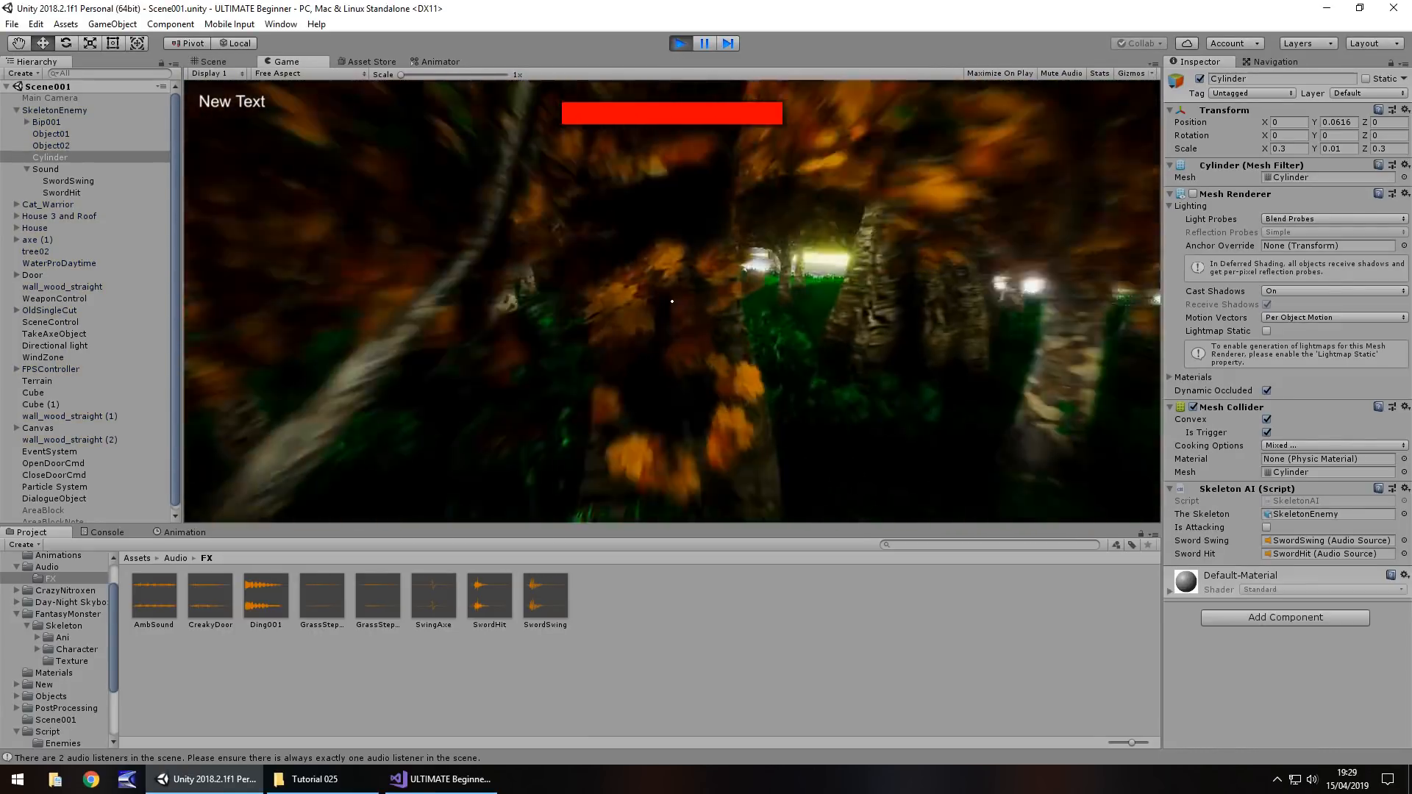
key(w)
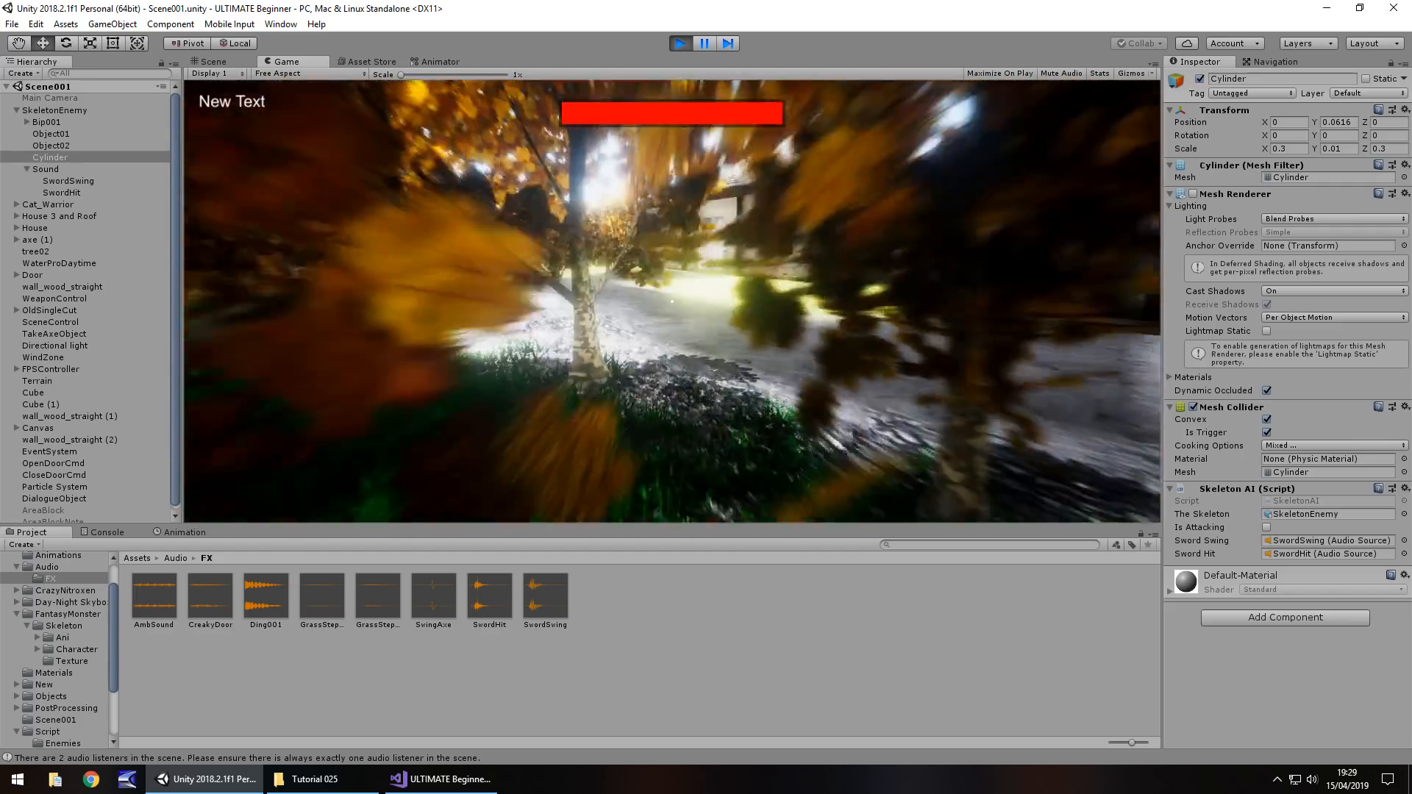
key(w)
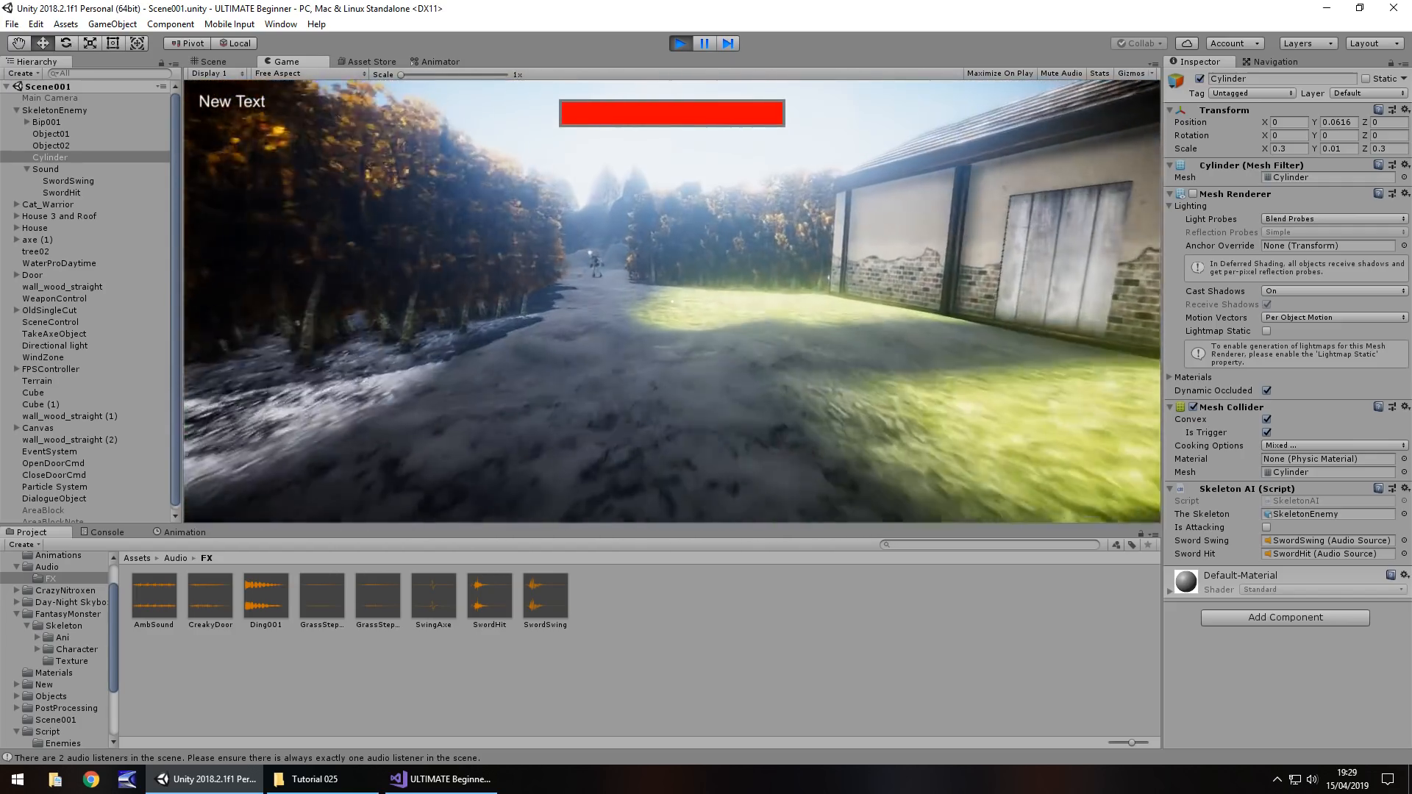
key(w)
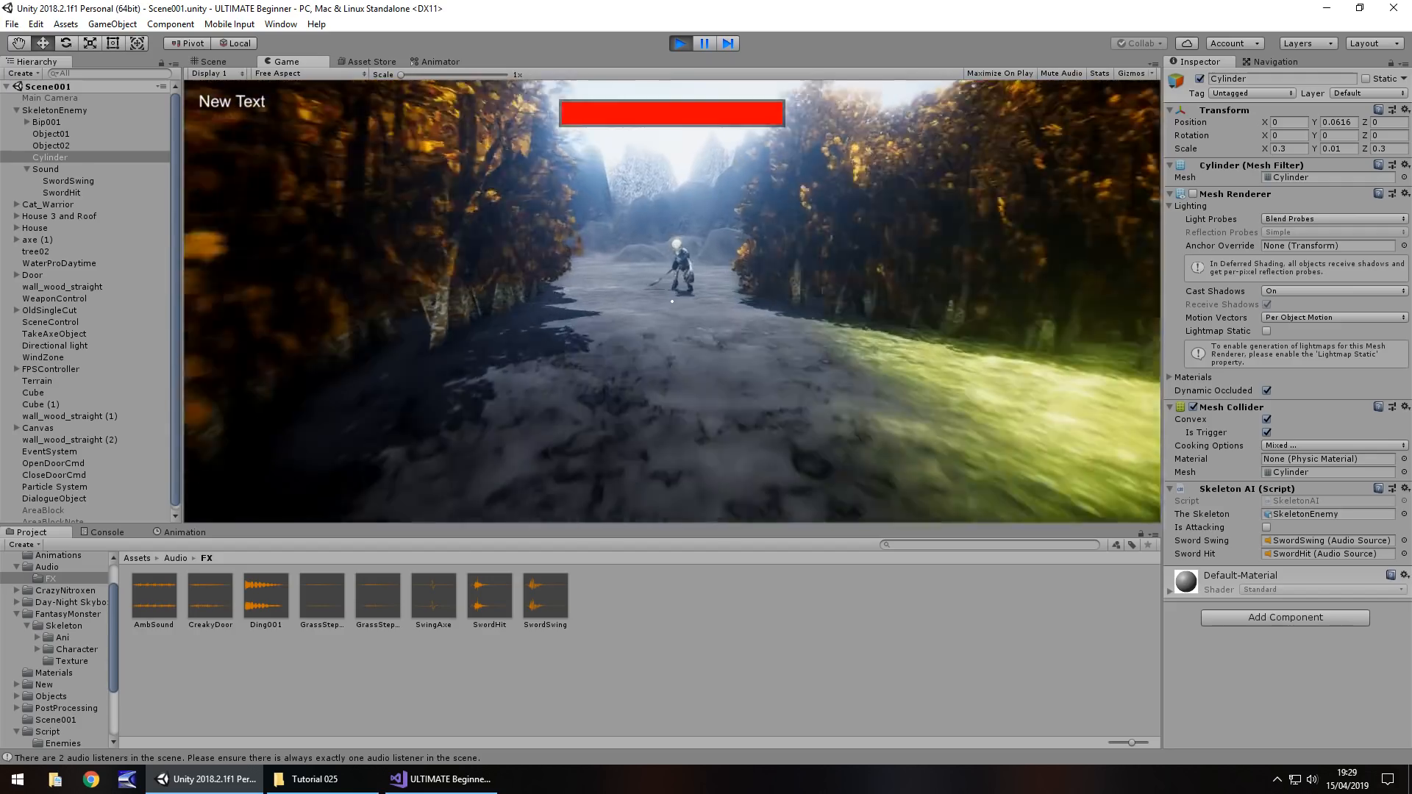
key(w)
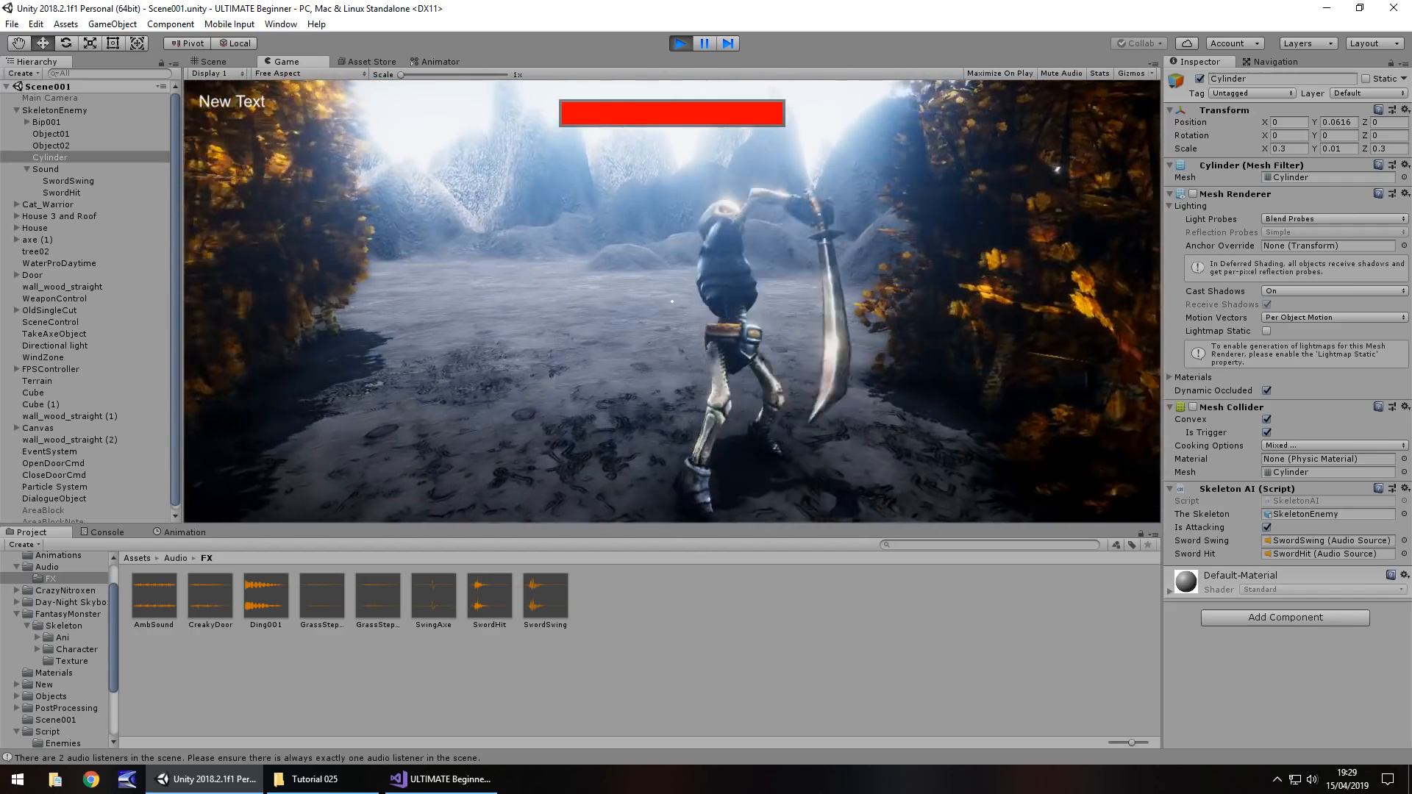
key(w)
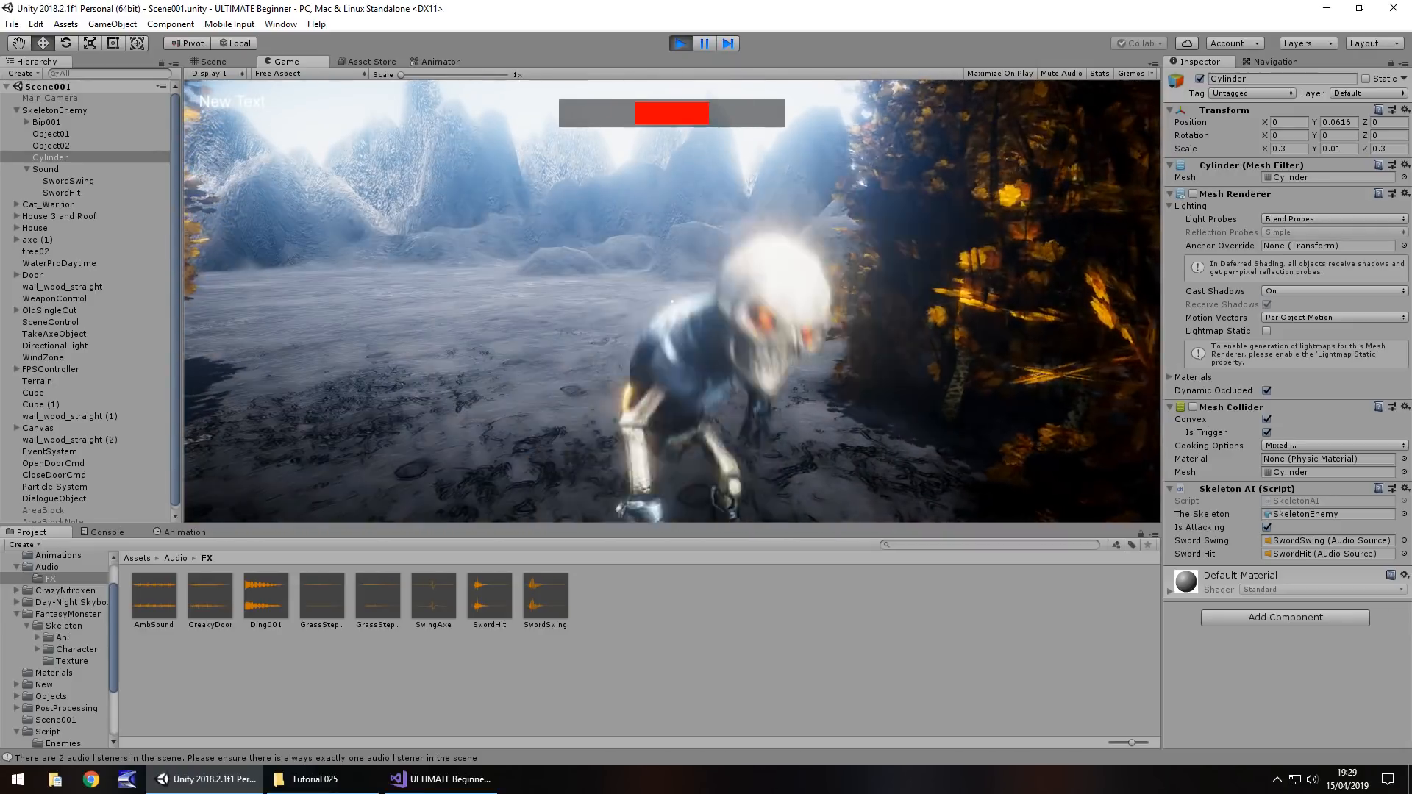
key(ctrl+p)
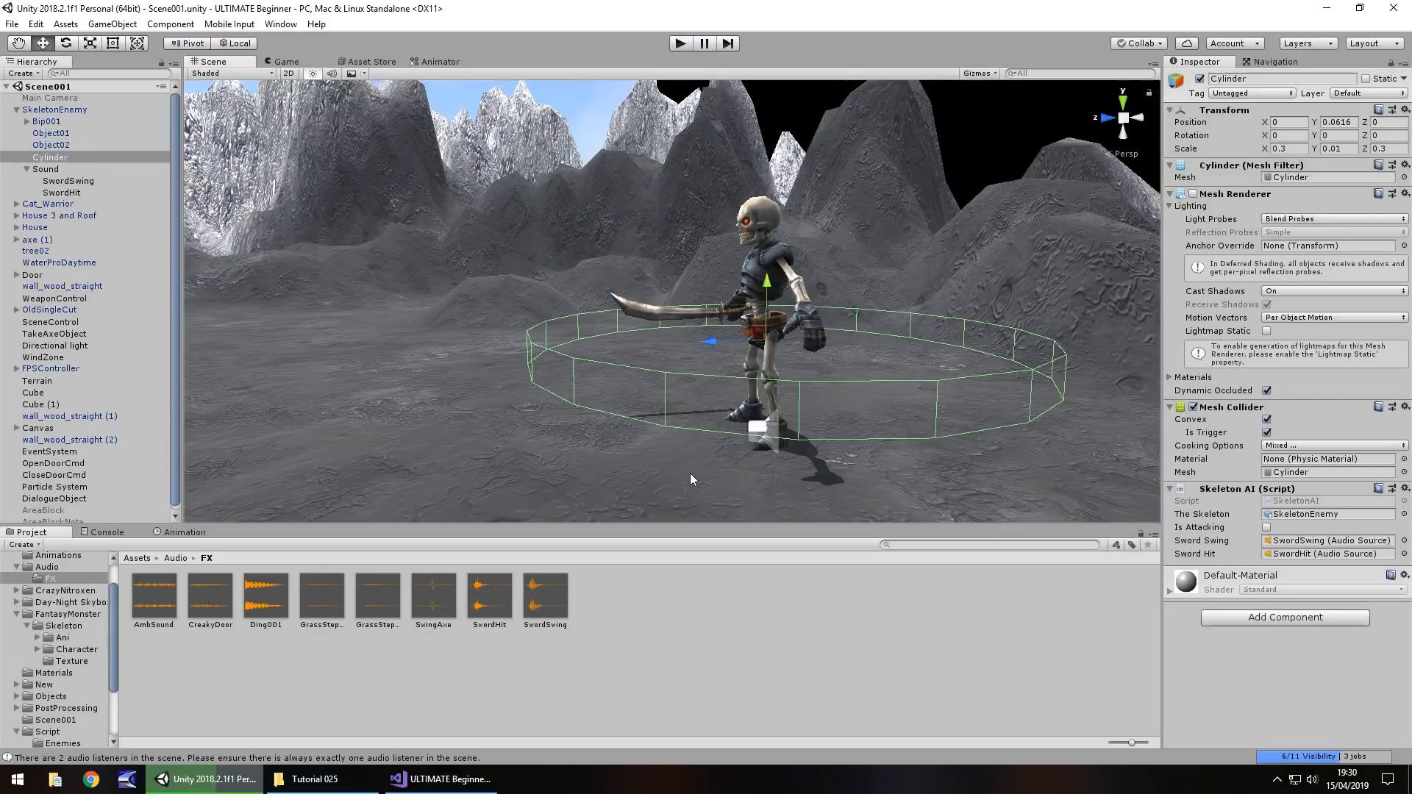
- Create a new scene and save it as MainMenu in the project's Assets folder
mouse_move(461, 778)
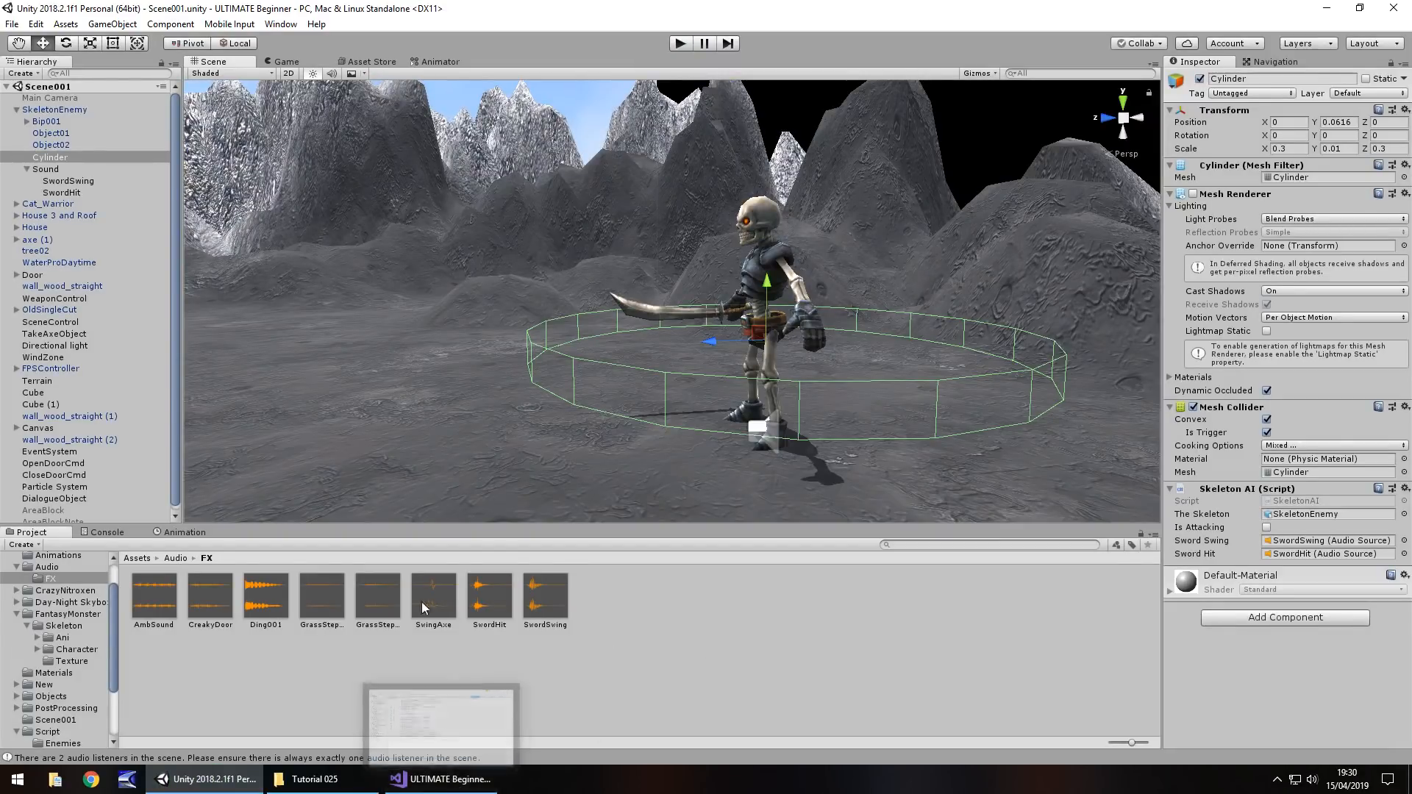
click(717, 611)
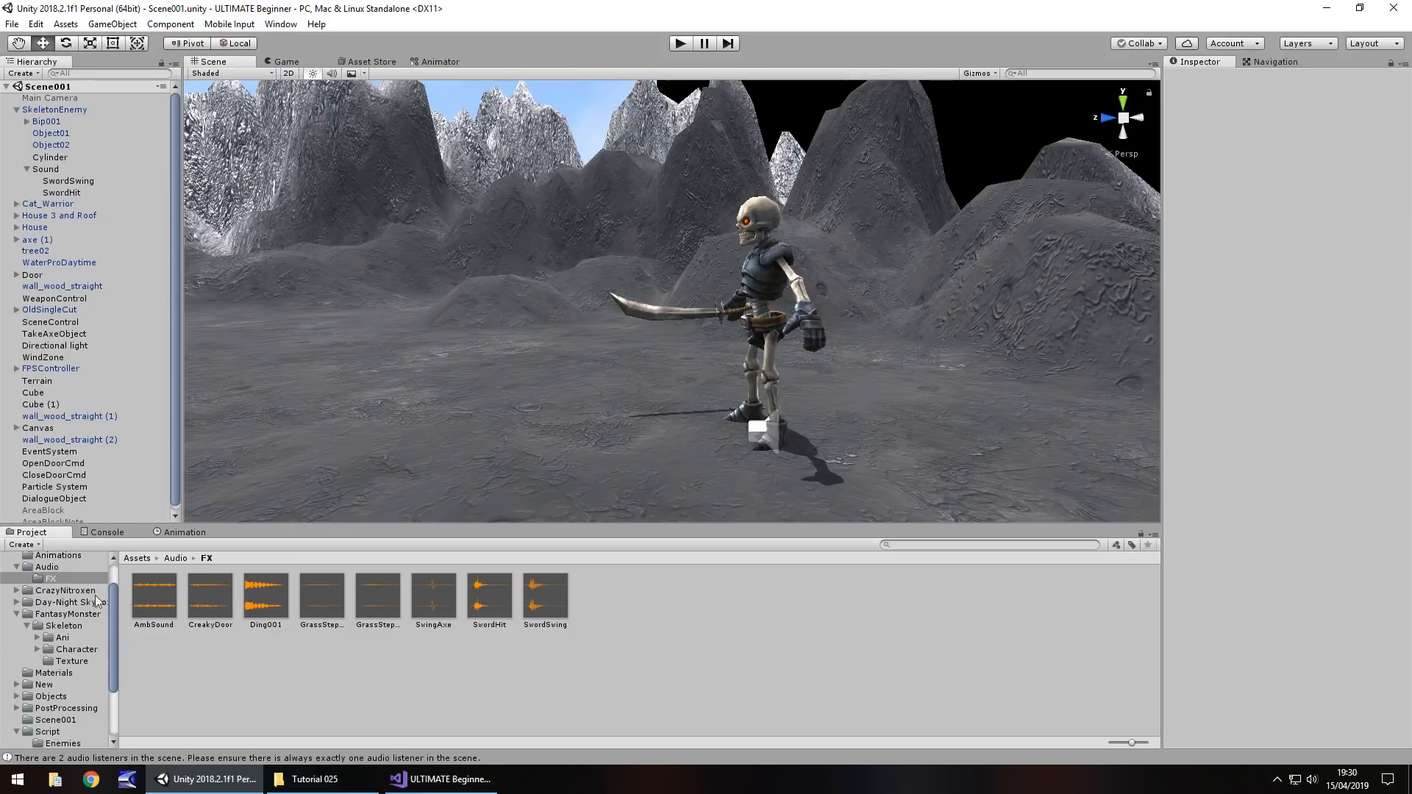
scroll(96, 600, up, 3)
click(52, 581)
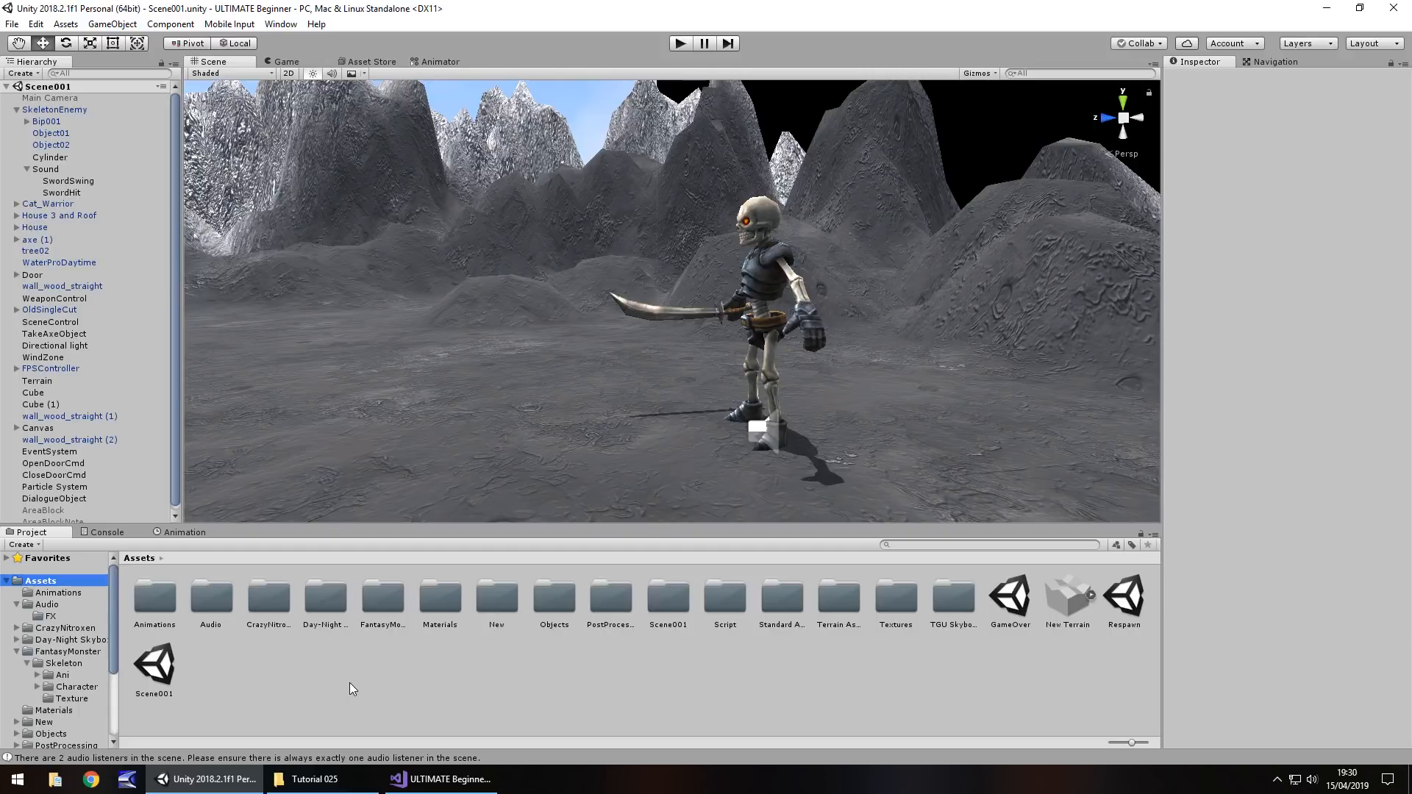
click(15, 27)
click(40, 42)
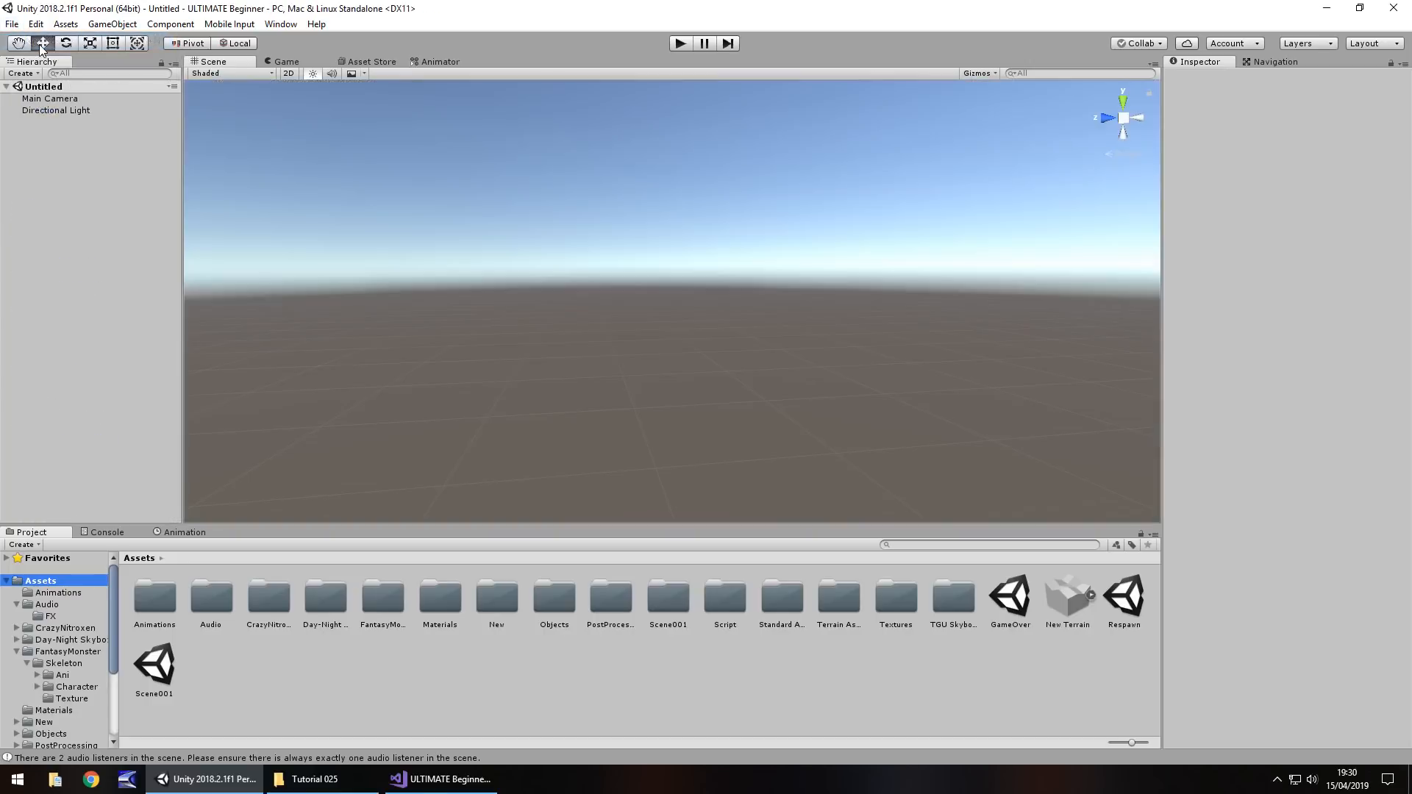
click(12, 24)
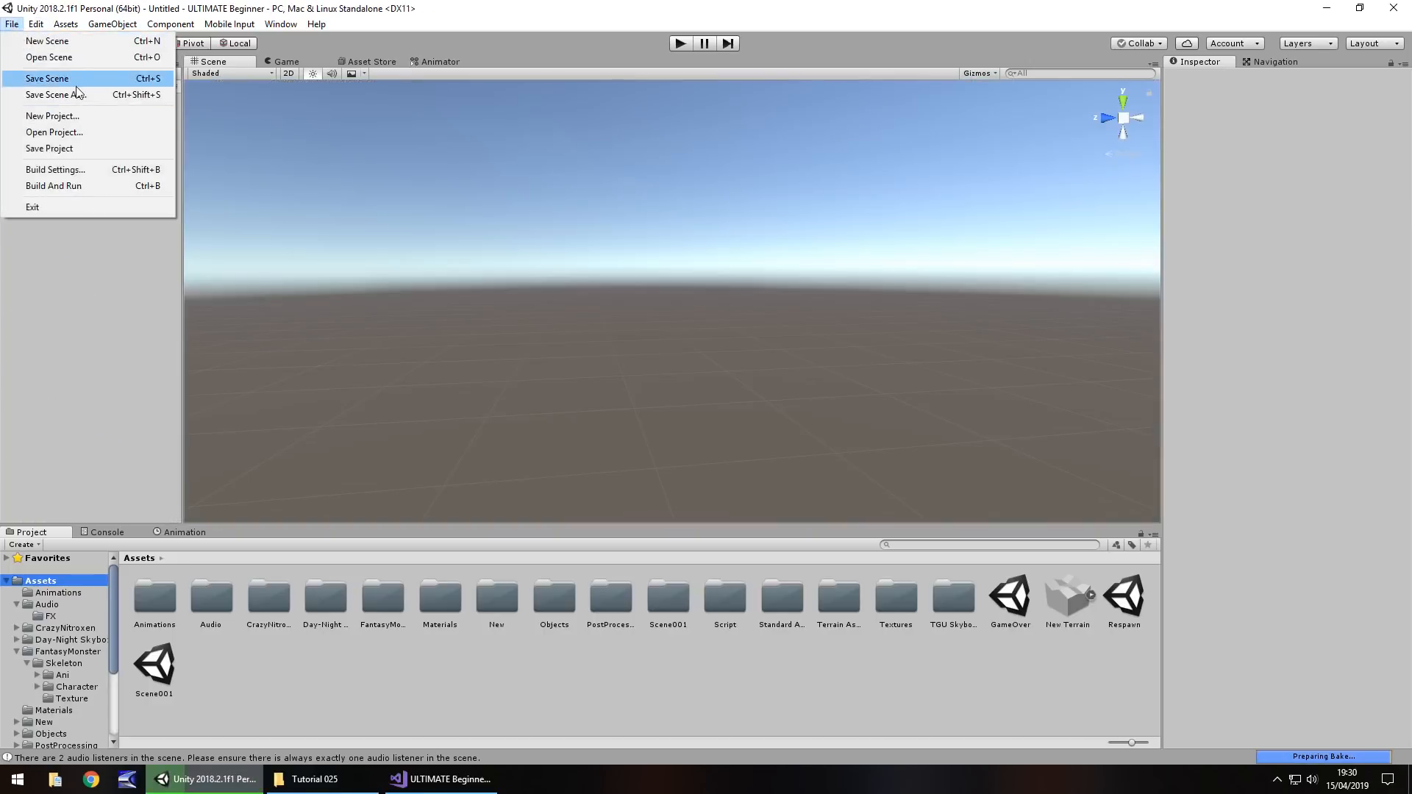
click(81, 95)
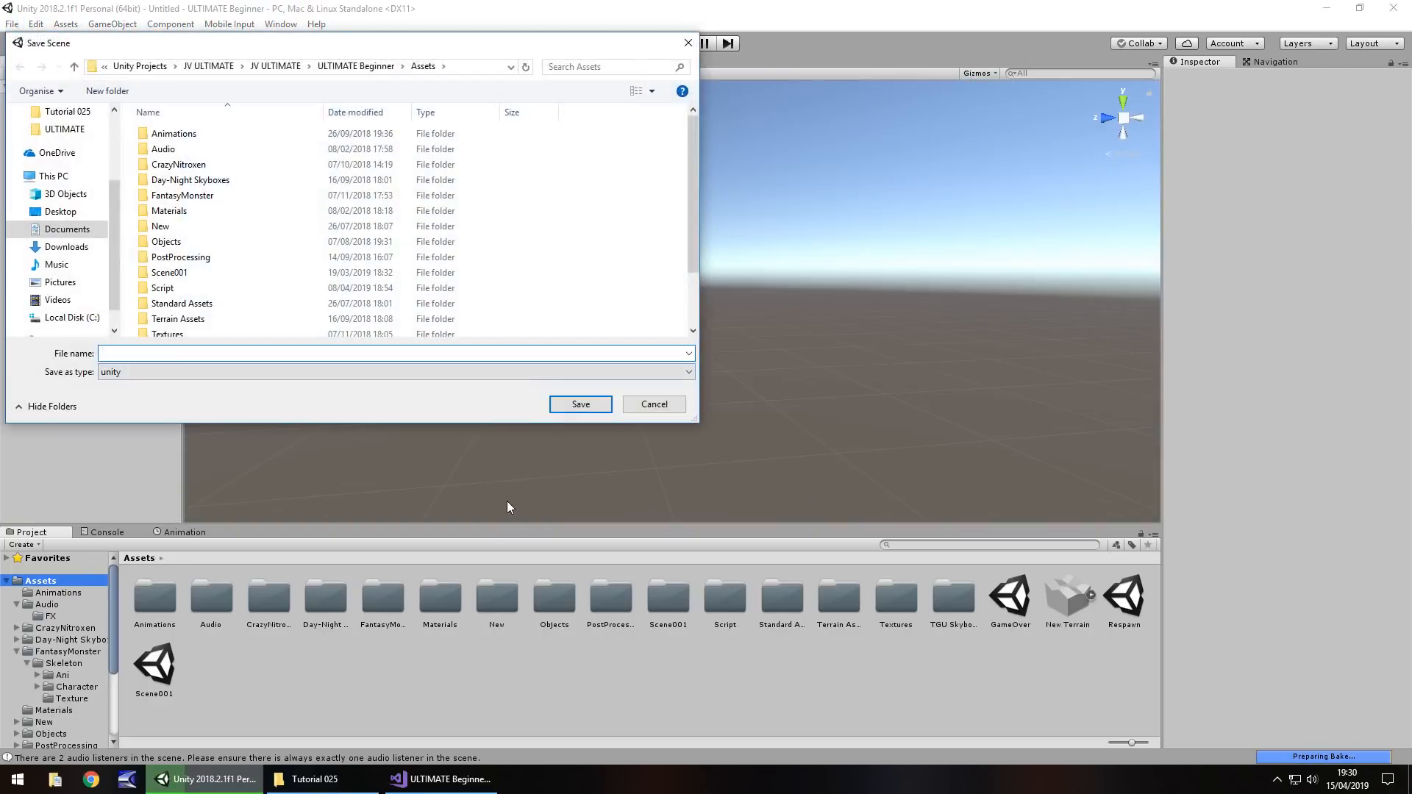
text(MainMenu)
key(Return)
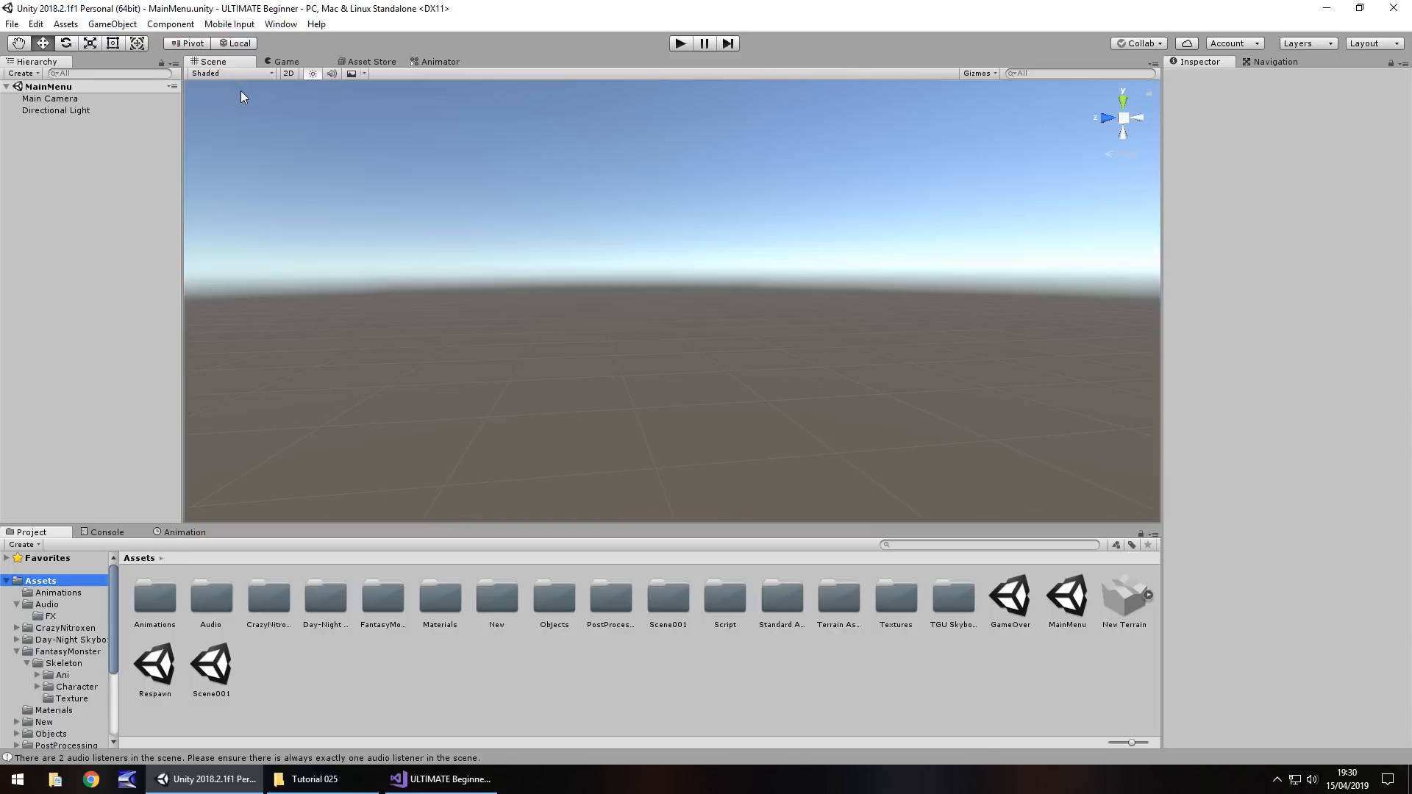
- Add a UI Text object to the MainMenu scene, colour it white (FFFFFF) and set its text to "JIMMY'S BIG ULTIMATE UBER GAME"
click(125, 25)
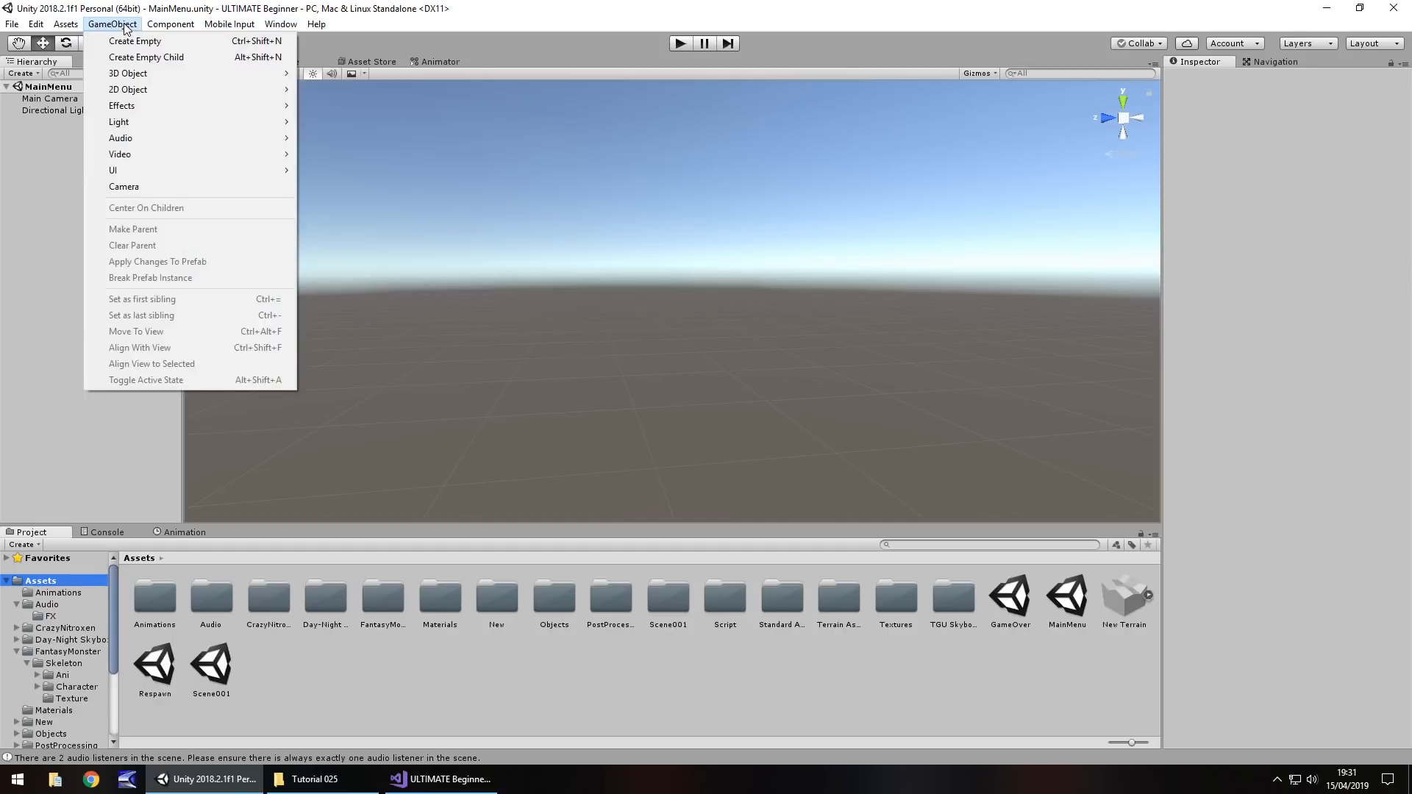
mouse_move(128, 171)
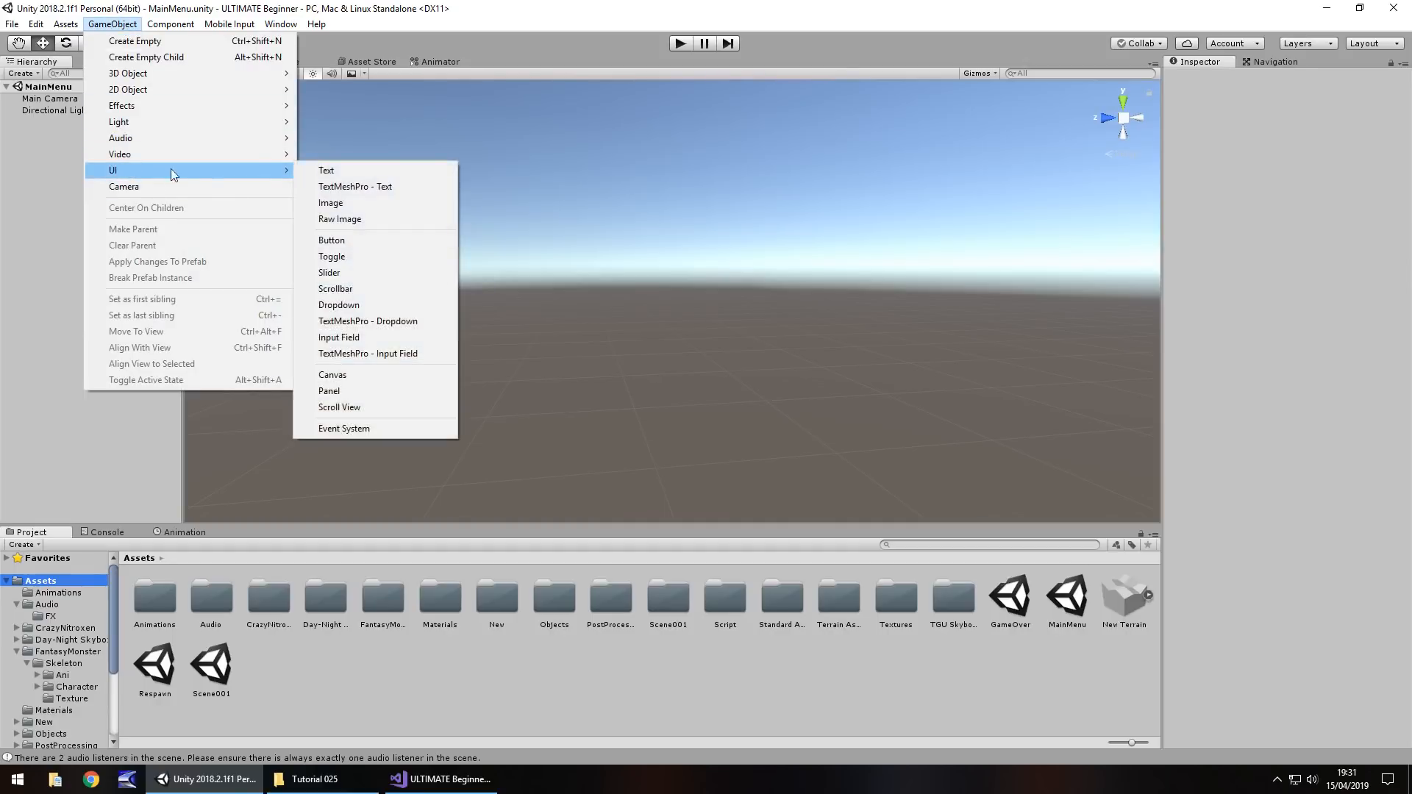
click(391, 170)
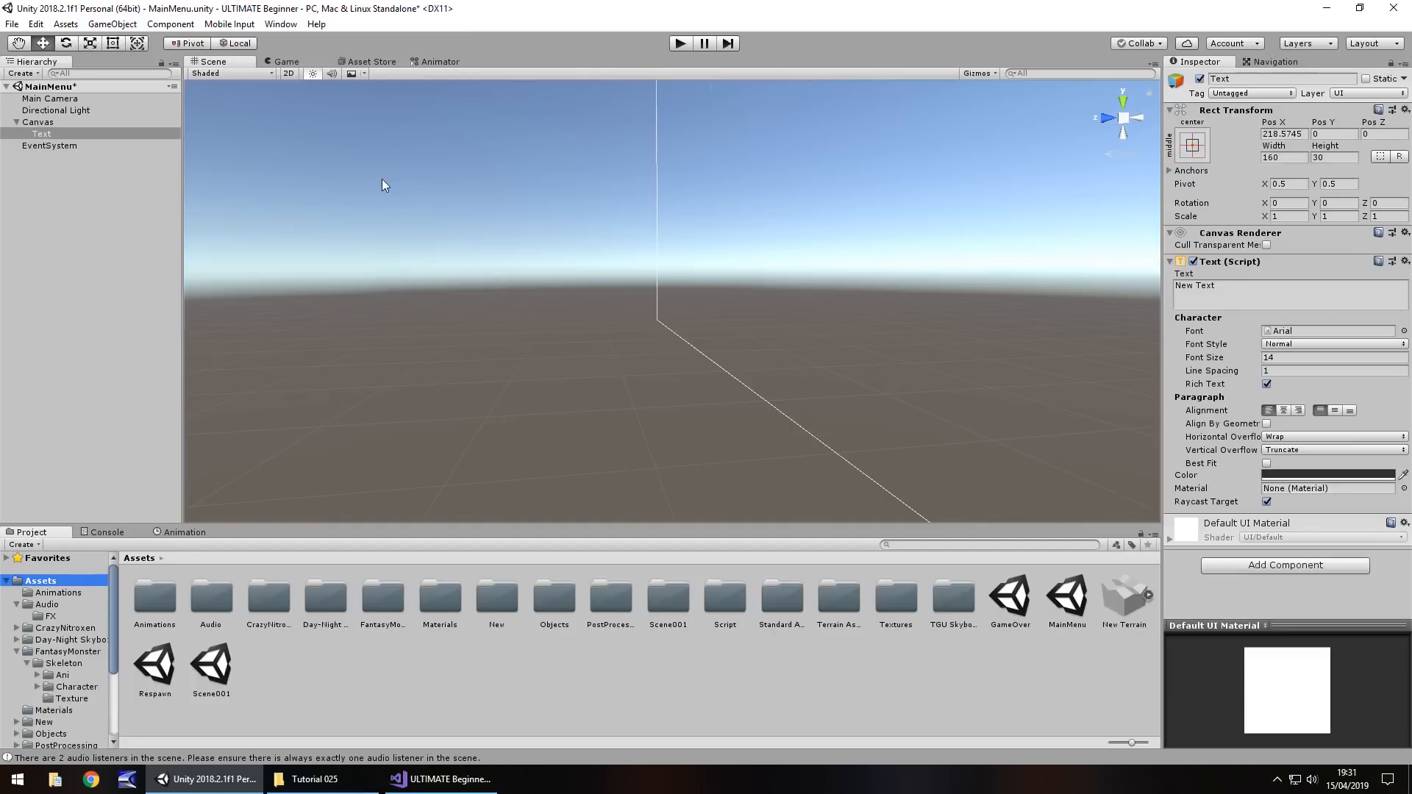
click(1322, 475)
drag(174, 140, 114, 69)
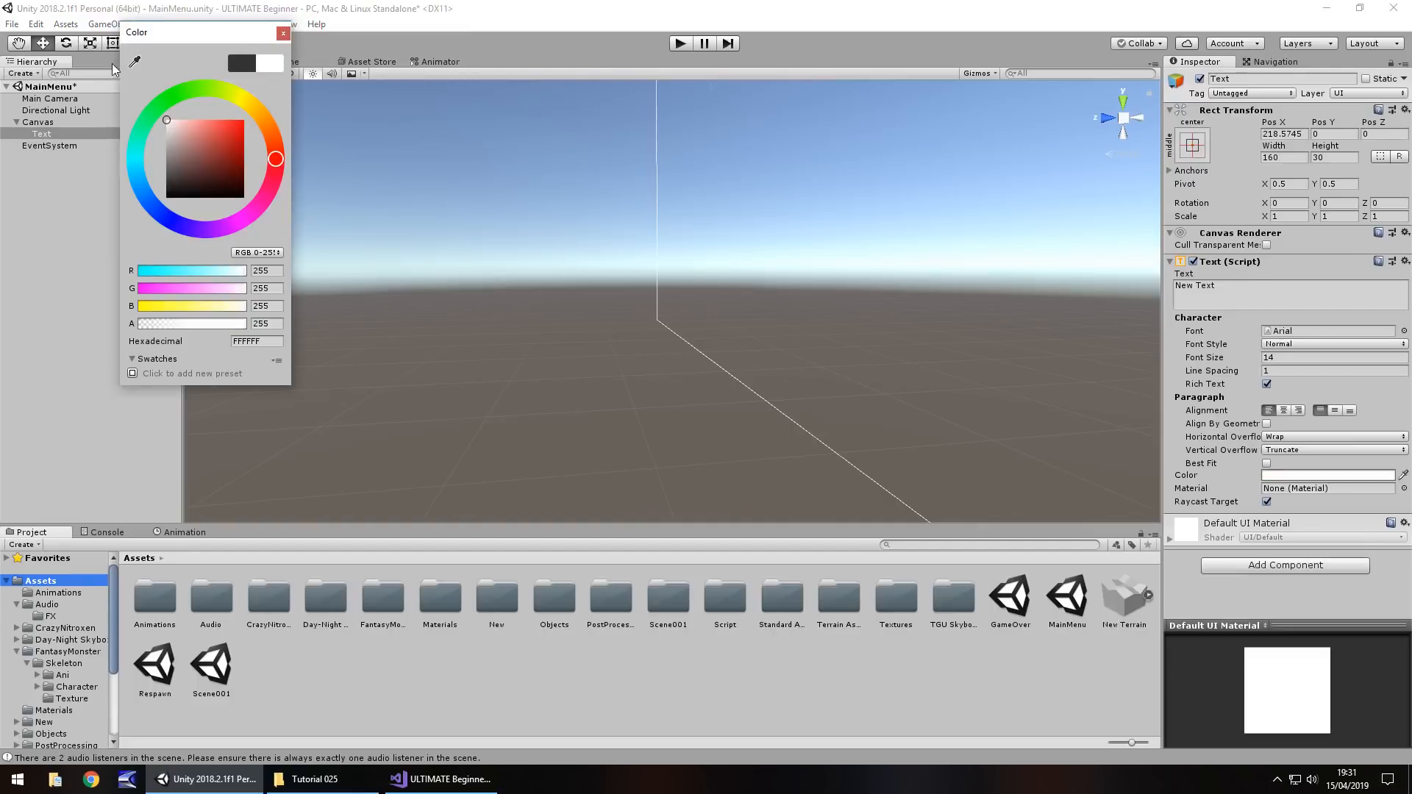
click(283, 33)
click(1279, 299)
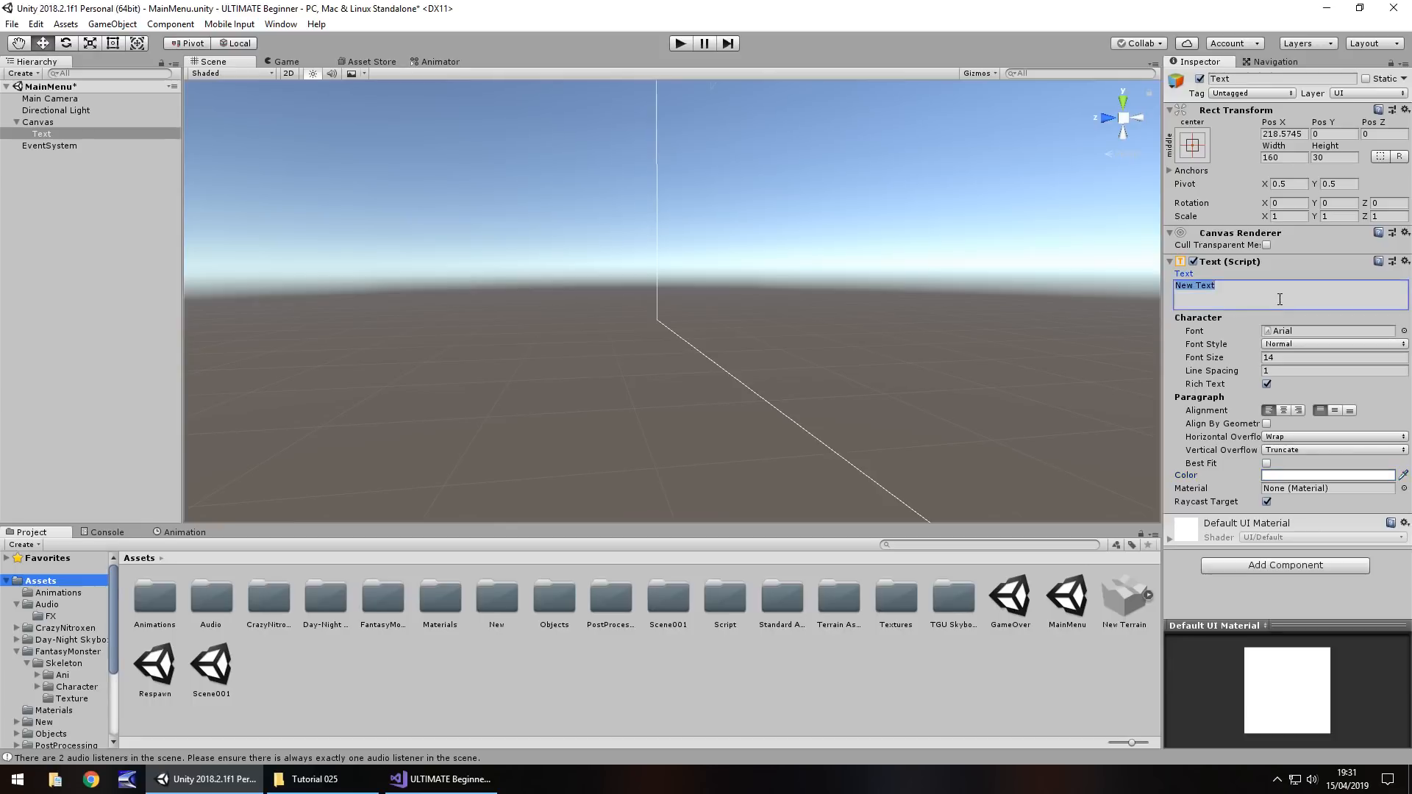
text(JIMMY'S BIG ULTIMATE UBER GAME)
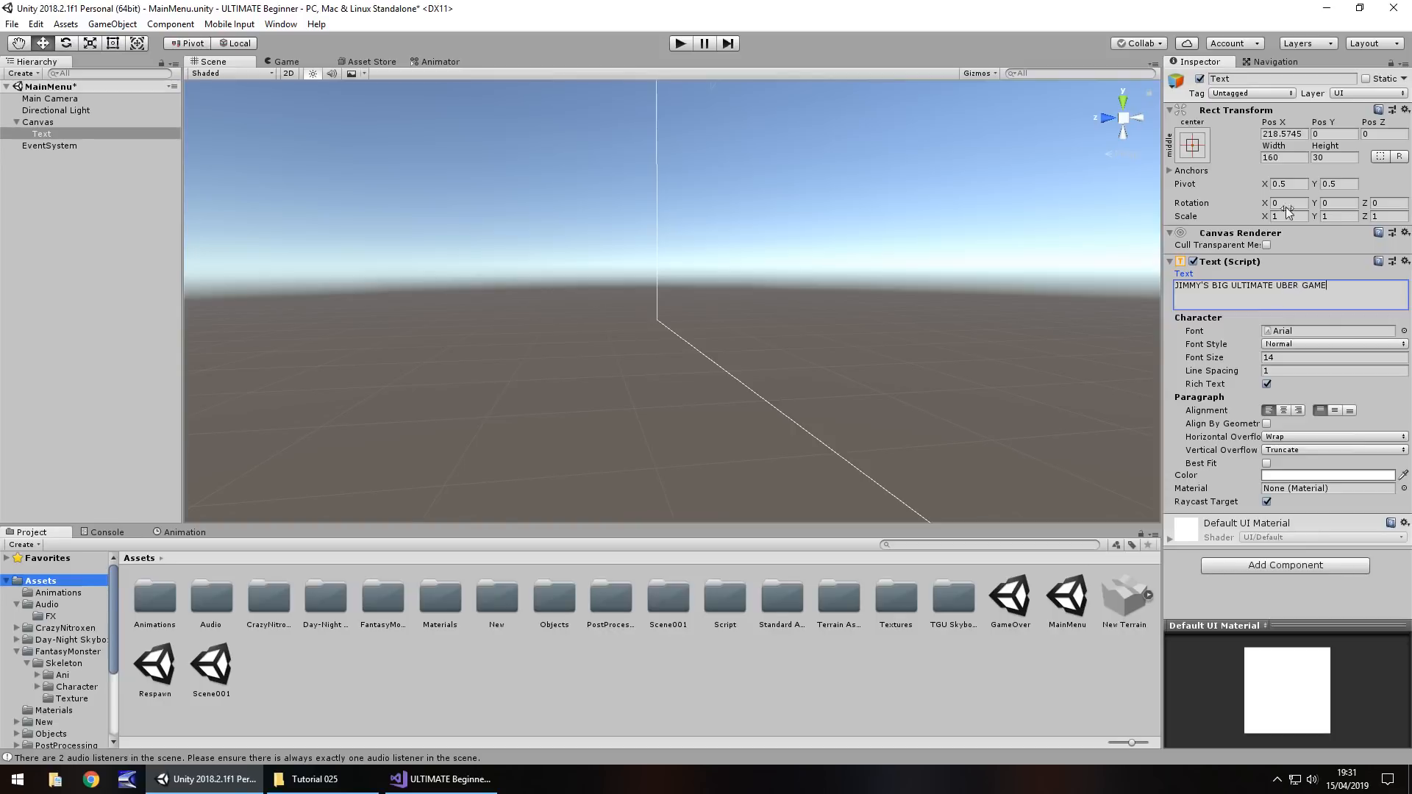
- Anchor the title text to the top centre and format it as Bold And Italic, font size 50, centred horizontally
click(1194, 151)
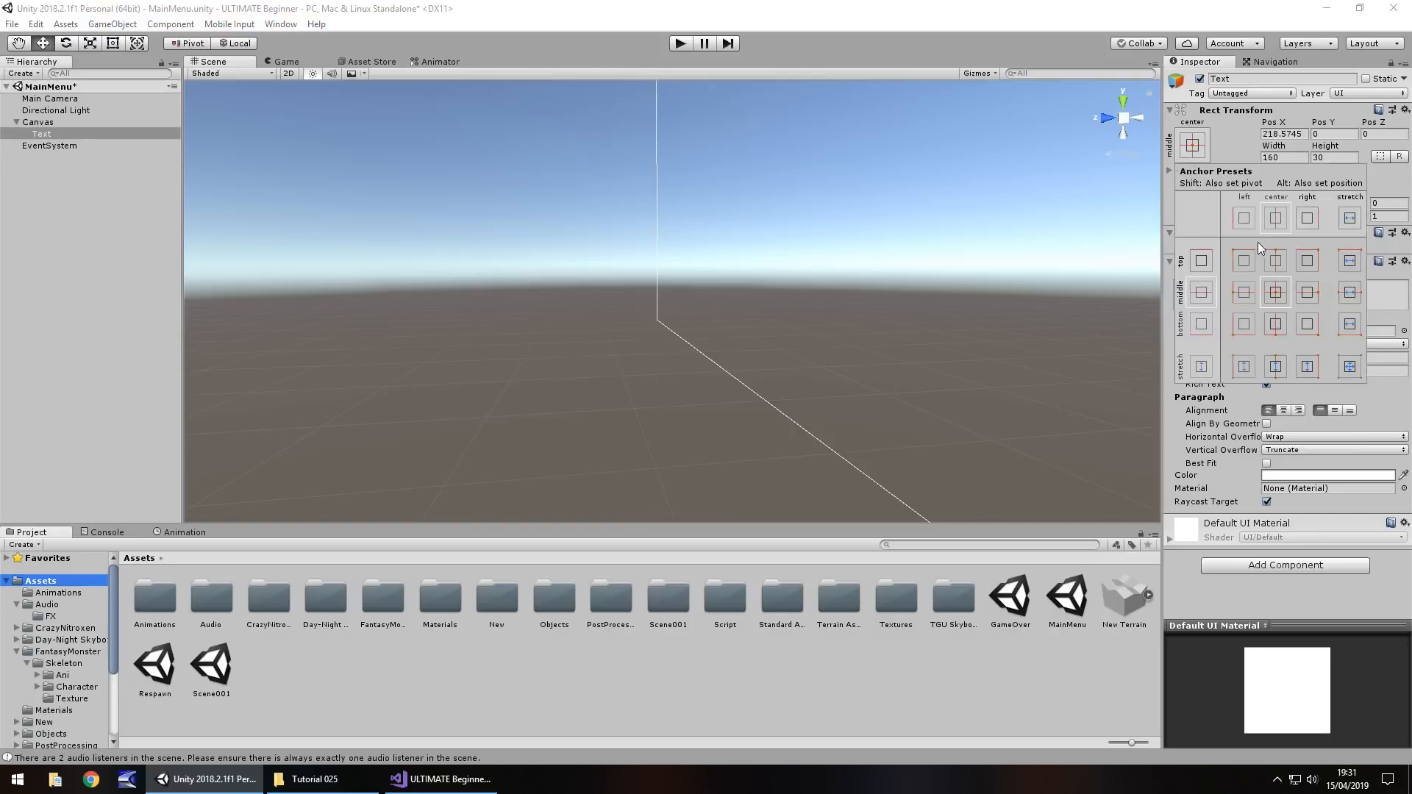
click(1275, 260)
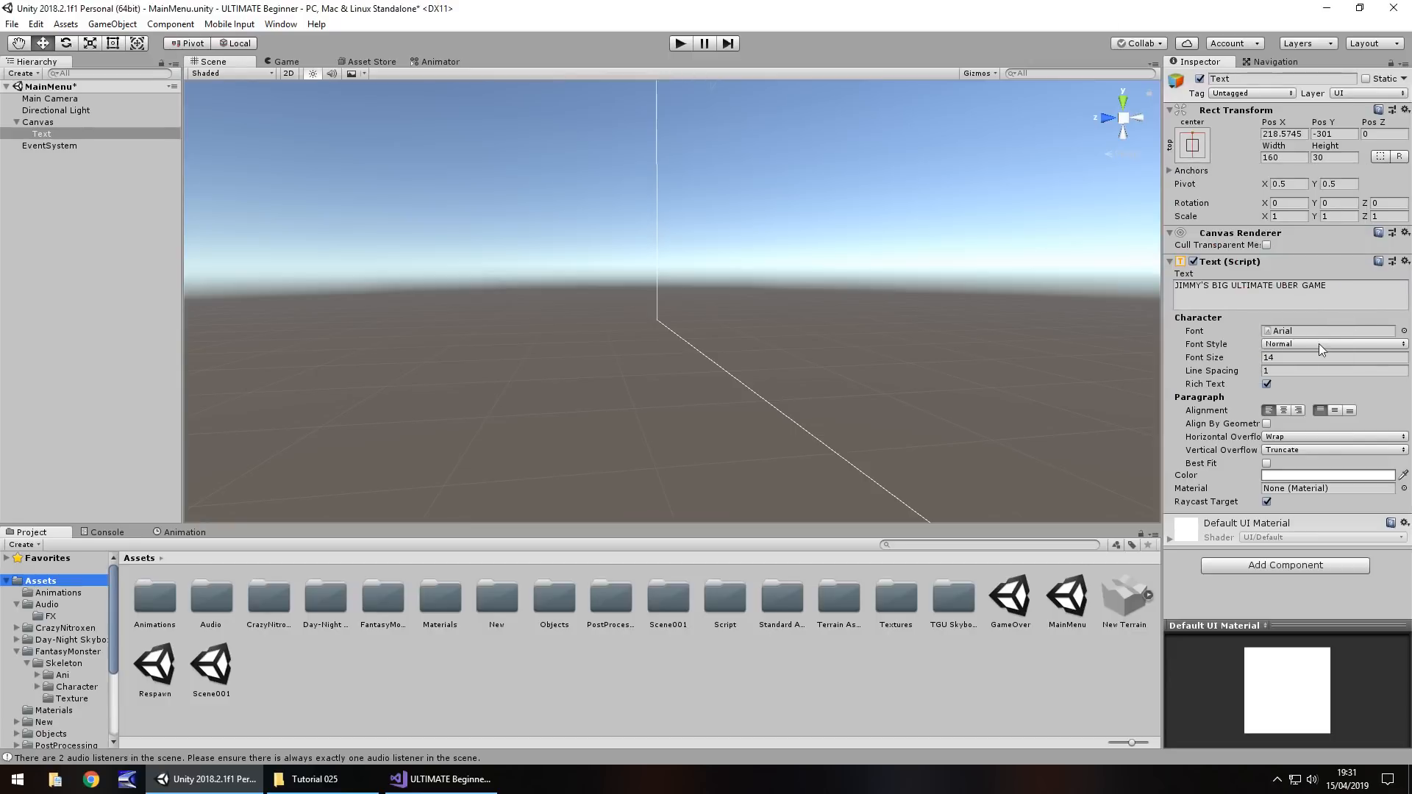
click(1319, 346)
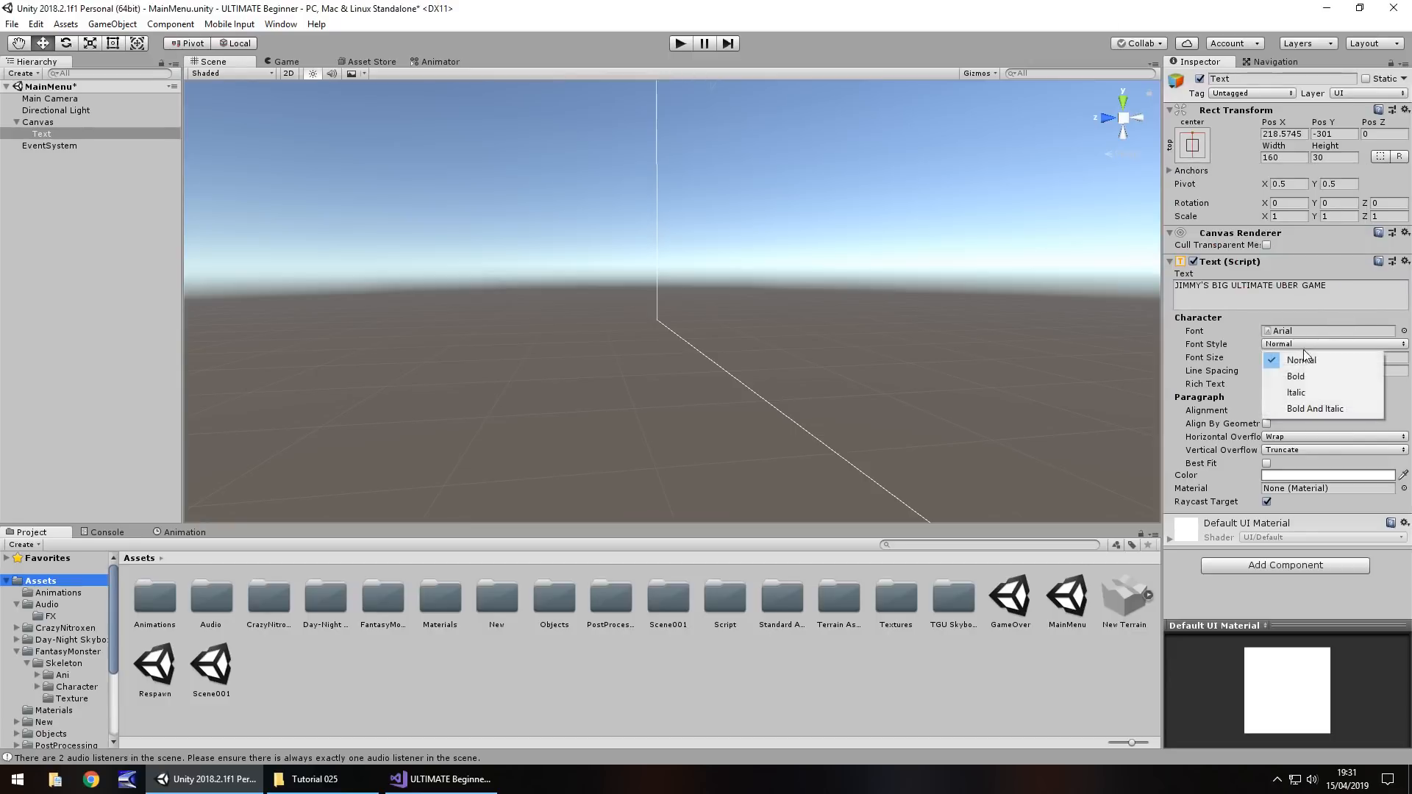
click(1316, 409)
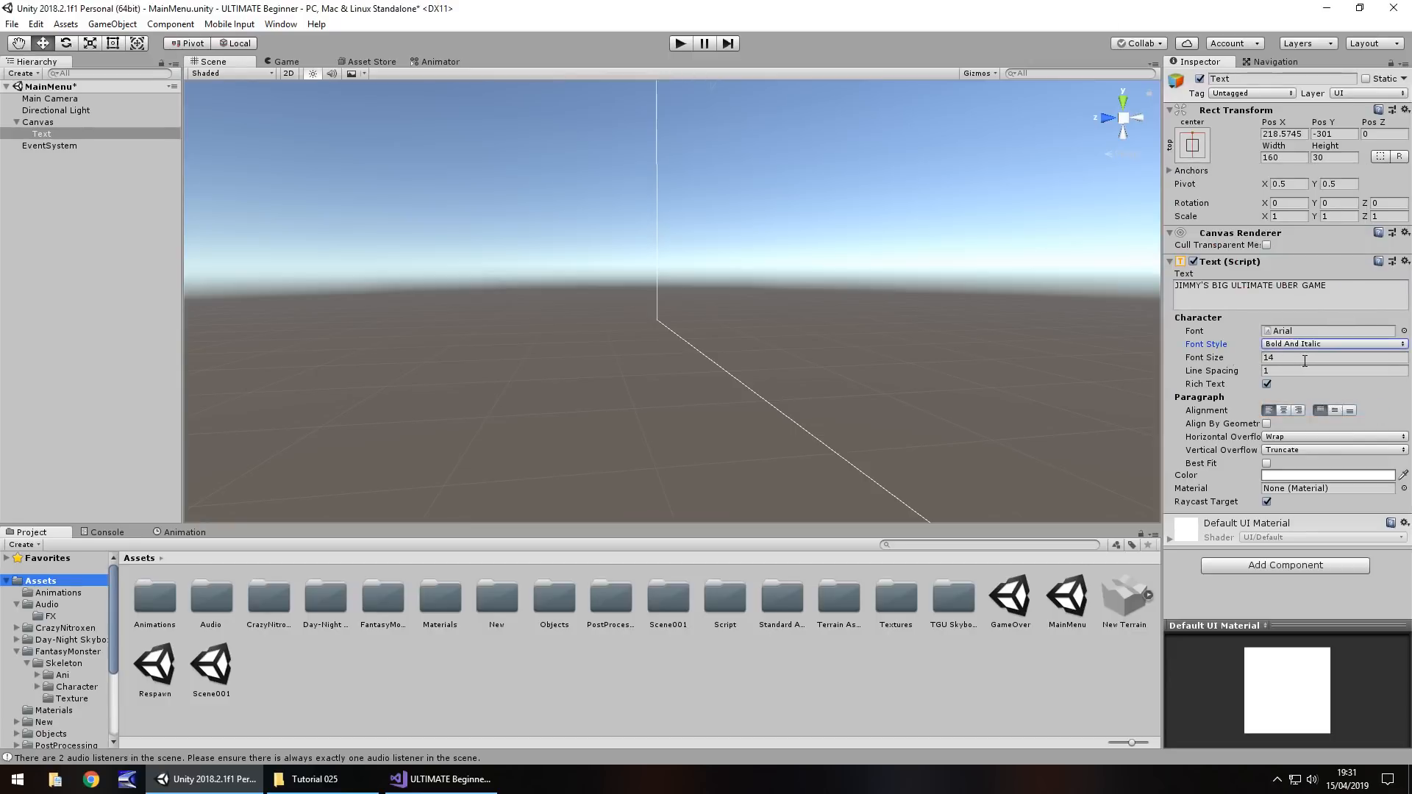
click(1305, 358)
text(50)
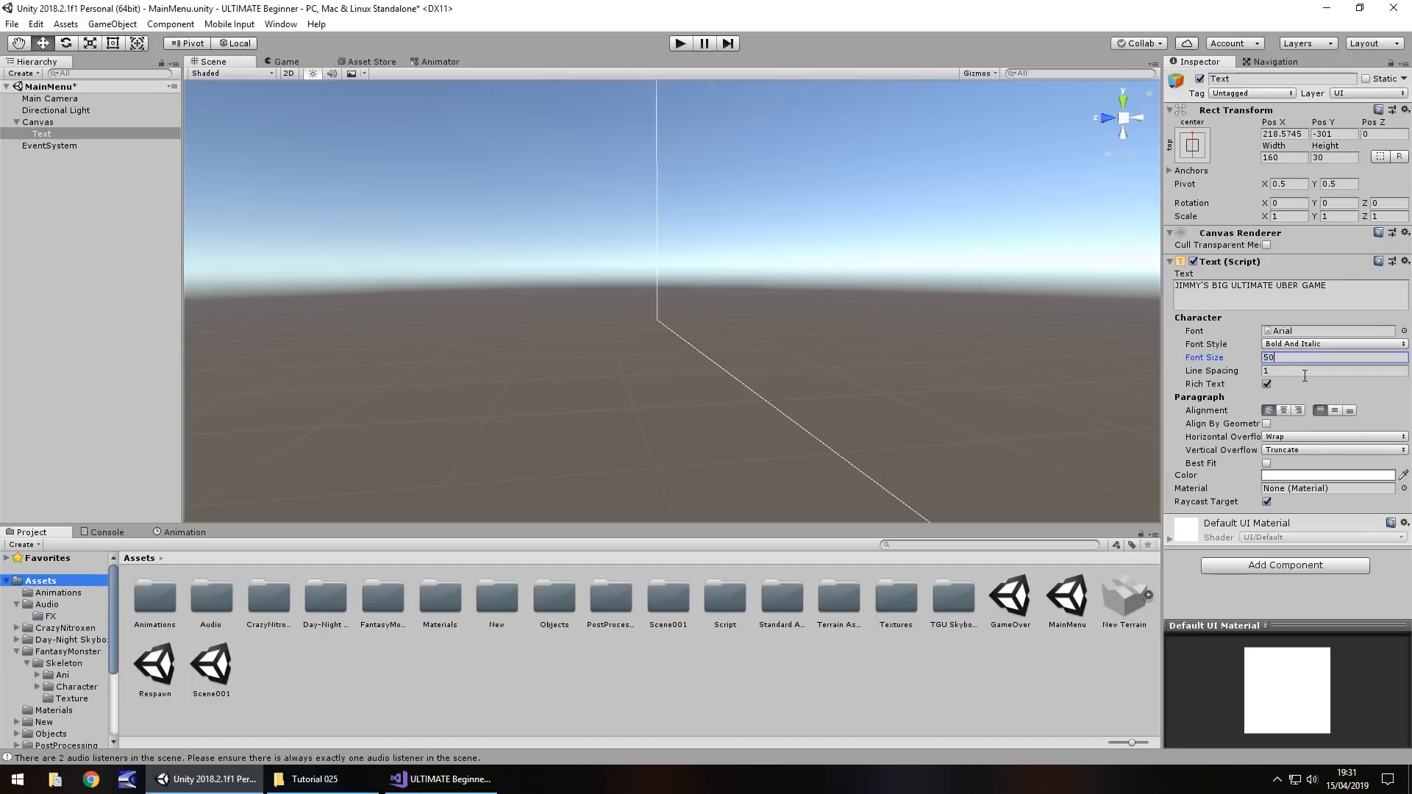
click(1284, 410)
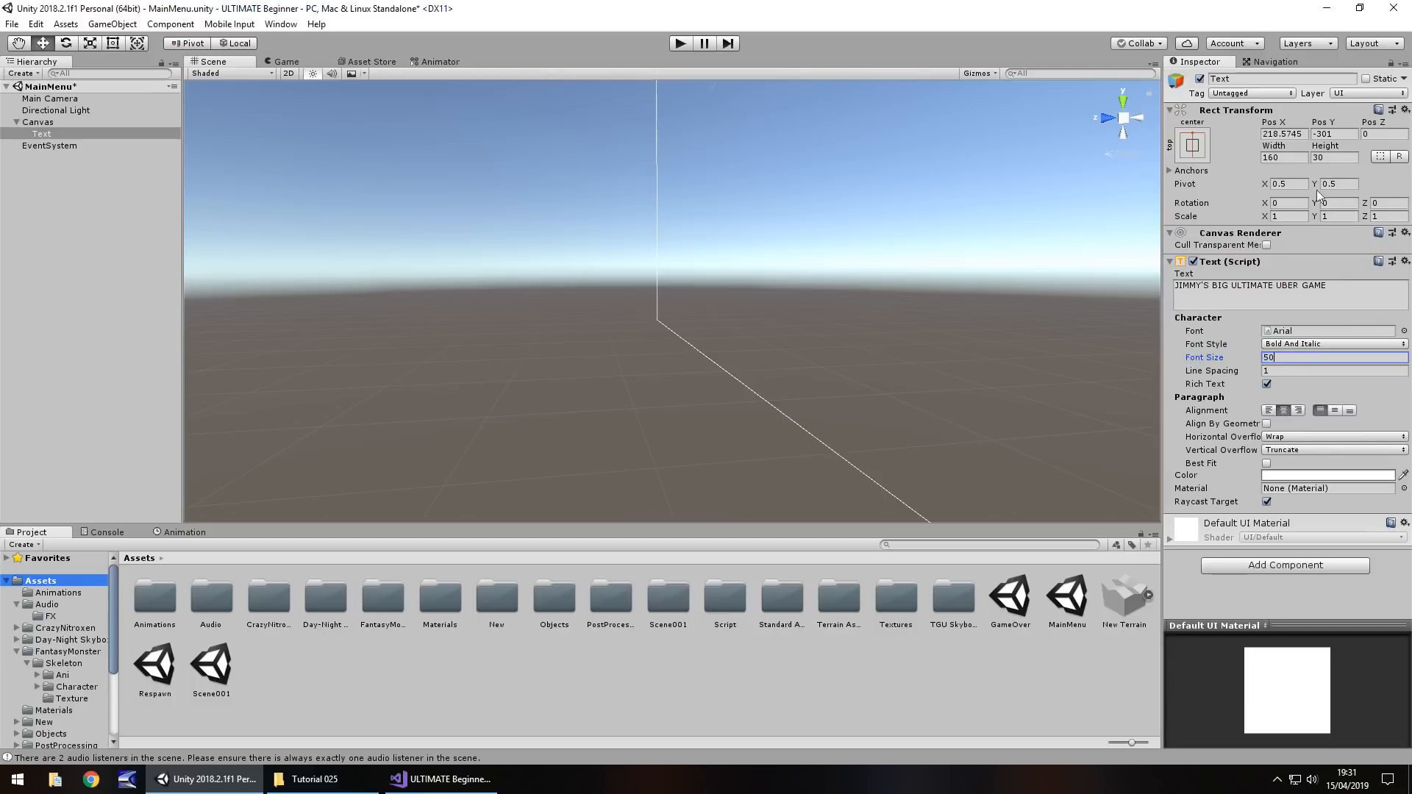
- Enlarge the title's text box with the Rect tool to about 984 by 93 so the whole title fits
double_click(51, 134)
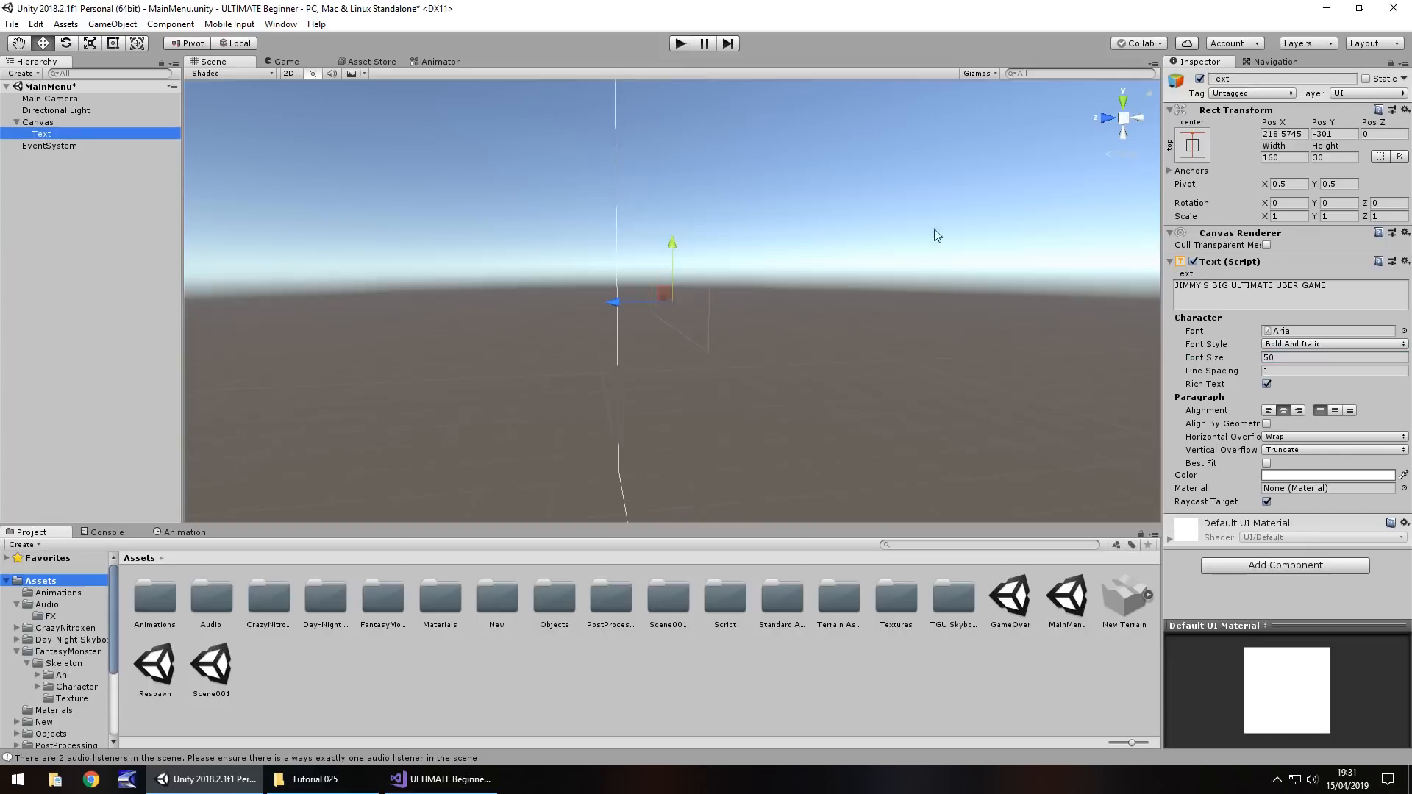
right_drag(1088, 233, 901, 223)
middle_drag(901, 224, 447, 214)
scroll(627, 309, down, 10)
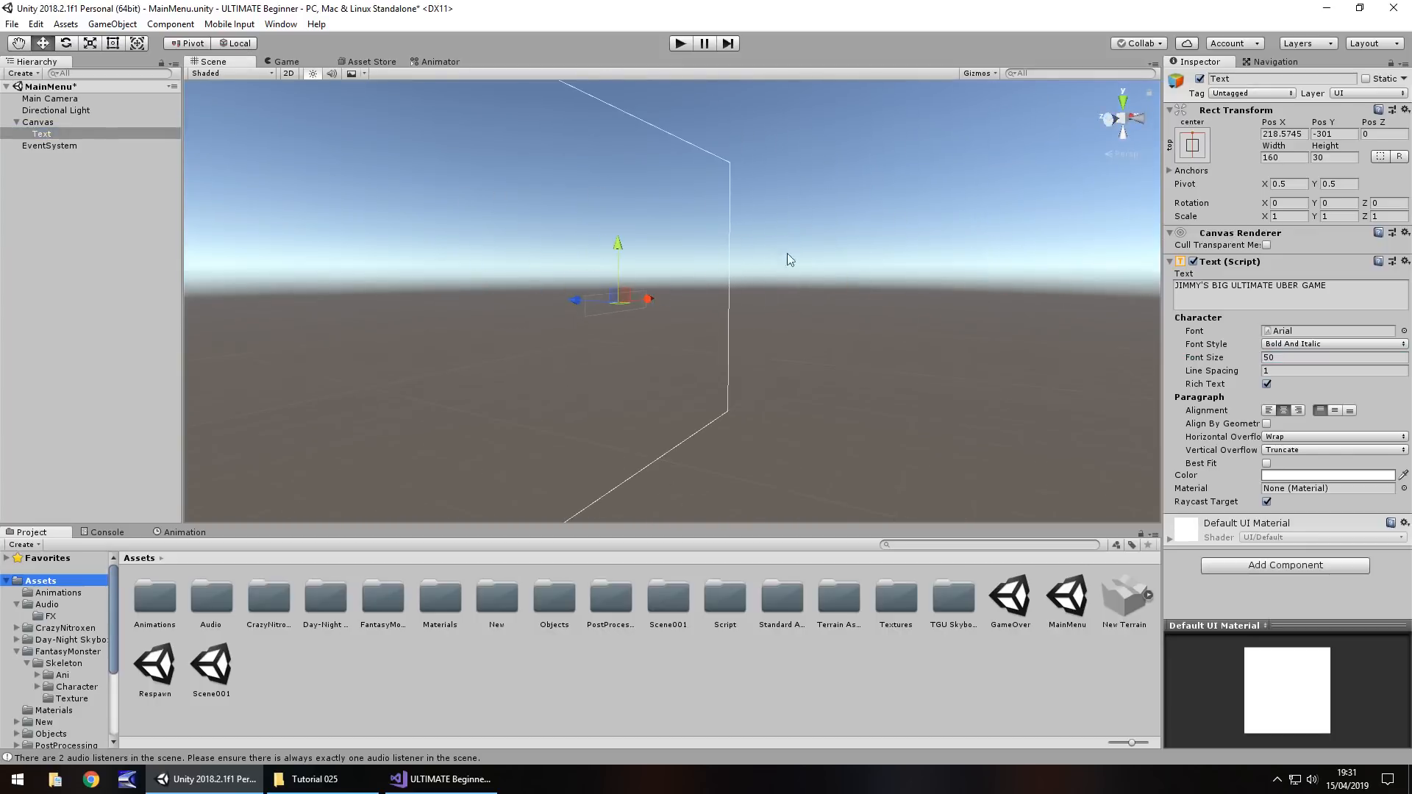
middle_drag(934, 248, 816, 279)
right_drag(816, 280, 640, 250)
click(112, 46)
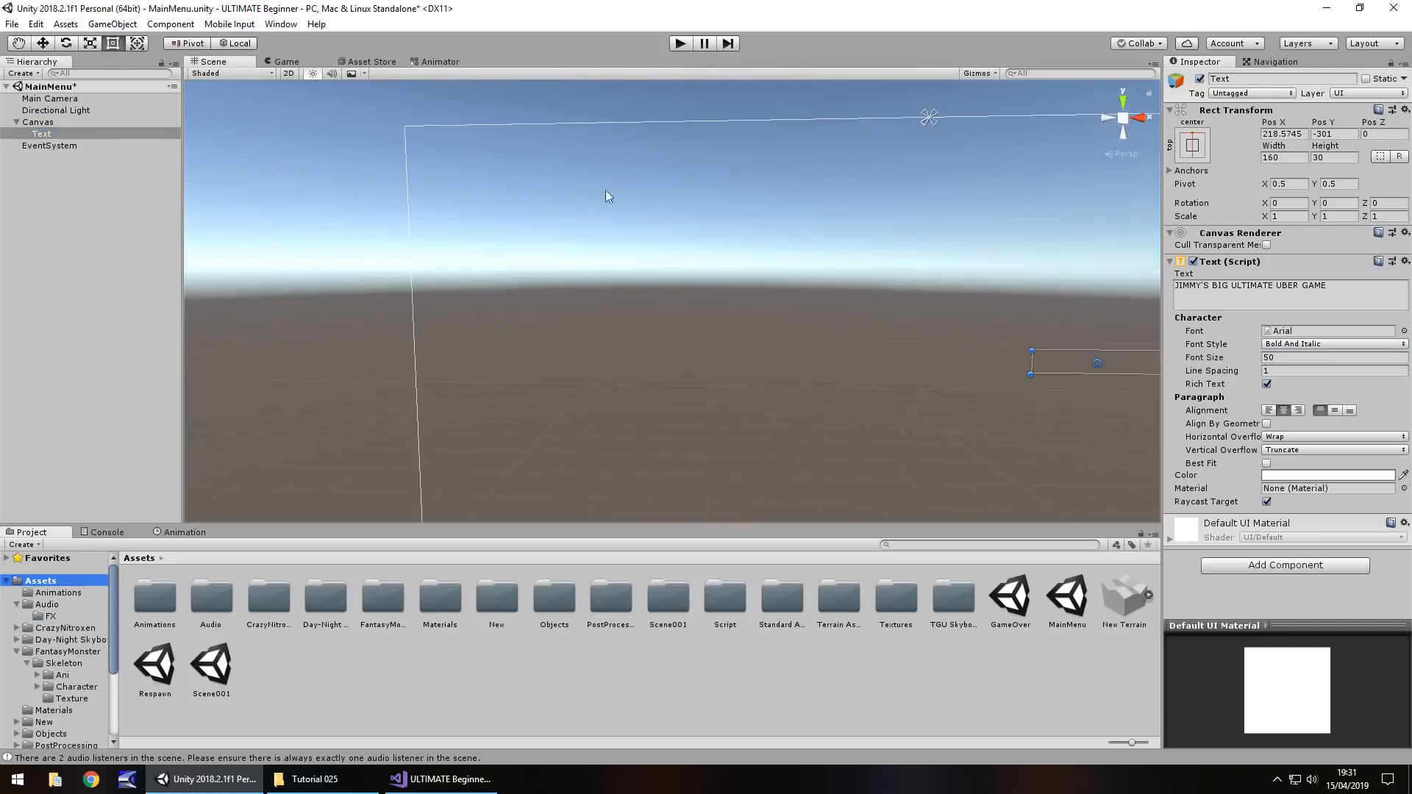
drag(1031, 374, 400, 412)
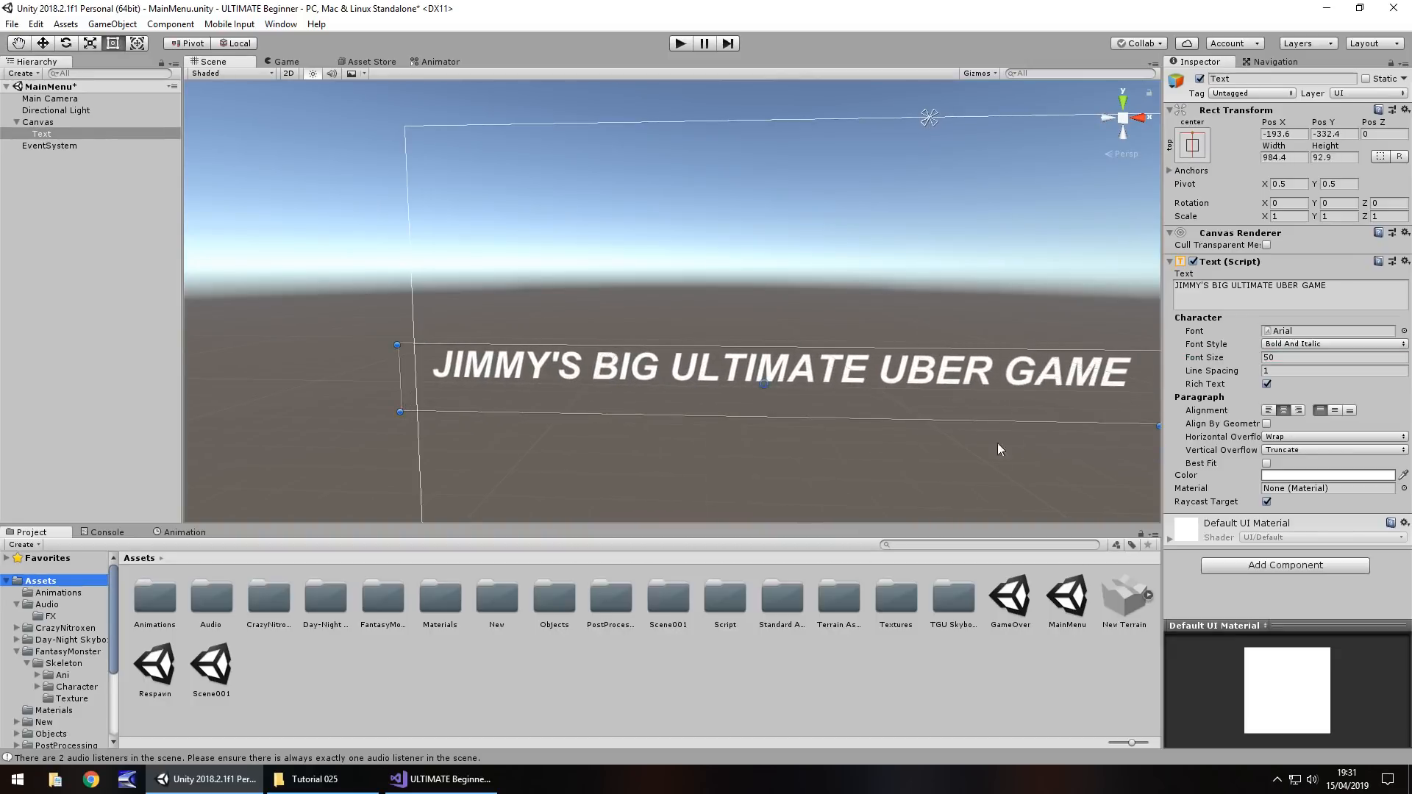
- Move the title to the horizontal centre near the canvas's upper edge and reduce its text box height to about 69
scroll(1000, 452, down, 3)
drag(872, 368, 970, 221)
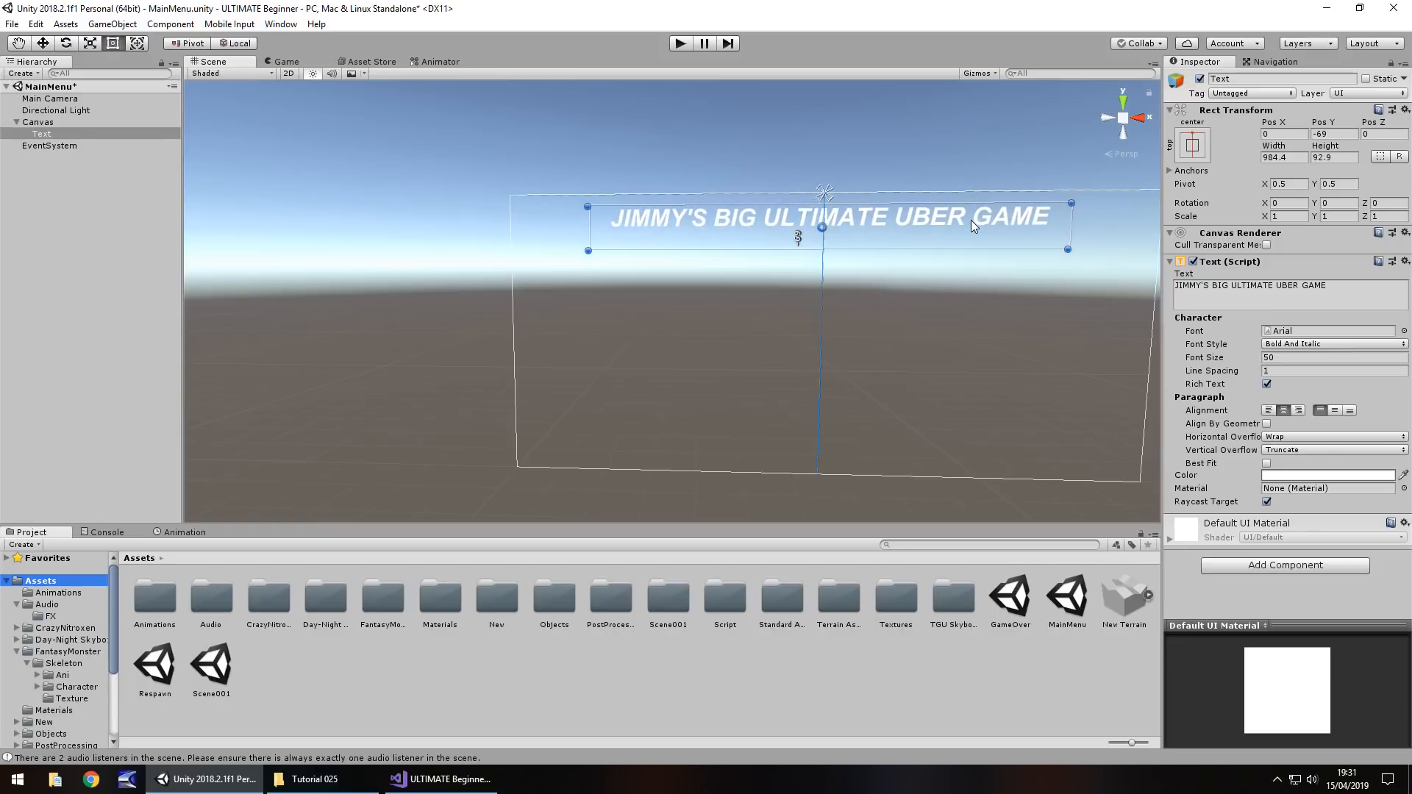
drag(899, 251, 618, 240)
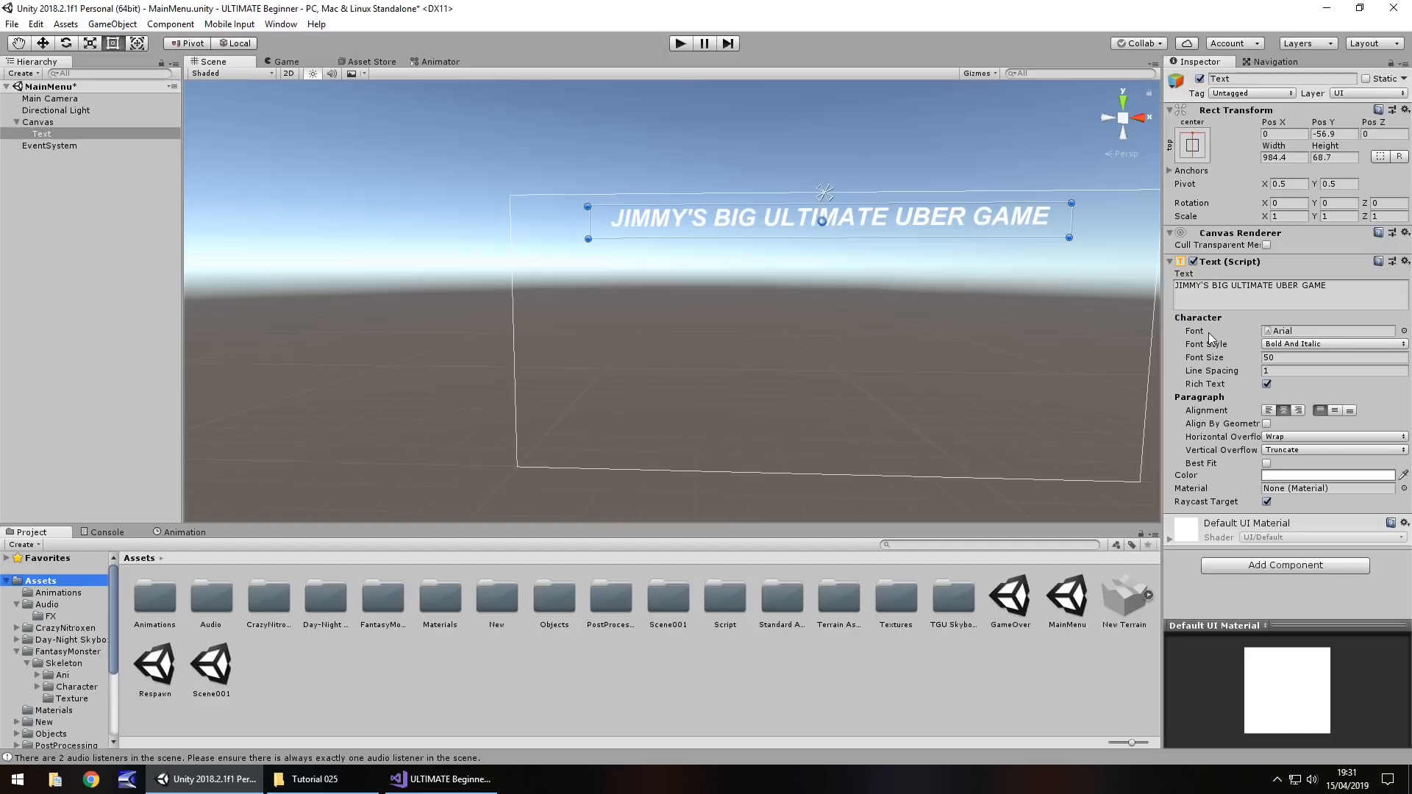
- Change the title text's colour to a muted teal blue
click(1312, 478)
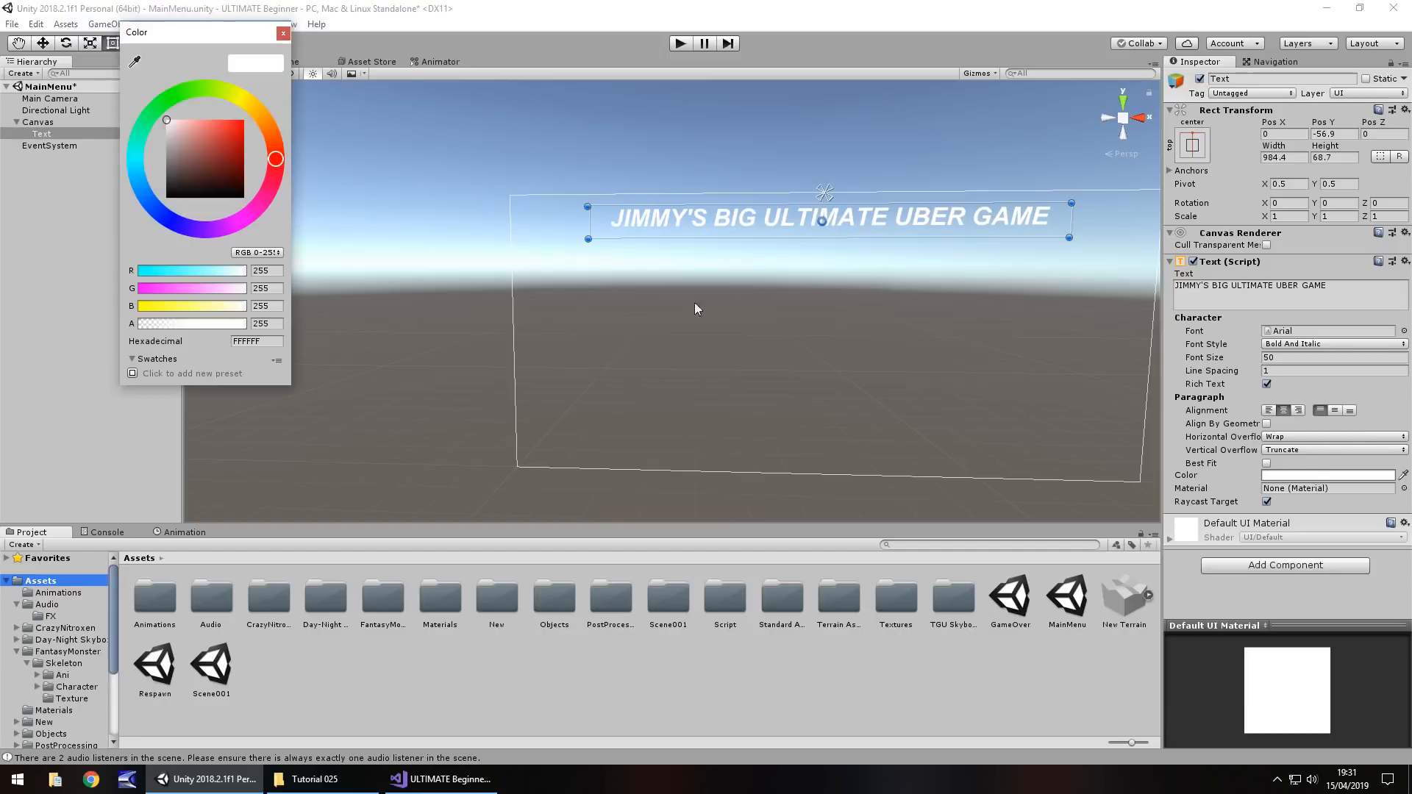
mouse_move(196, 127)
mouse_down()
mouse_move(197, 162)
mouse_move(206, 145)
mouse_up()
click(136, 172)
click(283, 33)
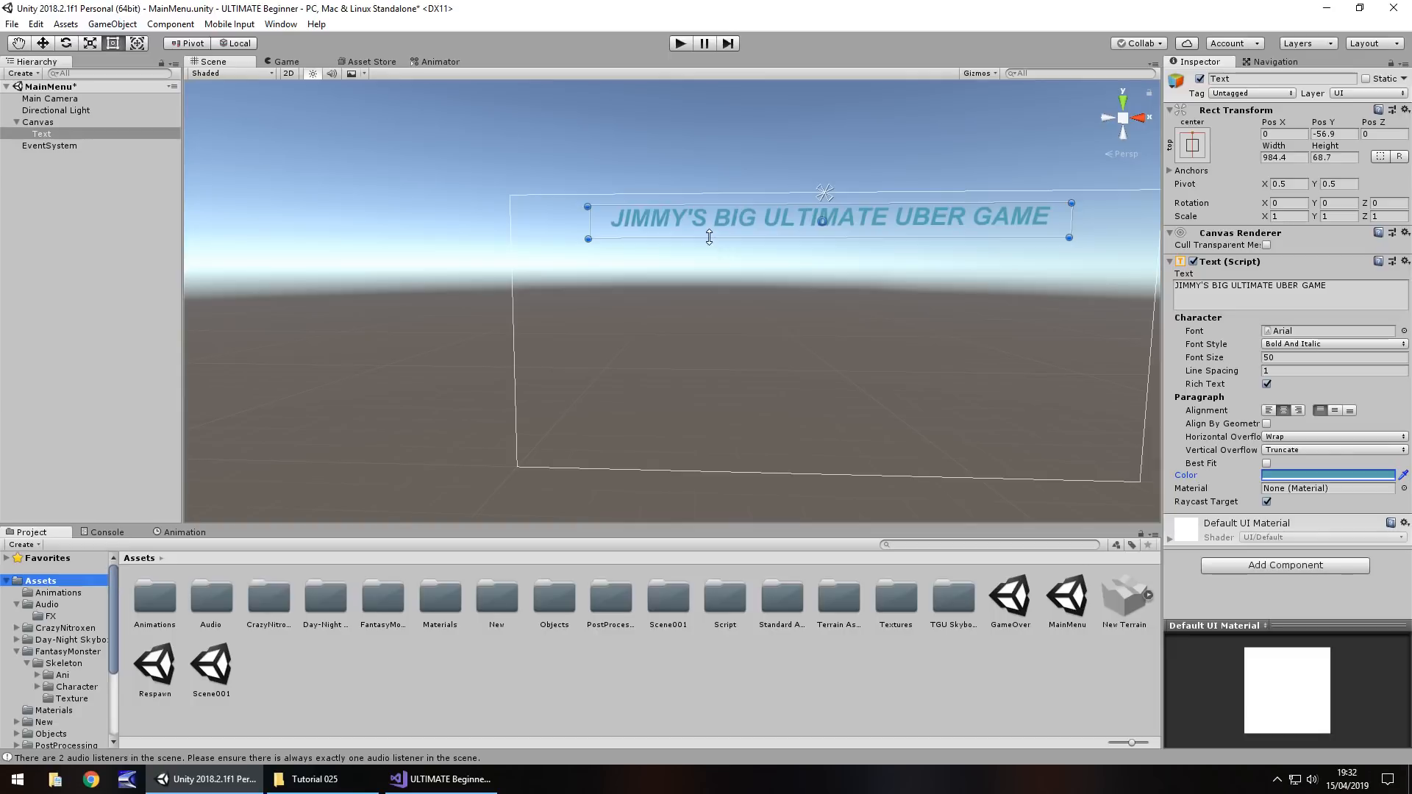
- Move the title text to the canvas's upper-right corner, at about X 171.8, Y -47
drag(798, 234, 812, 234)
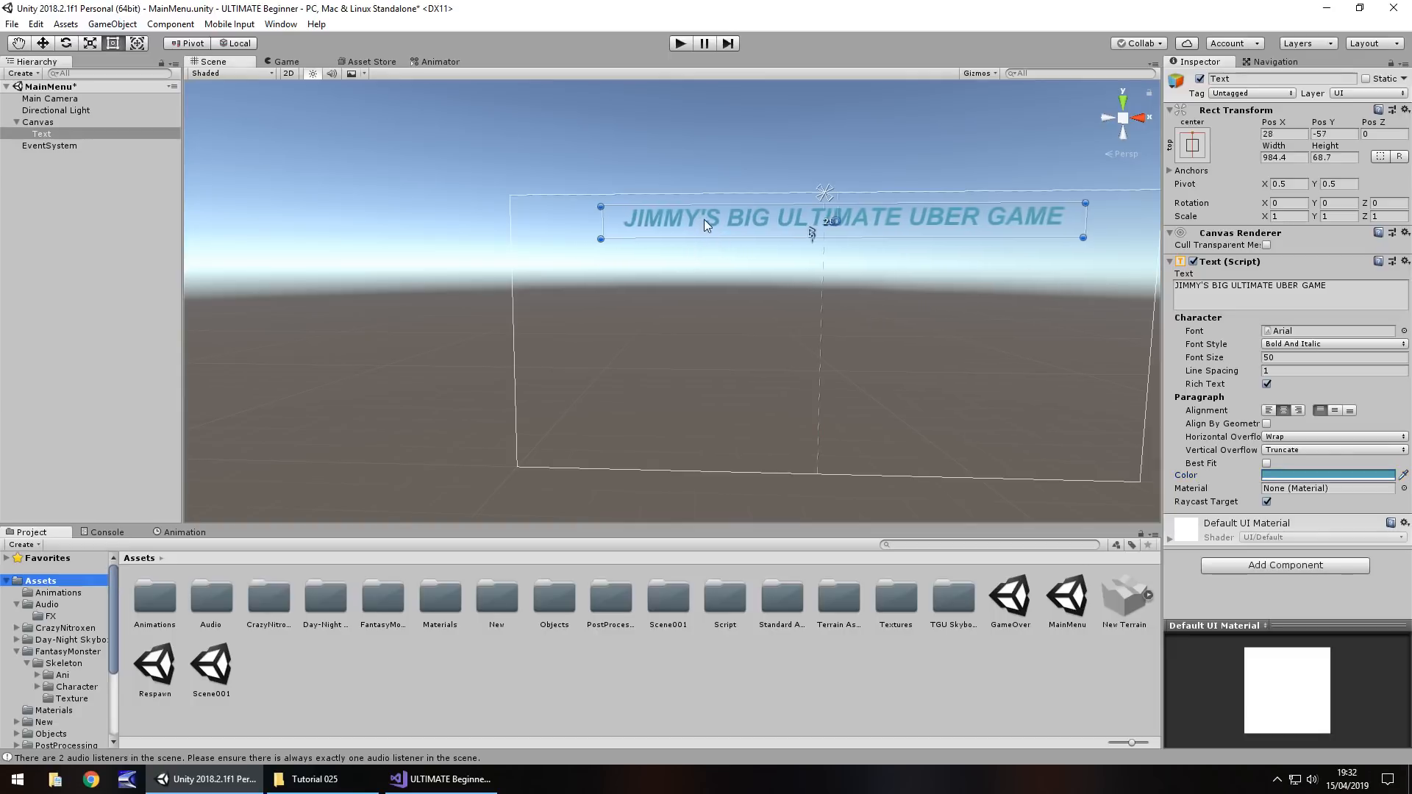
drag(704, 219, 770, 214)
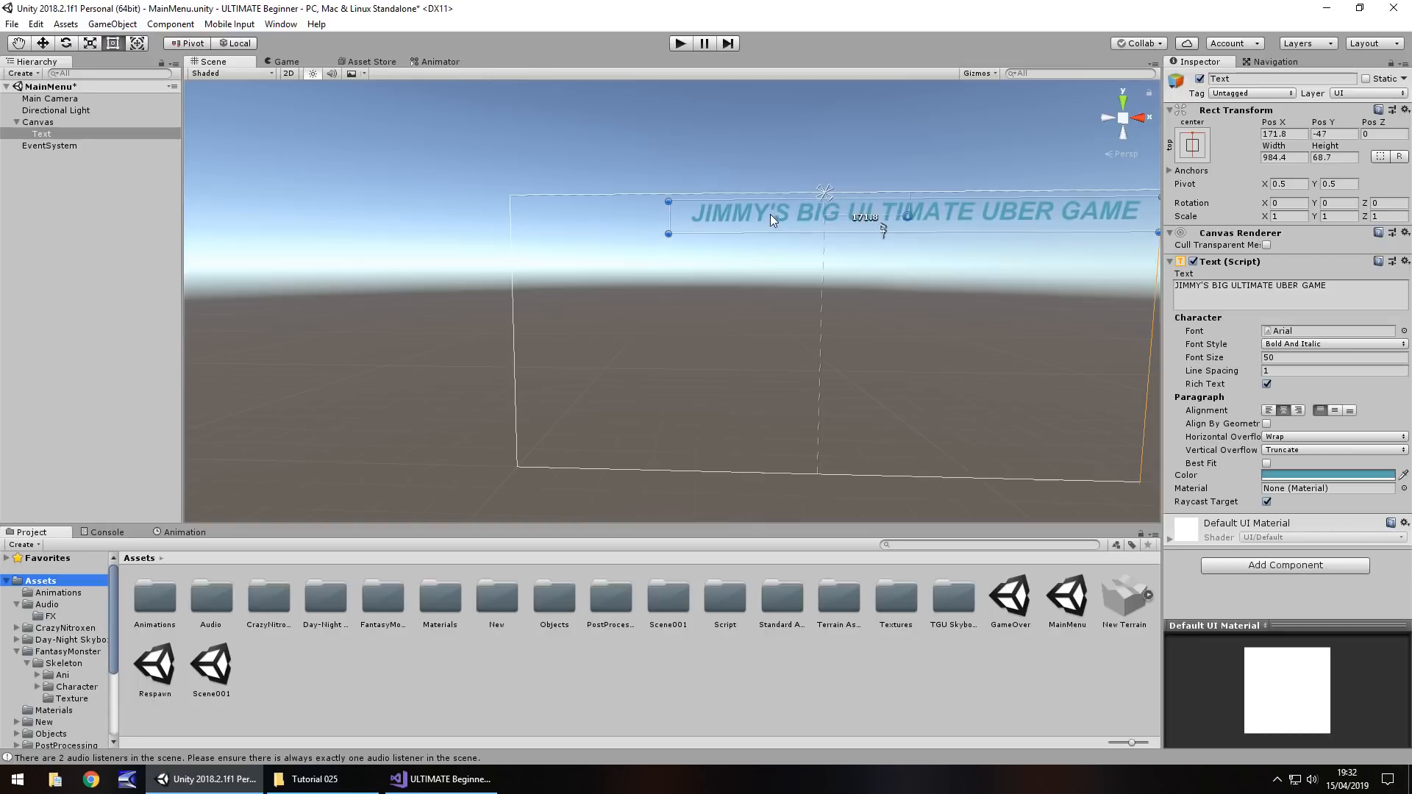
- Add a UI Raw Image to the canvas and place it near the canvas's upper-left corner, at about X -506, Y 251
click(112, 24)
mouse_move(147, 171)
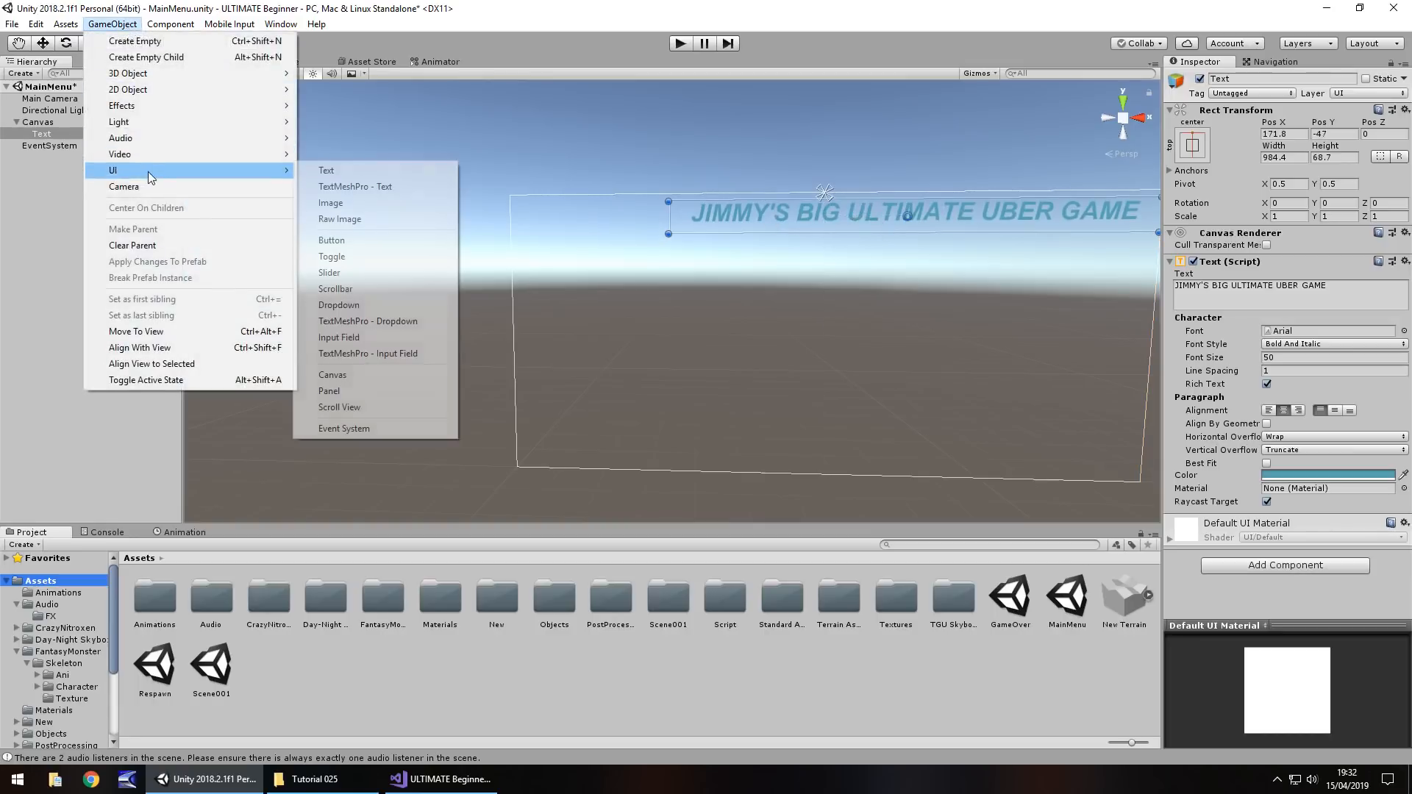
click(396, 218)
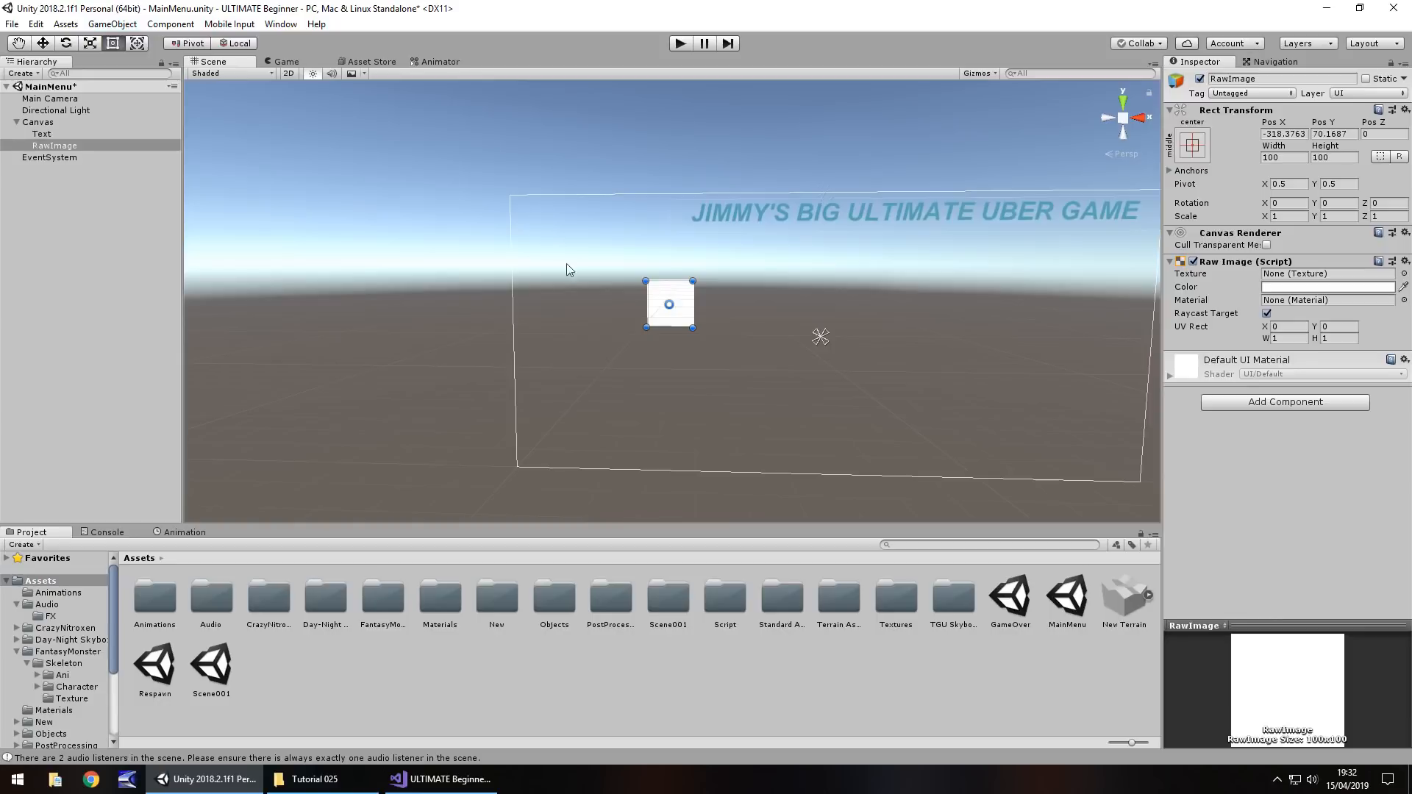
drag(686, 299, 599, 214)
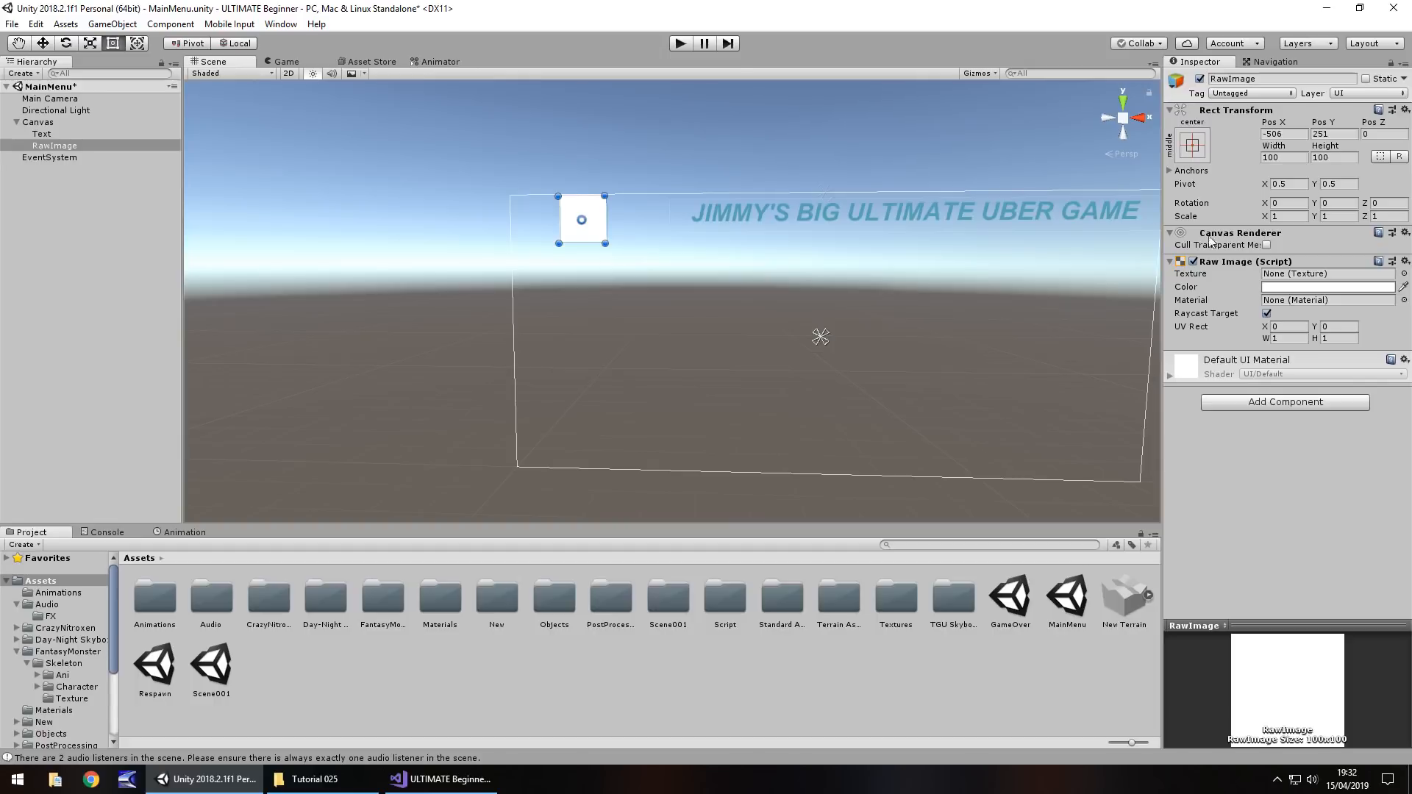
- Set the raw image's colour to black (hex 000000)
click(1288, 287)
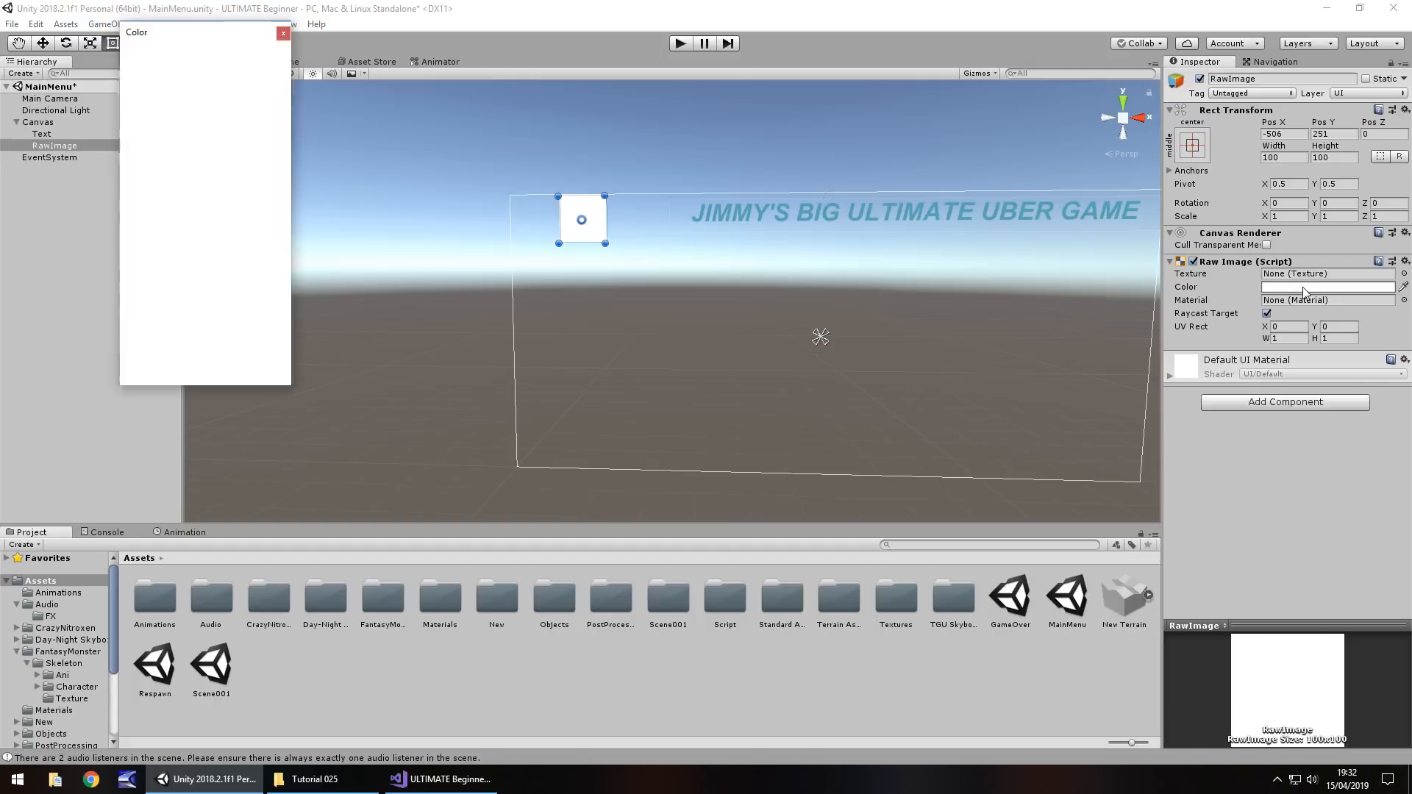
drag(212, 169, 270, 226)
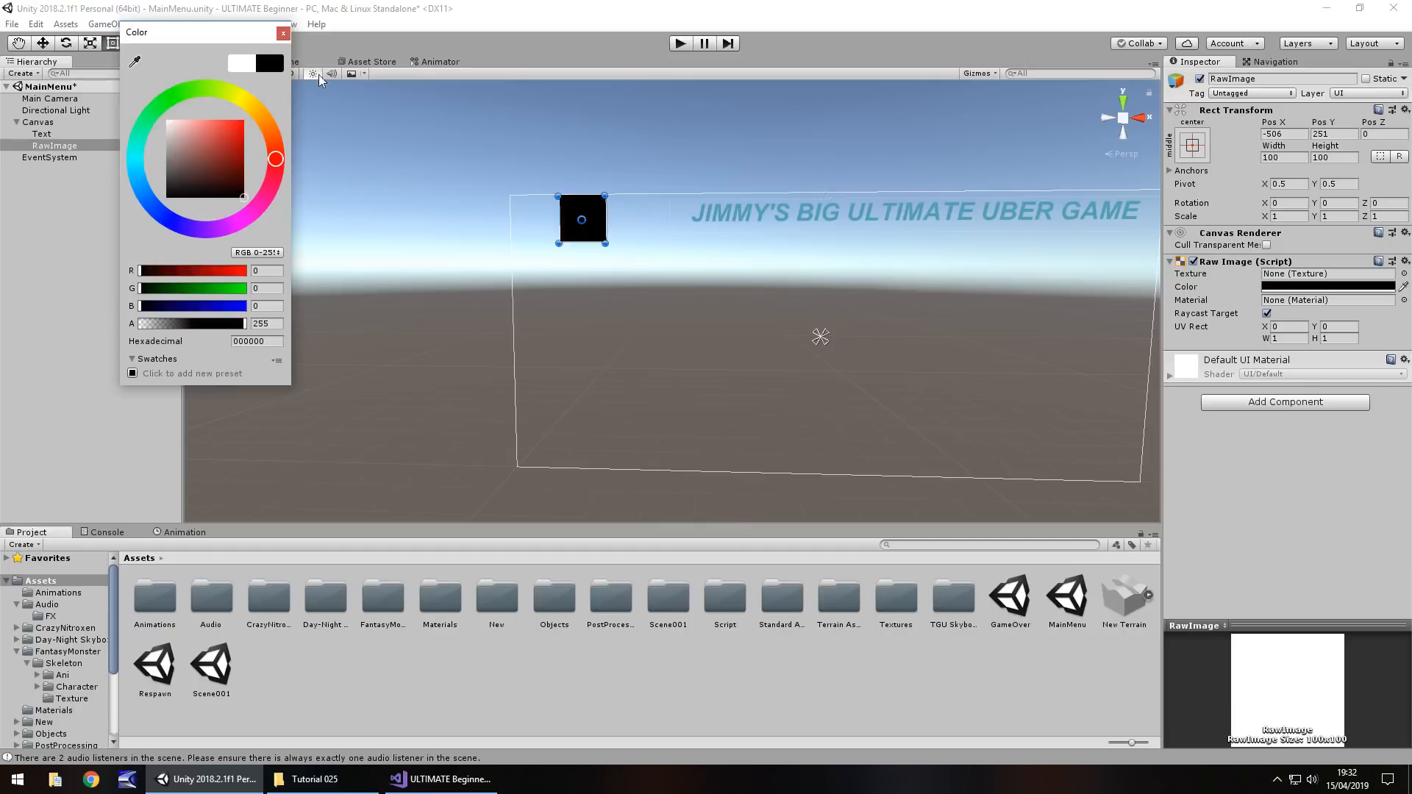
click(283, 32)
- Anchor the raw image to the left with vertical stretch and resize it into a full-height column about 201.5 wide
click(1192, 147)
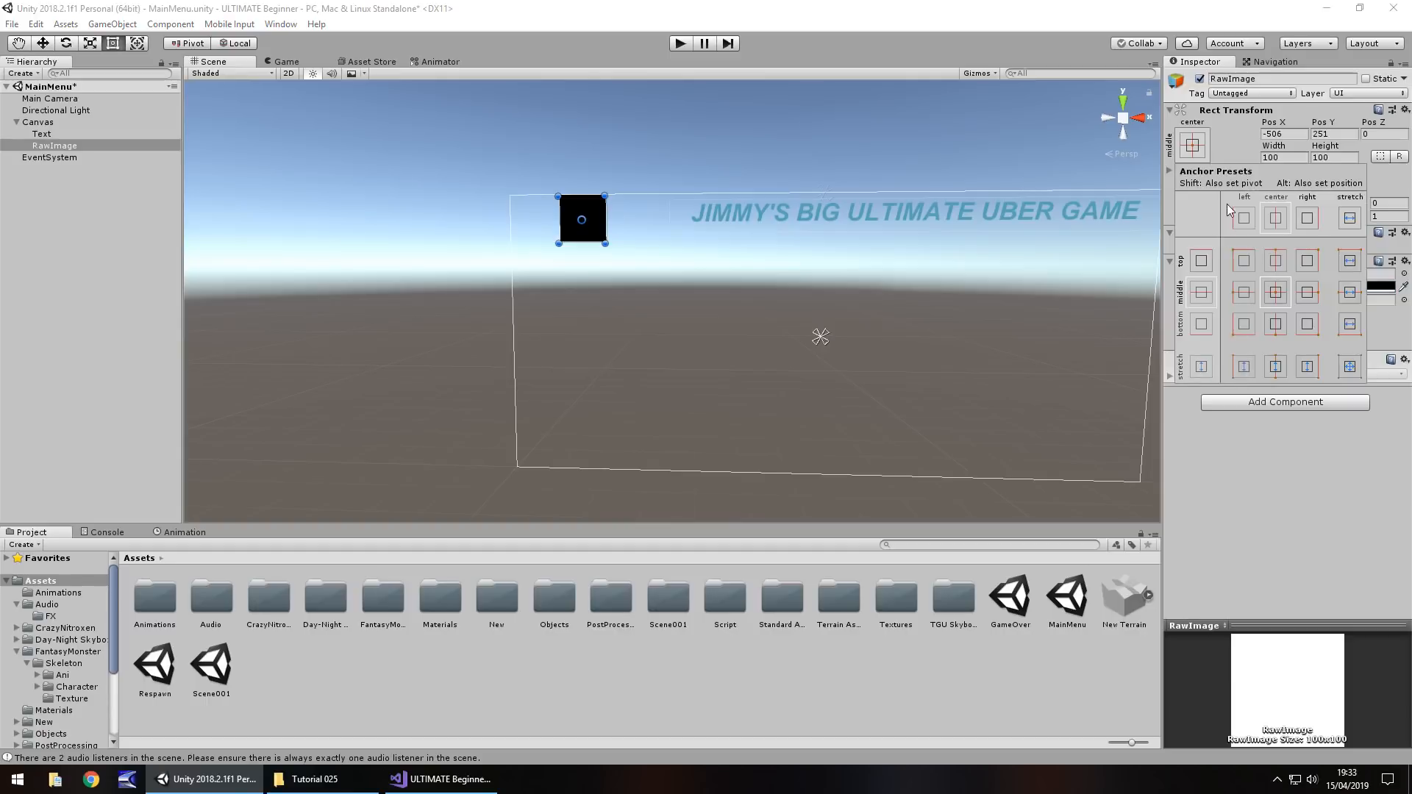
click(1243, 367)
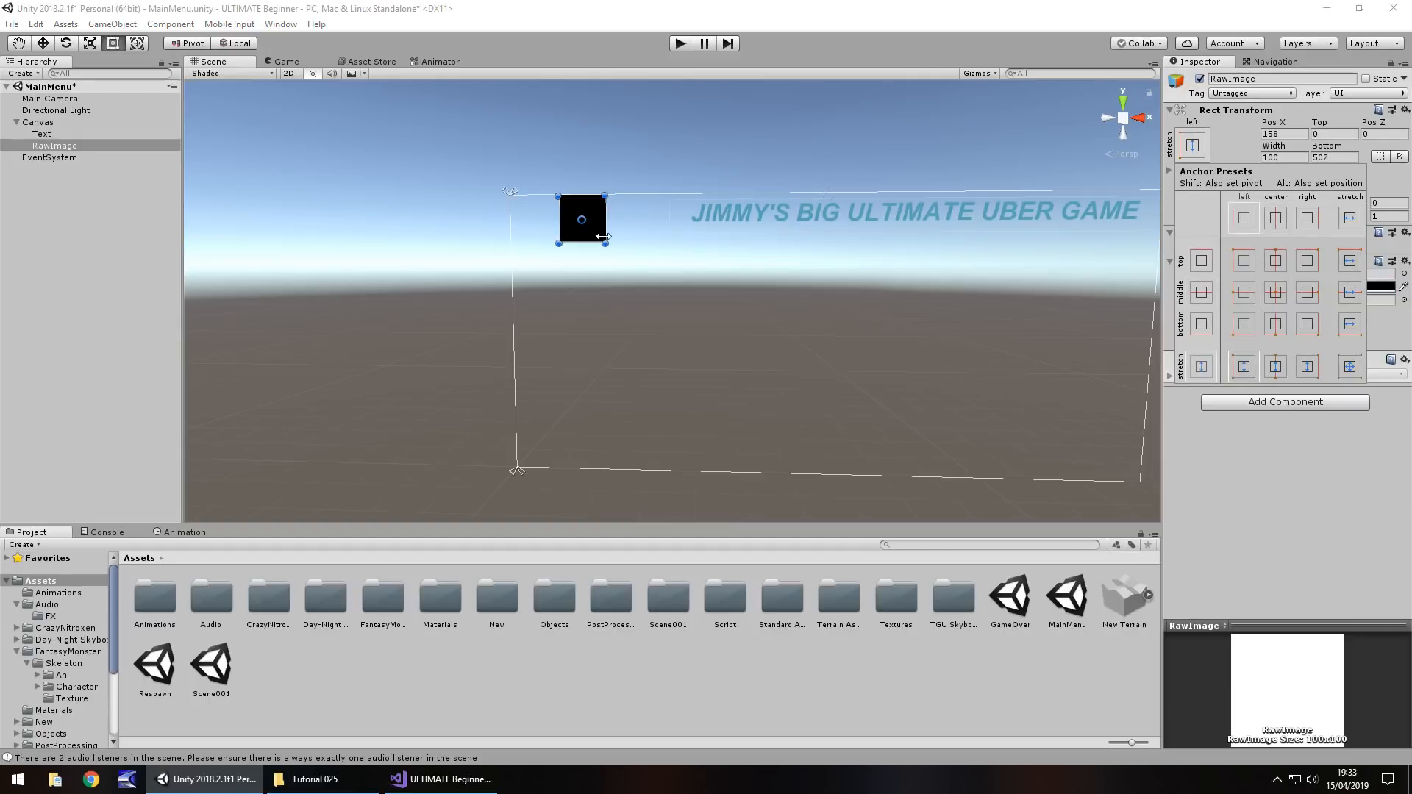
click(638, 366)
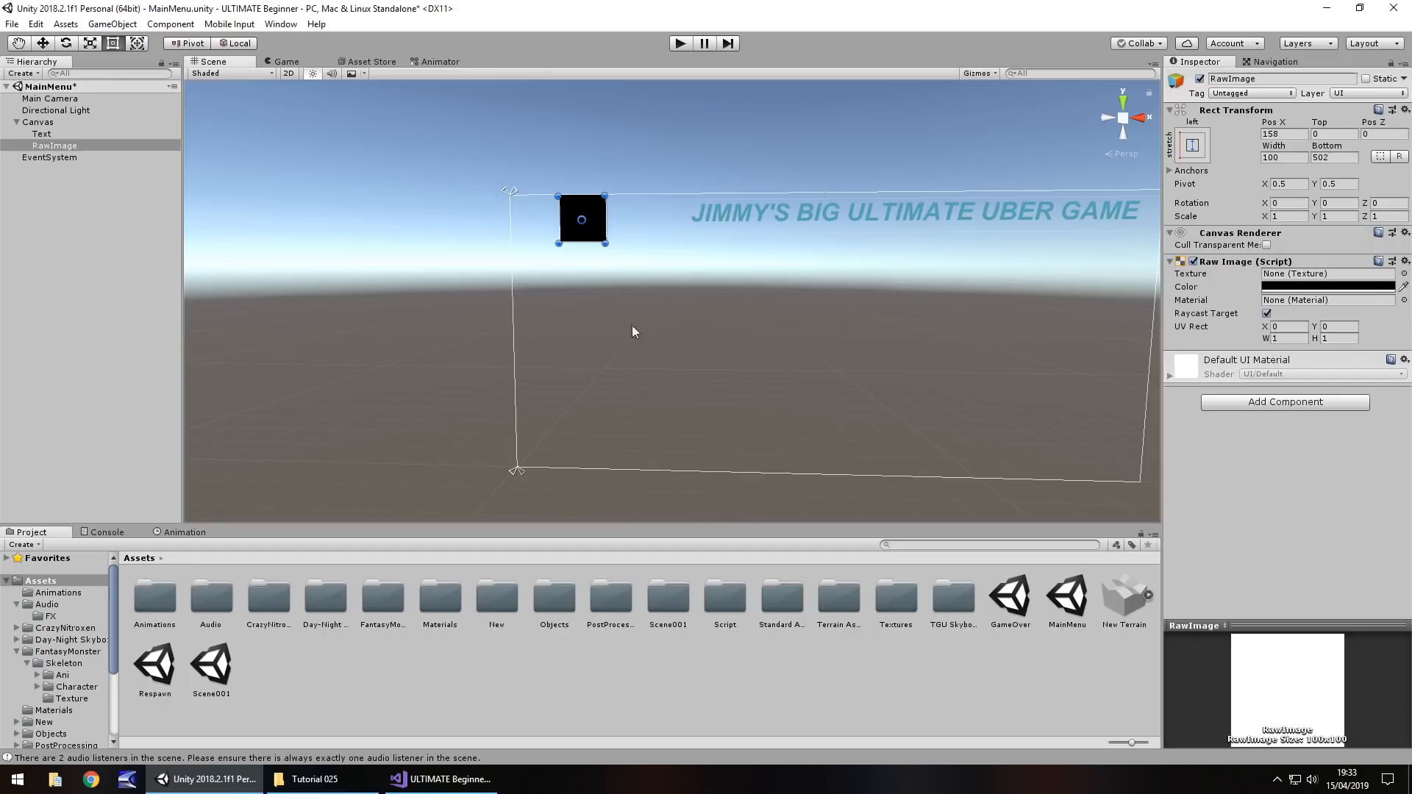
drag(605, 244, 654, 468)
drag(626, 325, 615, 329)
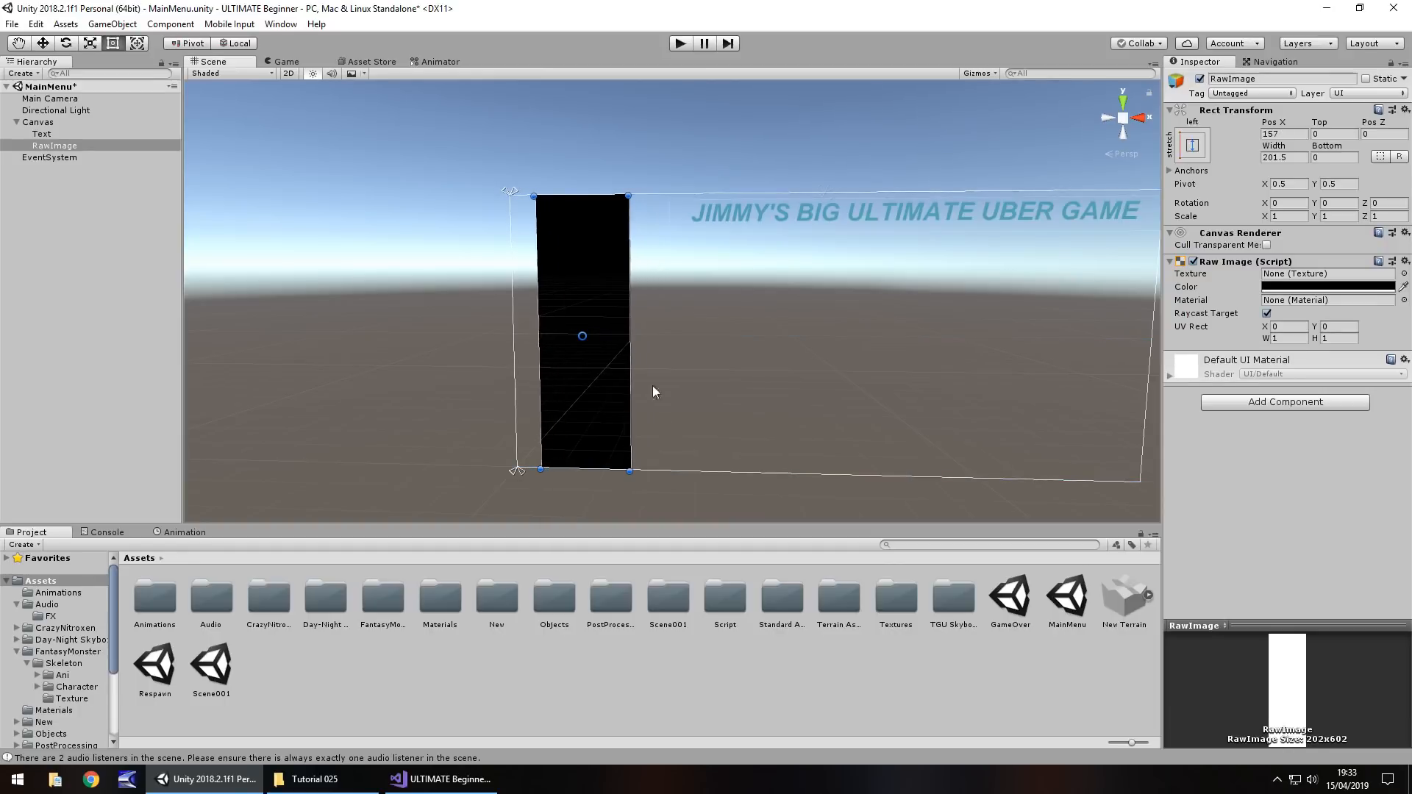
- Play the scene and resize a floating Game view to check how the title and black column adapt, then redock it and stop
click(678, 44)
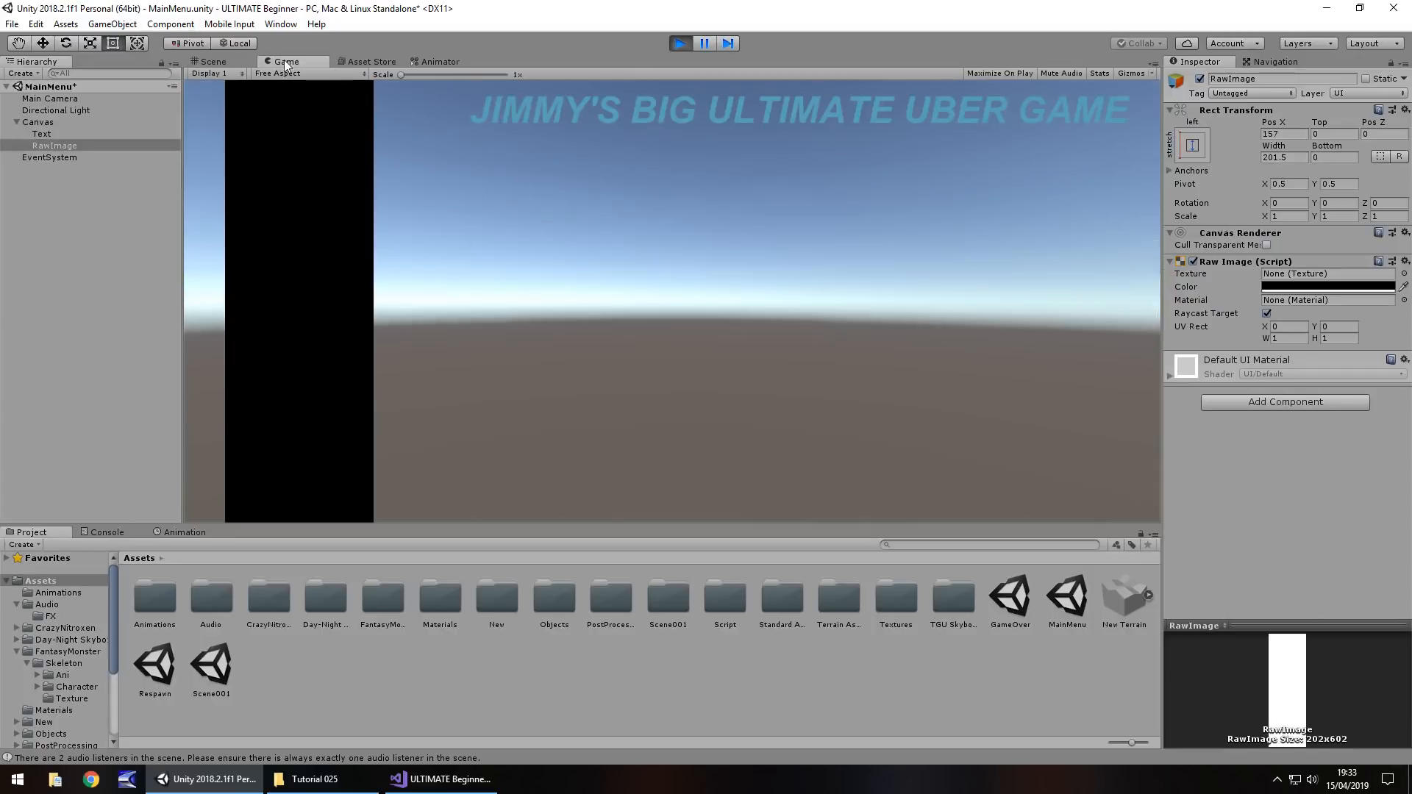
drag(286, 63, 533, 281)
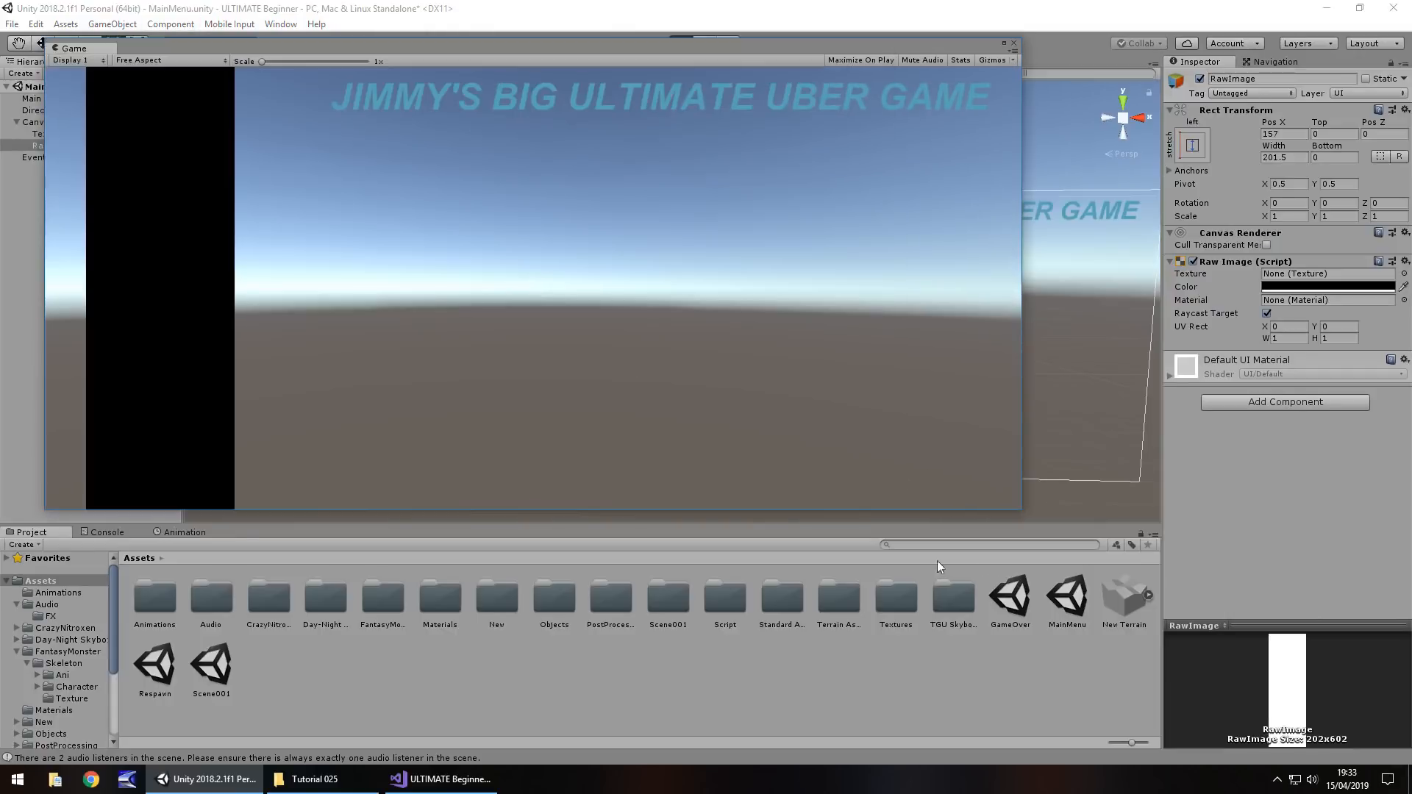
drag(1024, 515, 820, 704)
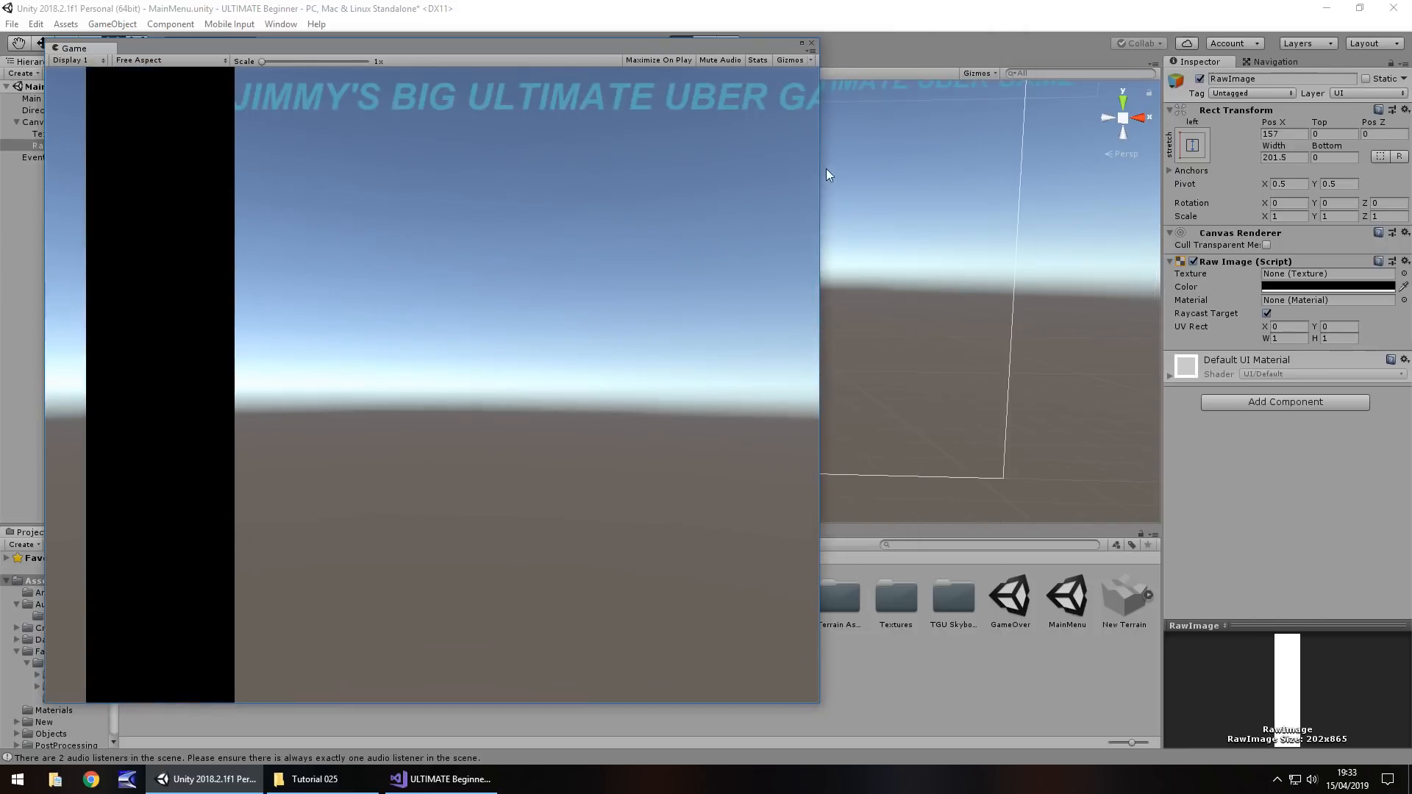
drag(820, 180, 1193, 197)
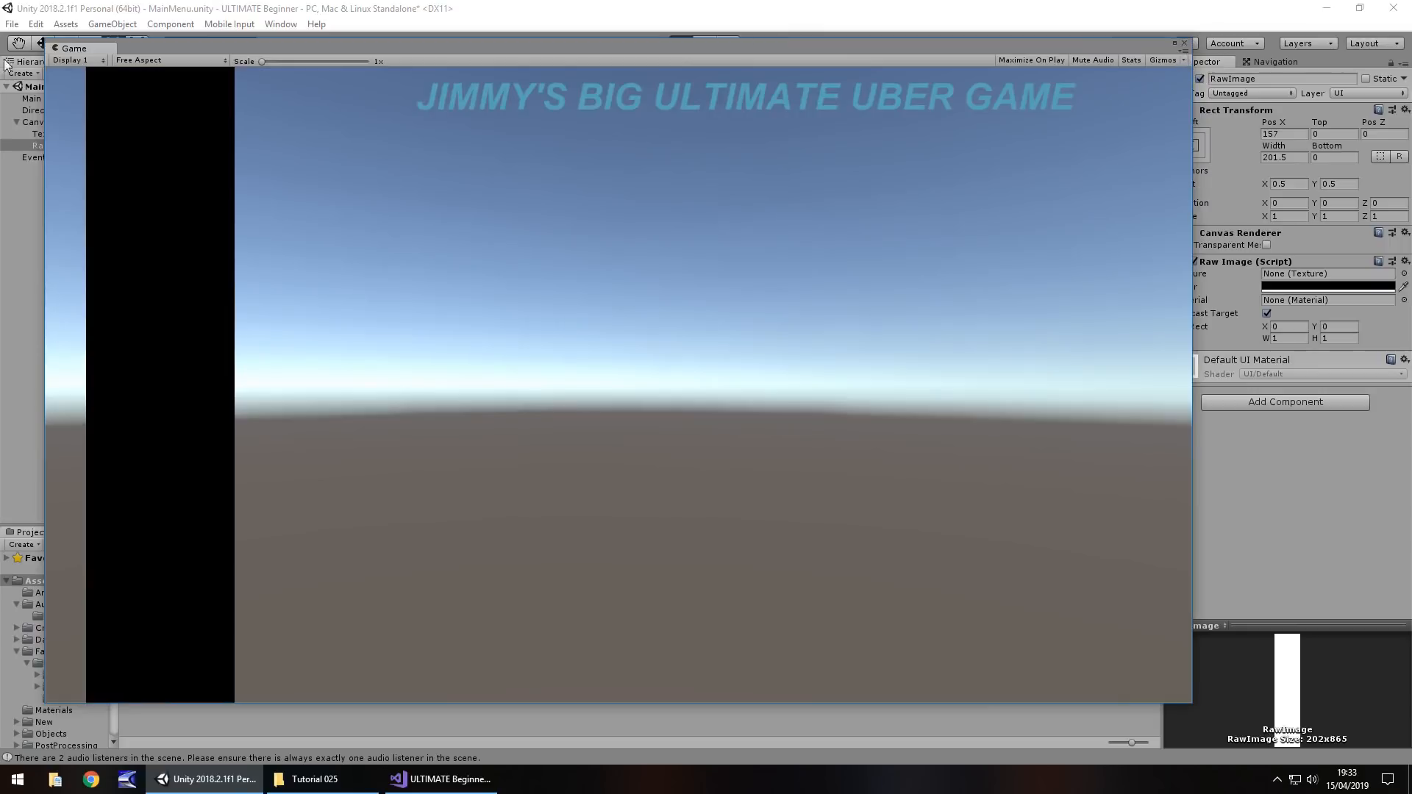
drag(165, 52, 418, 90)
drag(330, 98, 345, 62)
click(681, 42)
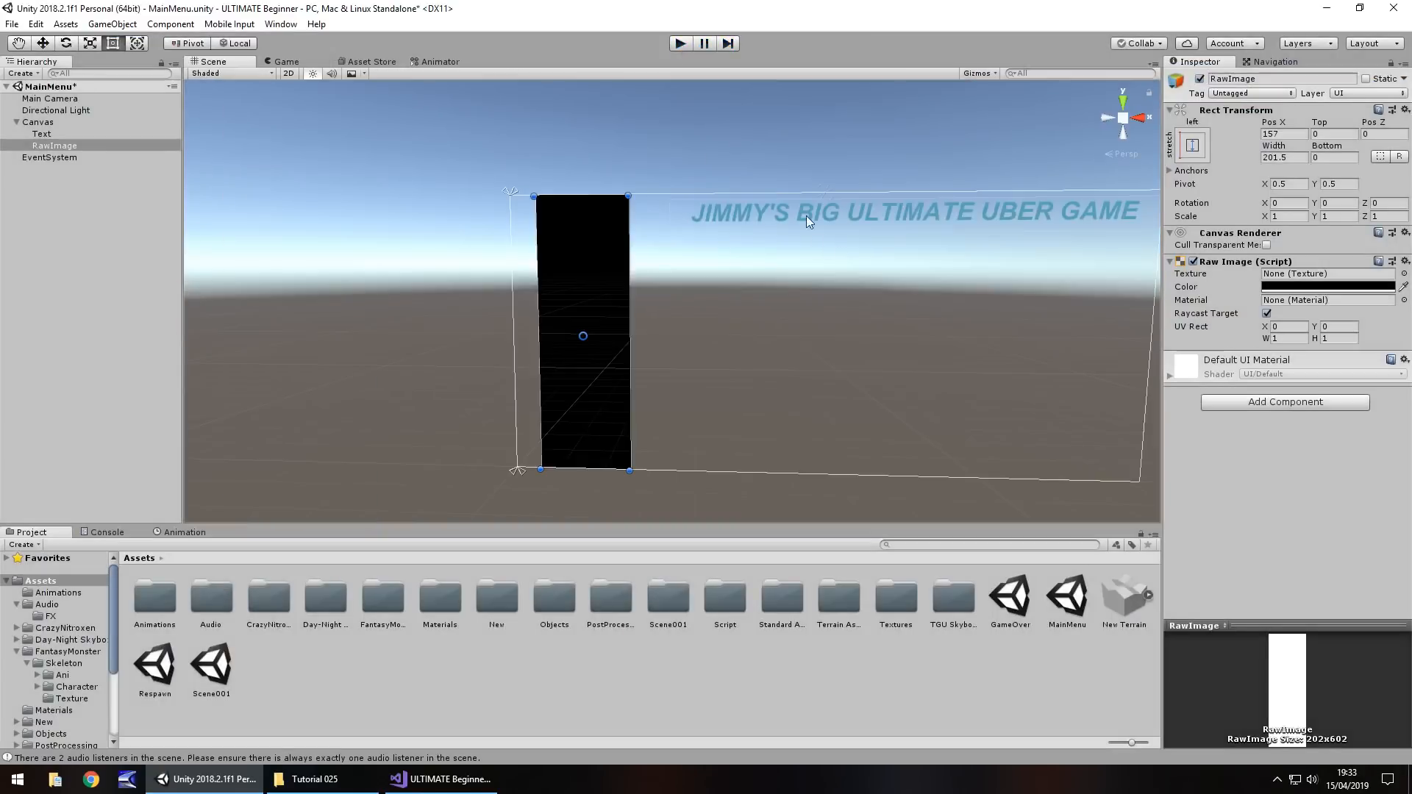
- Change the title text's anchor preset to top right
click(831, 210)
click(1192, 145)
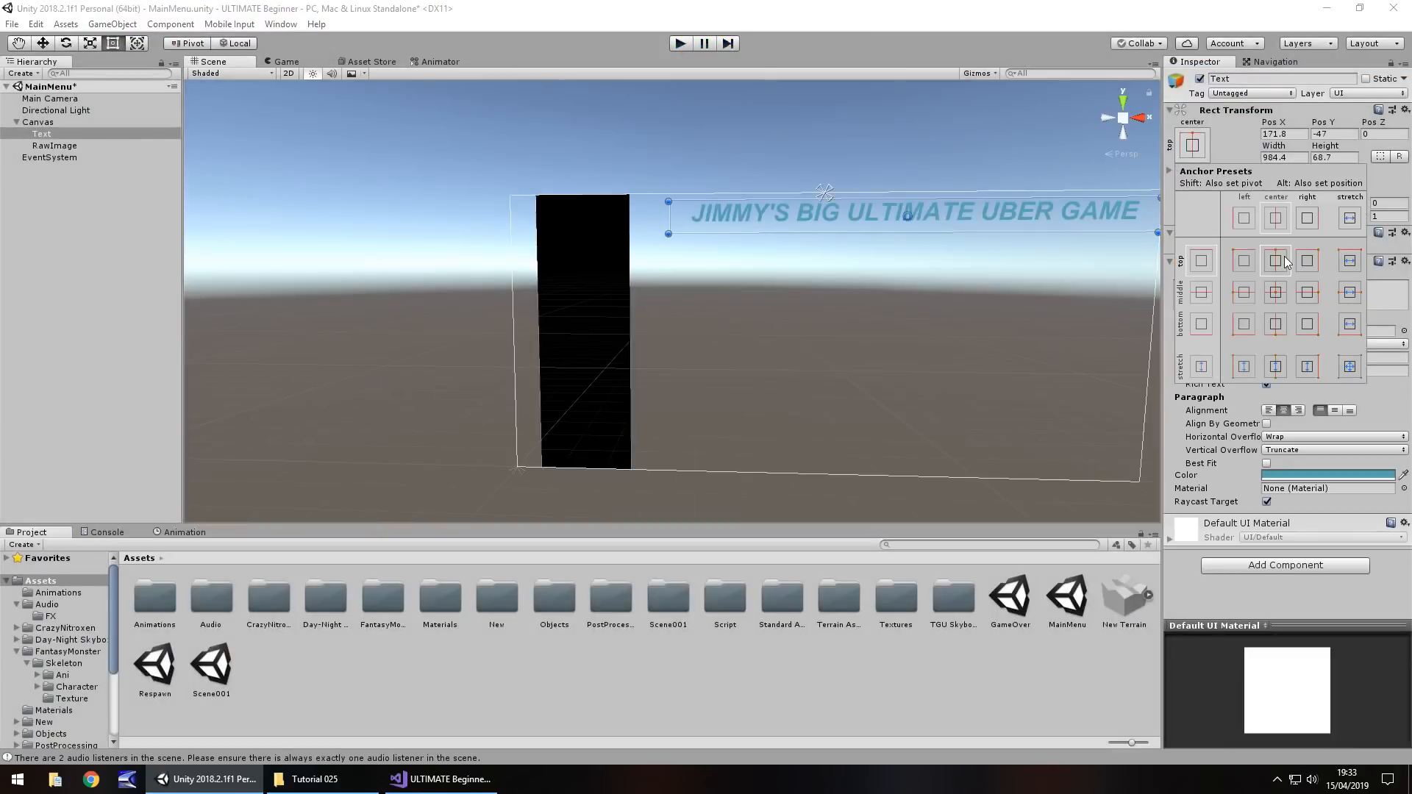
click(1307, 261)
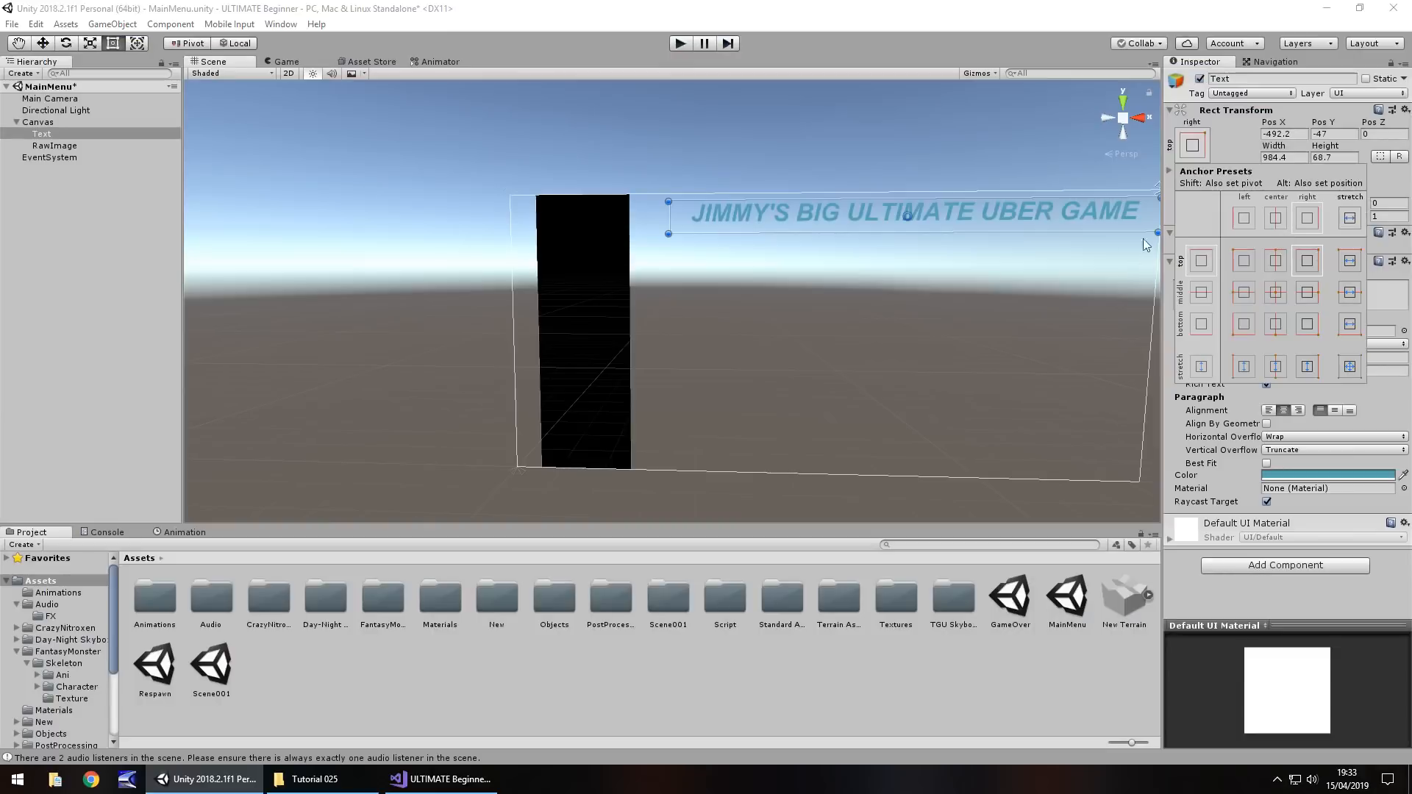
click(619, 314)
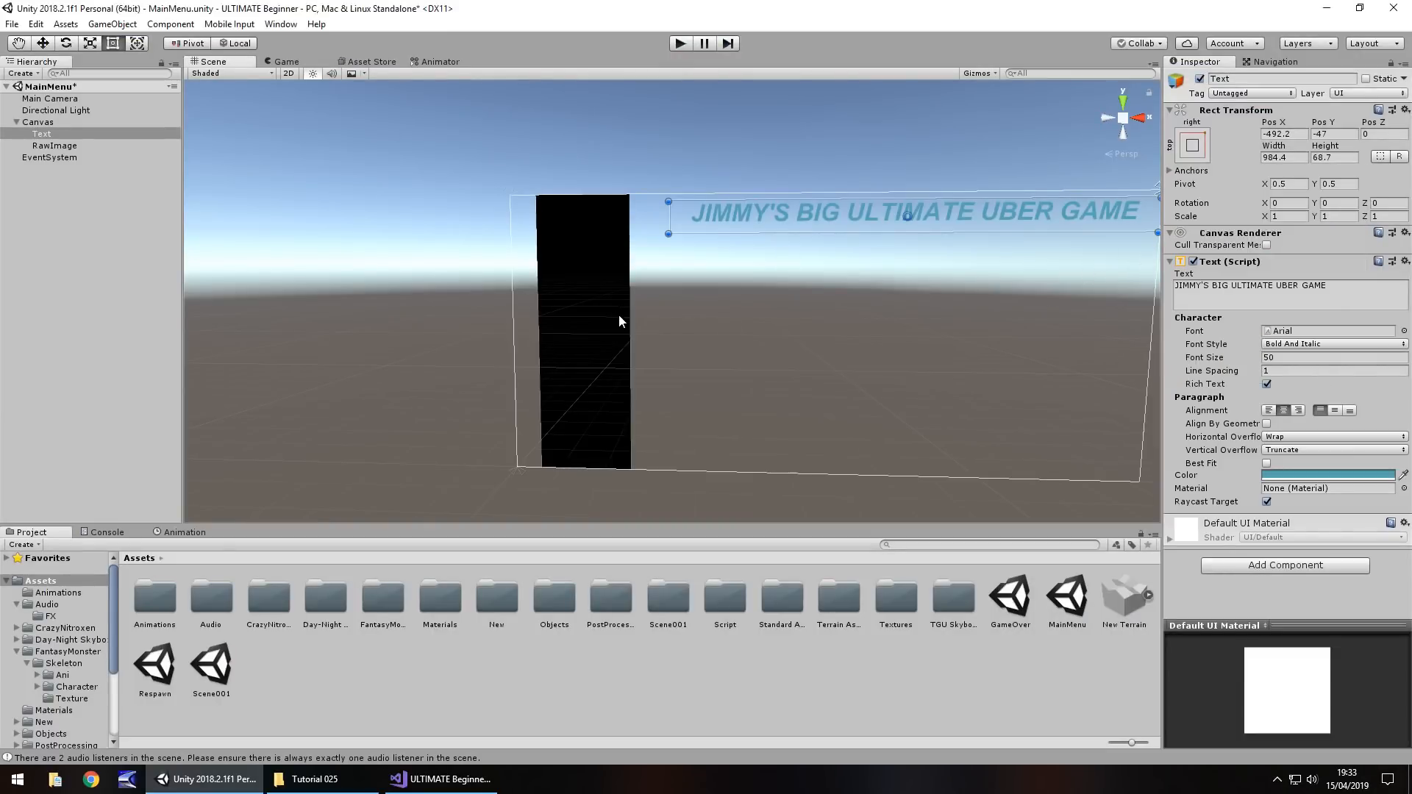
- Widen the black column to about 252.9 and make it semi-transparent with a colour alpha of 100
click(619, 315)
drag(631, 350, 653, 350)
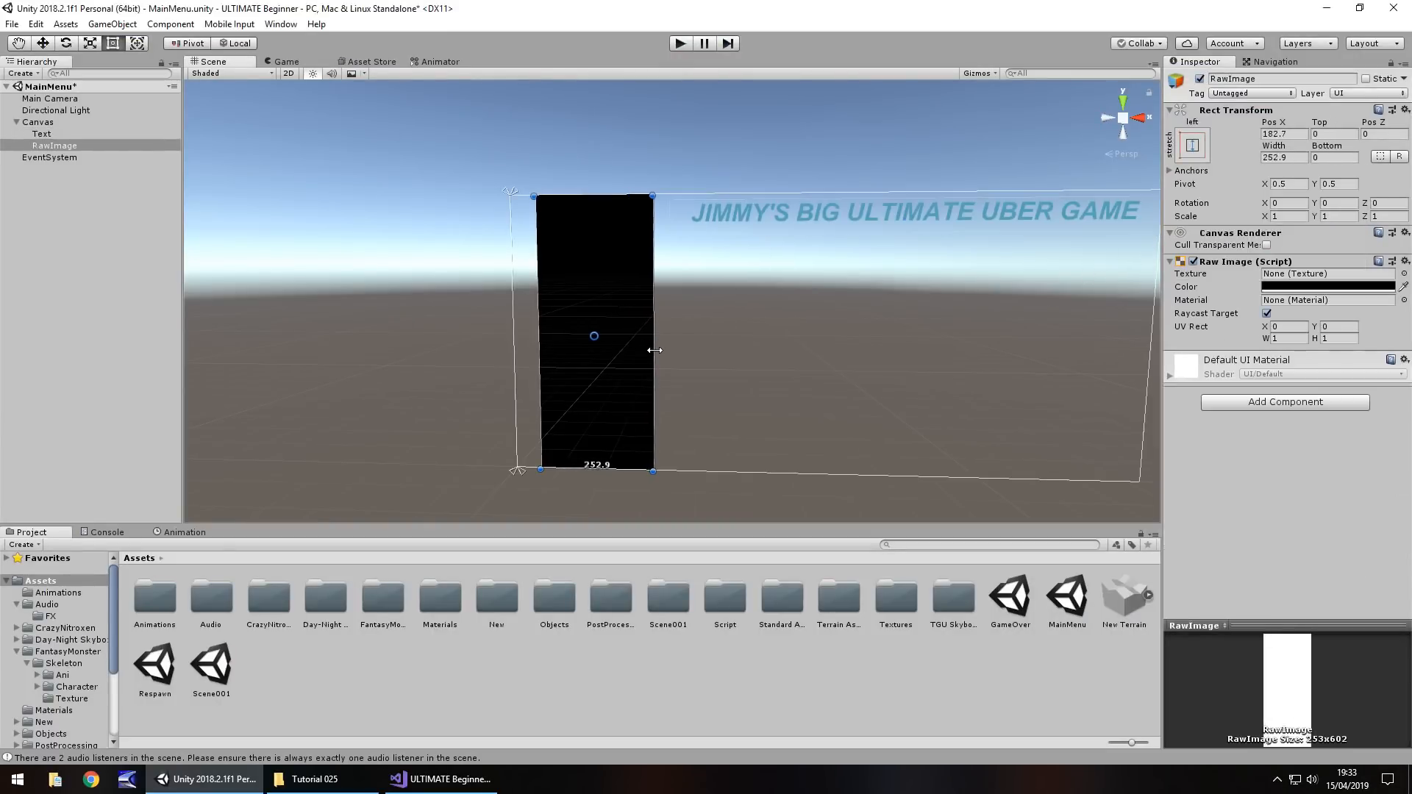
click(1321, 286)
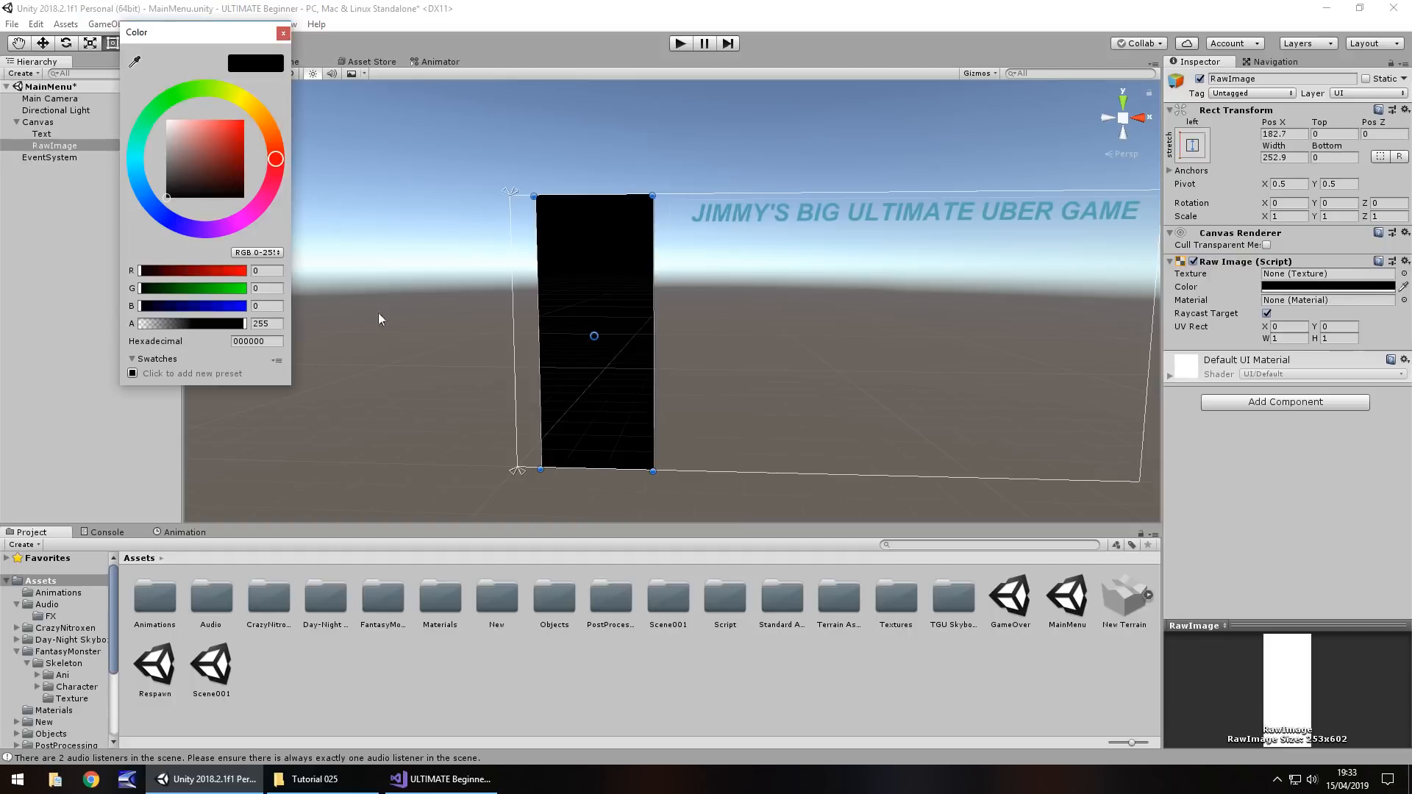
click(266, 324)
text(100)
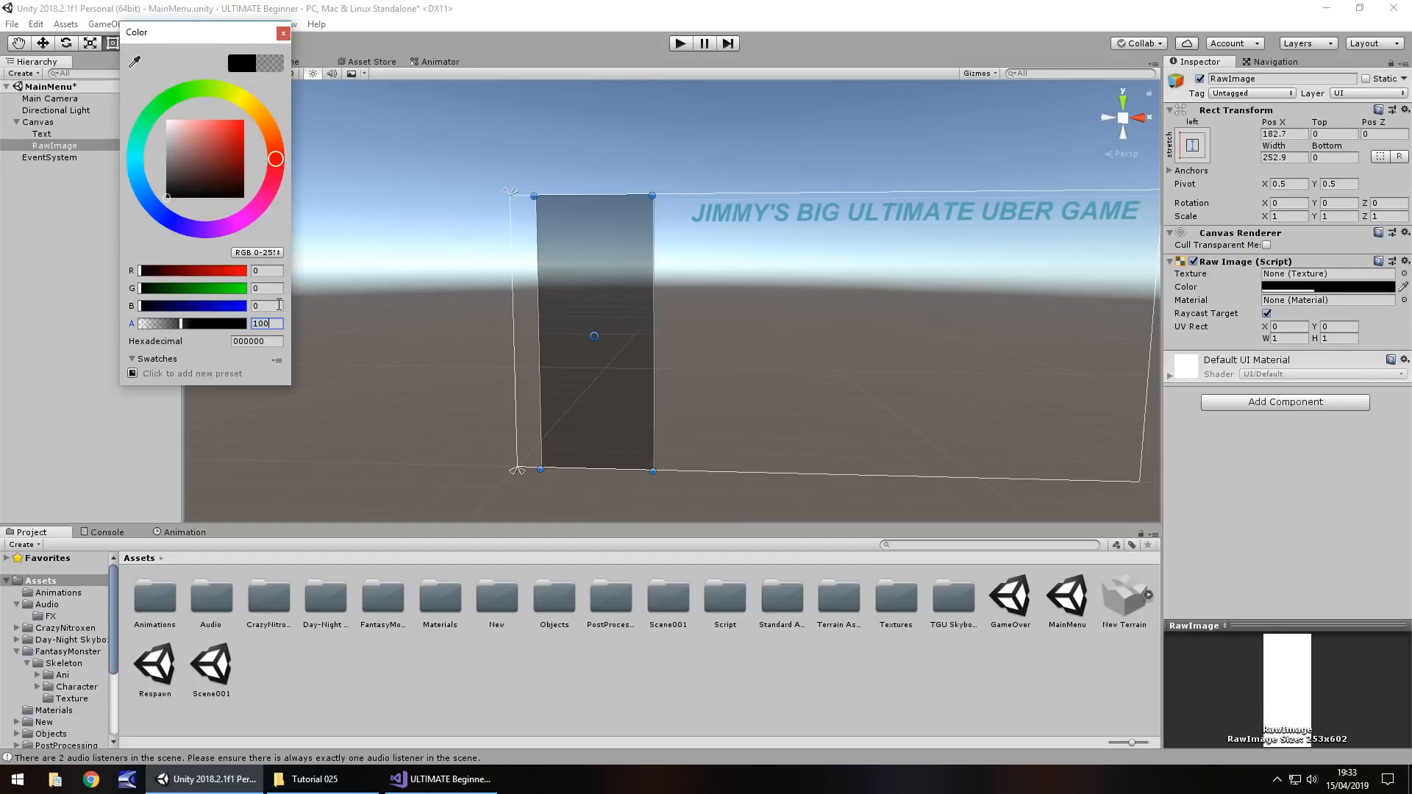
click(413, 296)
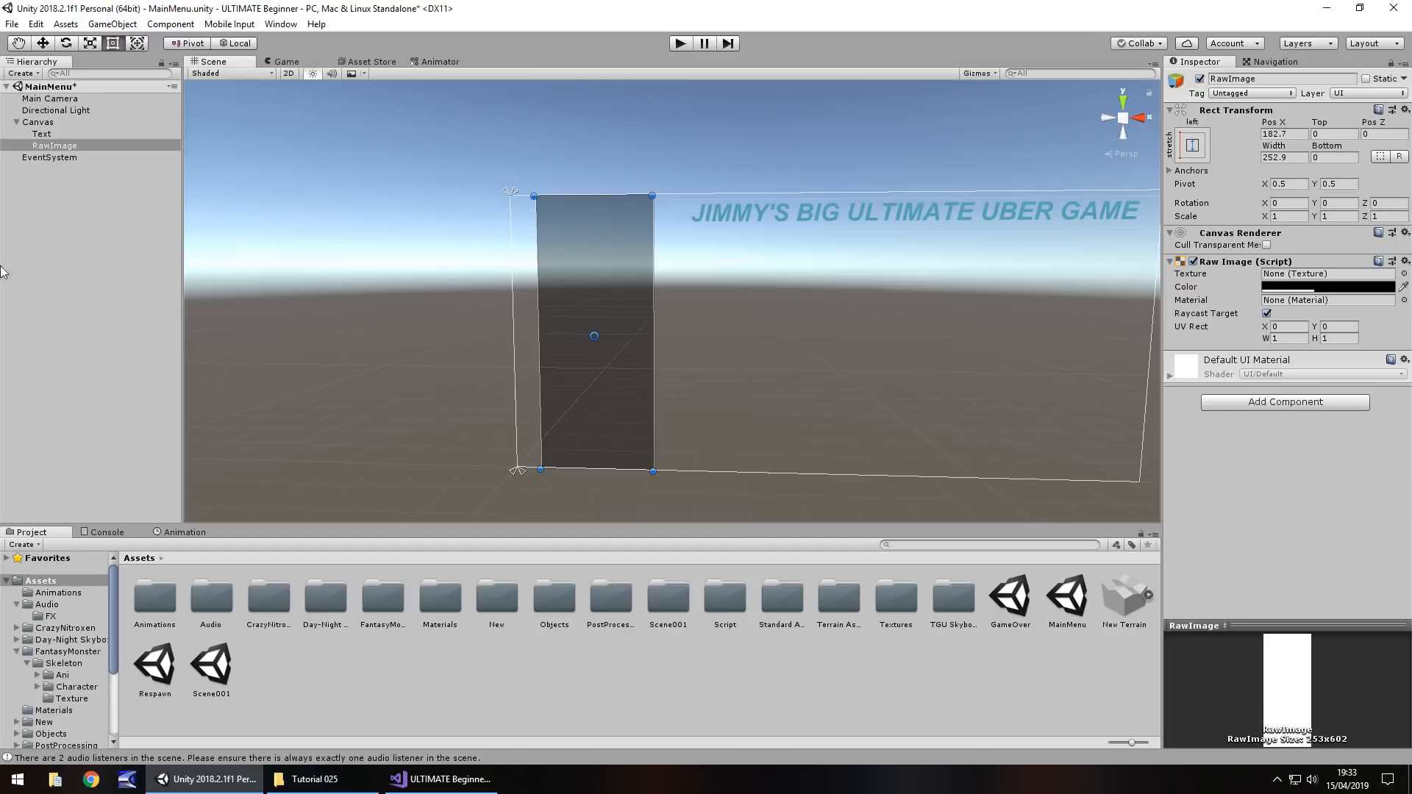
- Duplicate the RawImage column, move the copy down over the canvas's lower edge and widen it to the full canvas width of 1328
click(58, 145)
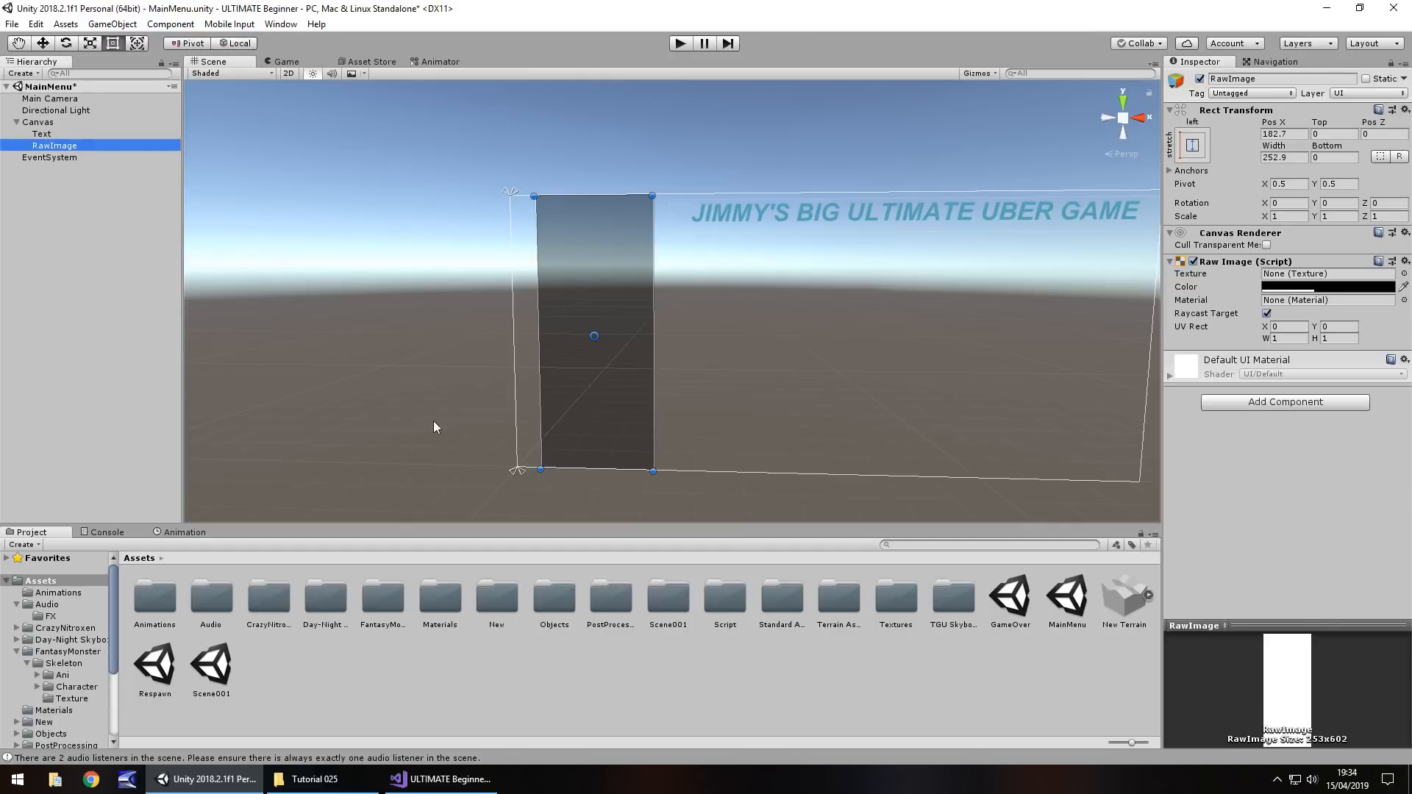
key(ctrl+d)
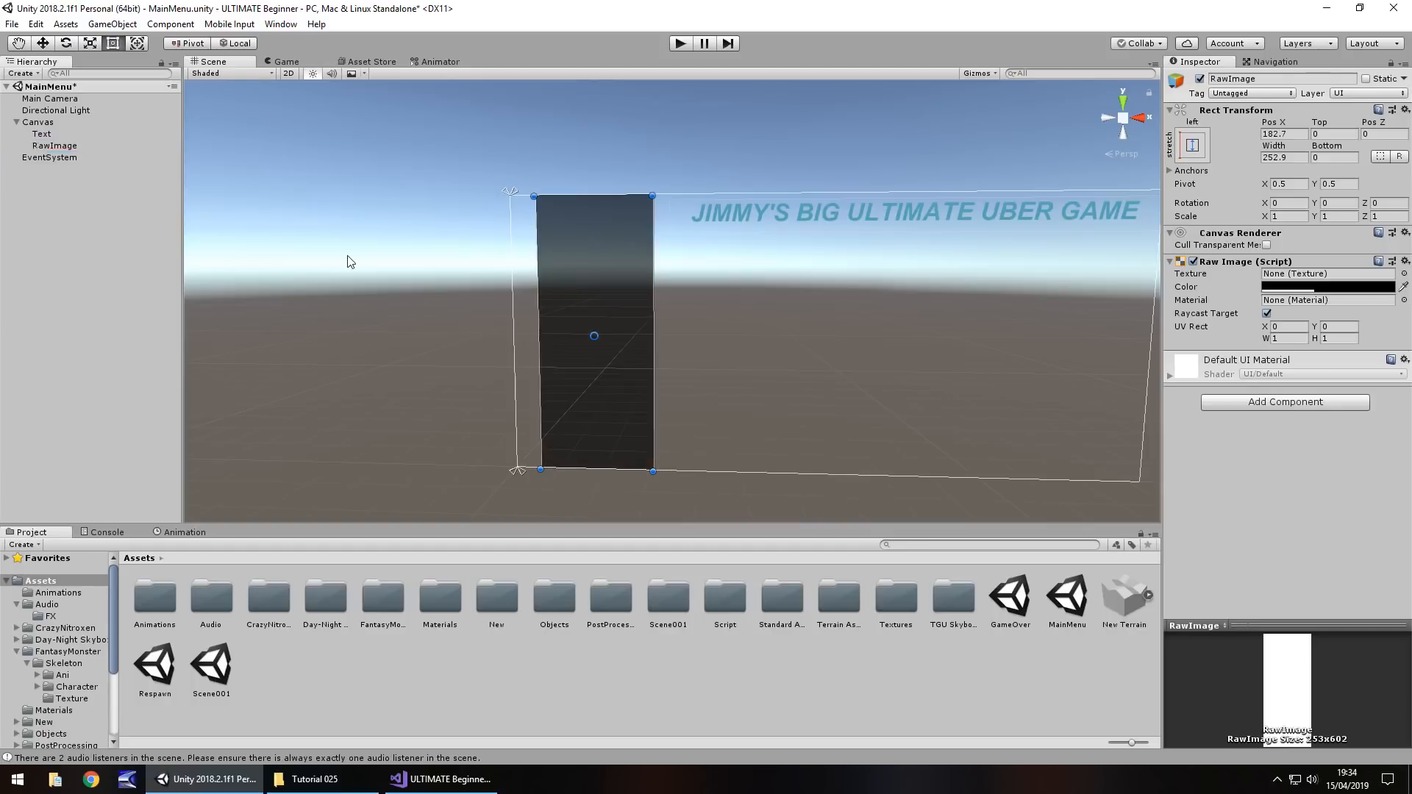
drag(593, 255, 572, 452)
scroll(382, 390, down, 1)
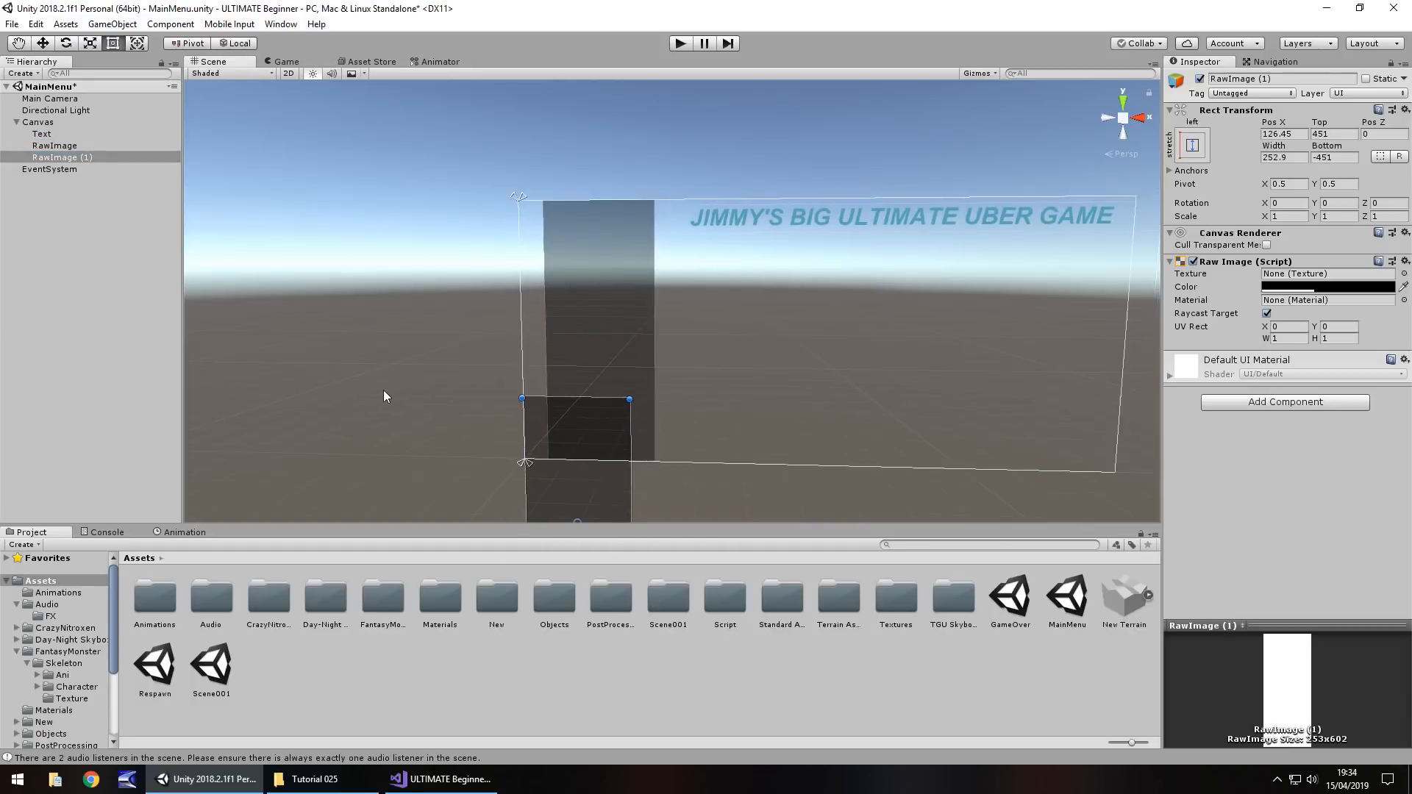
drag(631, 503, 1110, 500)
- Anchor the duplicated panel to the bottom with horizontal stretch and reduce it to a bar about 74.4 high at Y 92
click(1193, 145)
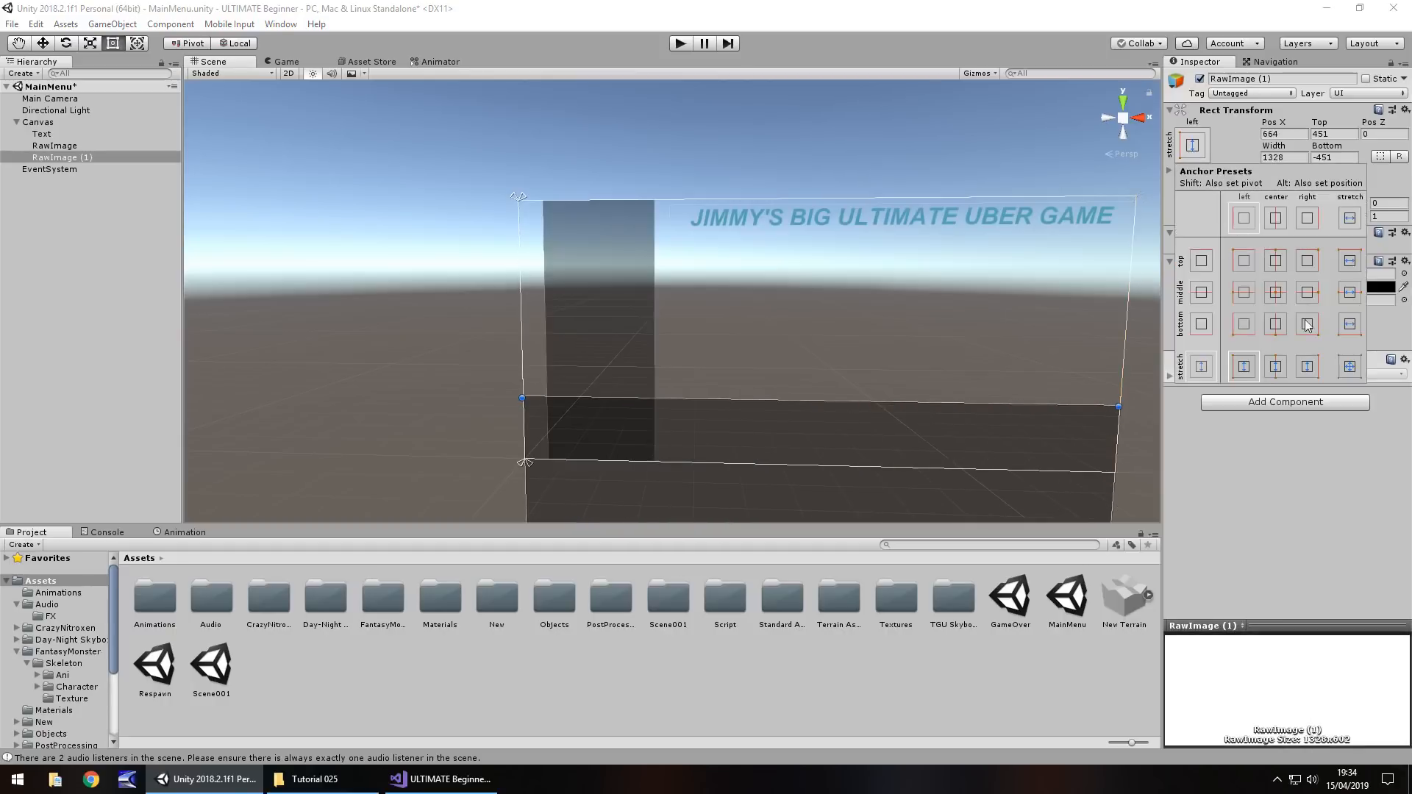
click(1350, 324)
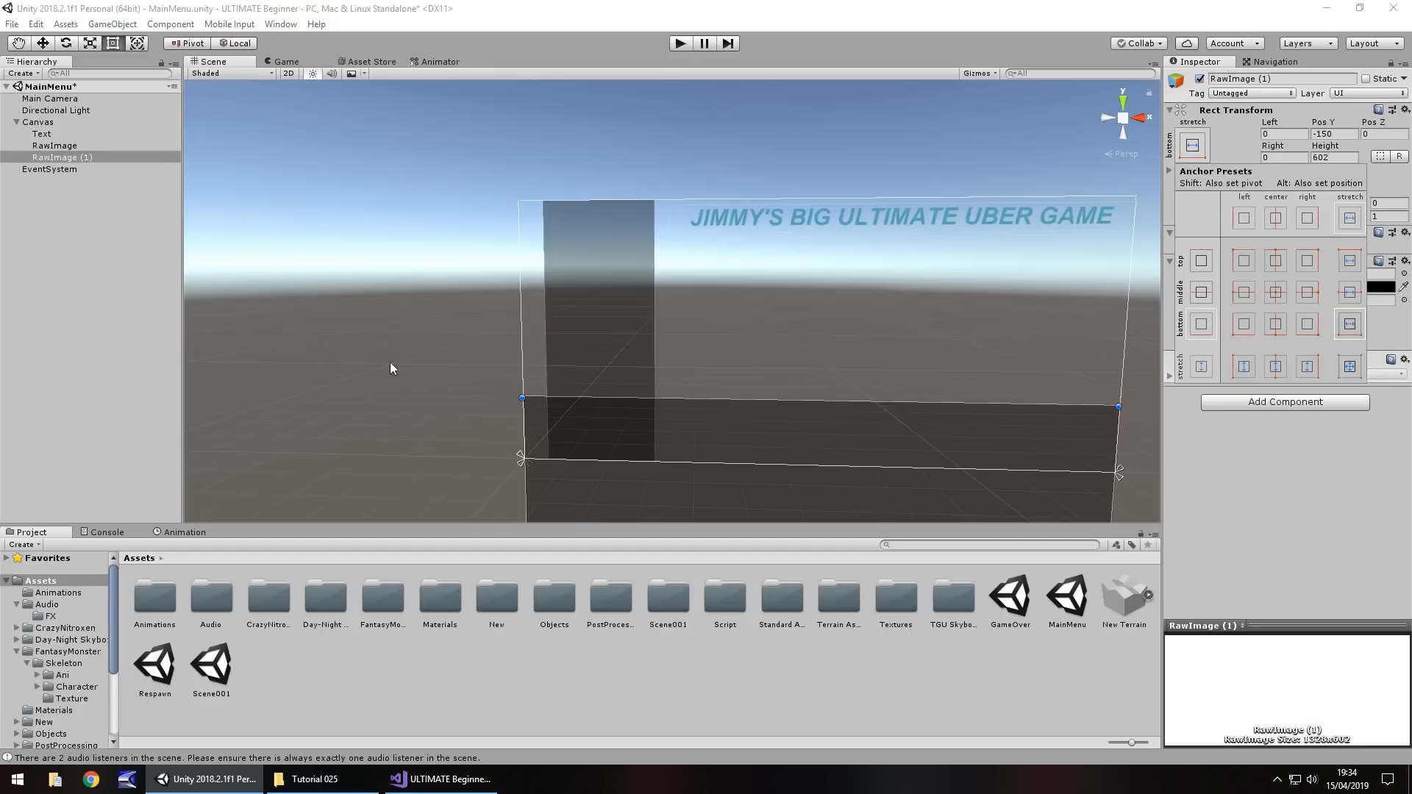
click(258, 224)
right_drag(415, 248, 450, 341)
drag(683, 419, 643, 241)
right_drag(725, 372, 737, 341)
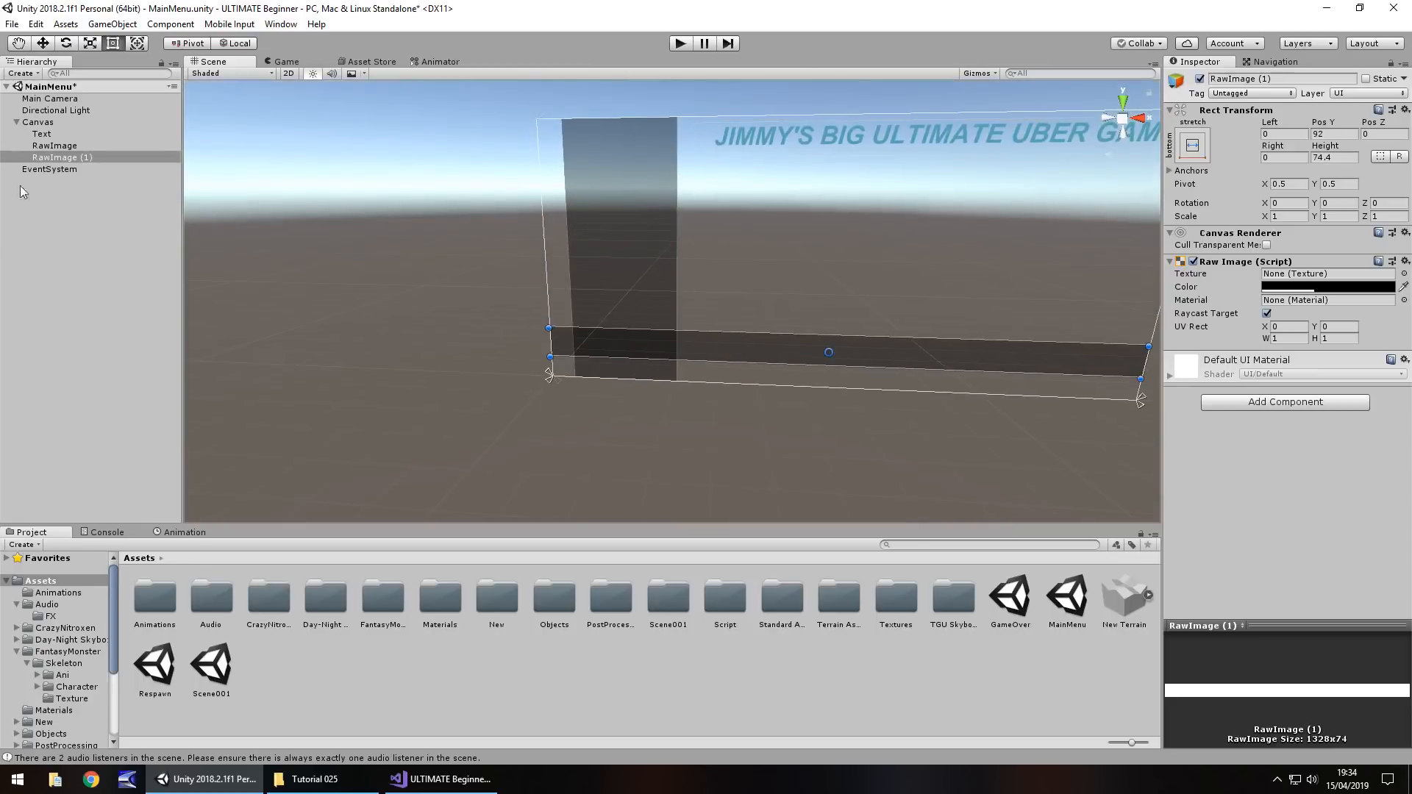
- Add a UI Text object and make it a child of RawImage (1)
click(114, 25)
mouse_move(138, 172)
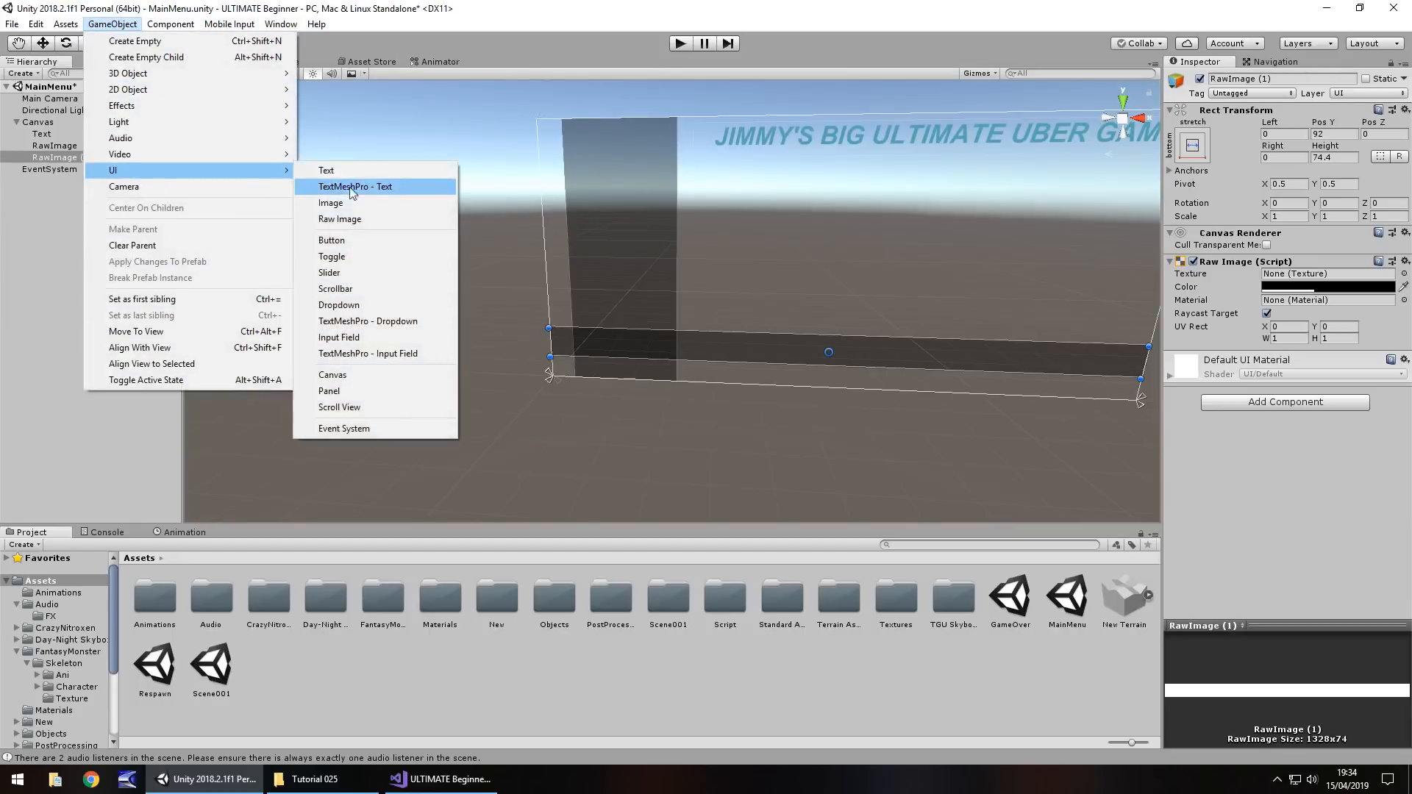
click(365, 169)
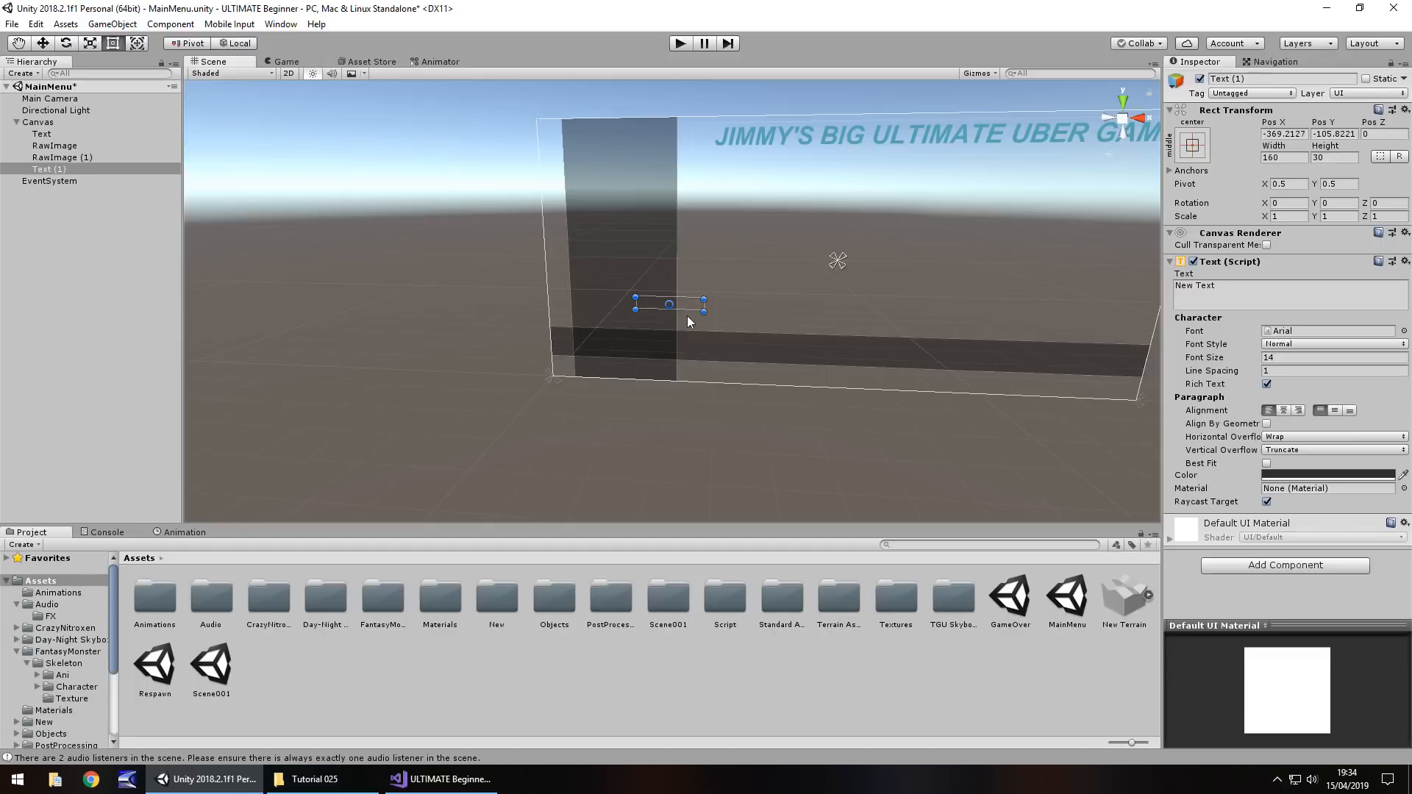
drag(53, 165, 73, 157)
- Rename RawImage (1) as BottomInfoBar
click(64, 158)
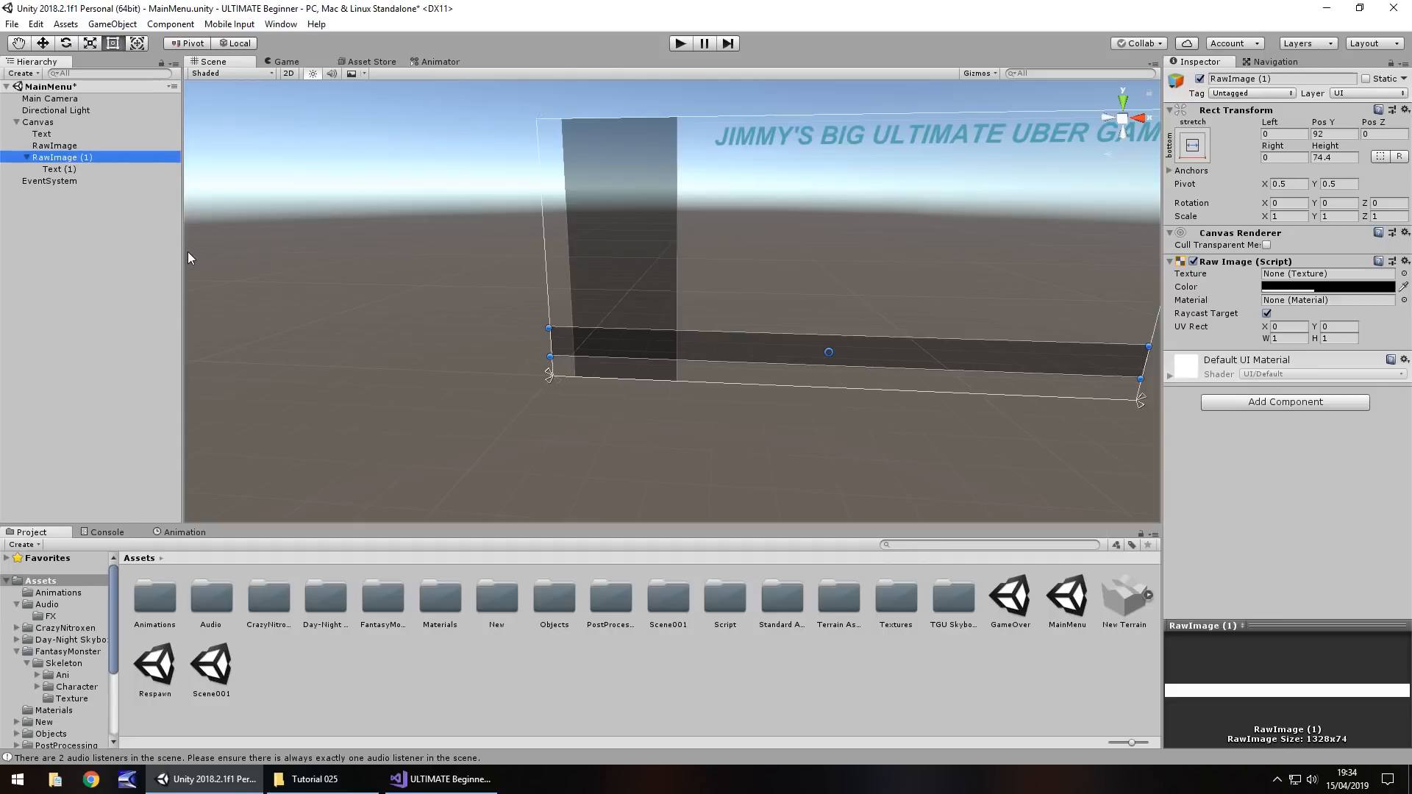
key(F2)
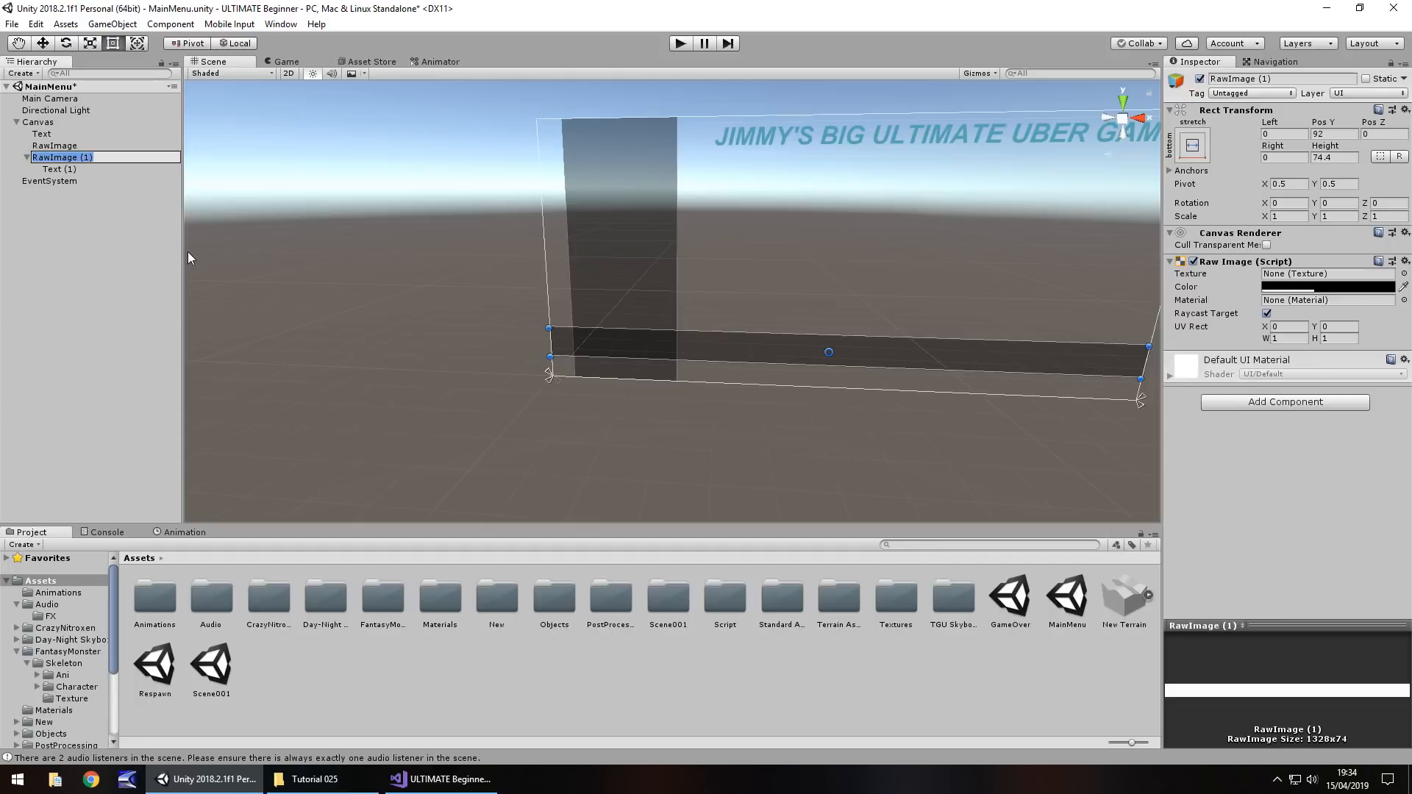
text(BottomInfoBar)
key(Return)
- Rename the Text (1) object under BottomInfoBar as InfoText
click(59, 177)
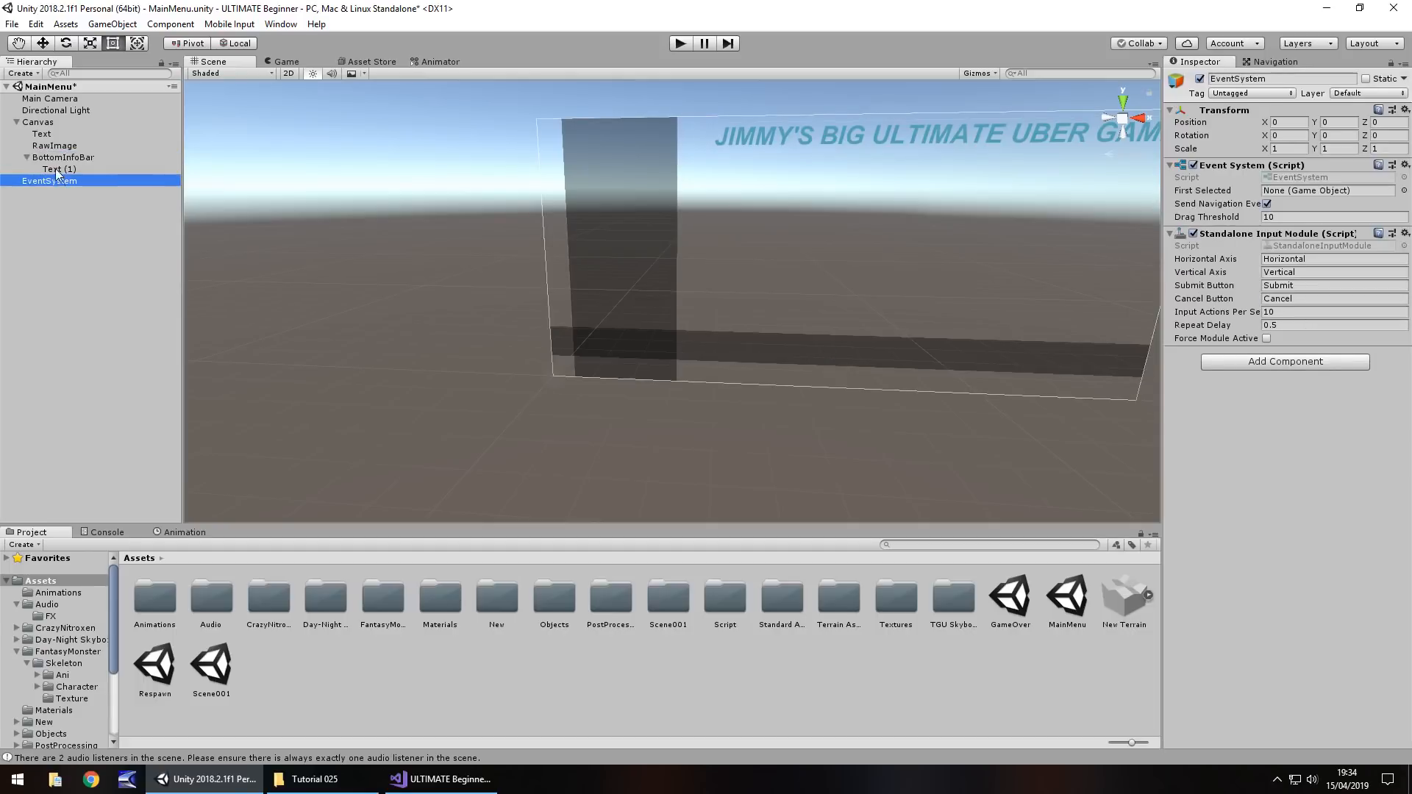
click(55, 169)
key(F2)
text(Inf)
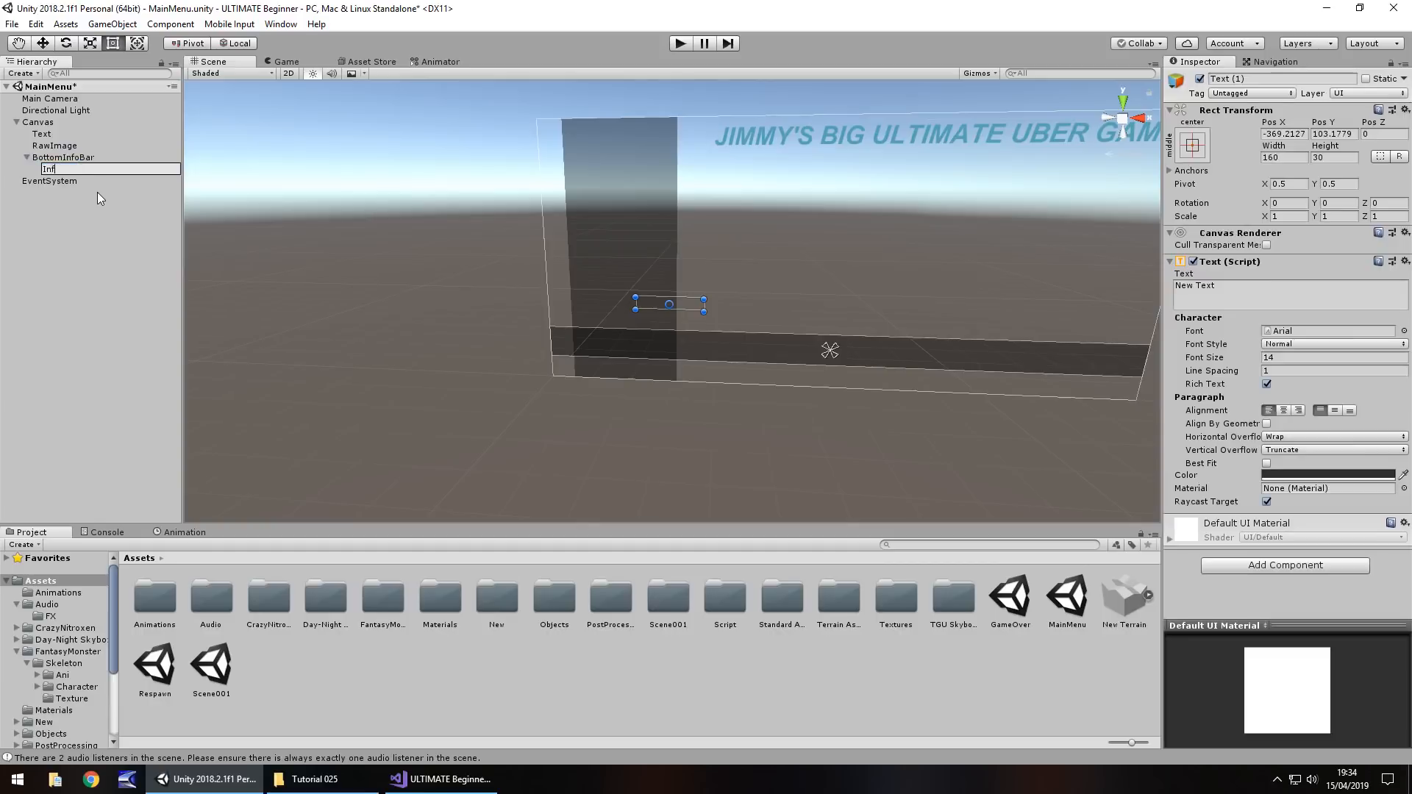
text(oText)
key(Return)
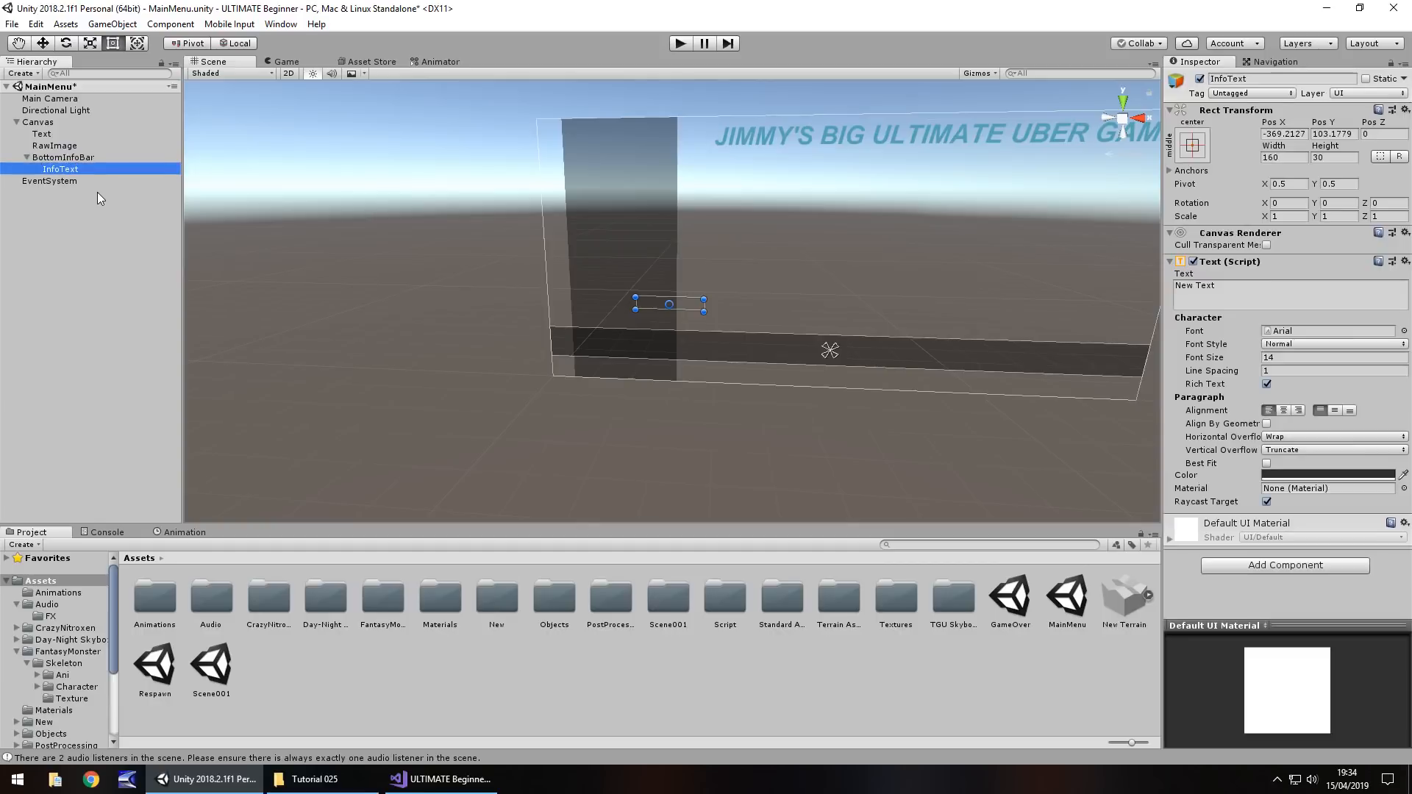
- Move InfoText into the right end of the bottom bar at about X 556, Y 0, and colour its text white
drag(689, 306, 1117, 362)
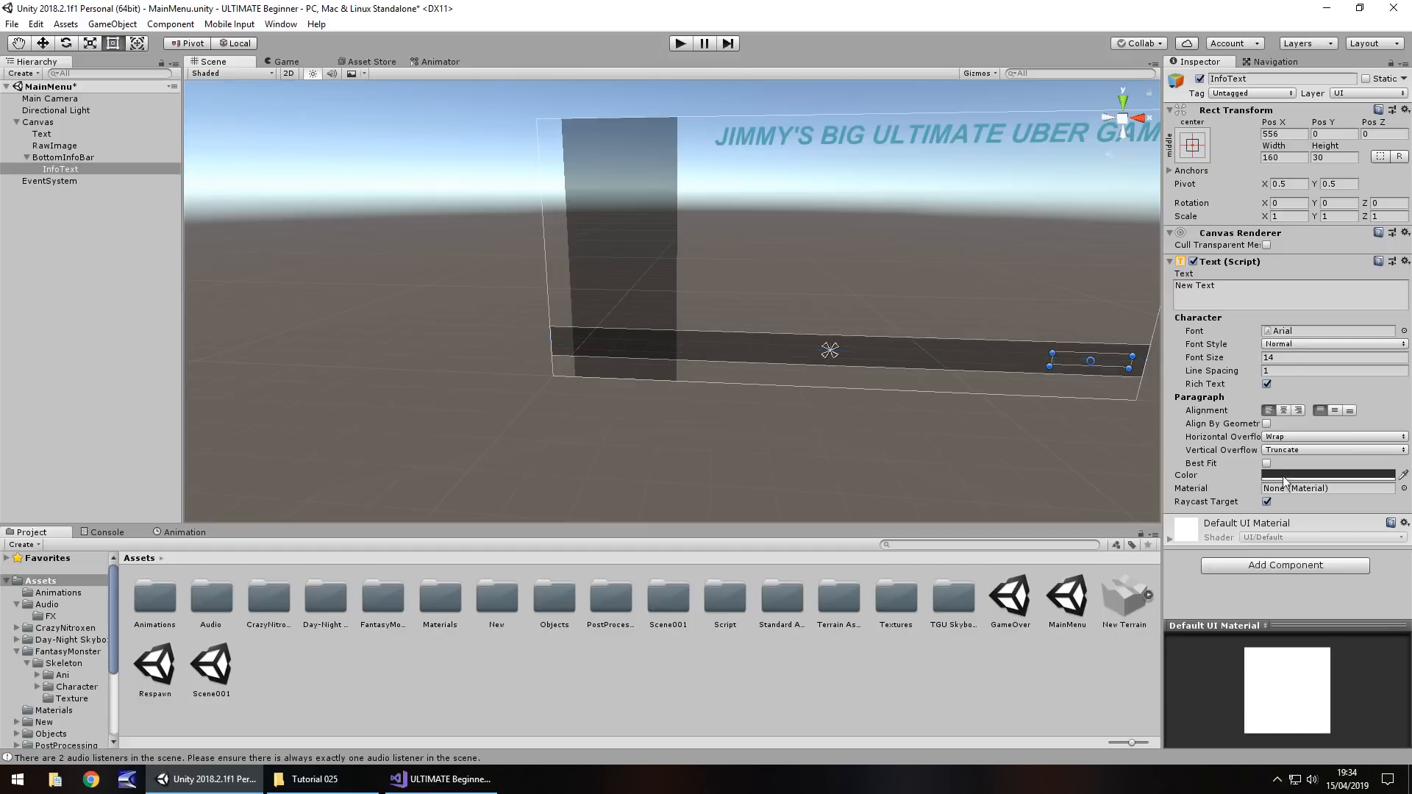
click(1320, 474)
drag(192, 141, 112, 70)
click(283, 33)
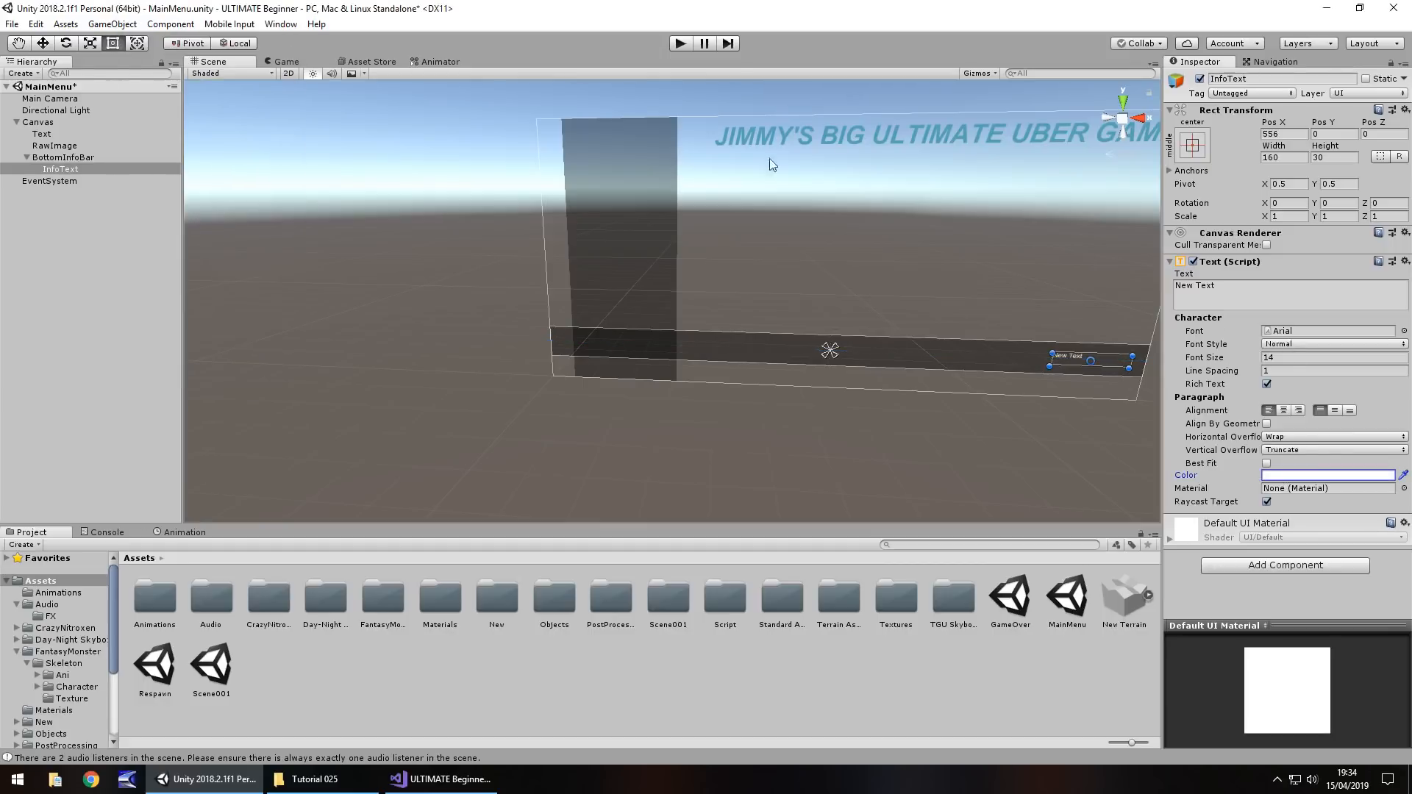
- Set InfoText's font size to 24 and enlarge its box to about 395 by 36, reaching the bar's right end
click(1303, 357)
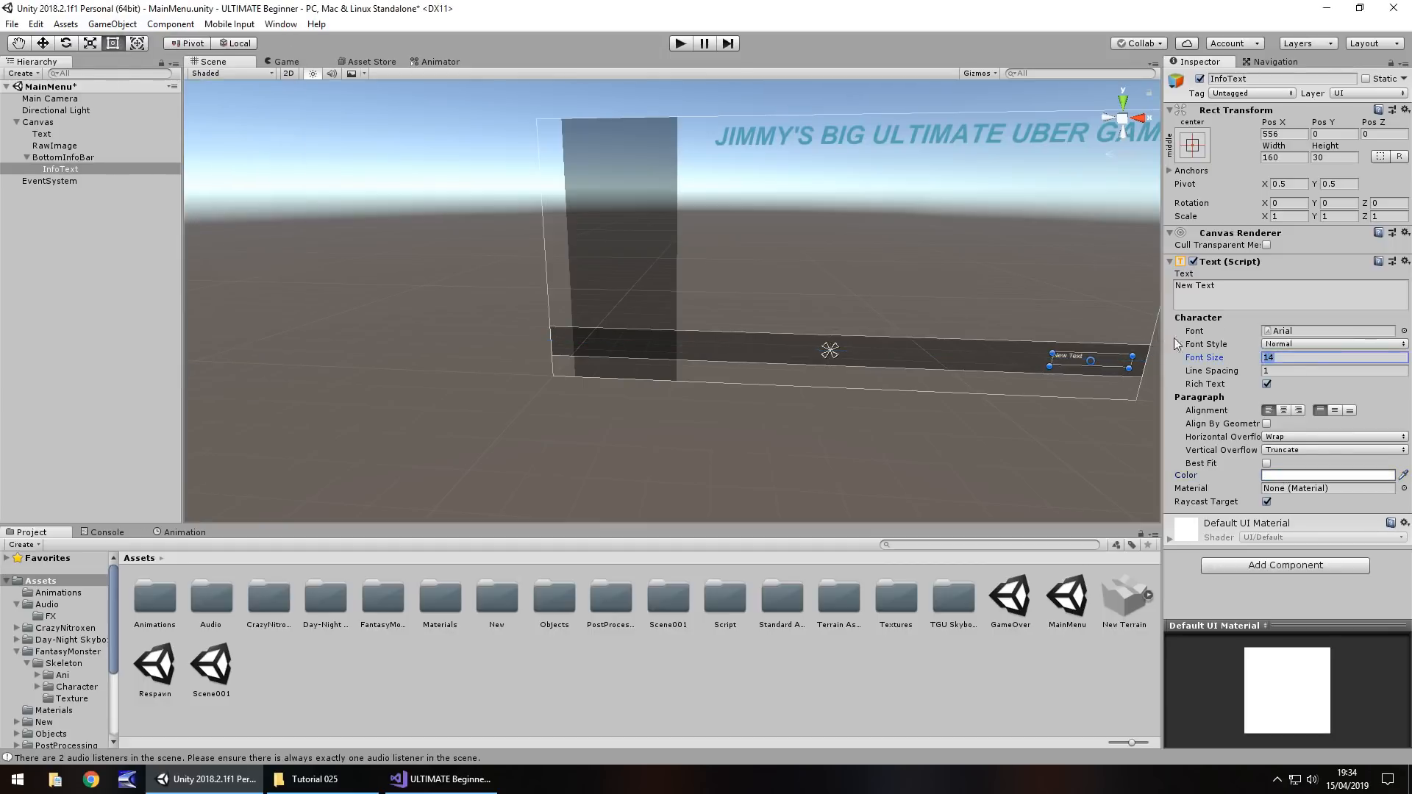
text(24)
drag(1050, 366, 982, 367)
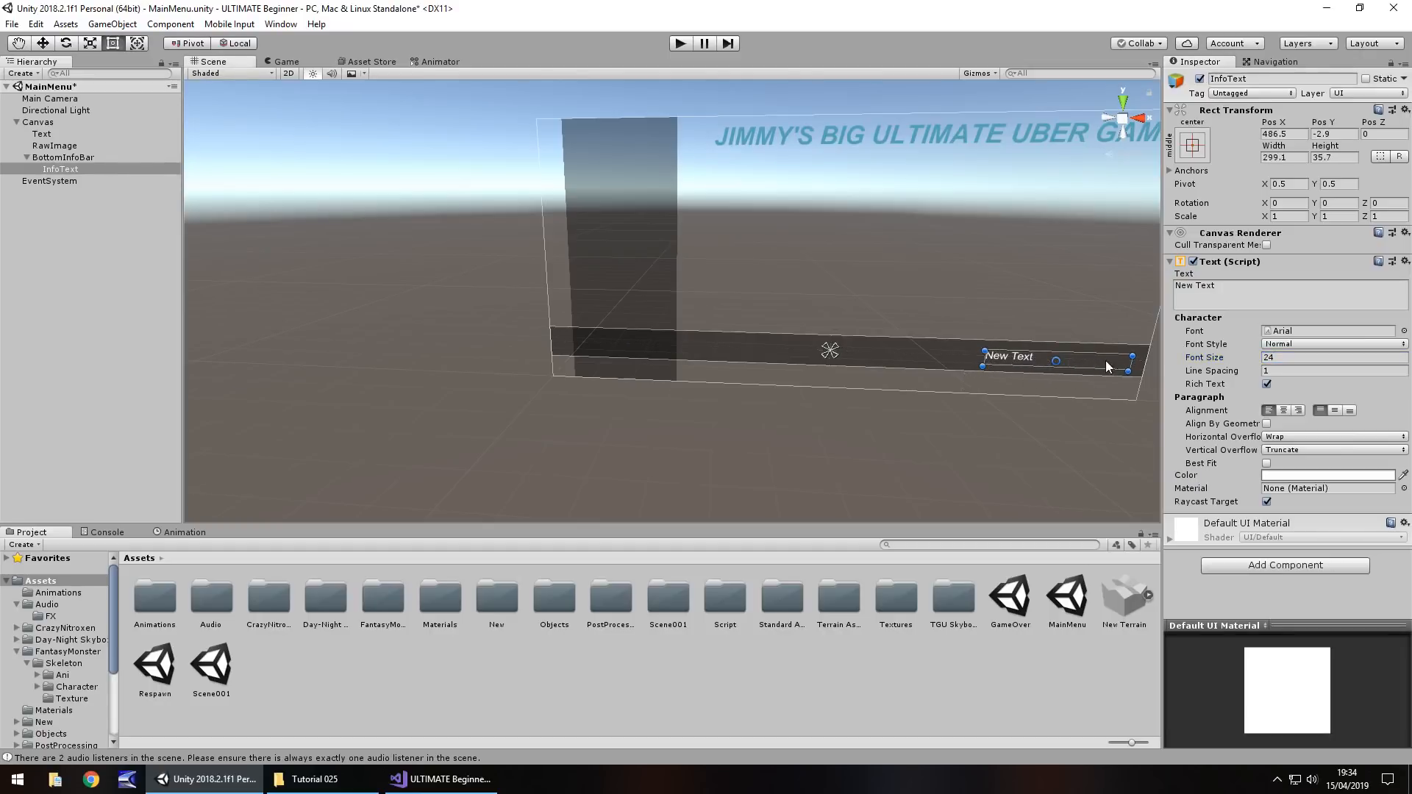
drag(1105, 360, 1139, 356)
- Change InfoText's wording to "Version 1.0 - Apr05-2019" and align it to the right
click(1250, 283)
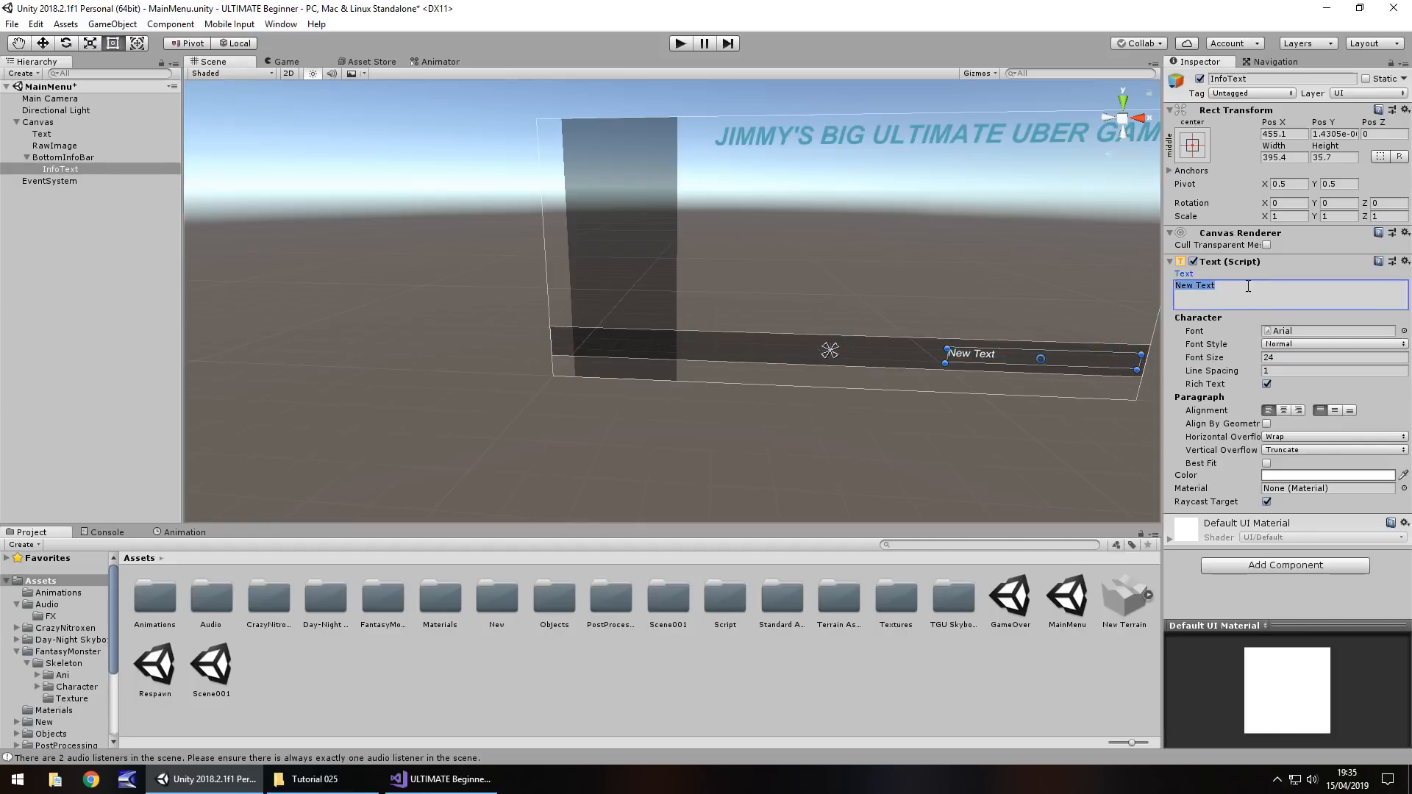
text(Version 1.0 - Apr)
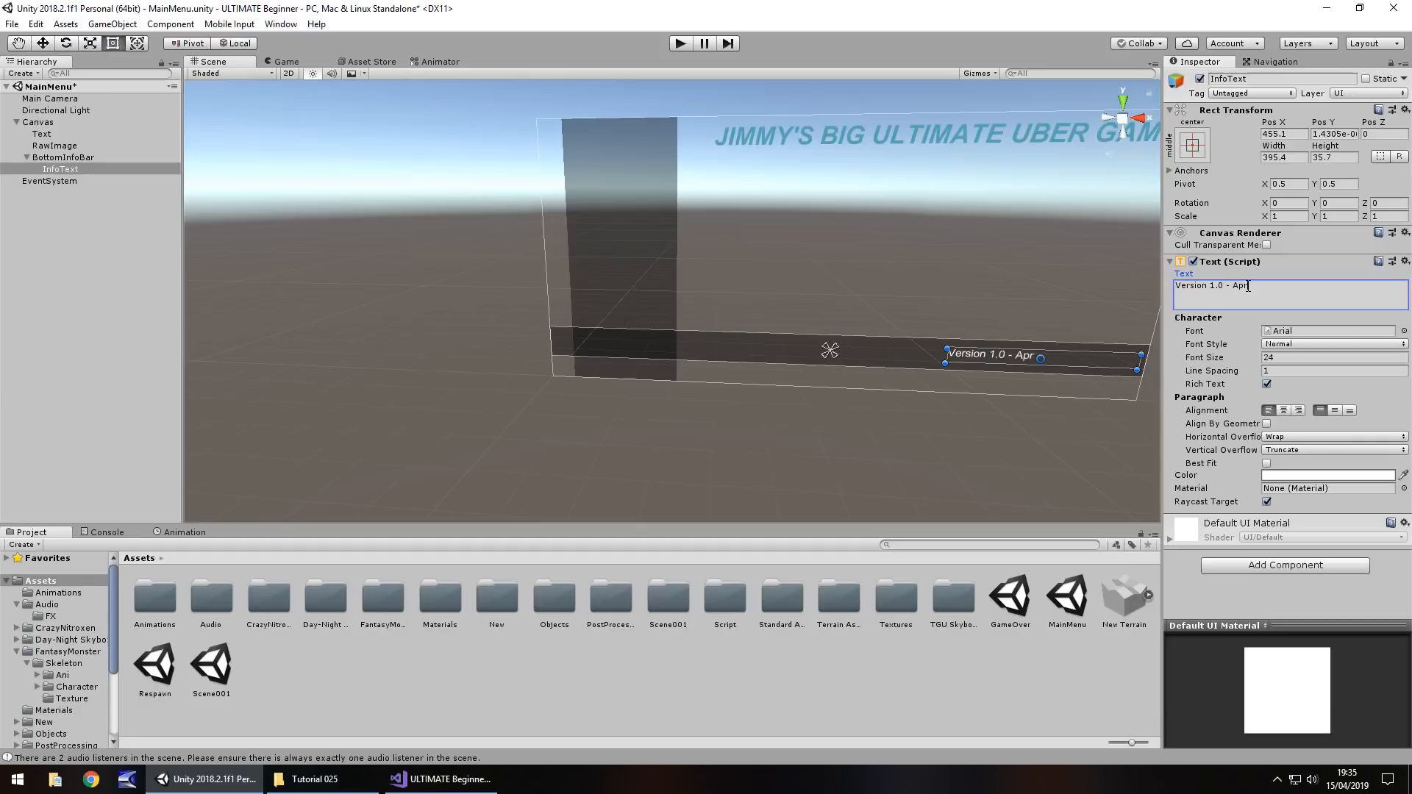
text(05-2019)
click(1299, 410)
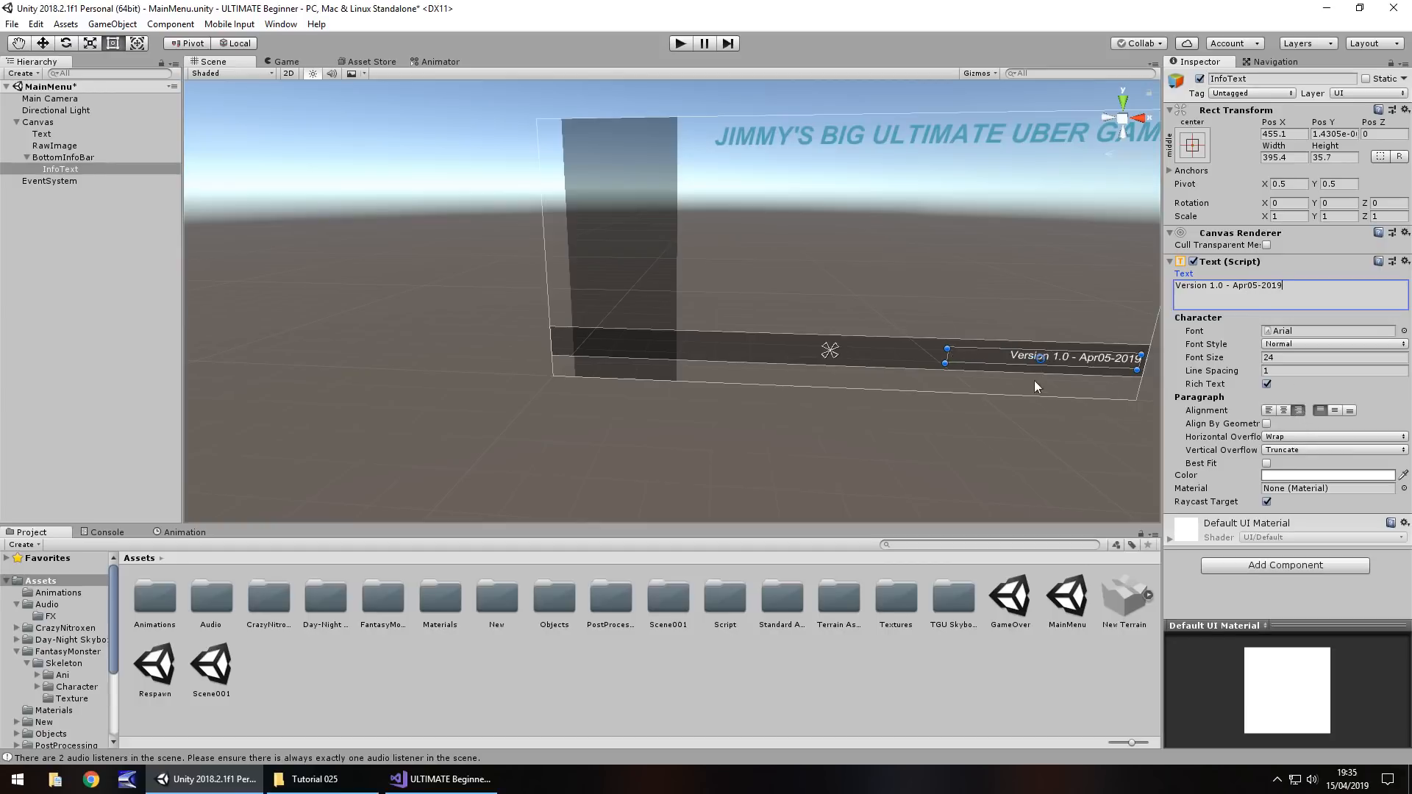
click(924, 472)
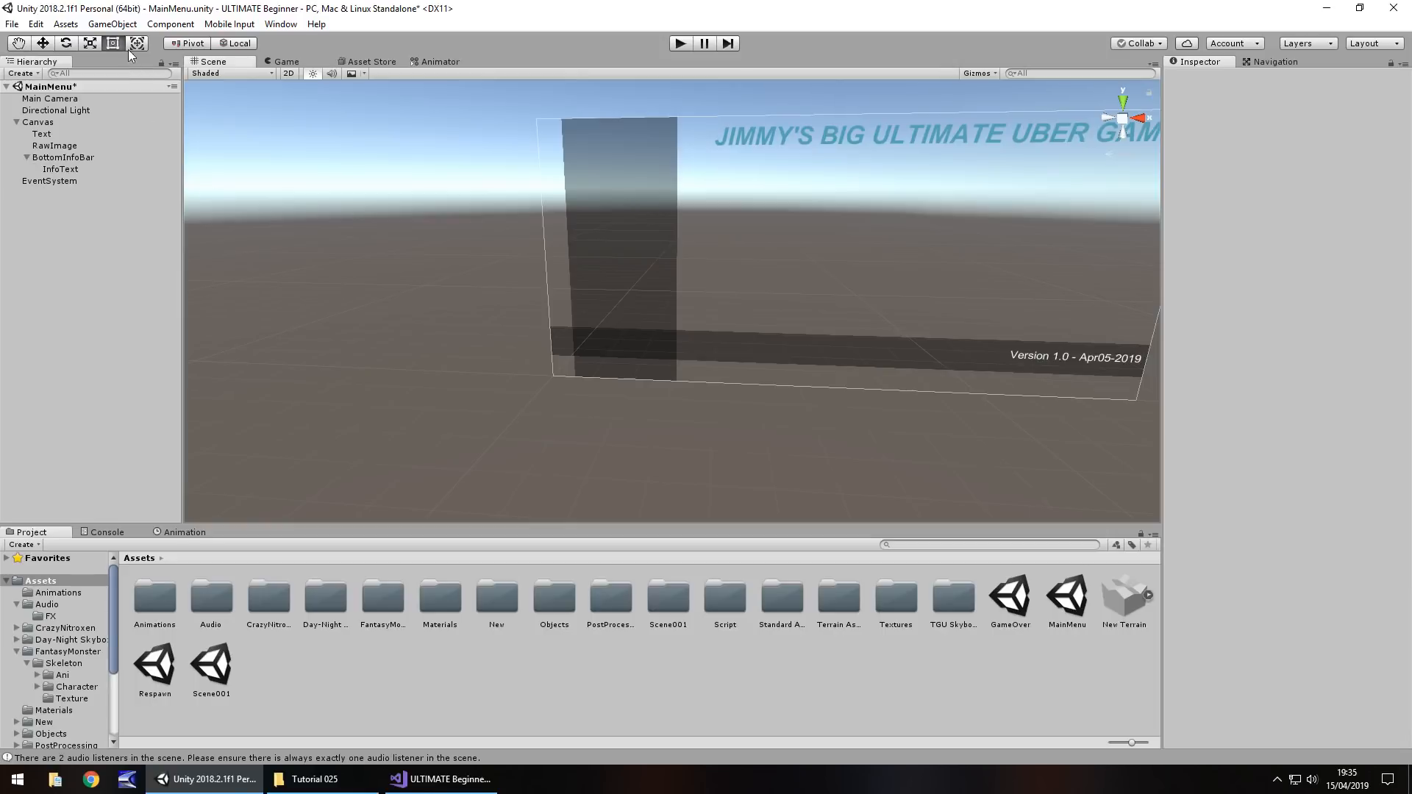
- Add a UI Button, place it in the upper part of the side panel at Y 169, and make it a child of RawImage
click(112, 24)
mouse_move(132, 172)
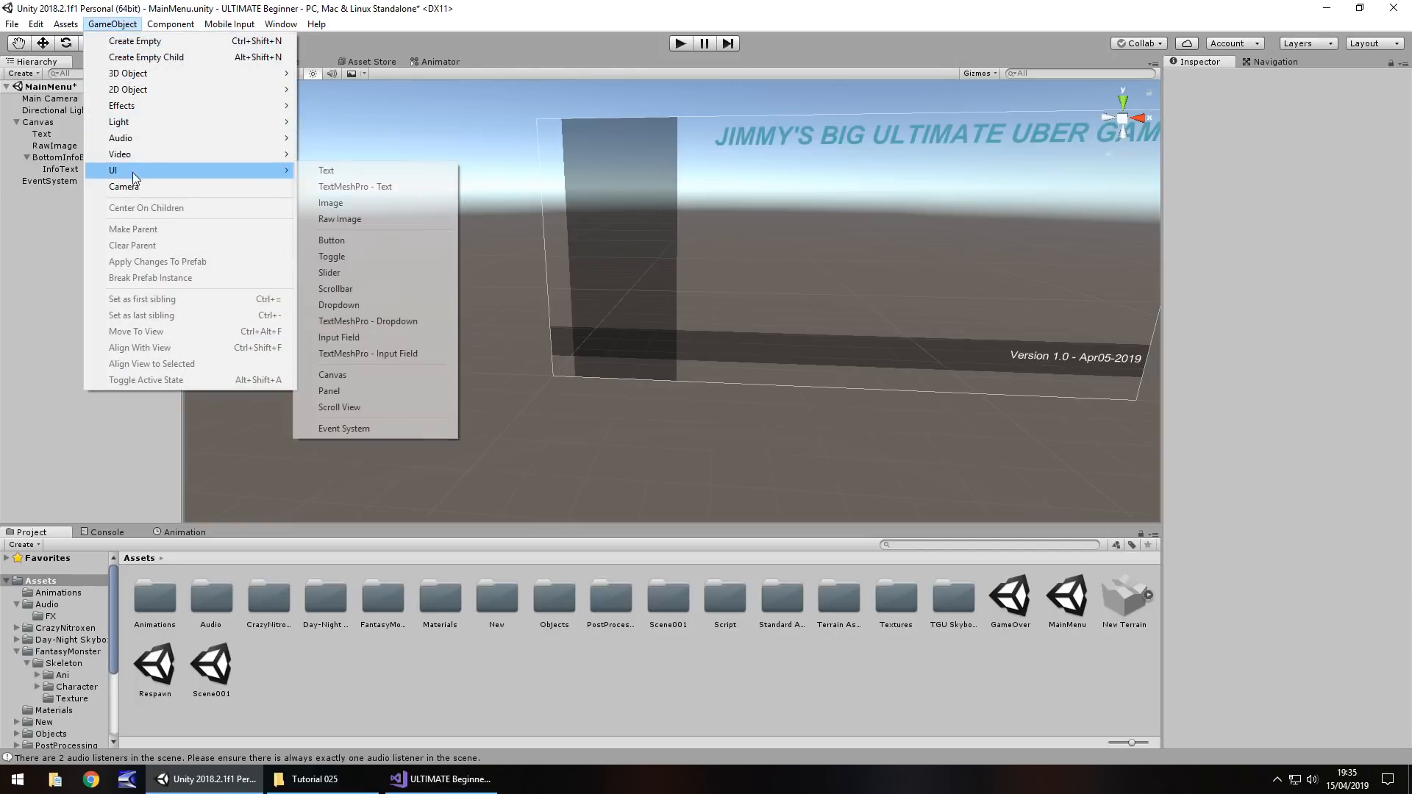
click(360, 241)
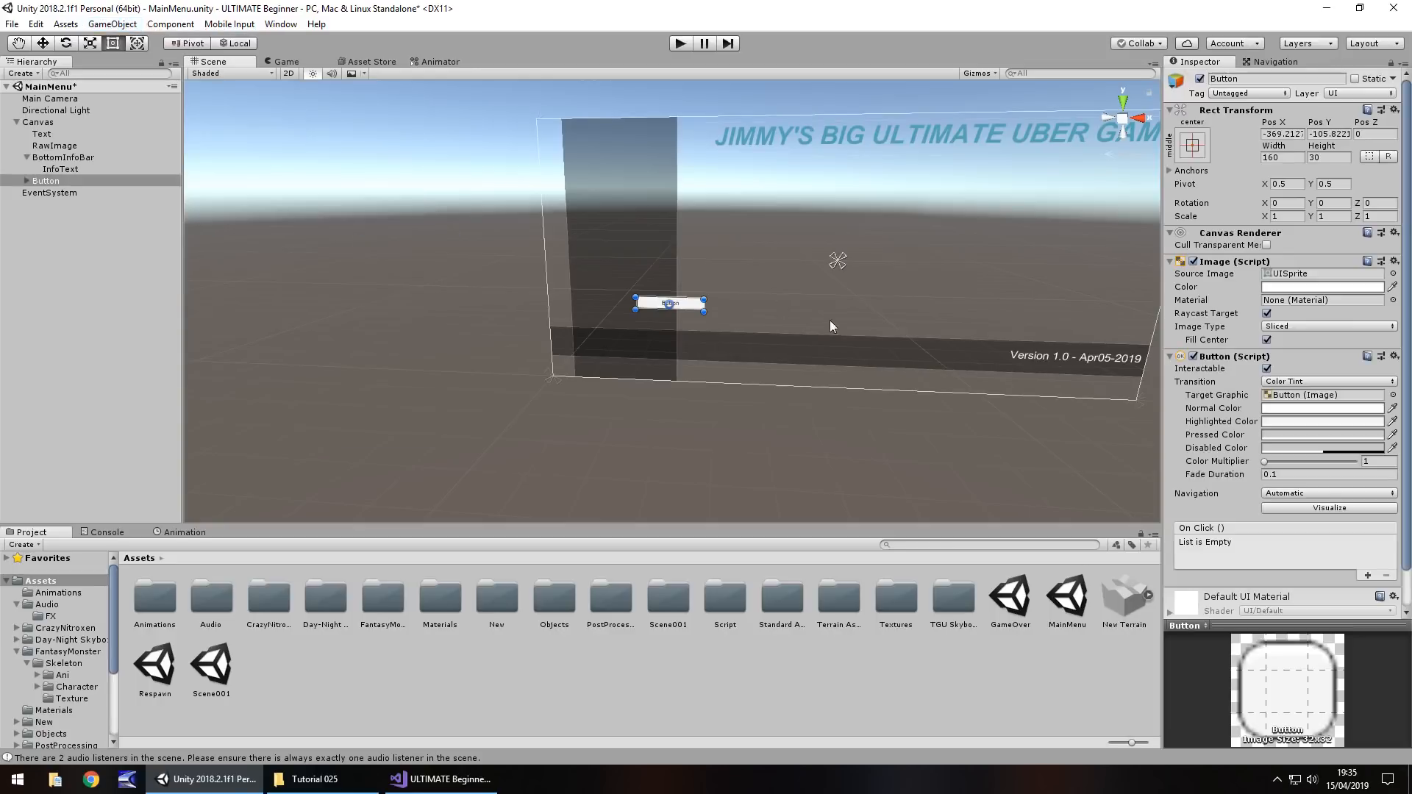
drag(690, 303, 638, 186)
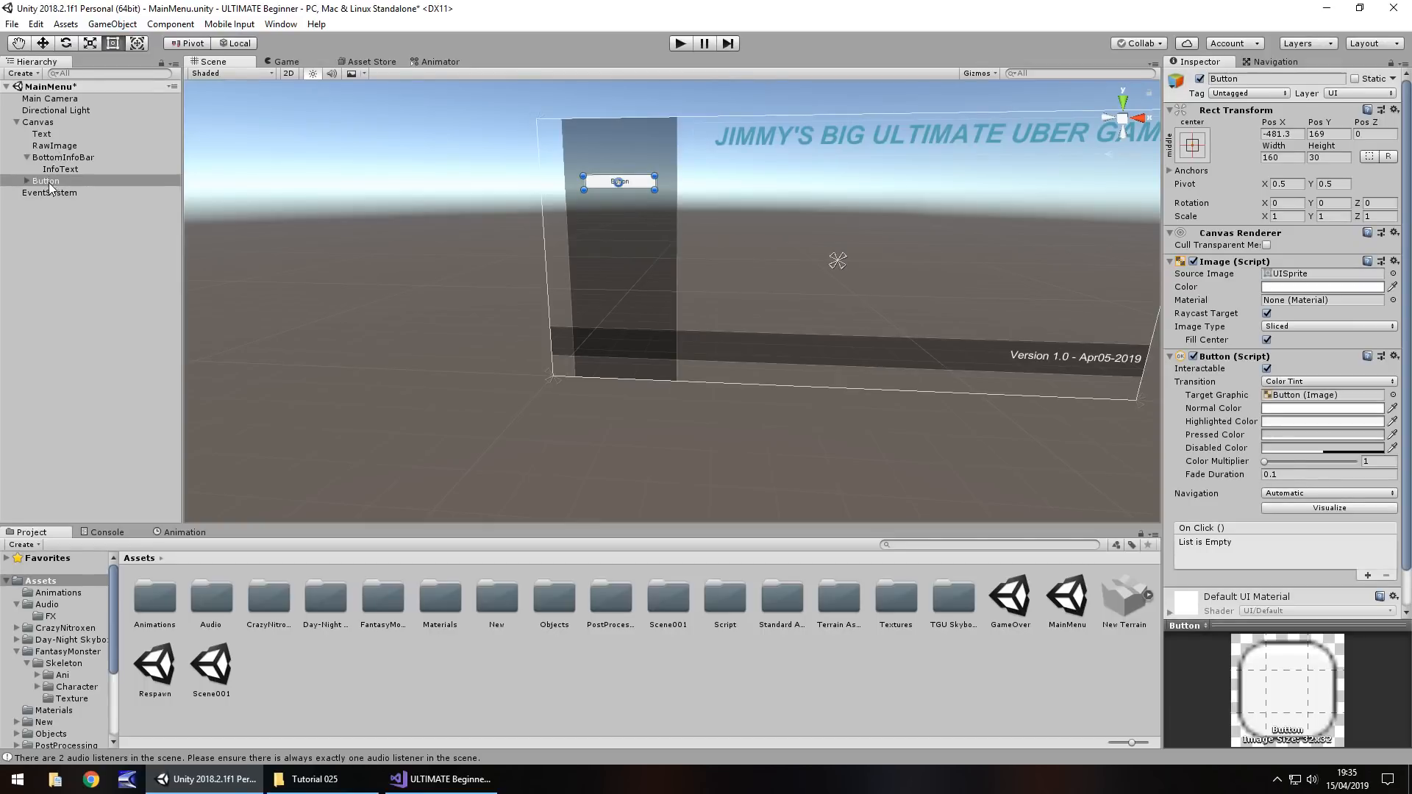
drag(48, 182, 64, 150)
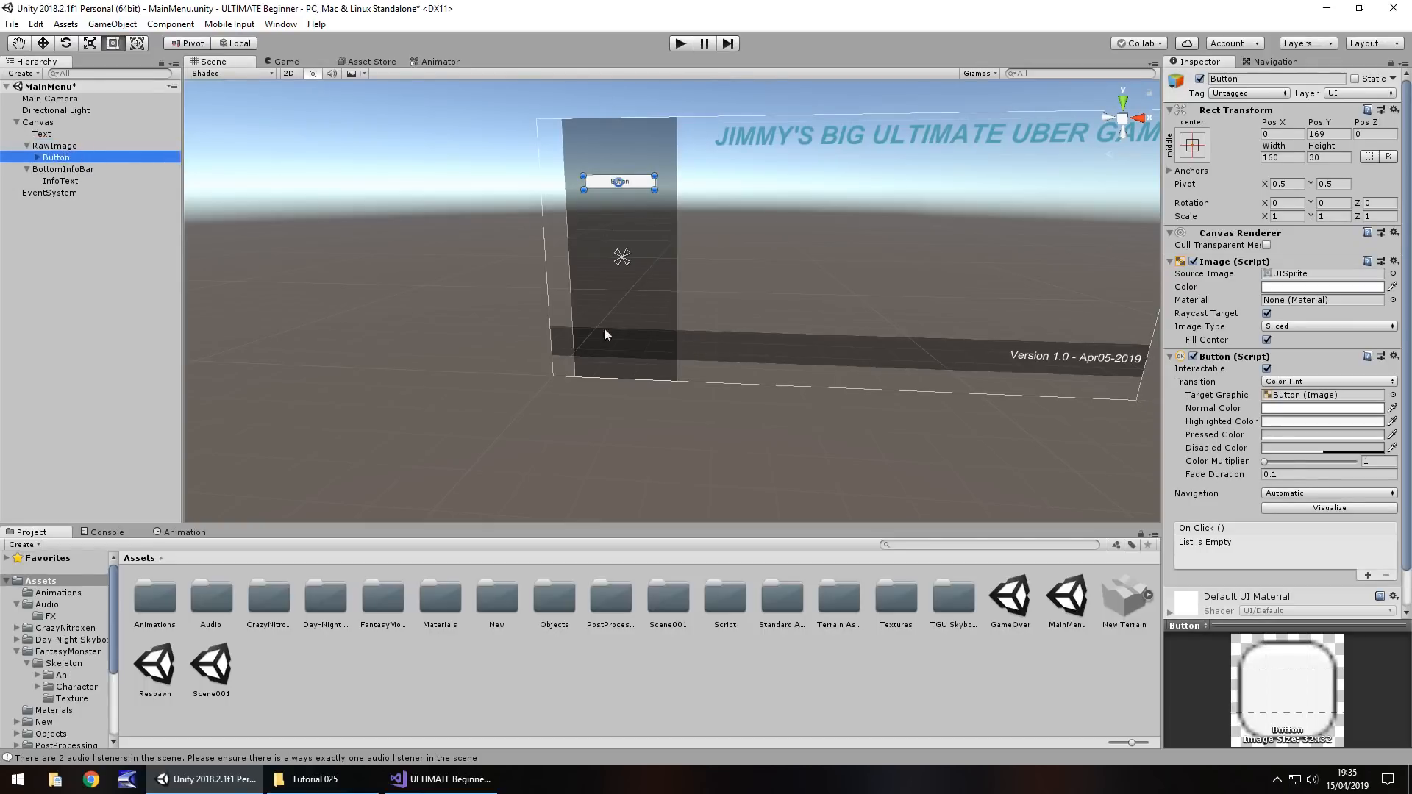
- Rename the side panel's RawImage object as ButtonBar
right_click(59, 146)
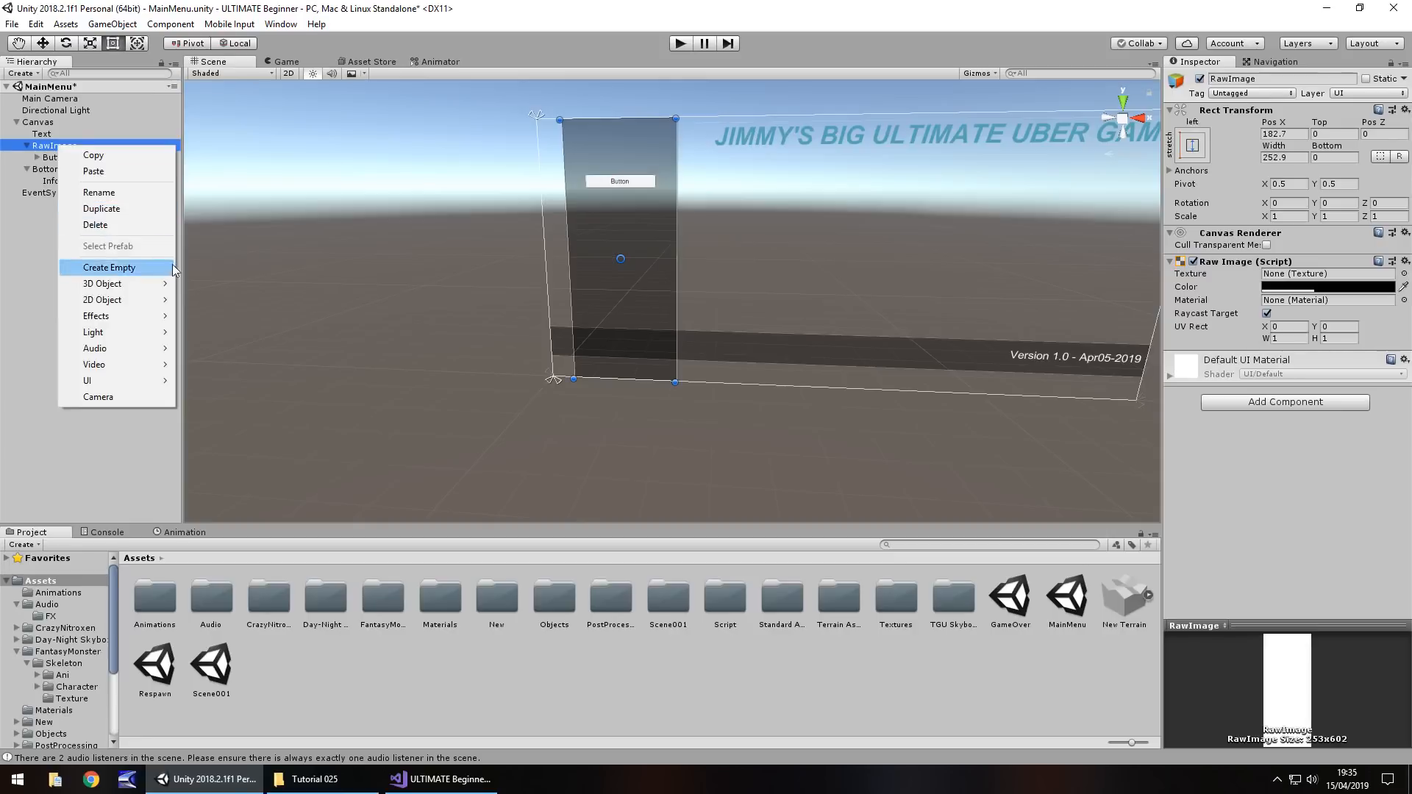
click(105, 192)
text(But)
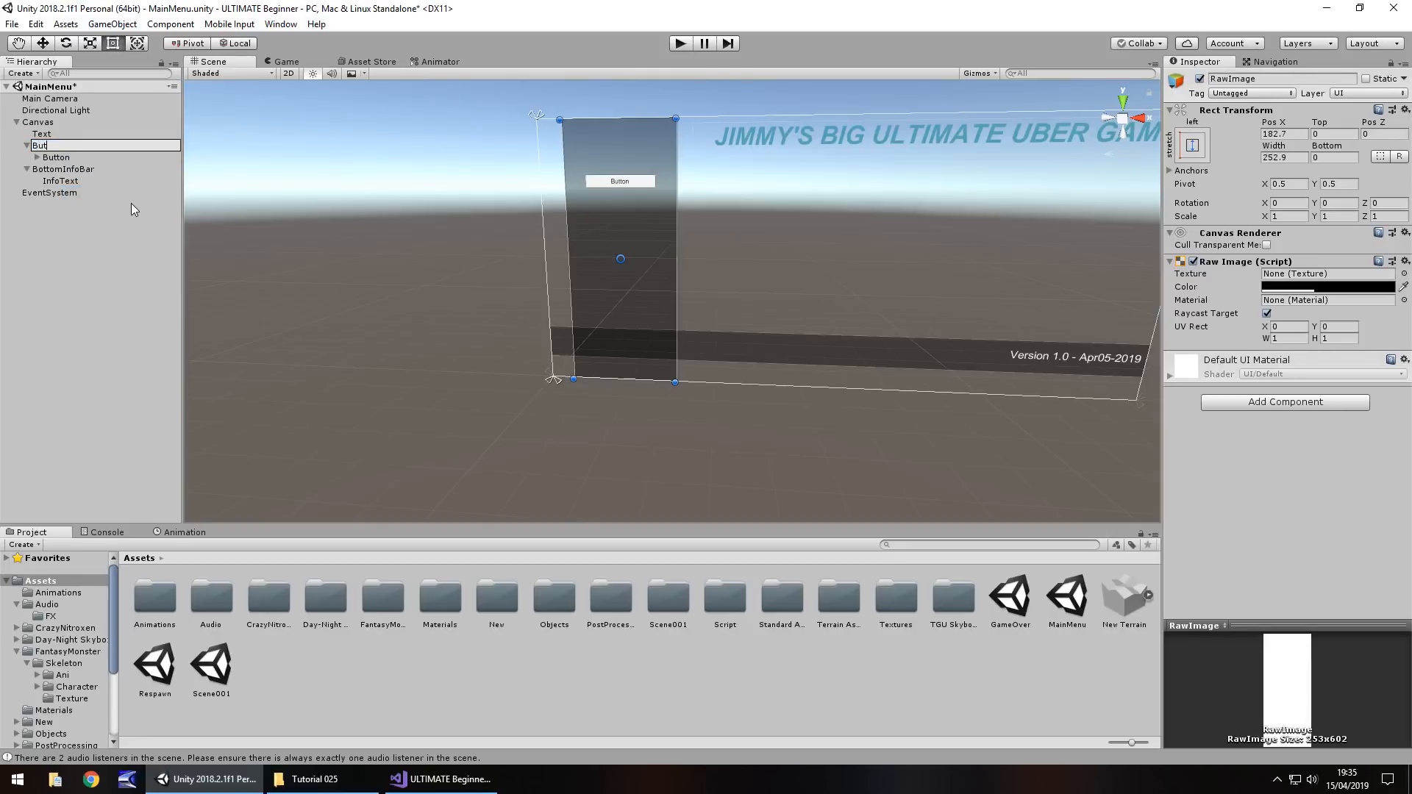
text(tonBar)
key(Return)
- Rename the Button inside ButtonBar as NewGameButton
click(69, 161)
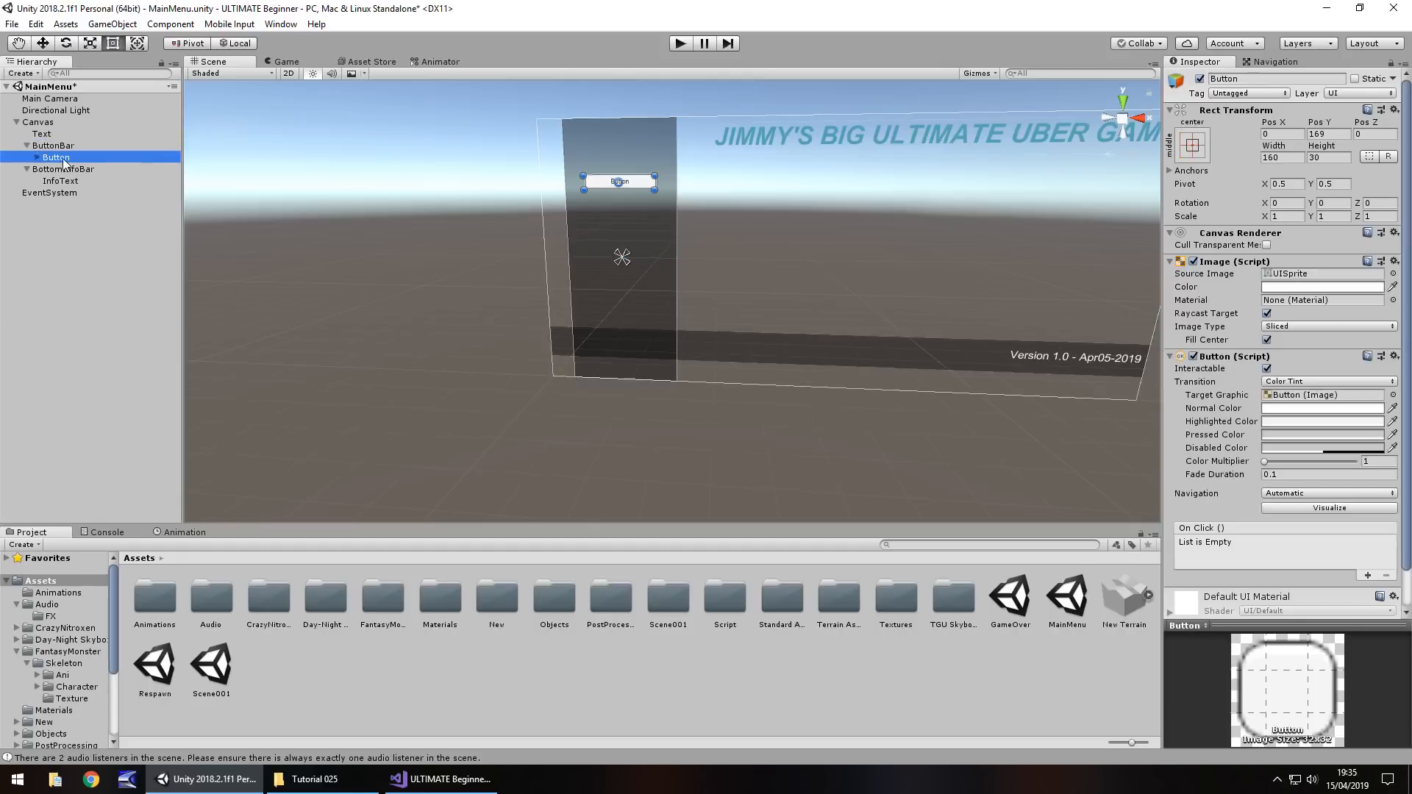
click(64, 159)
text(N)
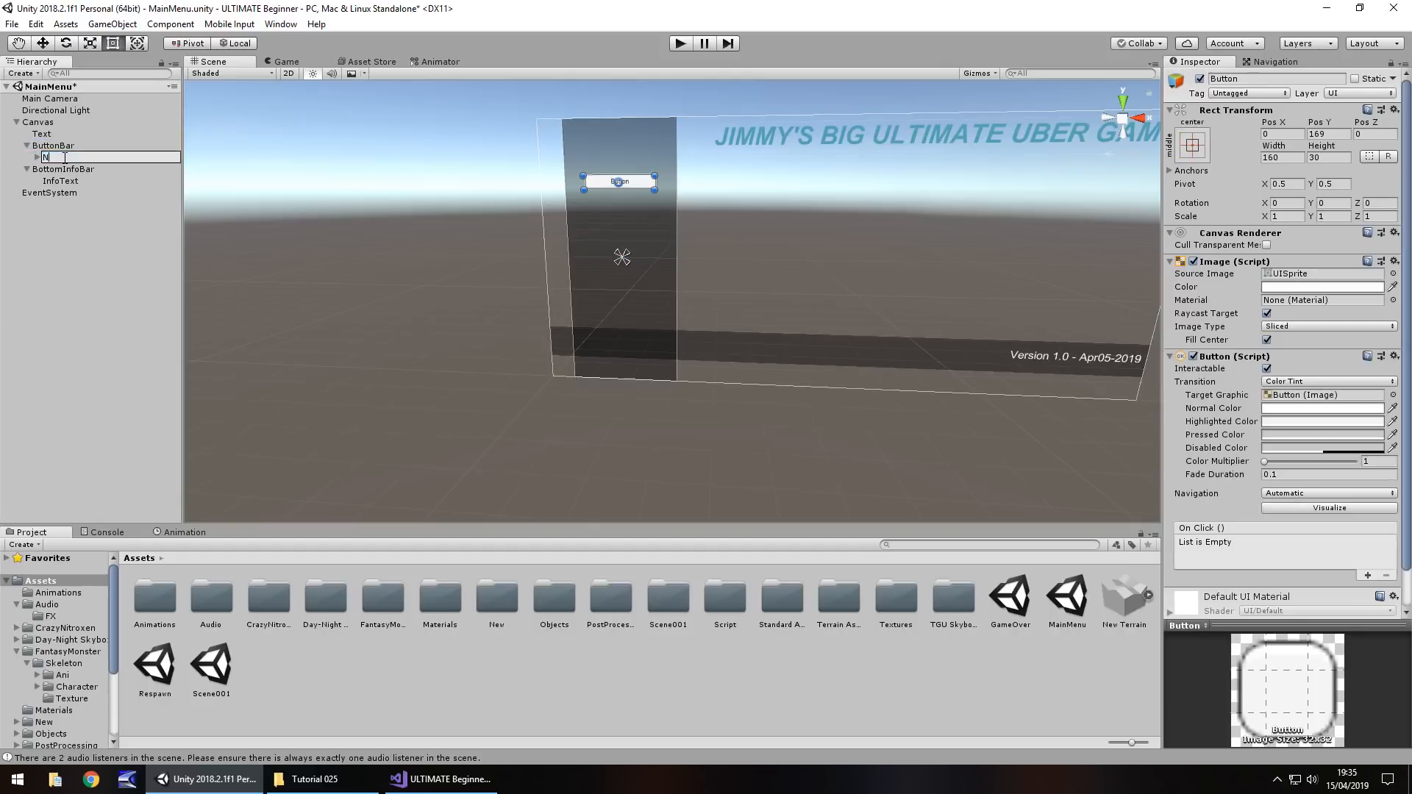
text(ewGameButton)
key(Return)
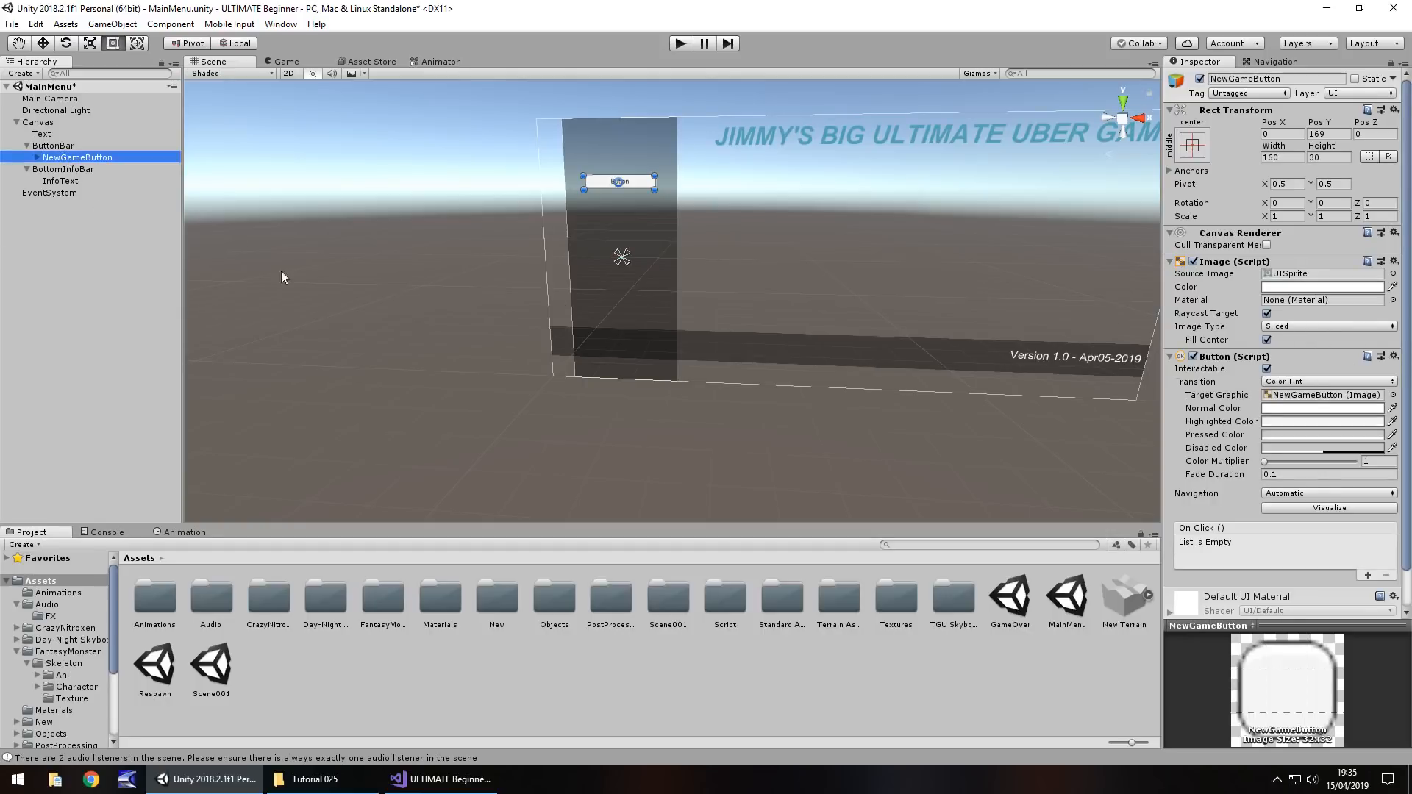
- Enlarge NewGameButton to about 232 by 50 and centre it across the side panel at about Y 172
scroll(624, 232, up, 5)
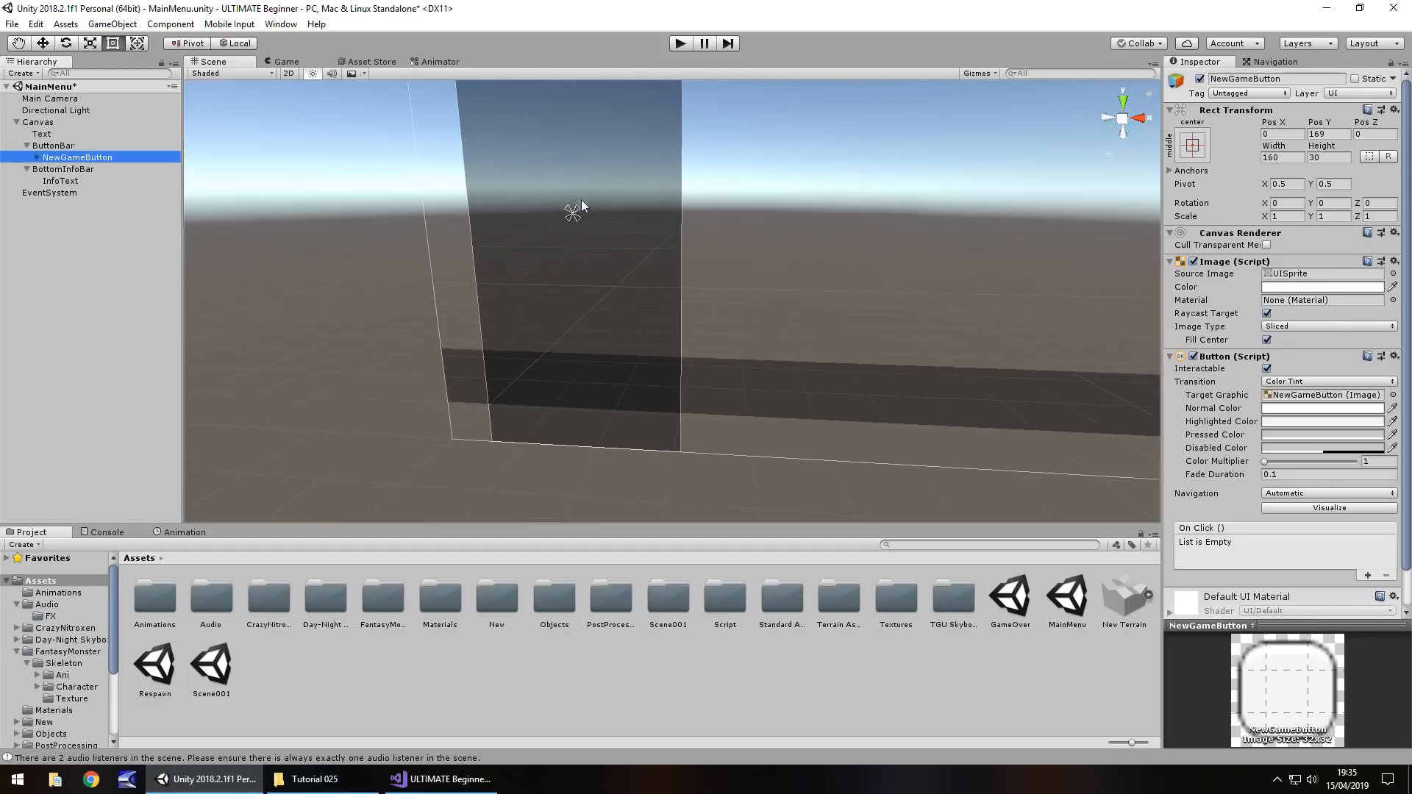
key(f)
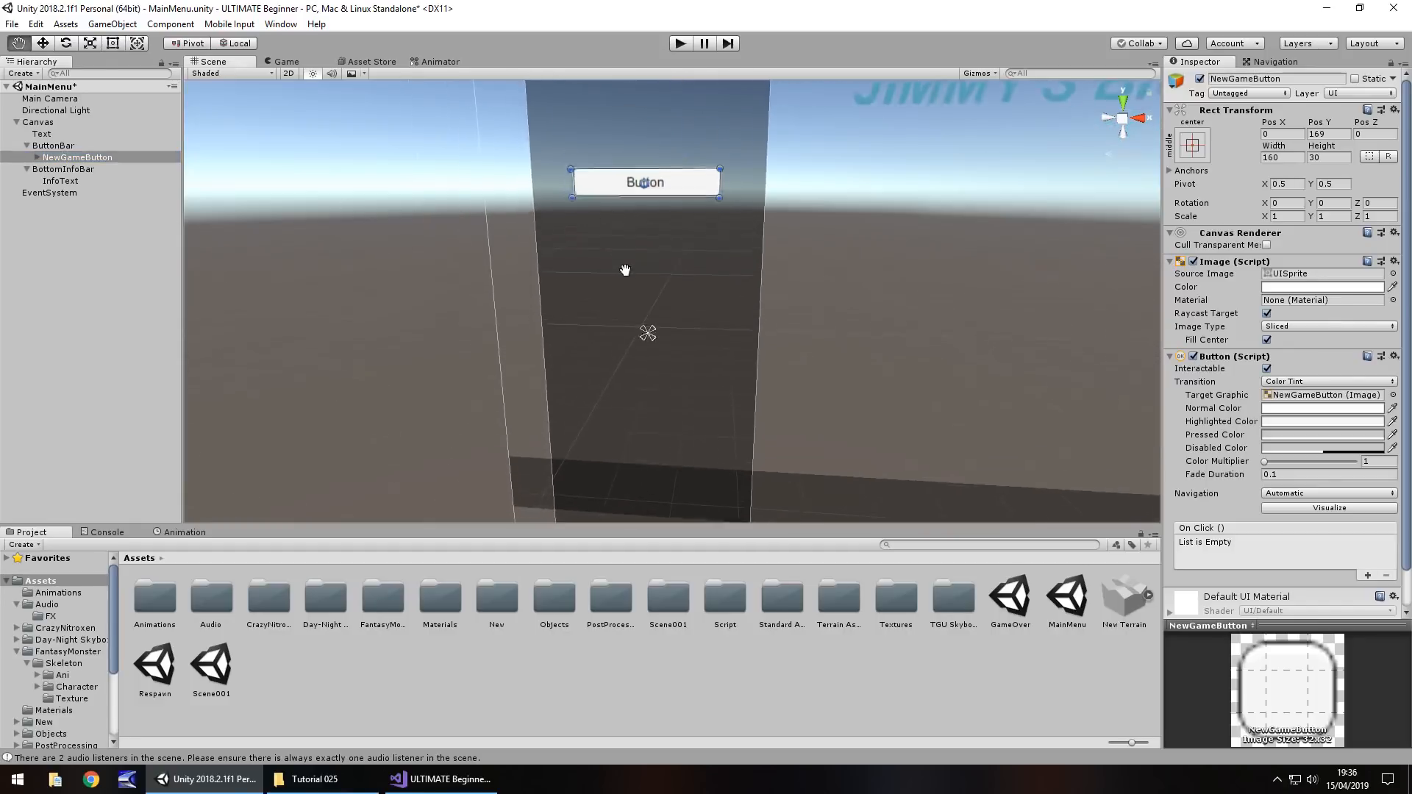
key(t)
mouse_move(725, 231)
mouse_down()
mouse_move(771, 263)
mouse_move(677, 190)
mouse_move(758, 221)
mouse_move(728, 192)
mouse_move(723, 203)
mouse_up()
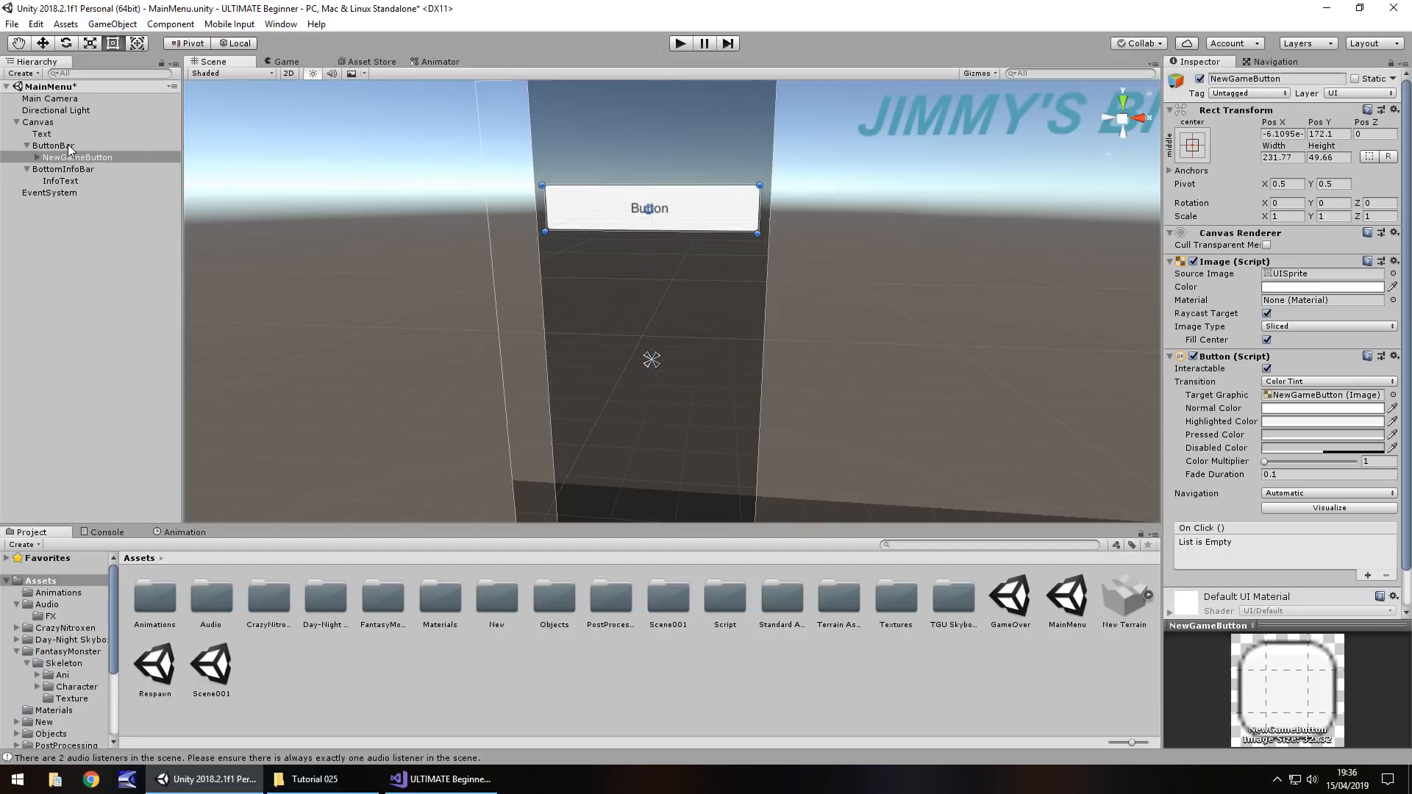
- Change the label text of NewGameButton to "New Game"
click(37, 157)
click(62, 169)
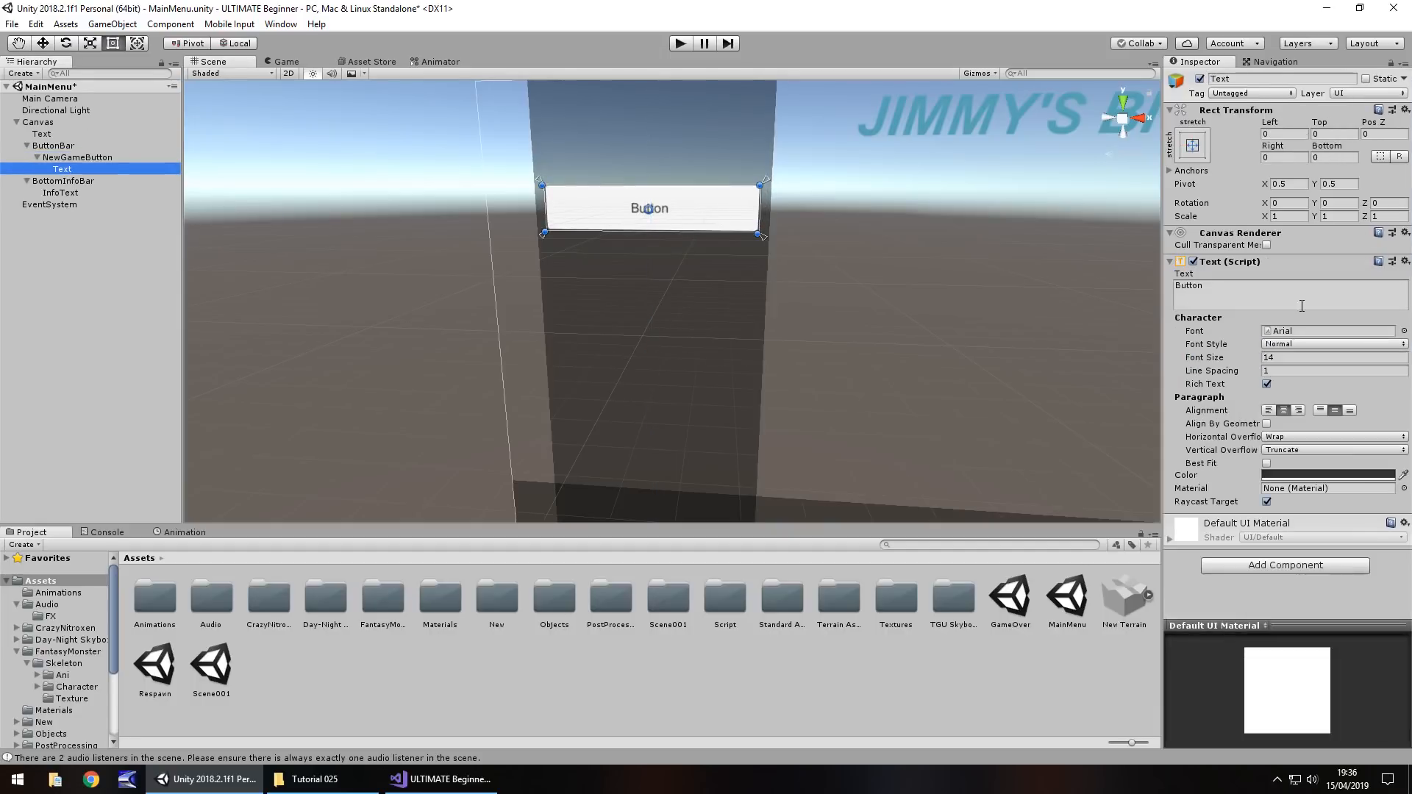
click(1253, 284)
text(New )
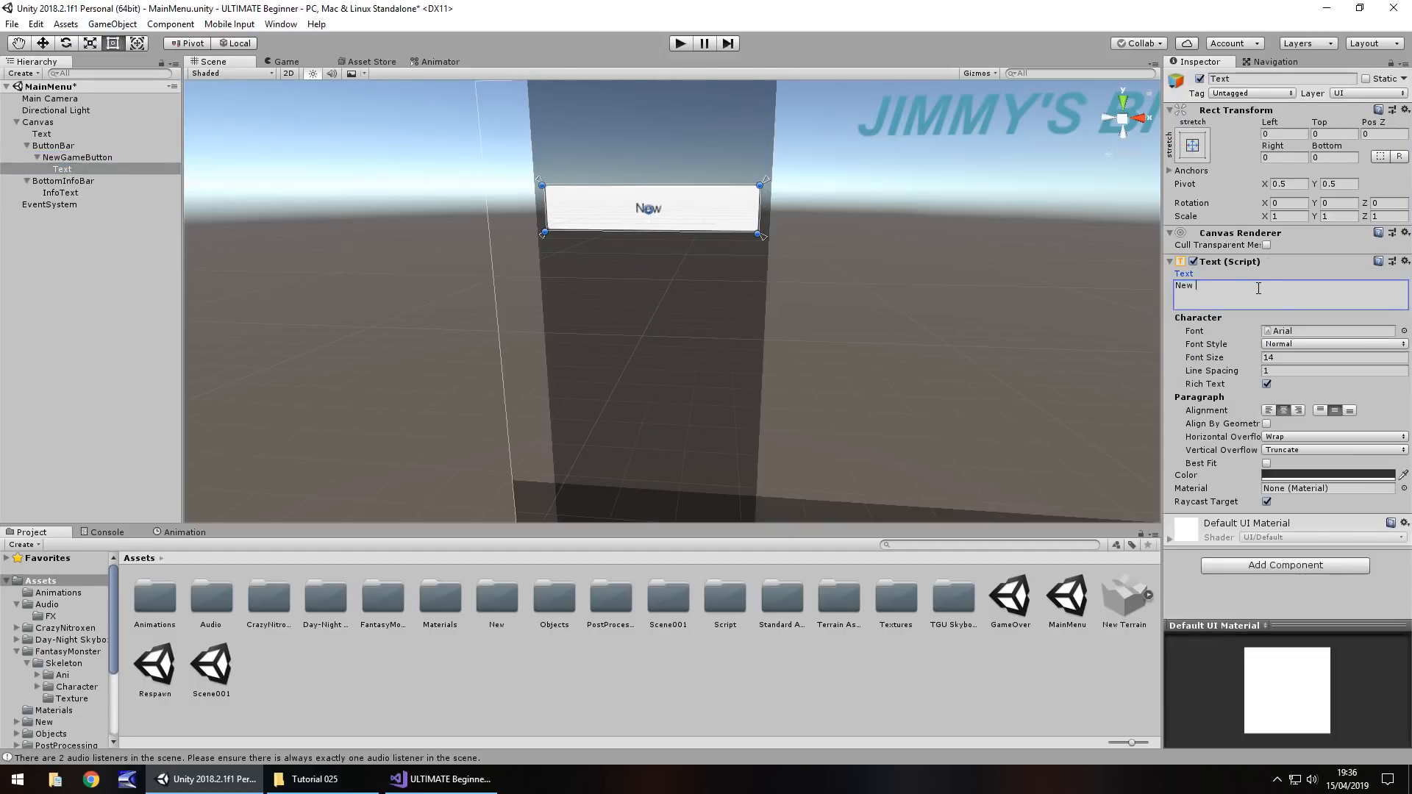
text(Game)
- Colour the New Game label white (FFFFFF) and set its font size to 36
click(1295, 480)
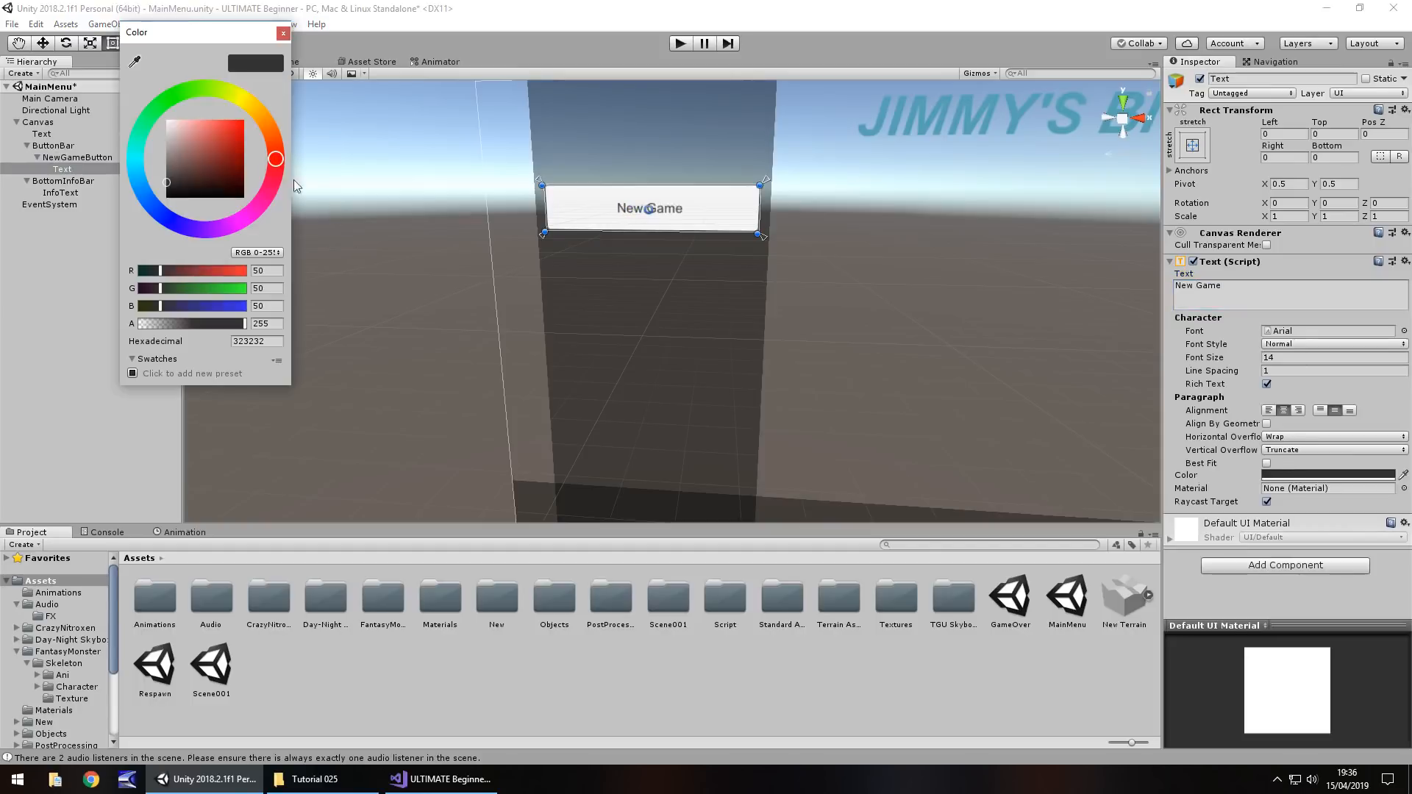
click(166, 120)
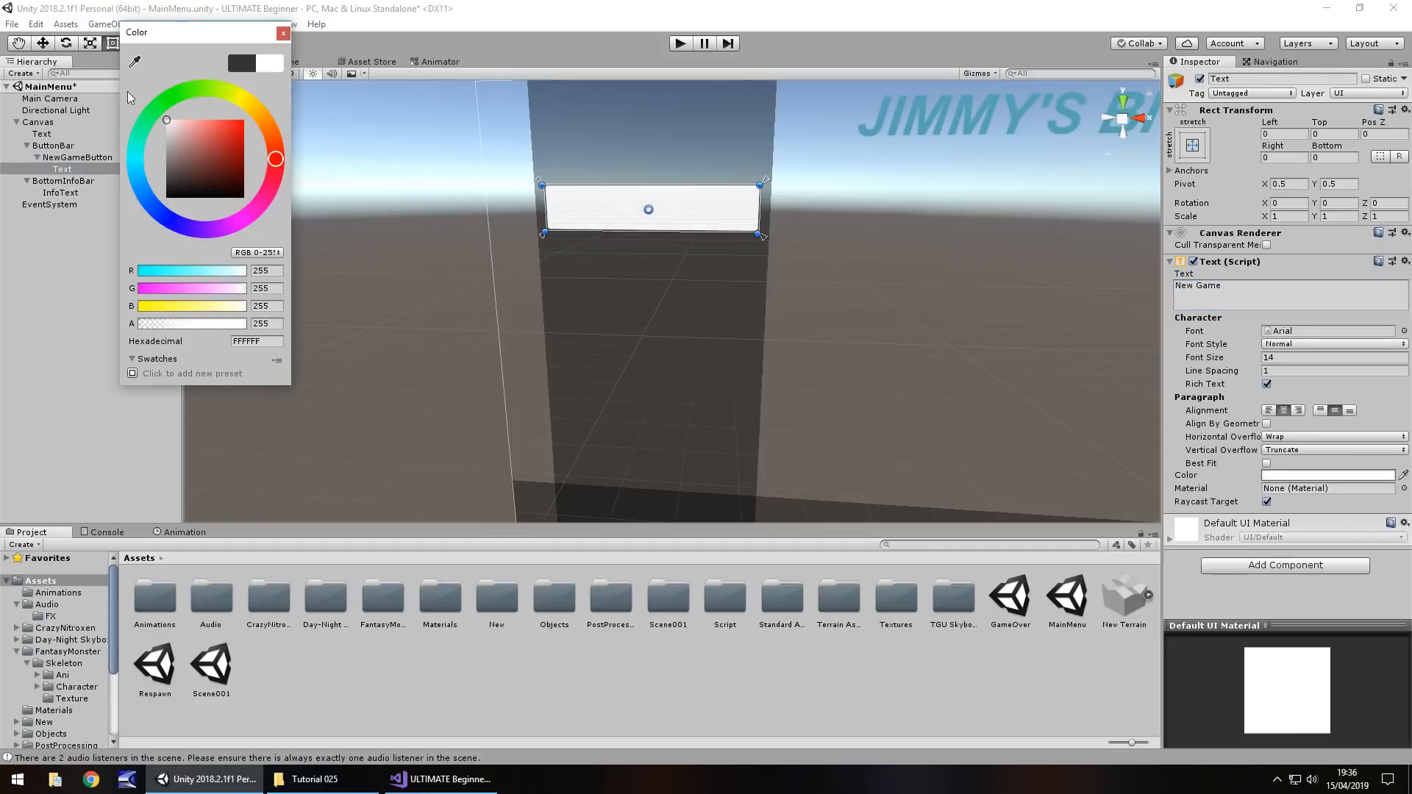
click(283, 33)
click(1214, 358)
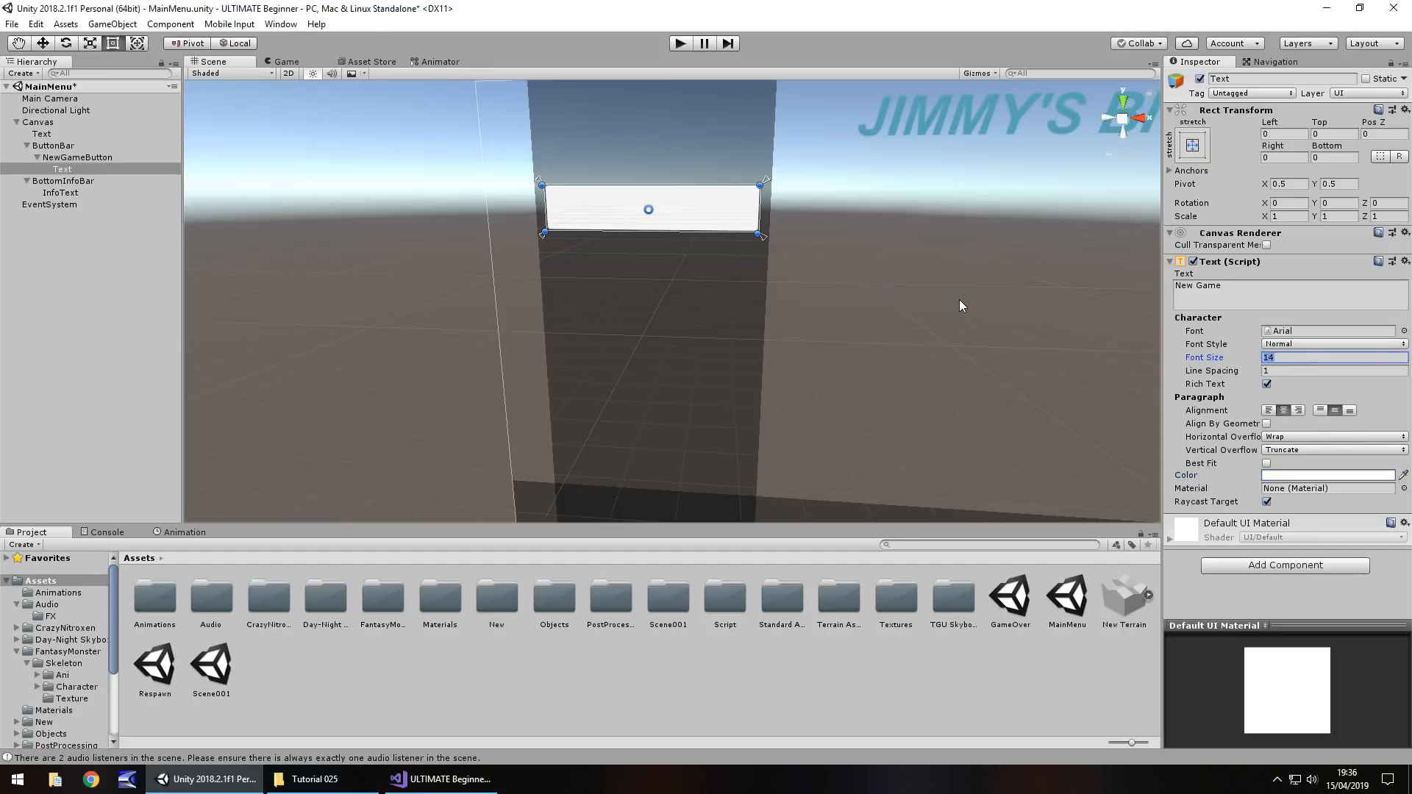
text(36)
- Set the image colour of NewGameButton to black (000000)
click(94, 159)
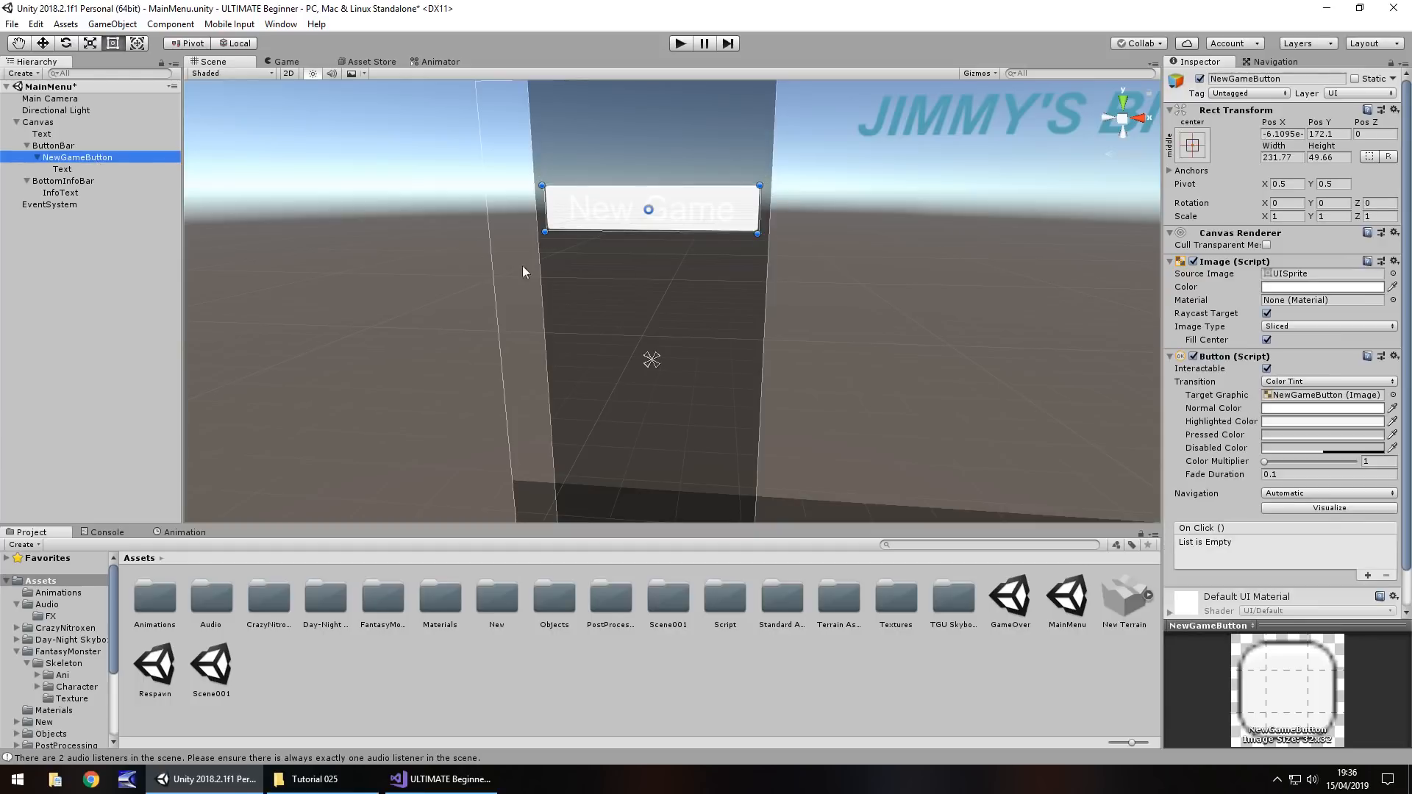
click(1284, 287)
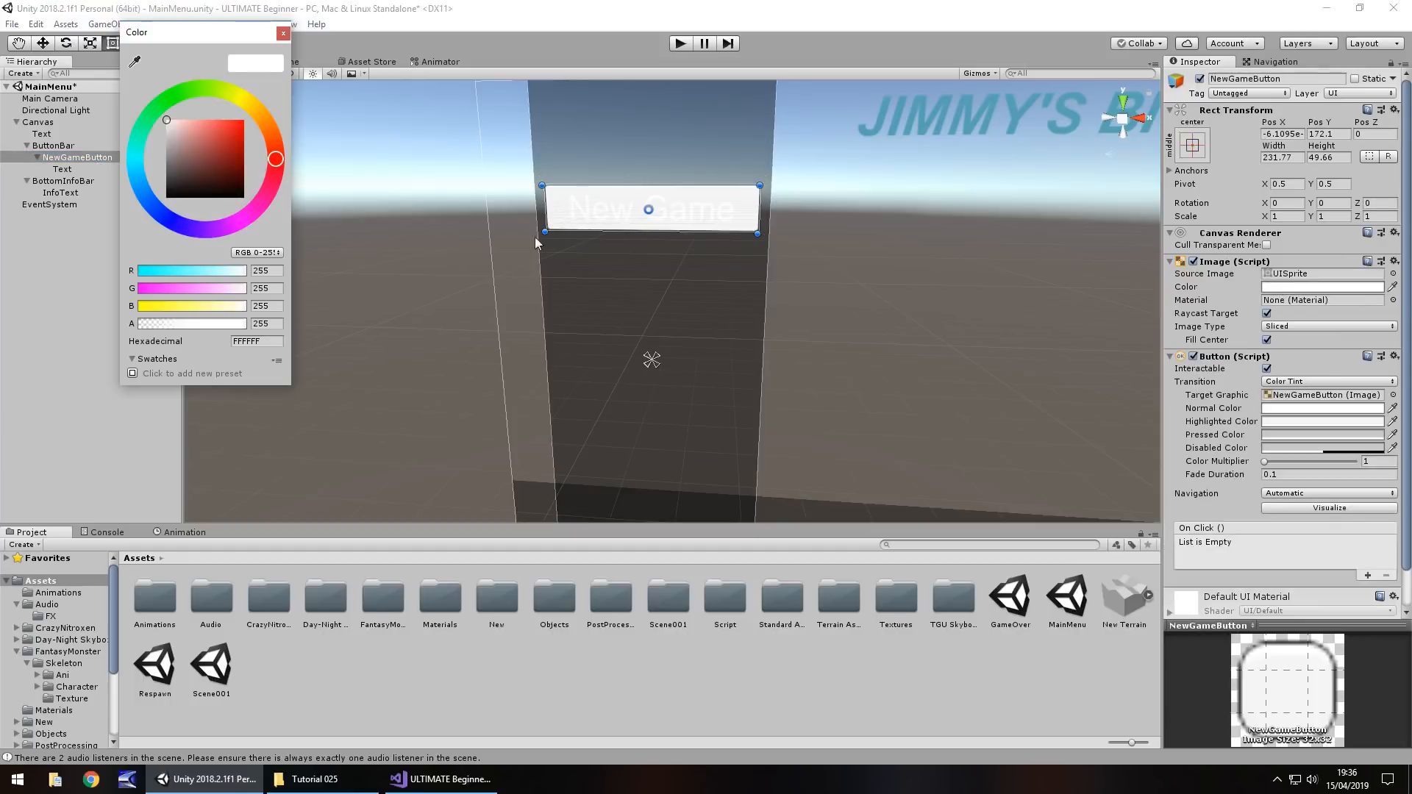
drag(183, 177, 154, 228)
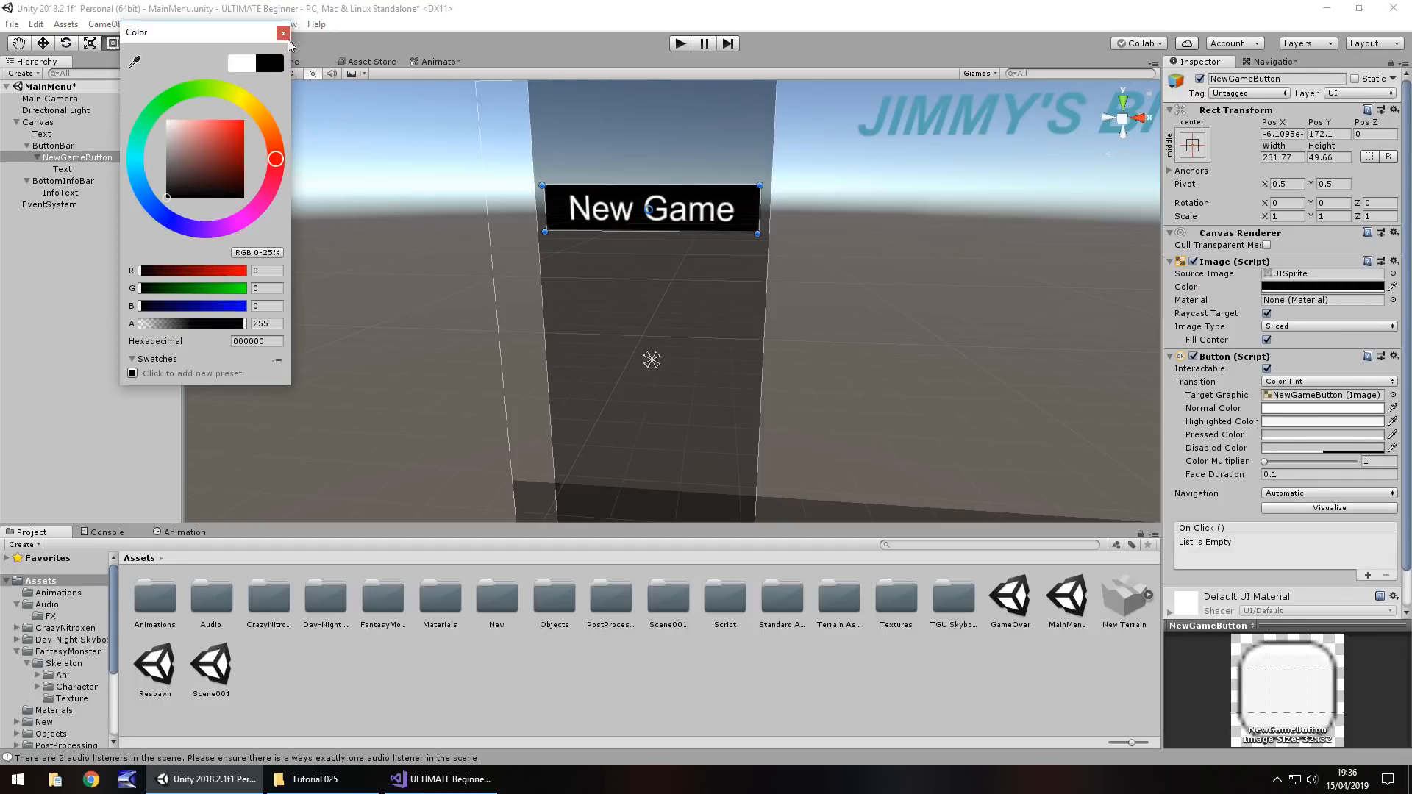
click(283, 33)
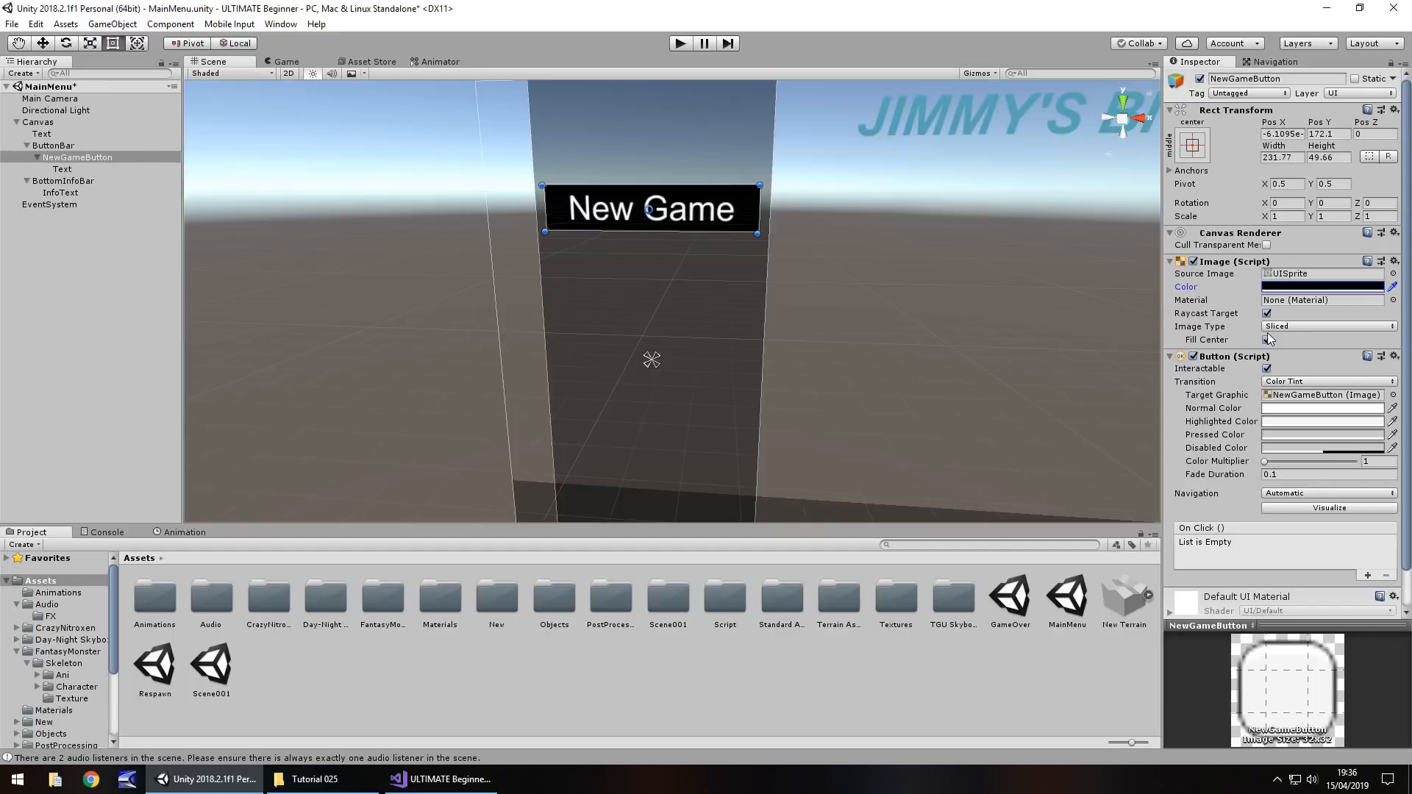
- Try the Knob and InputFieldBackground sprites on NewGameButton and set its source image to Background
click(1392, 274)
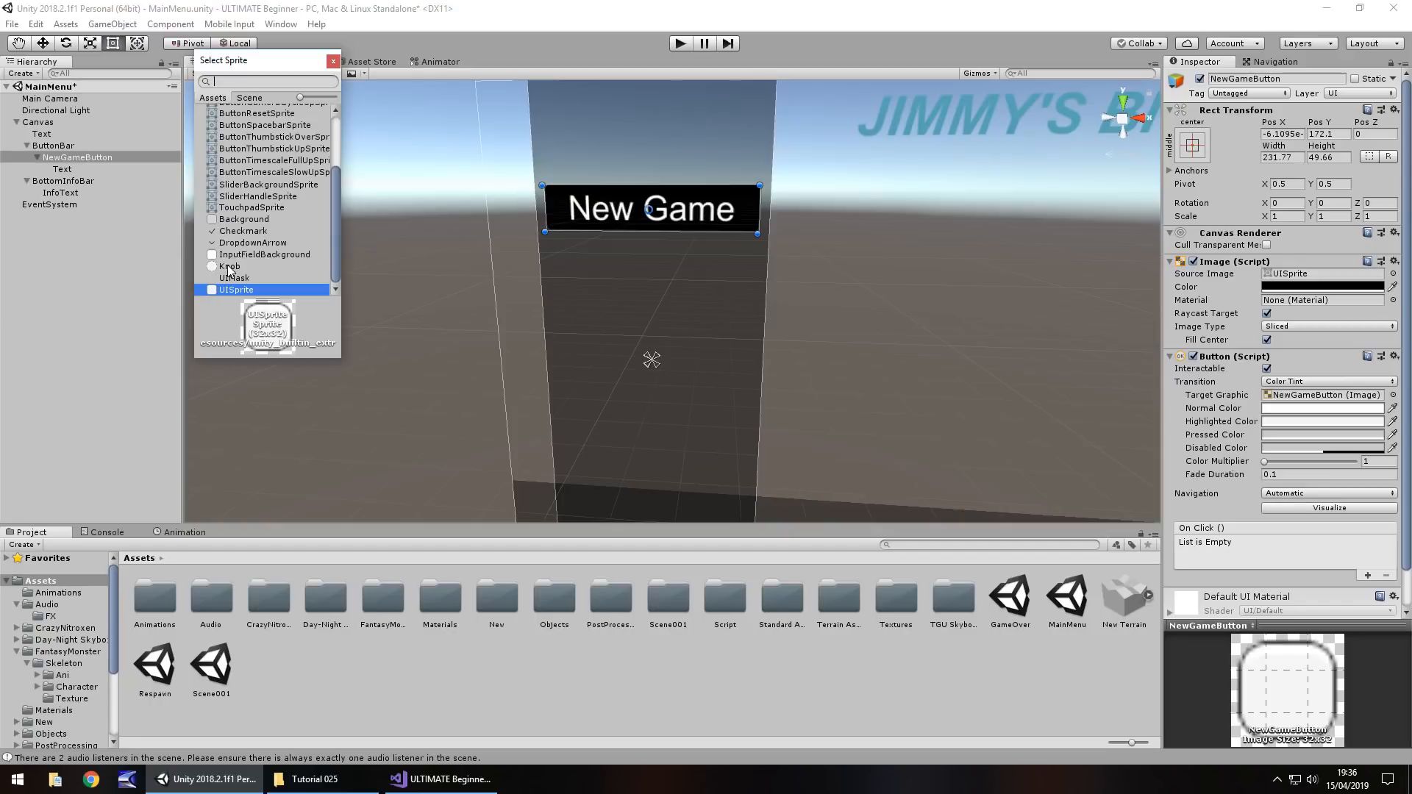
click(228, 266)
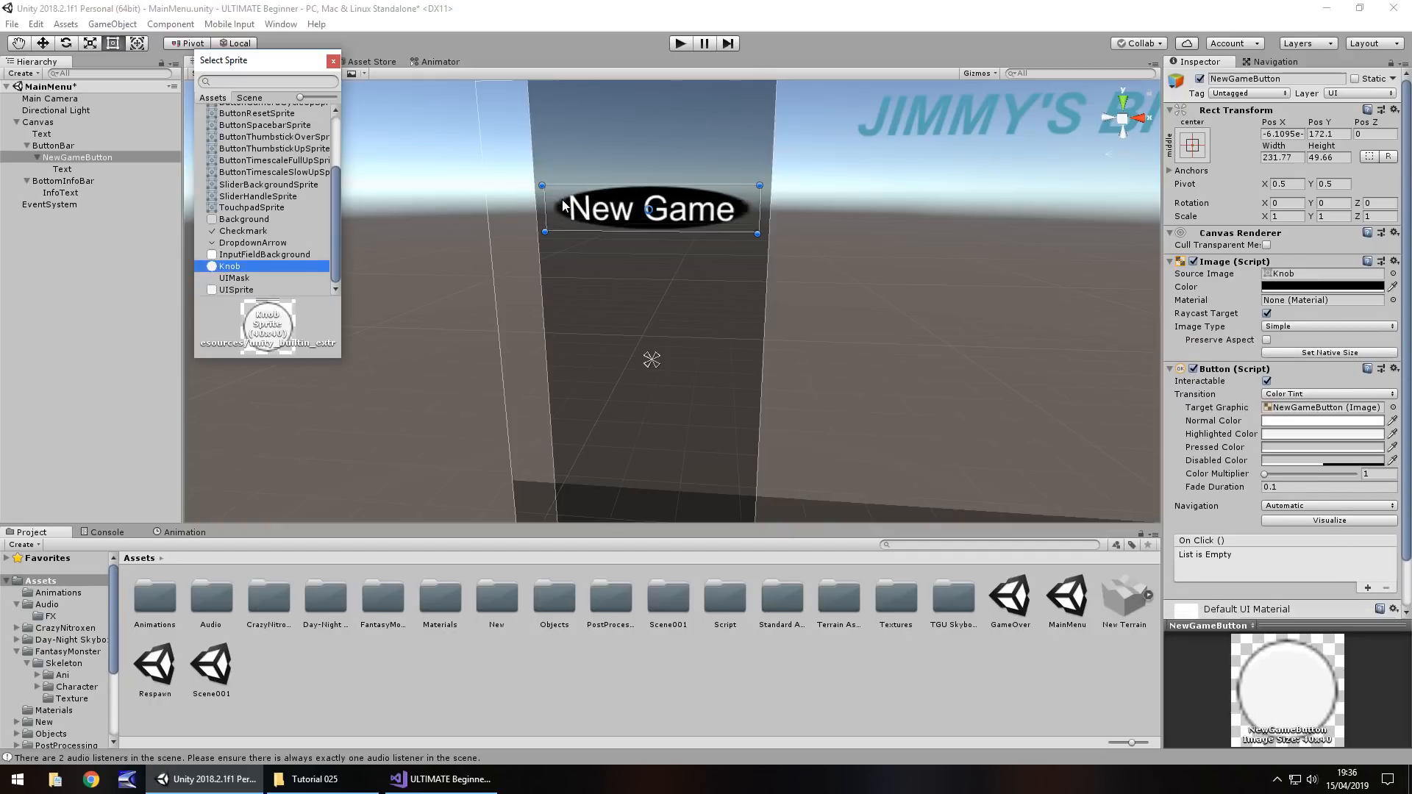
click(278, 254)
click(246, 221)
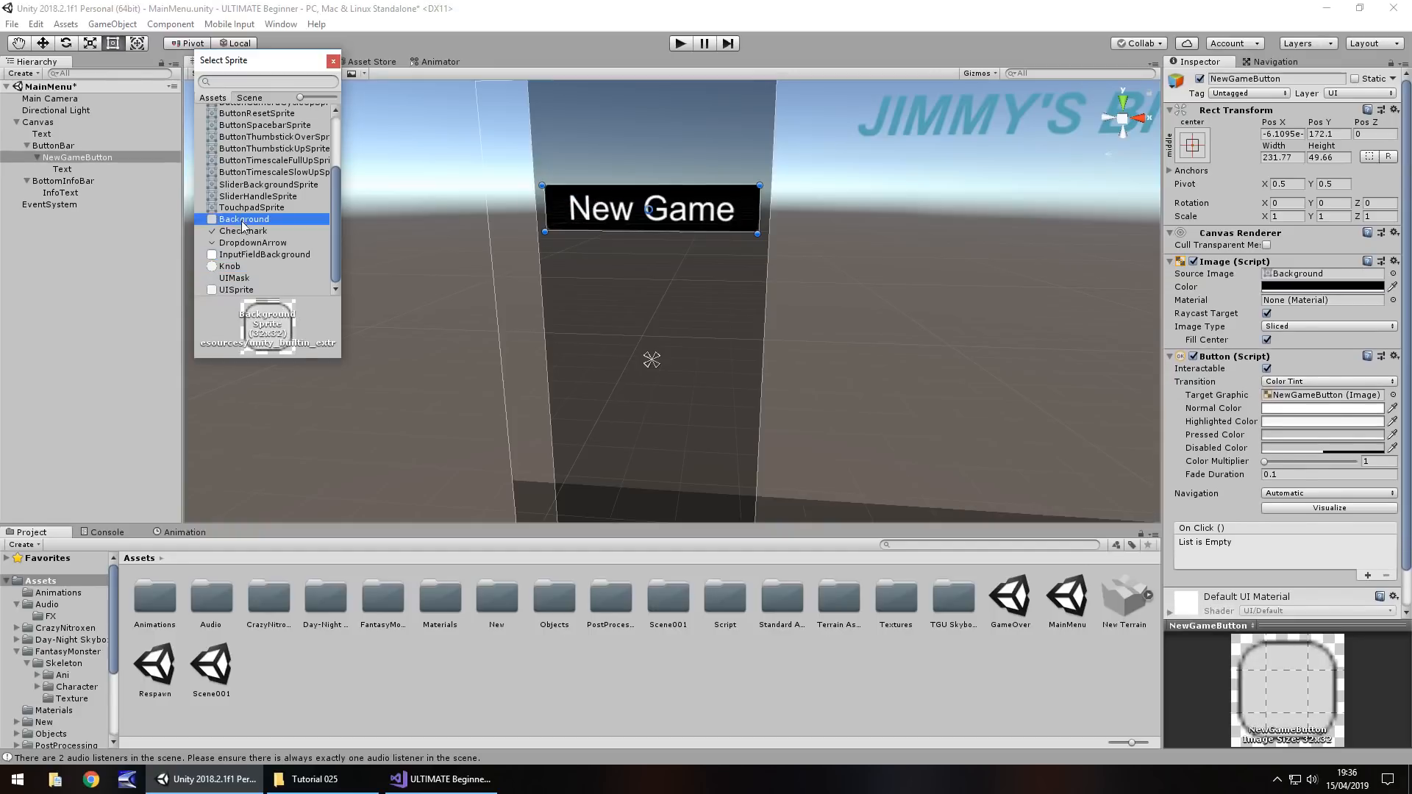
- Set NewGameButton's source image to UISprite and lower its image colour's alpha to 0
click(241, 290)
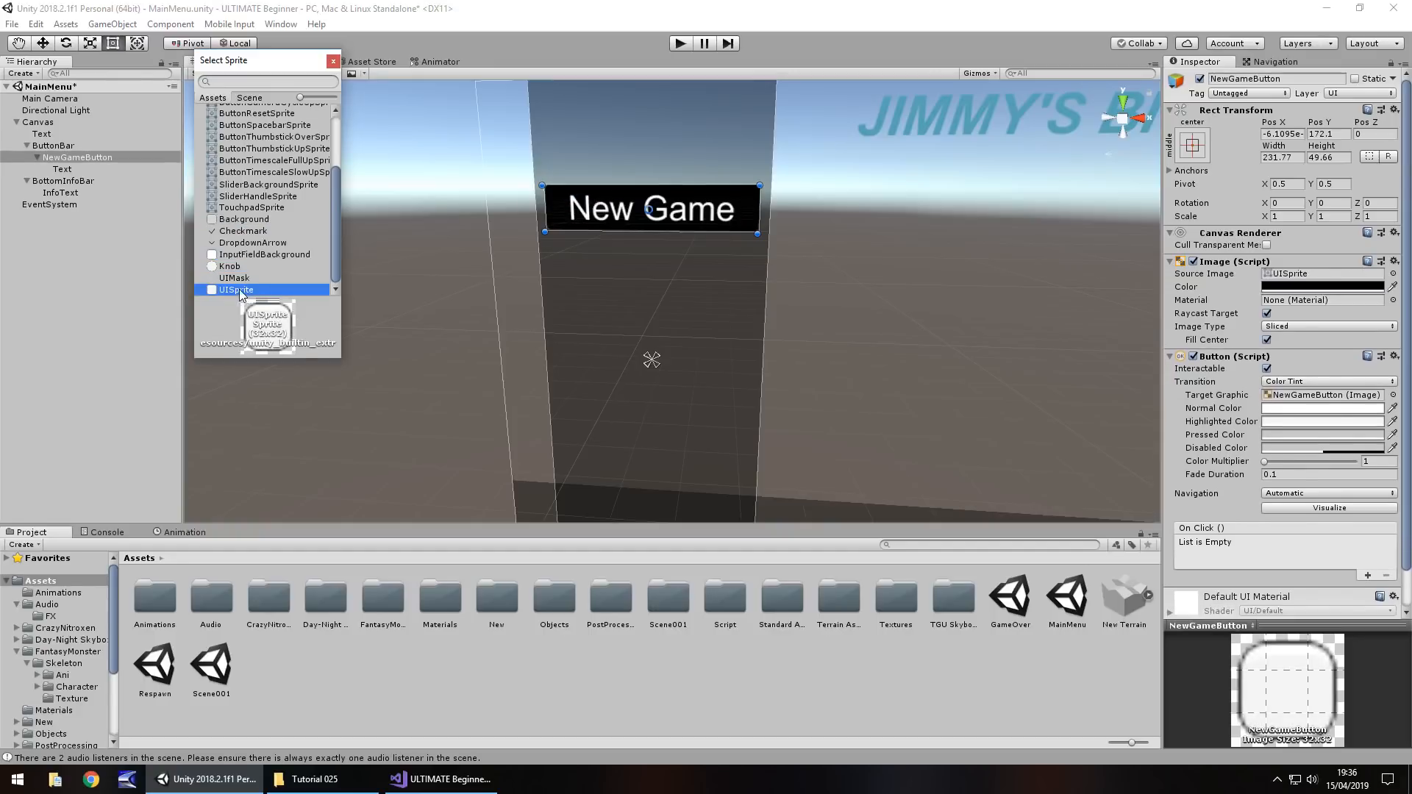
click(335, 61)
click(1302, 287)
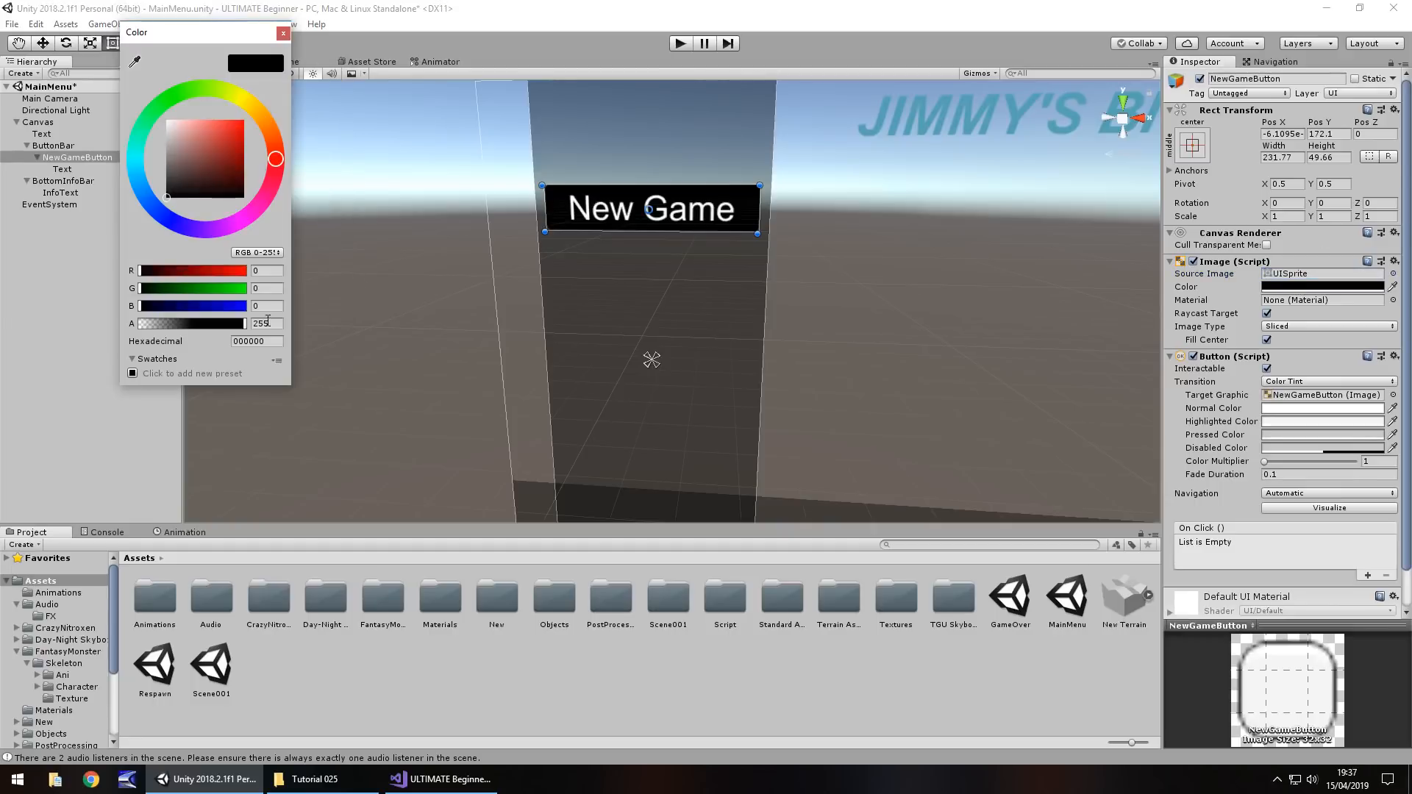
drag(244, 324, 116, 333)
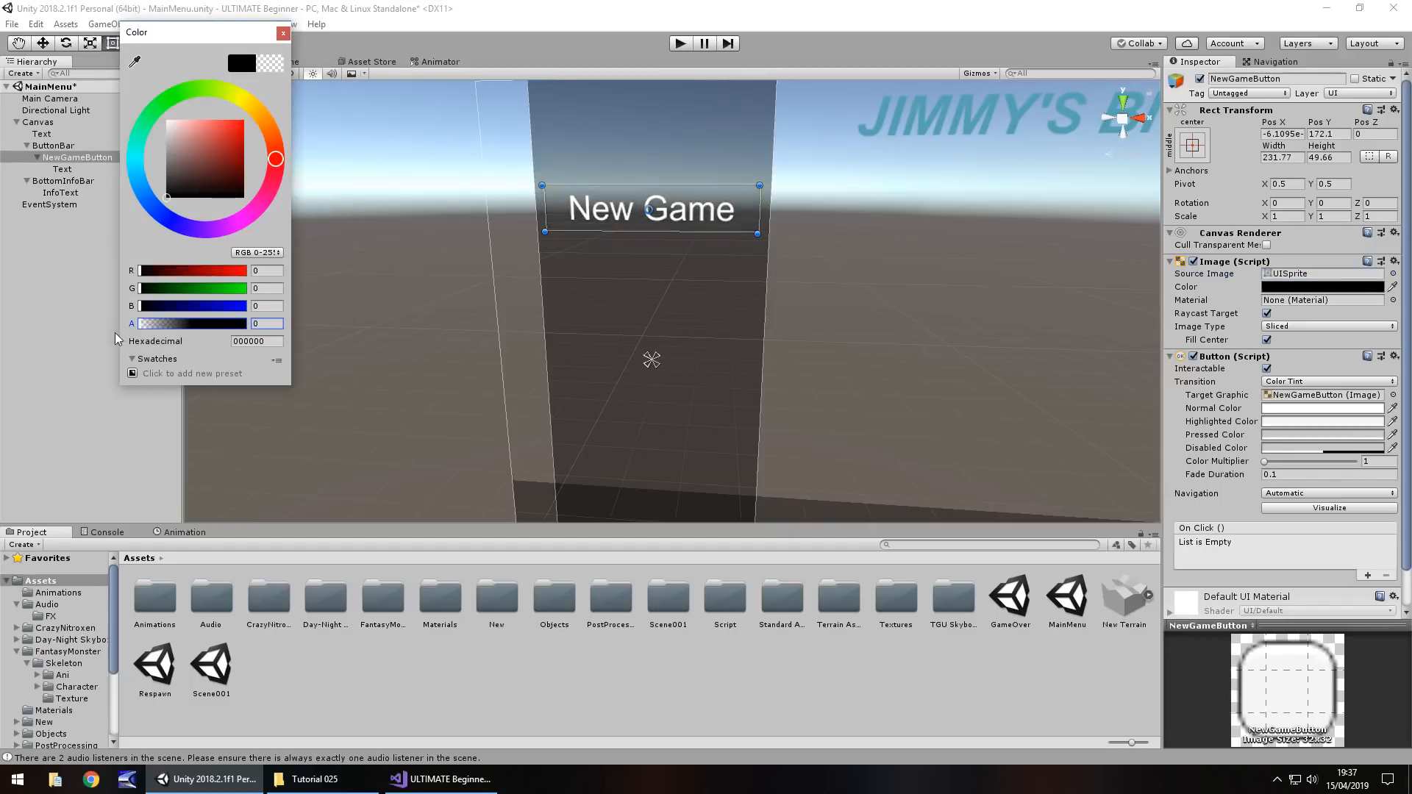
click(282, 32)
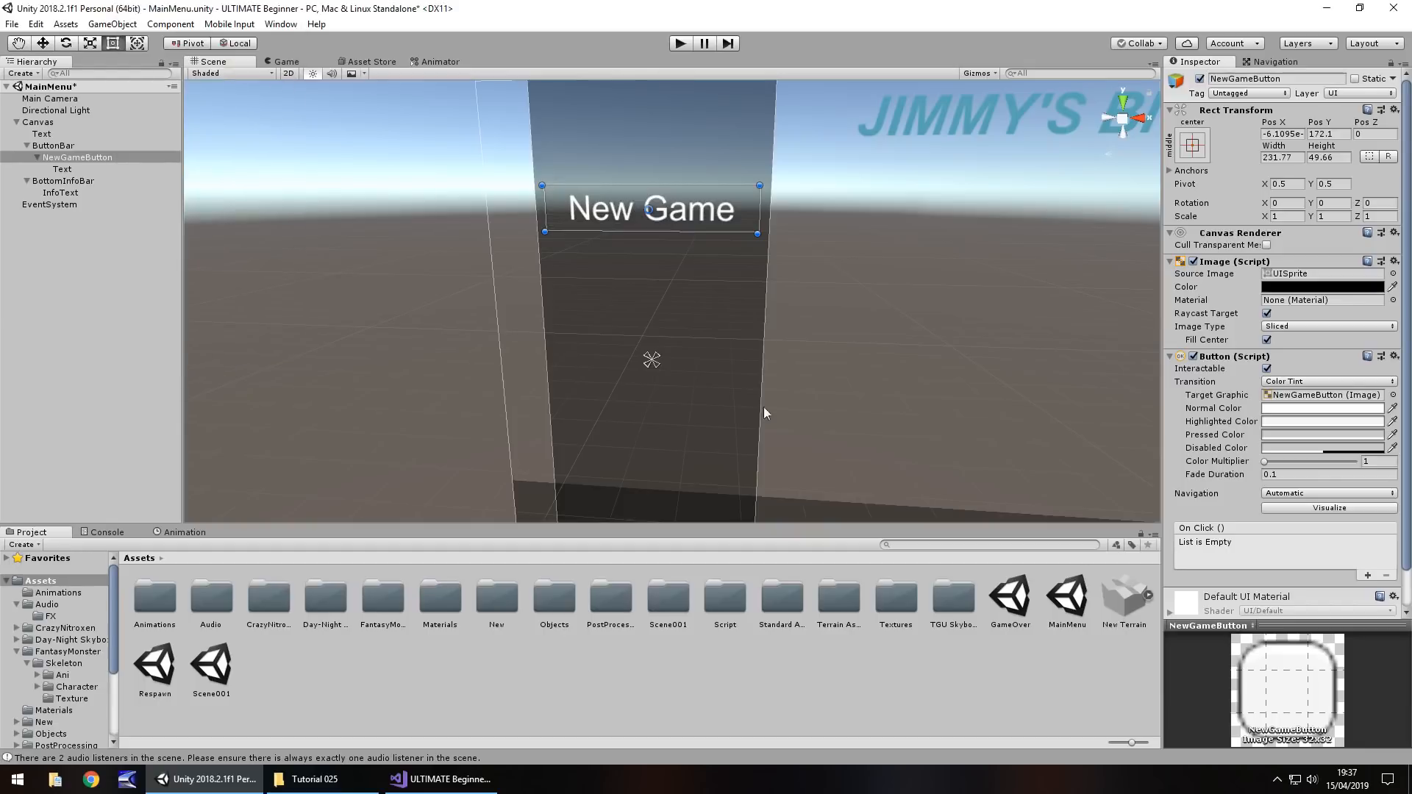
- Play-test the scene to check the transparent New Game button, and stop the game
click(857, 320)
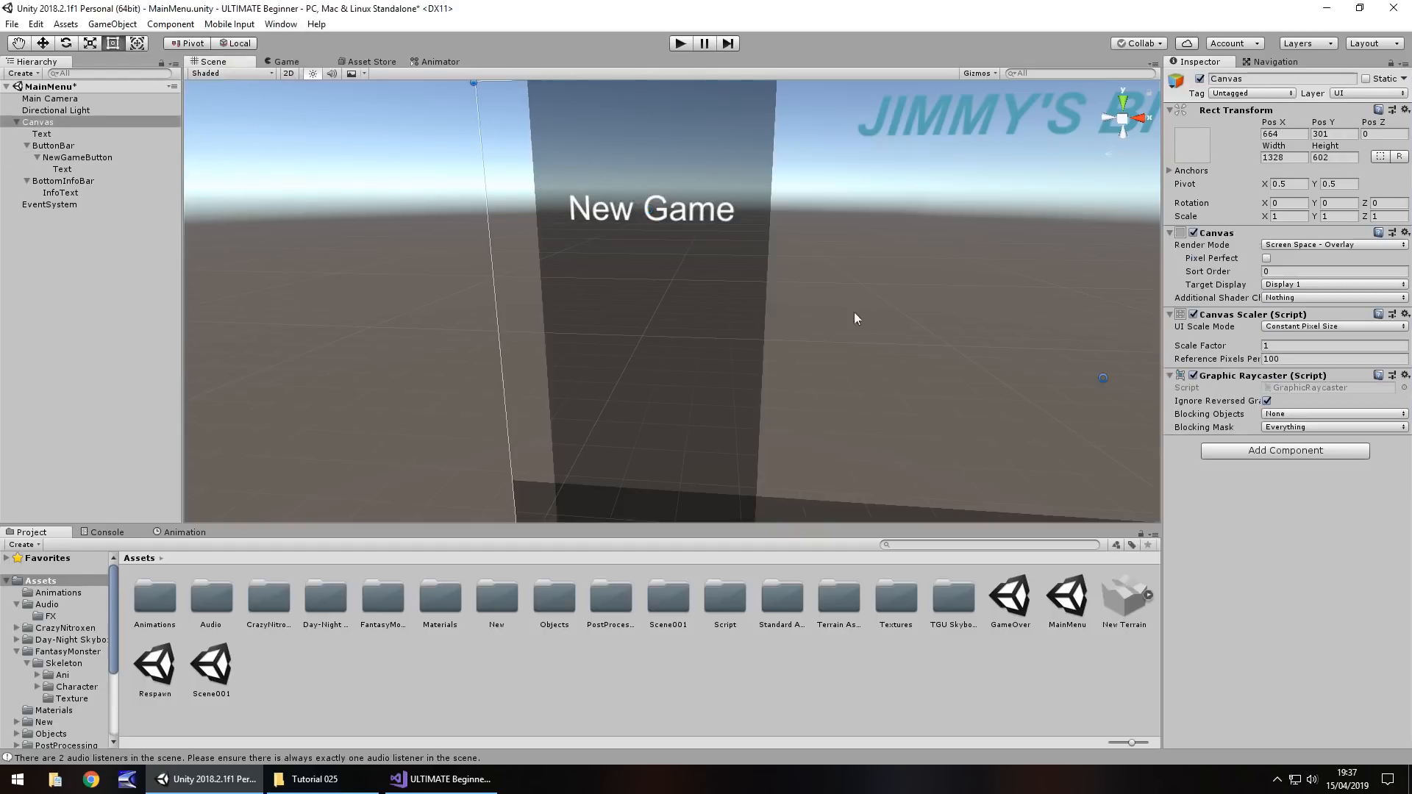
click(679, 42)
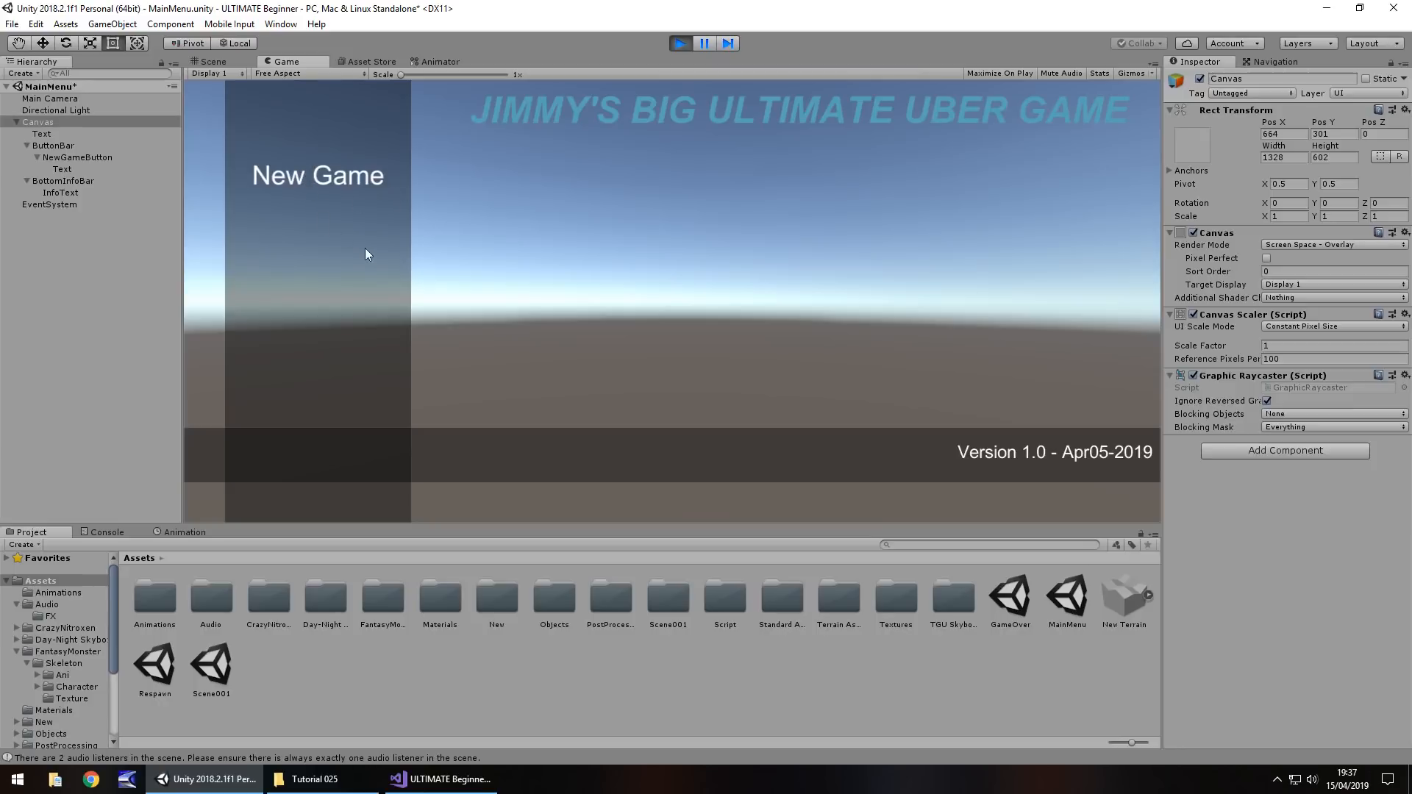
click(681, 43)
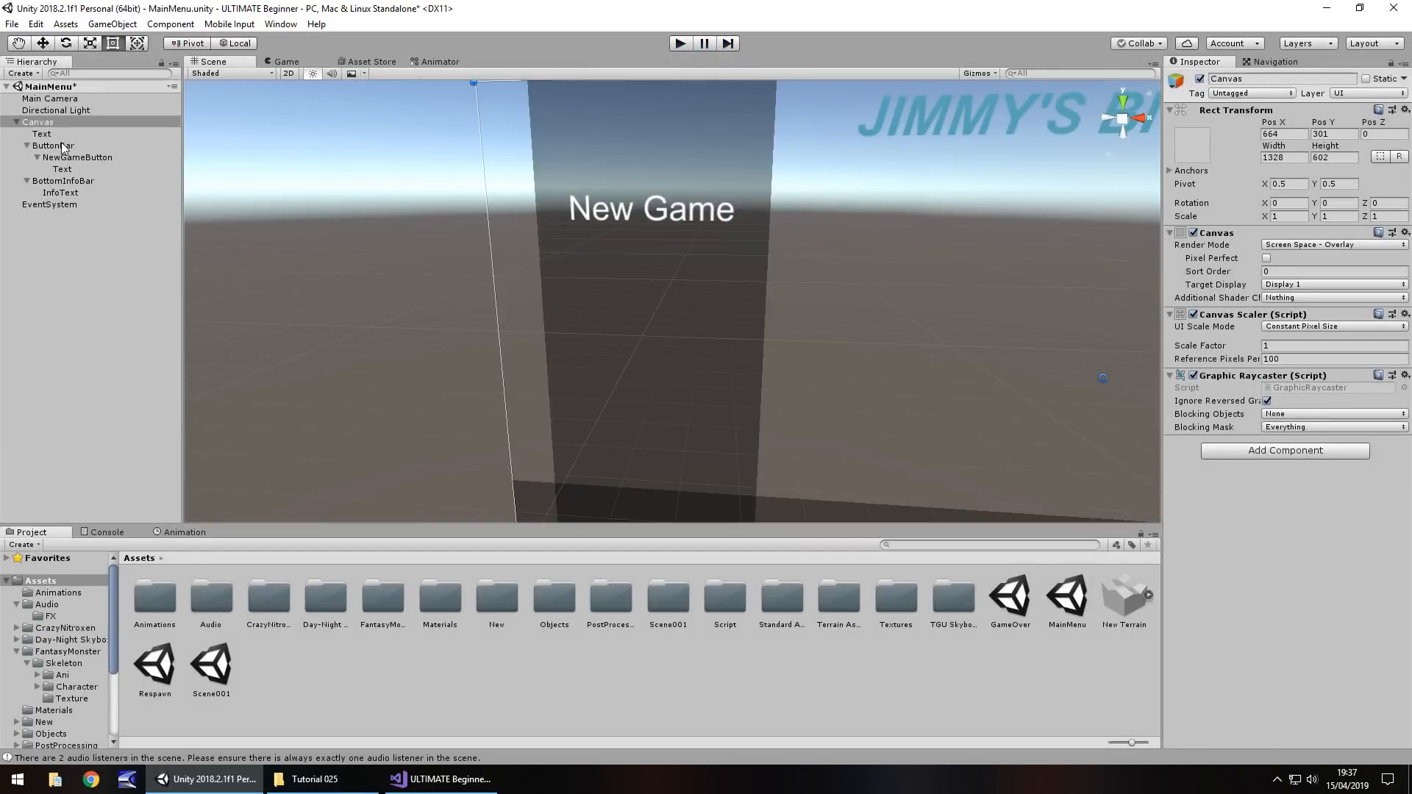
- Move NewGameButton out of ButtonBar so it sits directly under Canvas, and place ButtonBar above it in the hierarchy
click(63, 147)
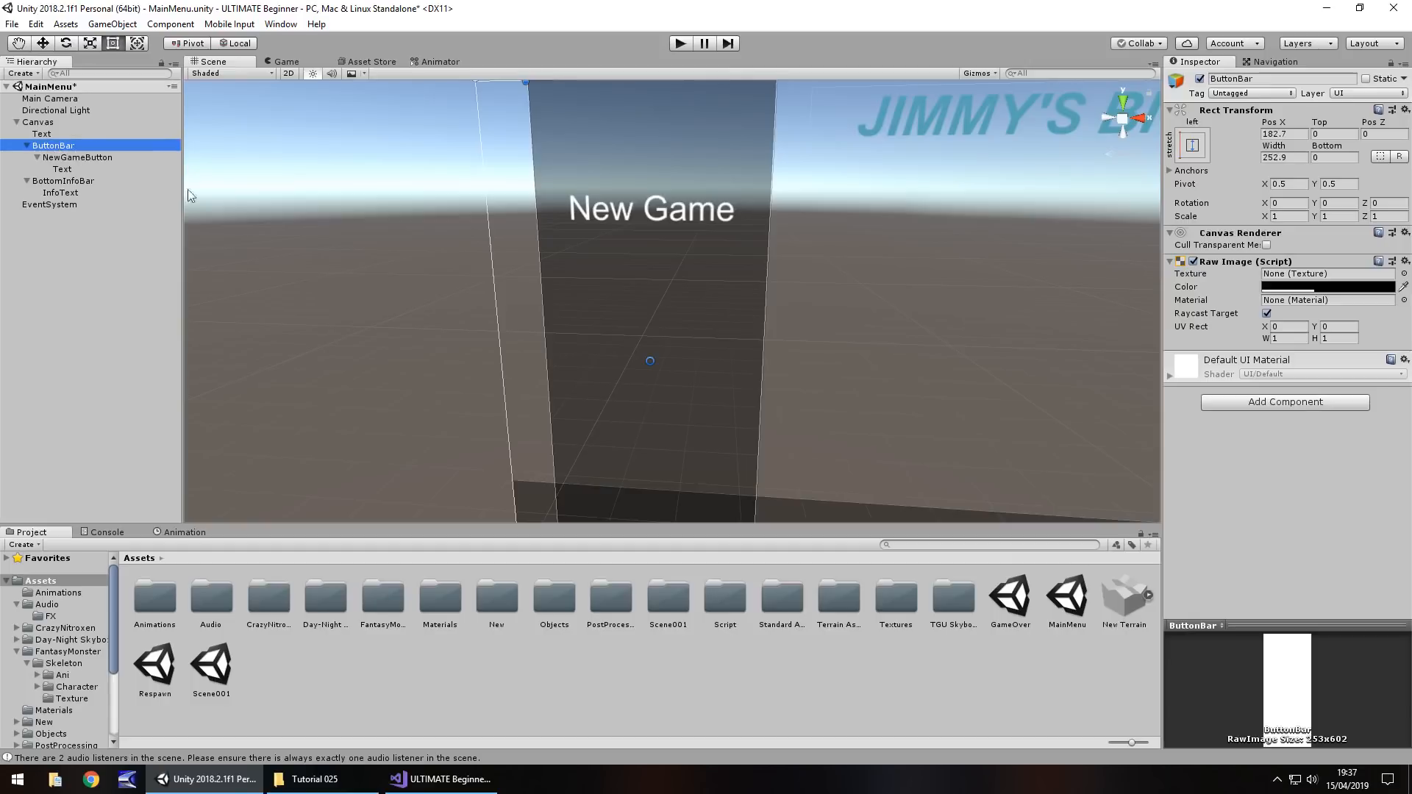
scroll(291, 356, down, 2)
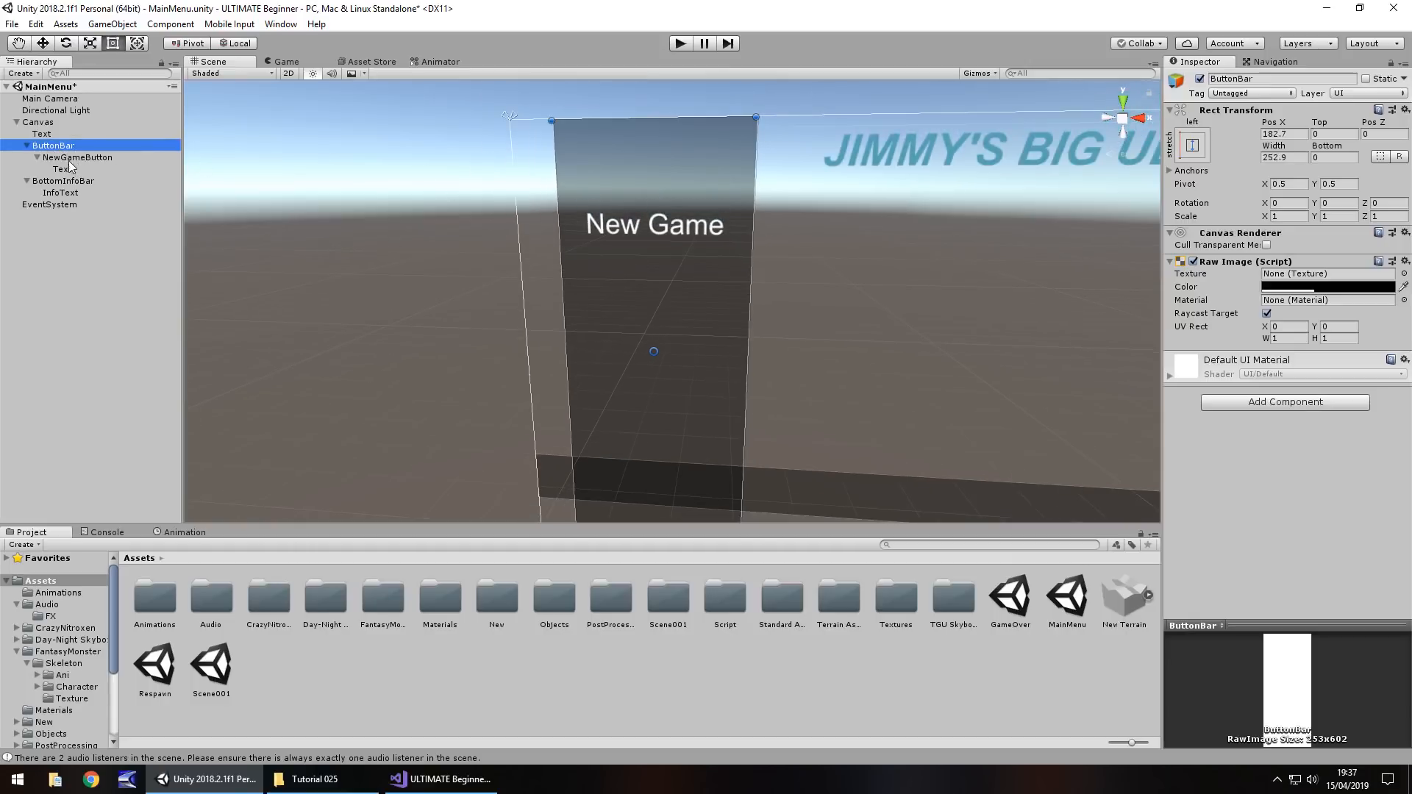
drag(71, 168, 53, 145)
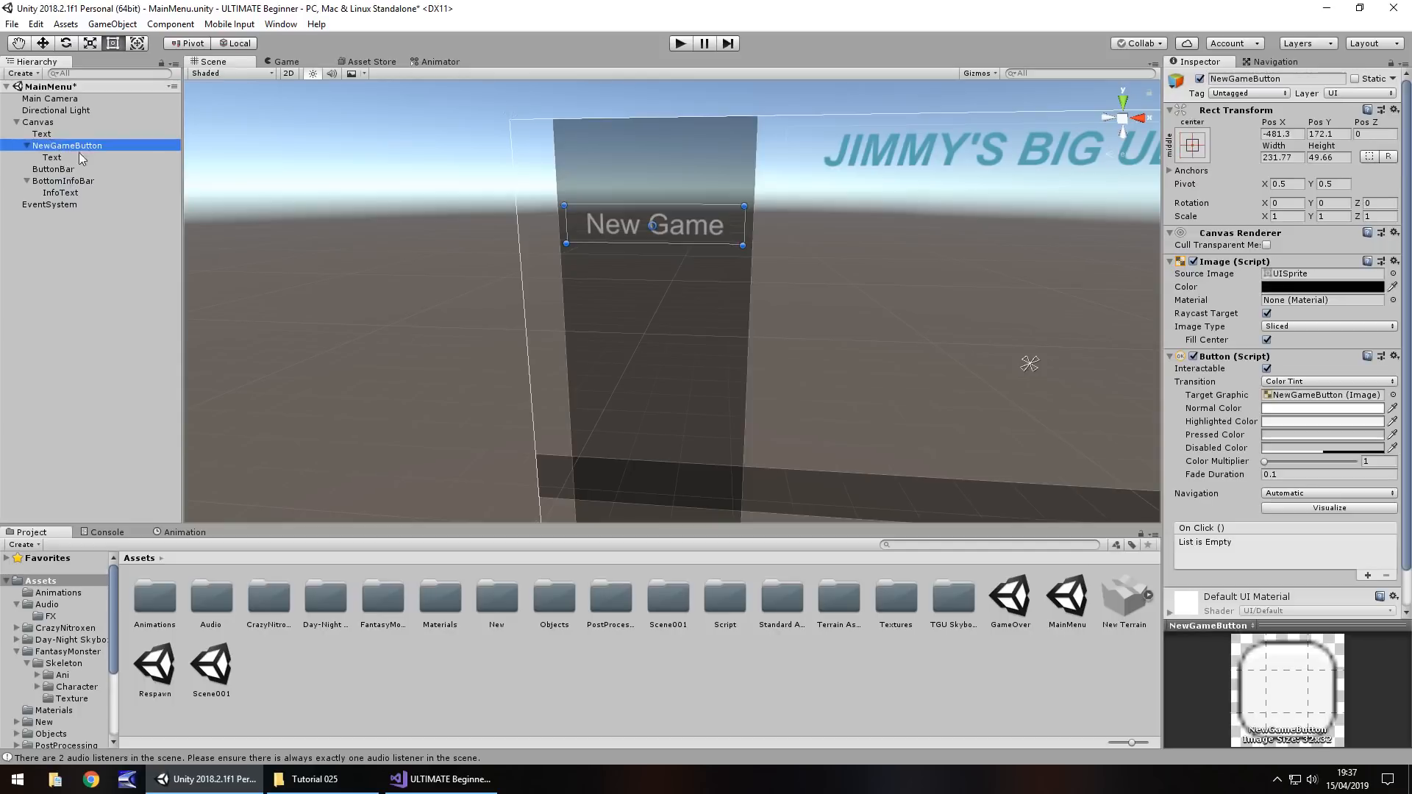
click(53, 171)
drag(53, 170, 52, 147)
click(27, 157)
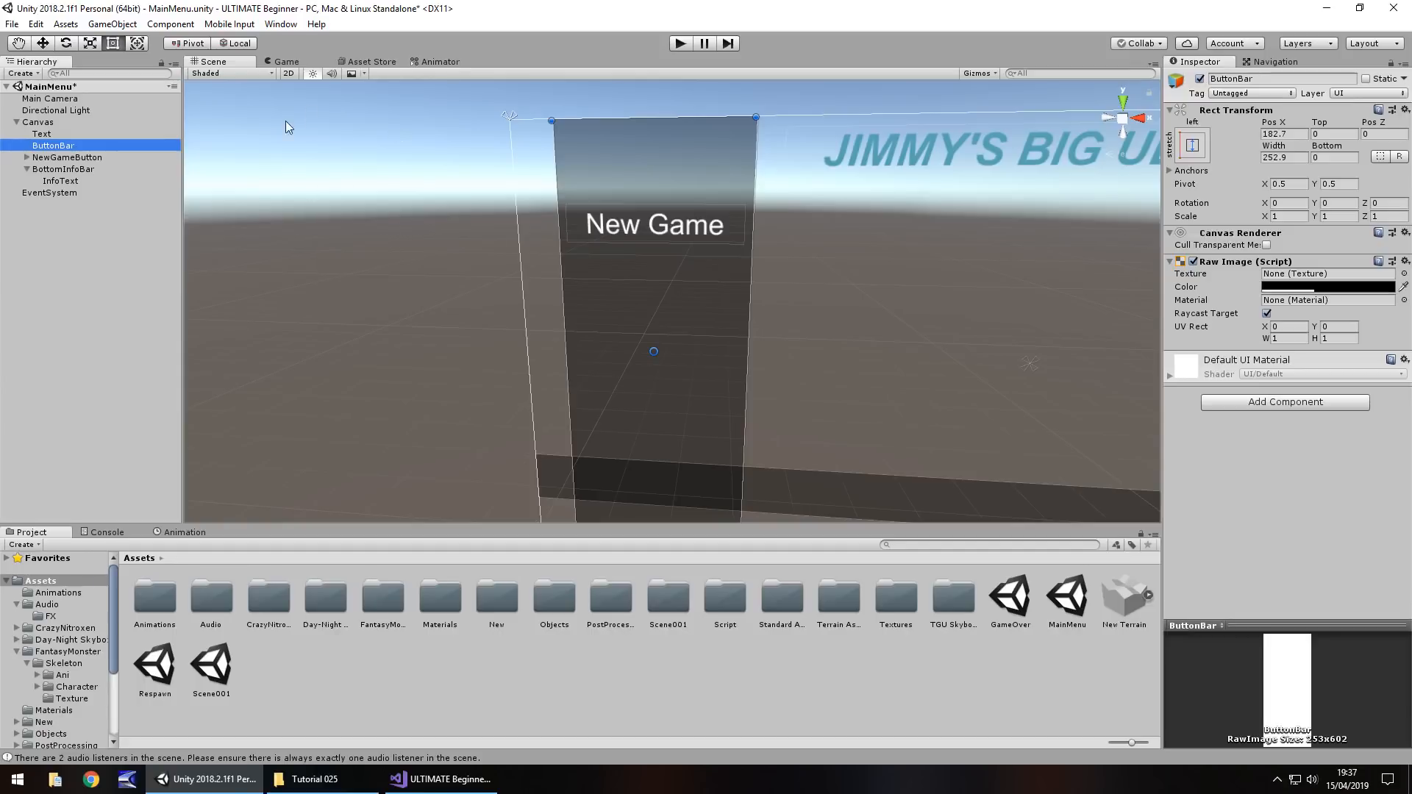
- Run the scene to check how the New Game button responds outside ButtonBar, and stop the game
click(675, 46)
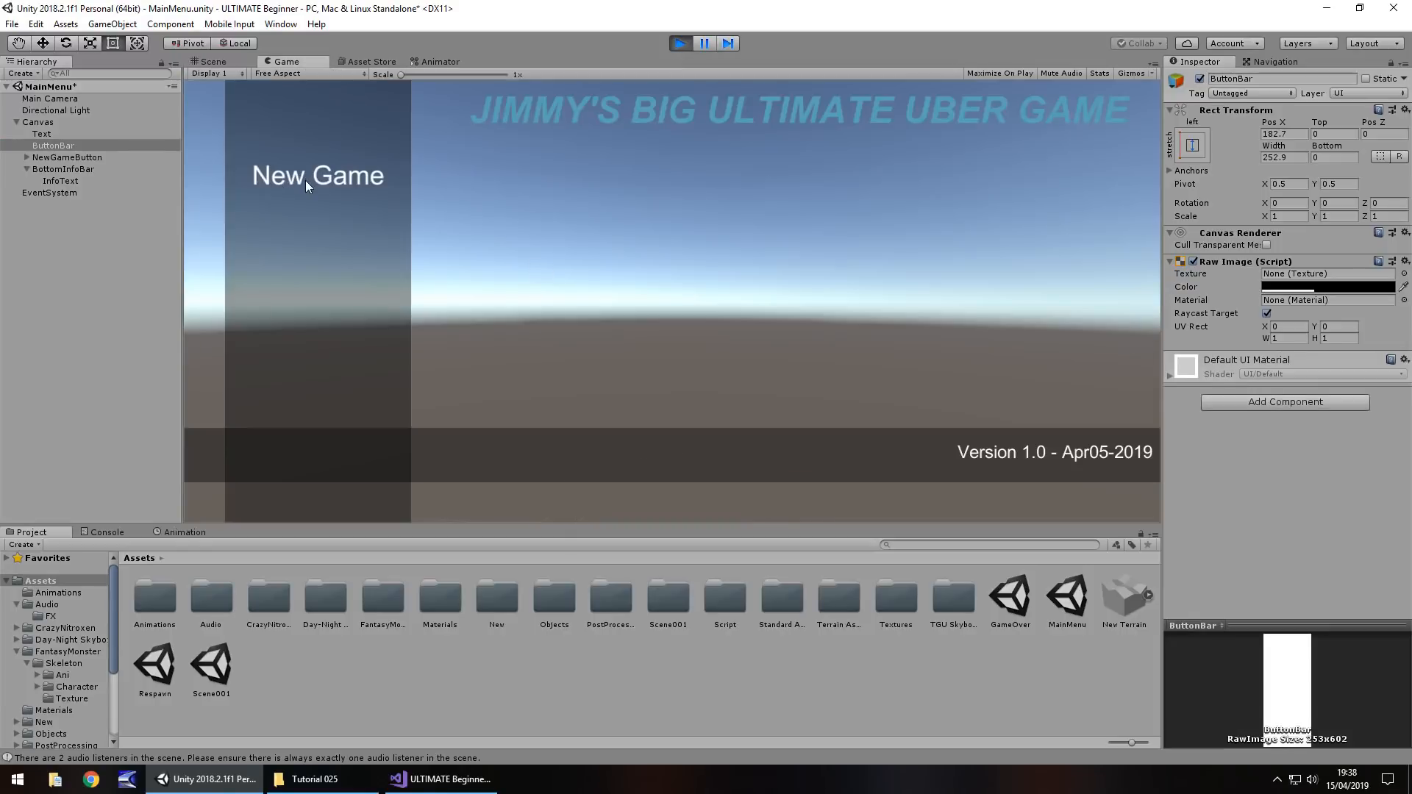
click(211, 60)
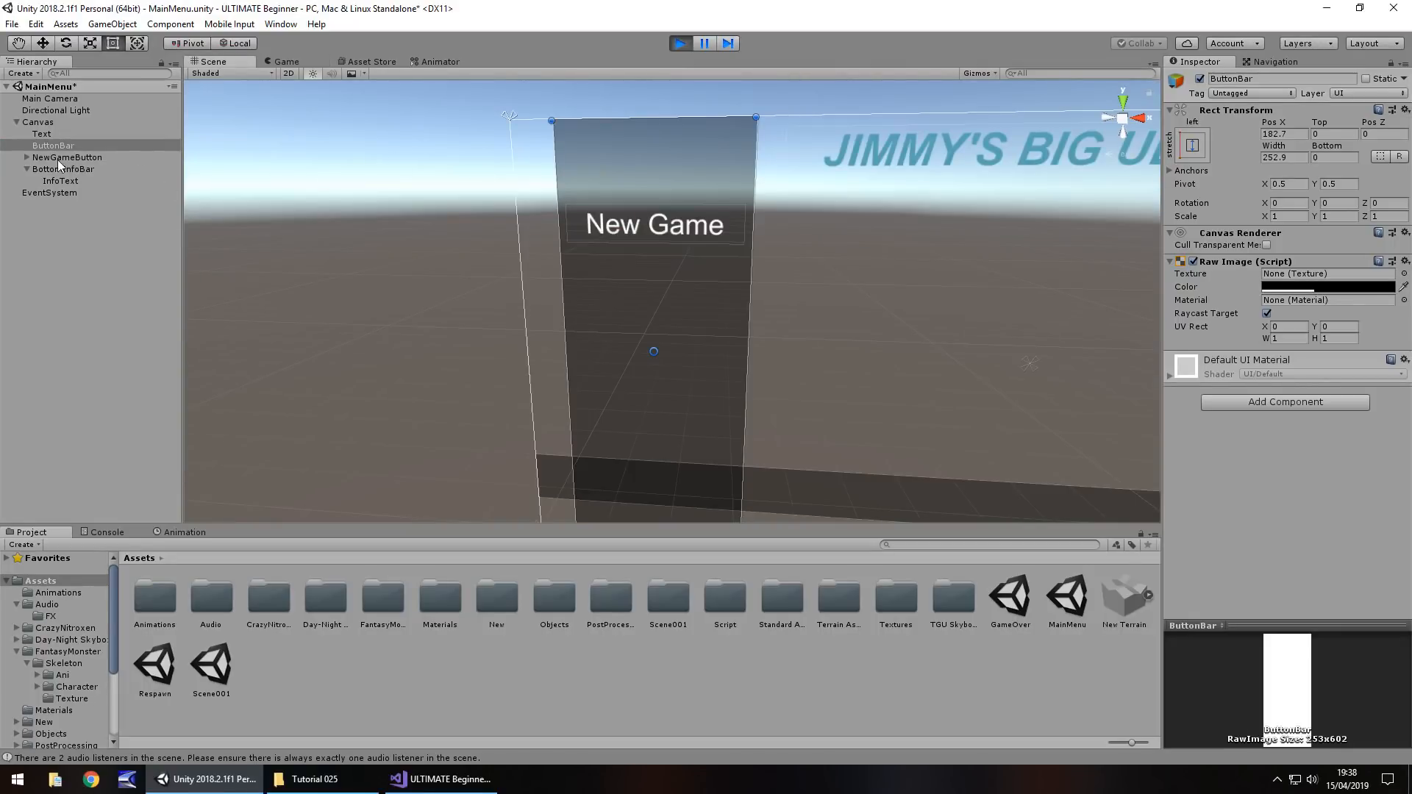
click(679, 44)
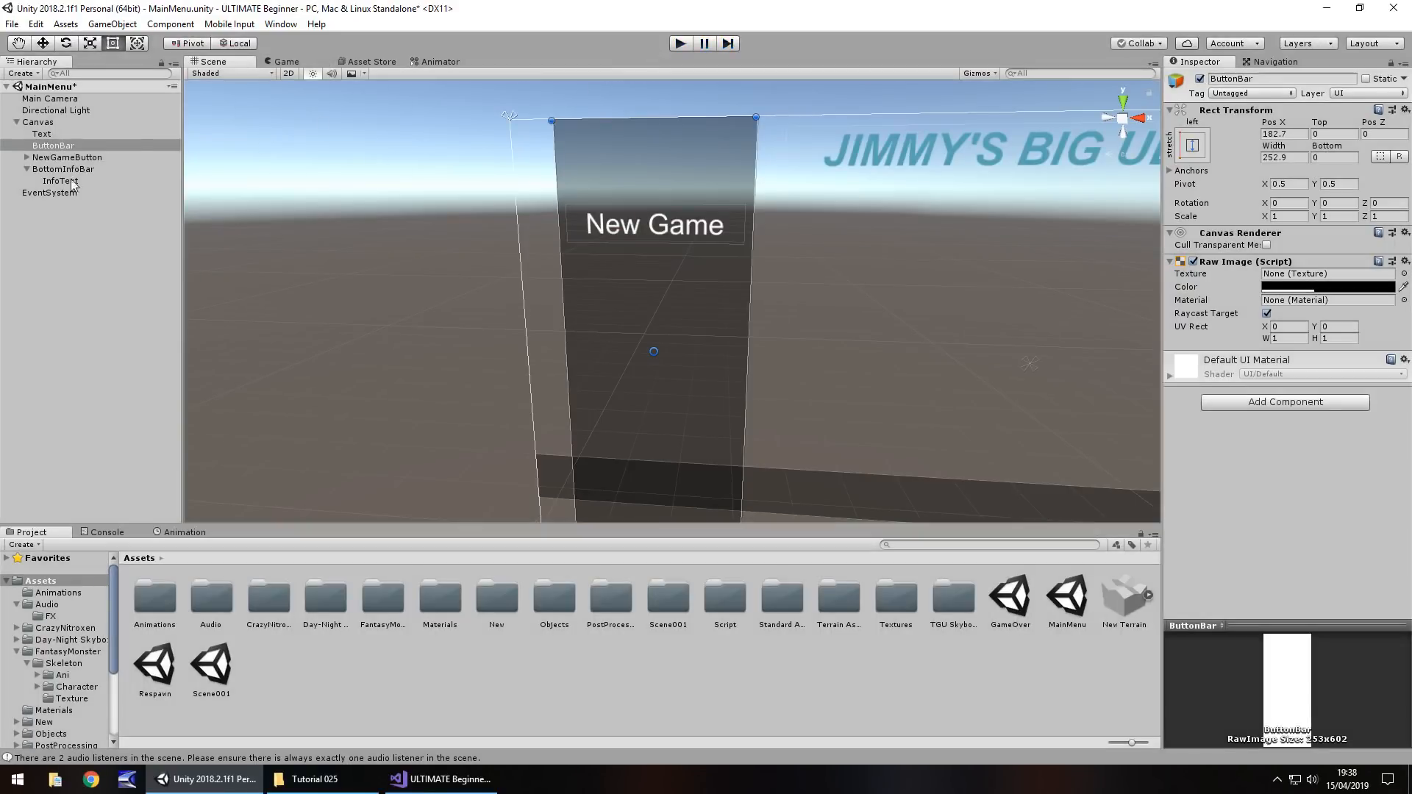
- Raise the alpha of NewGameButton's image colour to 255 and play-test the opaque black button
click(50, 158)
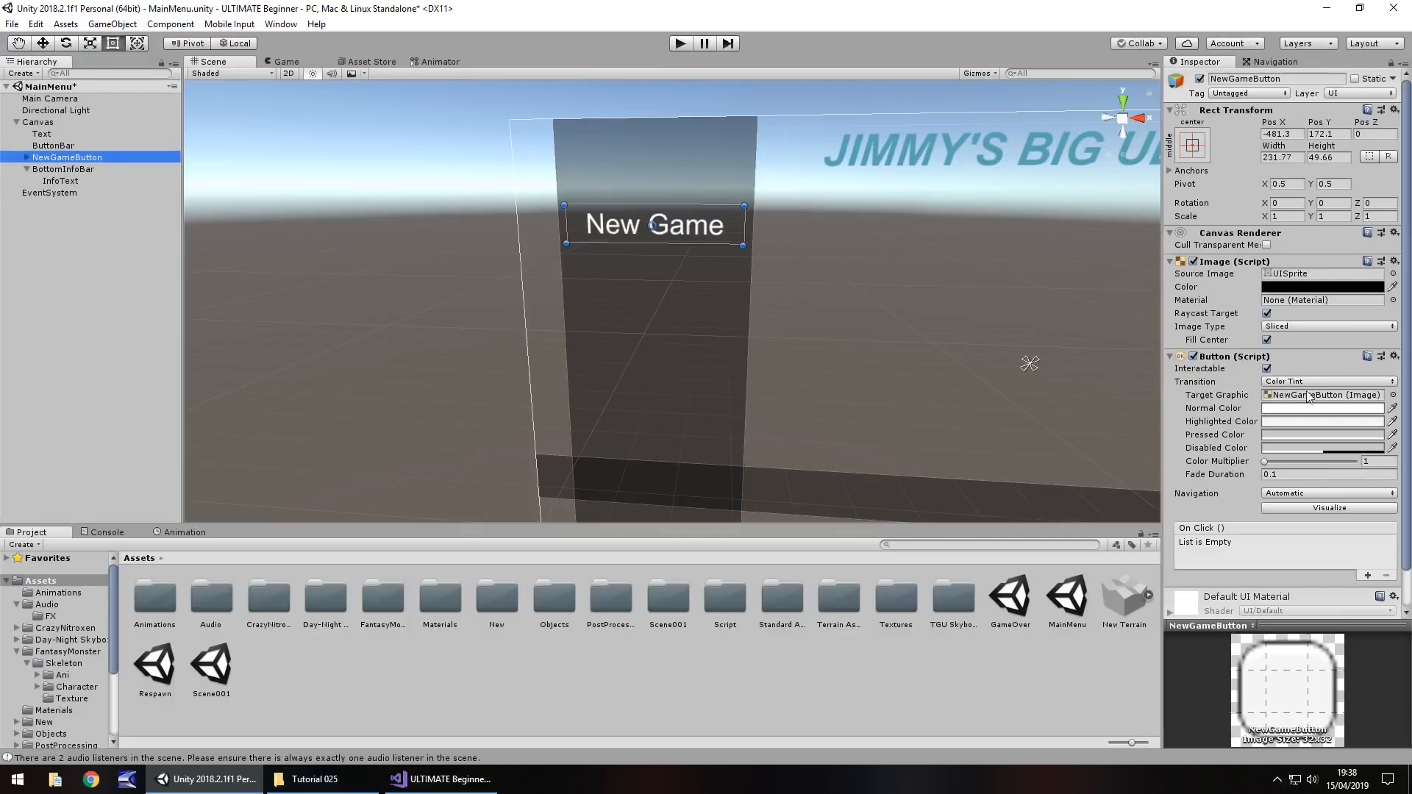
click(1300, 287)
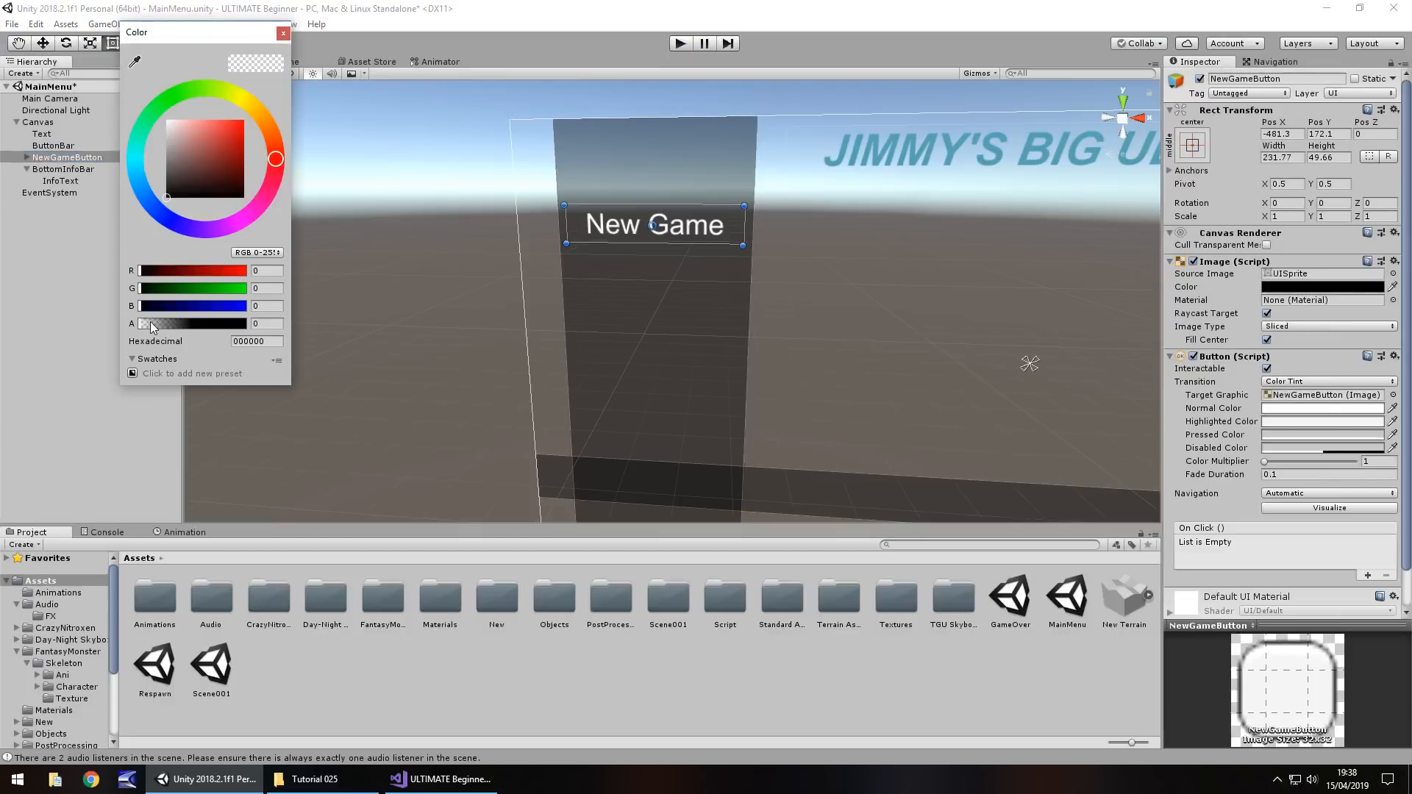
drag(153, 325, 244, 326)
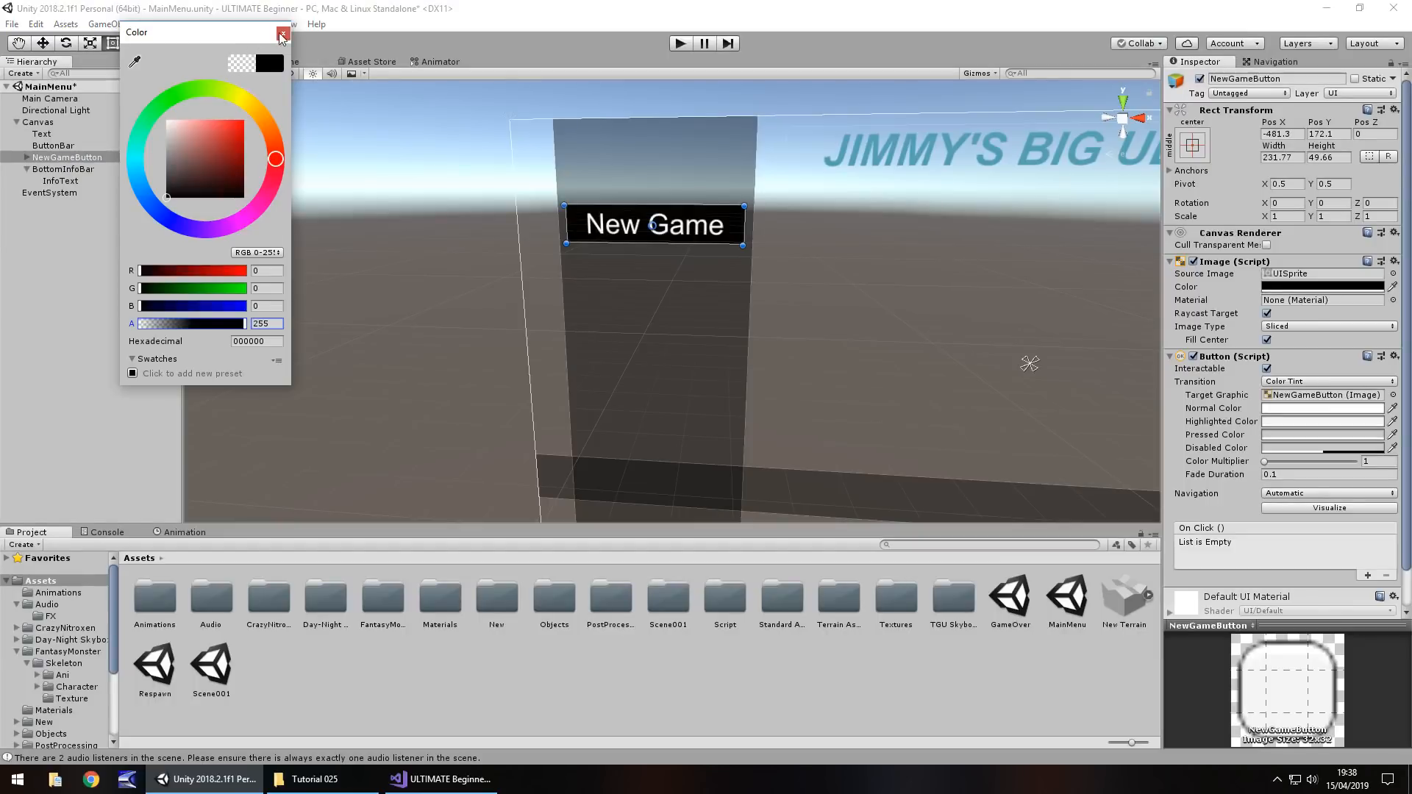
click(283, 33)
click(680, 43)
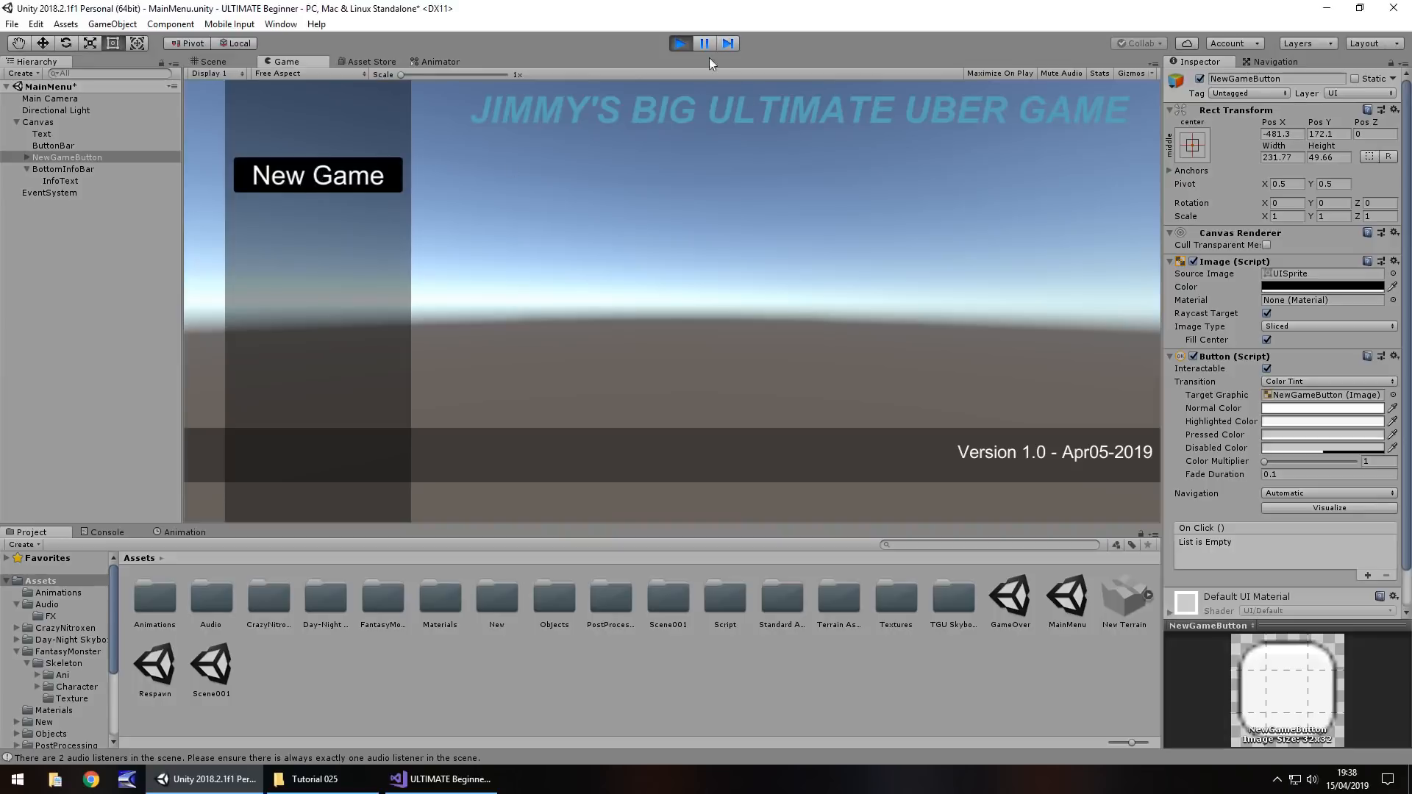
click(680, 43)
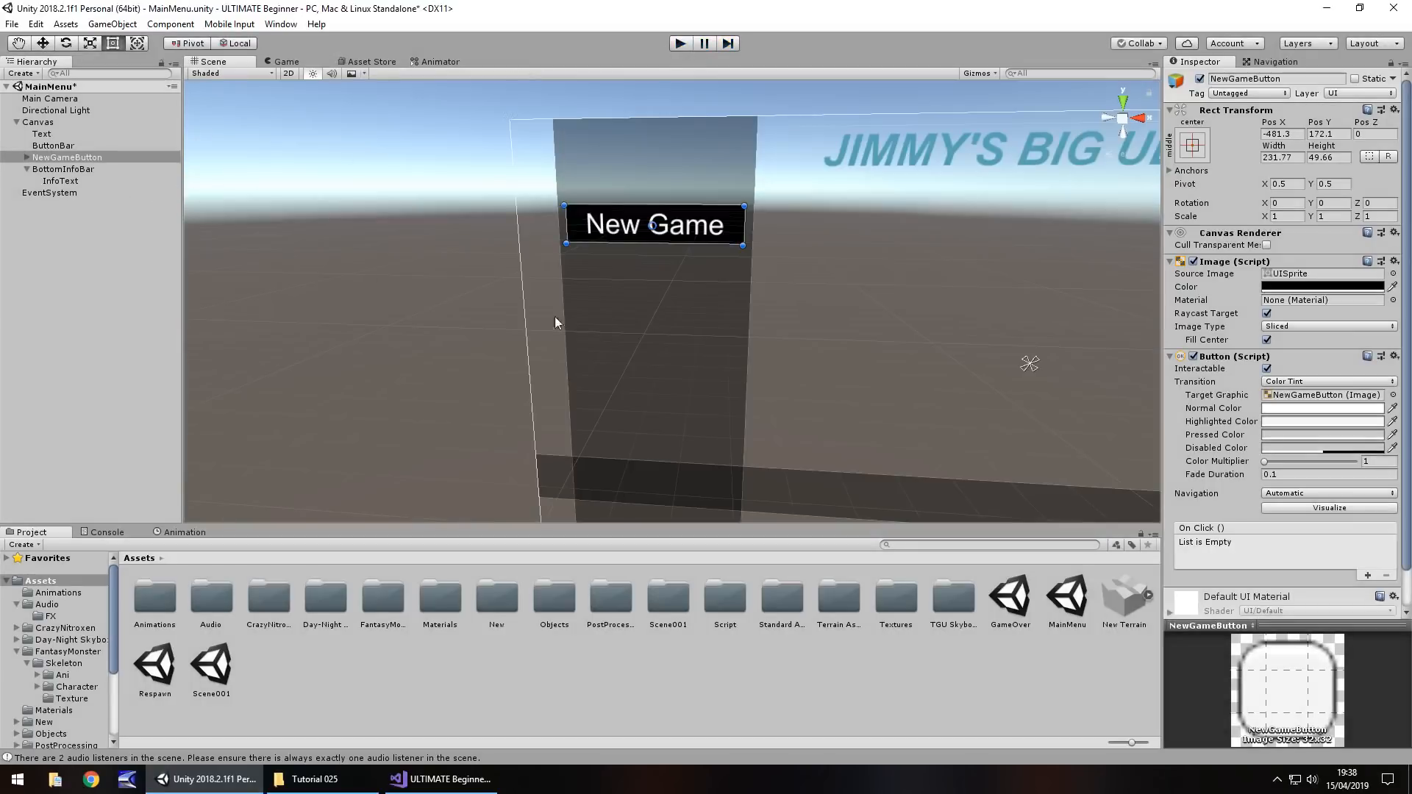
- Move ButtonBar sideways clear of the New Game button, to Pos X about 438, and play-test the scene
click(622, 321)
drag(619, 317, 818, 317)
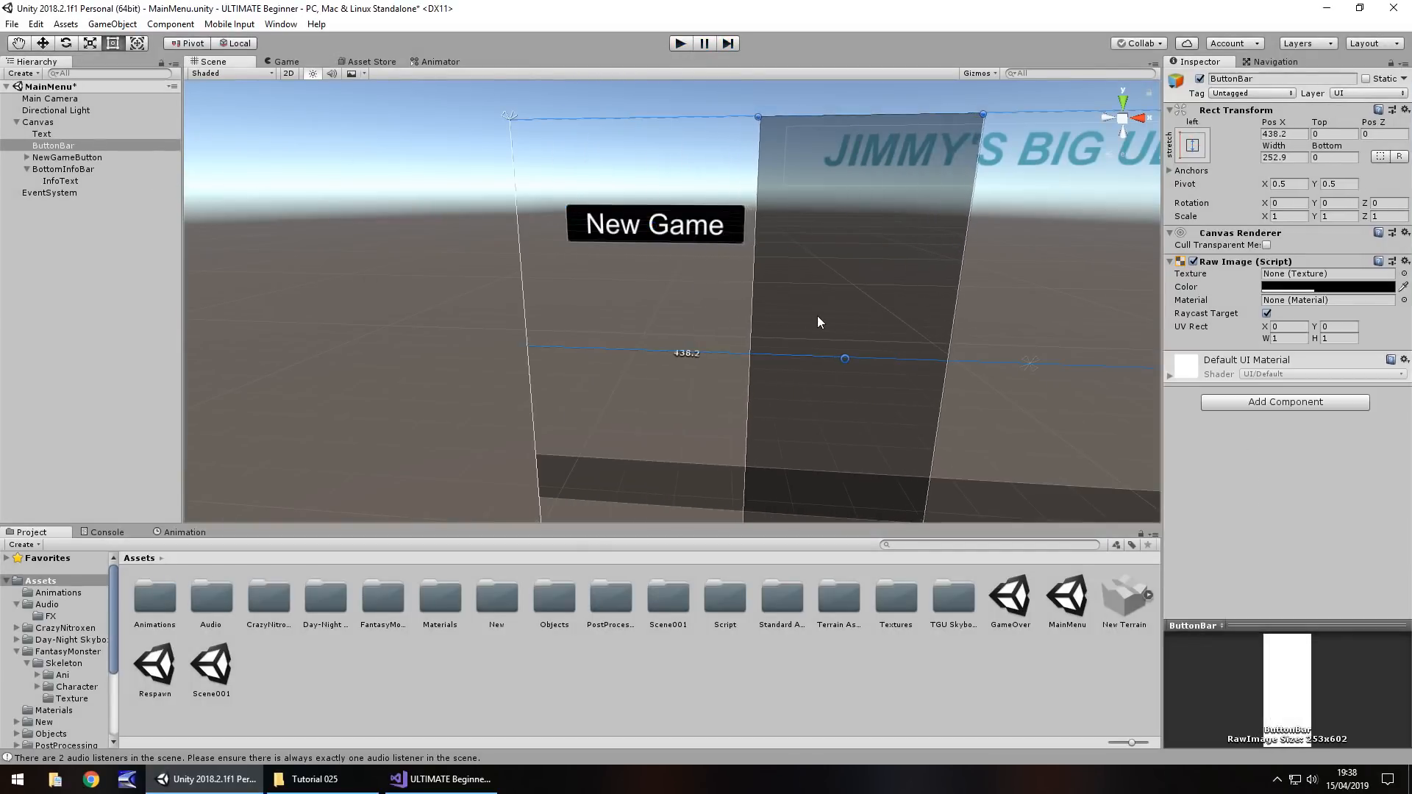
click(680, 43)
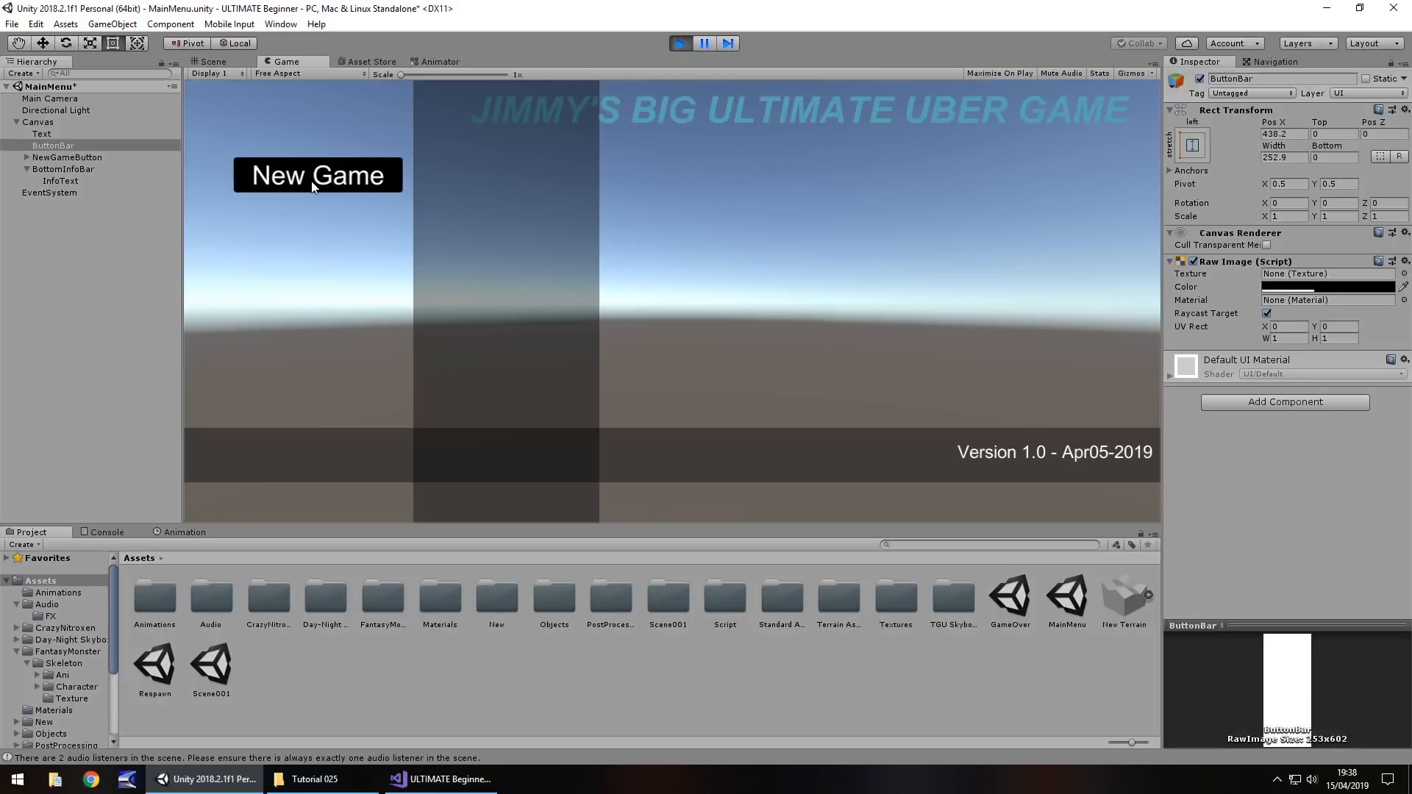
click(672, 43)
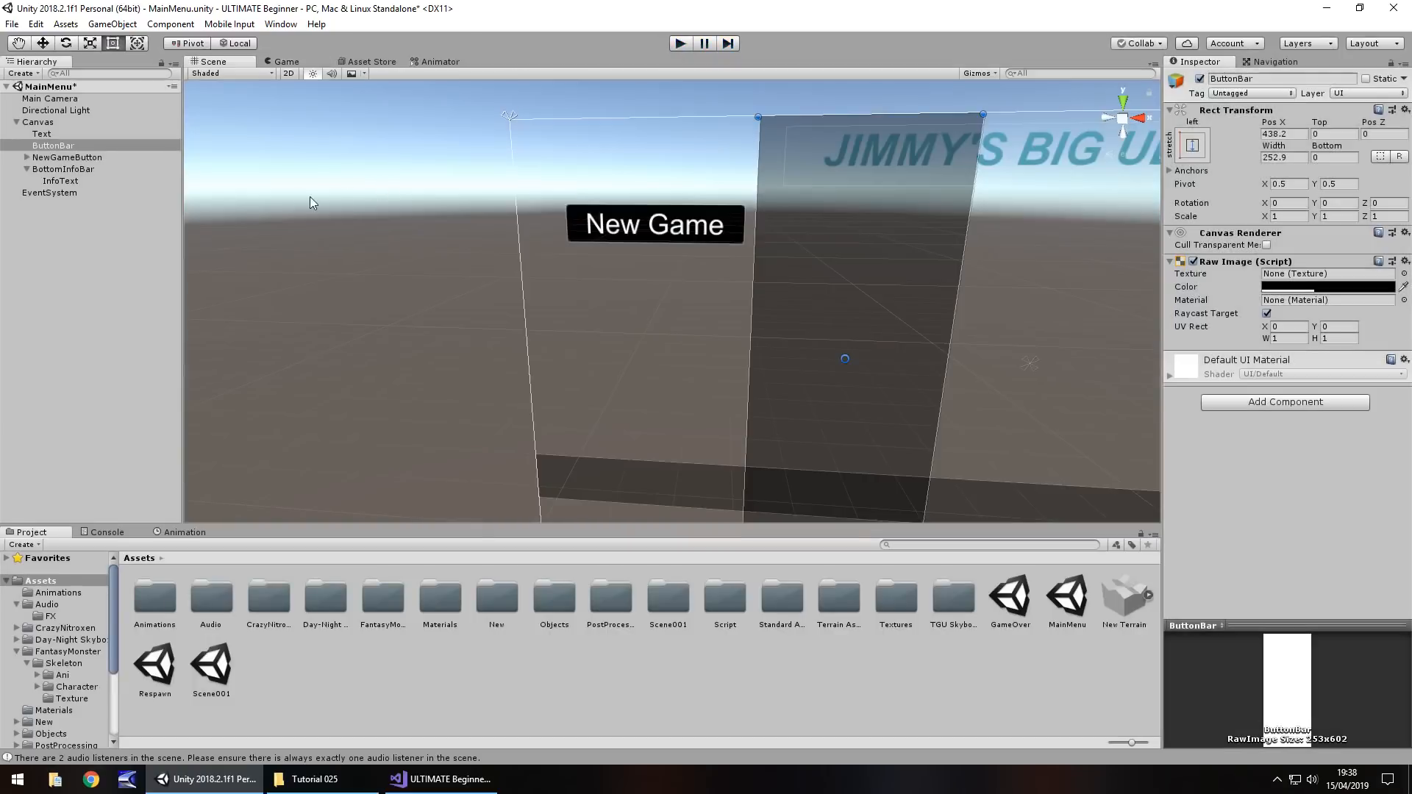
- Add a new default UI Button to the canvas and run the scene to compare it with the New Game button
click(112, 24)
mouse_move(125, 170)
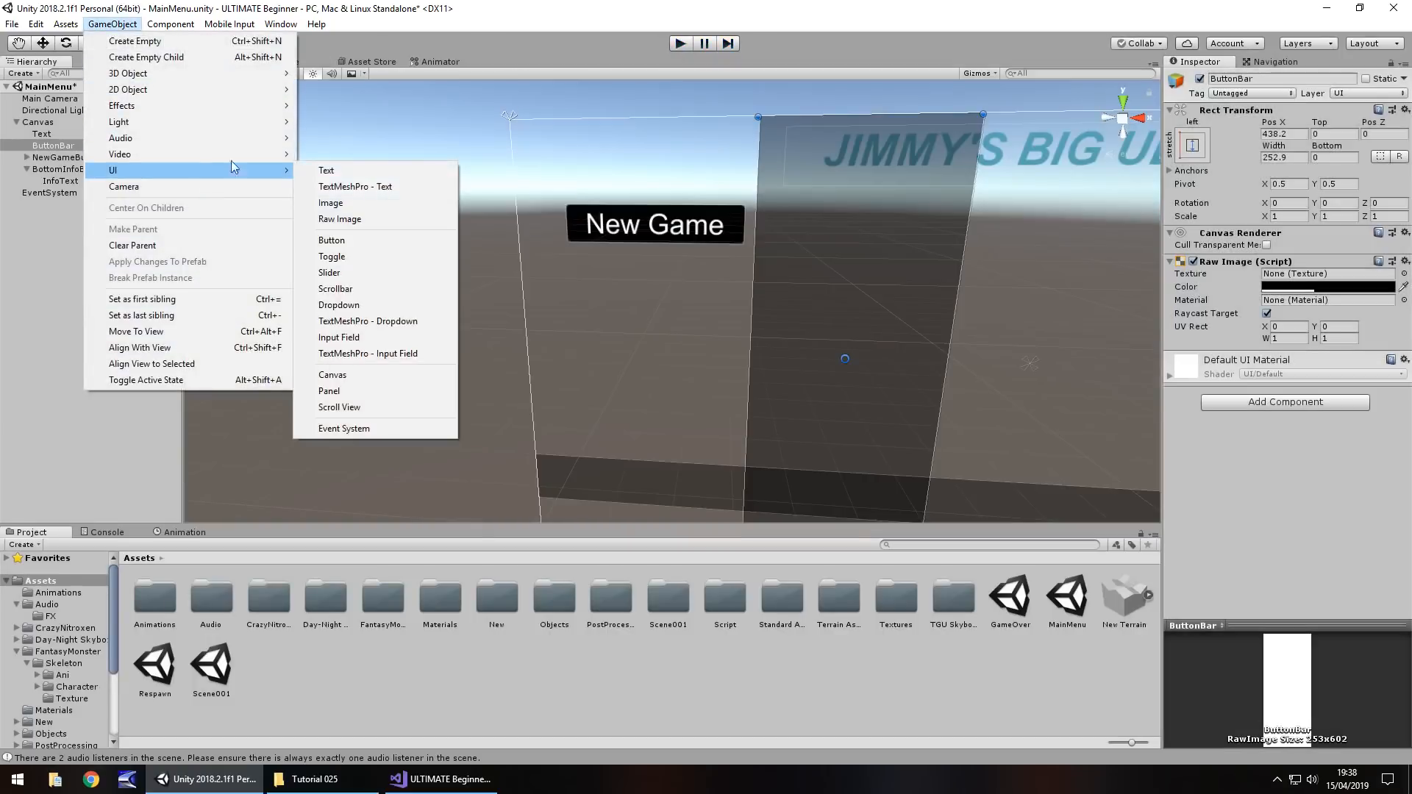
click(368, 240)
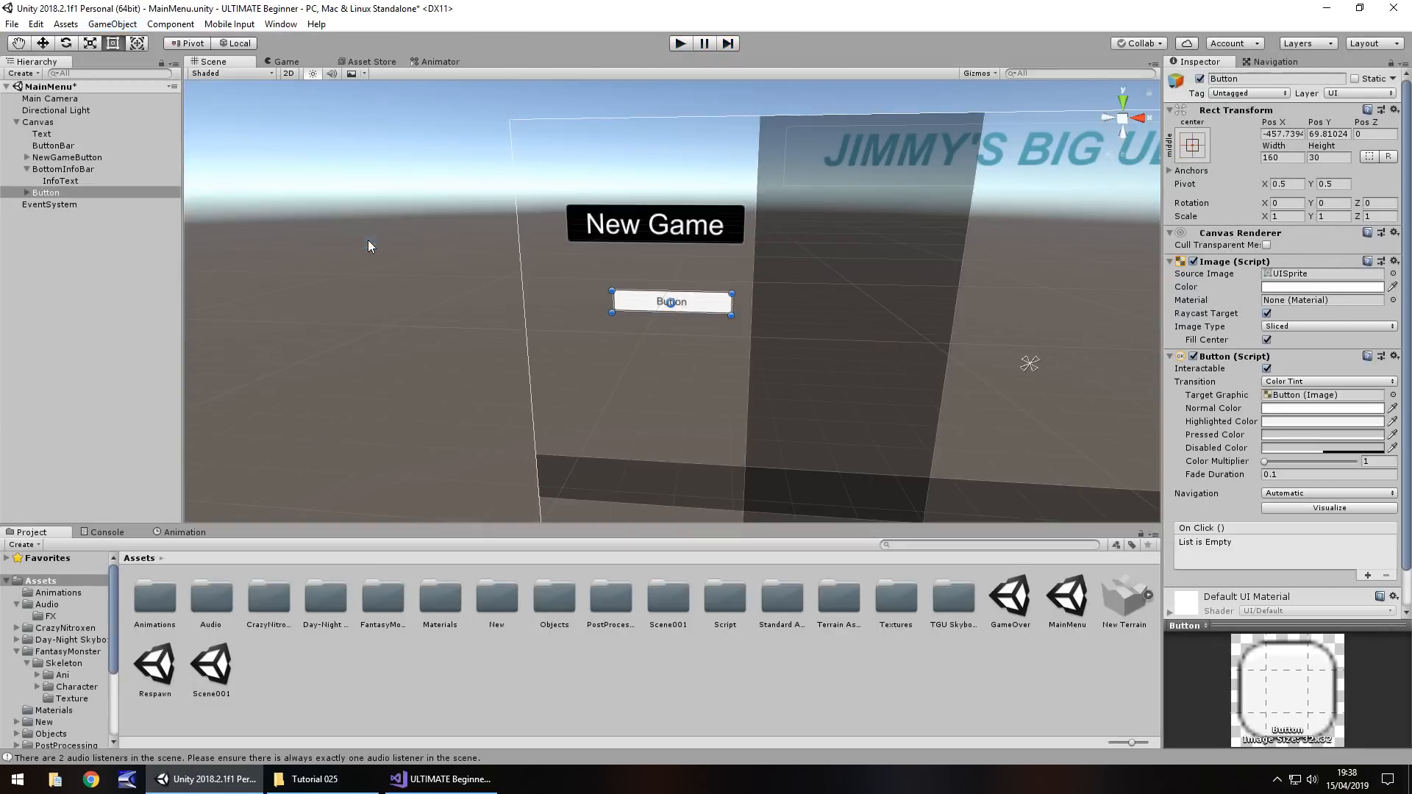
click(683, 43)
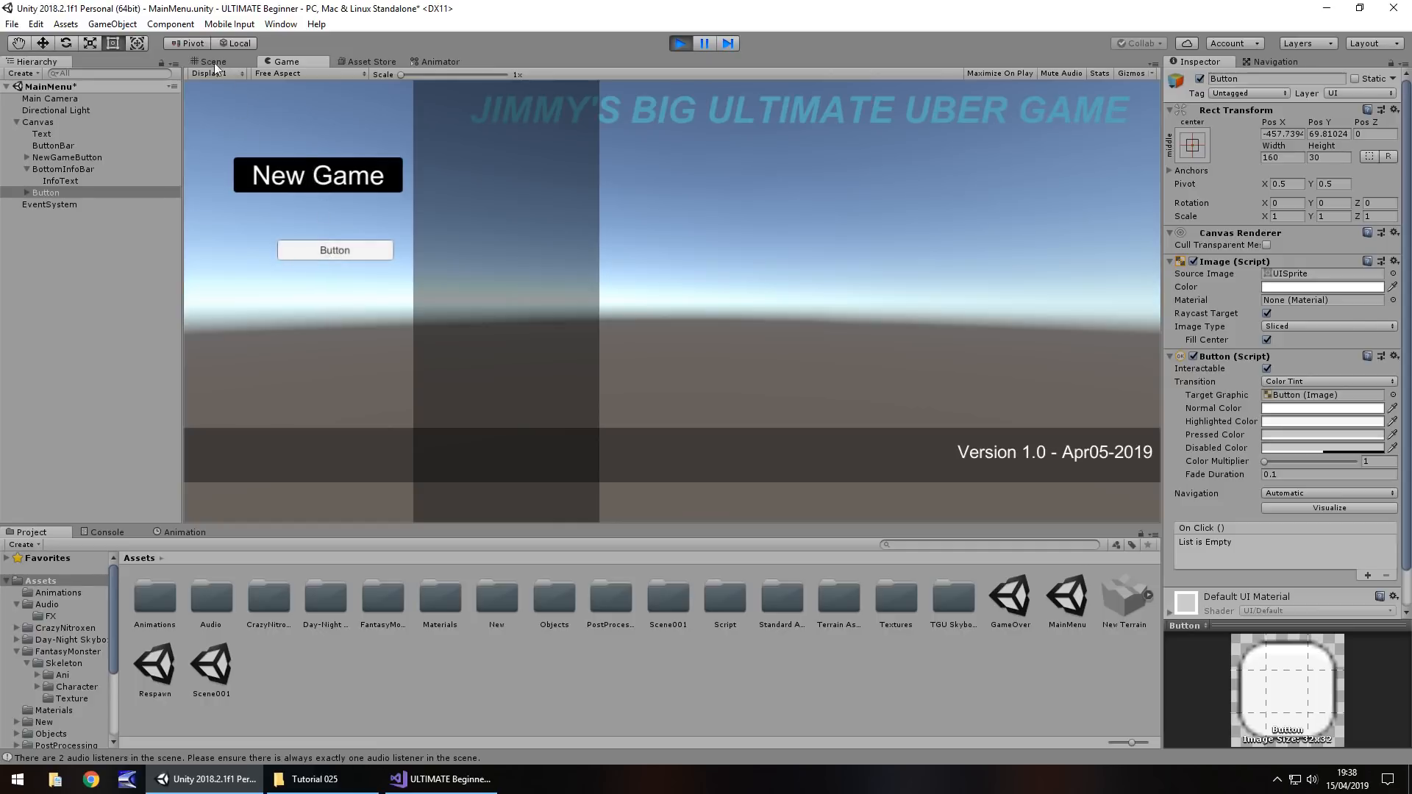
click(680, 44)
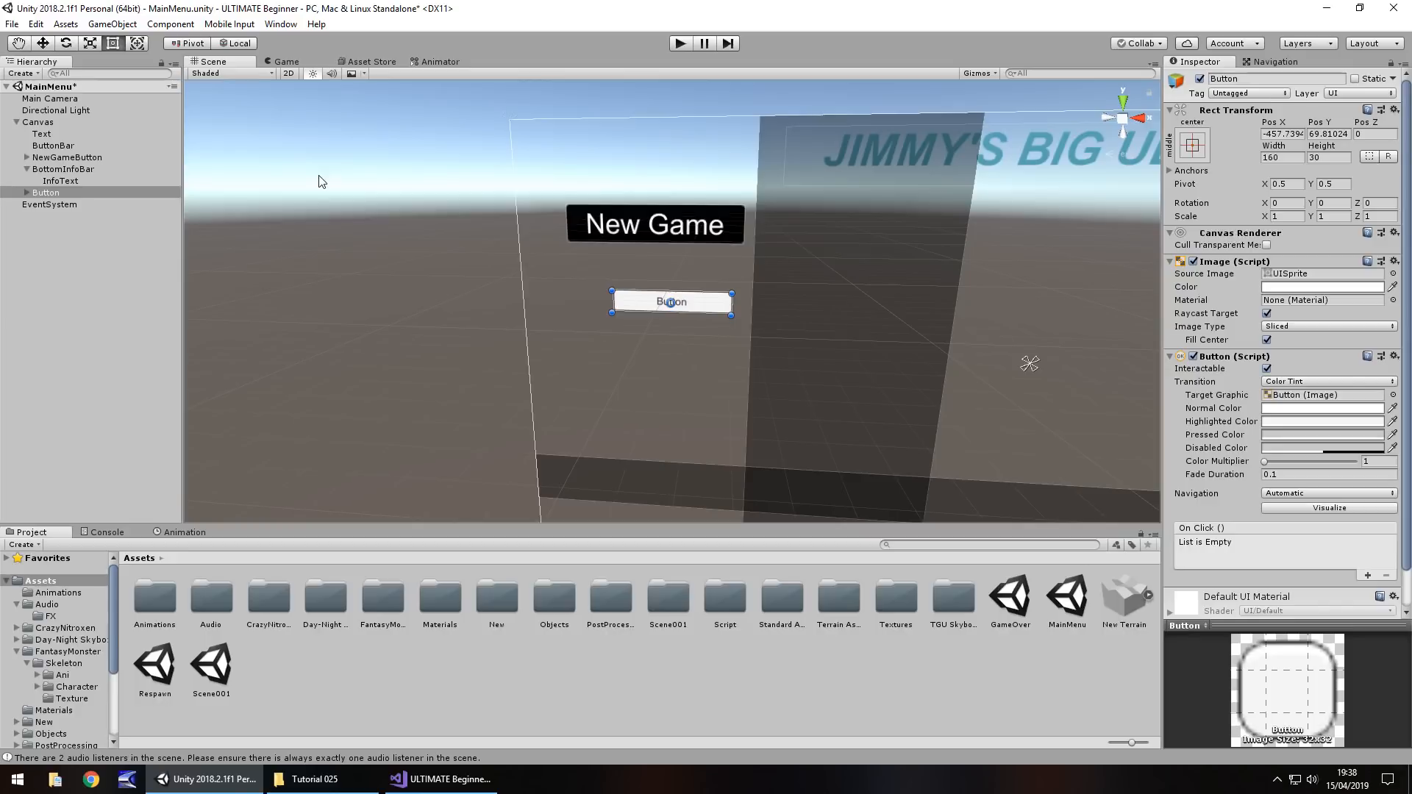
- Change NewGameButton's image colour to a pale cream yellow
click(65, 159)
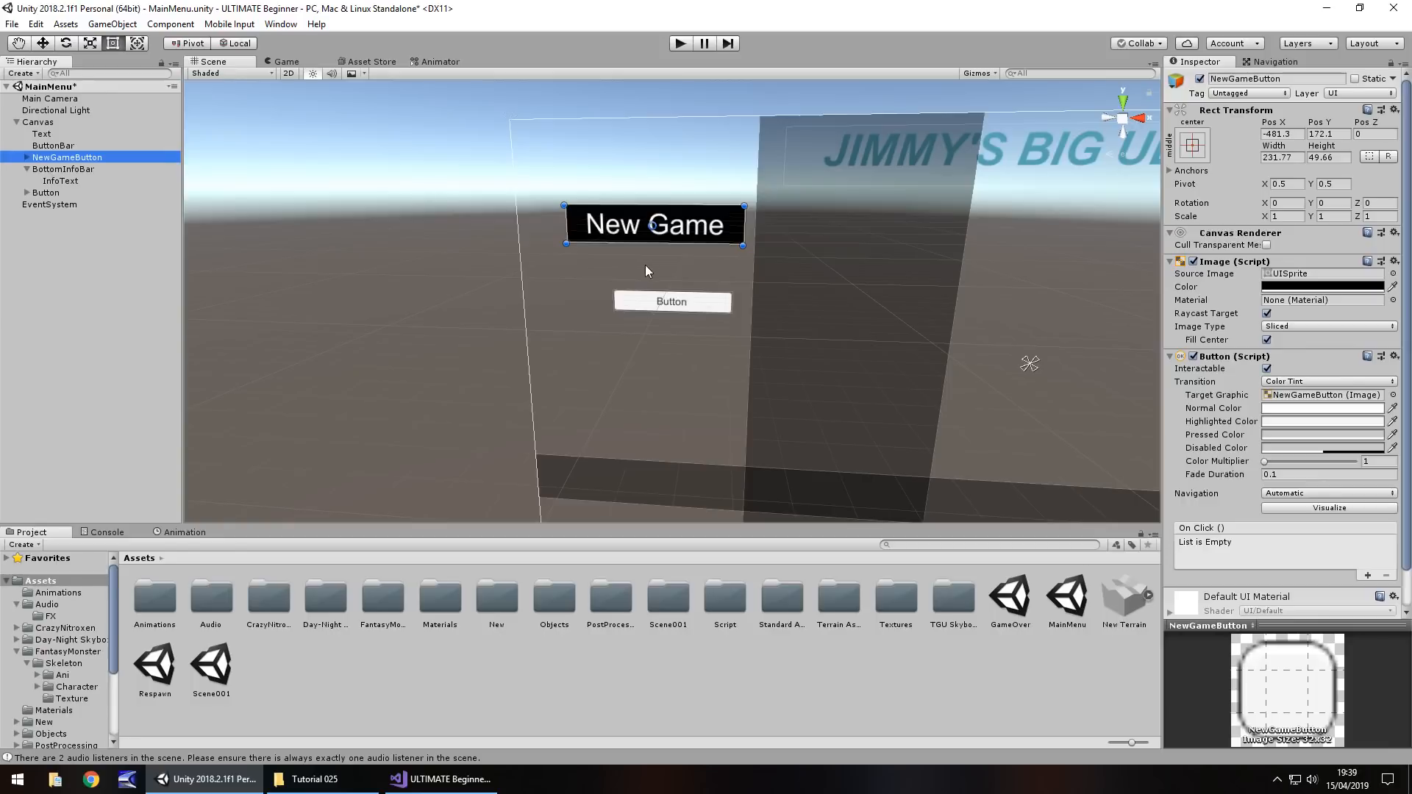
click(1295, 285)
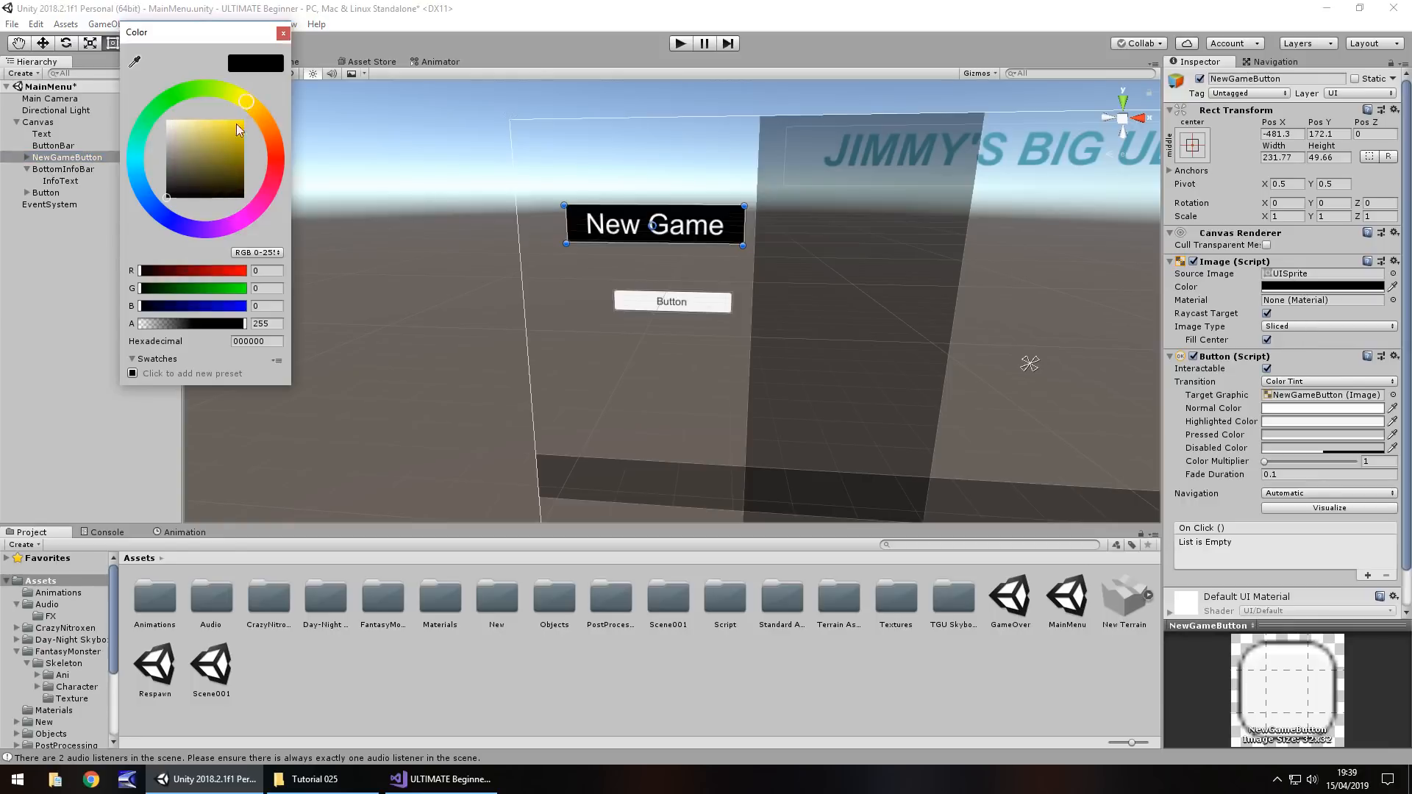
drag(220, 155, 179, 120)
click(282, 34)
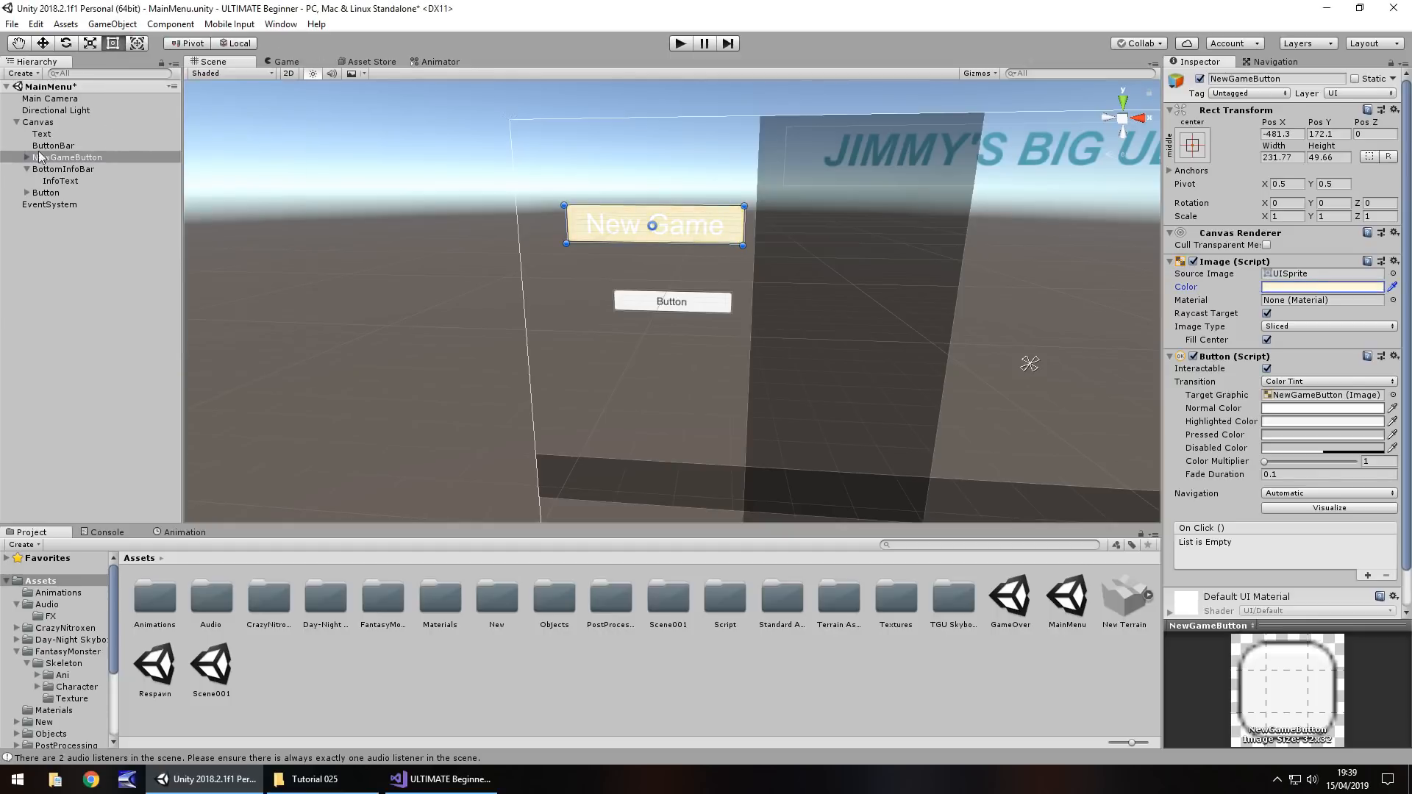
- Colour the text label inside NewGameButton black
click(27, 157)
click(57, 169)
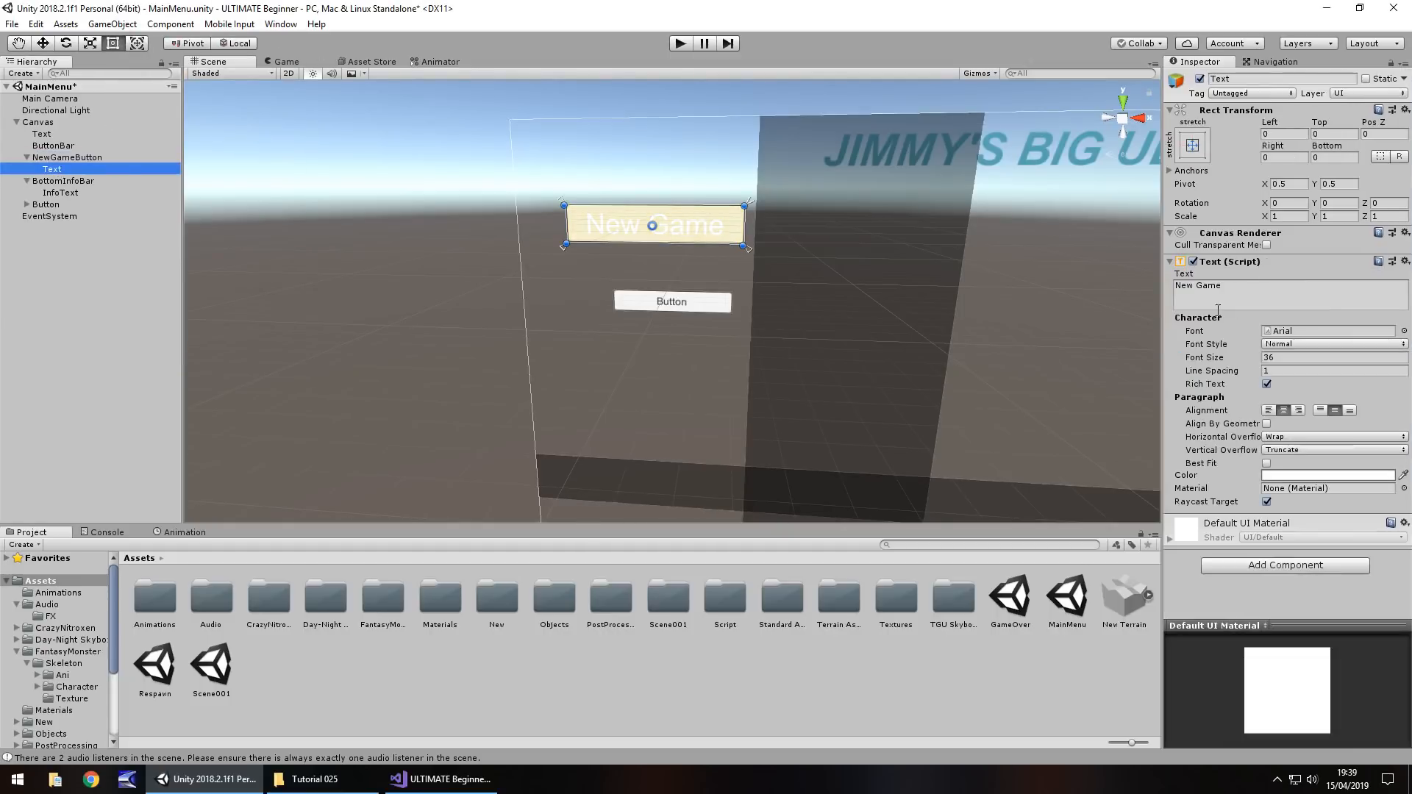
click(1301, 477)
drag(179, 138, 244, 197)
click(283, 34)
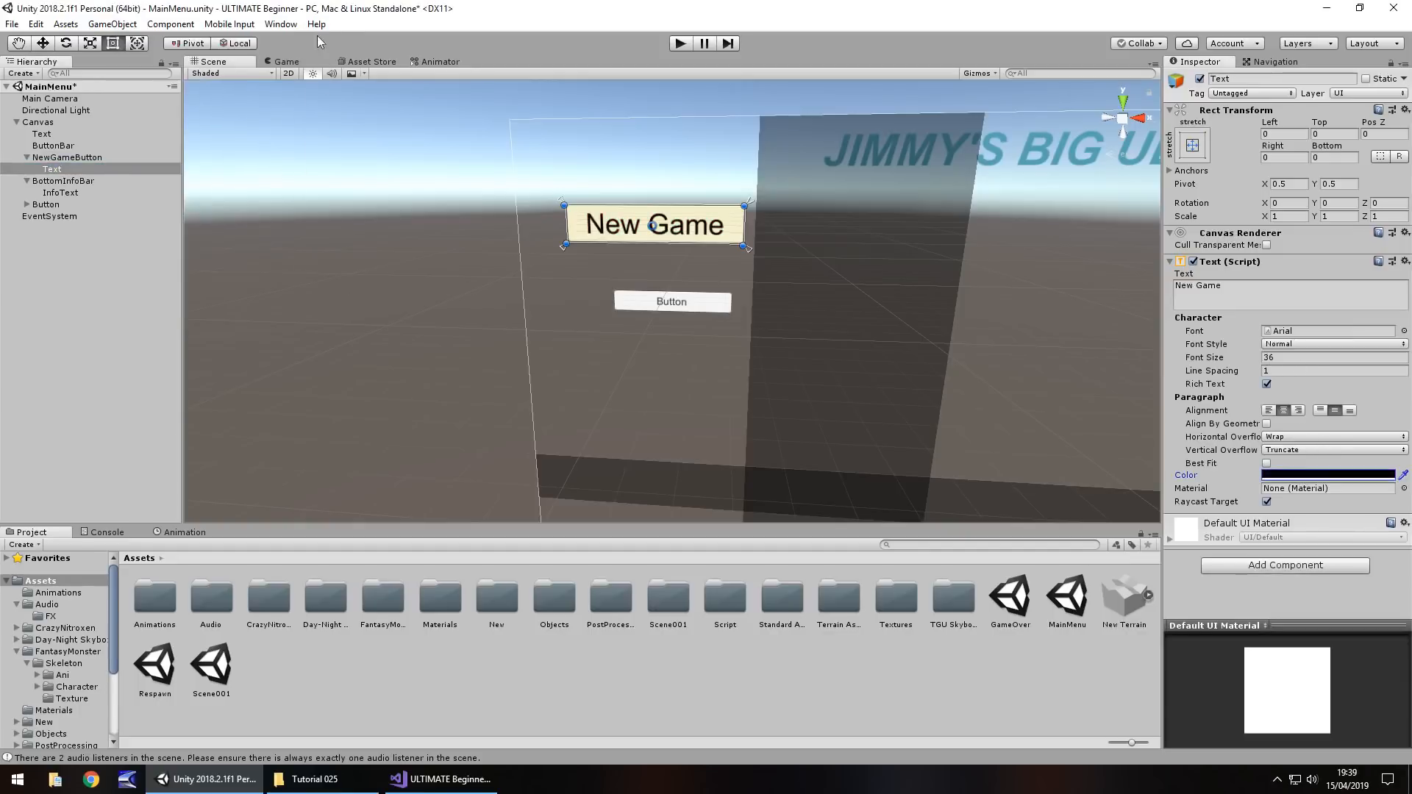
- Run the scene and try the New Game button several times to check its pressed tint
click(680, 44)
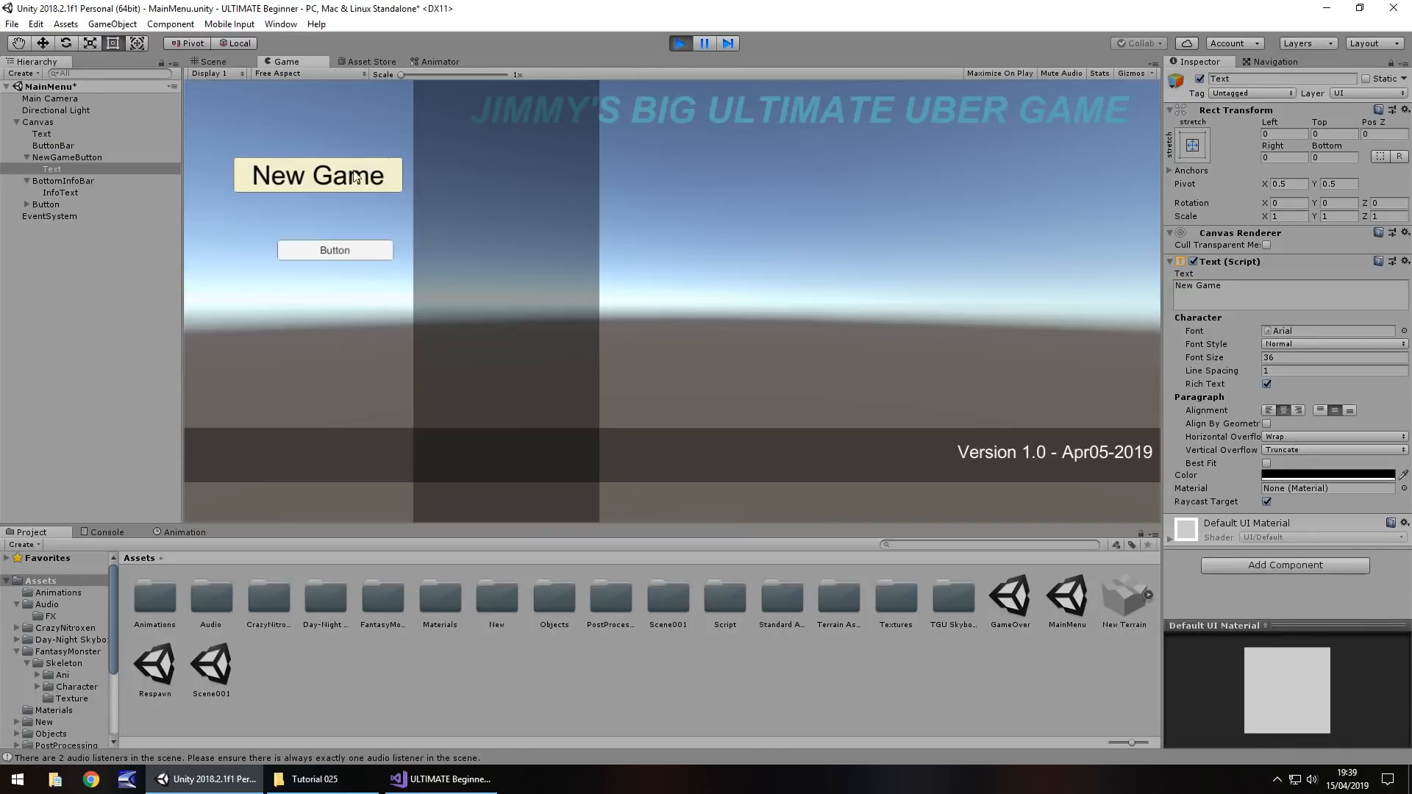
click(306, 175)
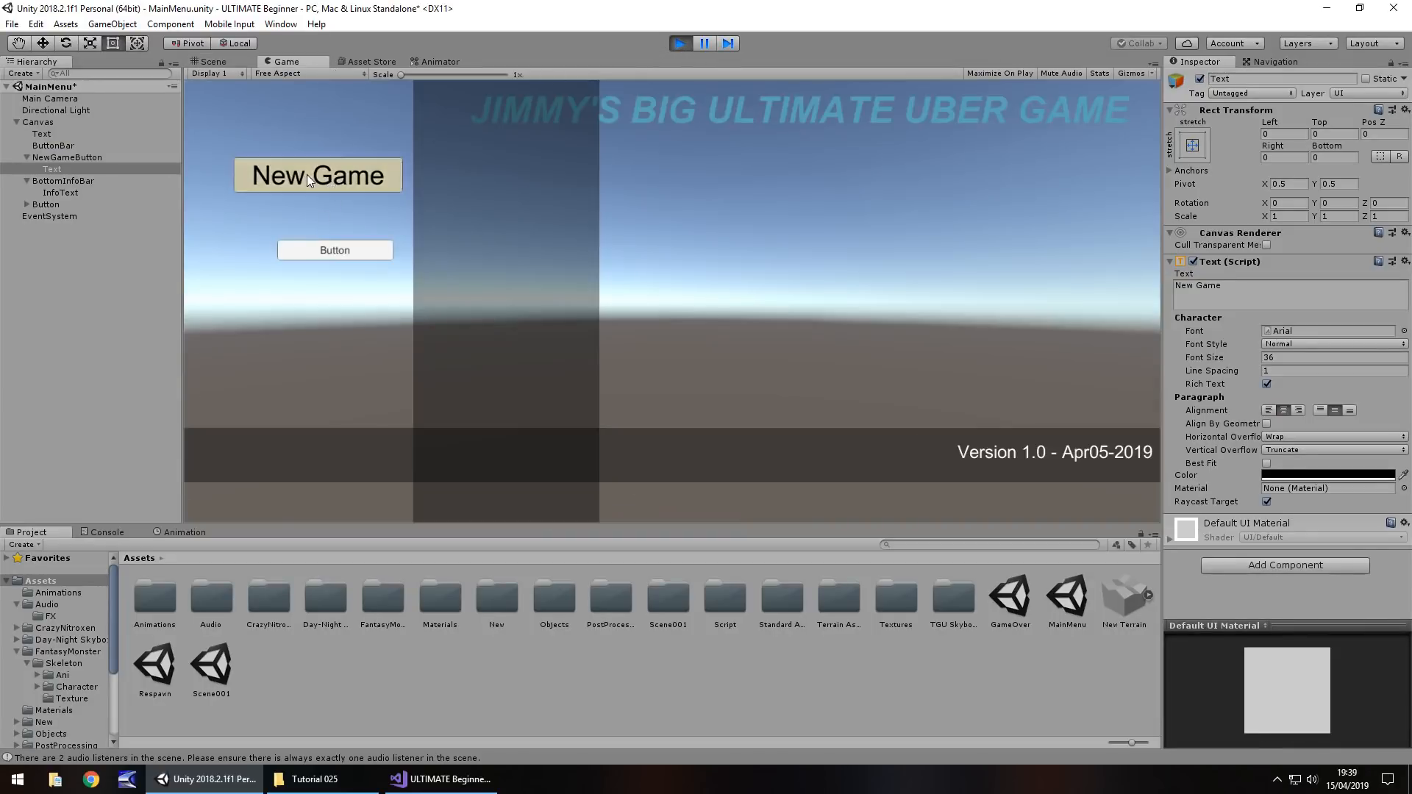
click(312, 179)
click(313, 179)
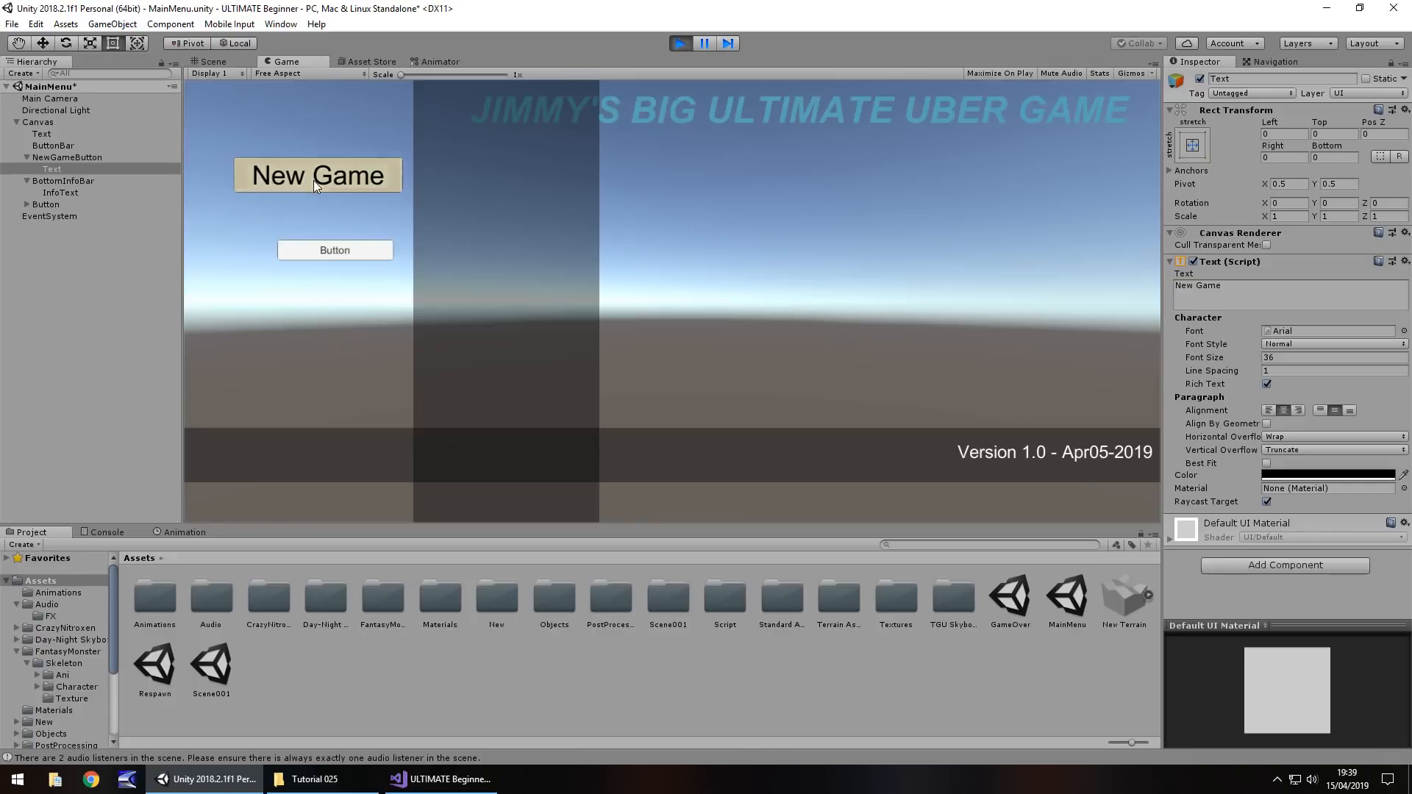
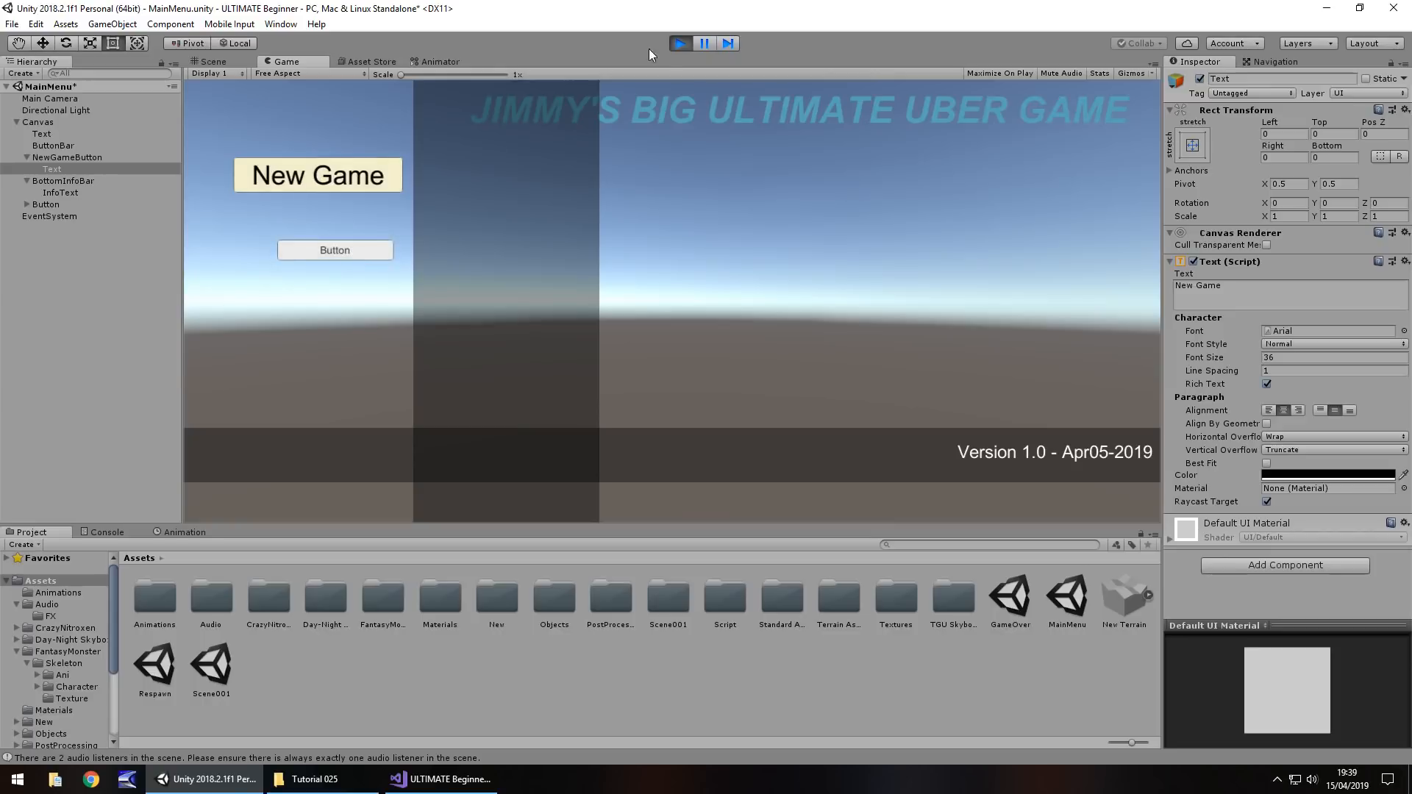
- Move ButtonBar behind the menu buttons to about Pos X 183 and run the scene to check the New Game button
click(676, 43)
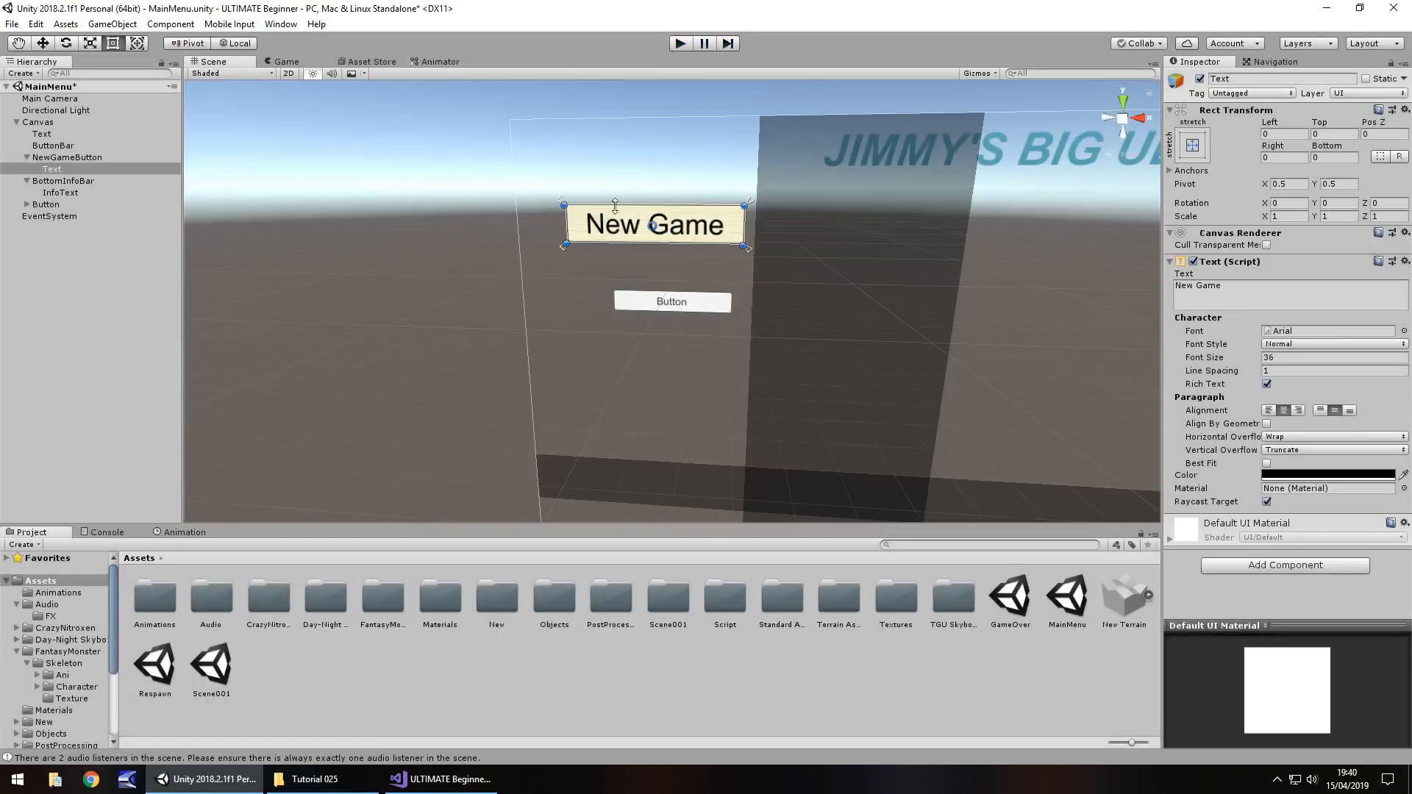
click(878, 235)
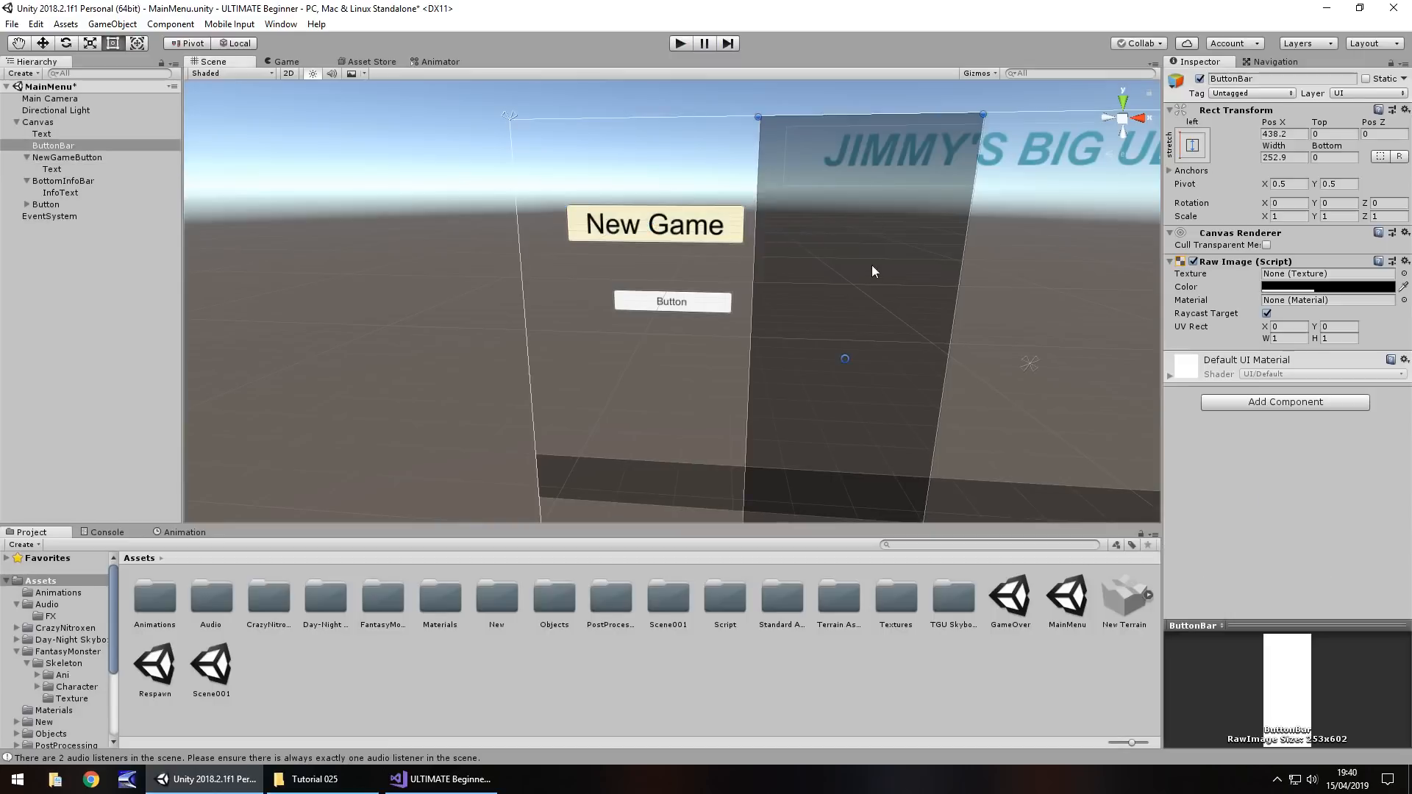
drag(873, 270, 667, 261)
click(680, 43)
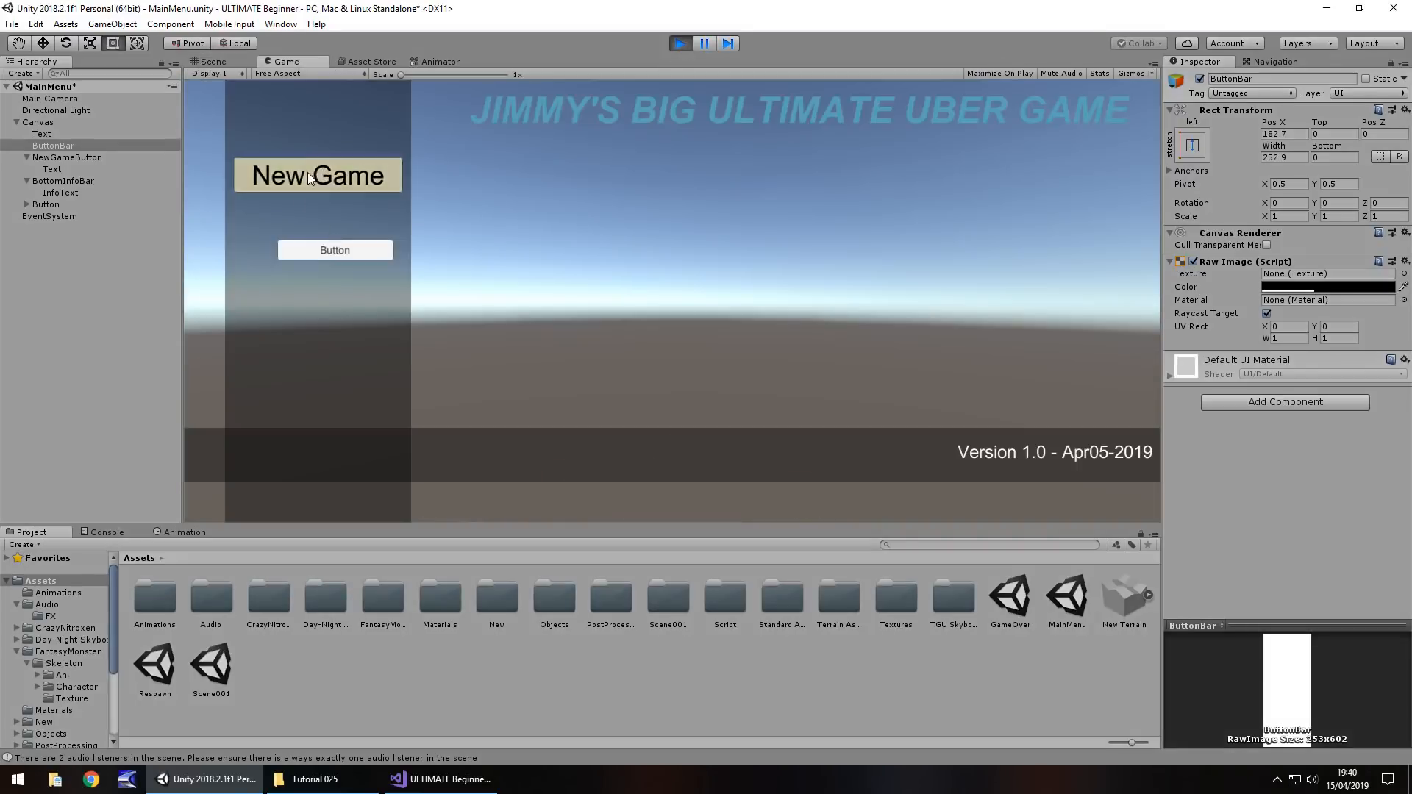
click(674, 44)
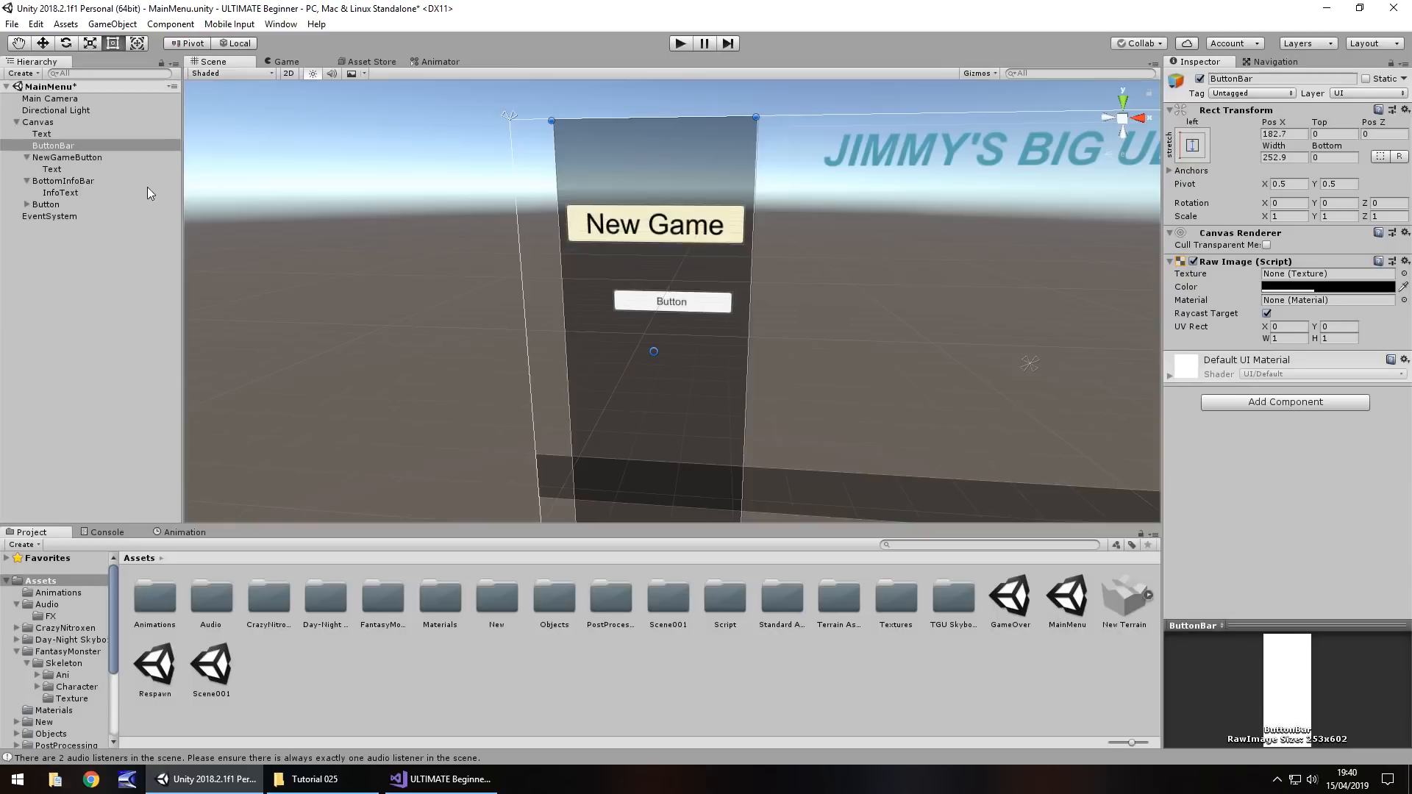
- Reorder NewGameButton above ButtonBar in the hierarchy and run the scene to check the draw order
click(62, 157)
click(26, 157)
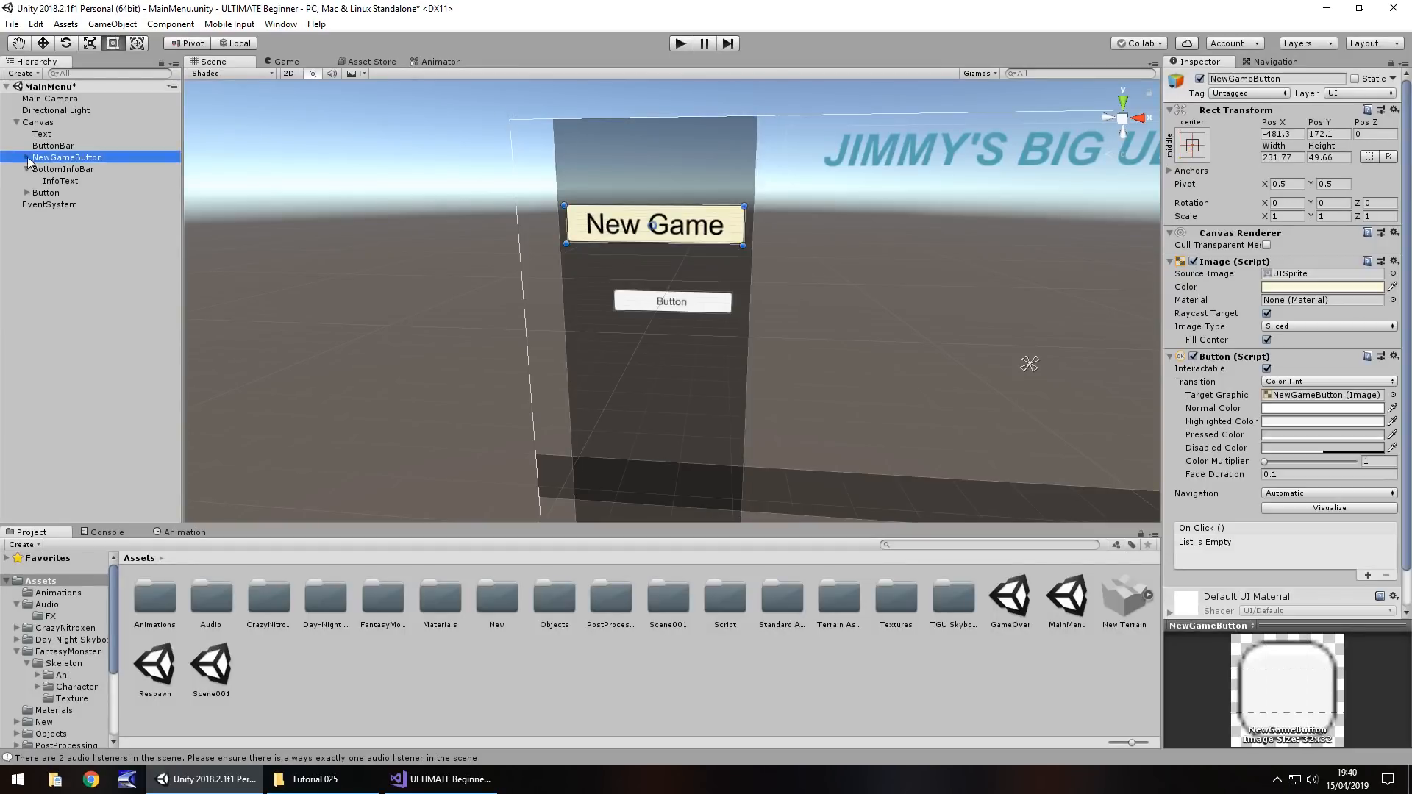
drag(63, 157, 66, 140)
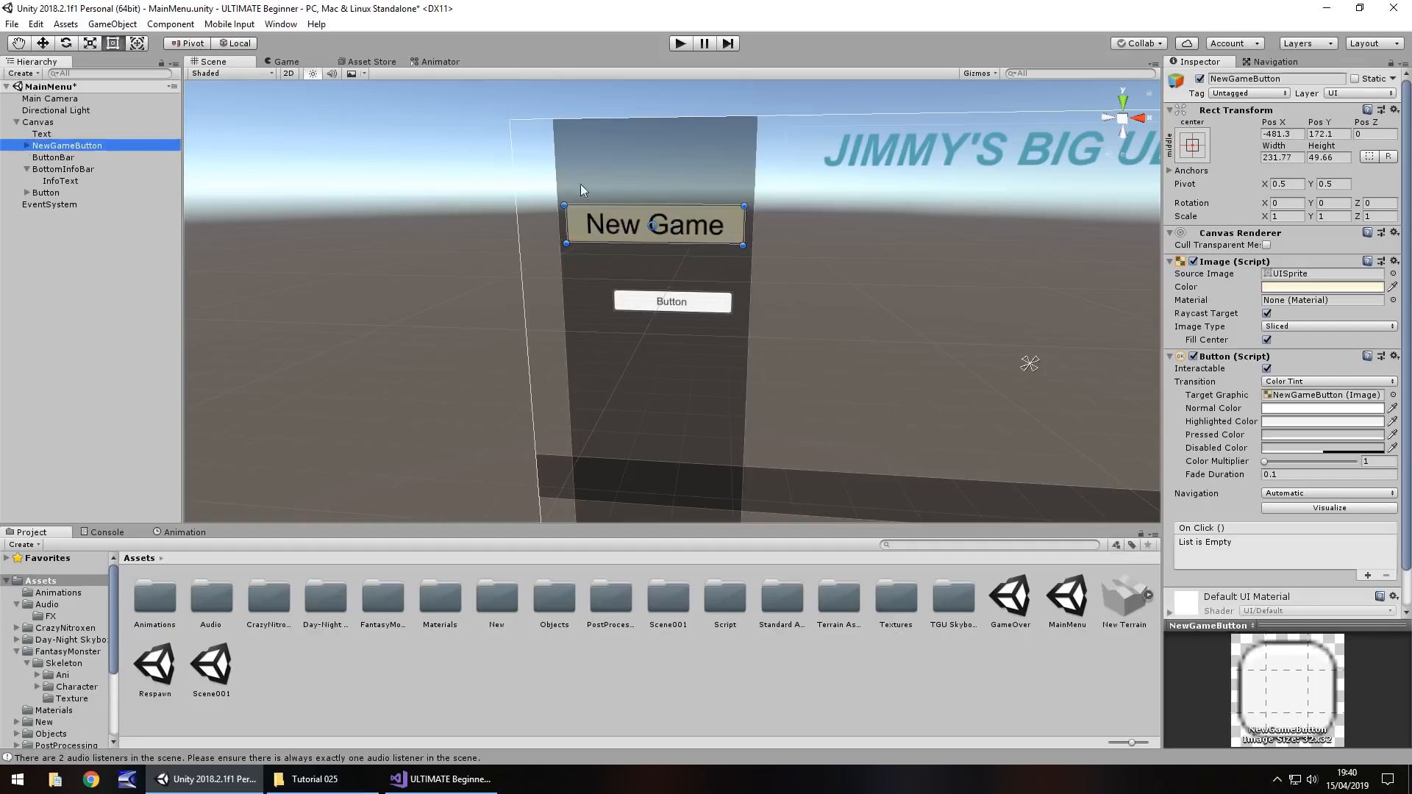
click(678, 44)
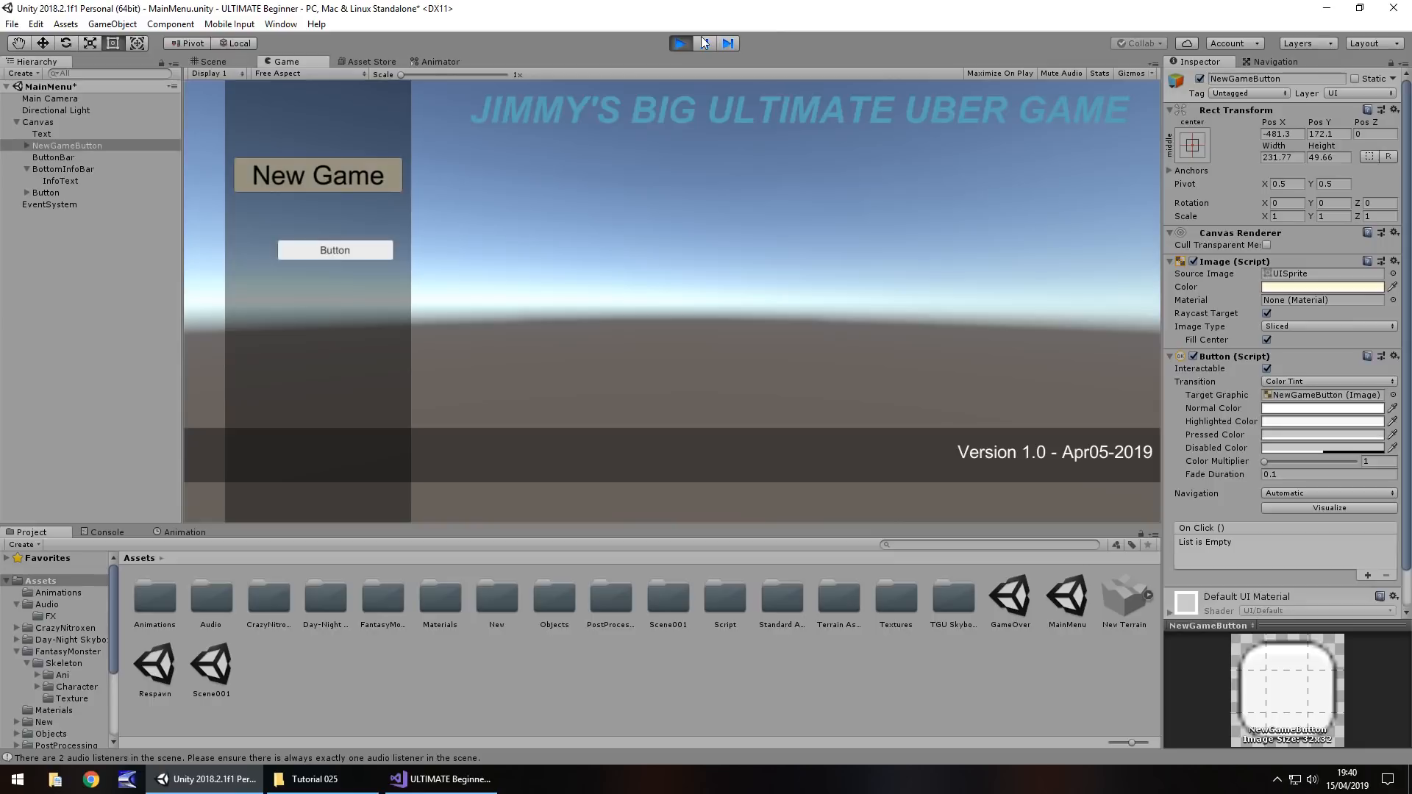
click(679, 44)
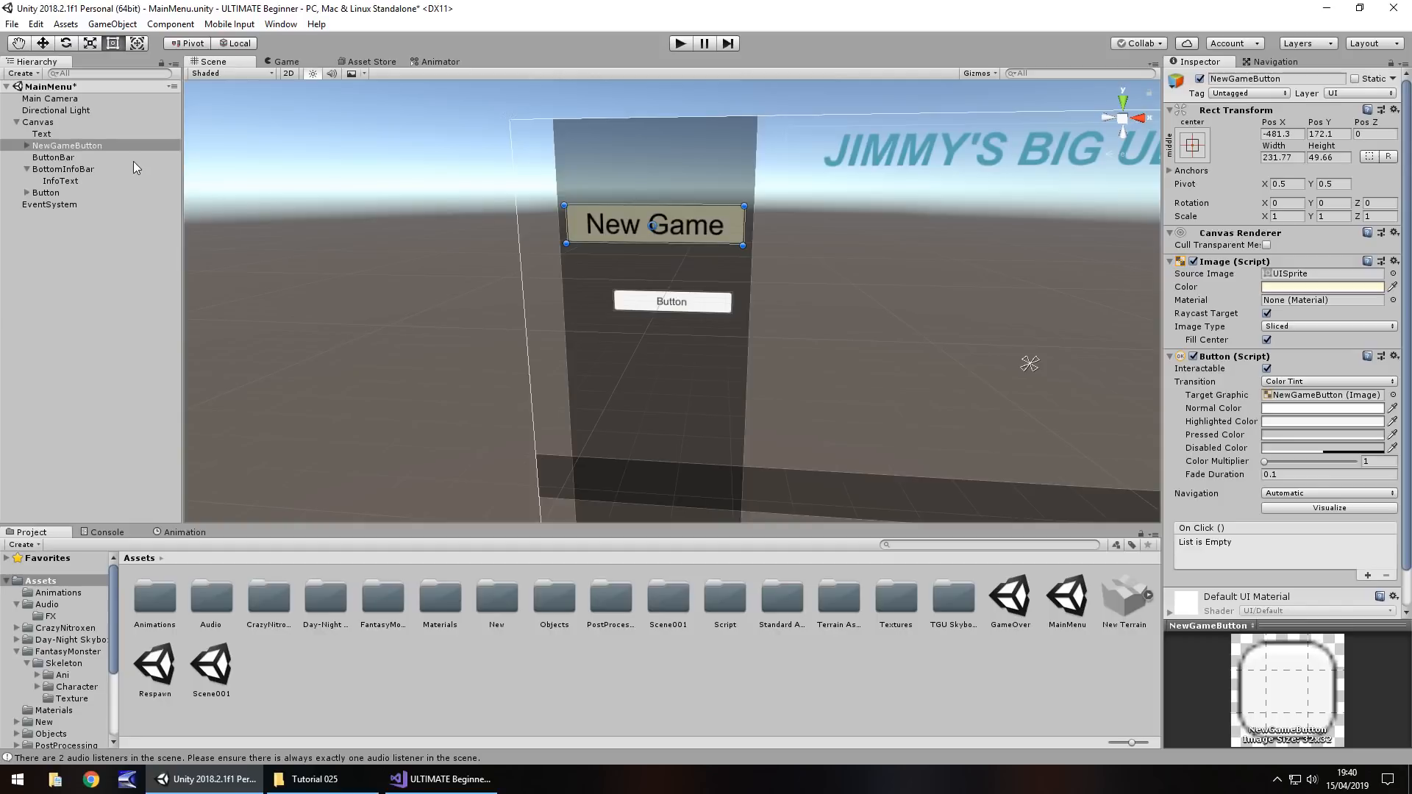
- Make NewGameButton a child of ButtonBar and delete the extra default Button from the canvas
drag(78, 146, 59, 157)
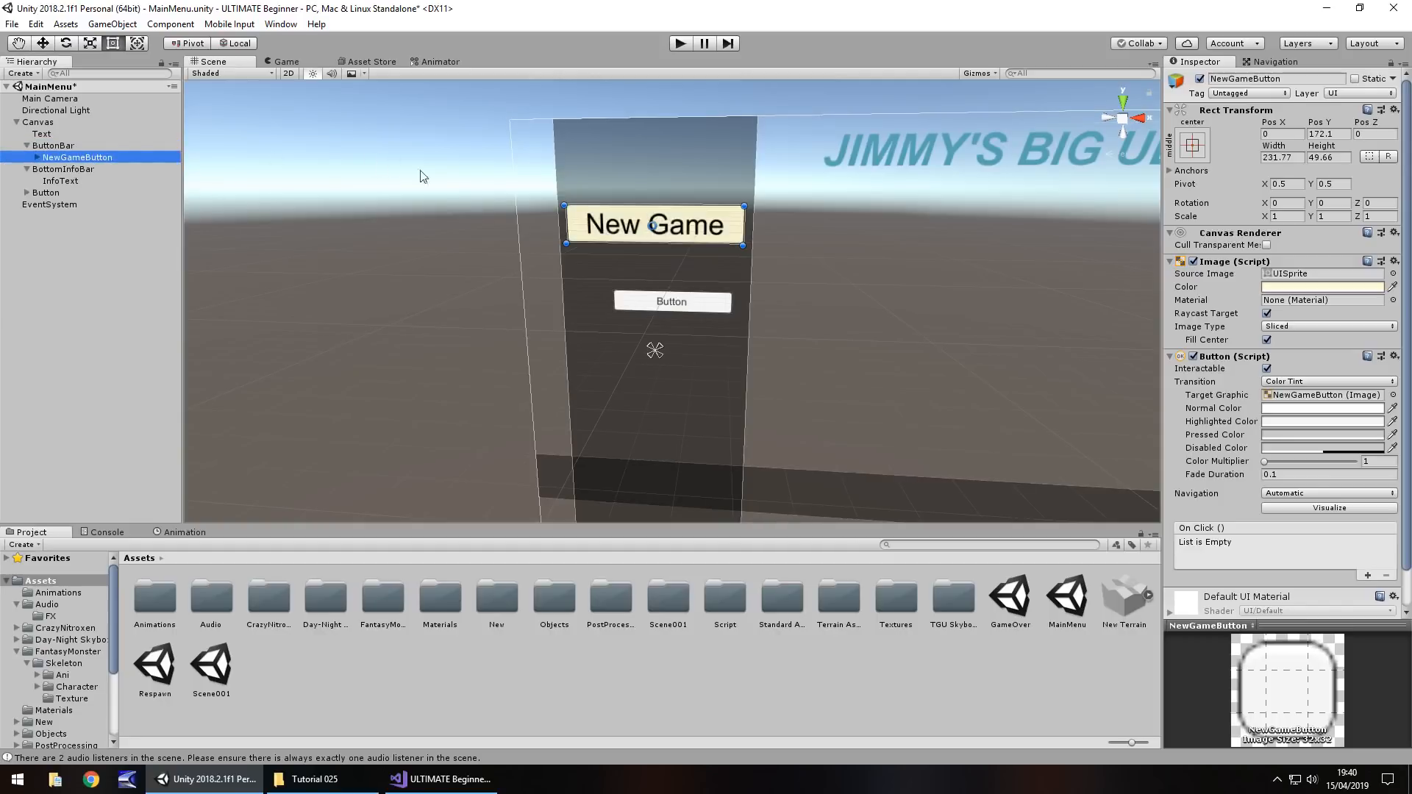
click(666, 303)
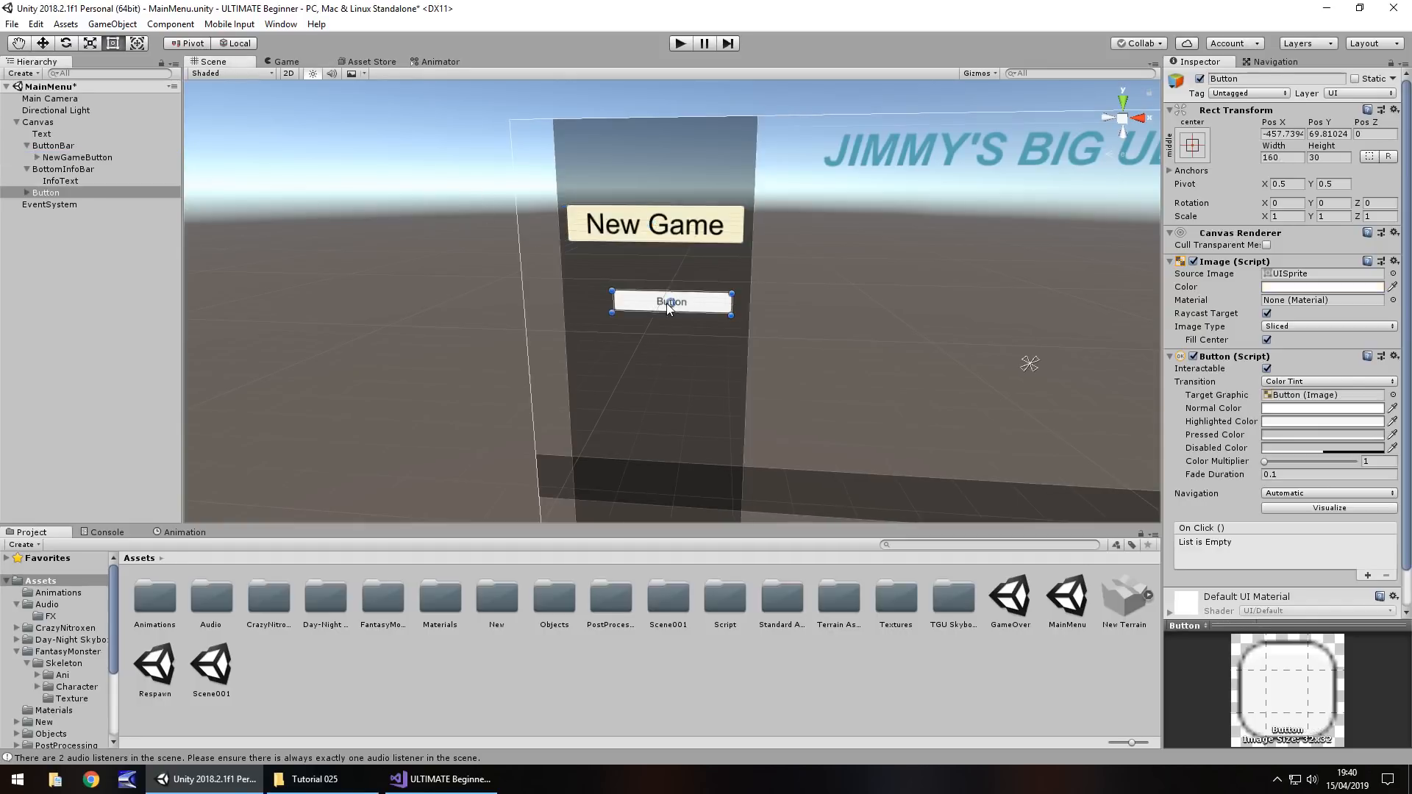
key(Delete)
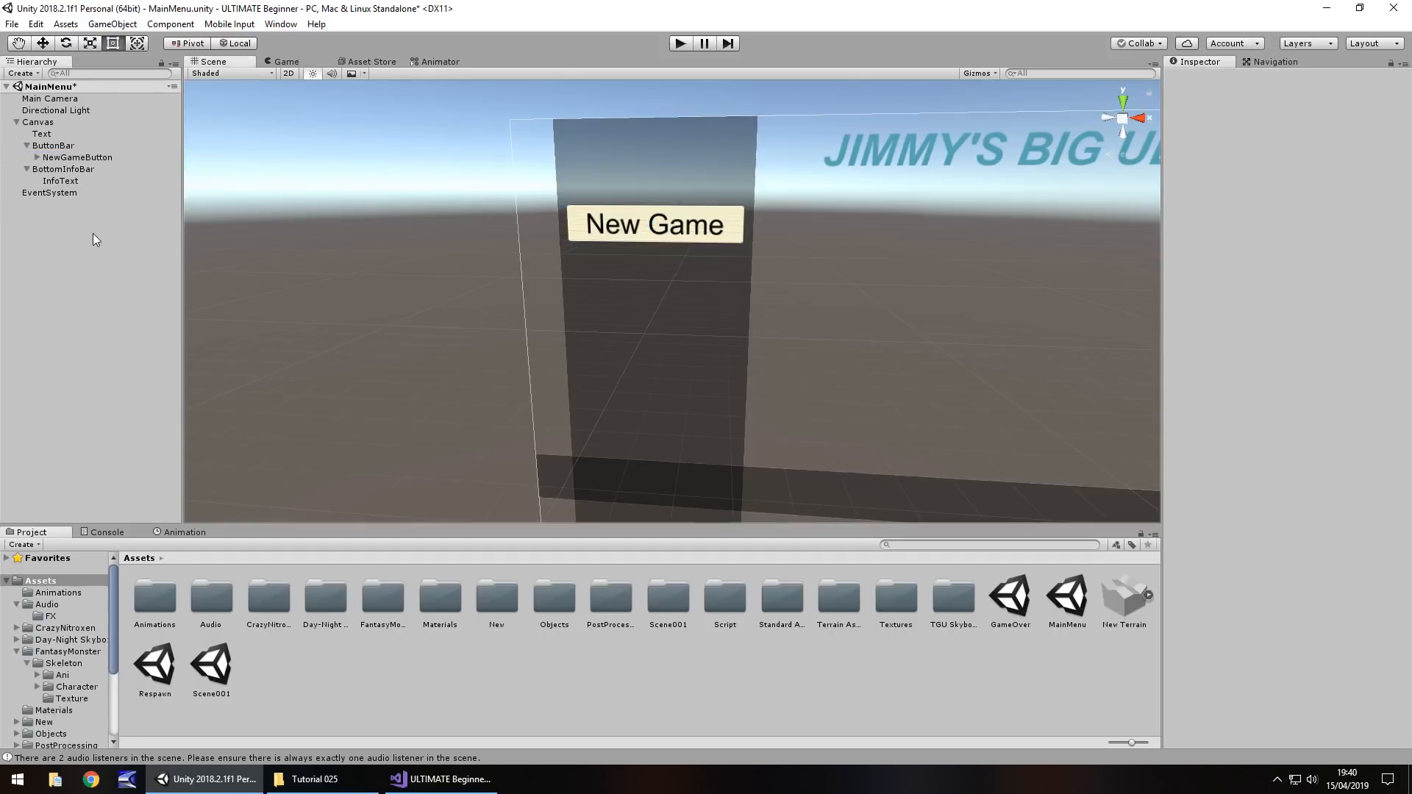
- Set NewGameButton's normal tint colour to black (000000) in its Button component
click(103, 157)
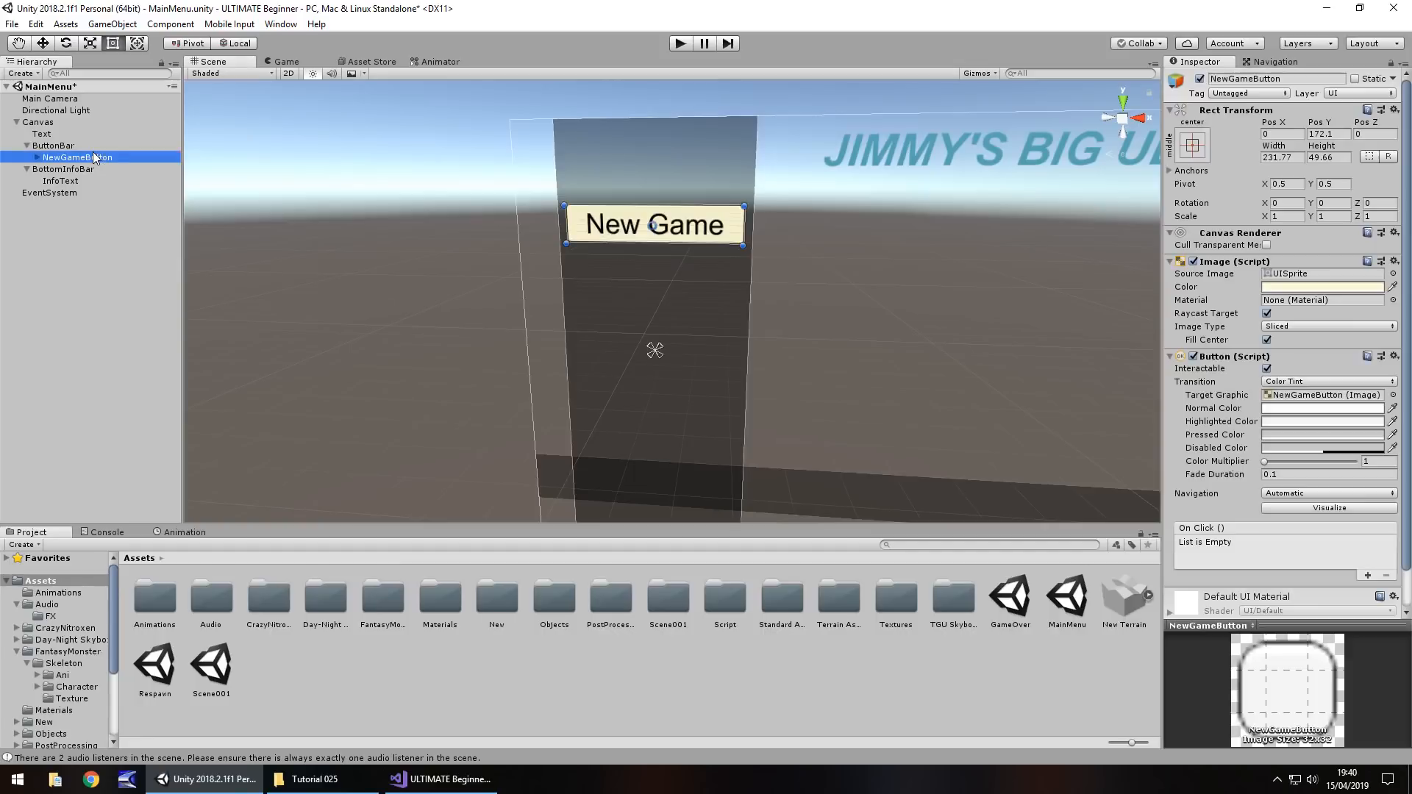
click(1296, 288)
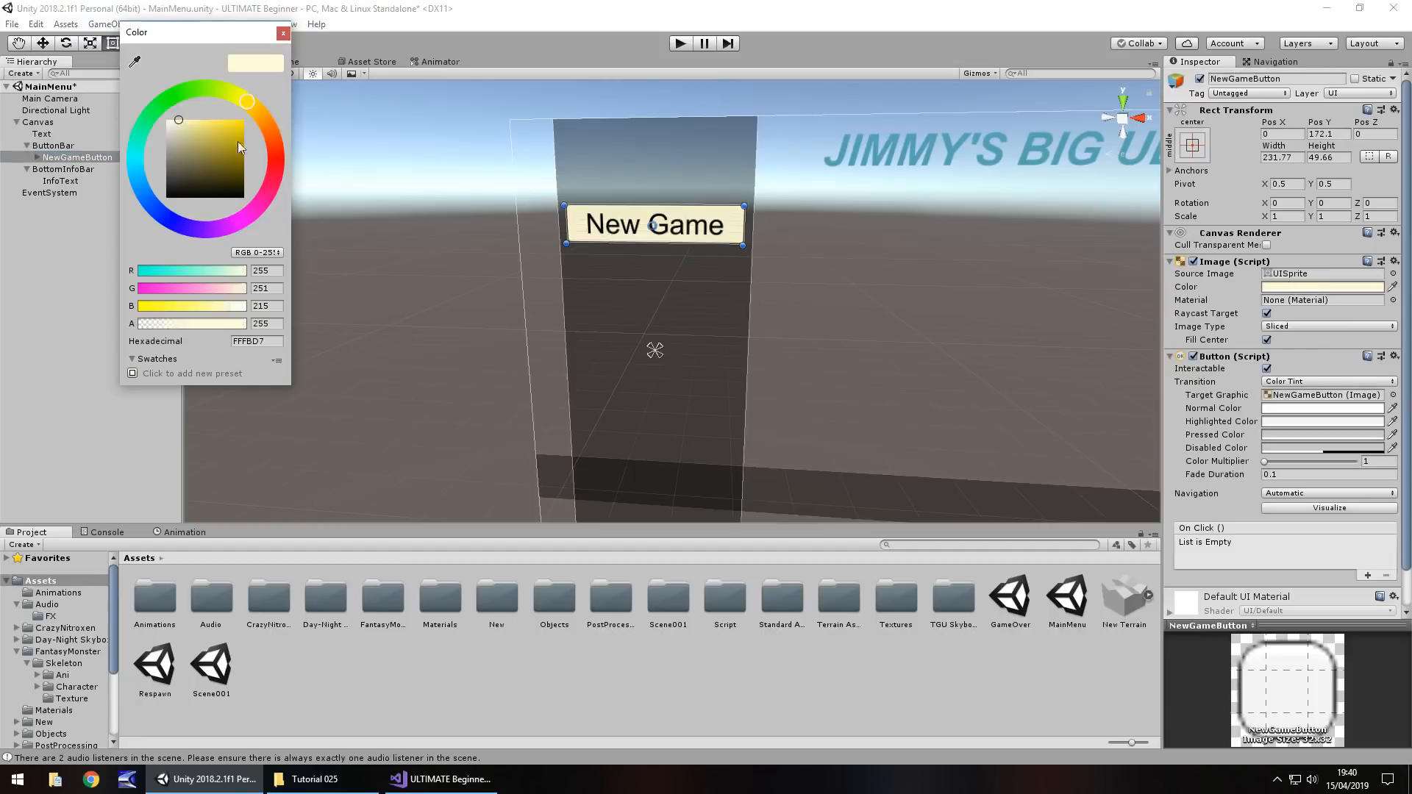
click(283, 33)
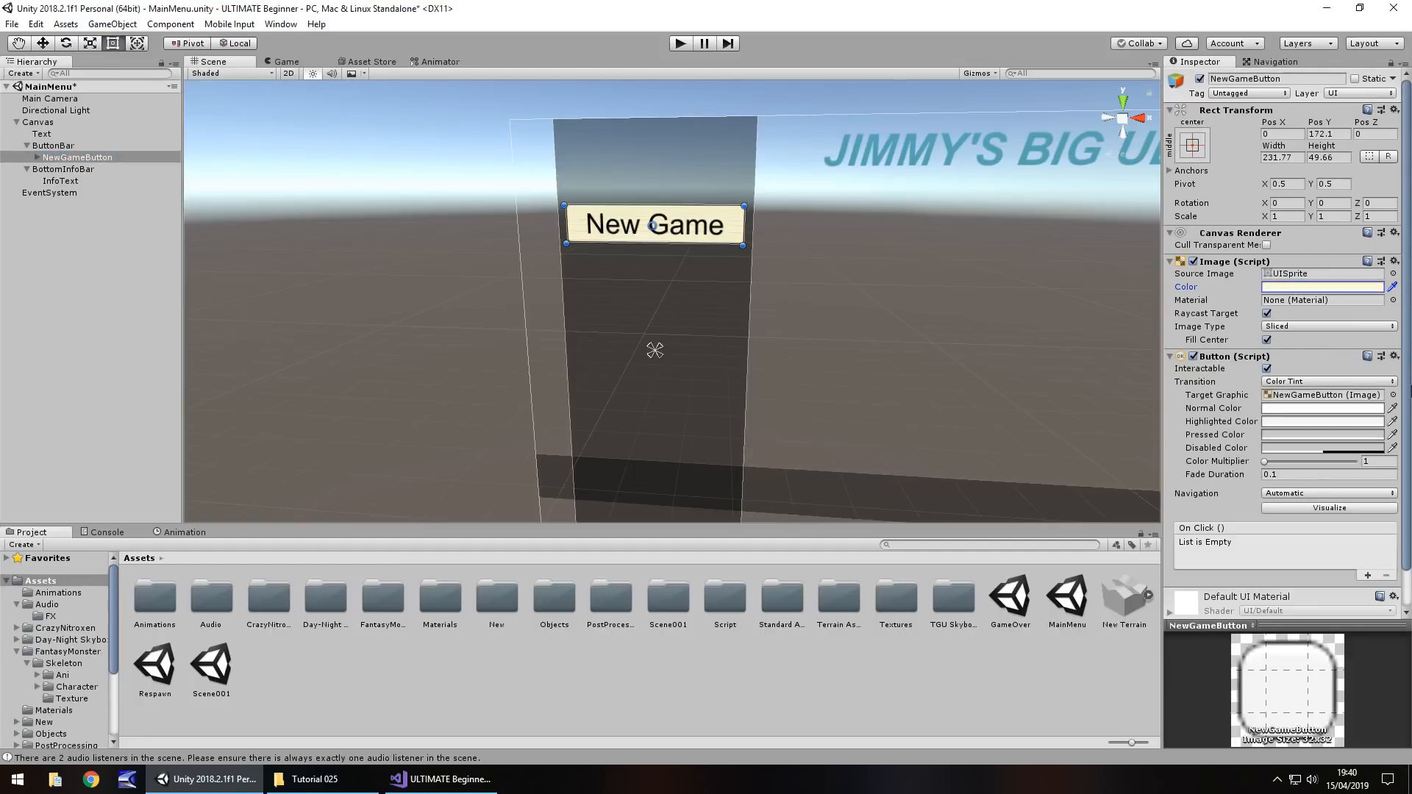
click(1306, 409)
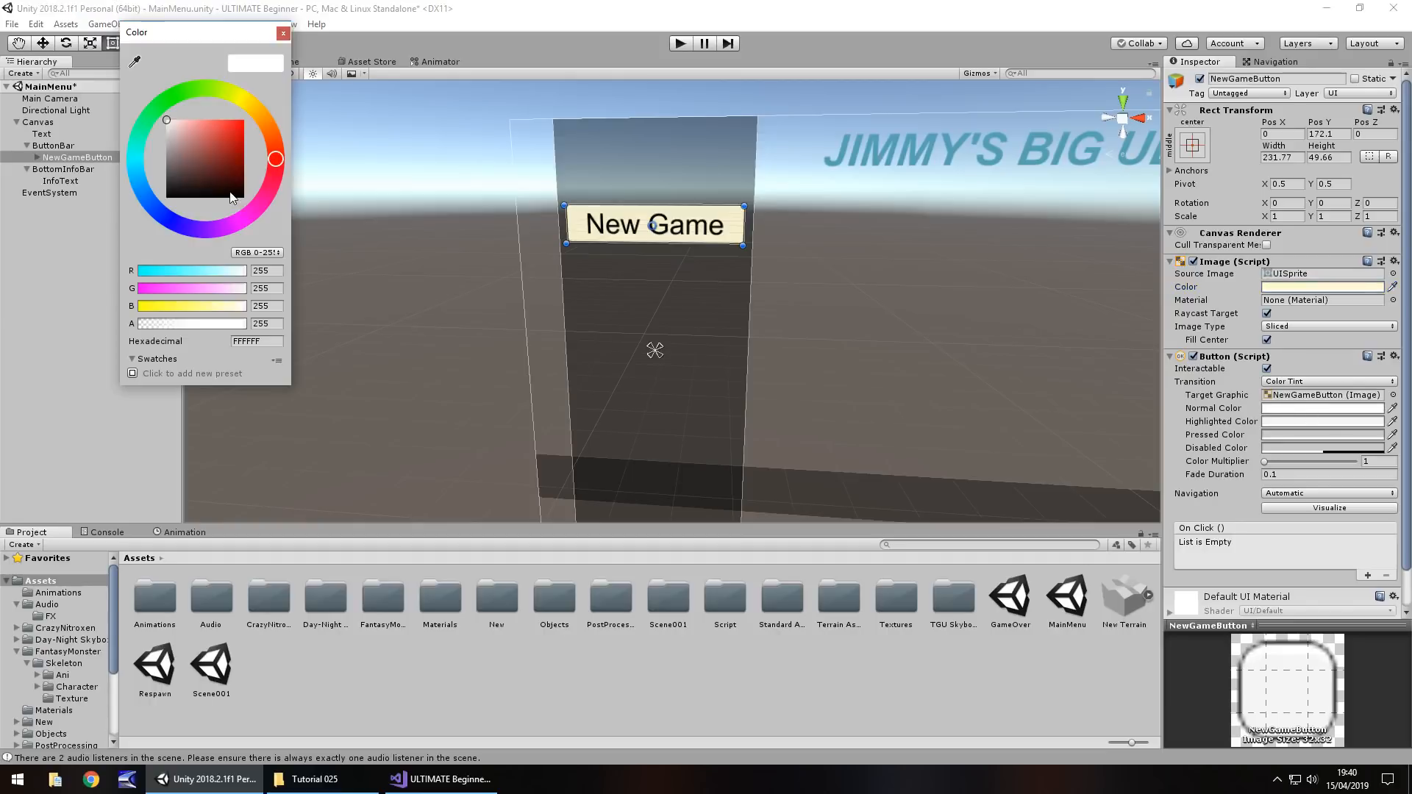
mouse_move(213, 185)
mouse_down()
mouse_move(231, 163)
mouse_move(334, 237)
mouse_up()
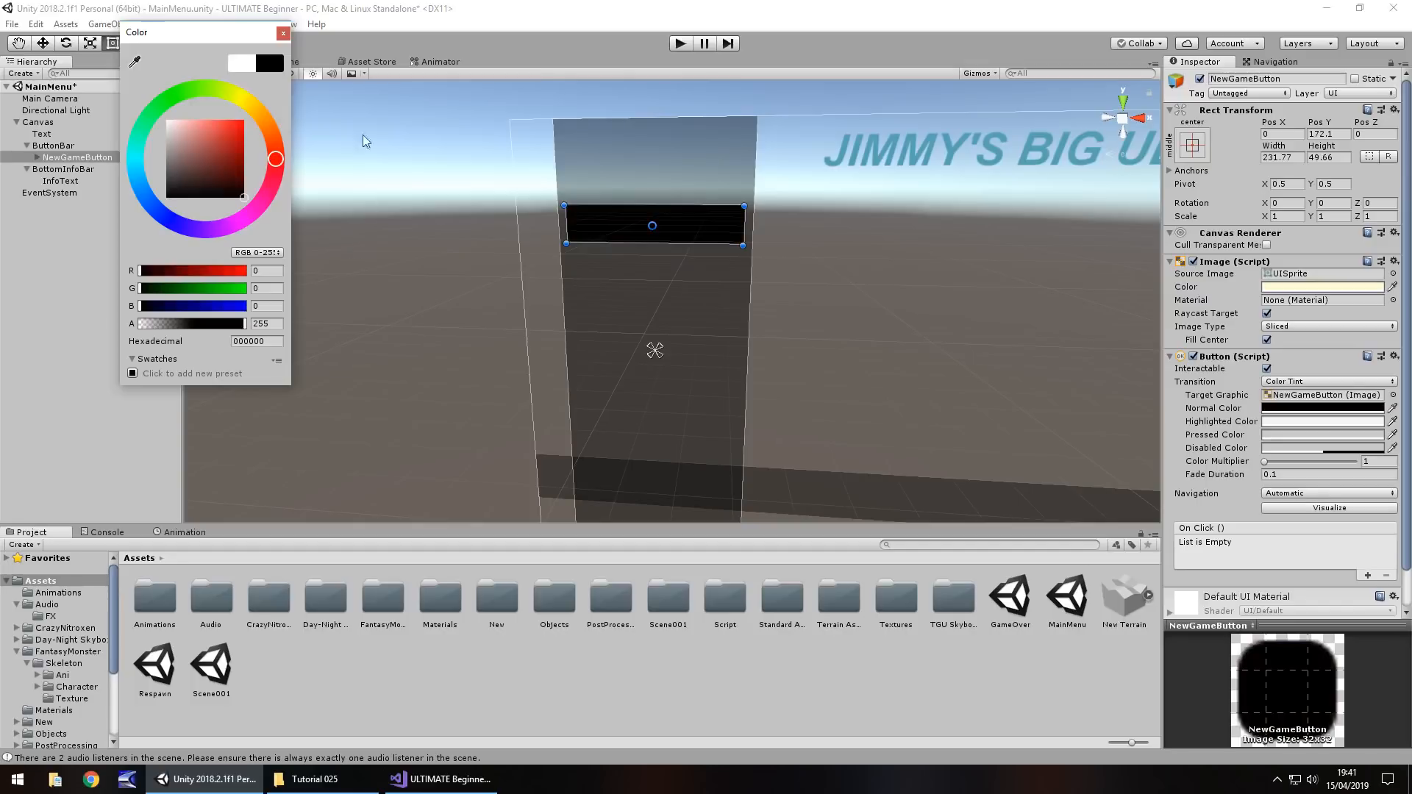
click(282, 34)
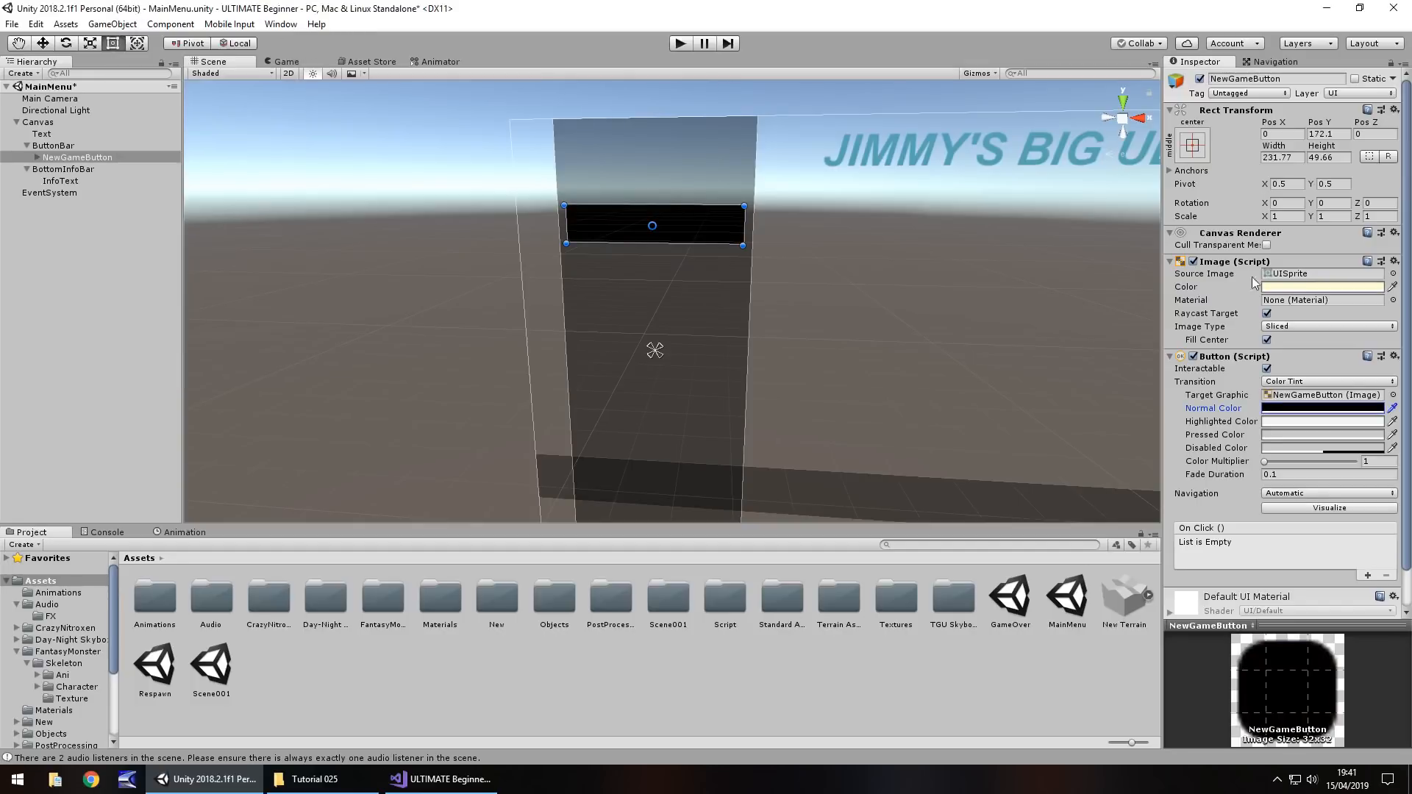
- Inspect NewGameButton's image colour, then run the scene and try the New Game button several times
click(1305, 288)
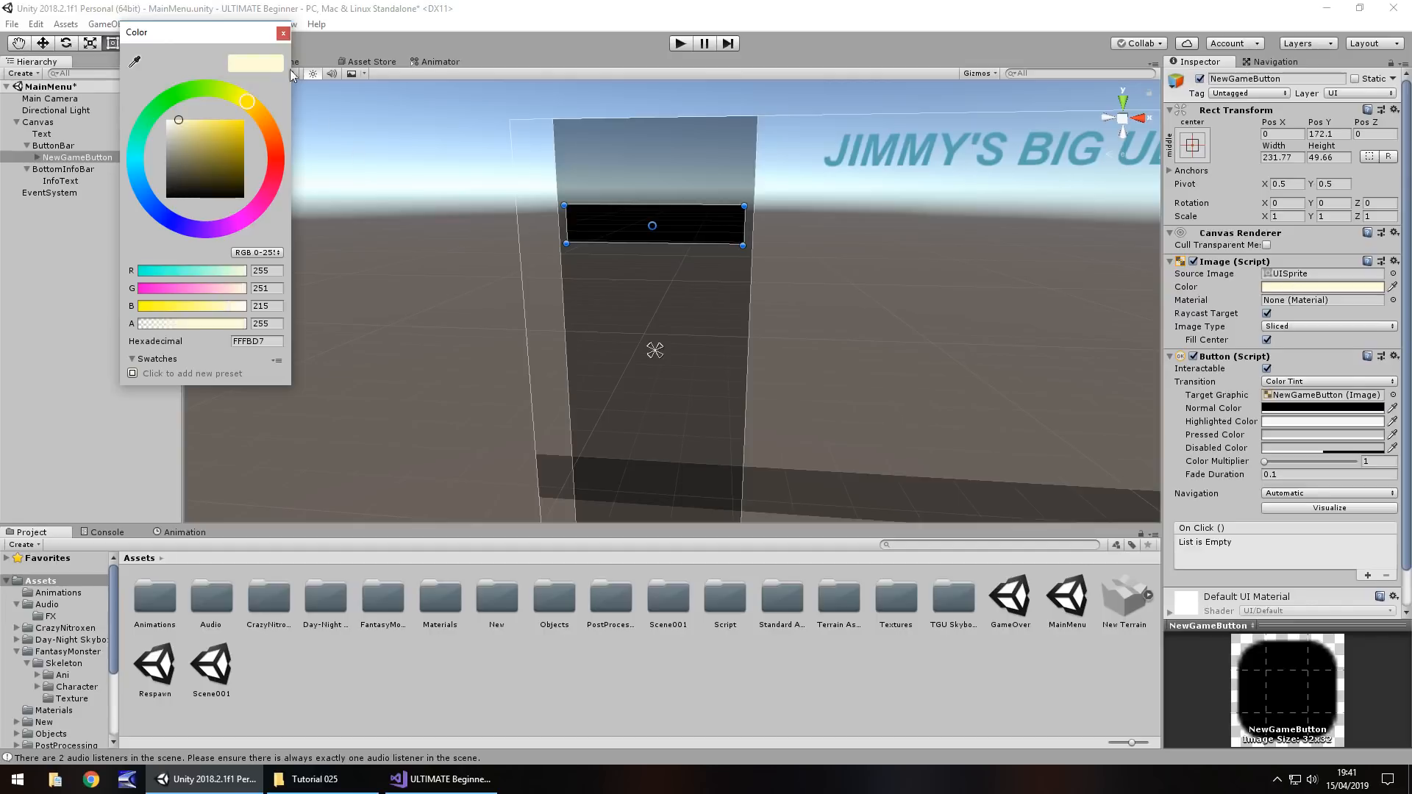
click(283, 34)
click(681, 44)
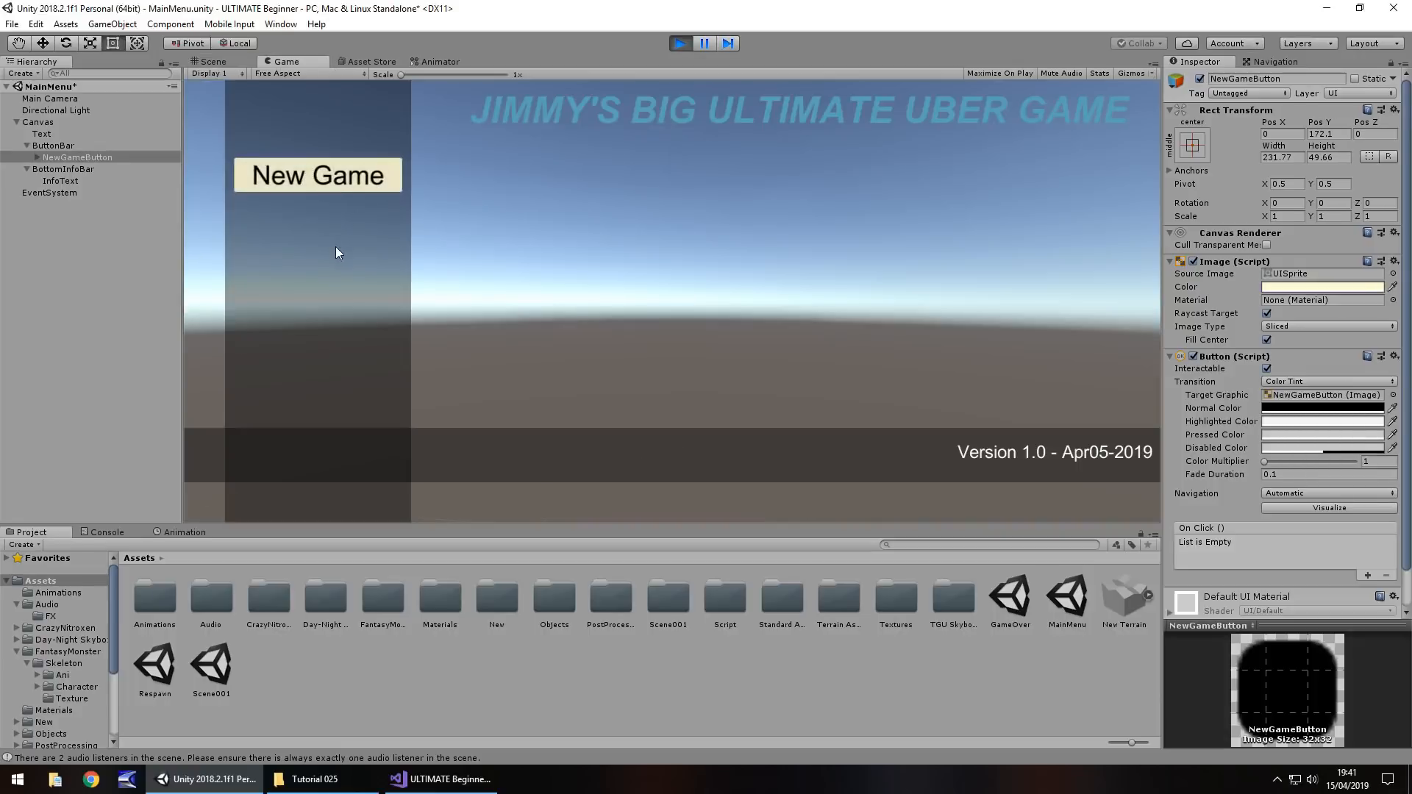
click(308, 175)
click(333, 185)
click(295, 182)
- Duplicate NewGameButton while the scene runs and place the copy below it at about Pos Y 86
click(69, 156)
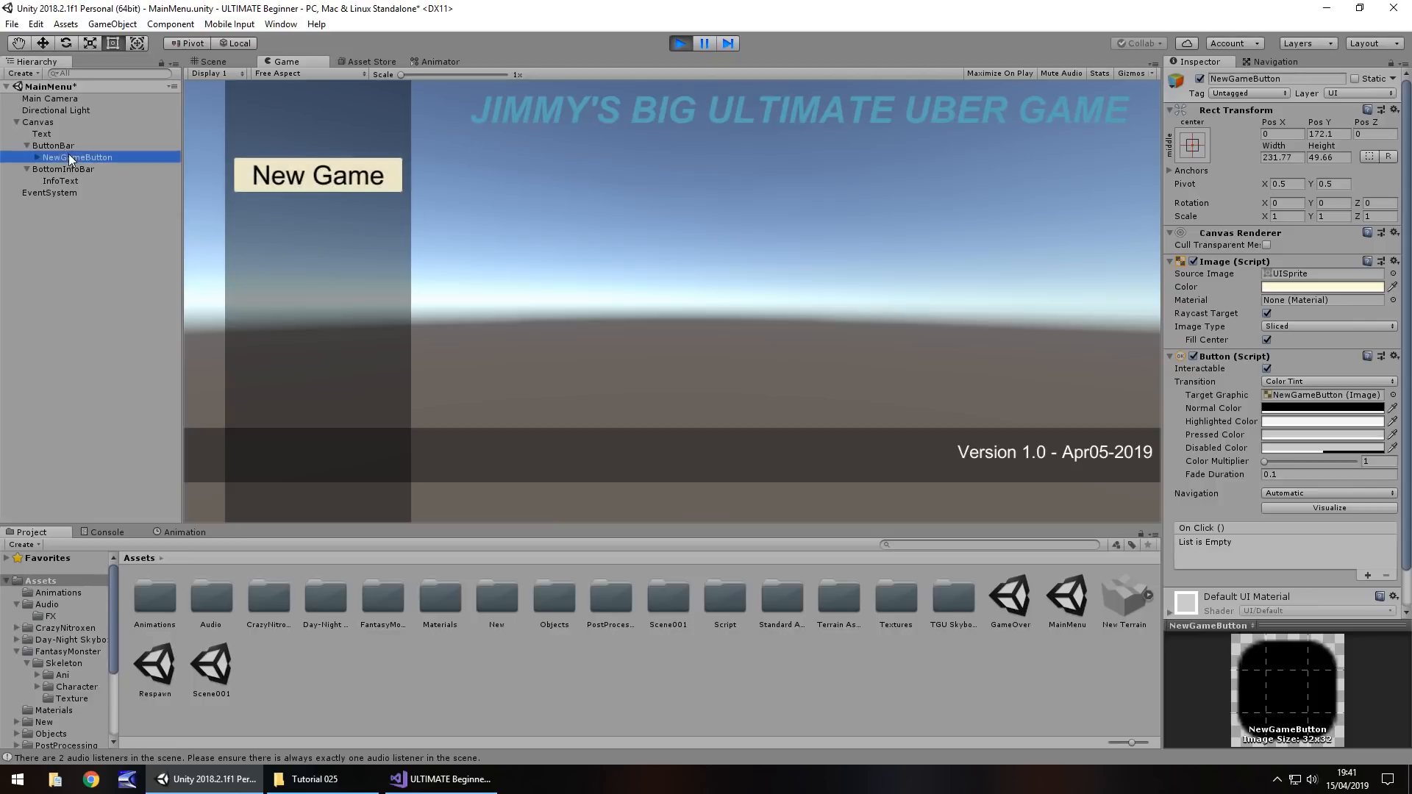
key(ctrl+d)
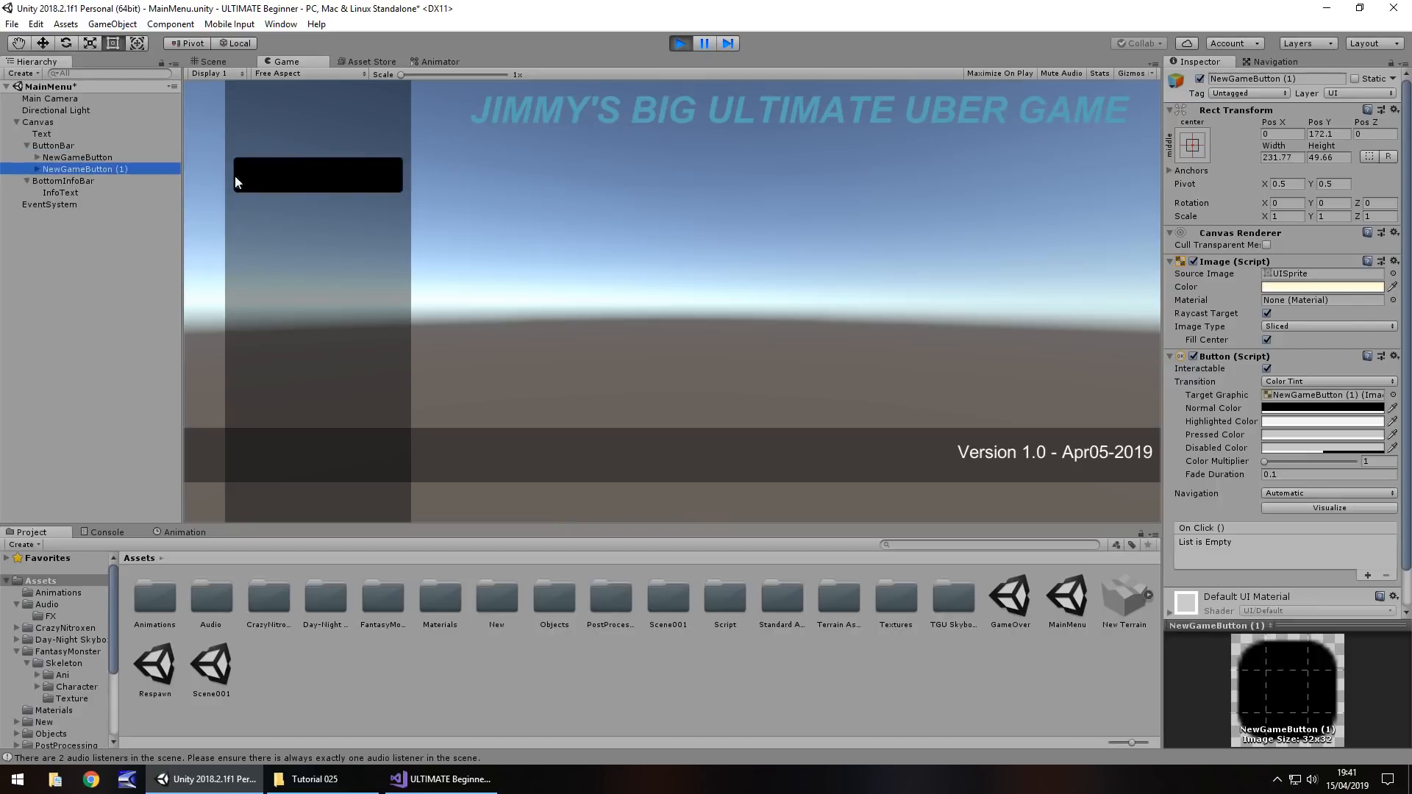
key(ctrl+1)
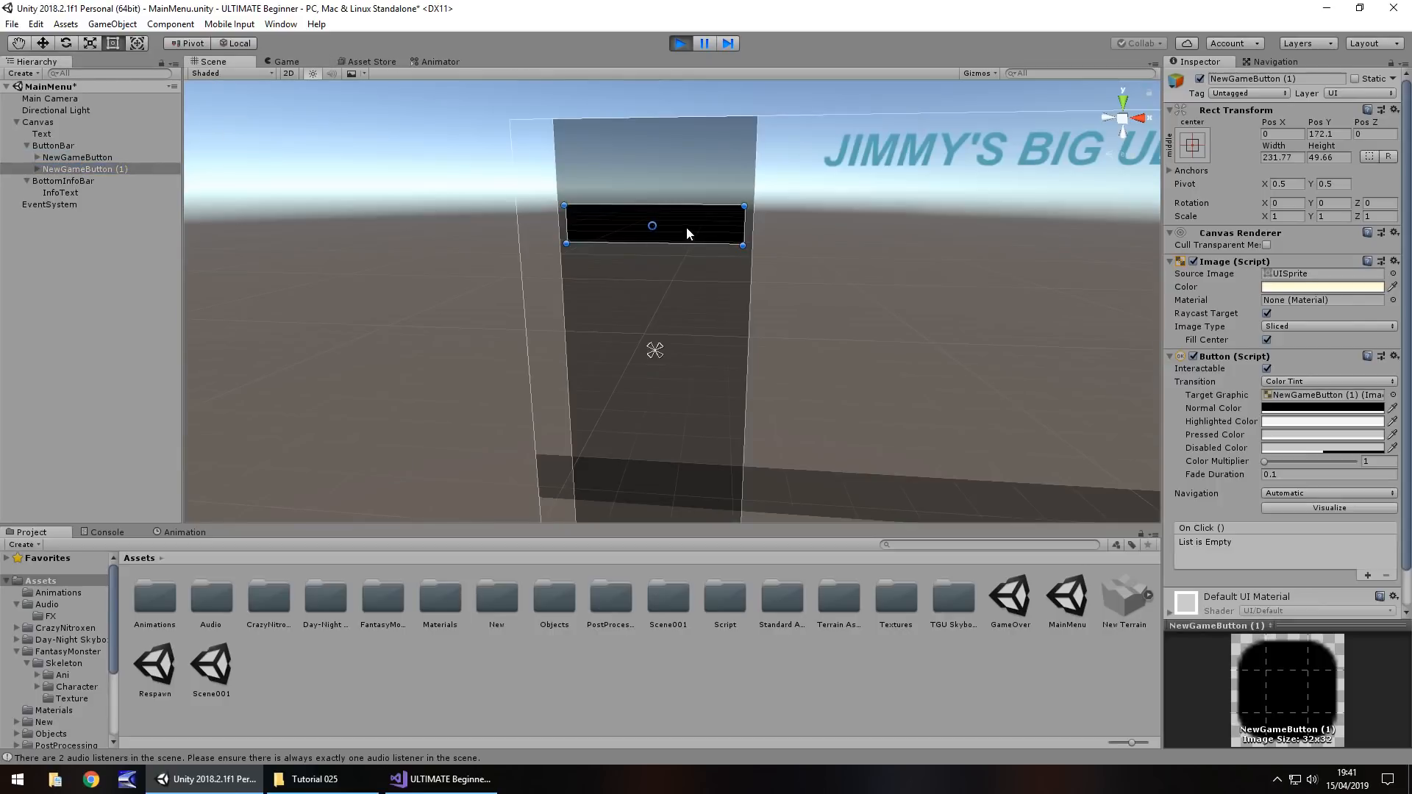
drag(689, 243, 682, 295)
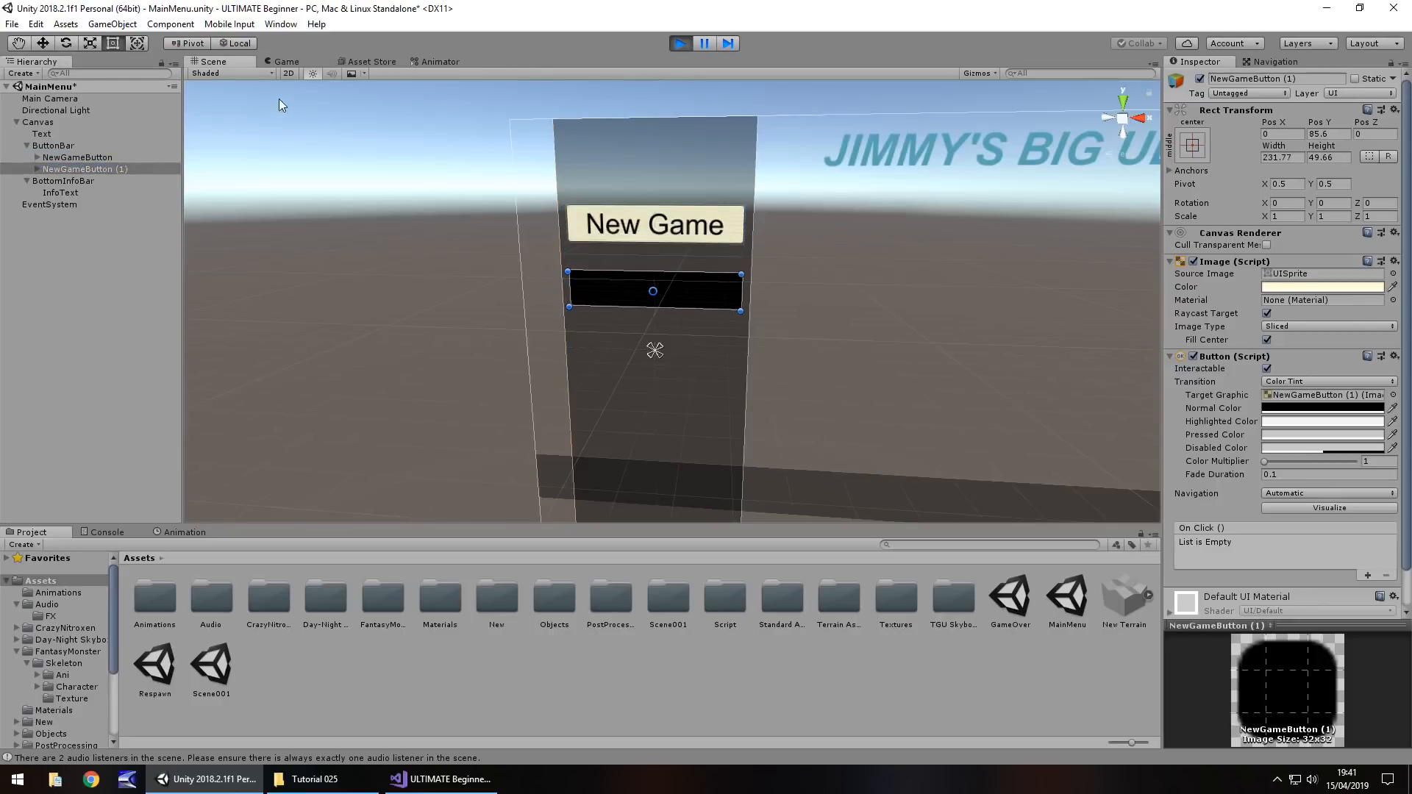
- Select the two menu buttons alternately in the running game to compare their normal and highlighted tints, and stop the scene
click(290, 62)
click(316, 240)
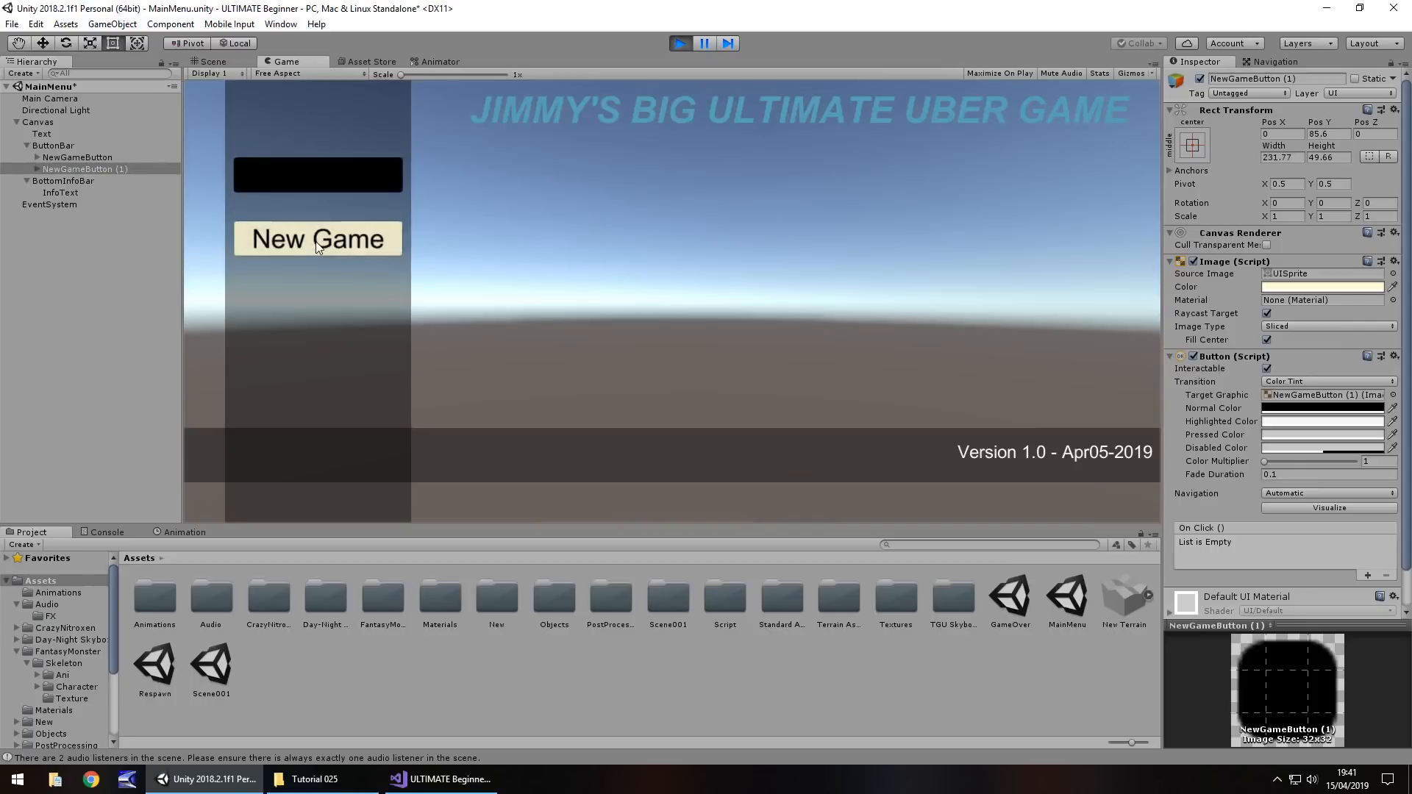
click(311, 172)
click(322, 232)
click(320, 176)
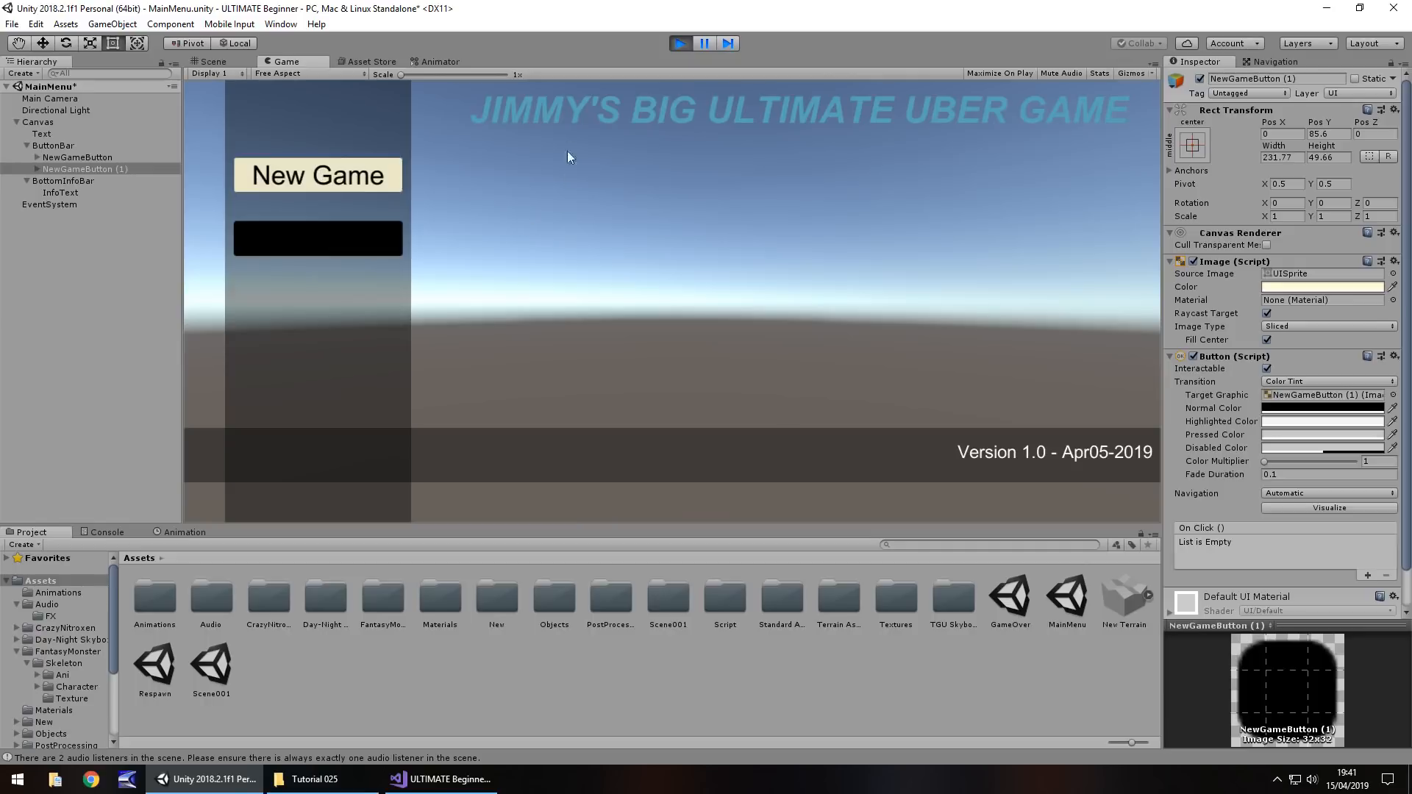
click(681, 44)
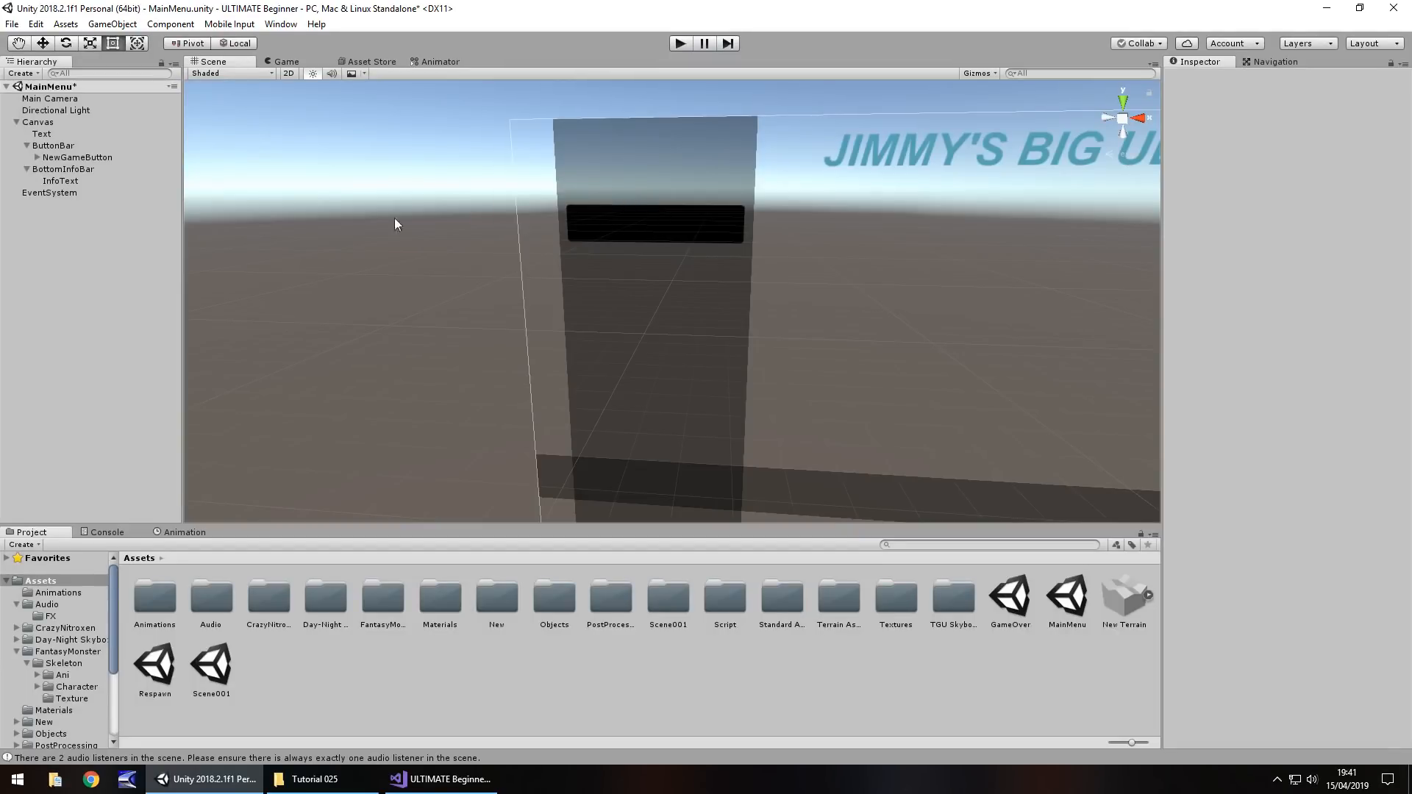
- Colour the text label inside NewGameButton white
click(36, 157)
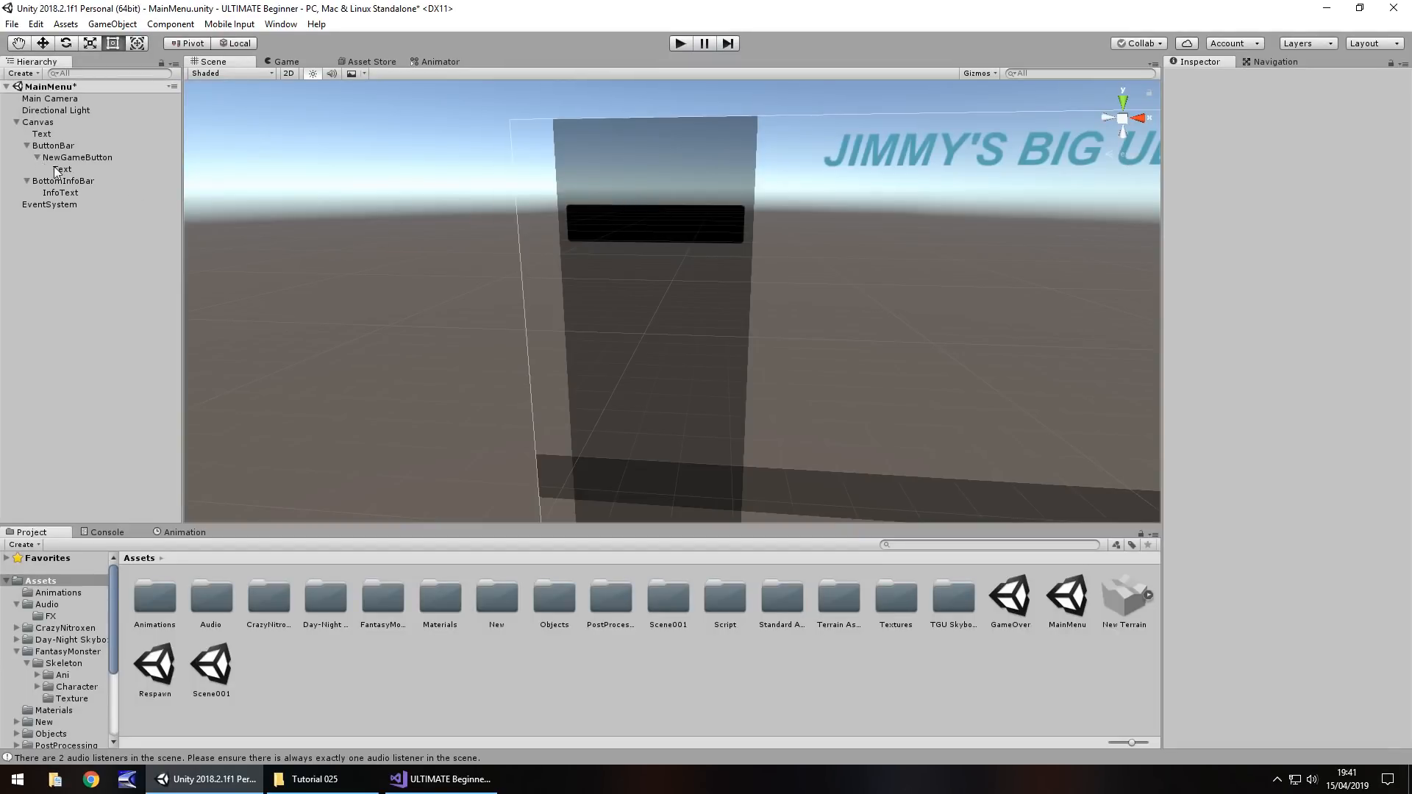
click(62, 170)
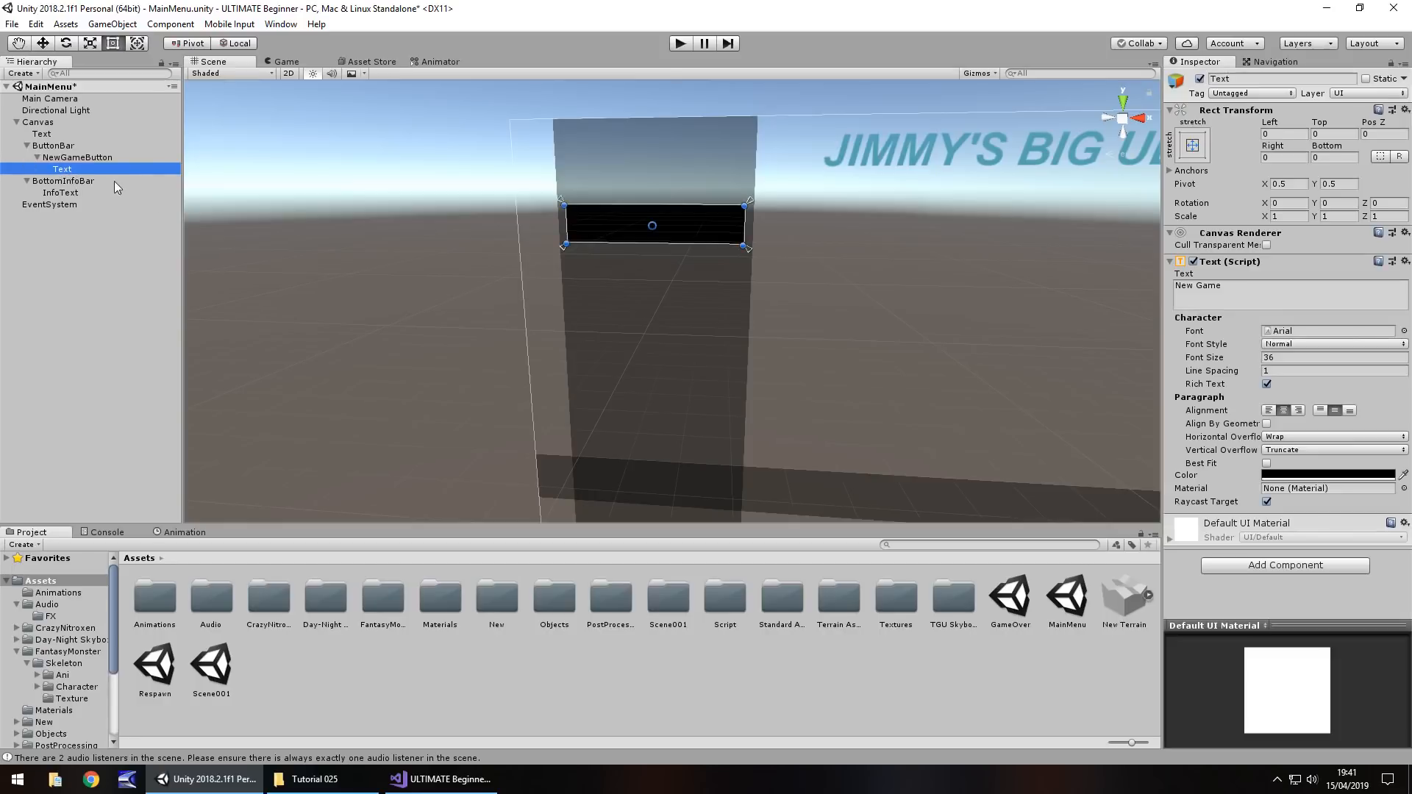
click(1346, 475)
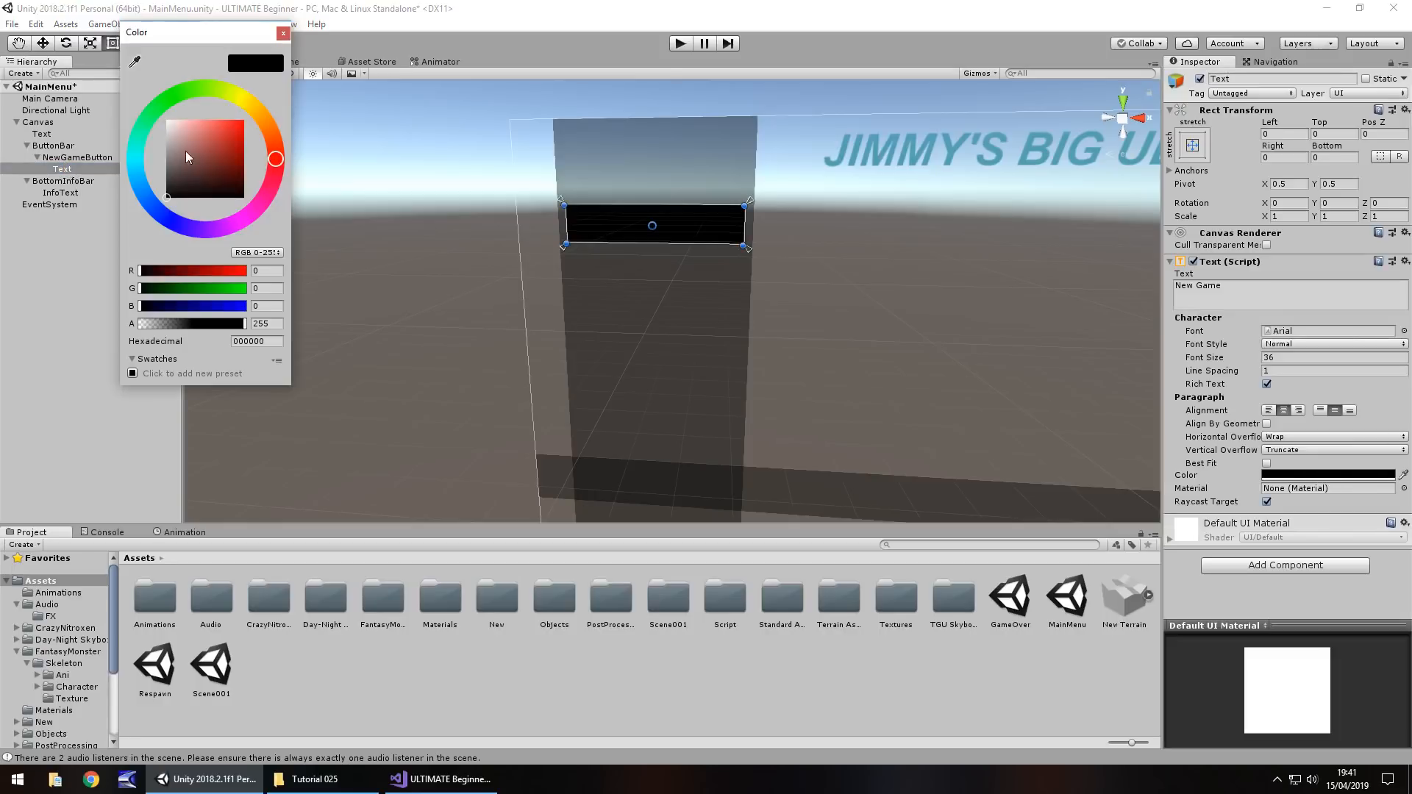
click(217, 164)
drag(201, 148, 120, 72)
click(282, 33)
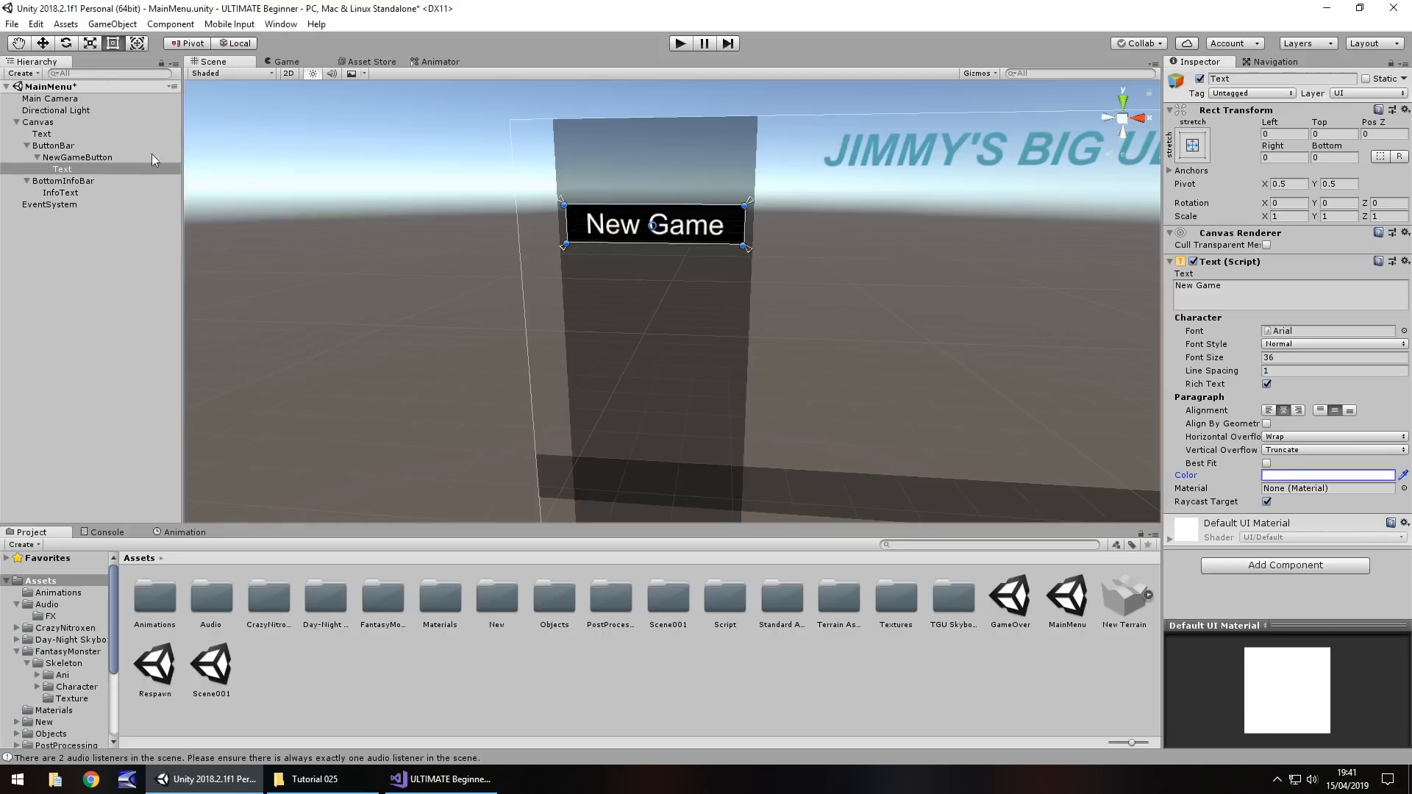
- Set both NewGameButton's image colour and its normal tint colour to white (FFFFFF)
click(104, 157)
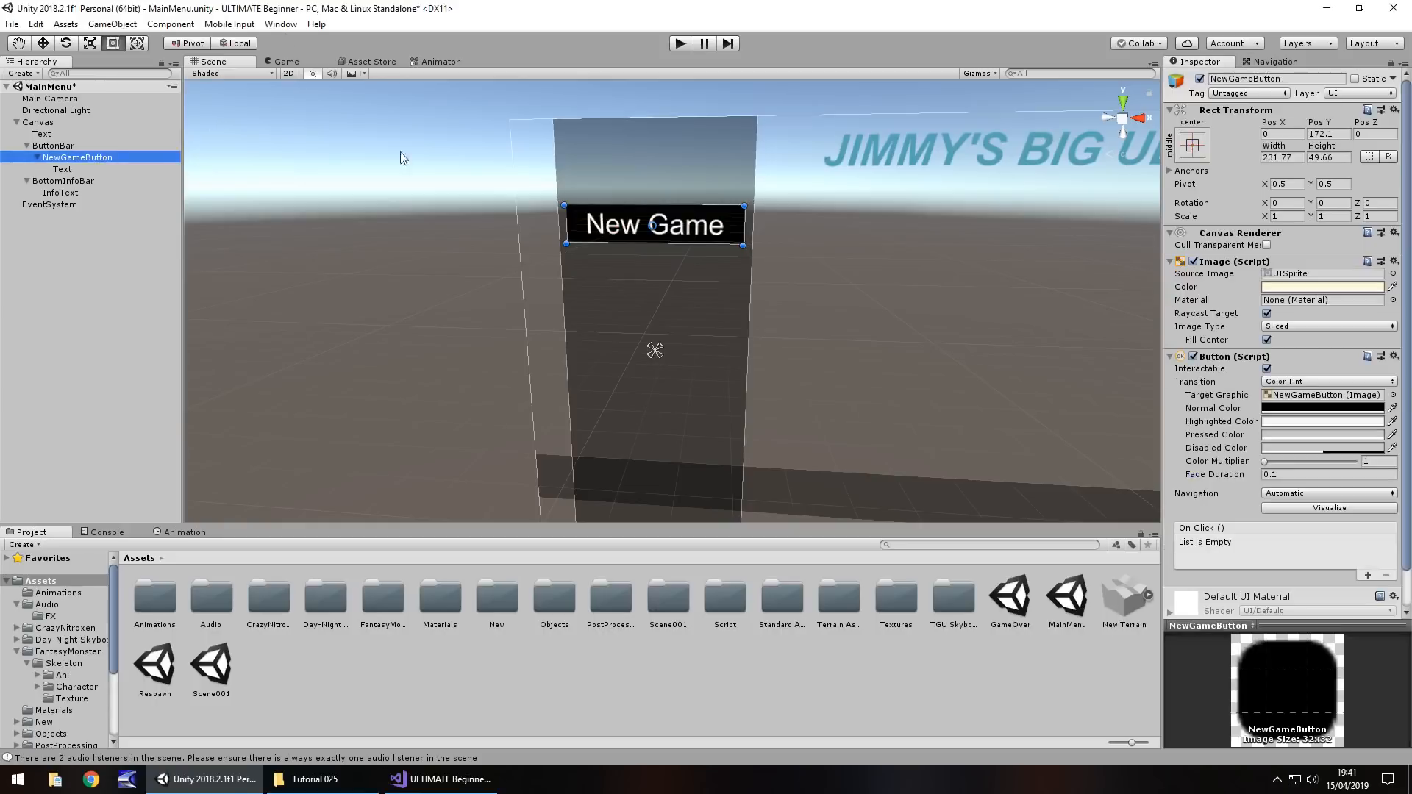
click(1306, 287)
drag(182, 140, 149, 88)
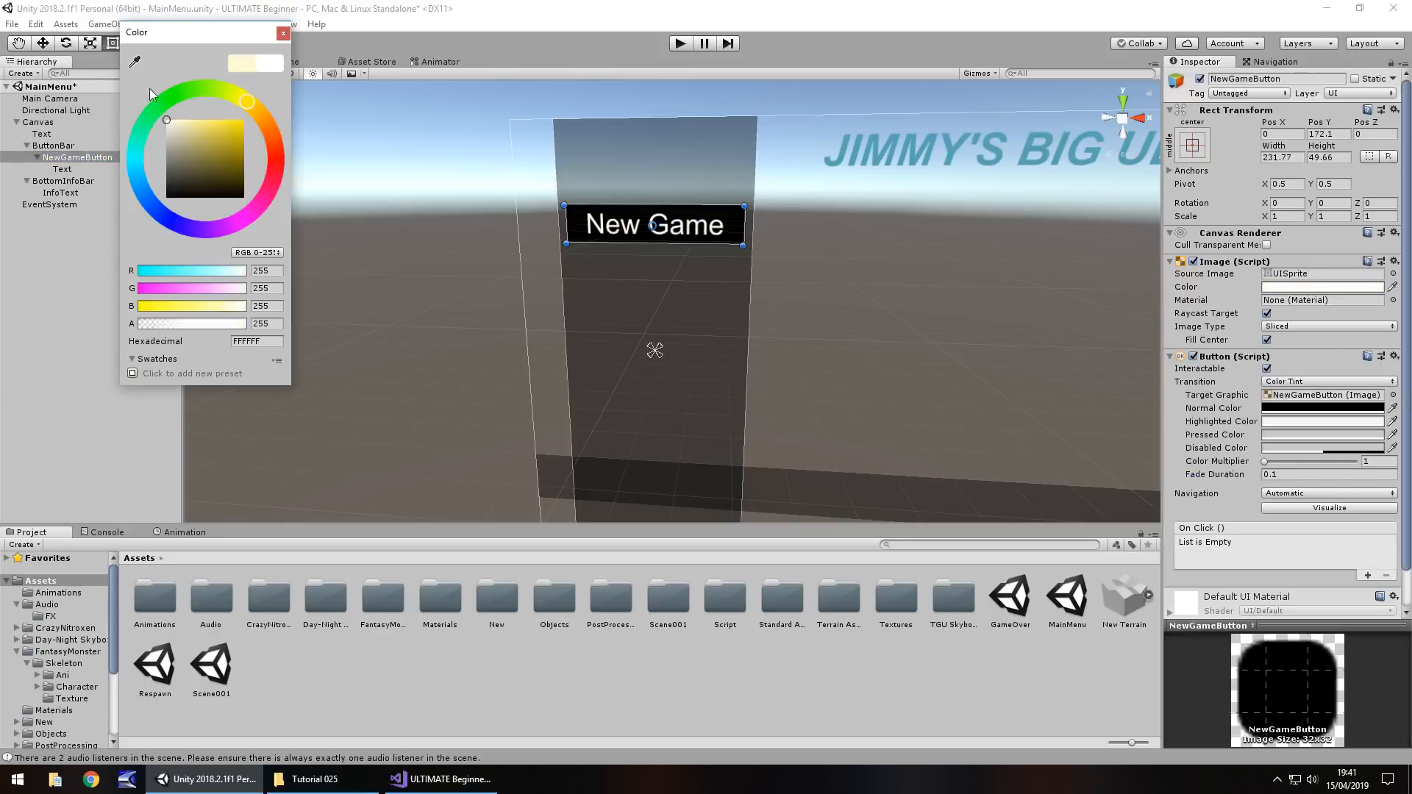
click(282, 33)
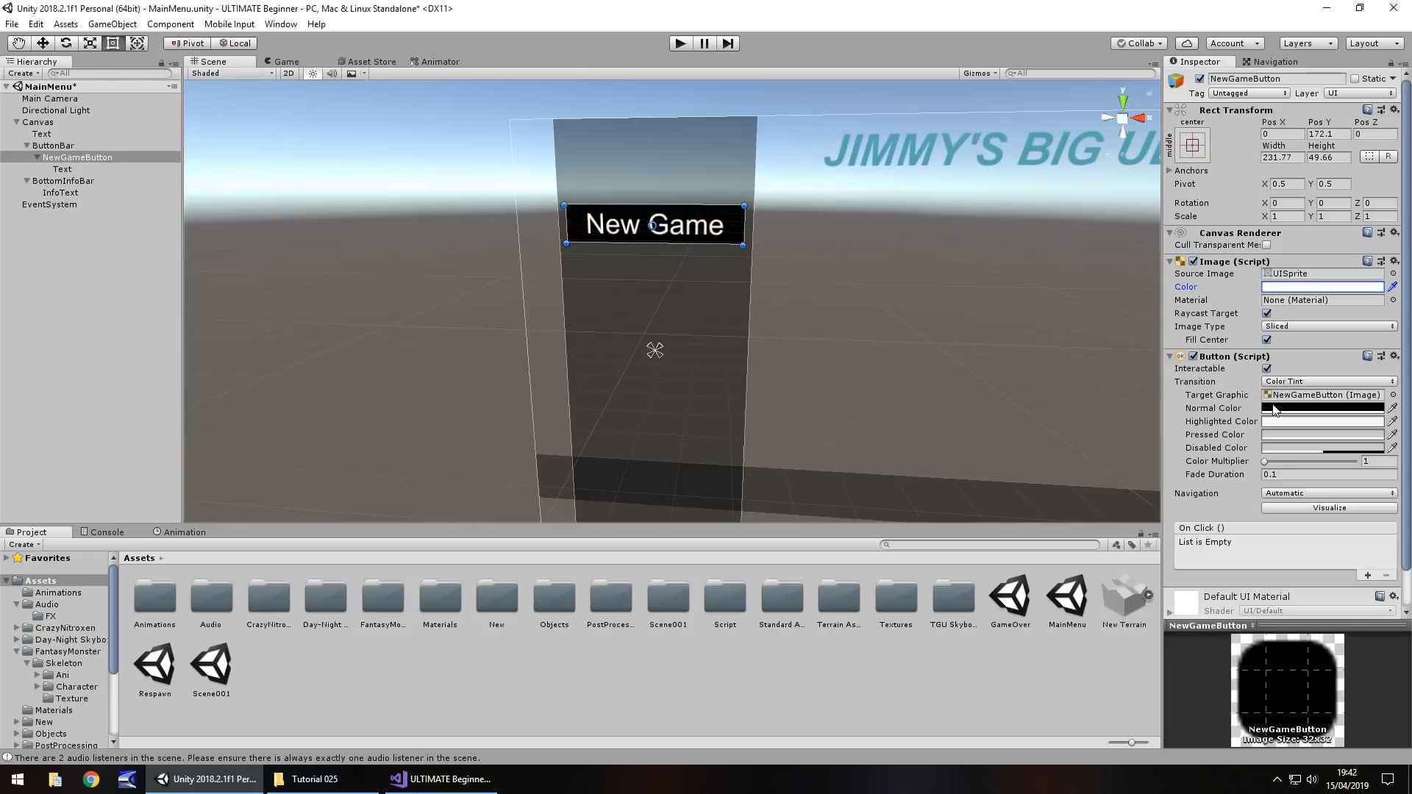
click(1322, 408)
drag(194, 151, 131, 86)
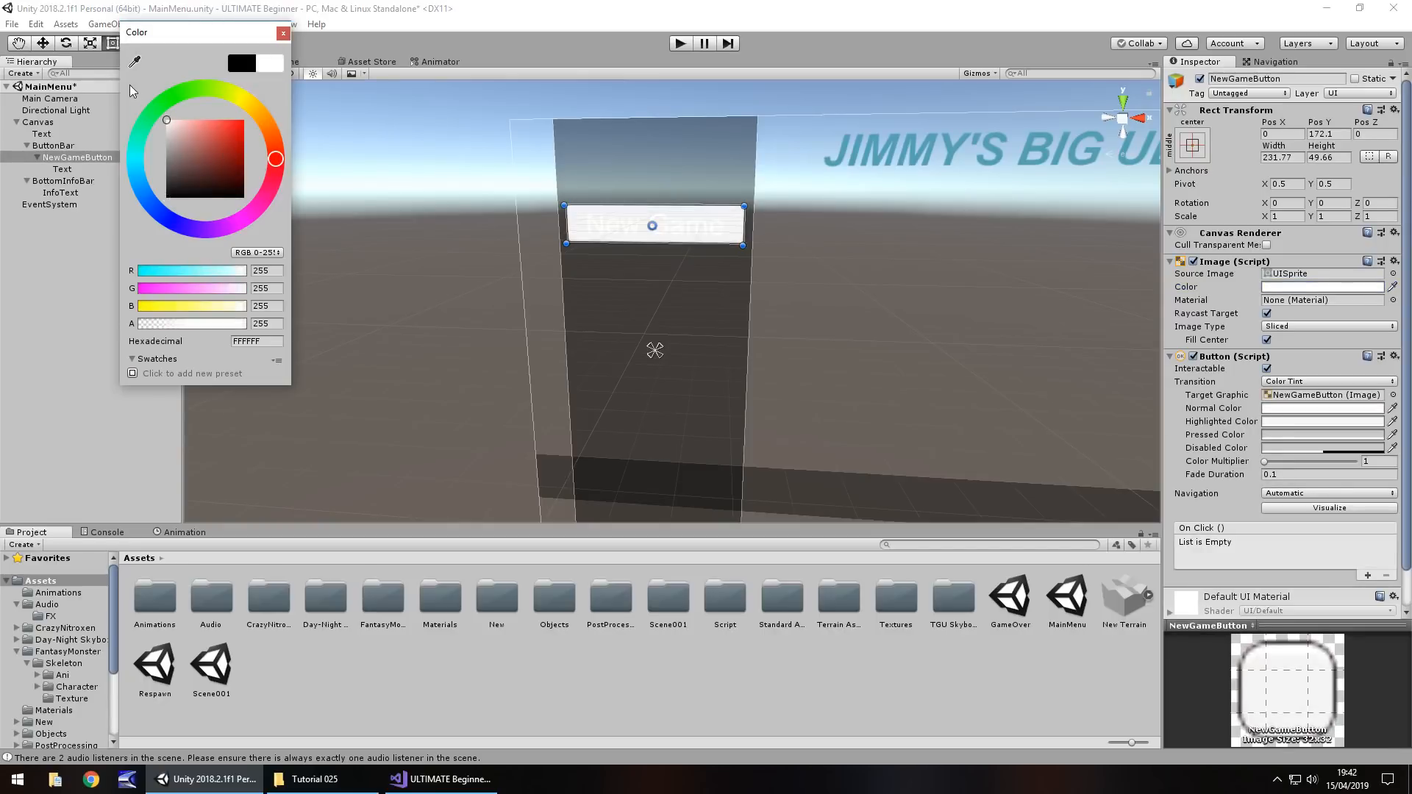
click(283, 33)
- Set the alpha of both NewGameButton's image colour and its normal tint colour to 0
click(1317, 288)
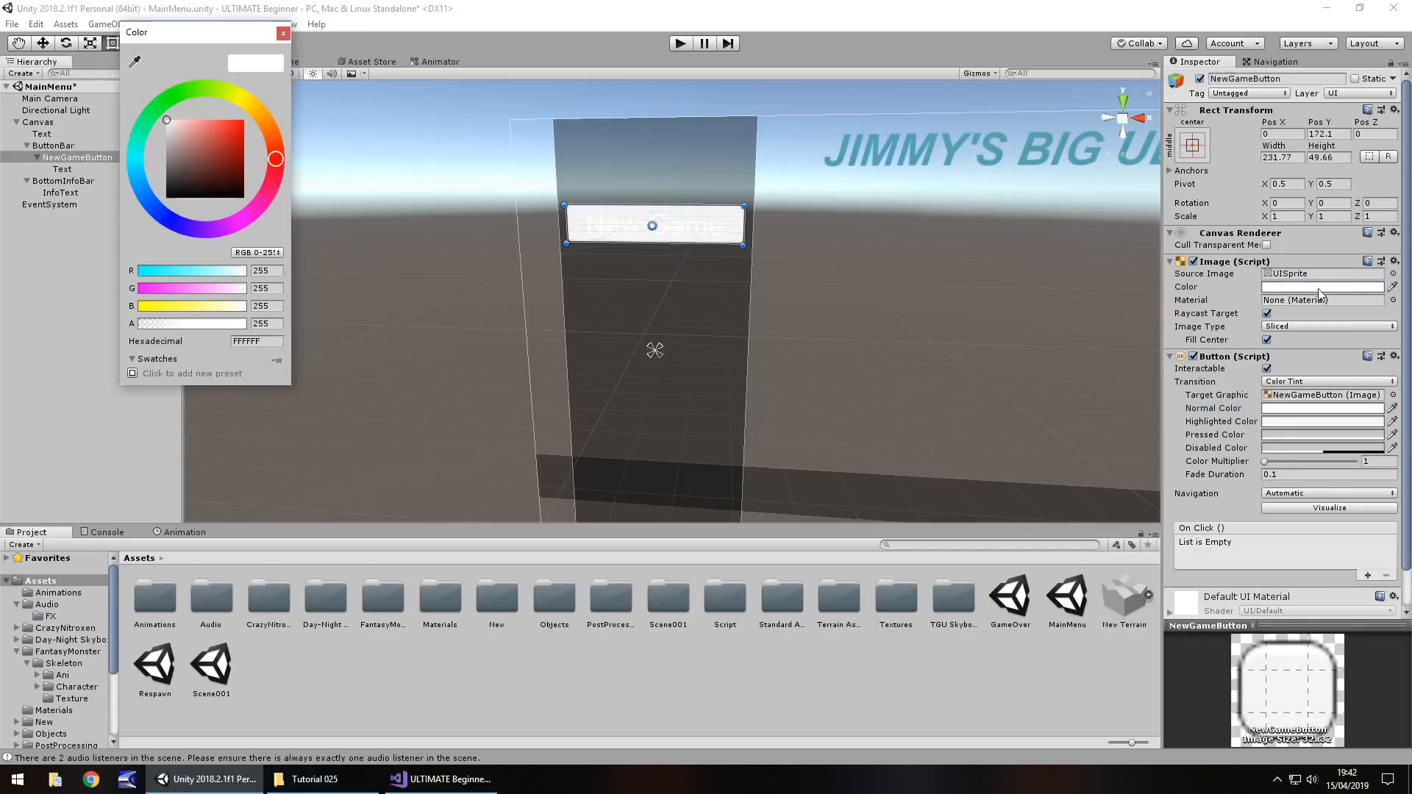
click(264, 324)
text(0)
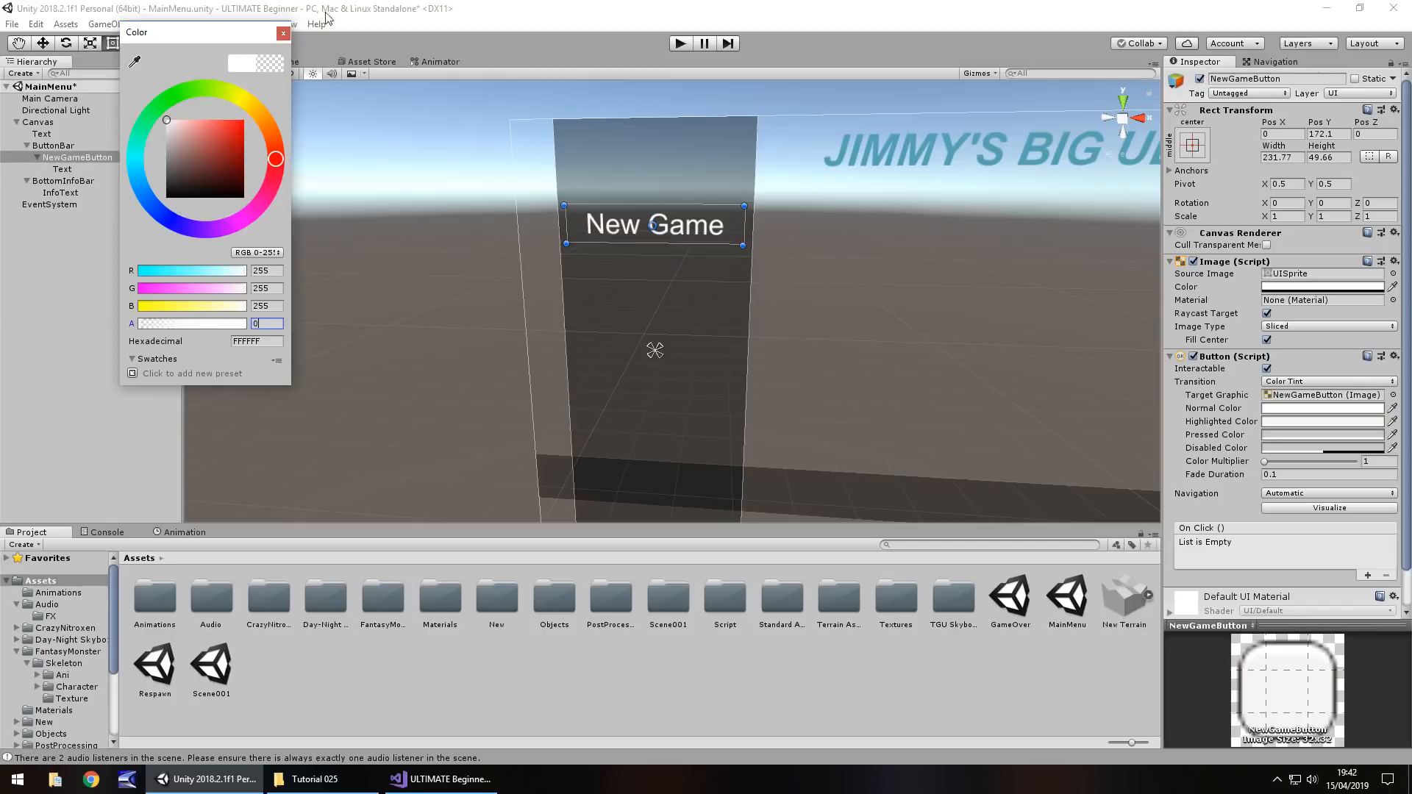
click(283, 33)
click(1295, 419)
drag(272, 323, 207, 325)
text(0)
click(284, 35)
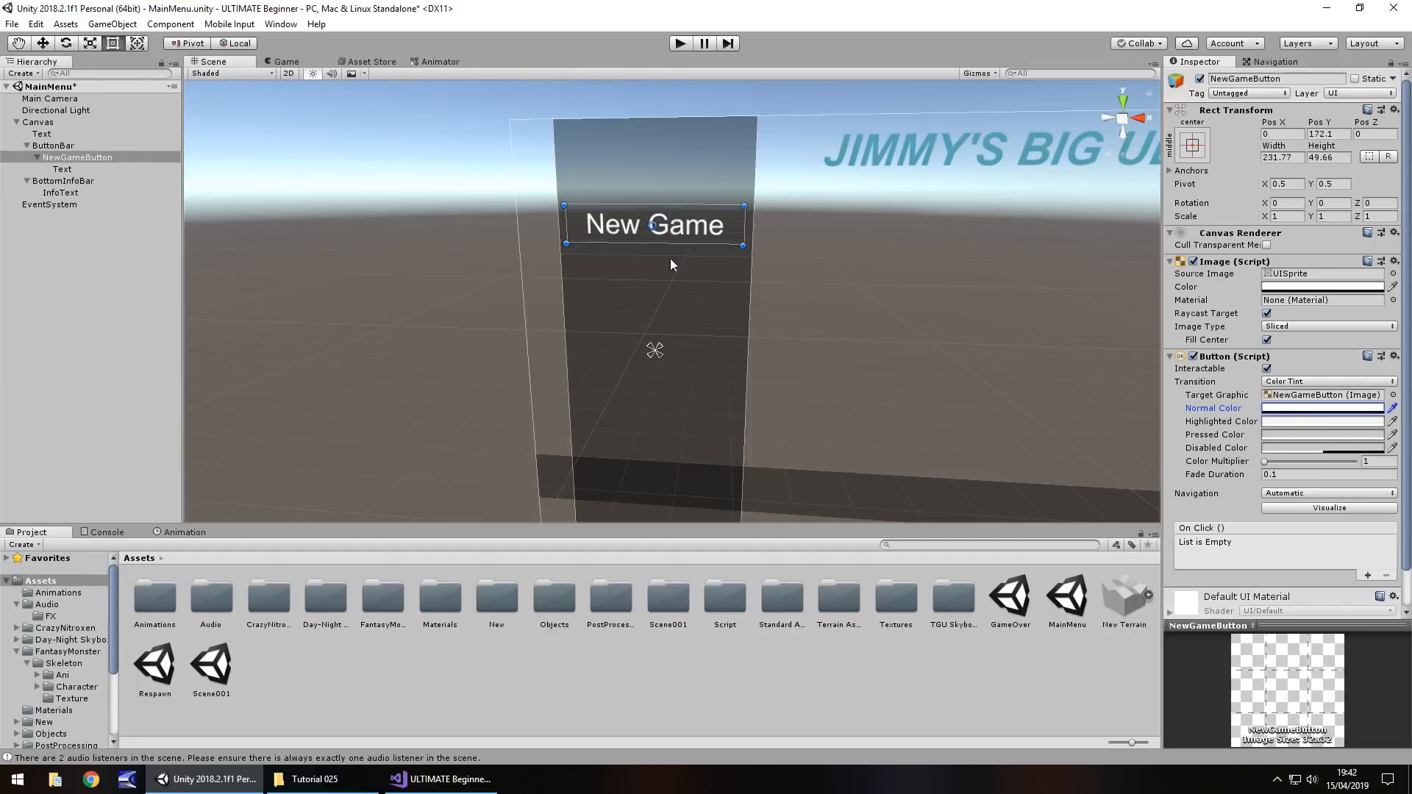
- Set NewGameButton's highlighted tint colour to a saturated blue (1100FF)
click(706, 239)
click(98, 158)
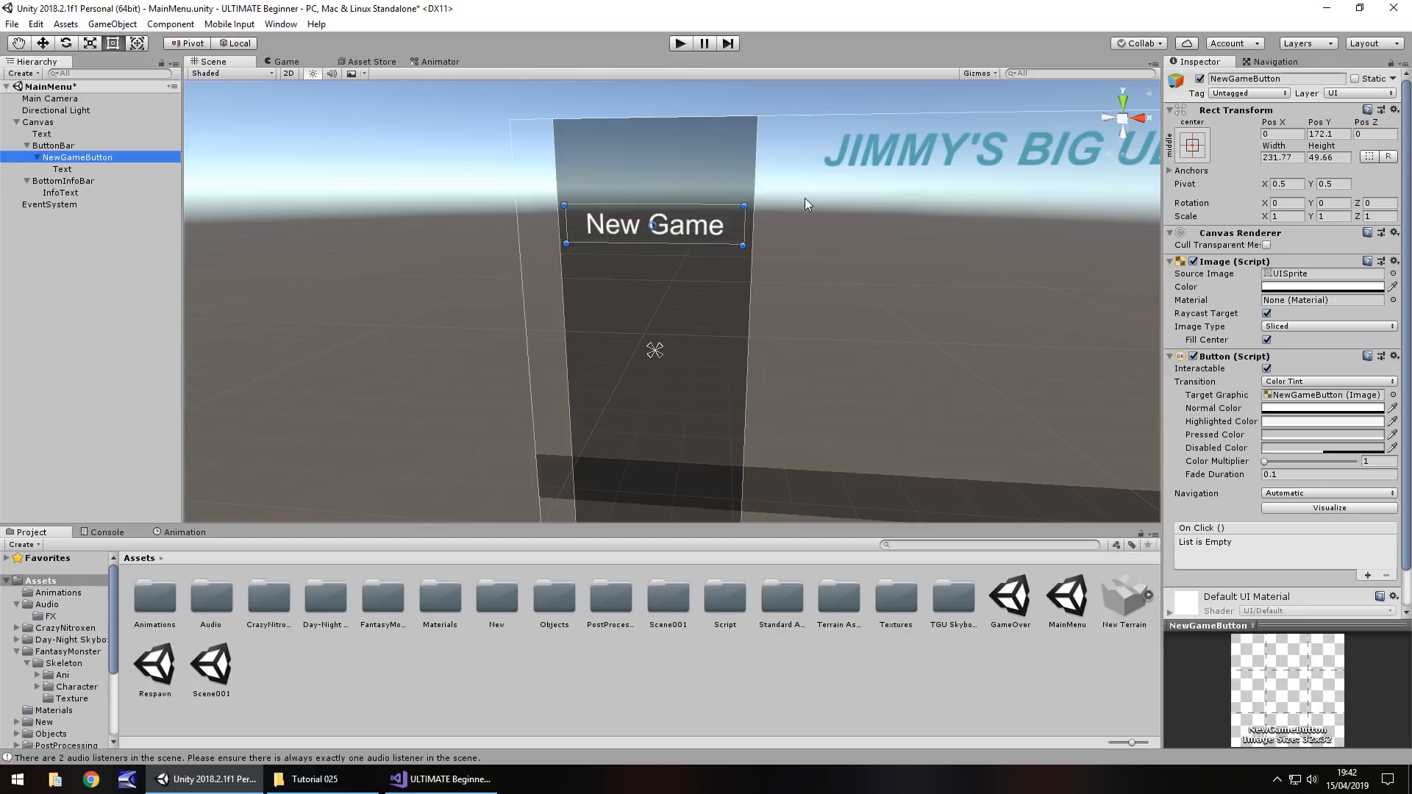
click(1324, 423)
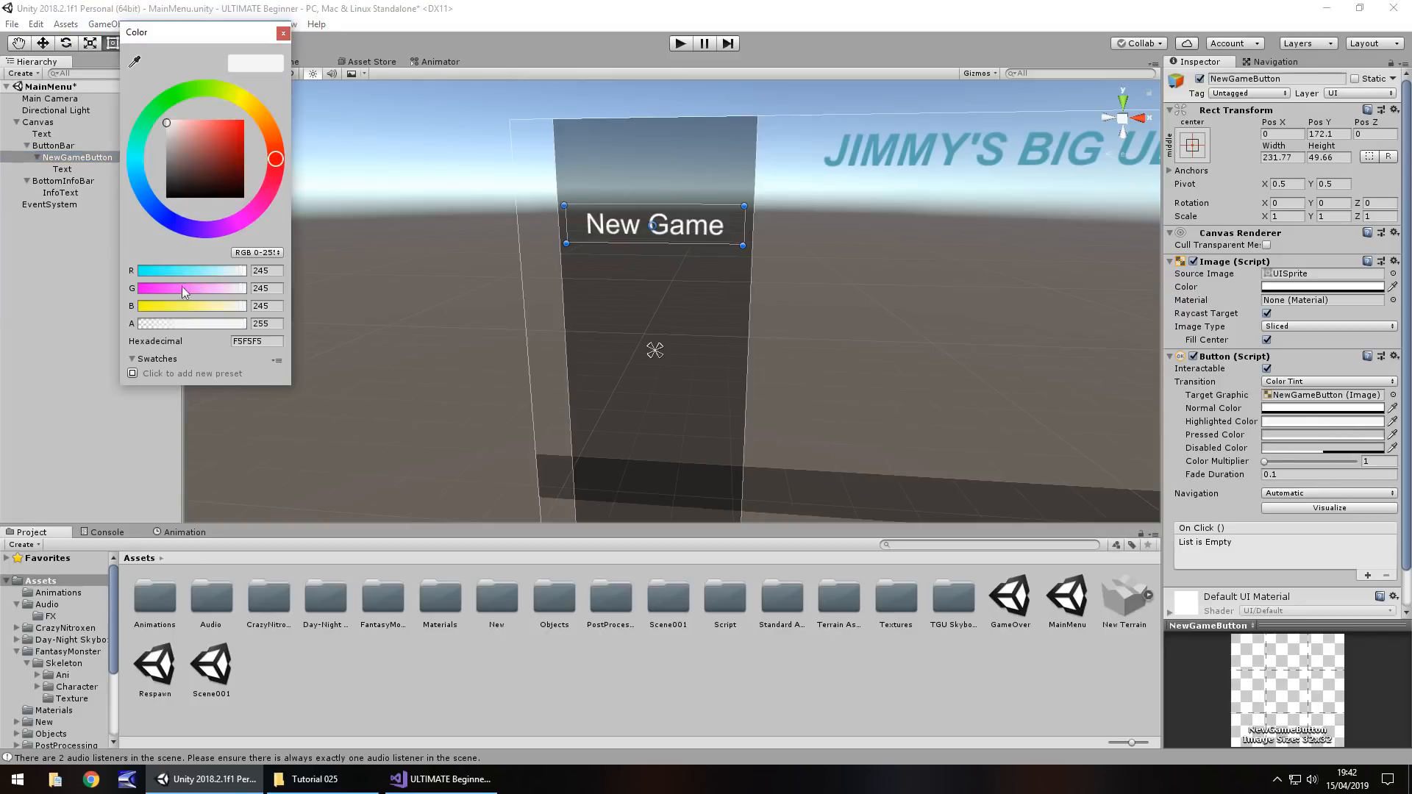
click(157, 212)
drag(206, 140, 244, 120)
click(177, 224)
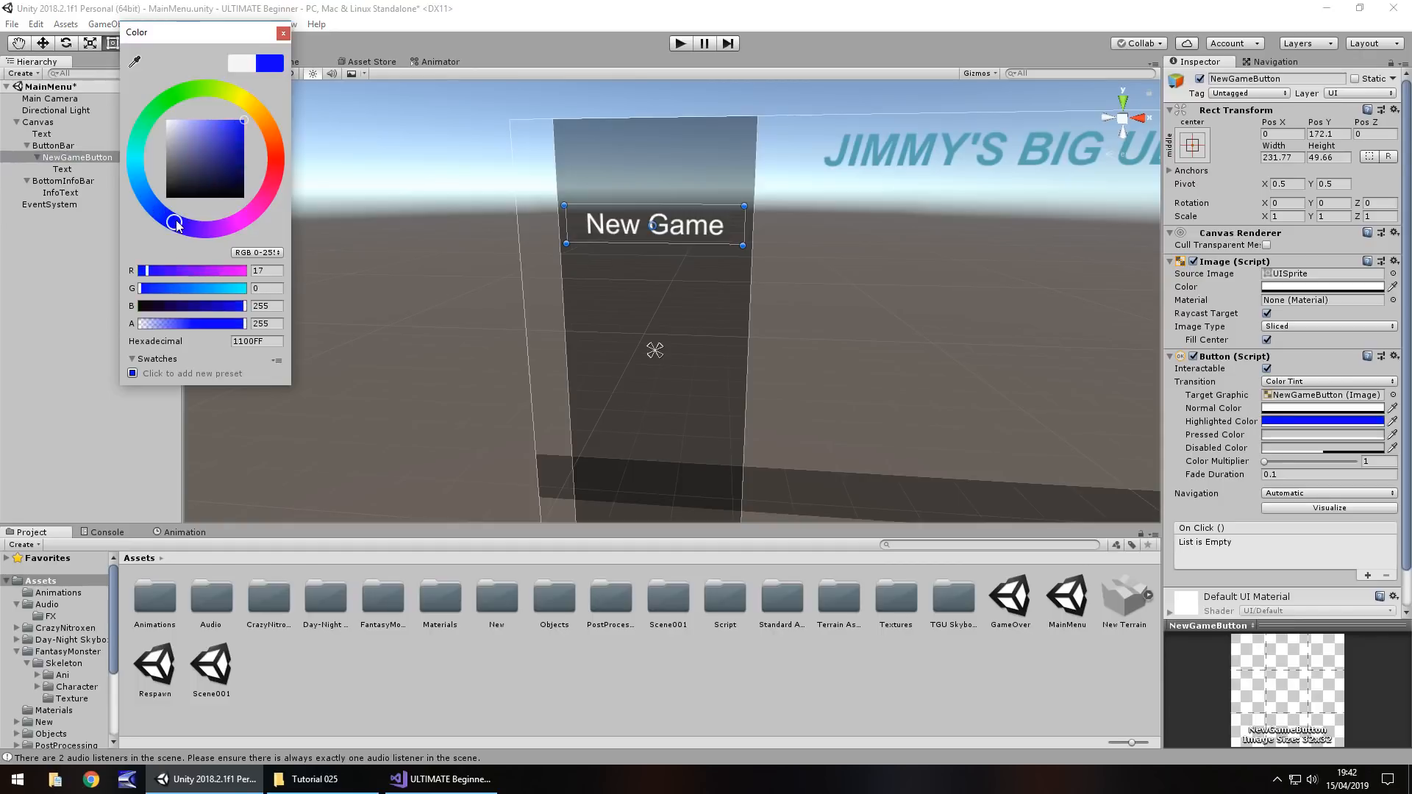
click(283, 34)
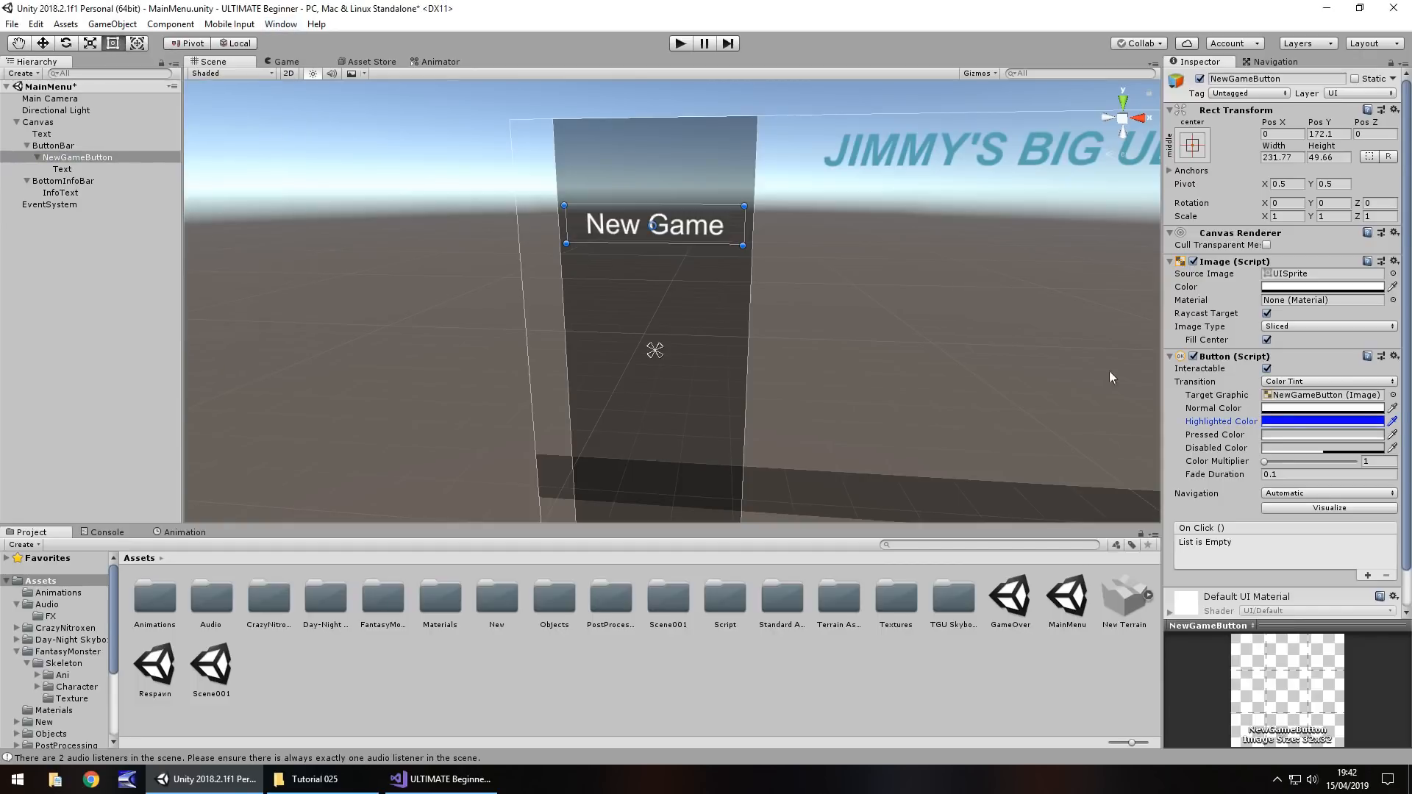
- Set NewGameButton's pressed tint colour to black (000000)
click(1285, 434)
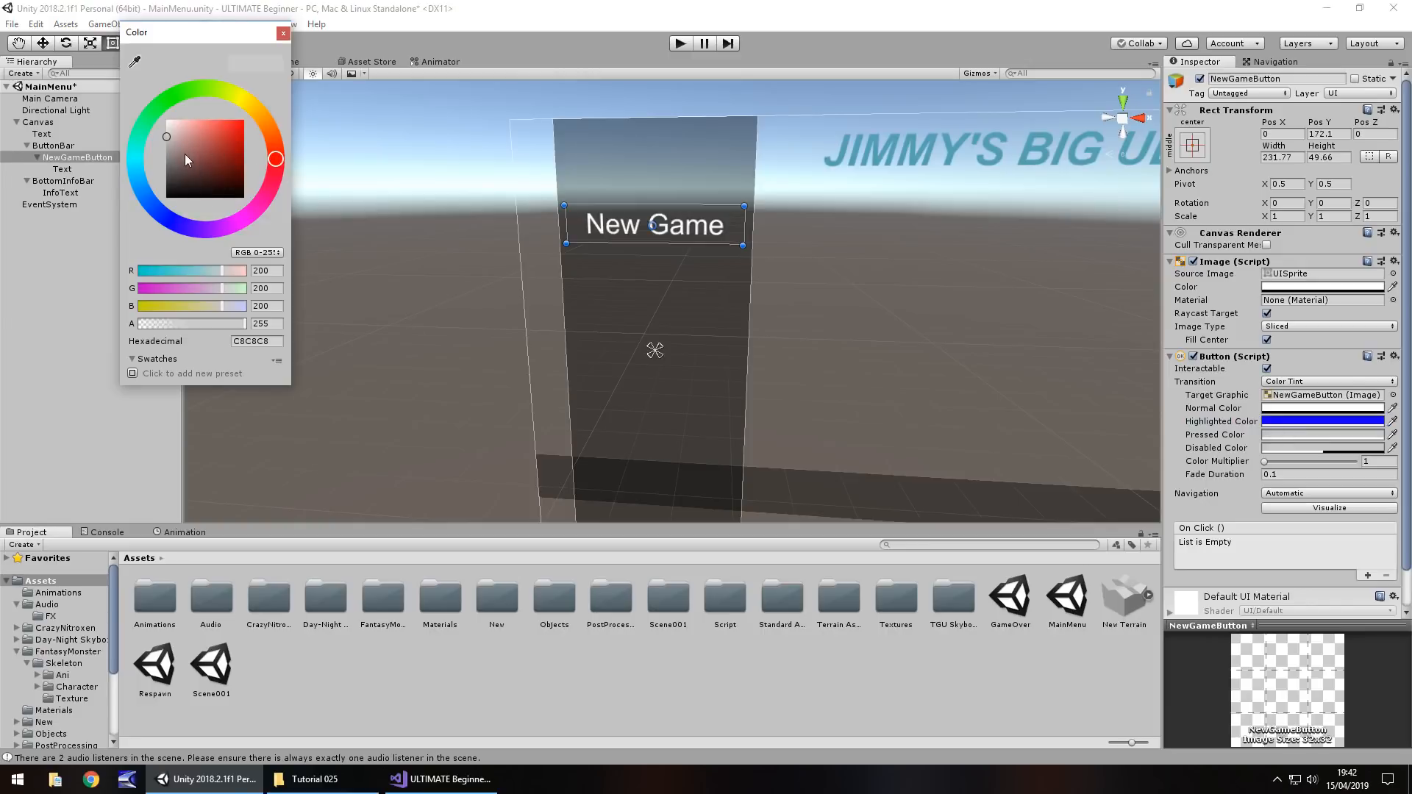
drag(180, 173, 165, 198)
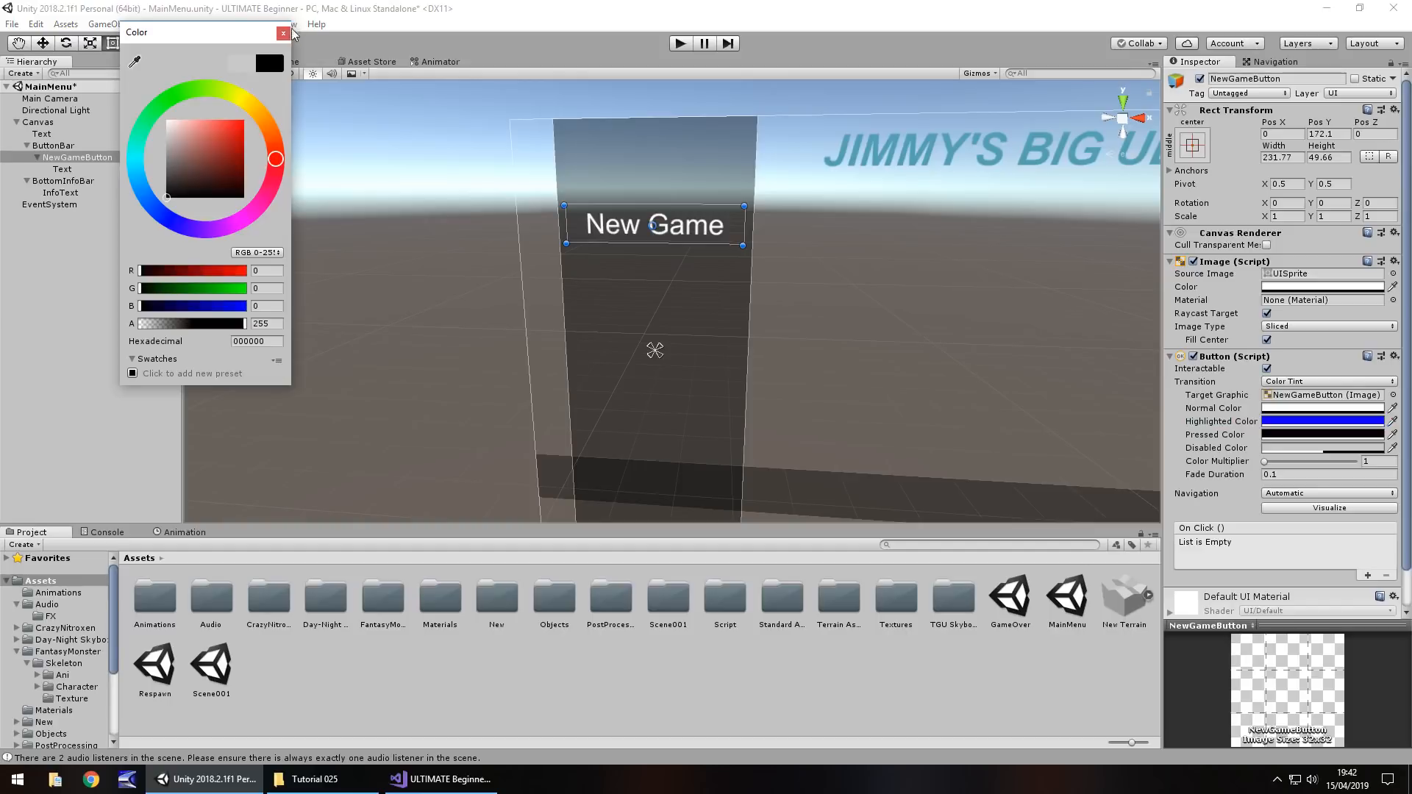
click(284, 34)
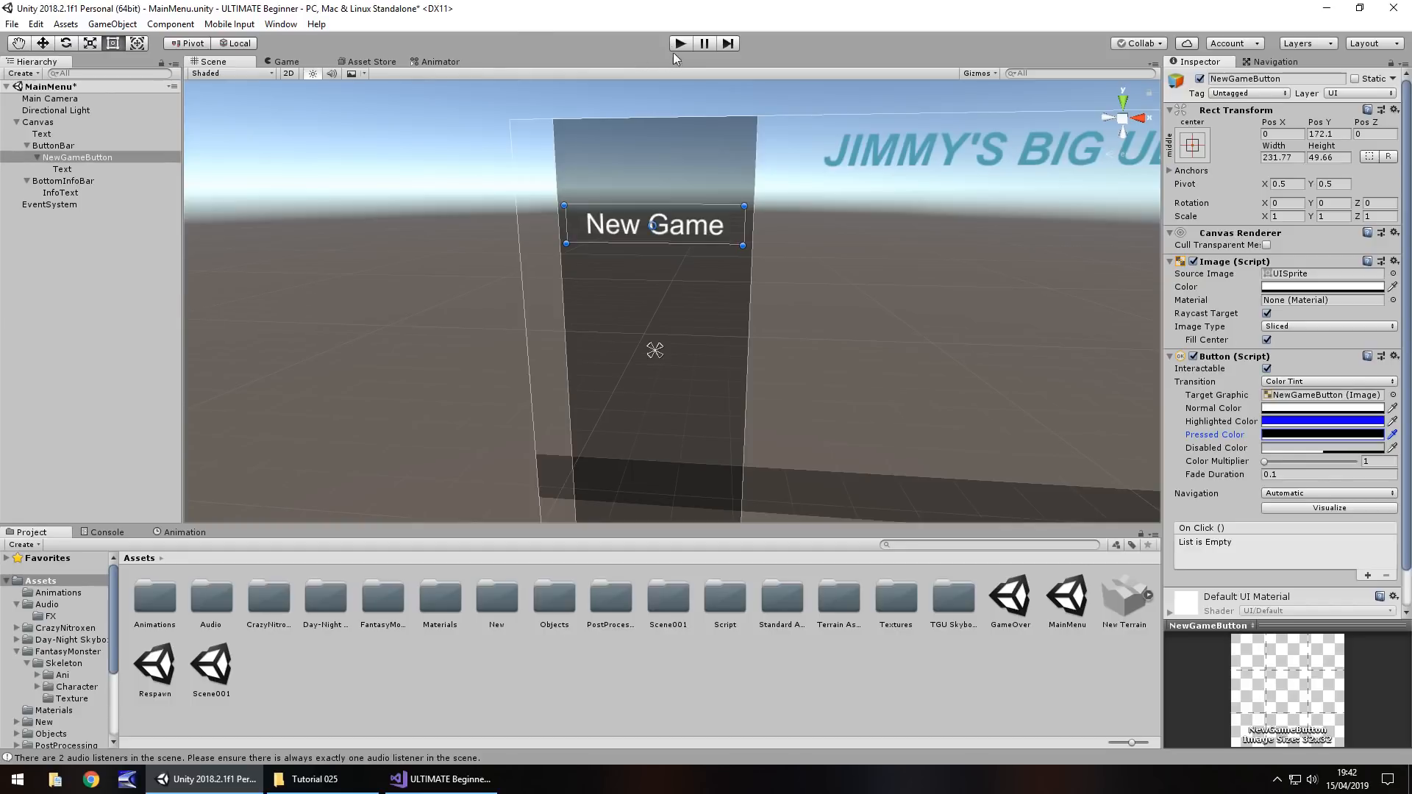
- Duplicate NewGameButton, rename the copy as LoadGameButton and place it just below the original at about Pos Y 111
click(36, 157)
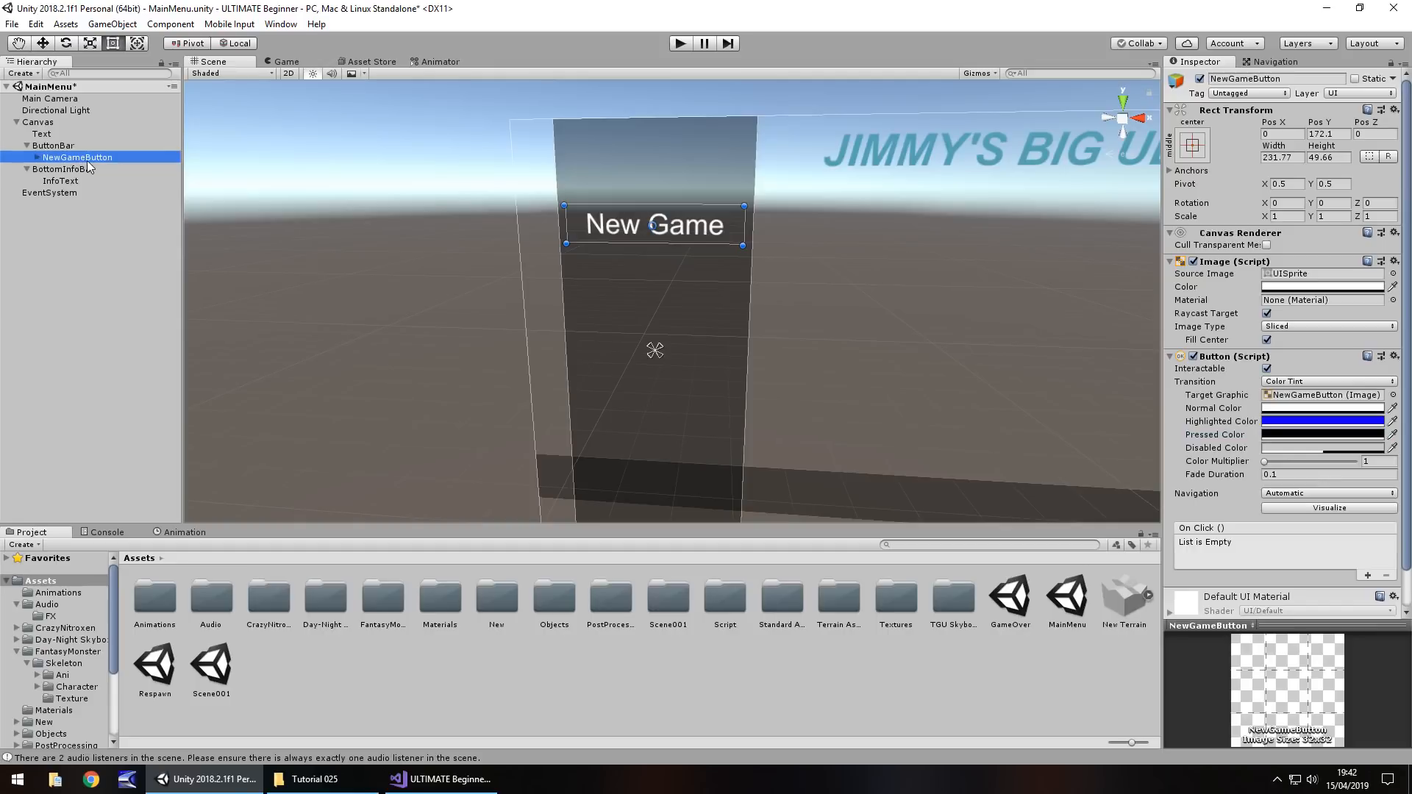
key(ctrl+d)
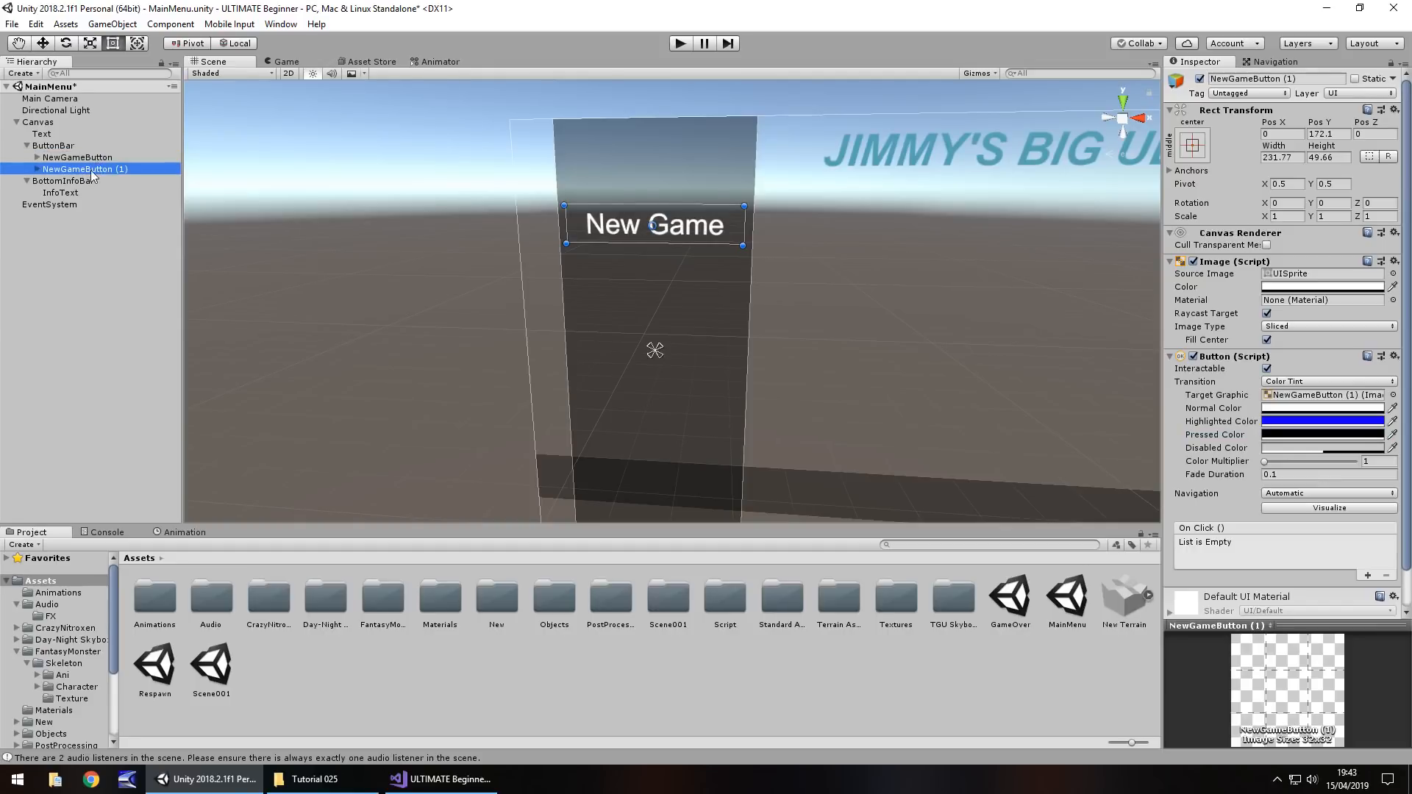
click(91, 170)
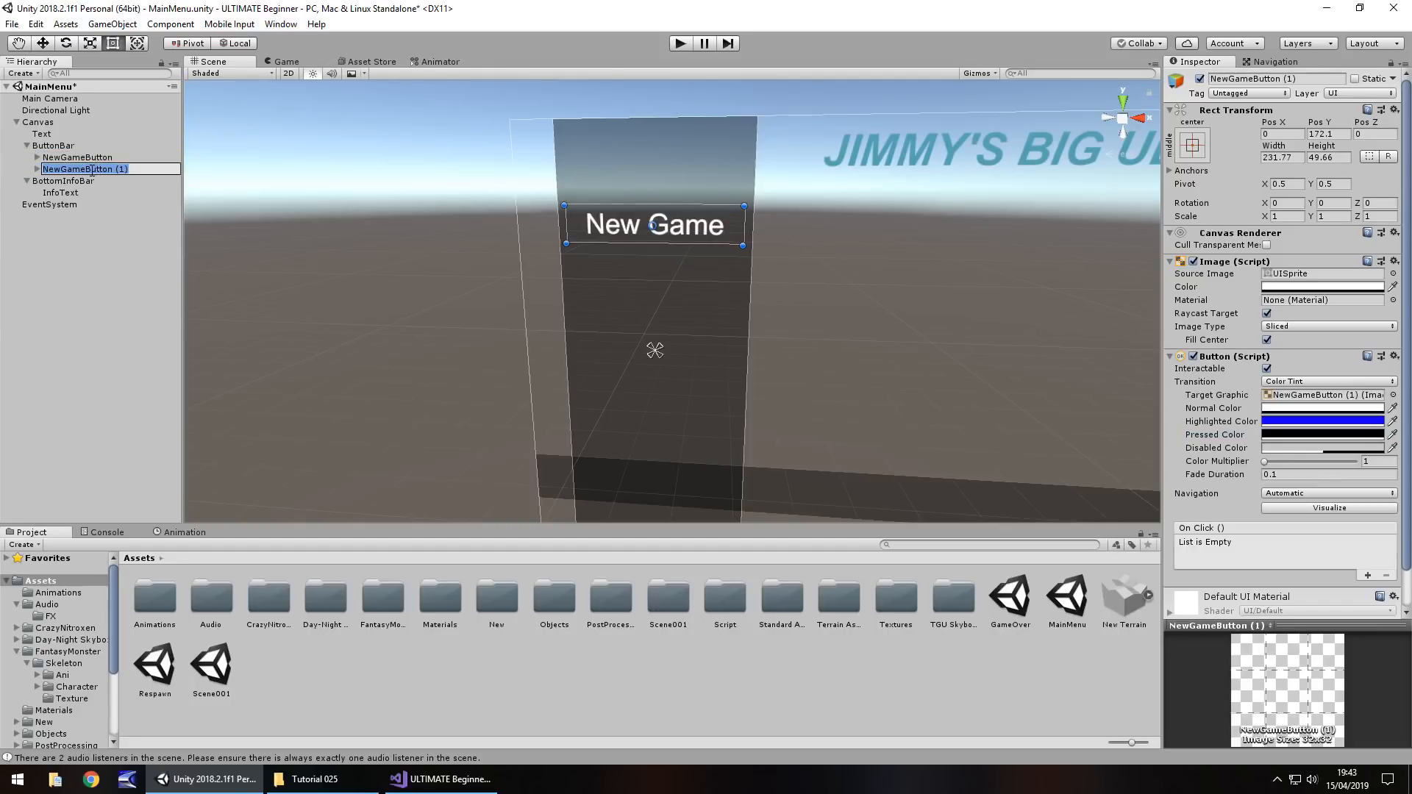
text(LoadGameButton)
key(Return)
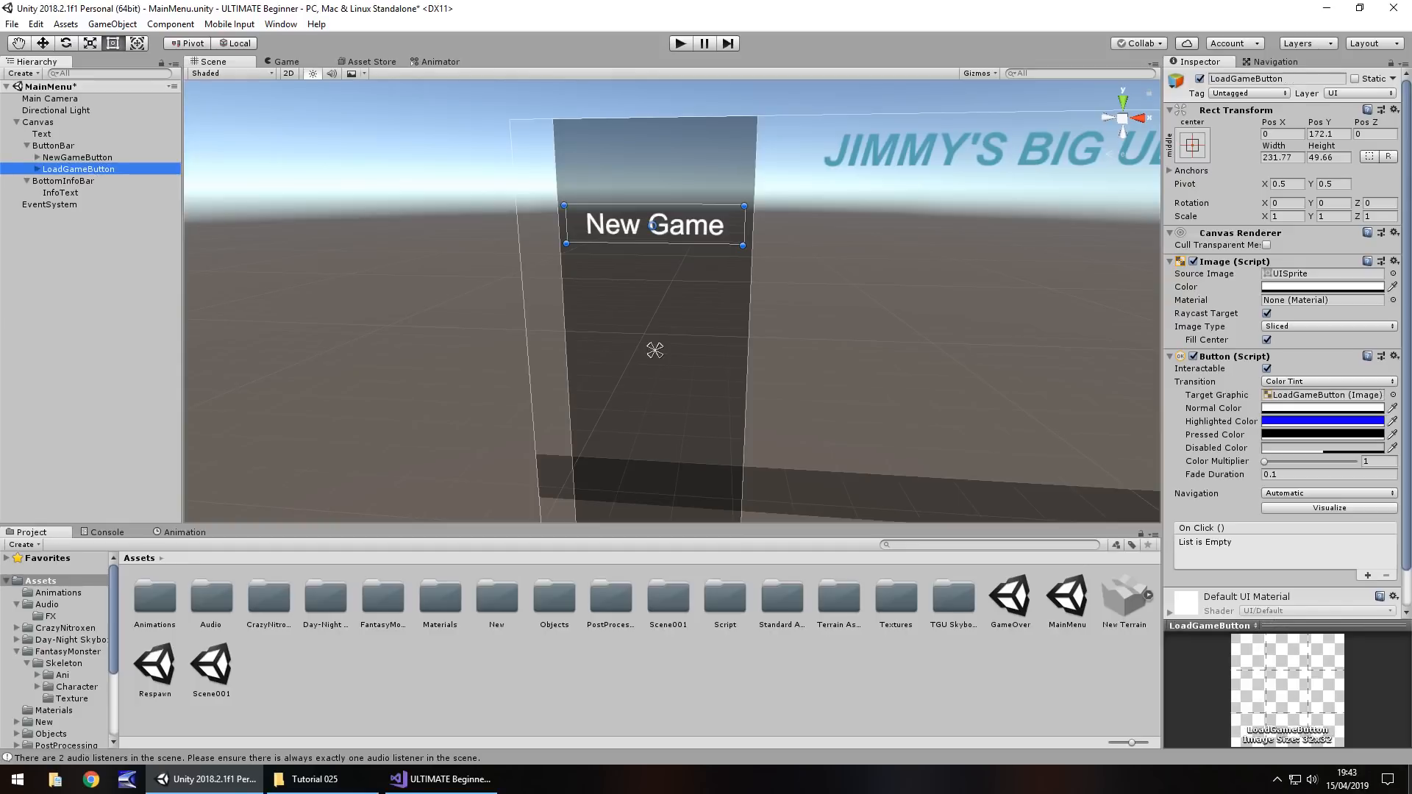
drag(694, 234, 696, 279)
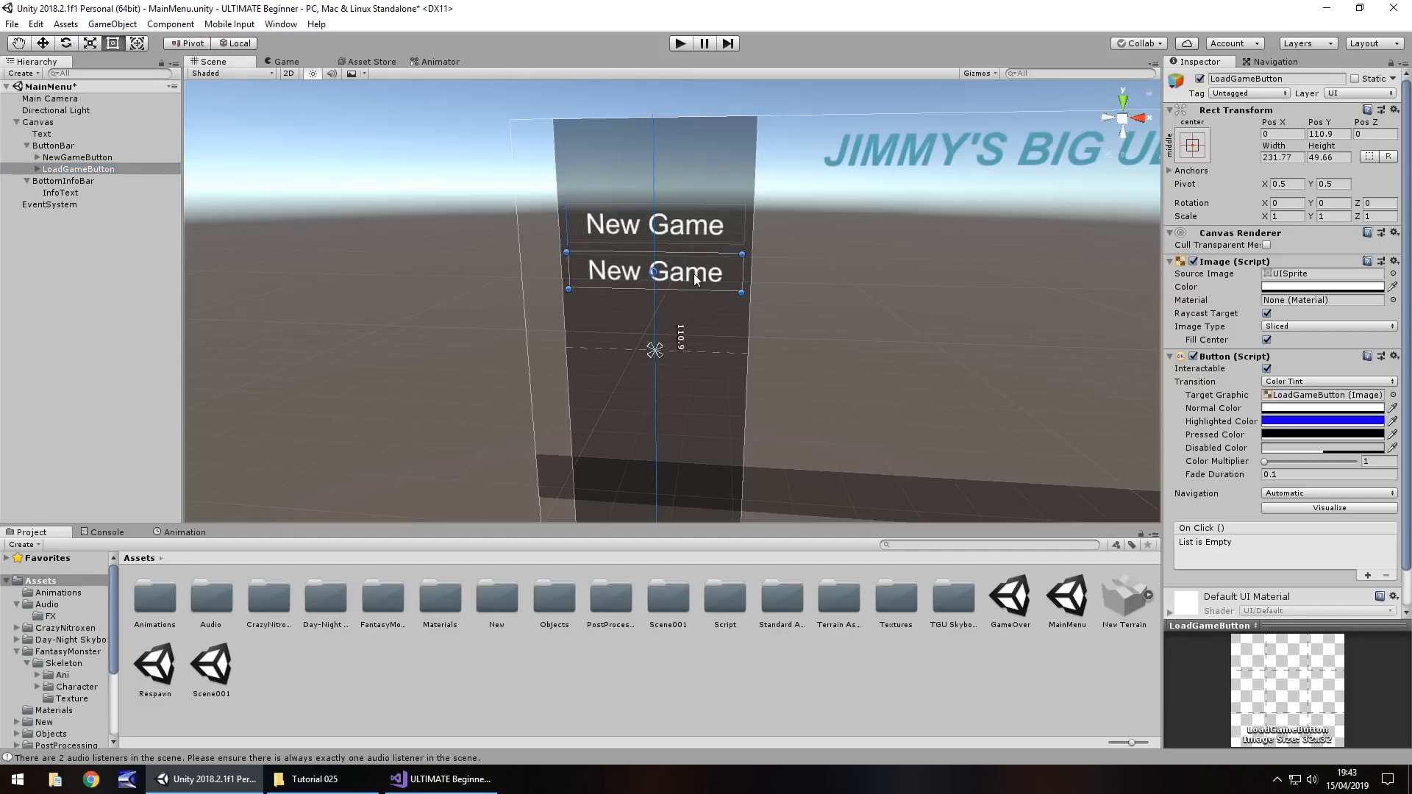
- Change the text label inside LoadGameButton to "Load Game"
click(38, 158)
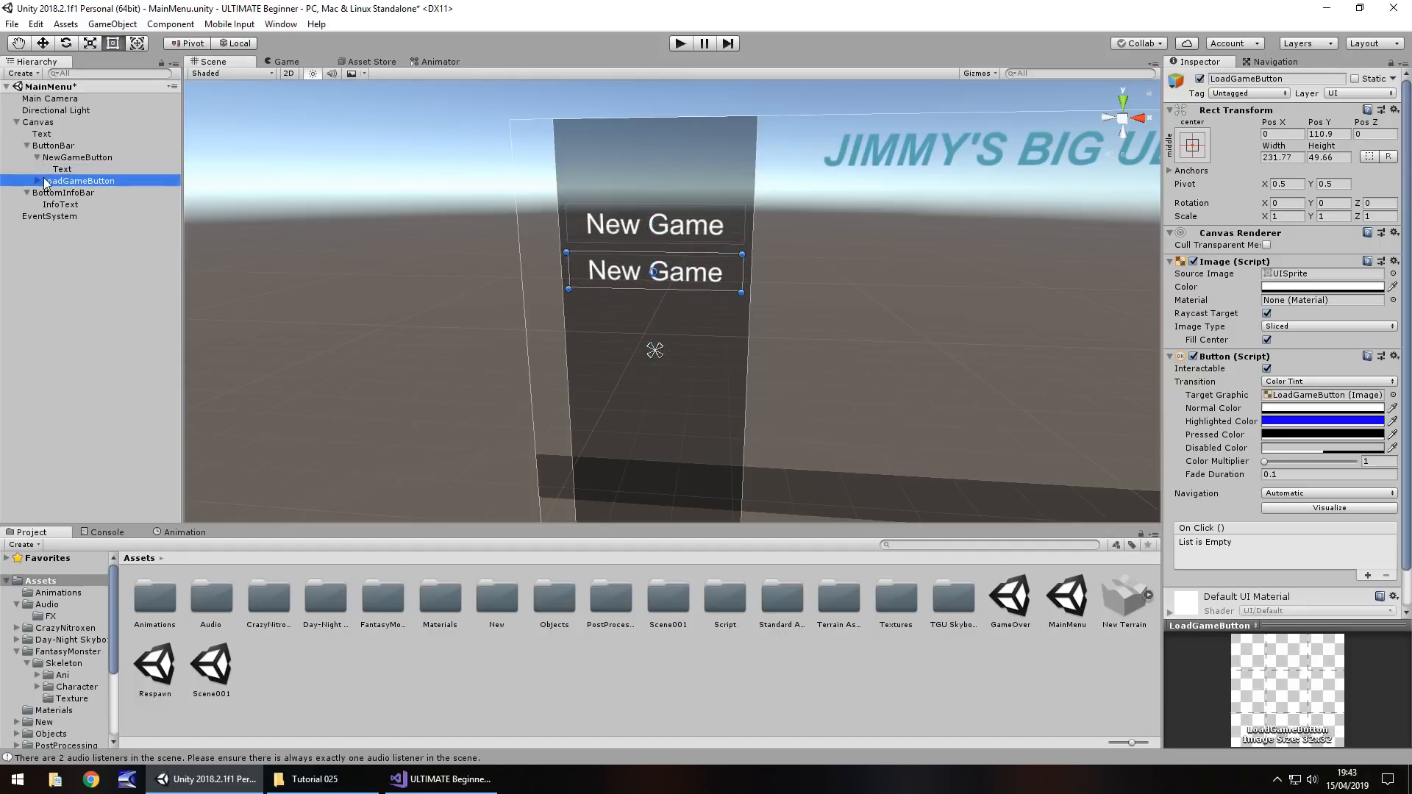
click(37, 181)
click(62, 193)
click(1281, 288)
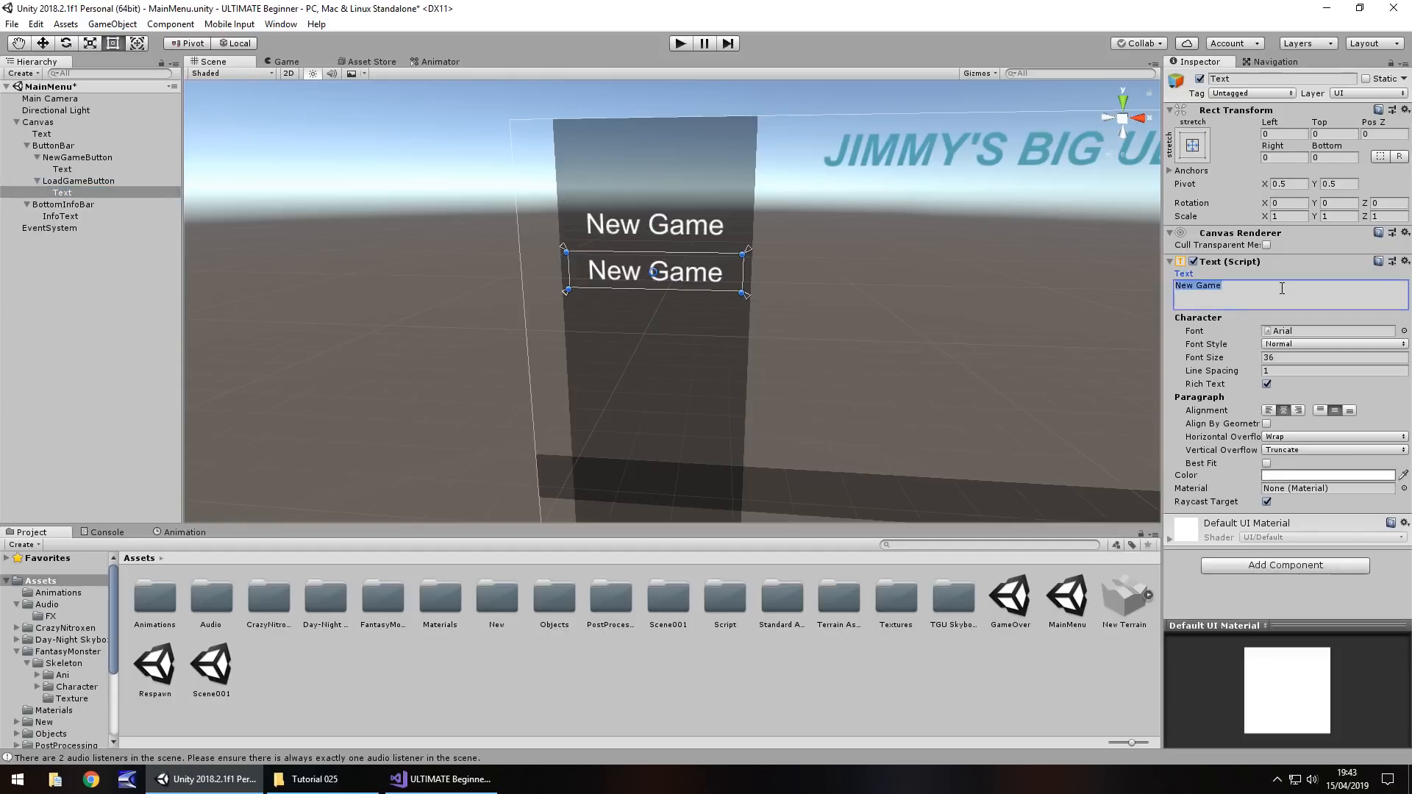
text(Load Gam)
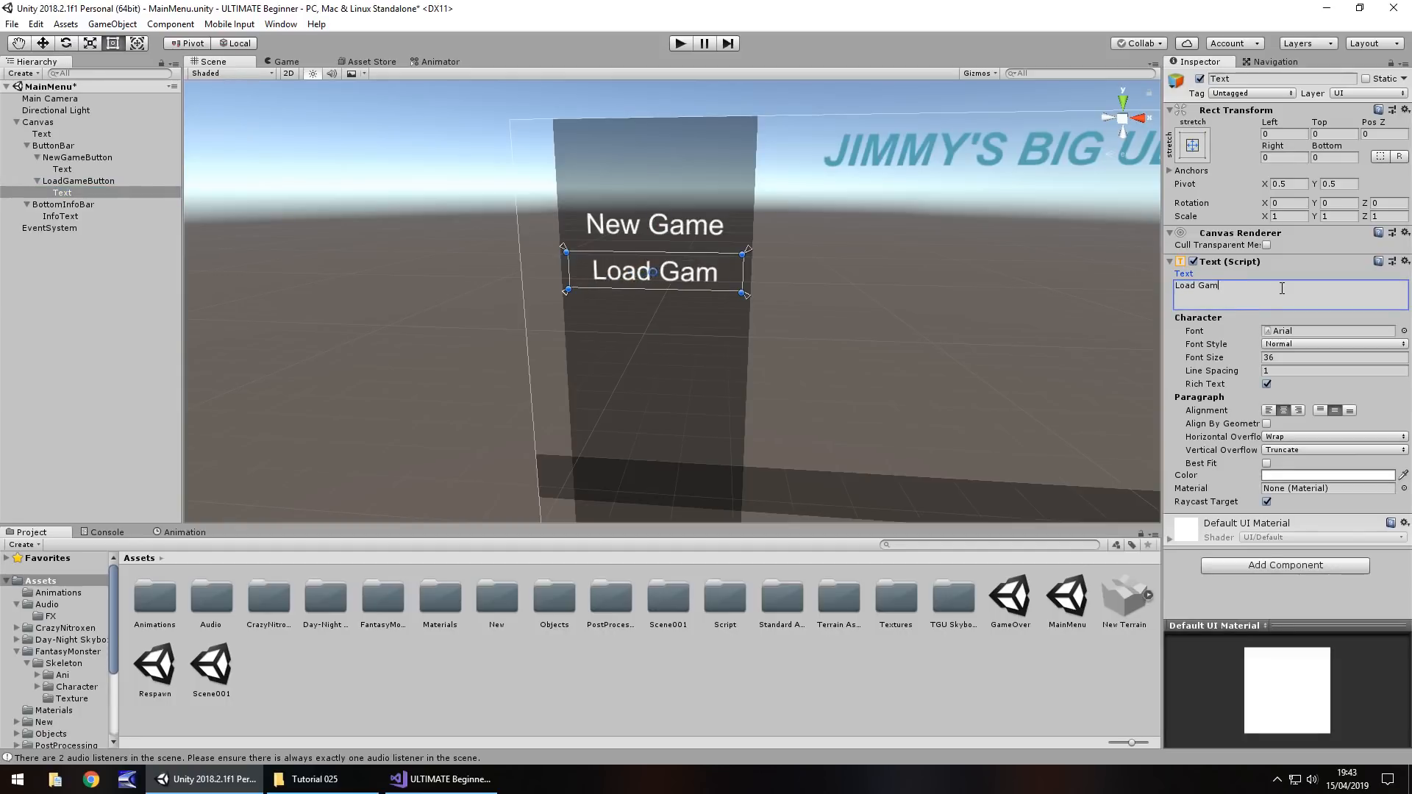
text(e)
click(390, 220)
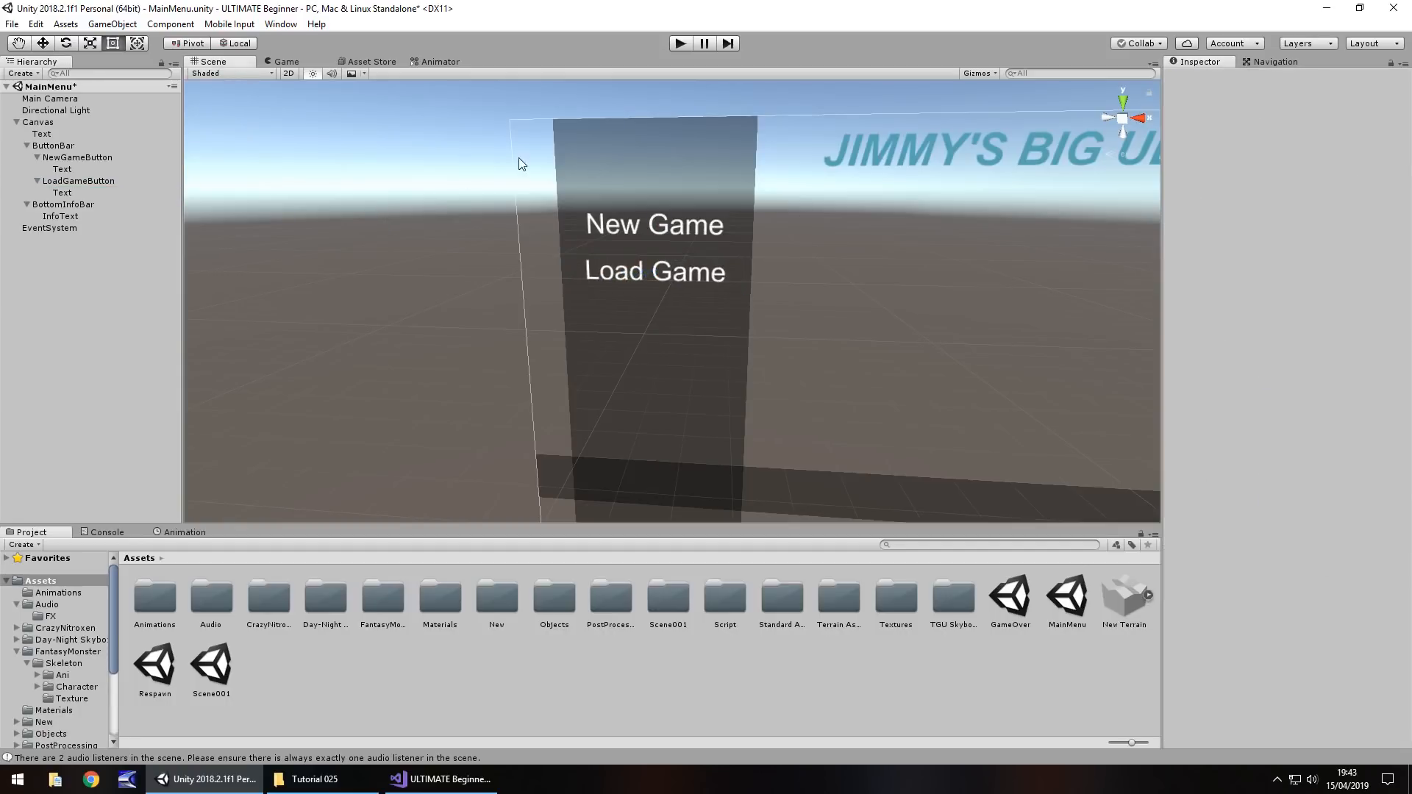
- Run the scene to check how the New Game and Load Game buttons look, and stop it
click(678, 44)
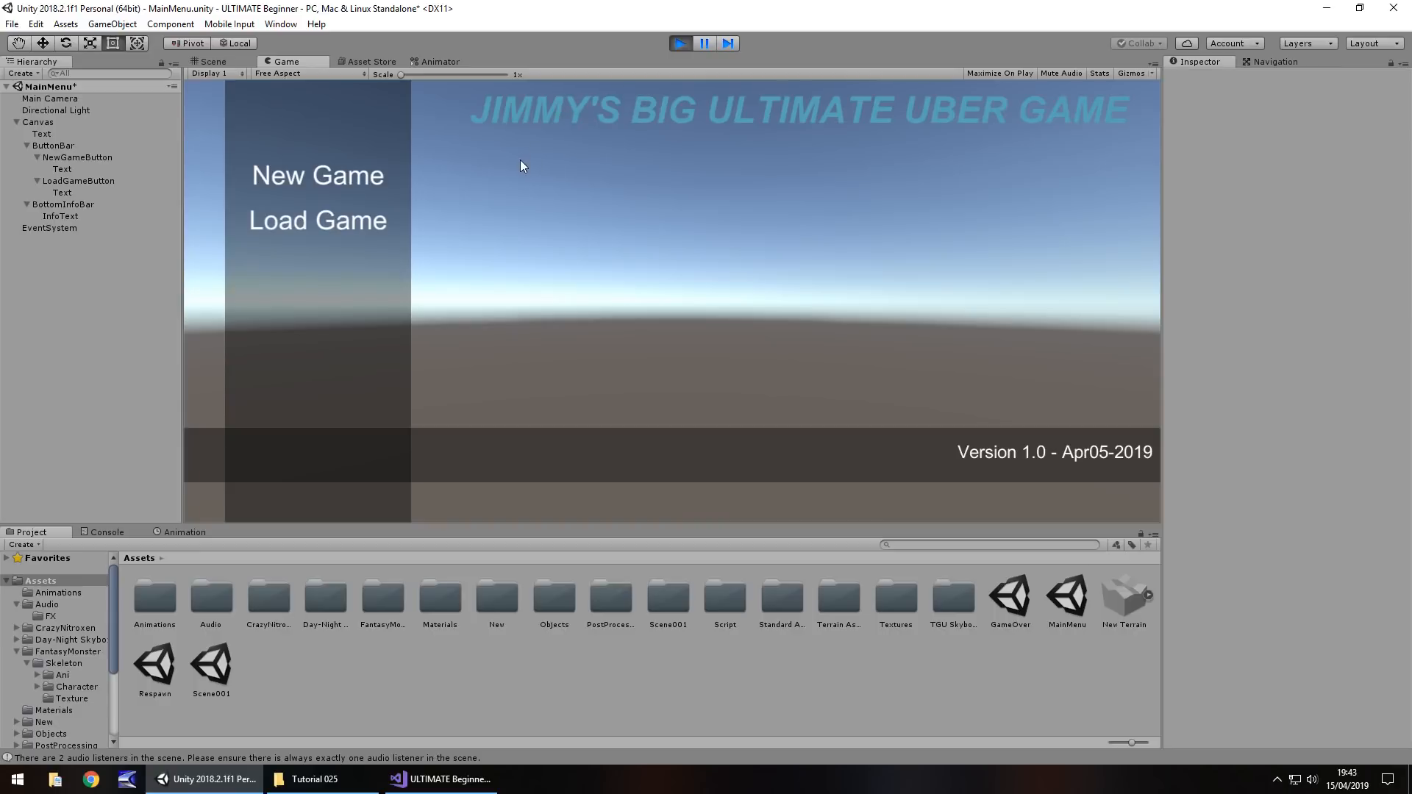
click(684, 42)
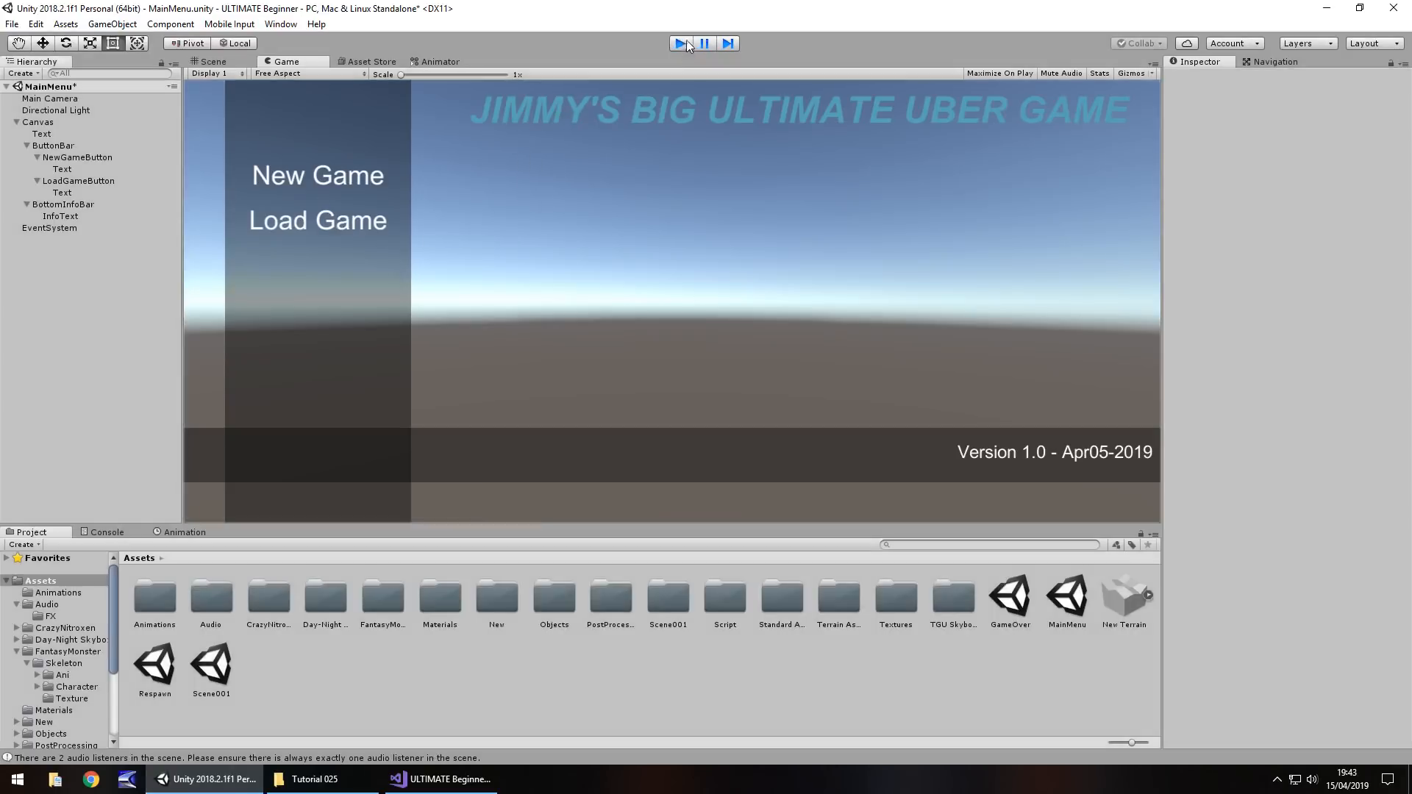
- Raise the alpha of NewGameButton's image colour and normal tint colour to 255
click(70, 157)
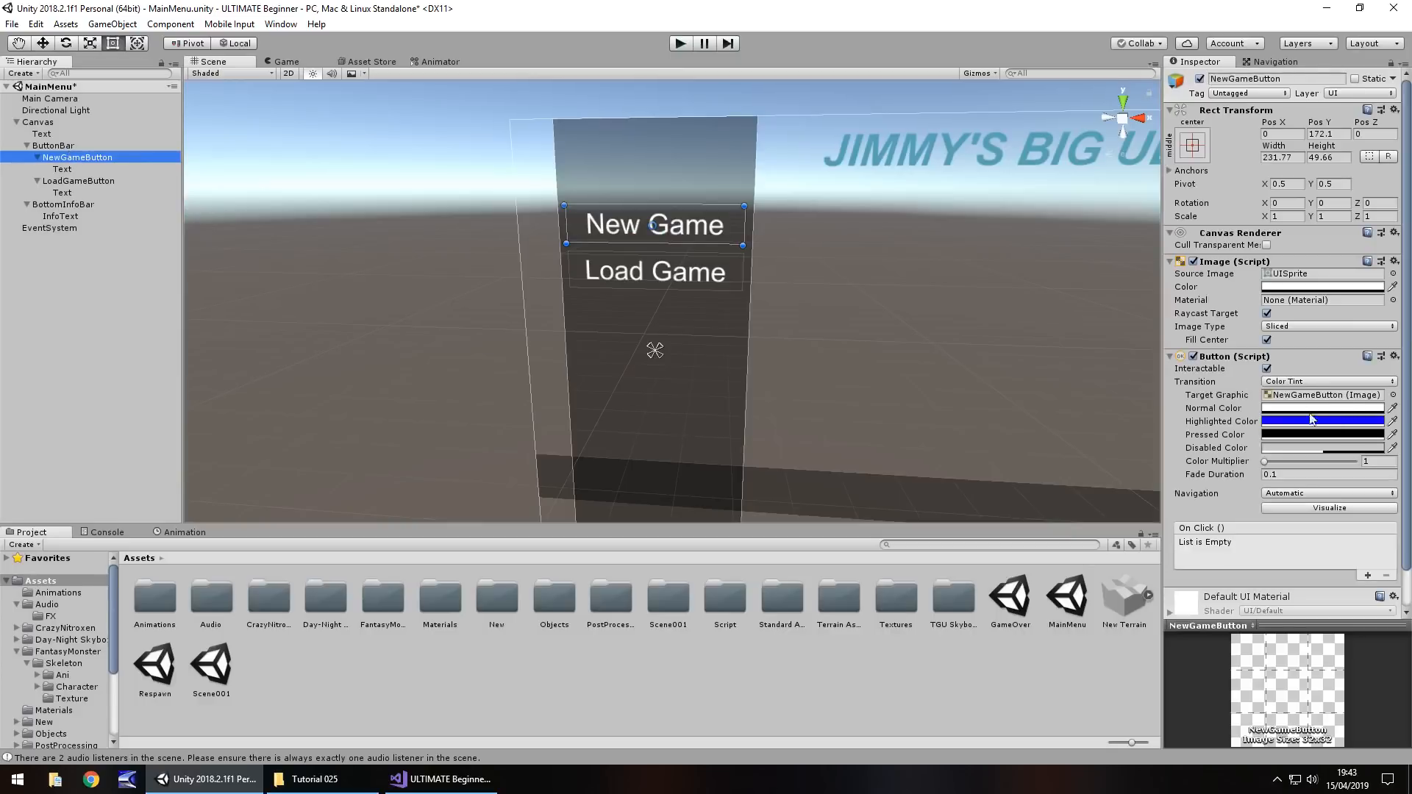
click(1287, 289)
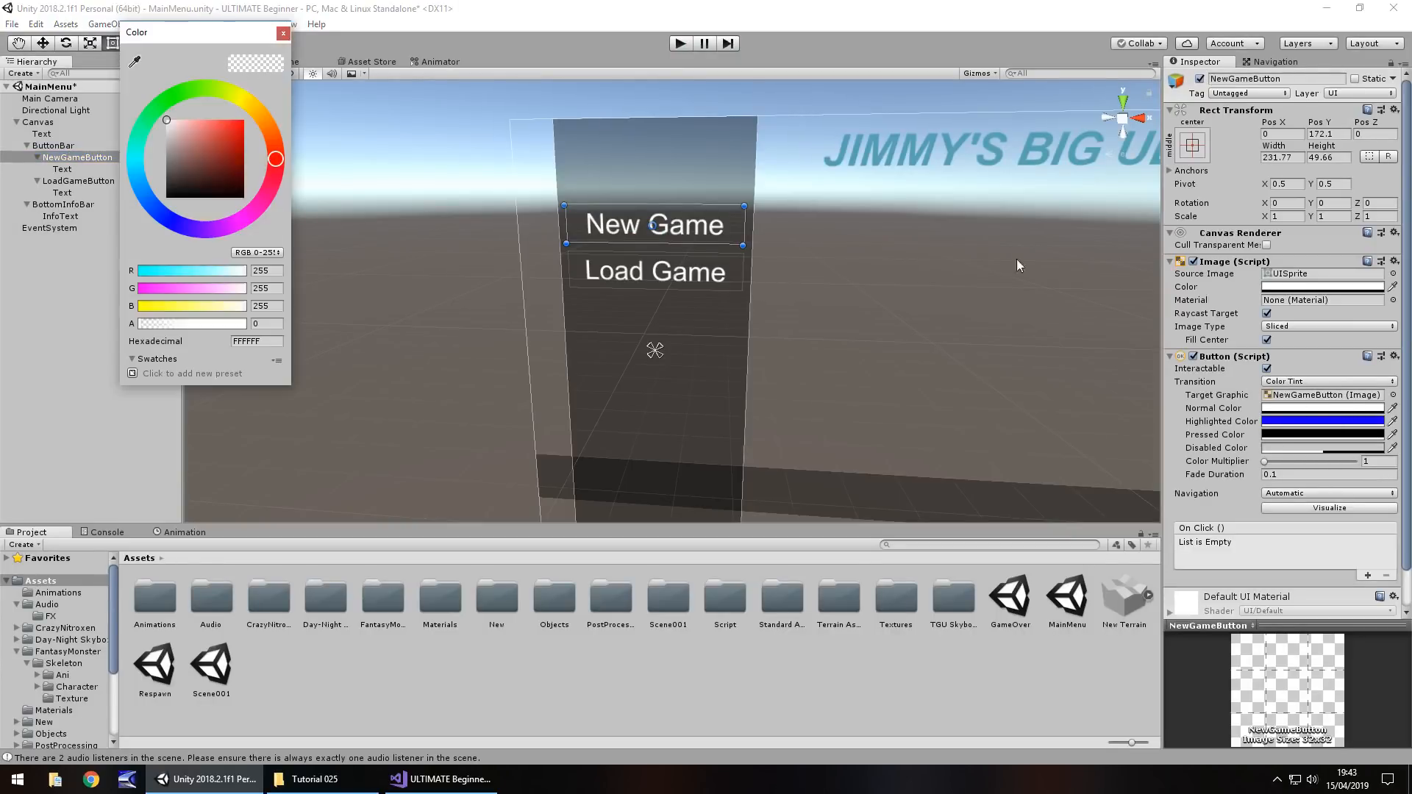
drag(144, 327, 263, 328)
click(283, 35)
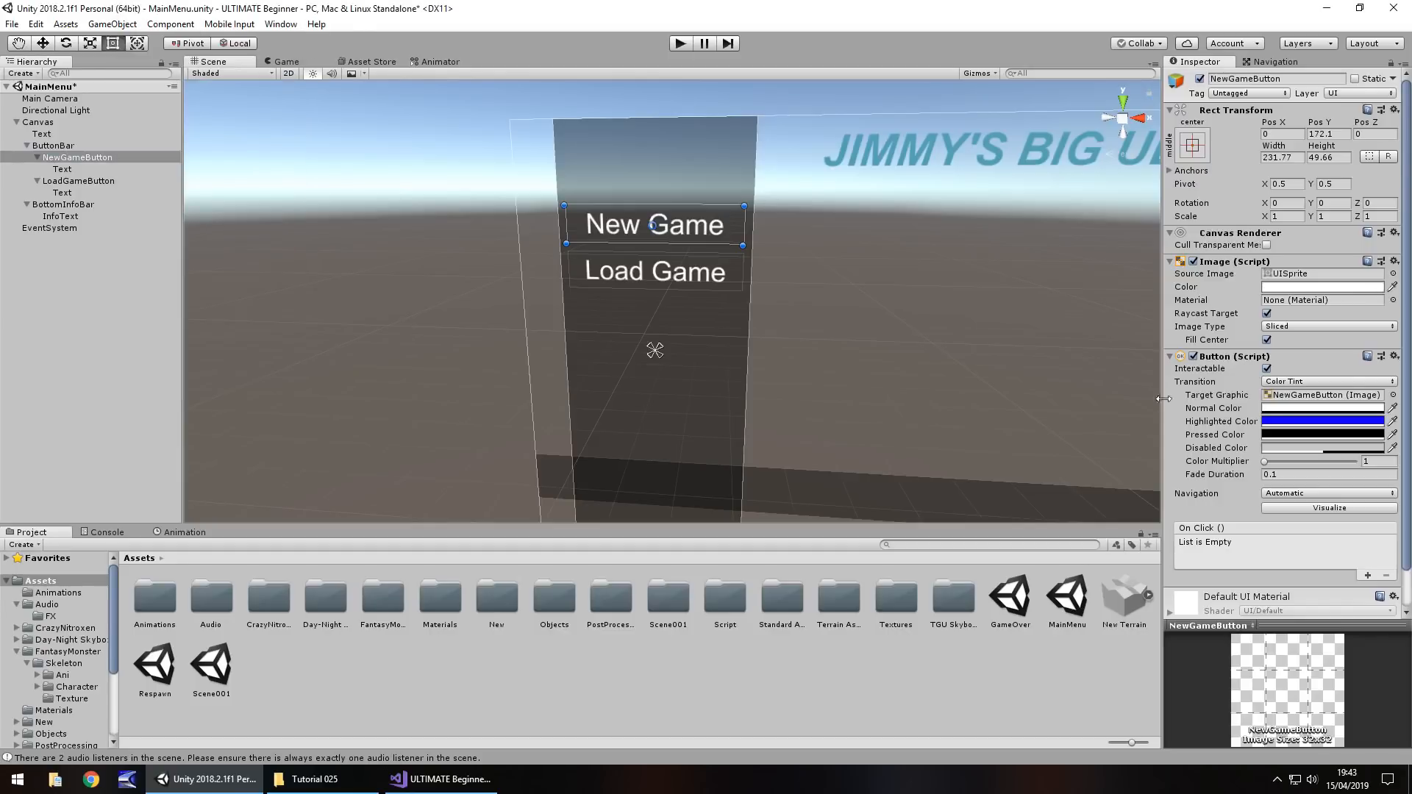
click(1268, 409)
drag(151, 325, 250, 327)
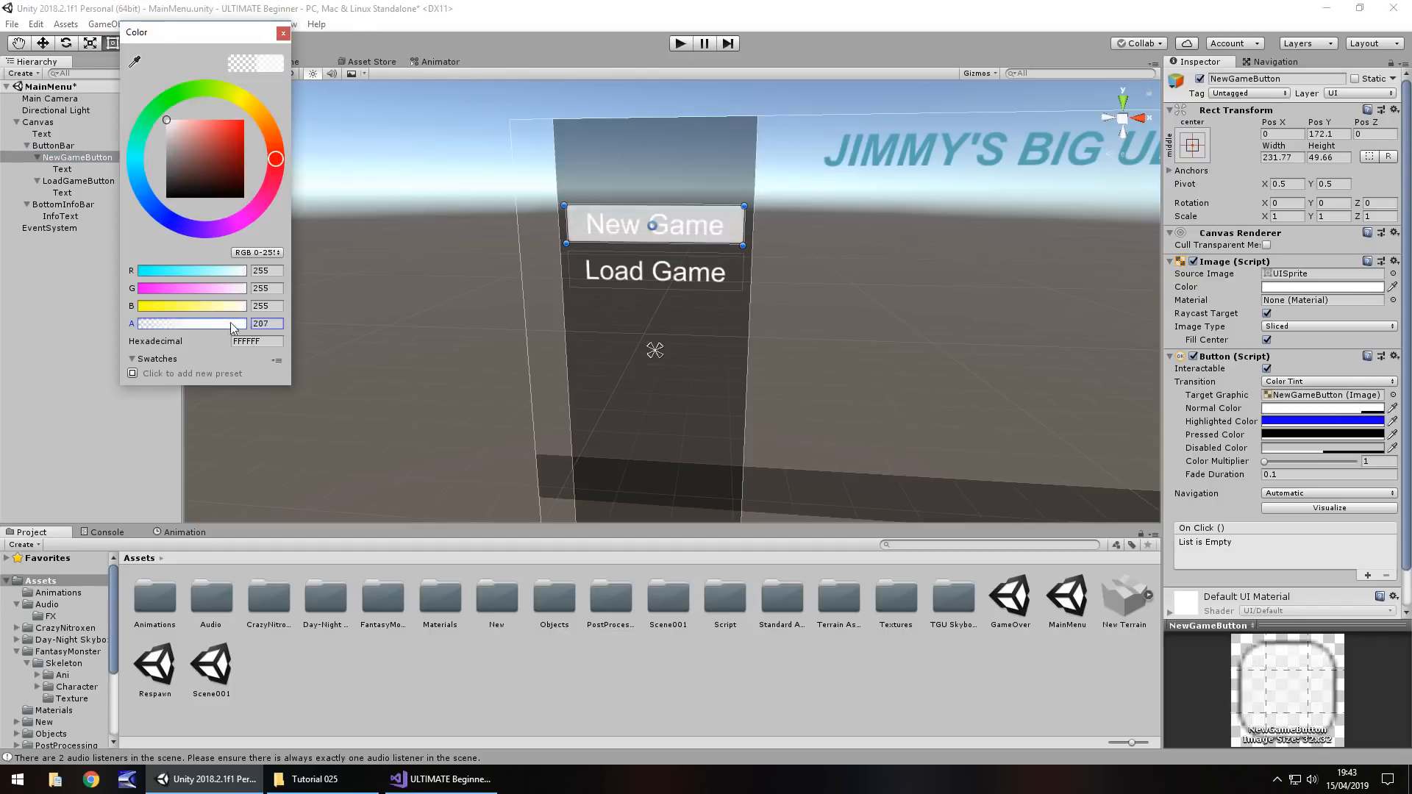
click(283, 34)
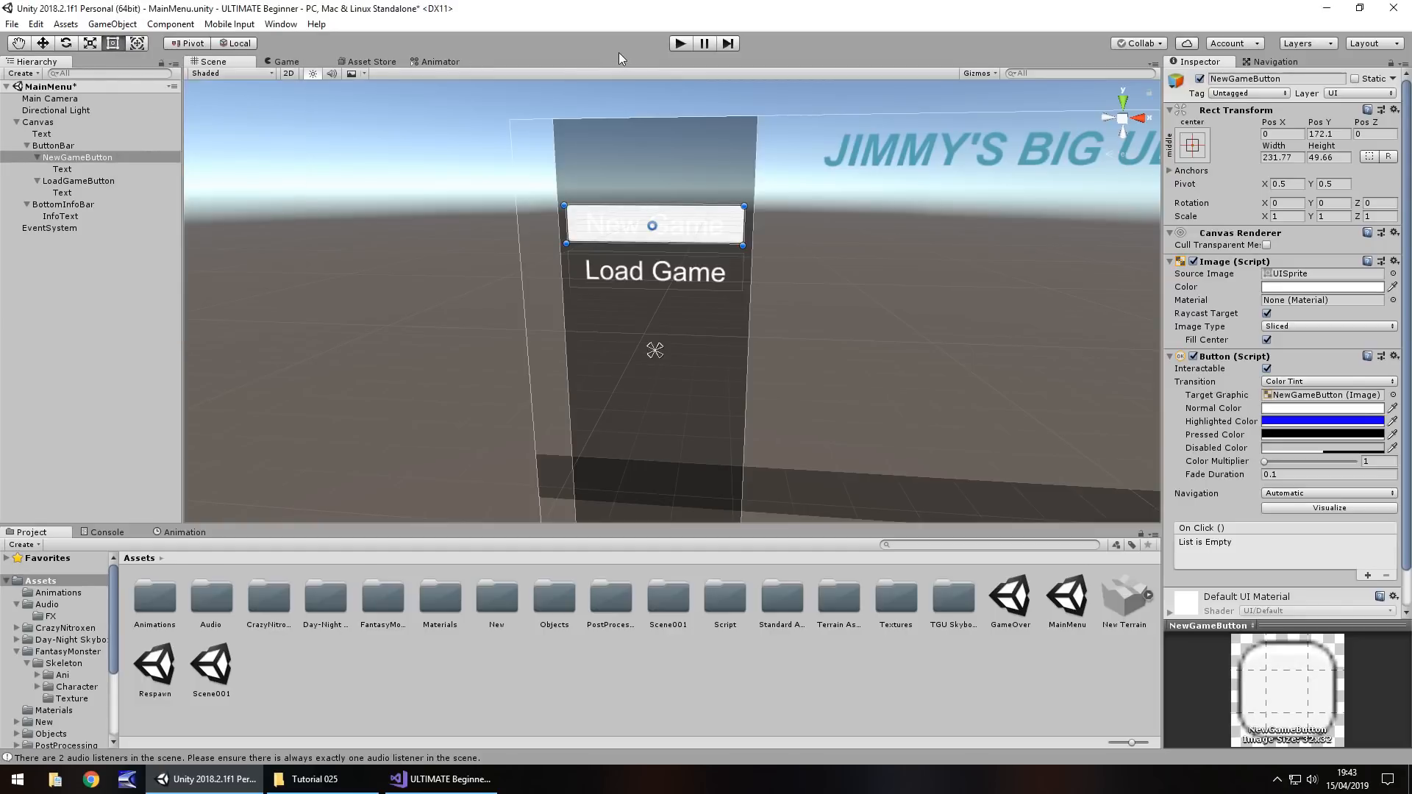
- Run the scene, test the New Game button's highlight tint with the pointer, and stop the scene
click(679, 44)
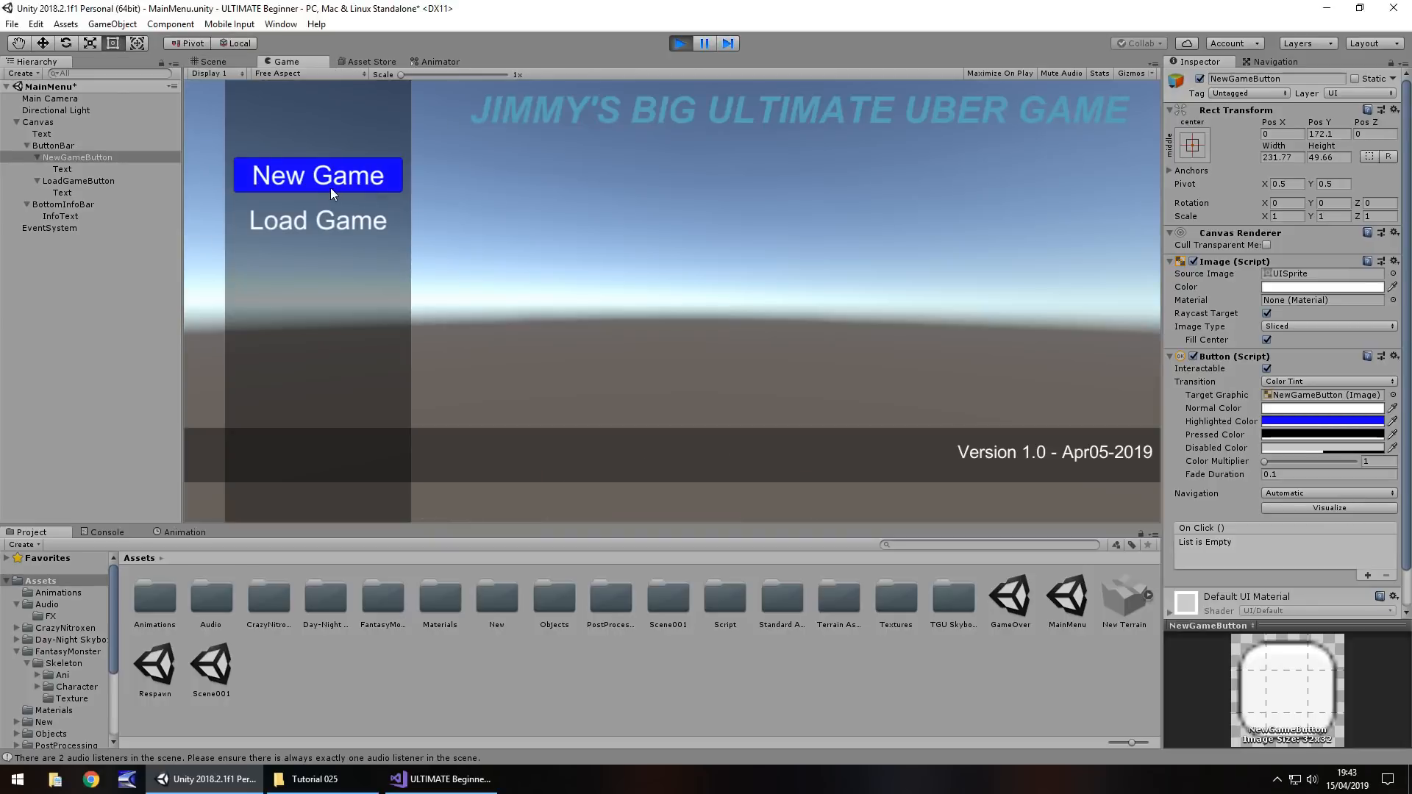
click(678, 43)
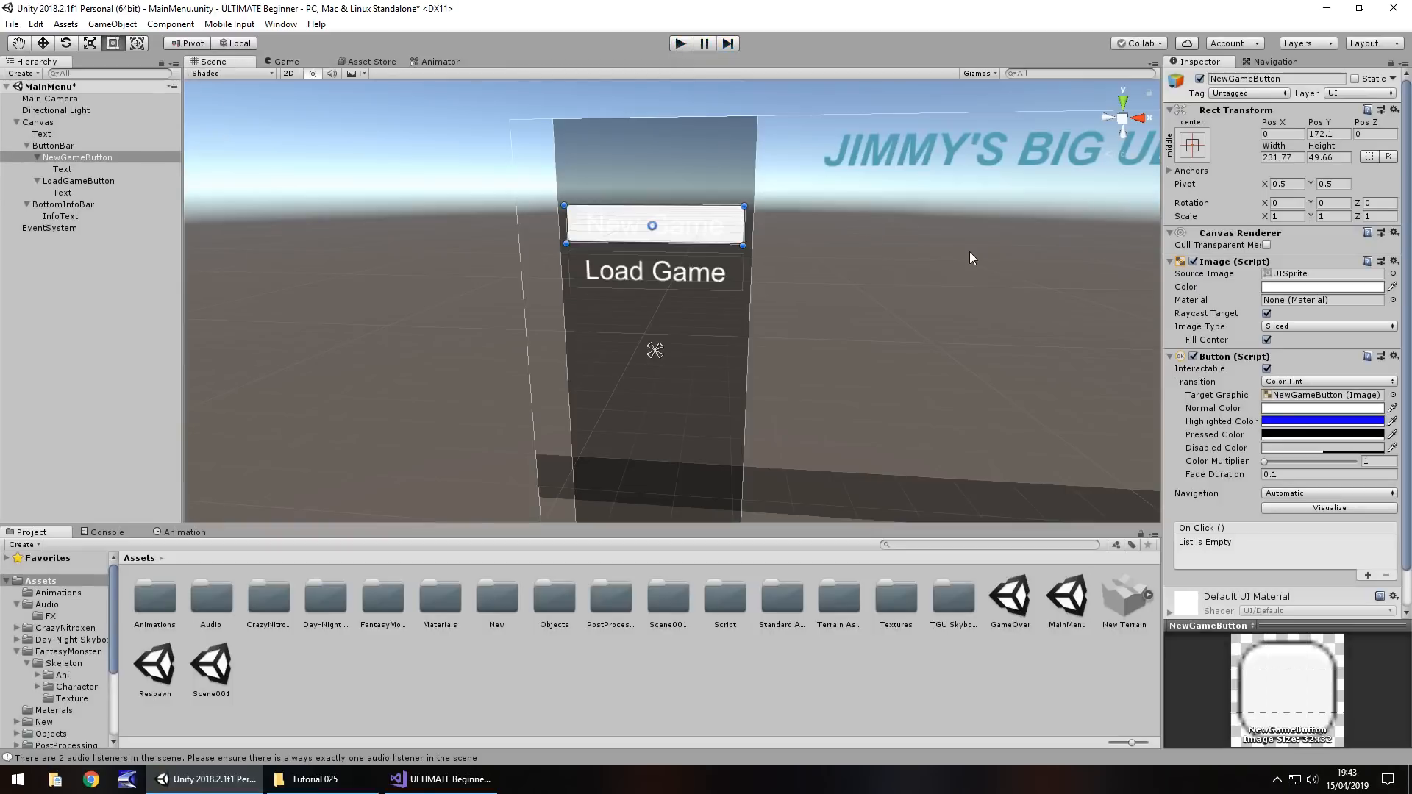
- Set NewGameButton's image colour to mid grey (8E8E8E) with an alpha of 143
click(1326, 287)
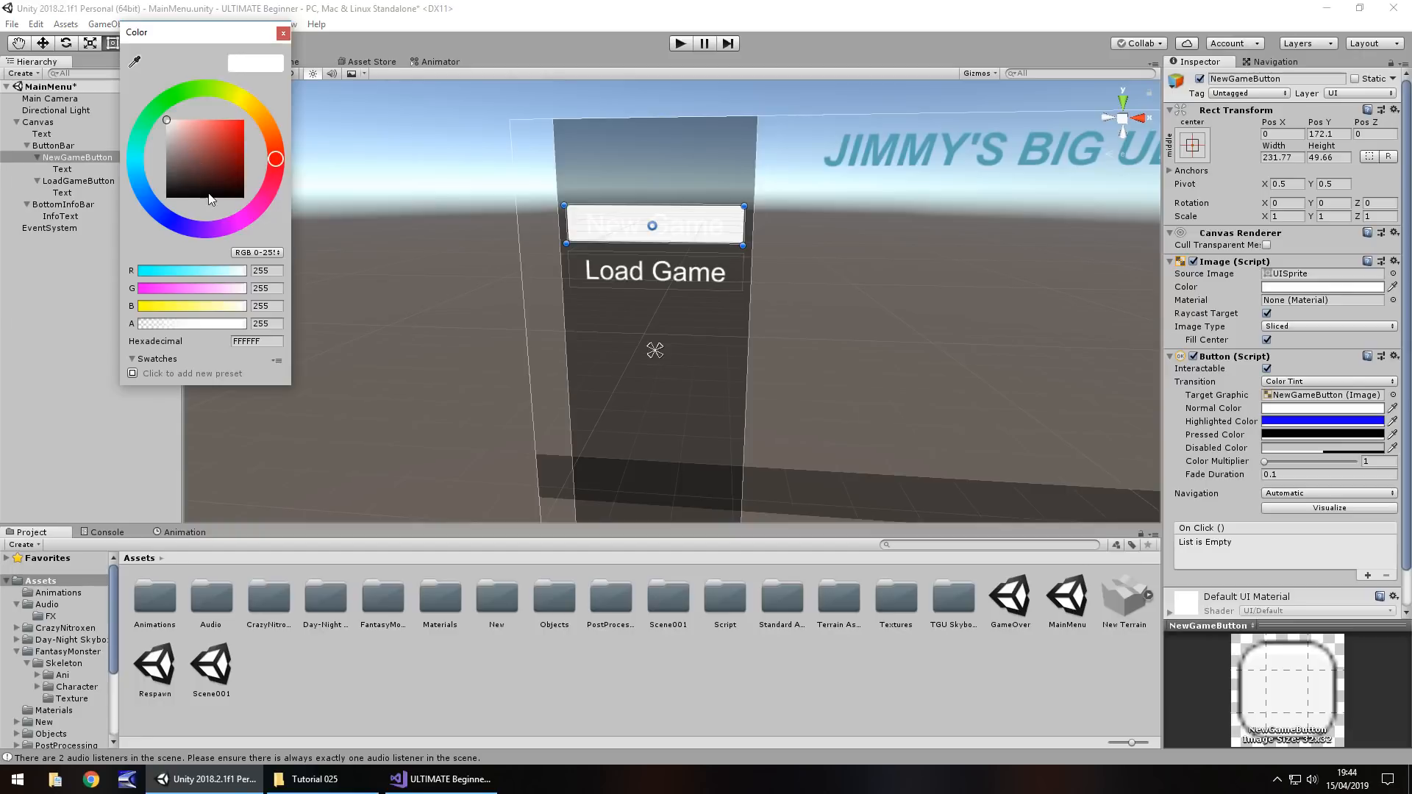
drag(188, 170, 161, 155)
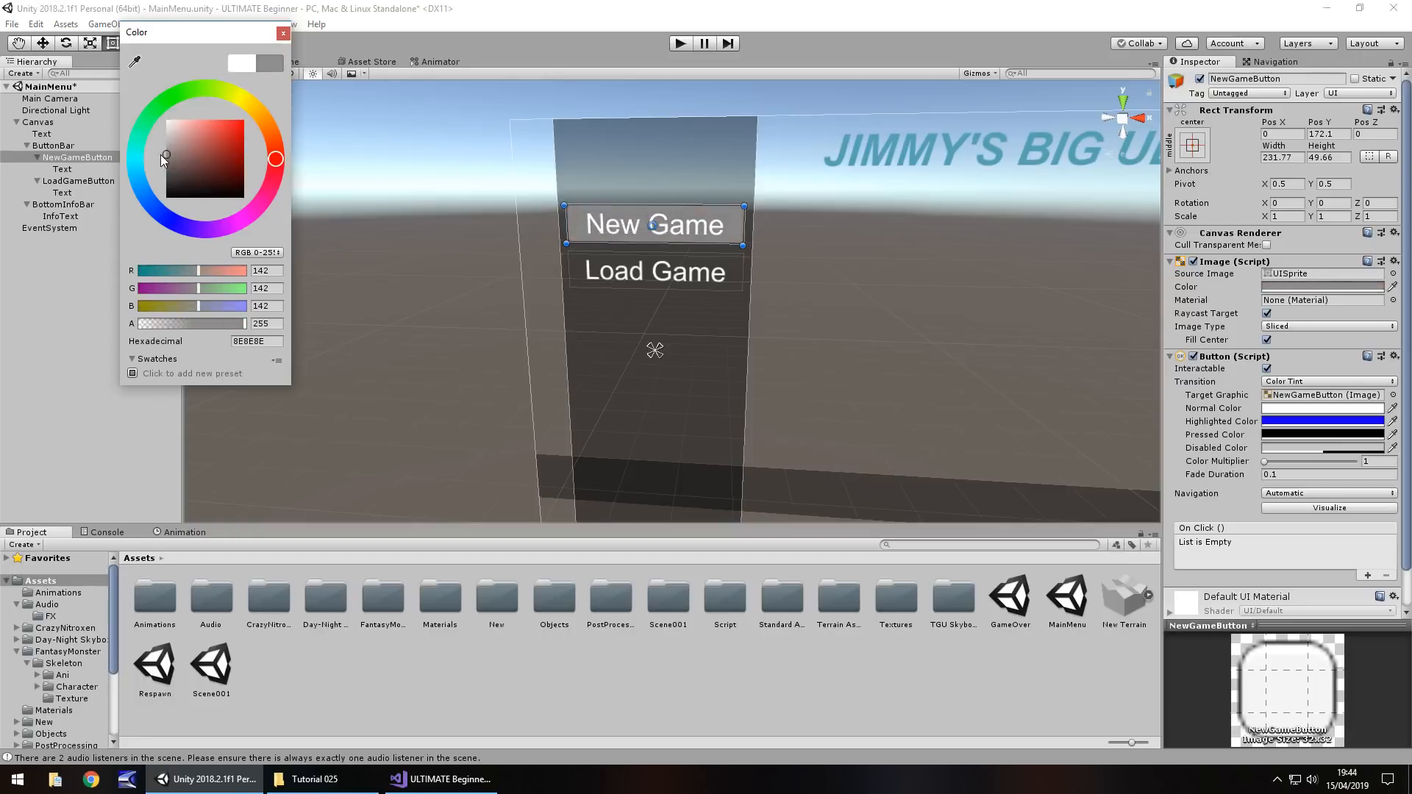
drag(243, 327, 197, 328)
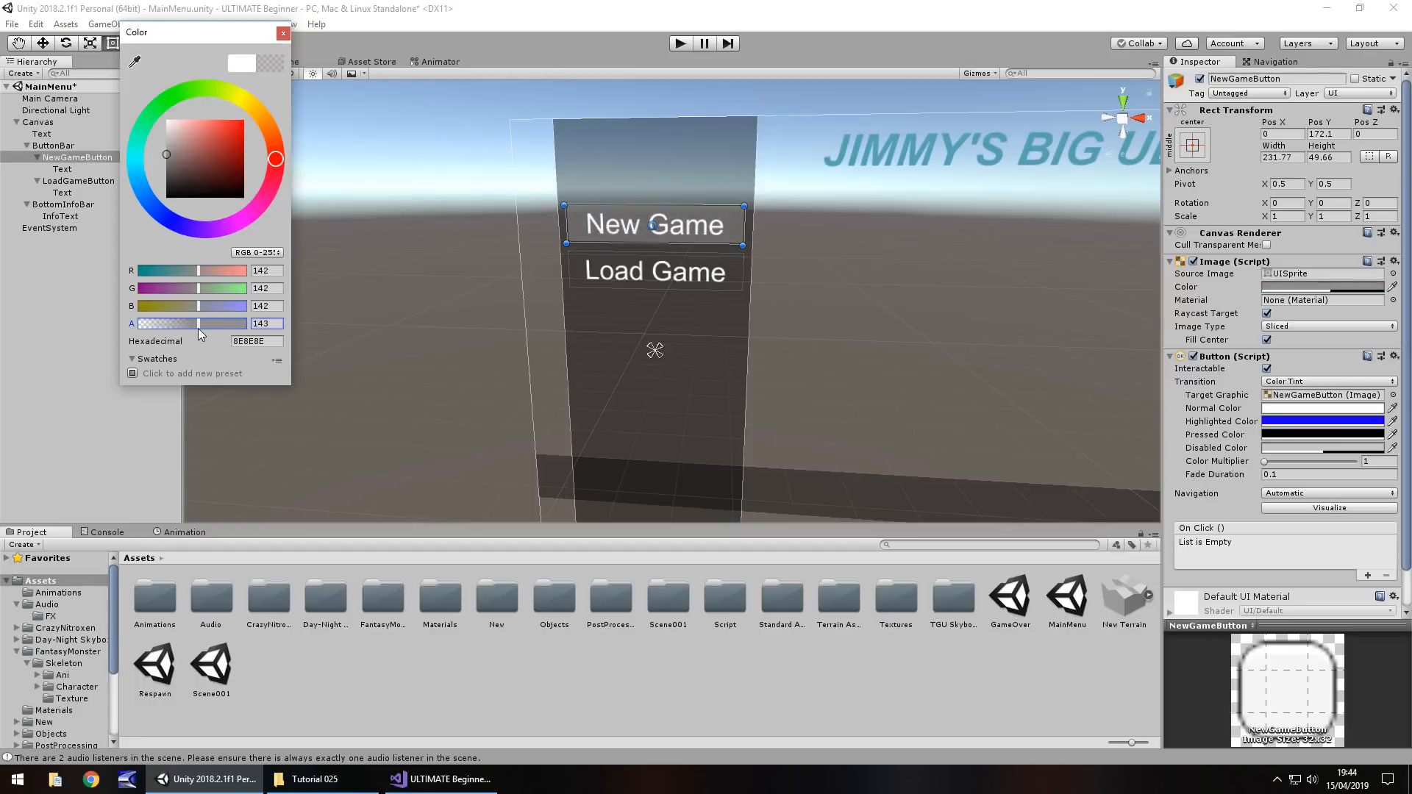
click(283, 33)
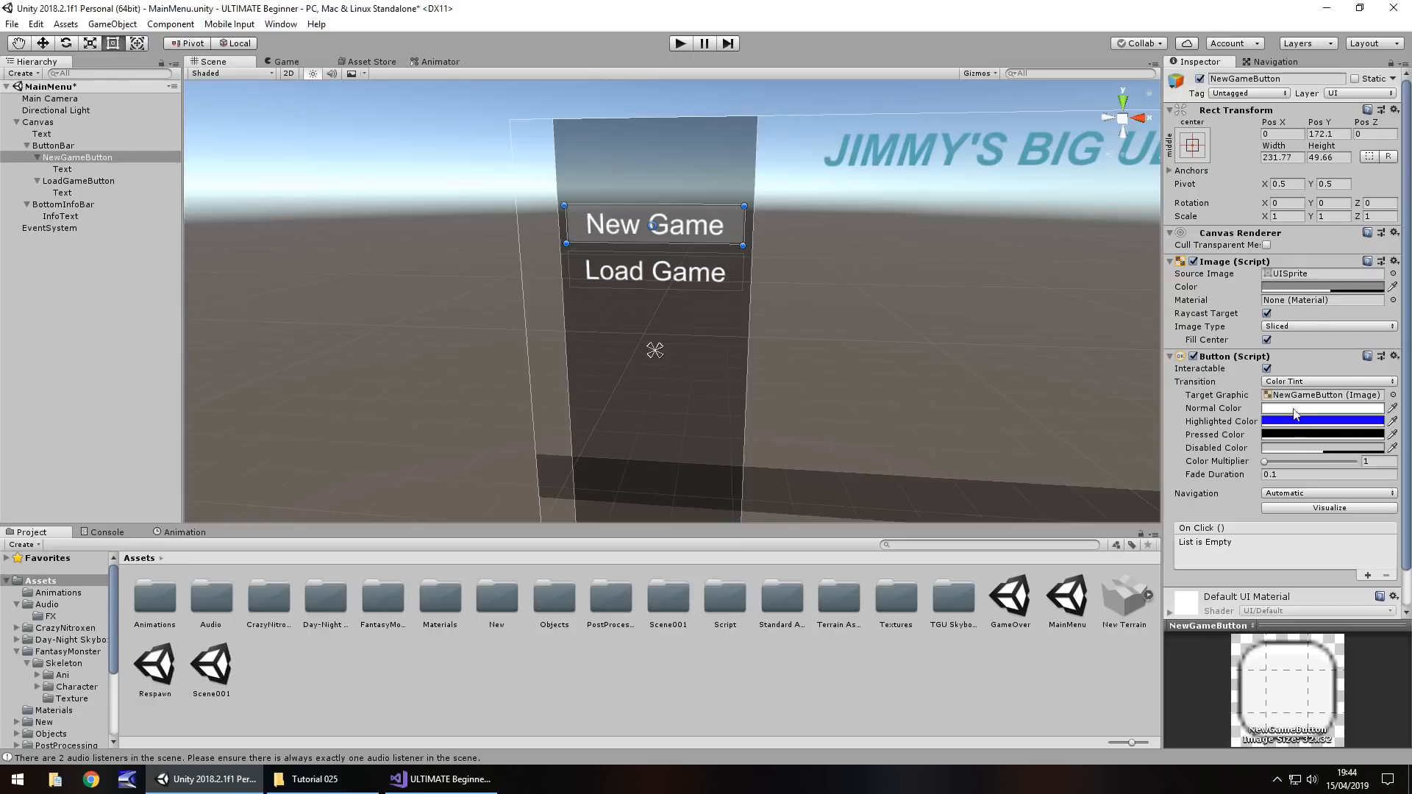
- Darken NewGameButton's normal tint colour to a slightly reddish grey
click(1314, 414)
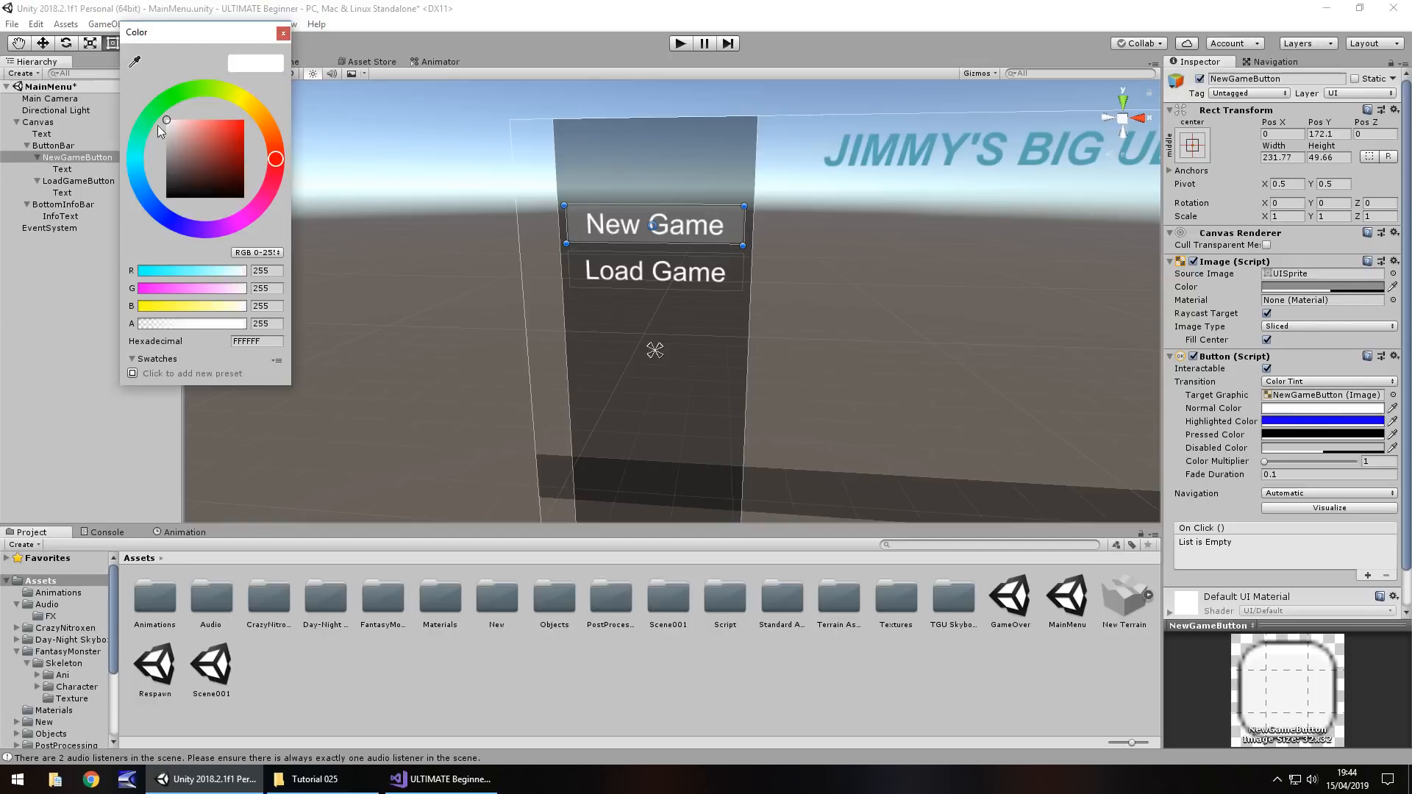
click(174, 163)
click(283, 33)
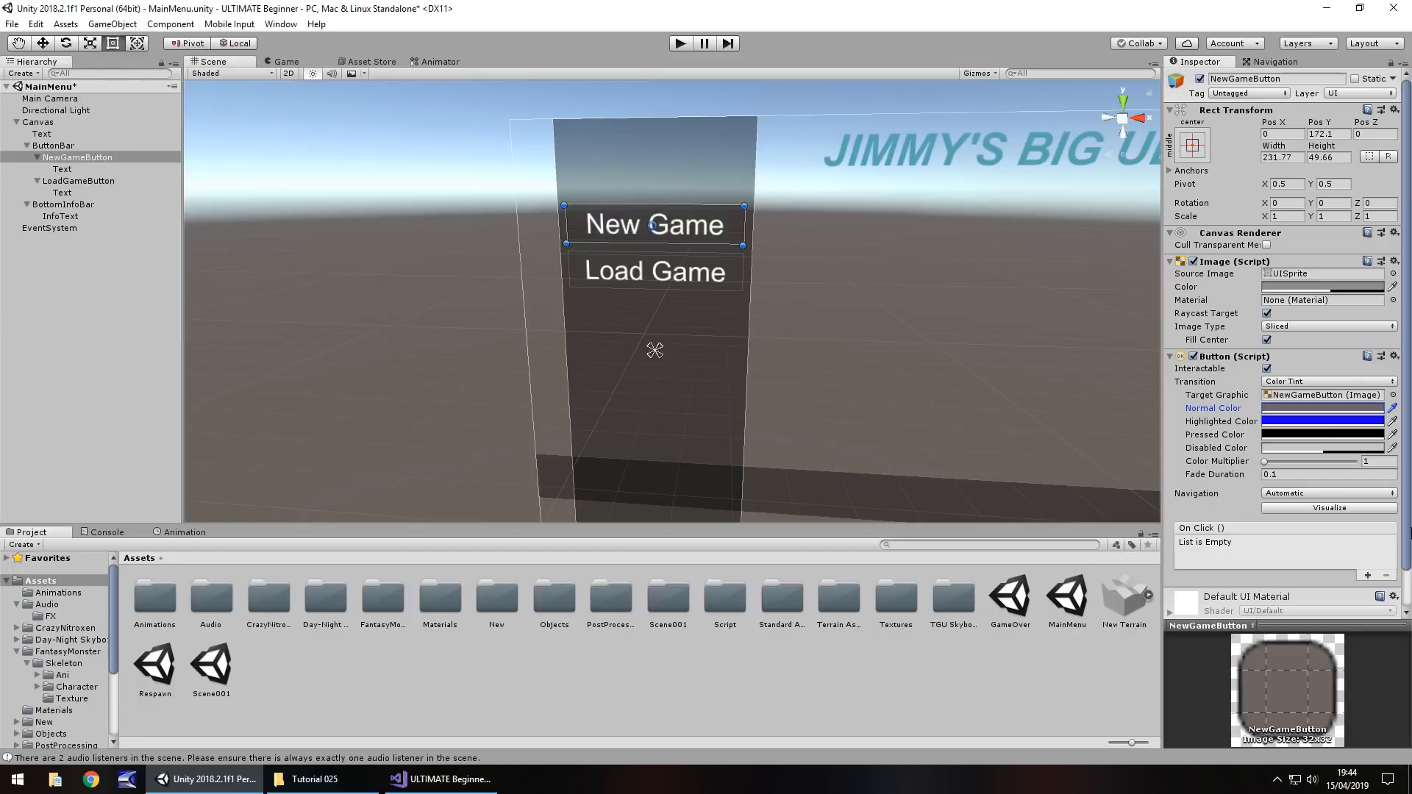
- Copy NewGameButton's image colour hex (8E8E8E) into its normal tint colour and set that tint's alpha to 143
click(1323, 288)
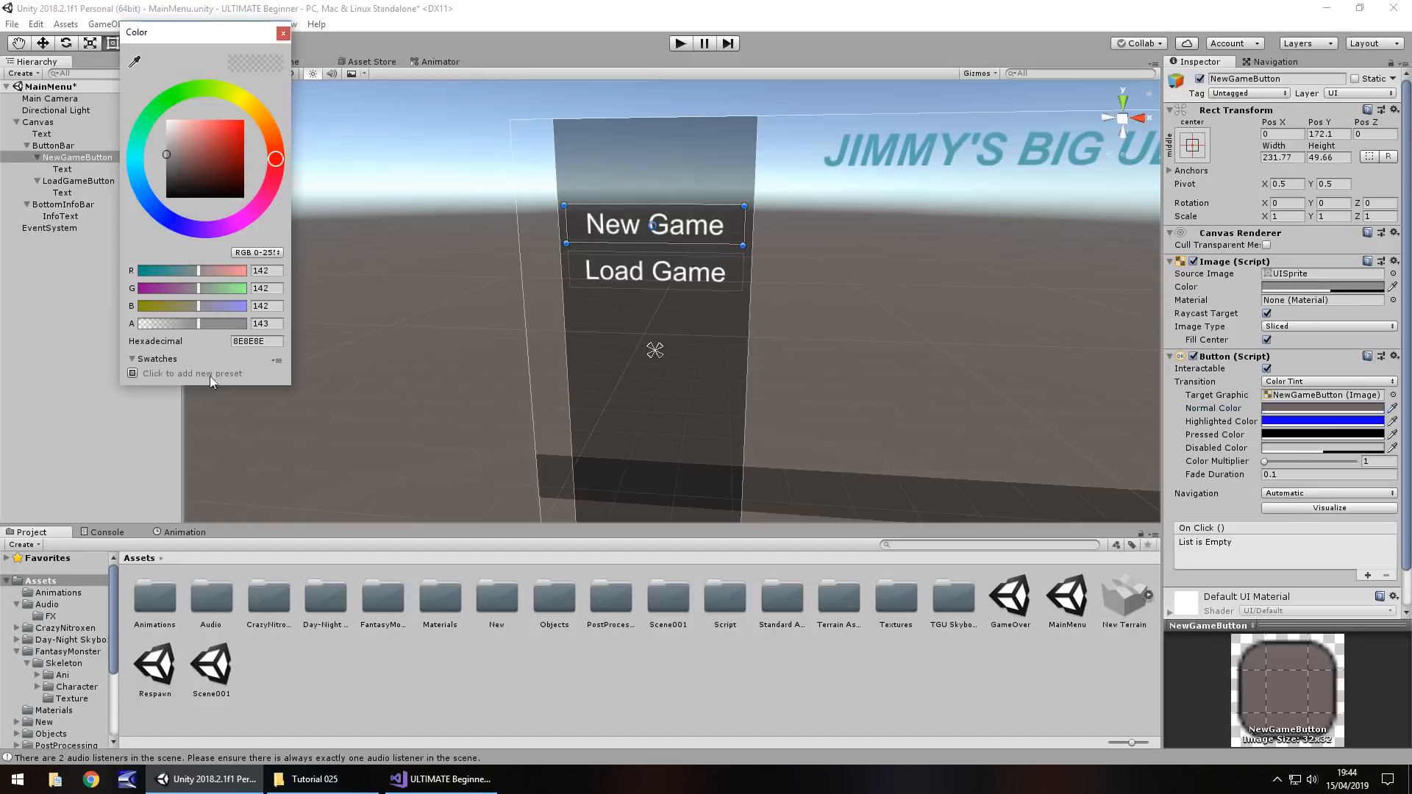
click(276, 343)
key(ctrl+c)
click(285, 35)
click(1307, 408)
click(252, 340)
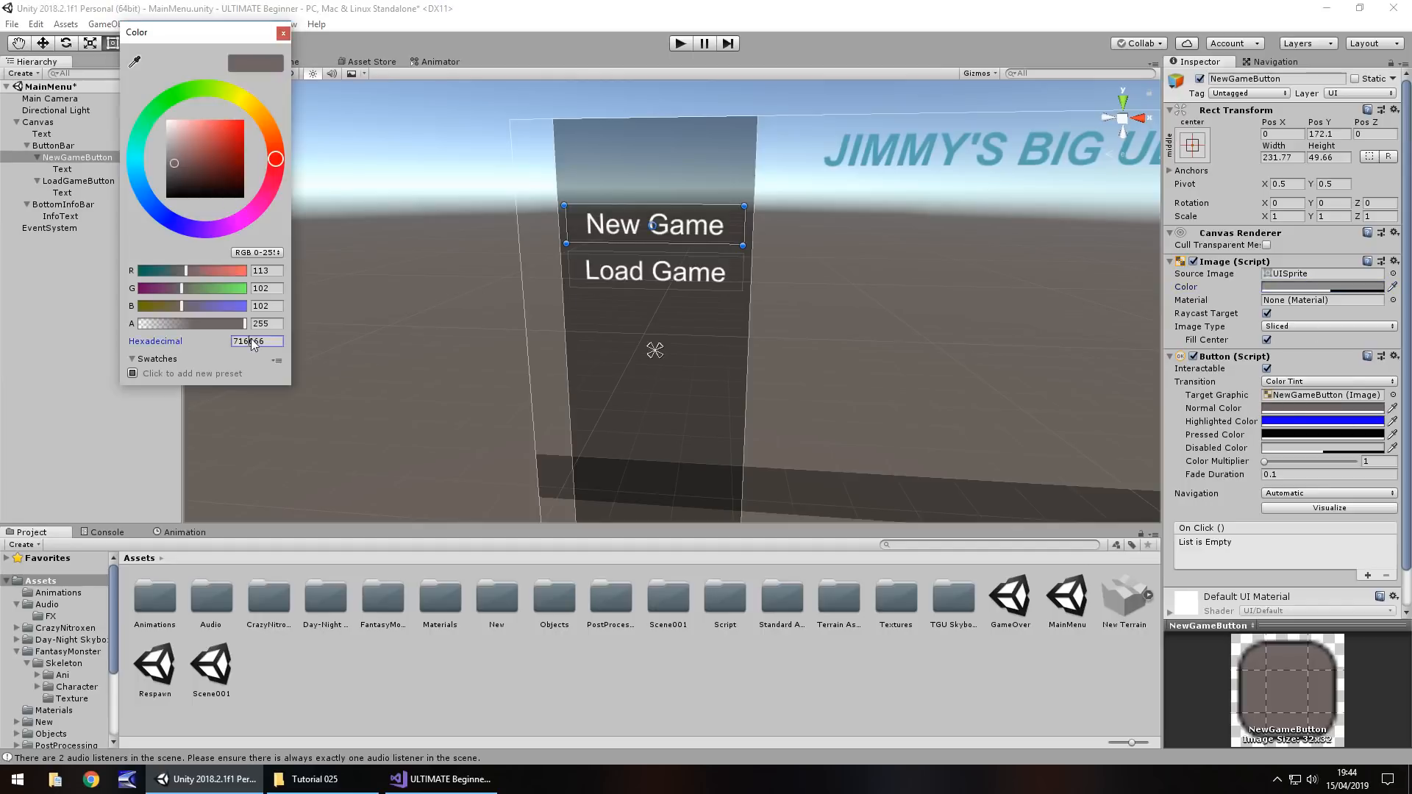
key(ctrl+v)
drag(275, 323, 216, 318)
text(14)
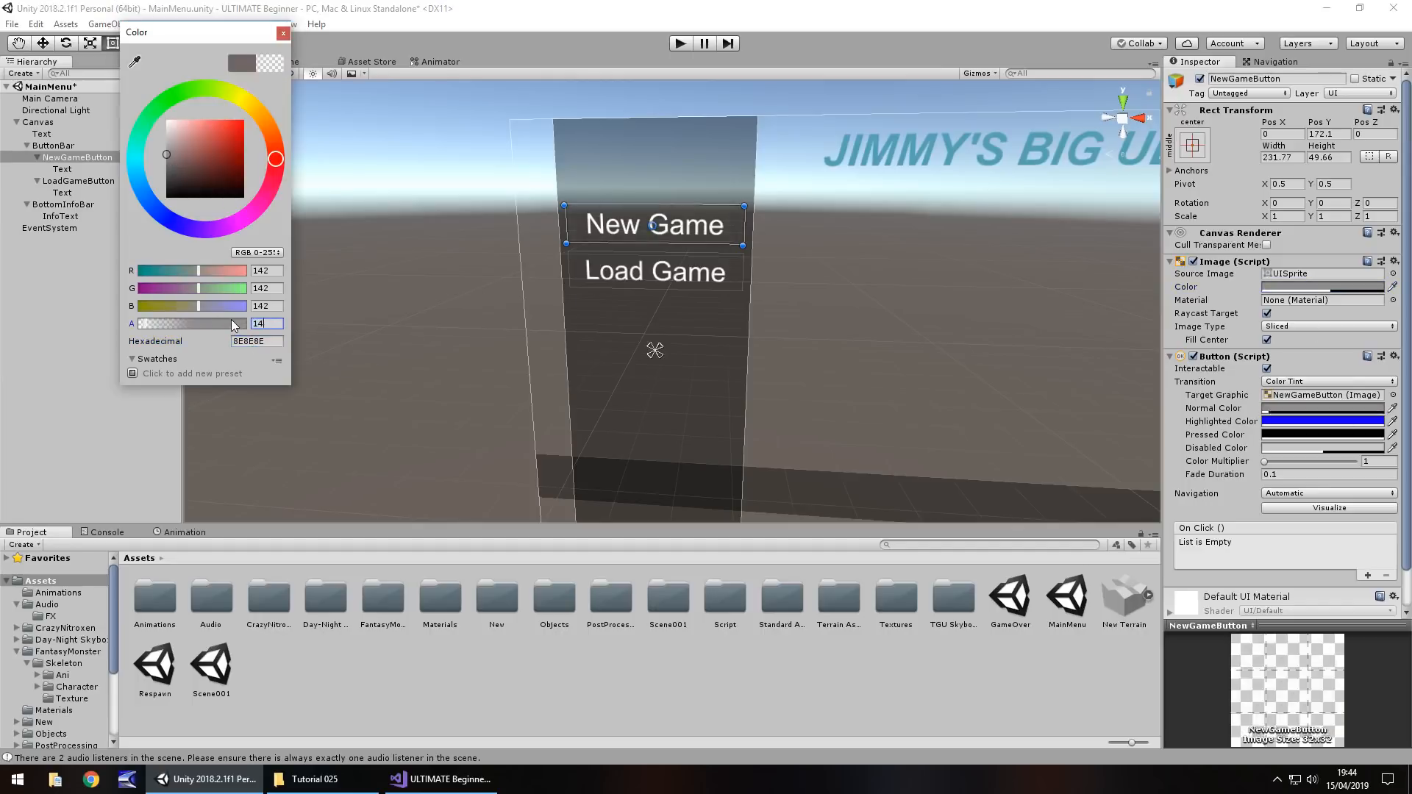
text(3)
click(285, 36)
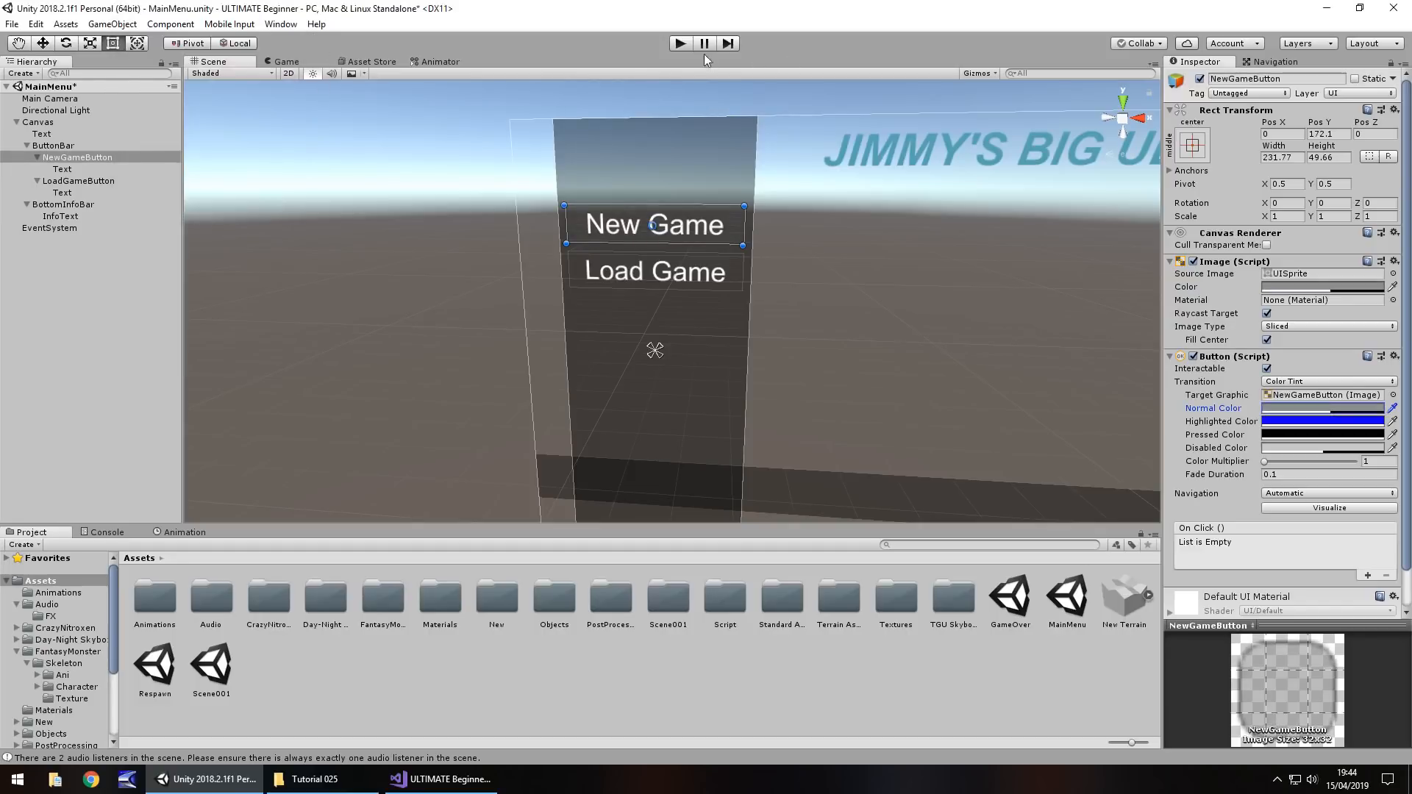
- Run the scene, test the New Game button's tint response, and stop the scene
click(679, 44)
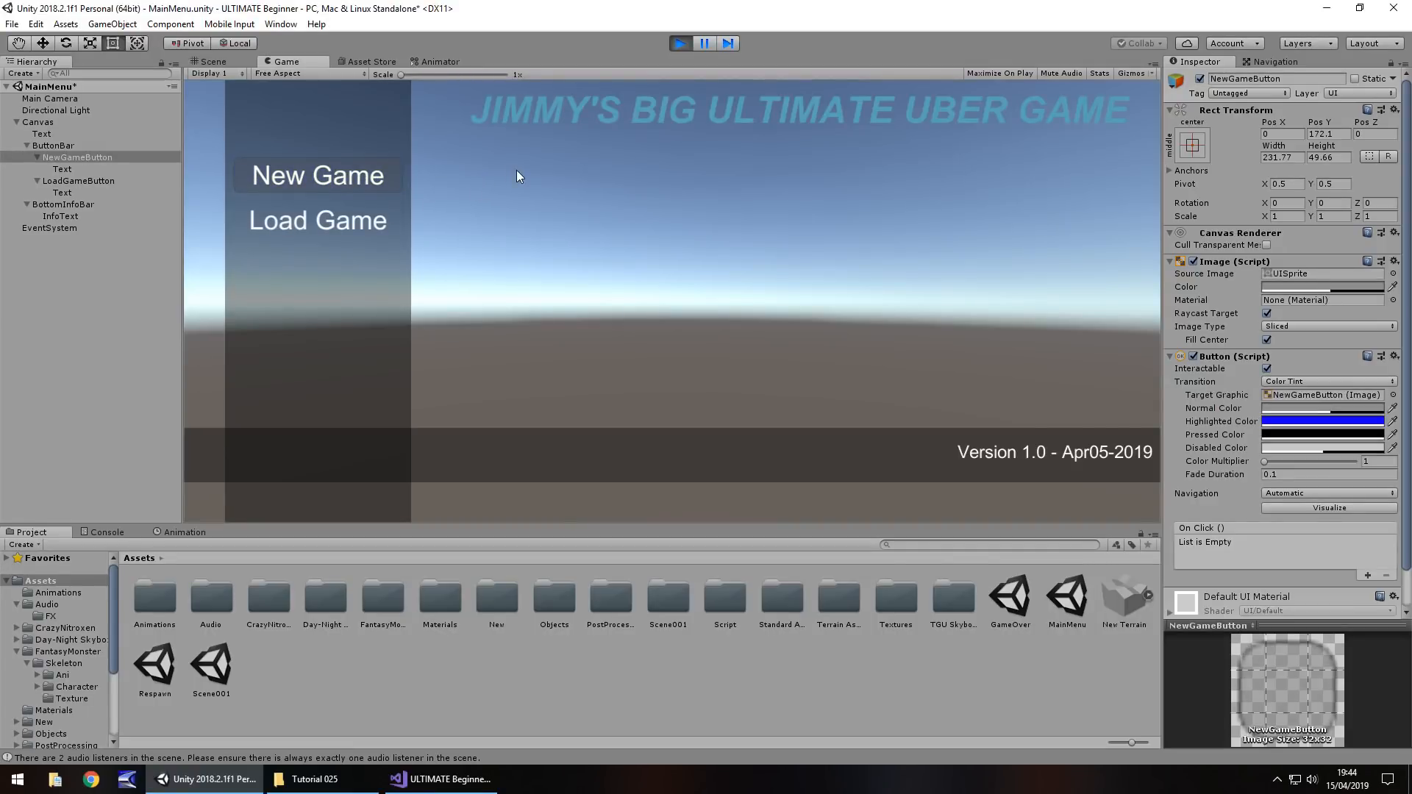
click(307, 177)
click(680, 44)
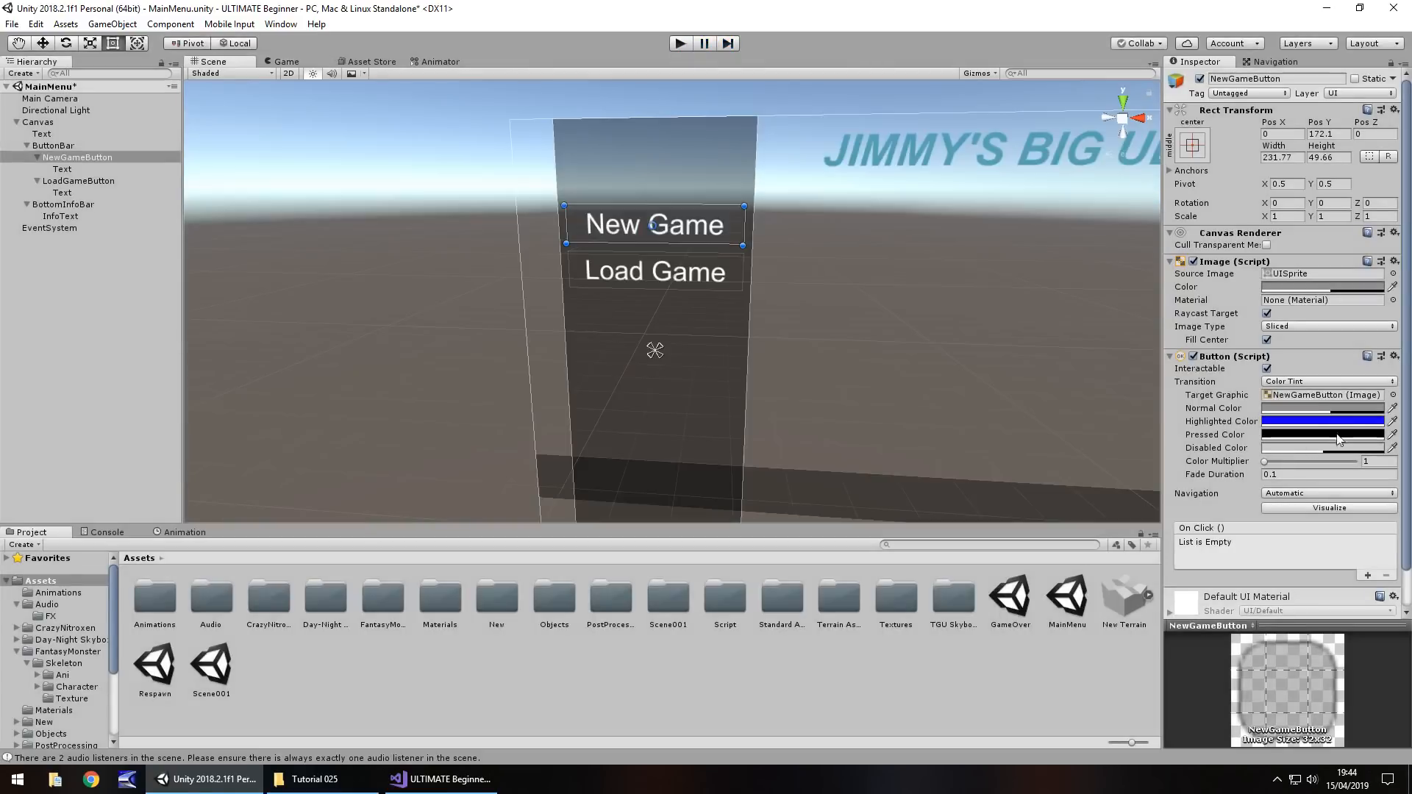
- Set LoadGameButton's image colour to mid grey (8E8E8E) with an alpha of 143
click(55, 181)
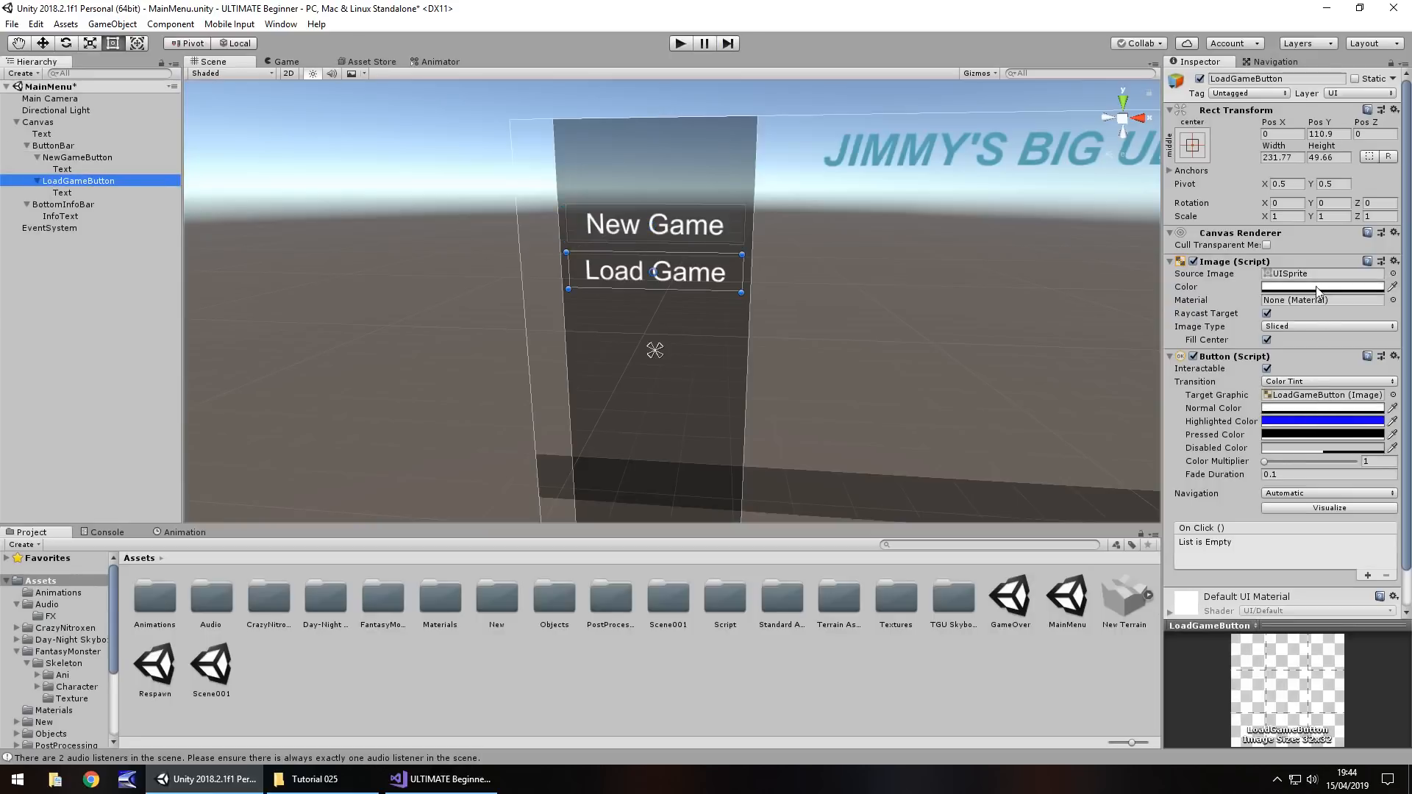
click(1320, 413)
click(257, 341)
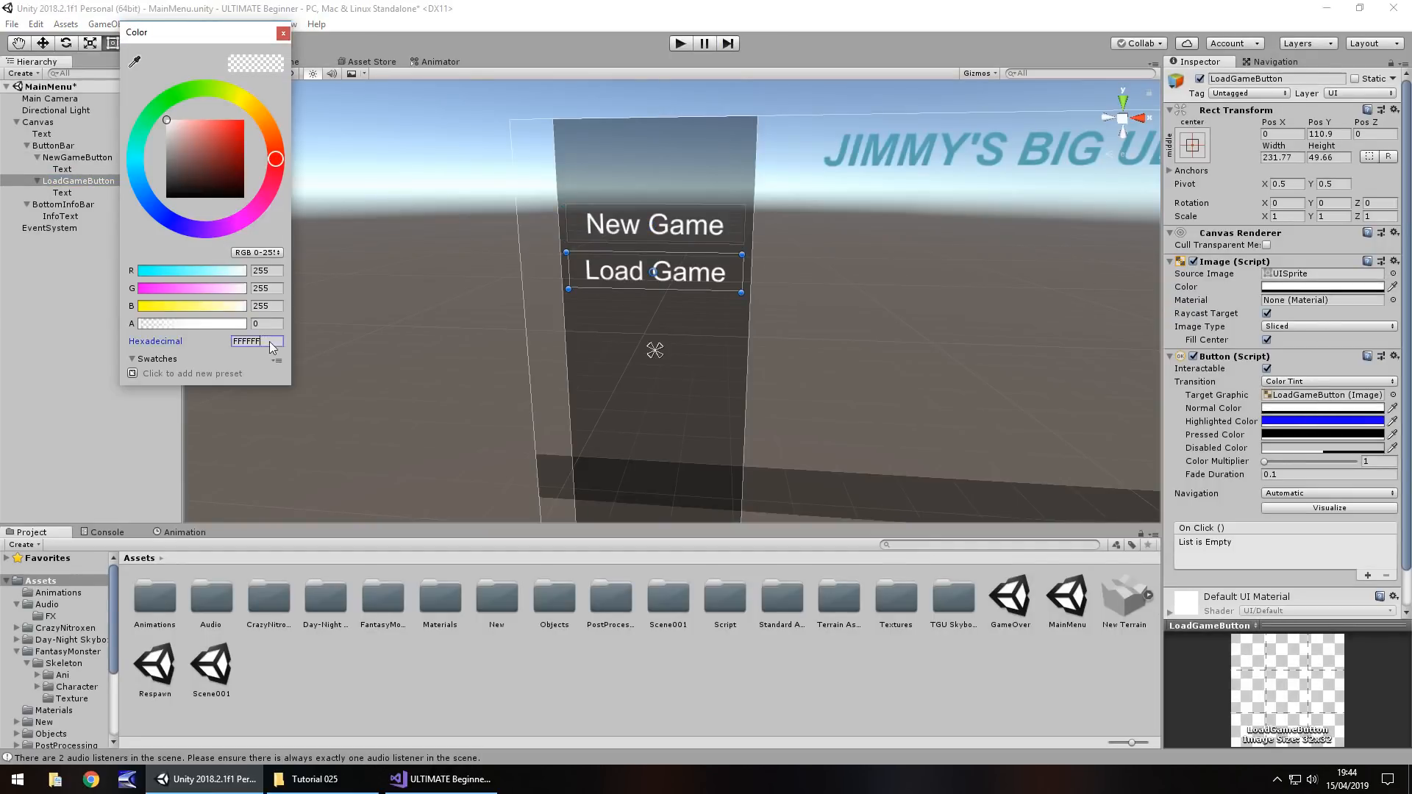
text(8E8E8E)
click(278, 322)
text(143)
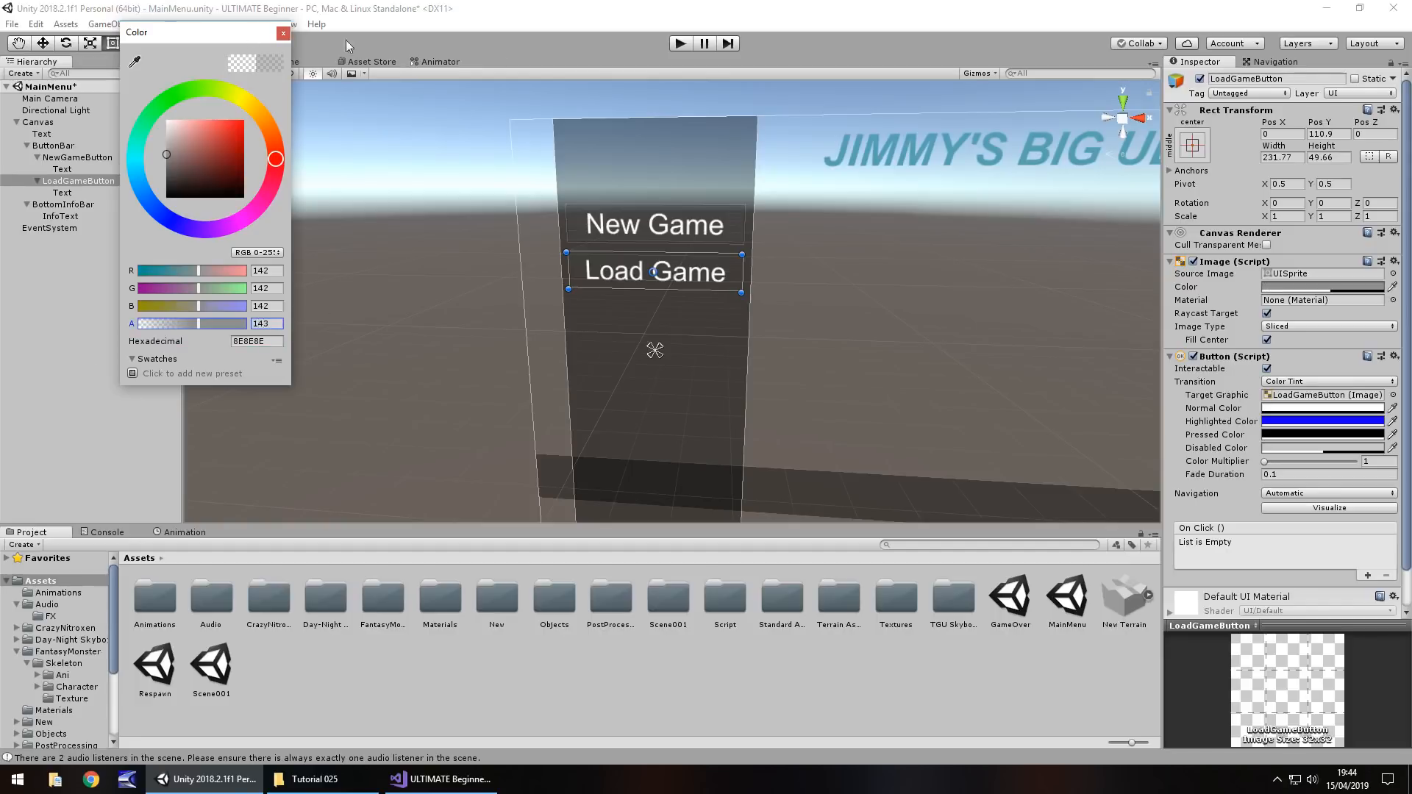
- Set LoadGameButton's normal tint colour to 8E8E8E with an alpha of 143
click(1311, 410)
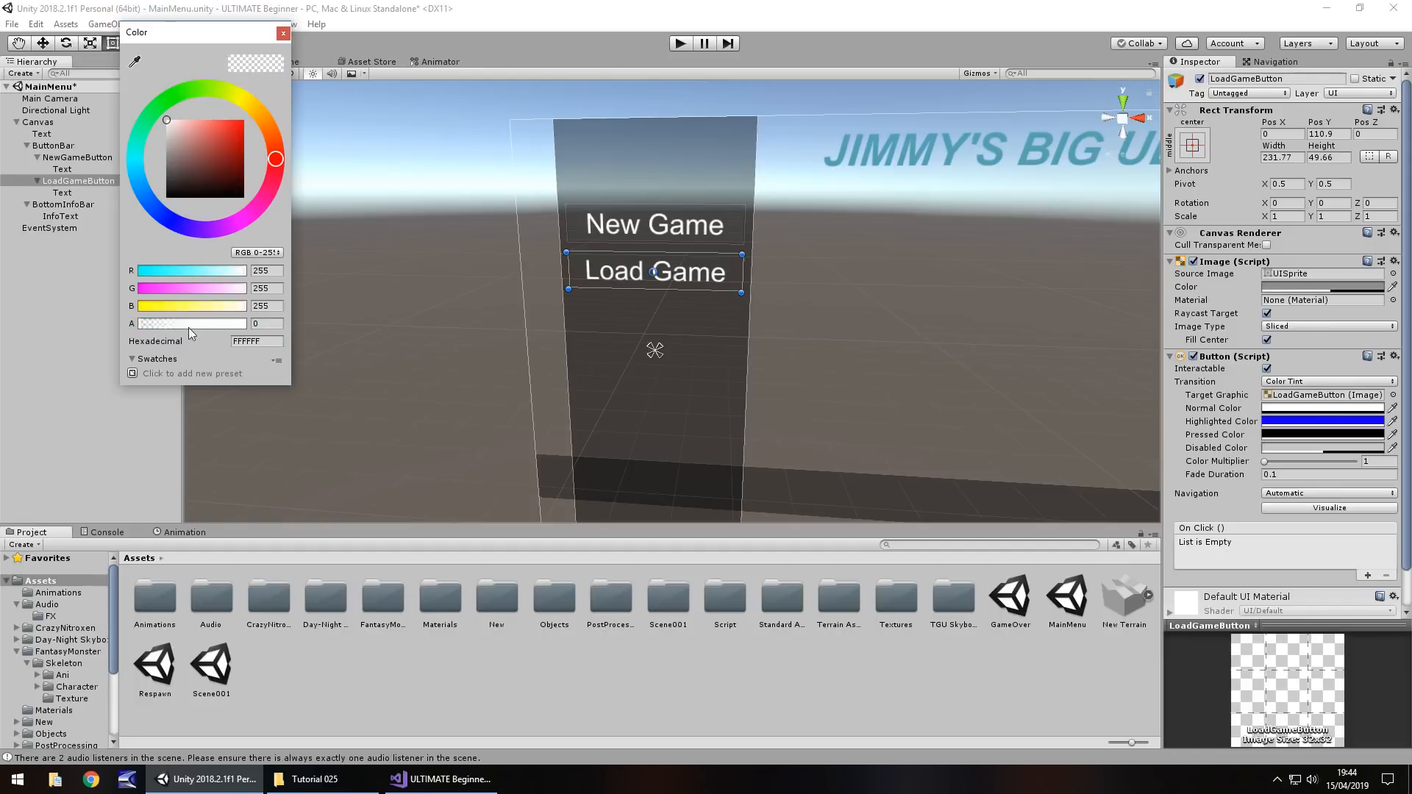
click(258, 341)
text(8E8E8E)
click(278, 323)
text(143)
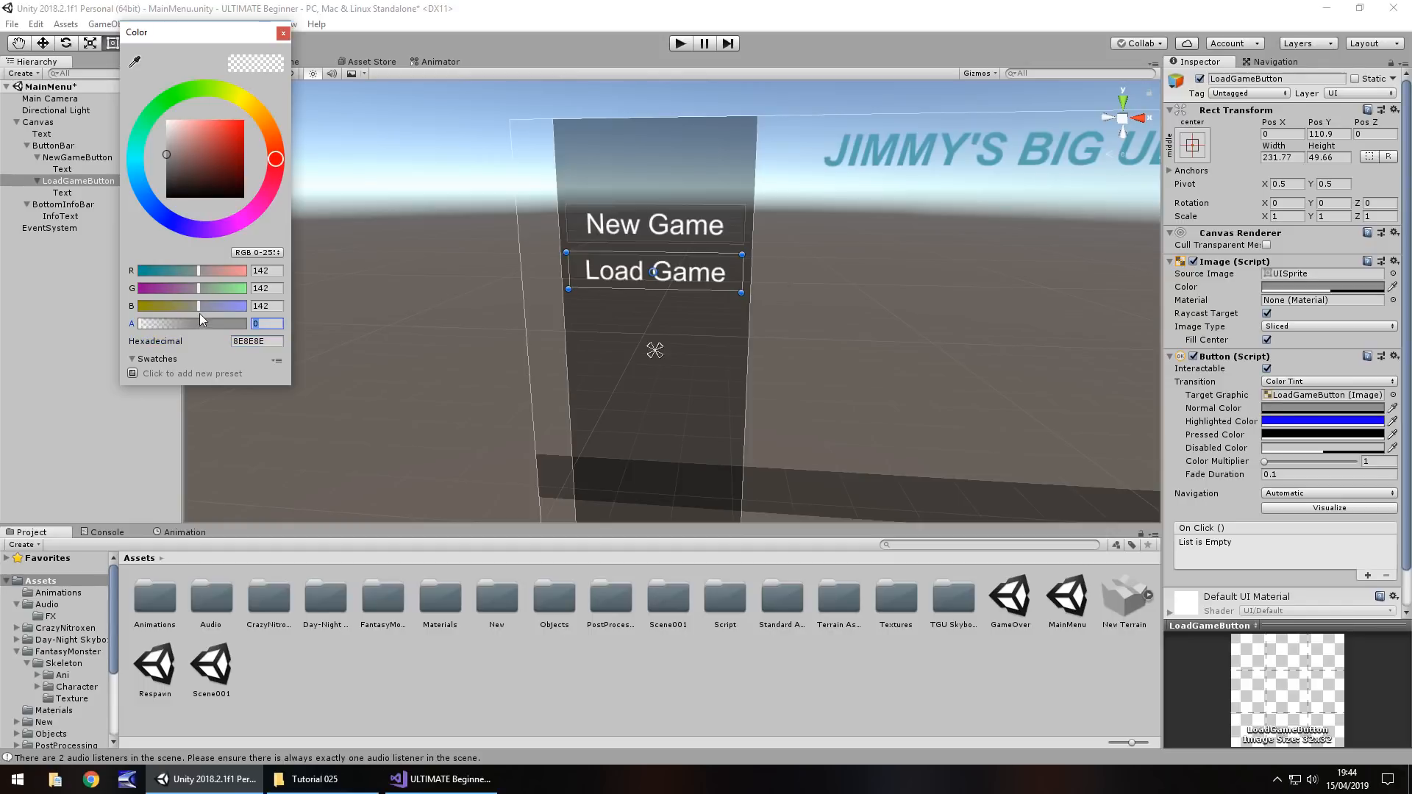
click(283, 32)
- Run the scene to compare the New Game and Load Game buttons, and stop it
click(681, 43)
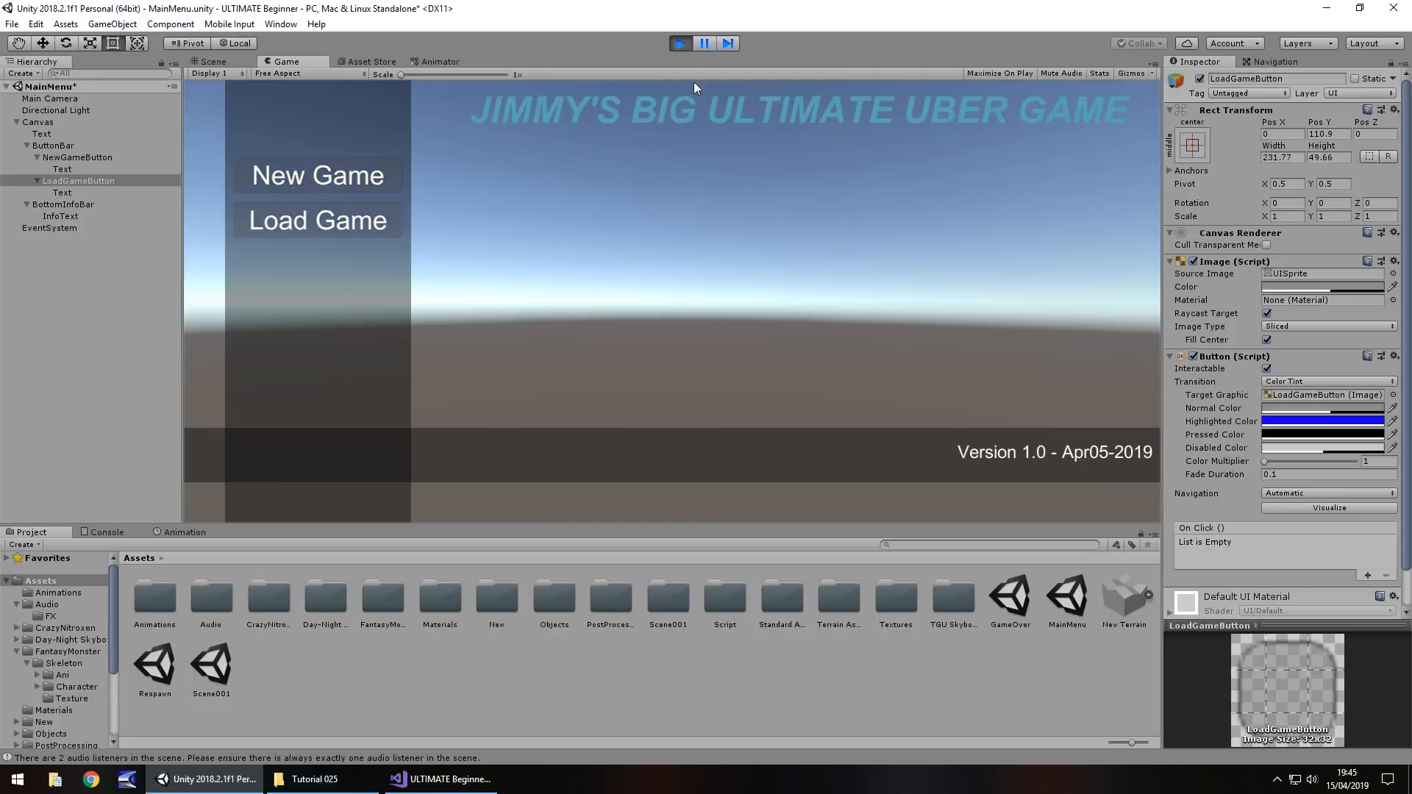
click(680, 44)
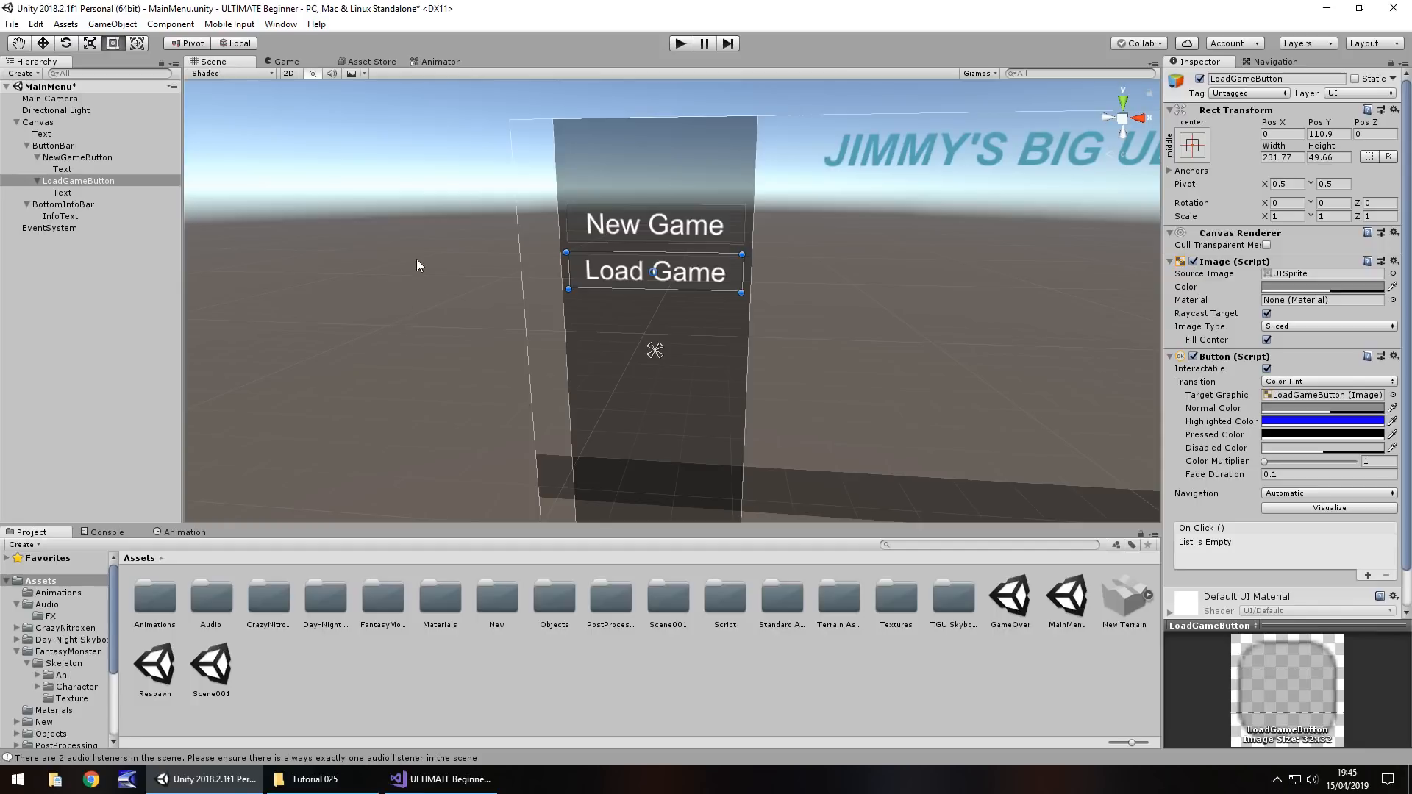
- Duplicate LoadGameButton and place the copy below it in the side panel at a Pos Y of about 43.5
click(100, 183)
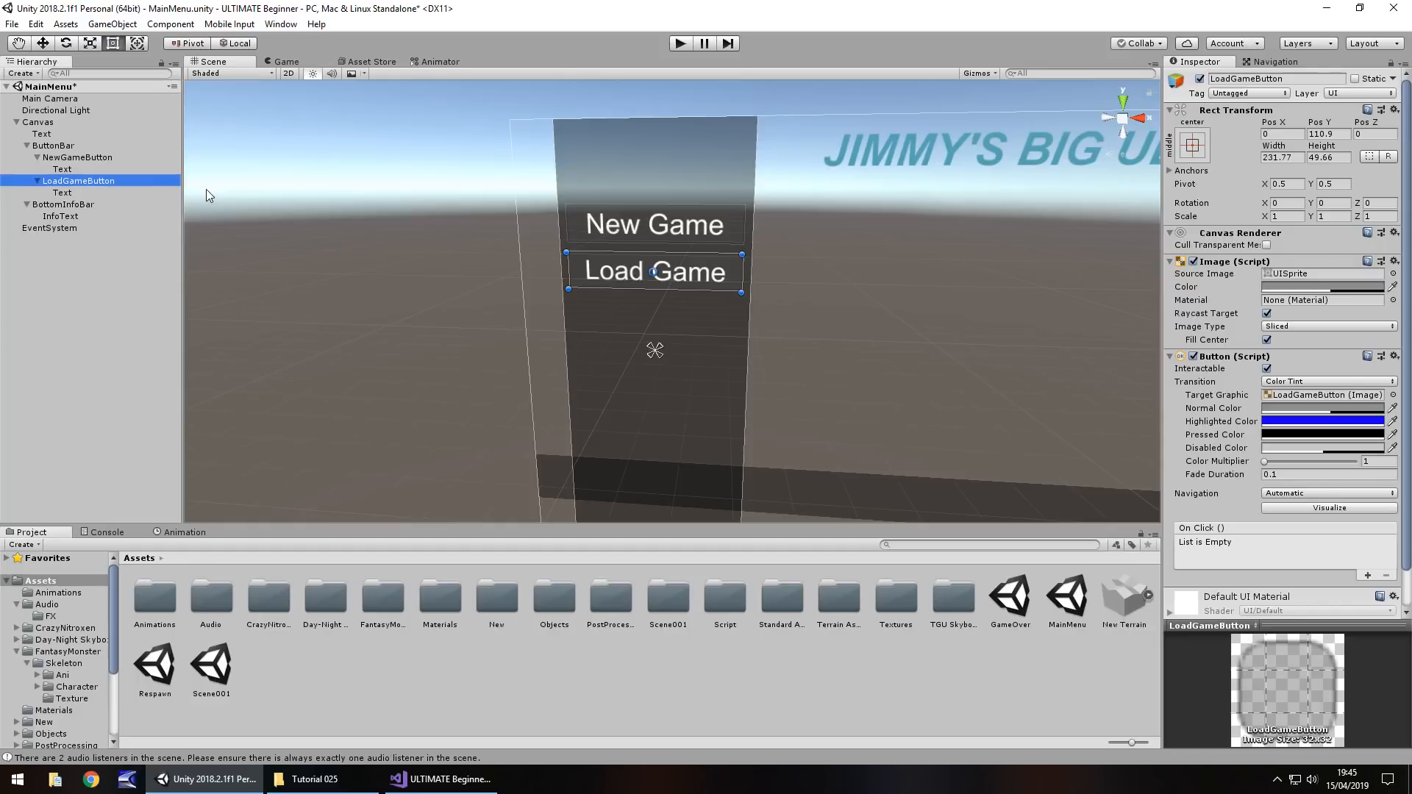
key(ctrl+d)
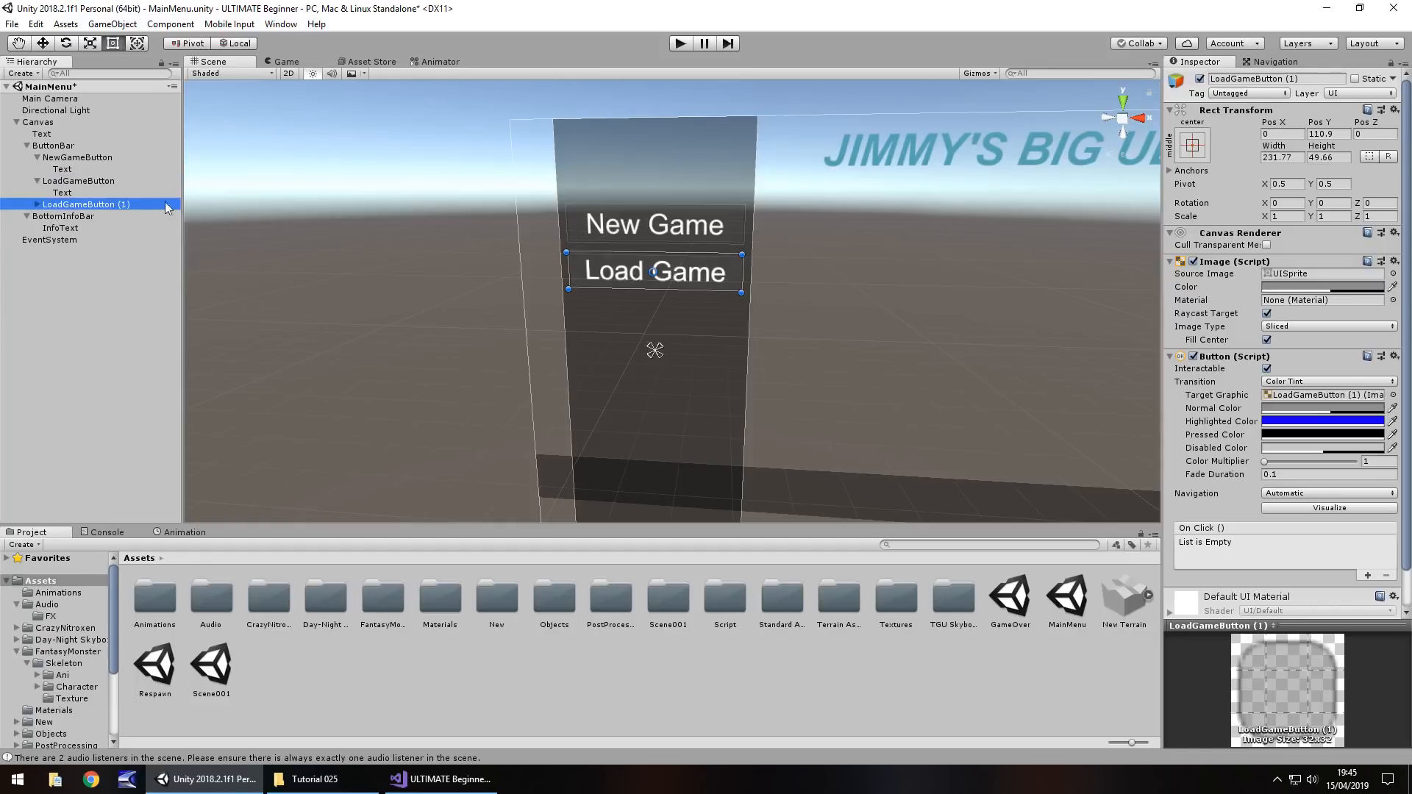
drag(702, 283, 712, 327)
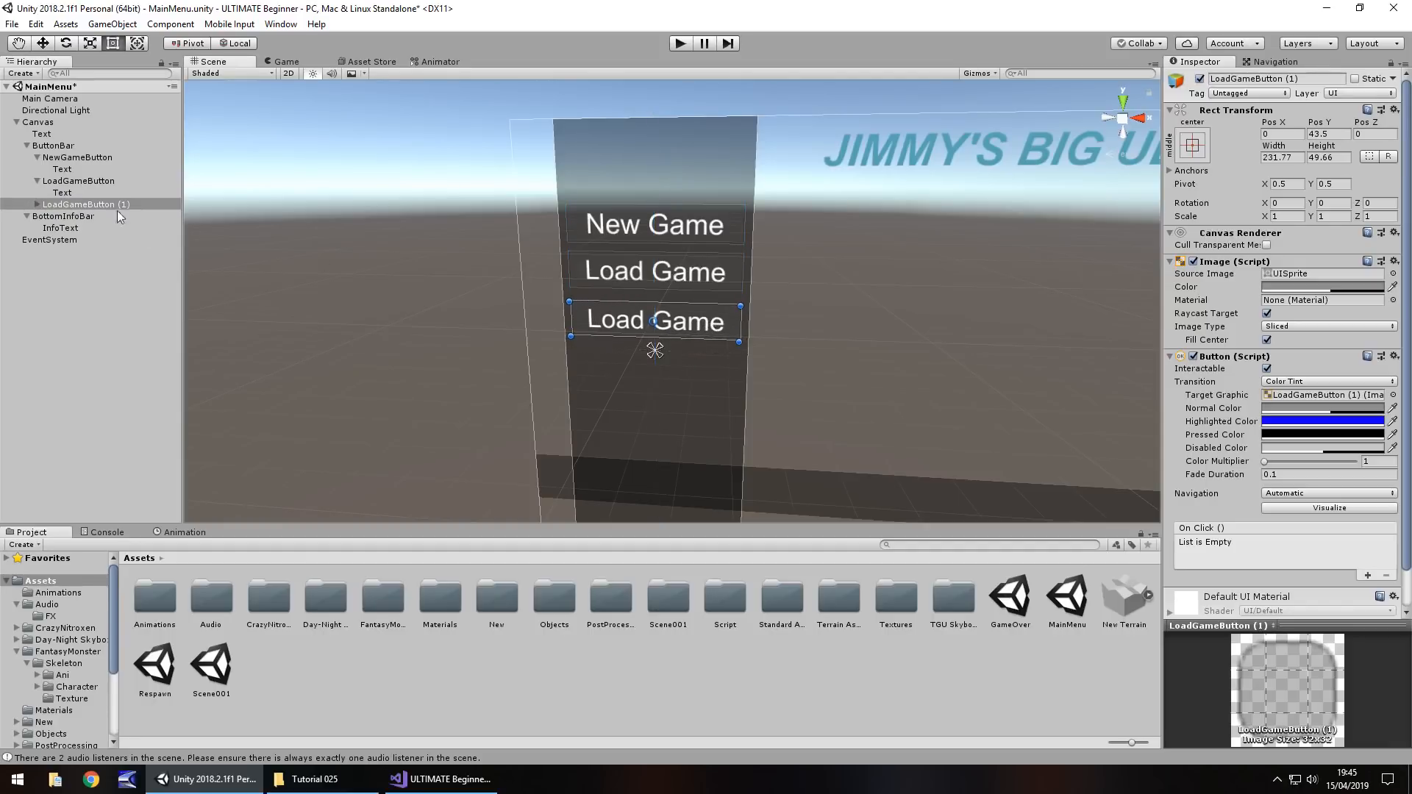
- Rename the duplicated load button as CreditsButton and set its label text to "Credits"
click(125, 208)
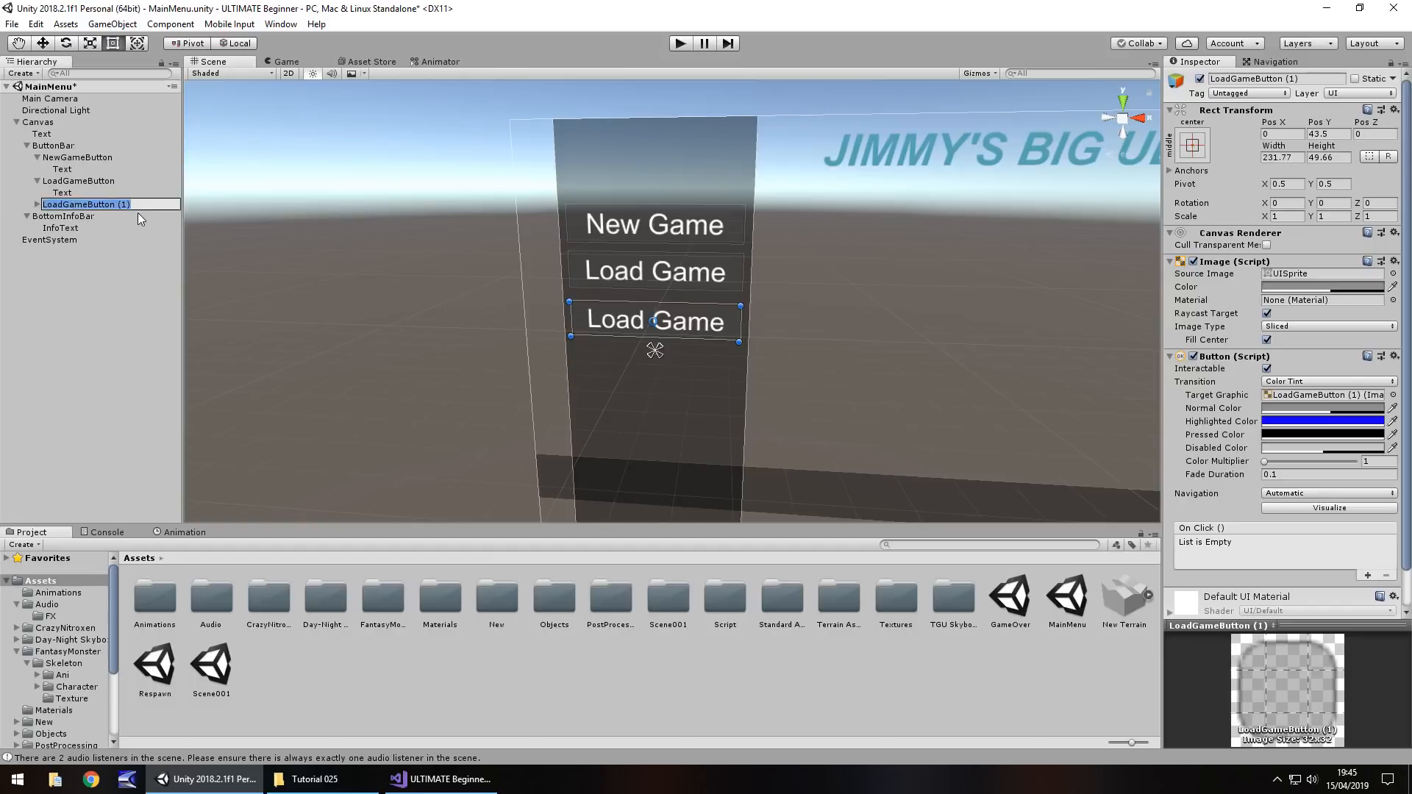
text(CreditsButton)
click(37, 205)
click(37, 206)
click(66, 217)
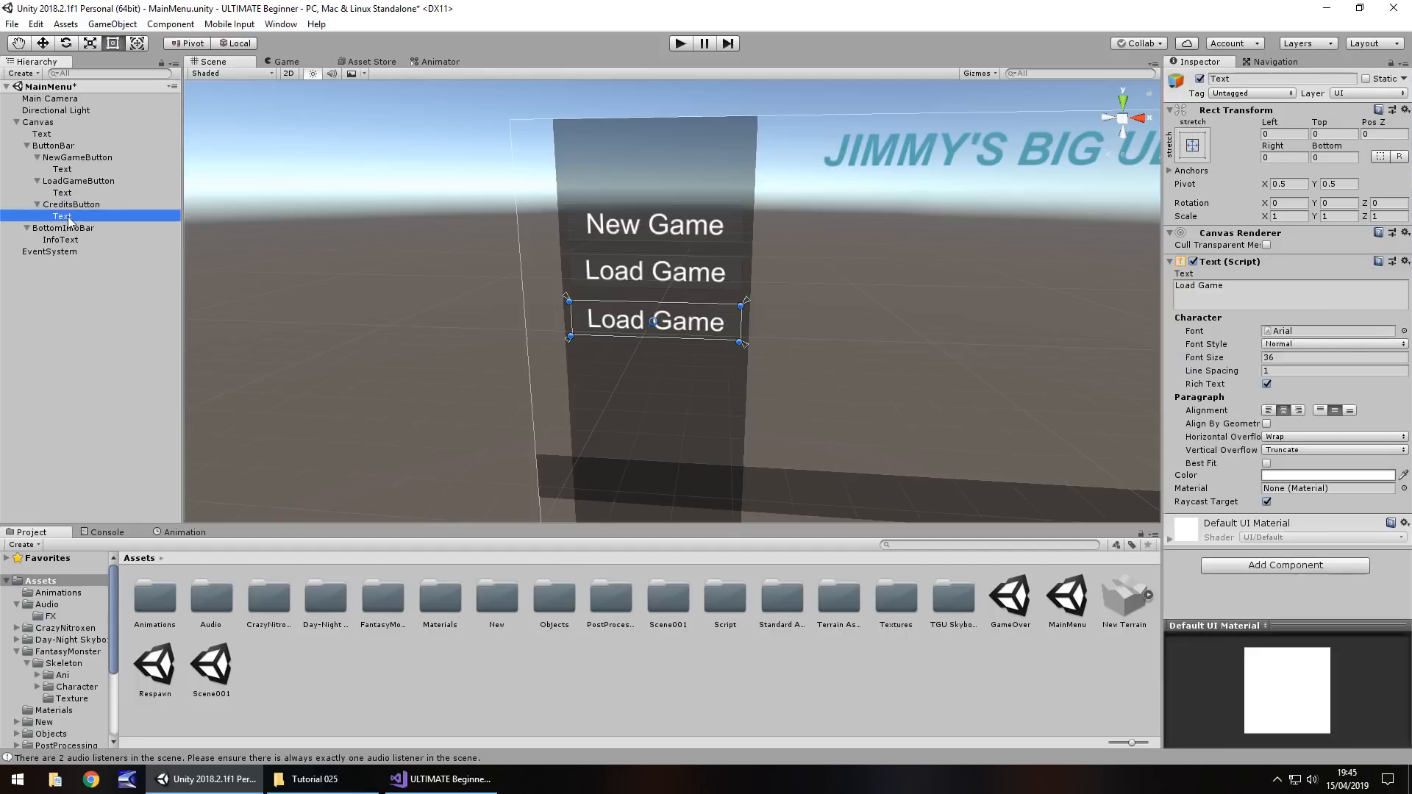
click(1266, 293)
text(Credits)
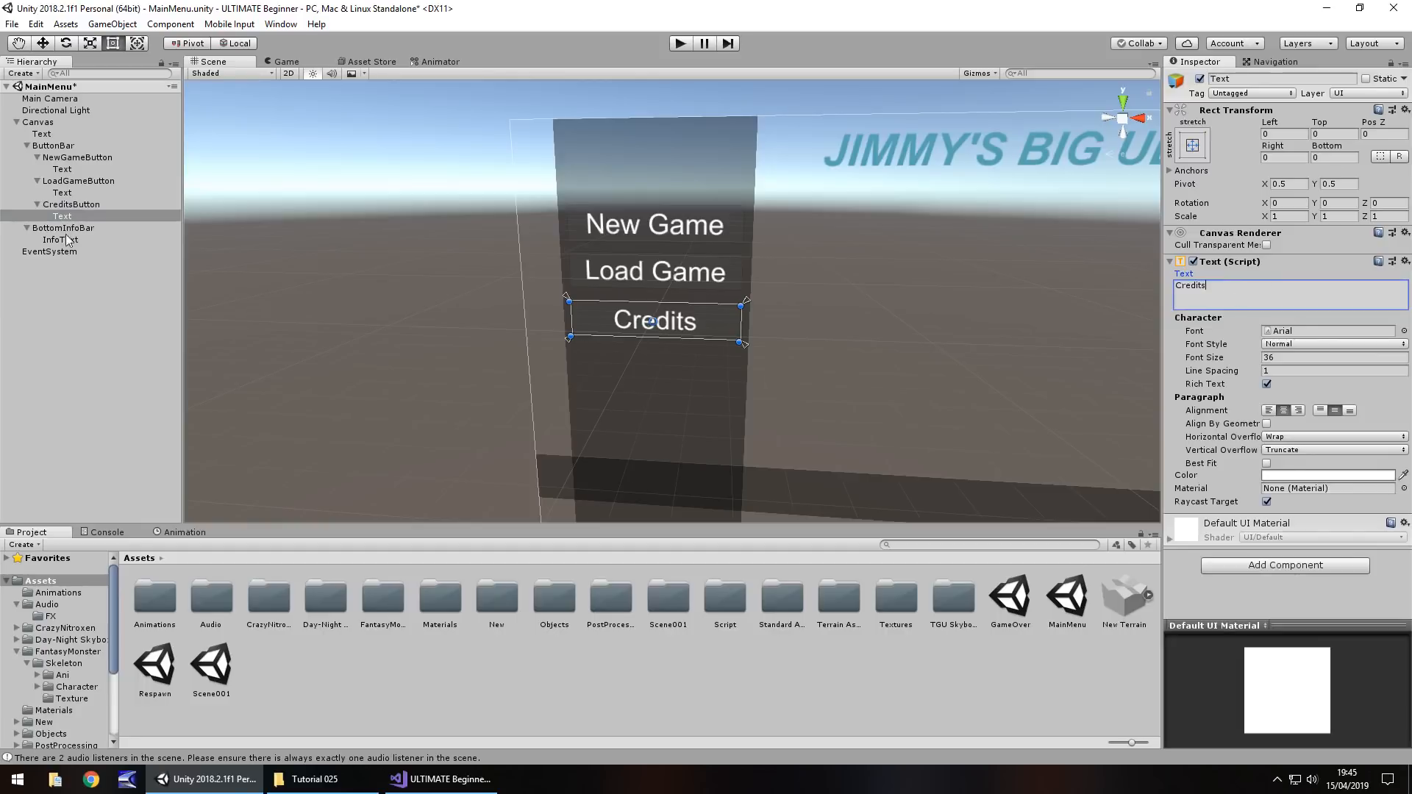
- Duplicate CreditsButton, place the copy below it at a Pos Y of about -64, and lower the original Credits button slightly
click(80, 205)
key(ctrl+d)
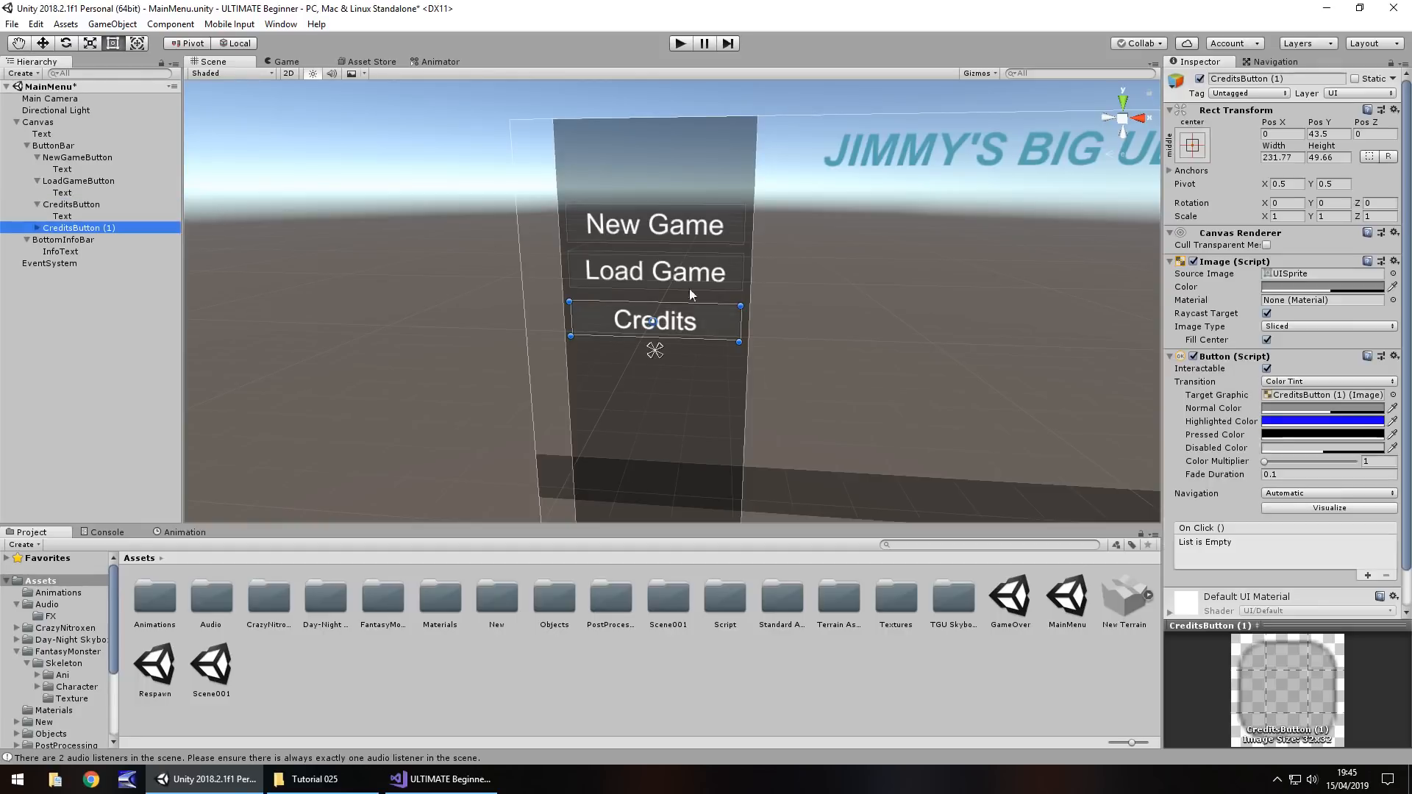
drag(703, 320, 703, 374)
drag(700, 382, 703, 398)
click(716, 330)
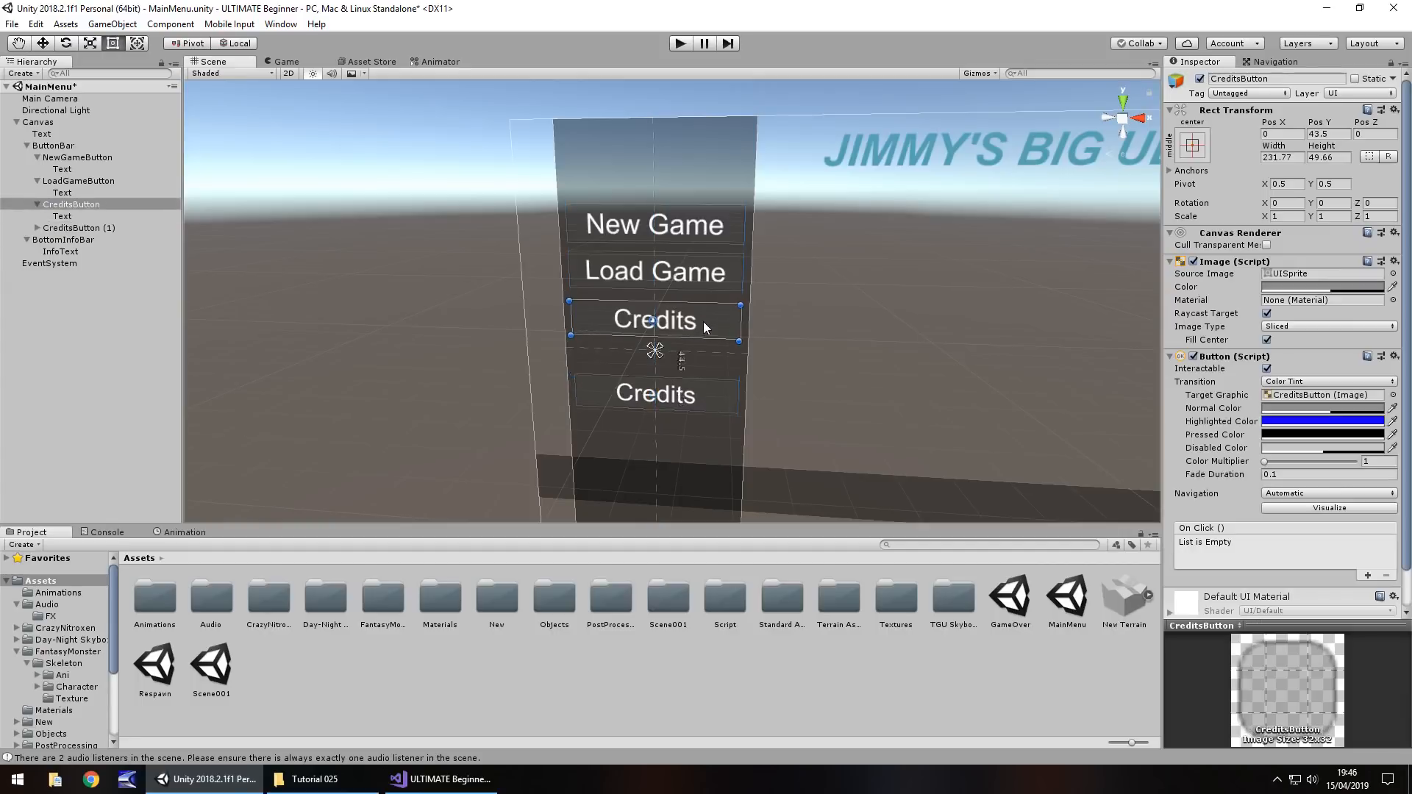
drag(703, 320, 704, 335)
- Rename the duplicated credits button as OptionsButton and set its label text to "Options"
click(695, 395)
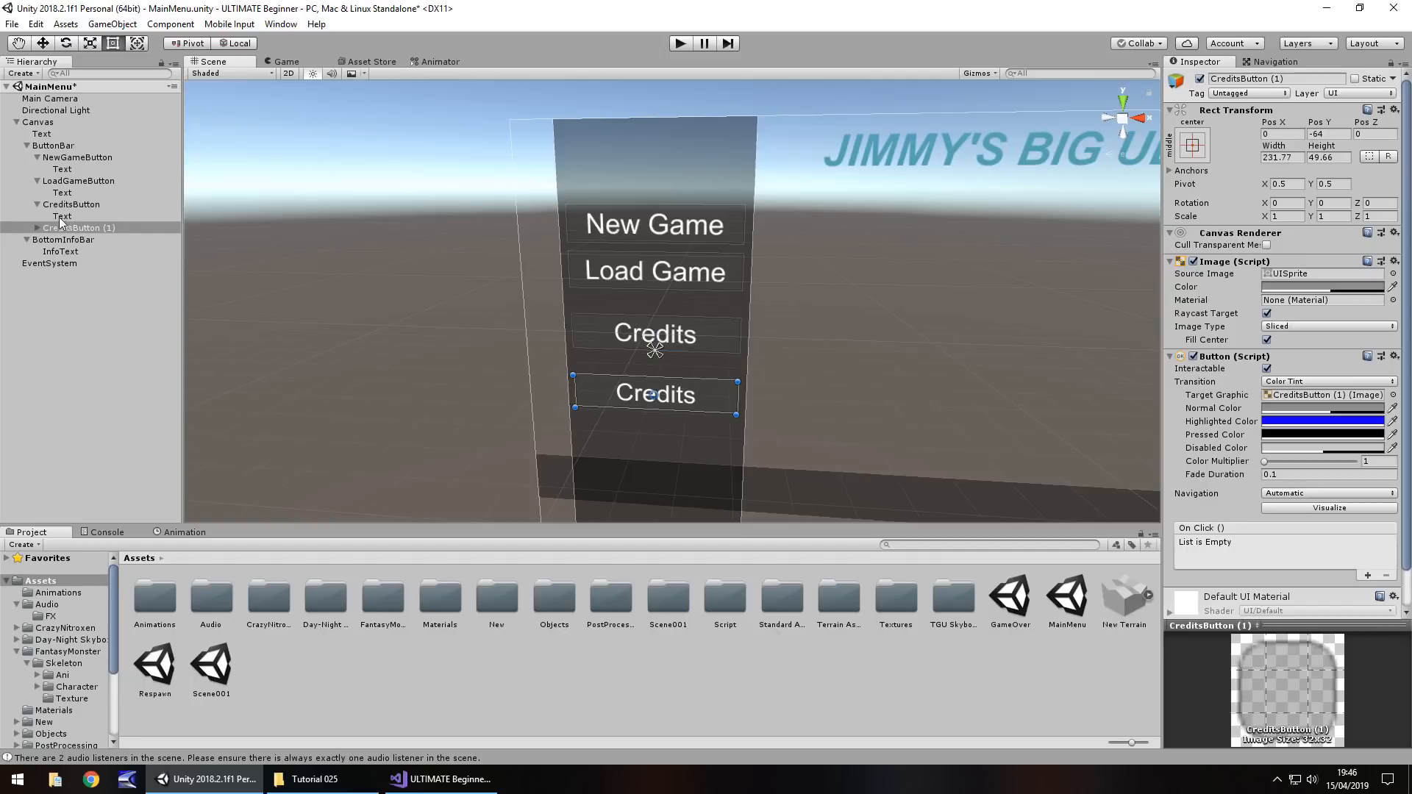
click(66, 227)
text(Opti)
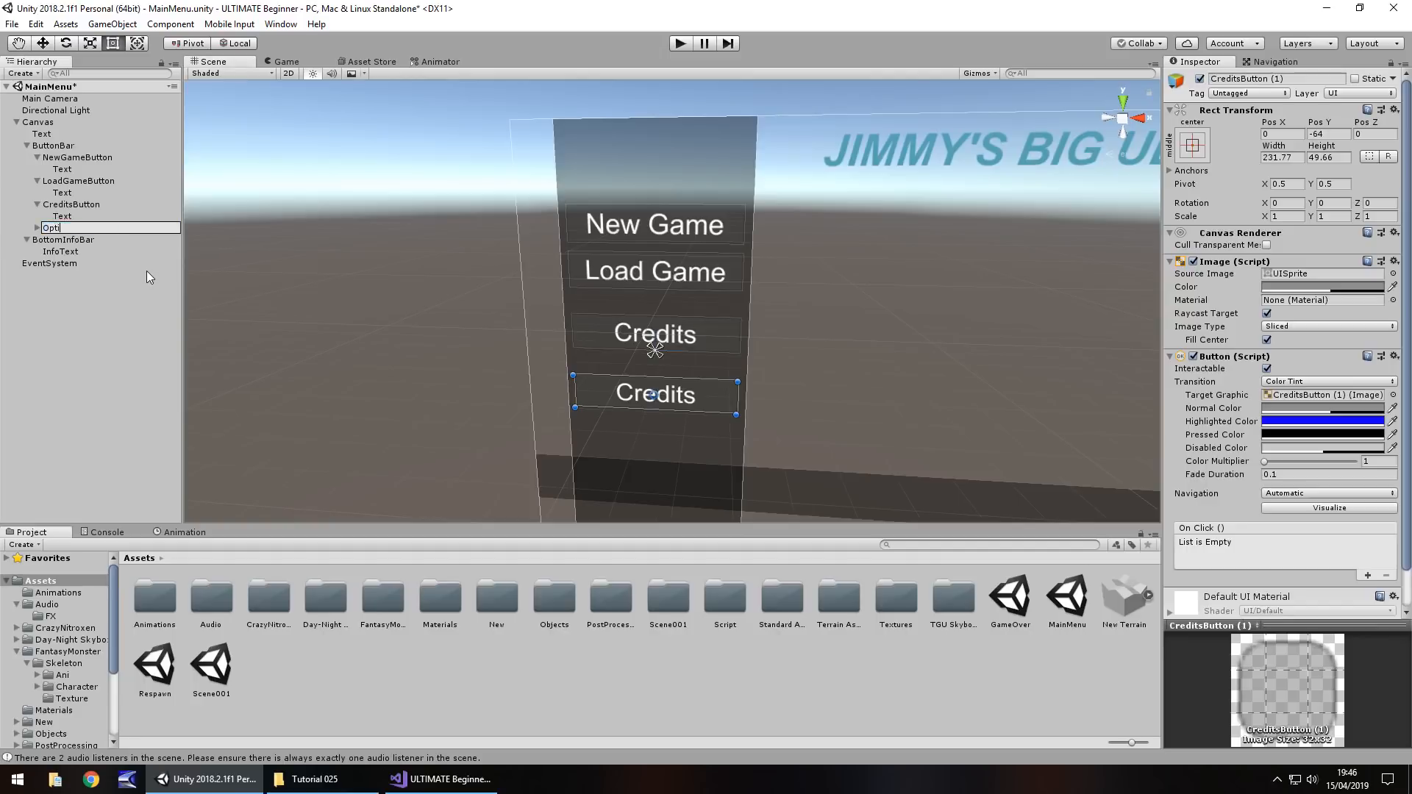
text(onsButton)
click(37, 227)
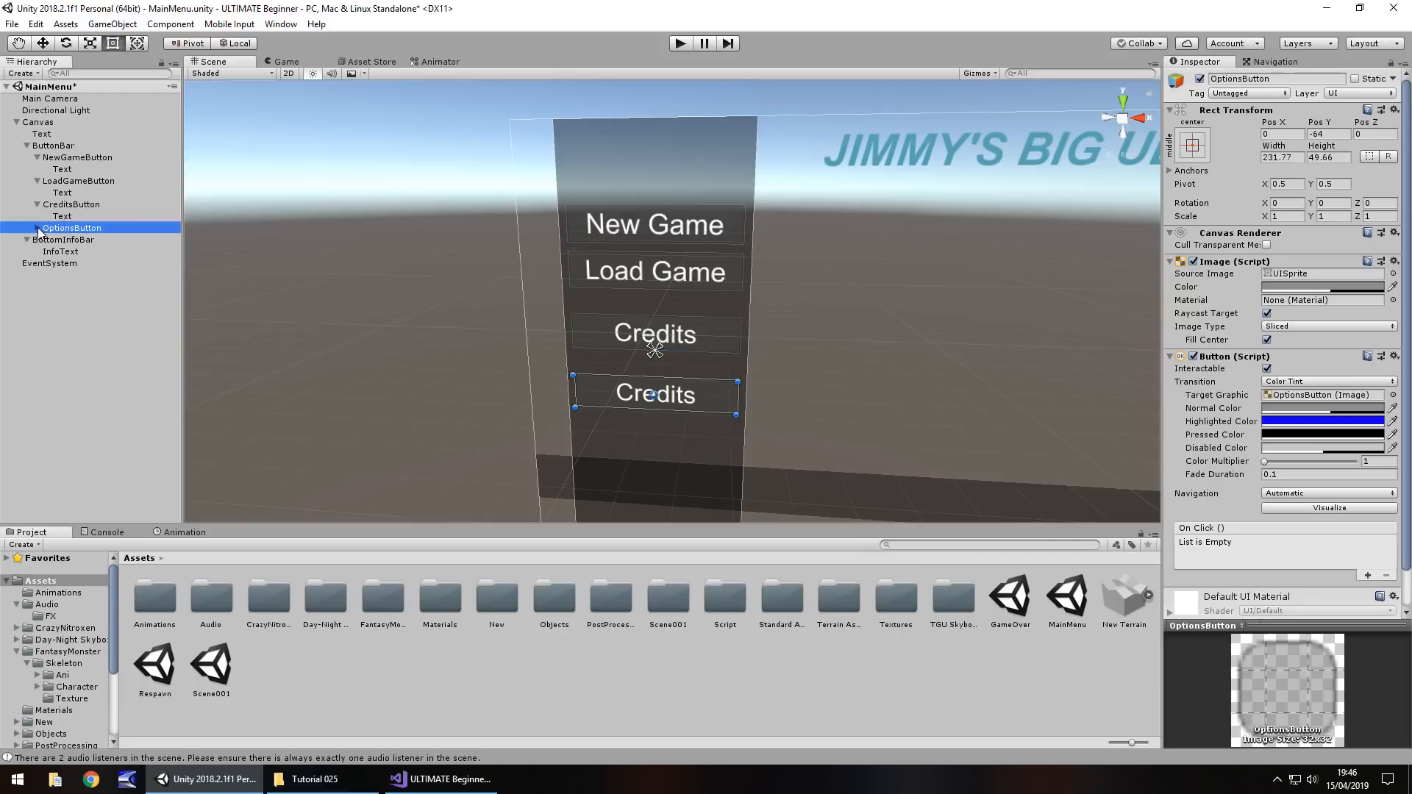
click(89, 250)
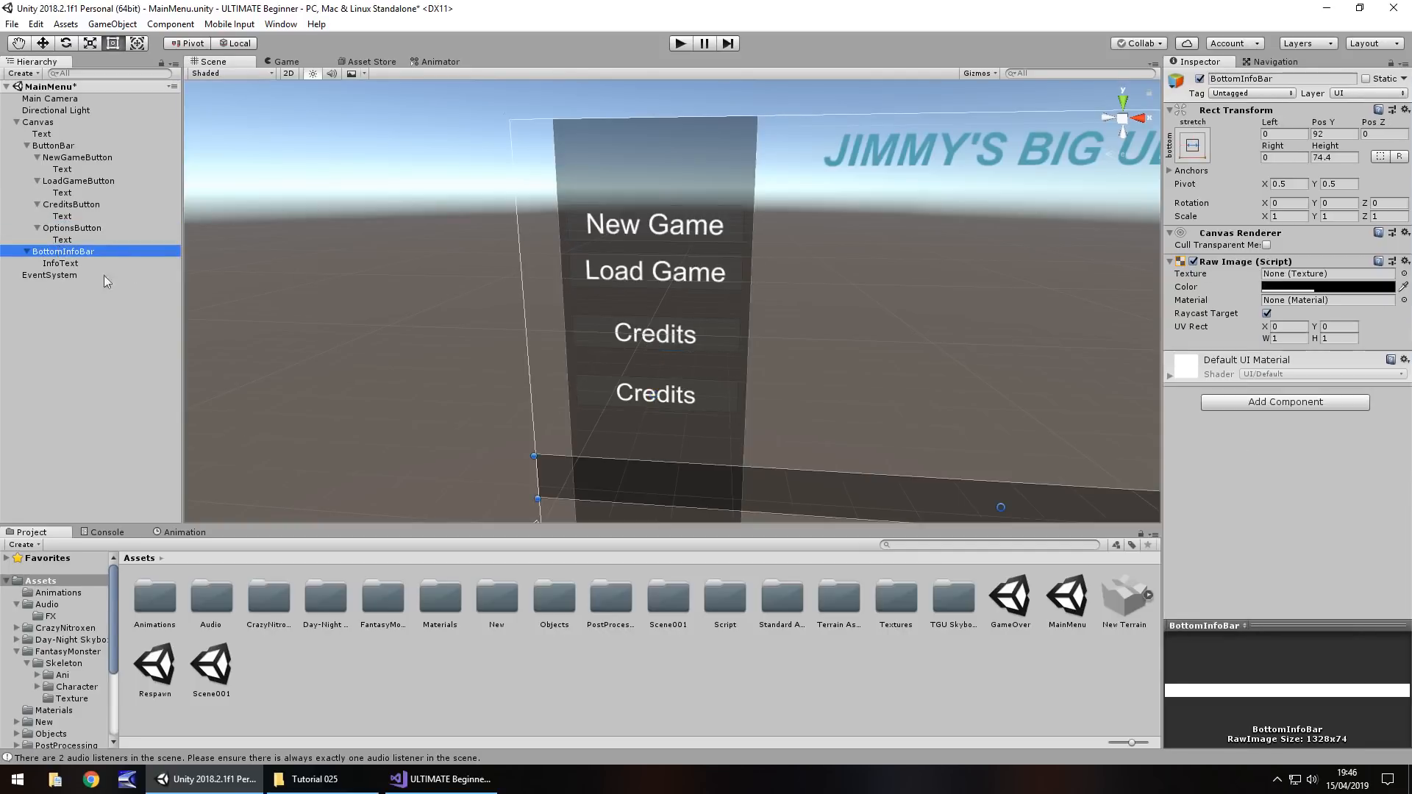
click(63, 241)
click(1231, 298)
text(Op)
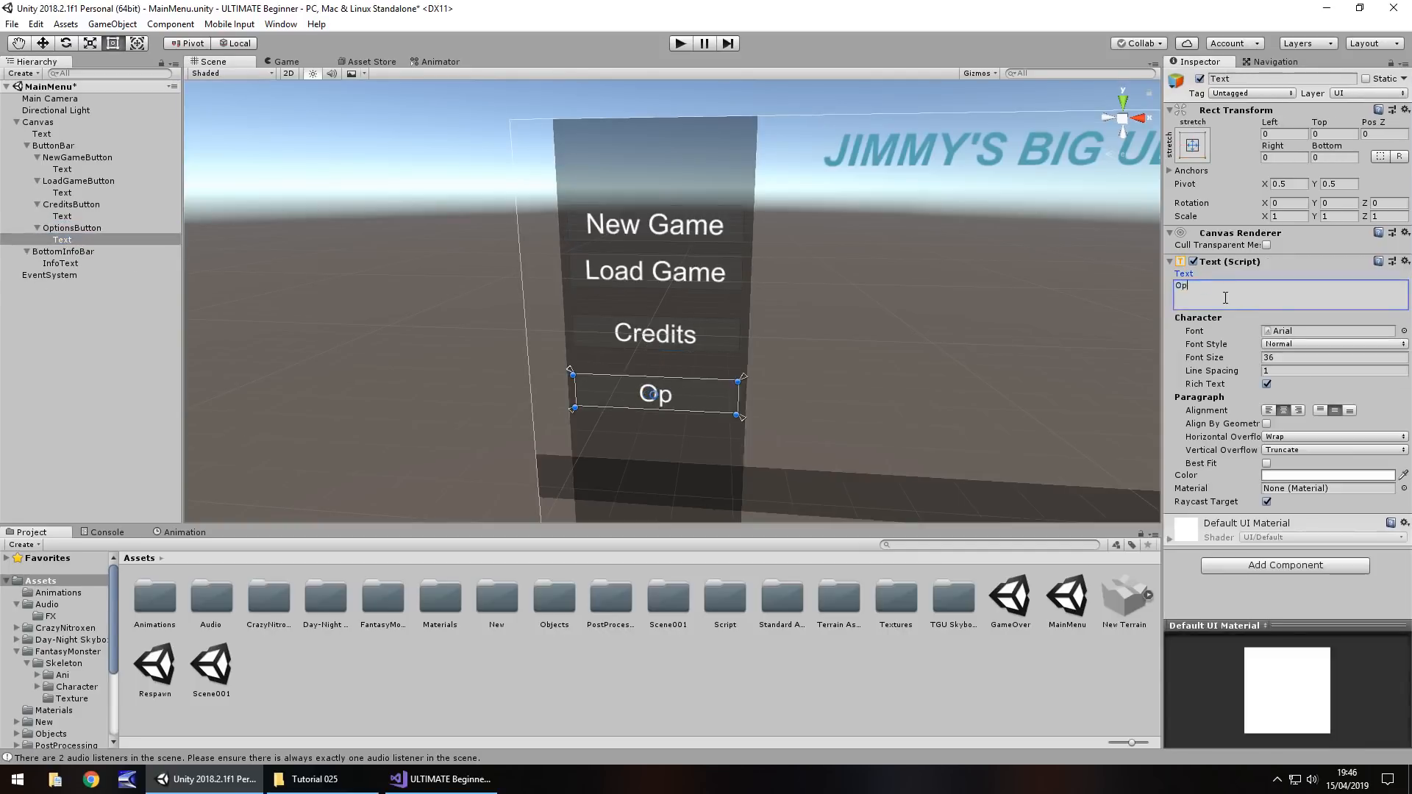
text(tions)
- Duplicate OptionsButton and place the copy below it in the side panel at a Pos Y of about -142.4
click(688, 427)
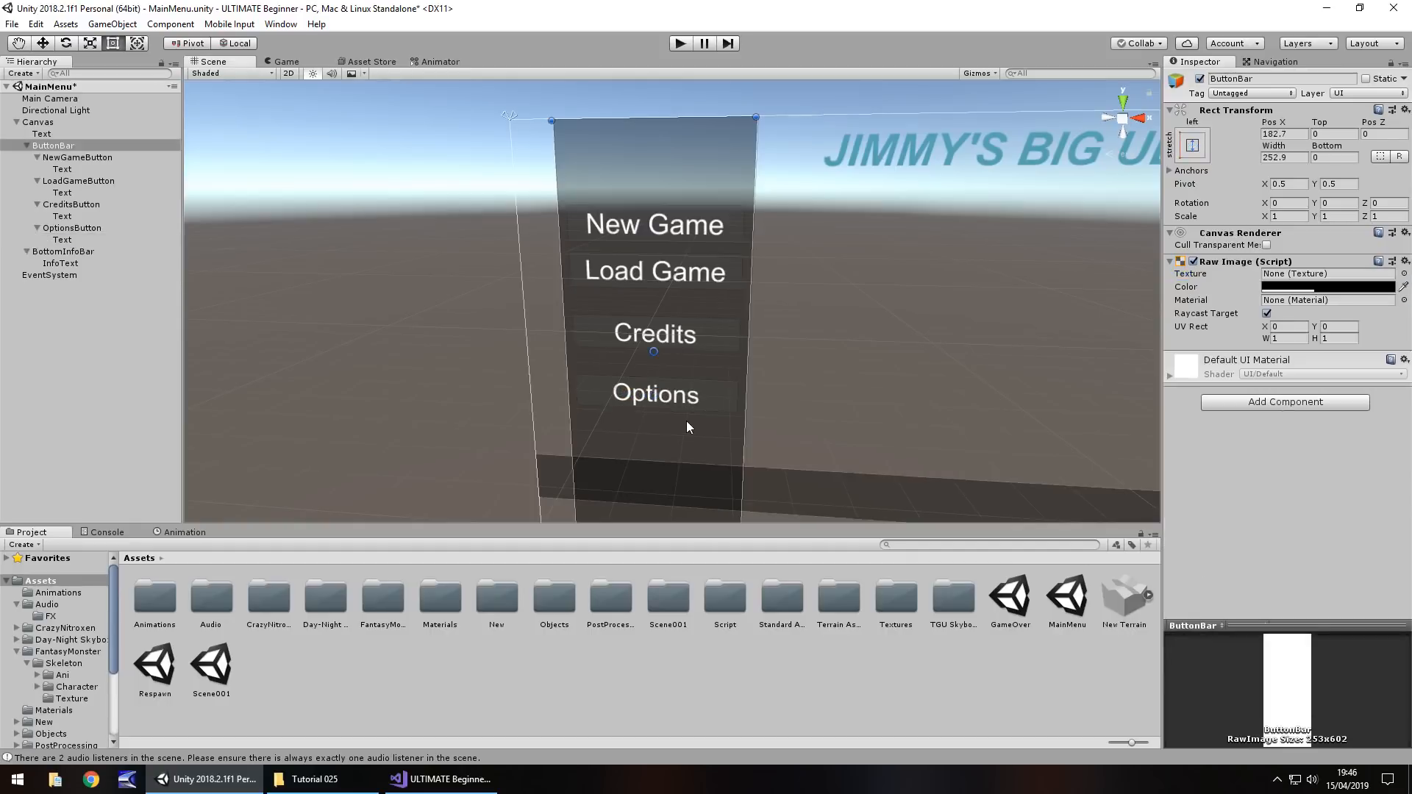
click(685, 400)
scroll(922, 419, up, 2)
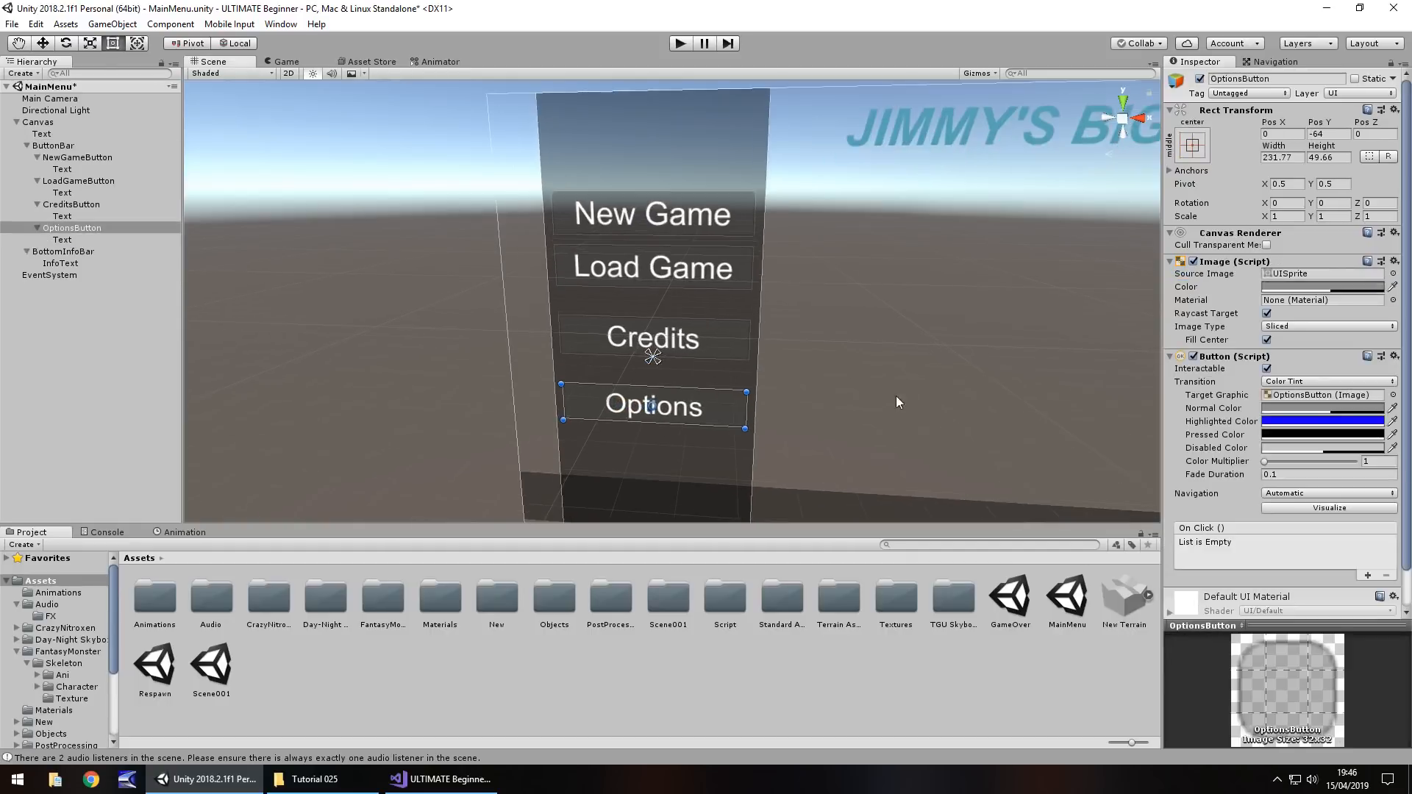
middle_drag(922, 419, 855, 262)
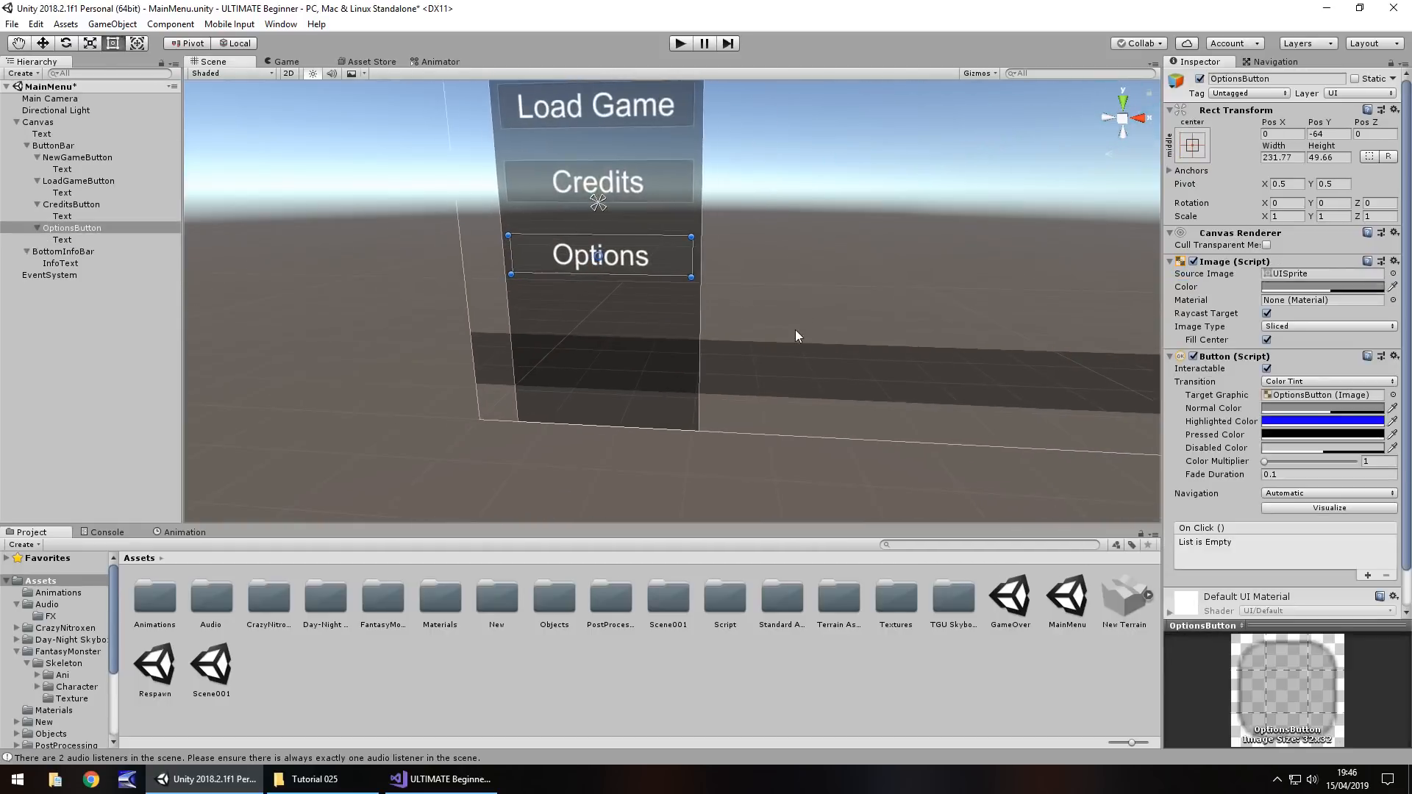
click(73, 227)
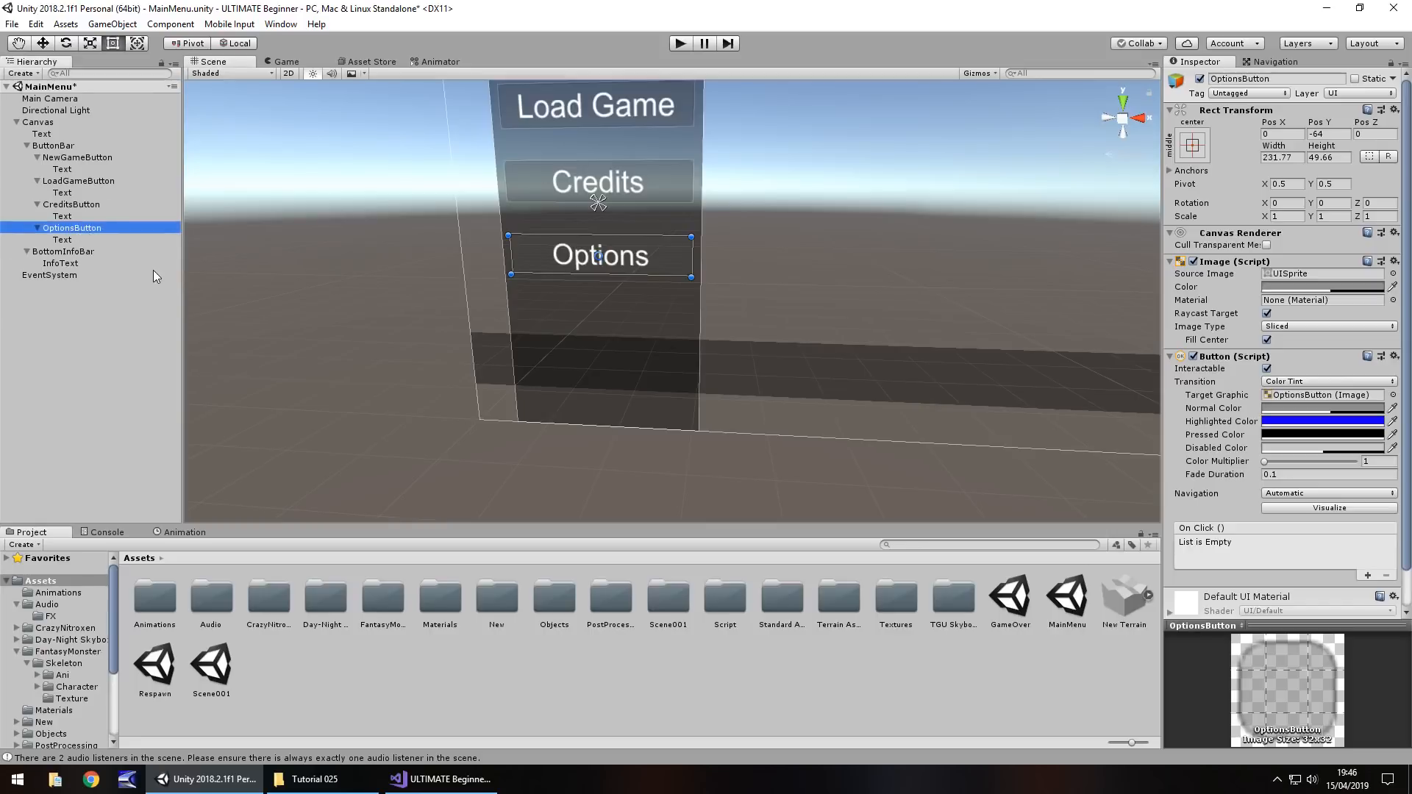
key(ctrl+d)
drag(646, 254, 647, 311)
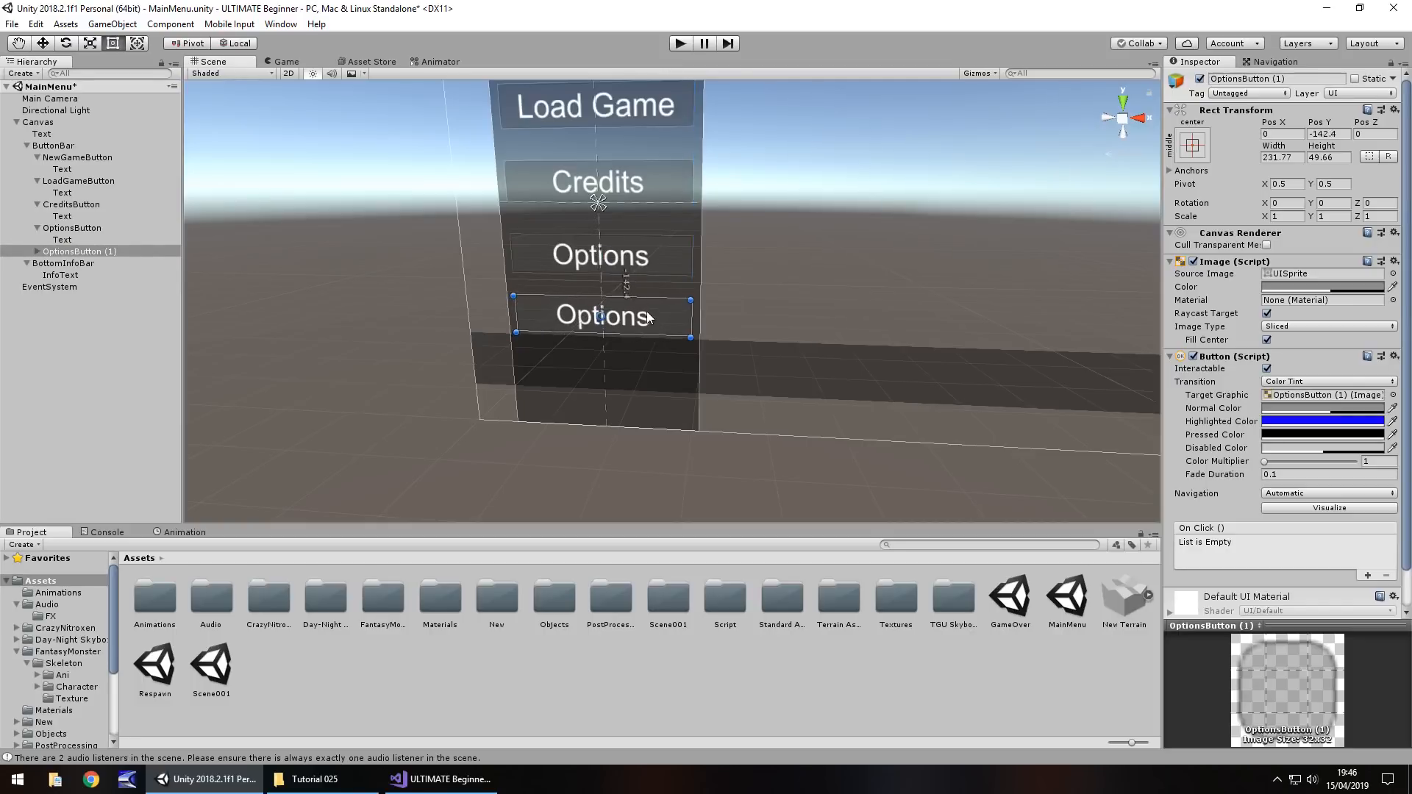
- Rename the duplicated options button as QuitButton and set its label text to "Quit Game"
click(100, 256)
text(Qu)
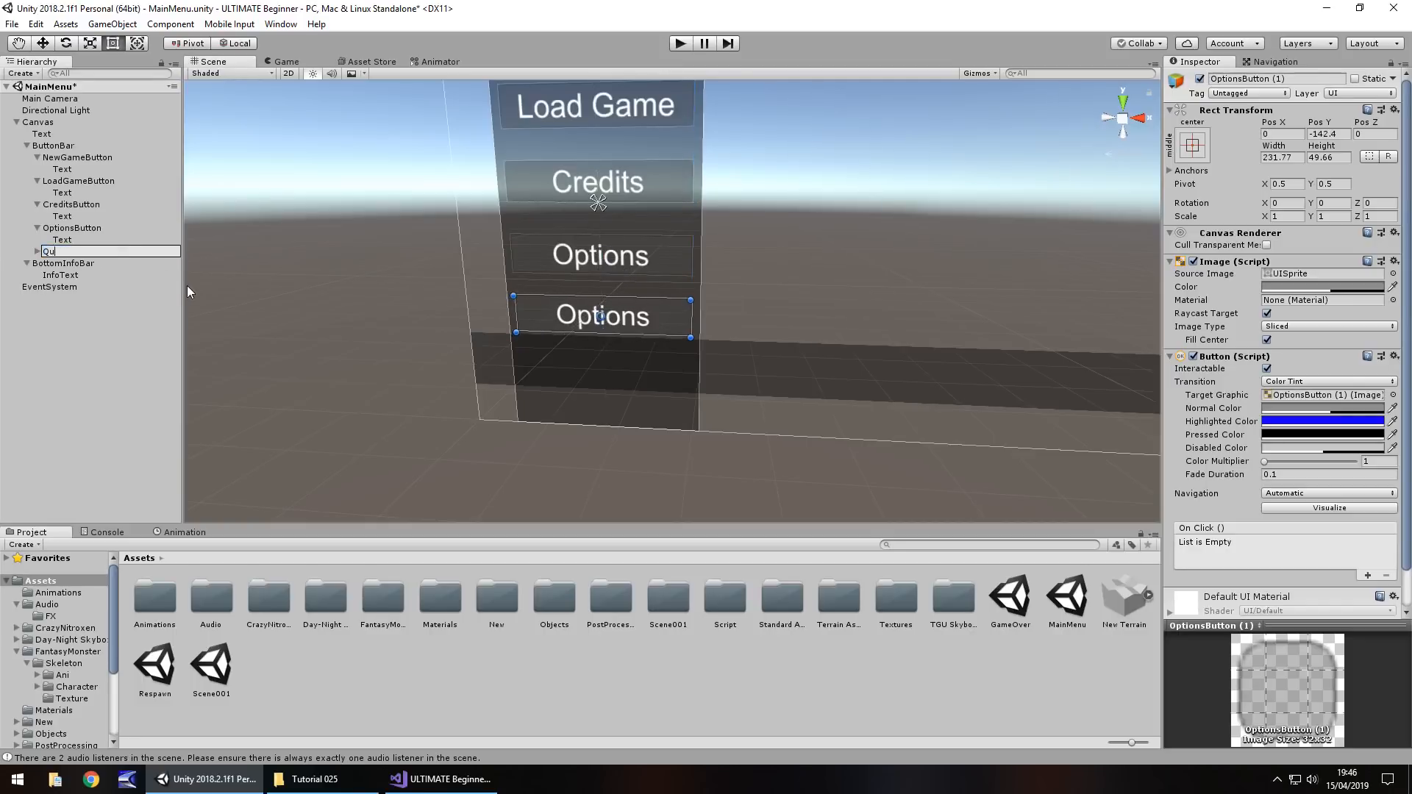
text(itButton)
key(Return)
click(37, 251)
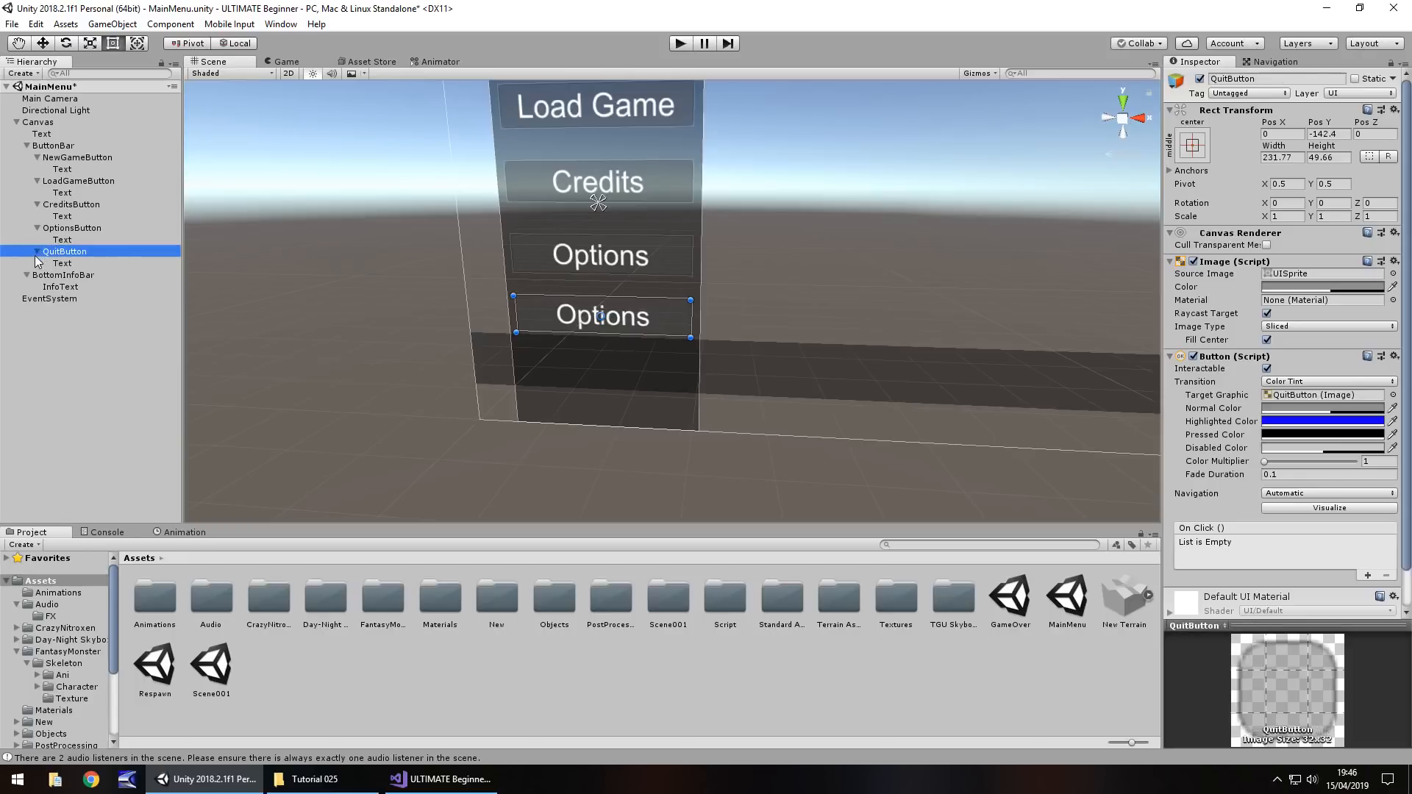
click(72, 264)
click(1211, 294)
text(Q)
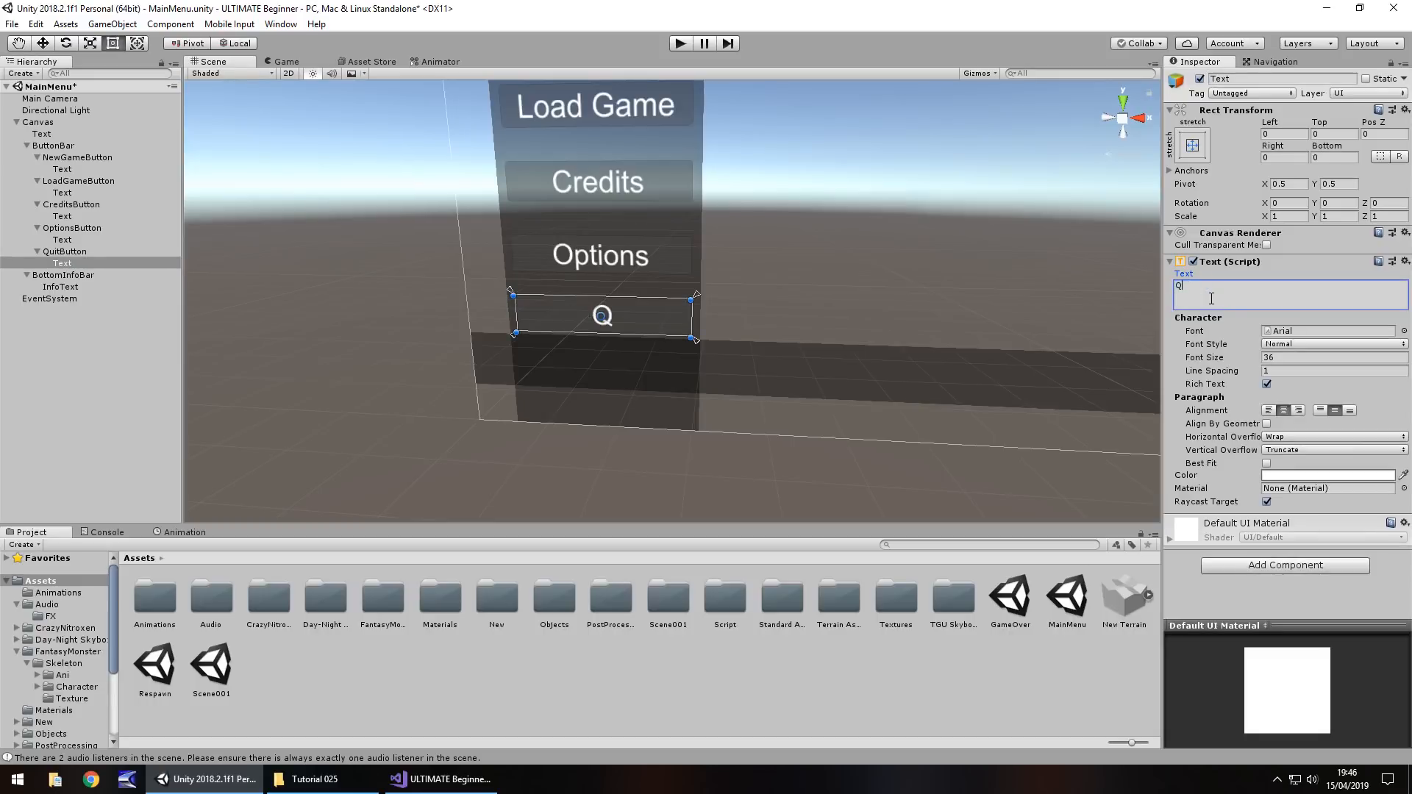
text(uit Game)
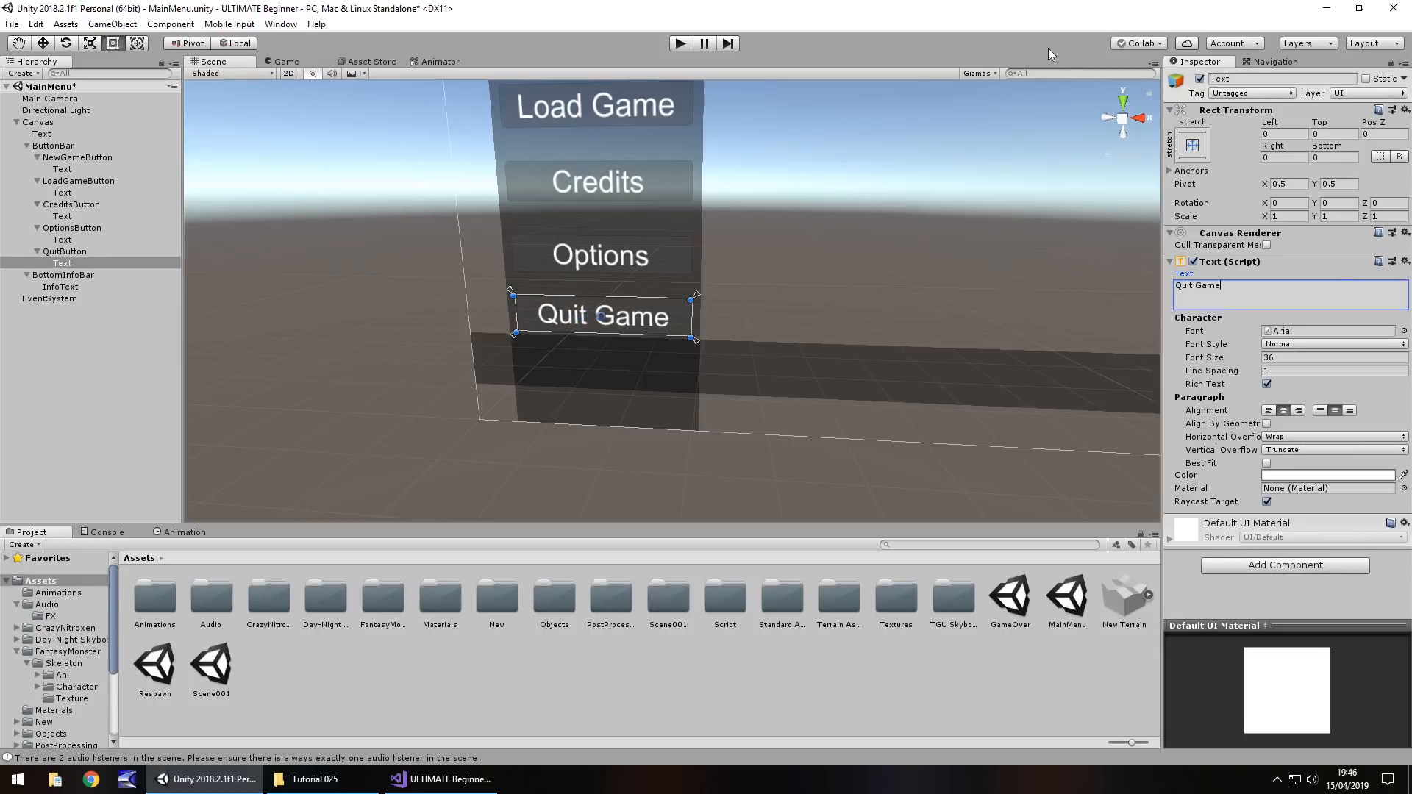
- Run the MainMenu scene in play mode, test the New Game button, and stop playback
click(854, 231)
click(680, 43)
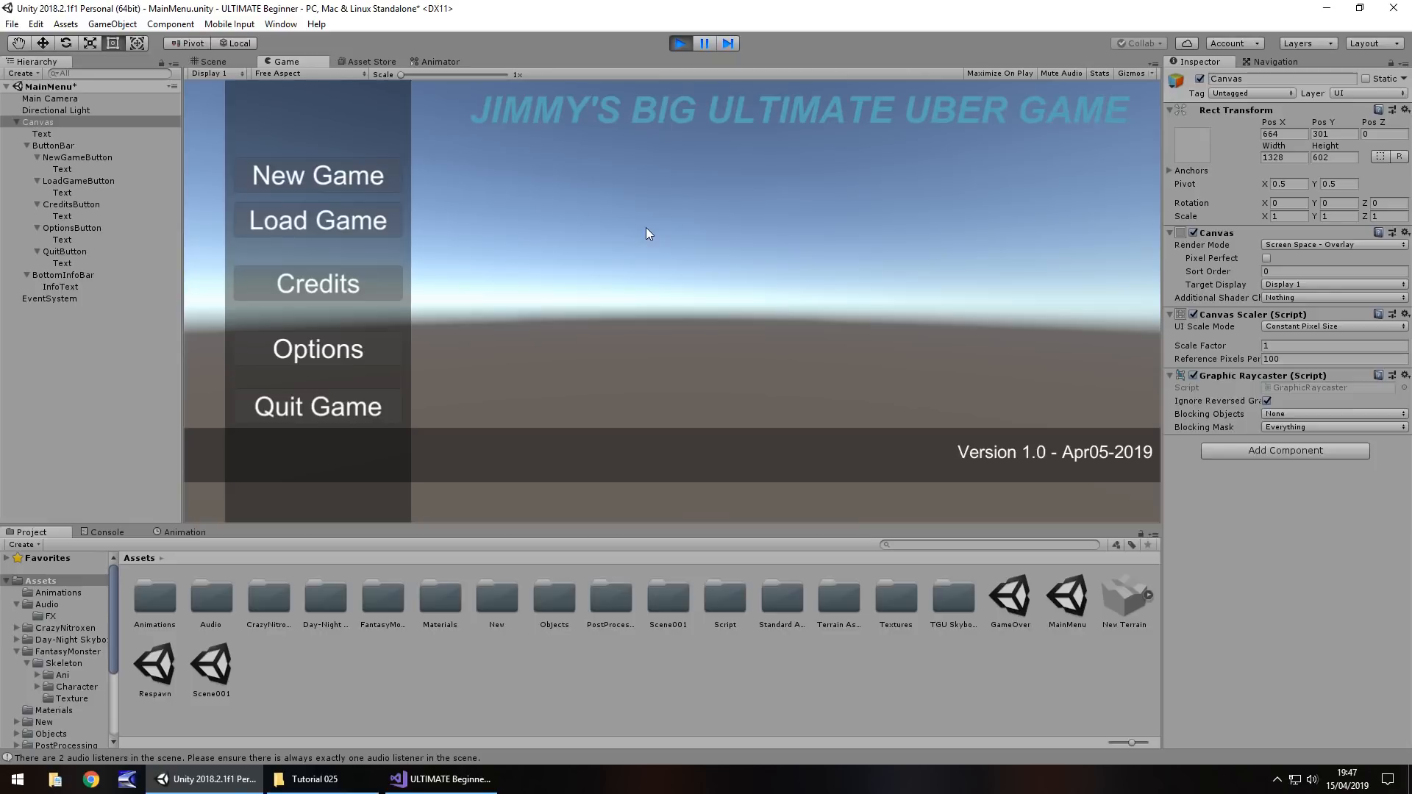
click(325, 178)
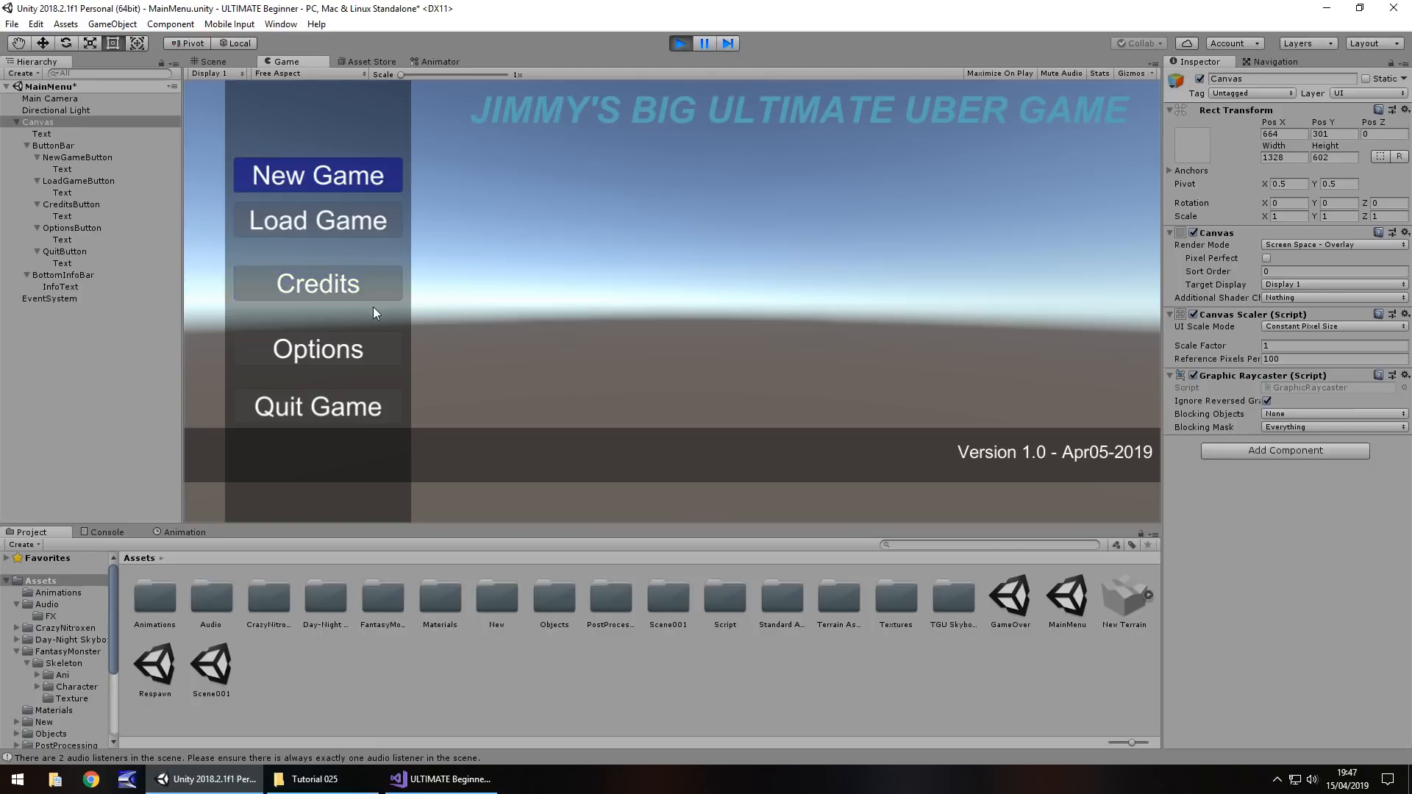
click(680, 42)
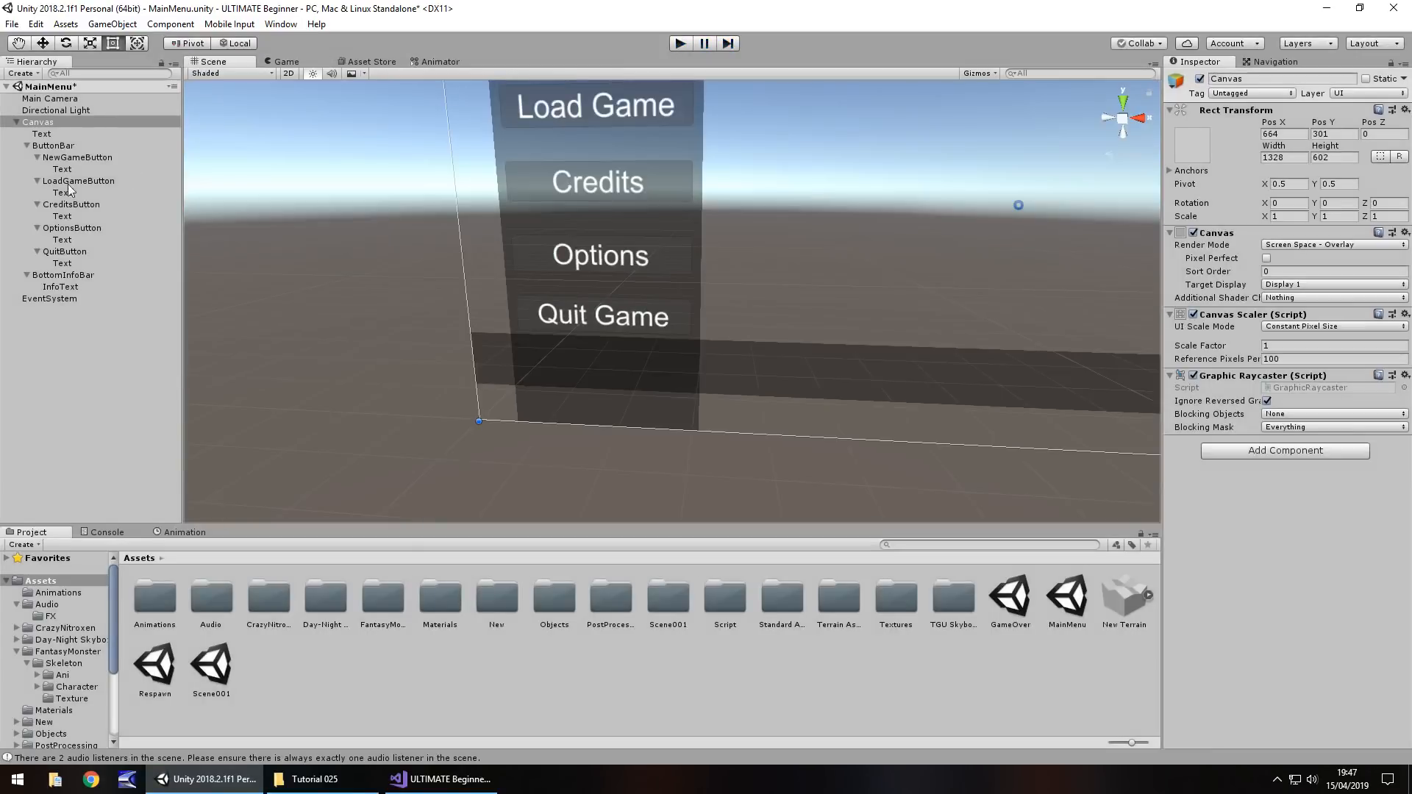
- Change the bottom info bar's version text to "Version 1.0 - Apr15-2019"
click(50, 135)
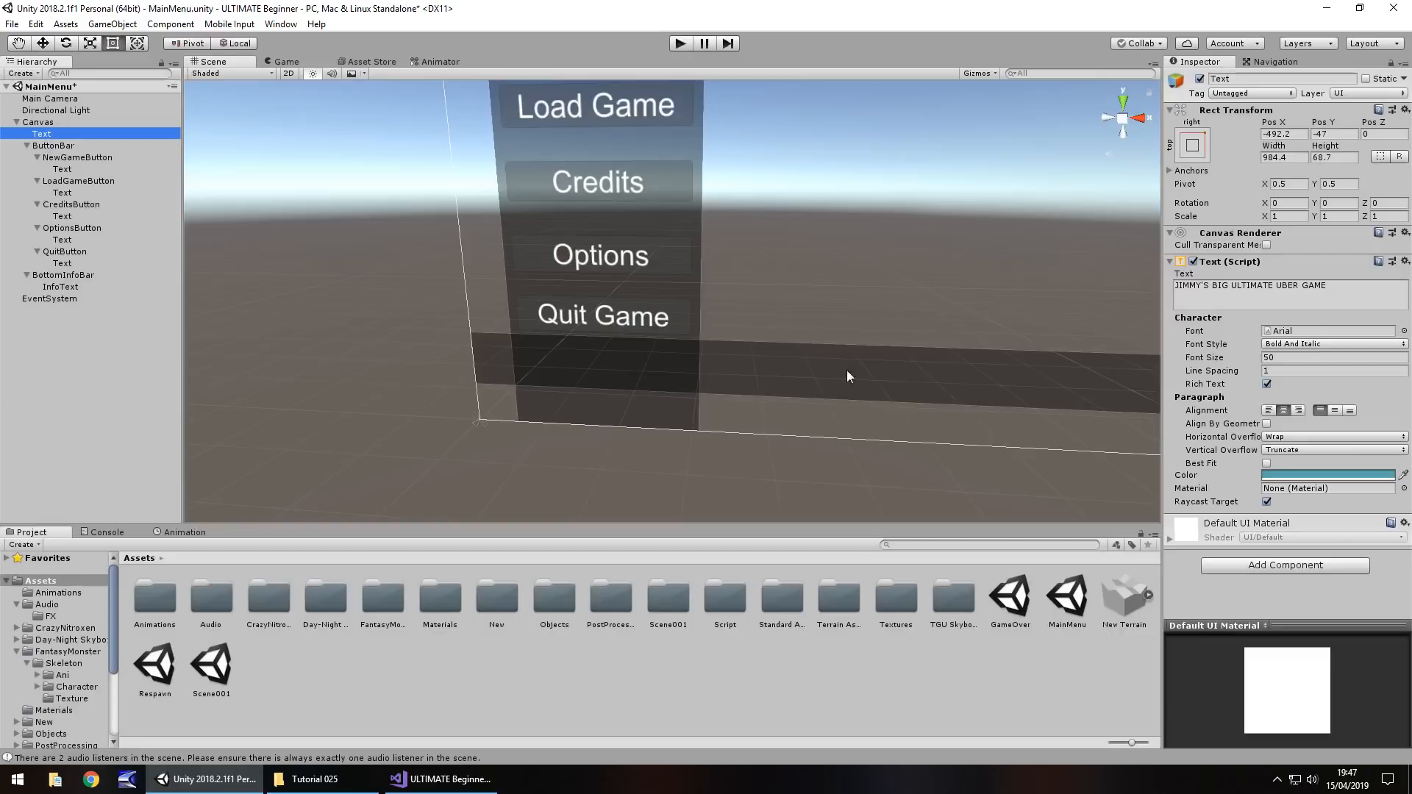
alt+drag(844, 375, 972, 333)
click(953, 303)
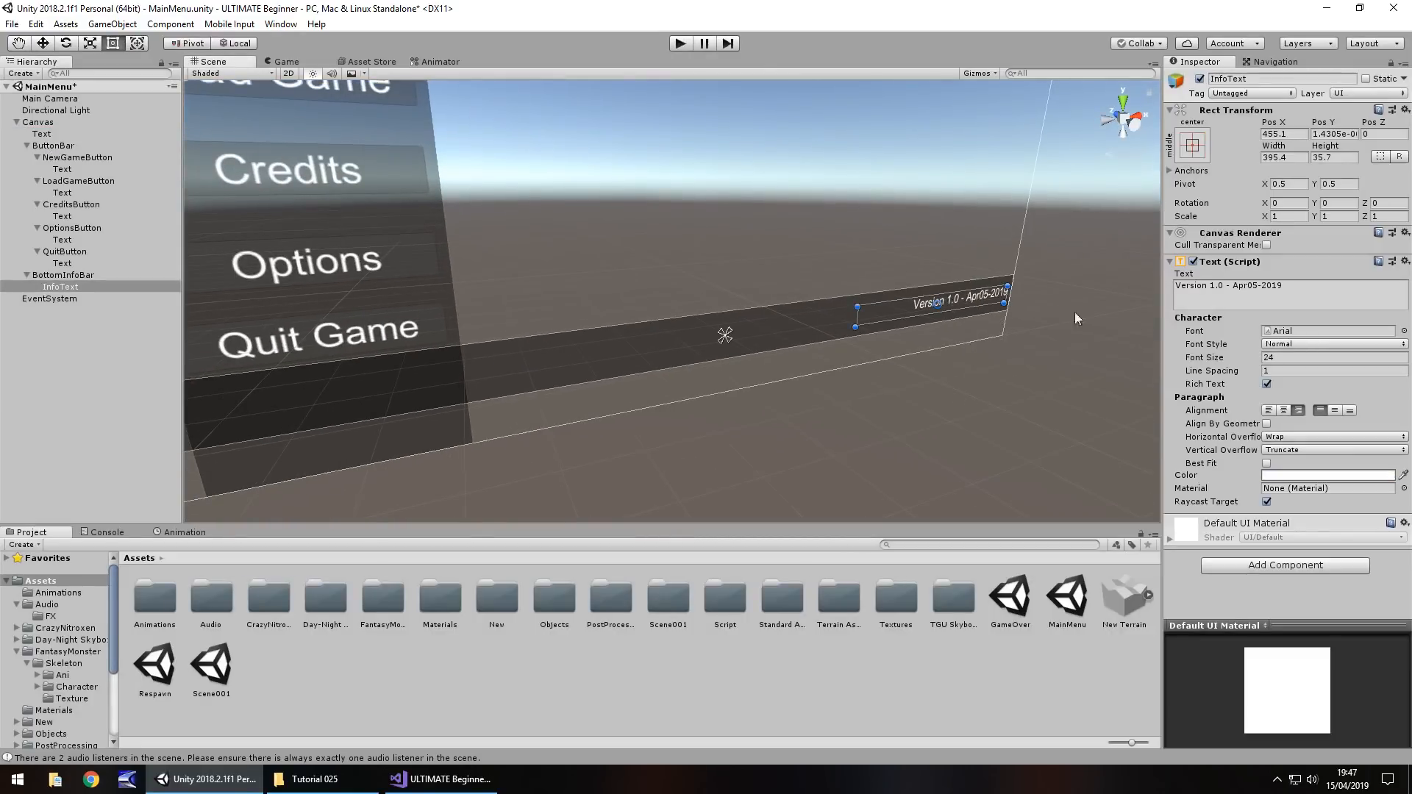
drag(1247, 286, 1254, 288)
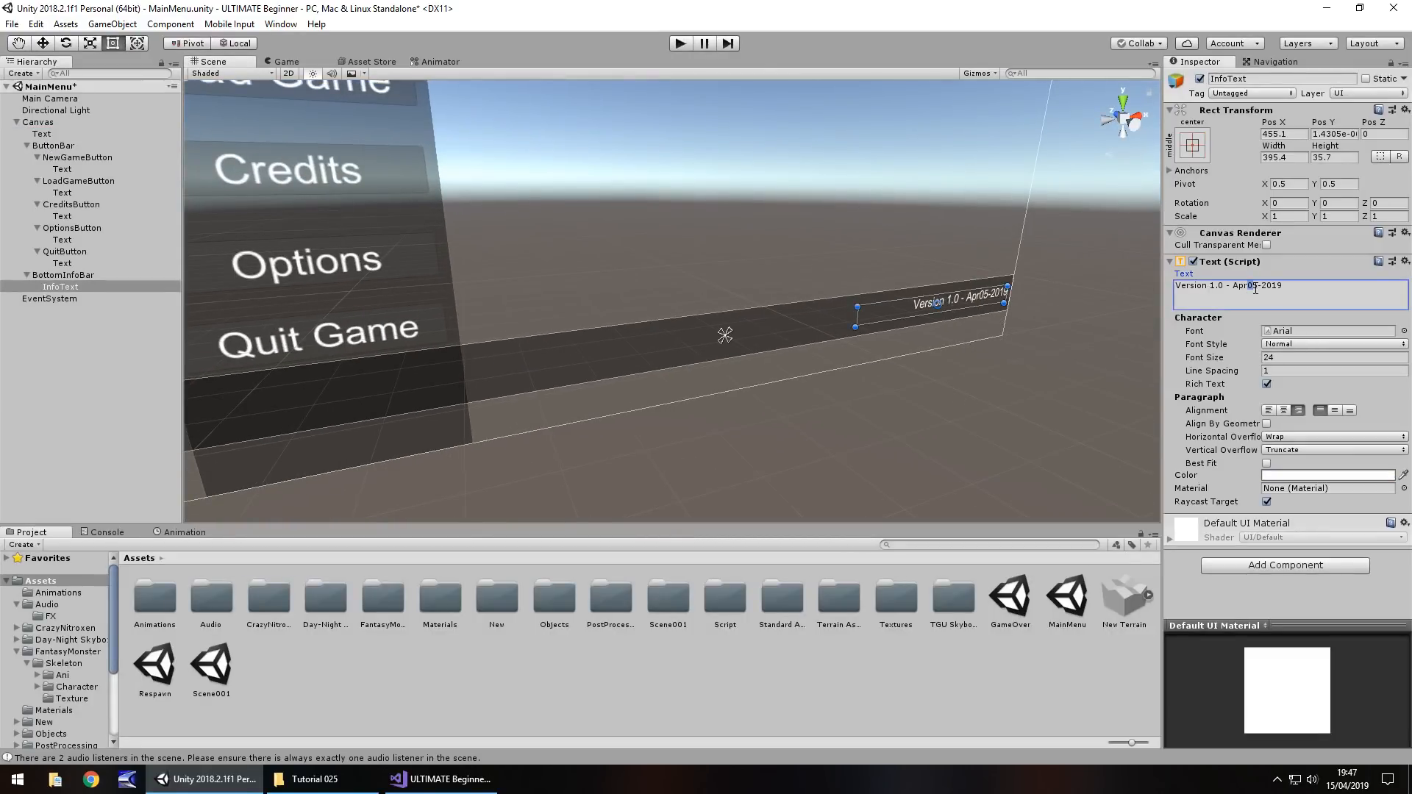
text(1)
right_drag(1084, 350, 980, 354)
right_drag(798, 401, 872, 412)
click(872, 412)
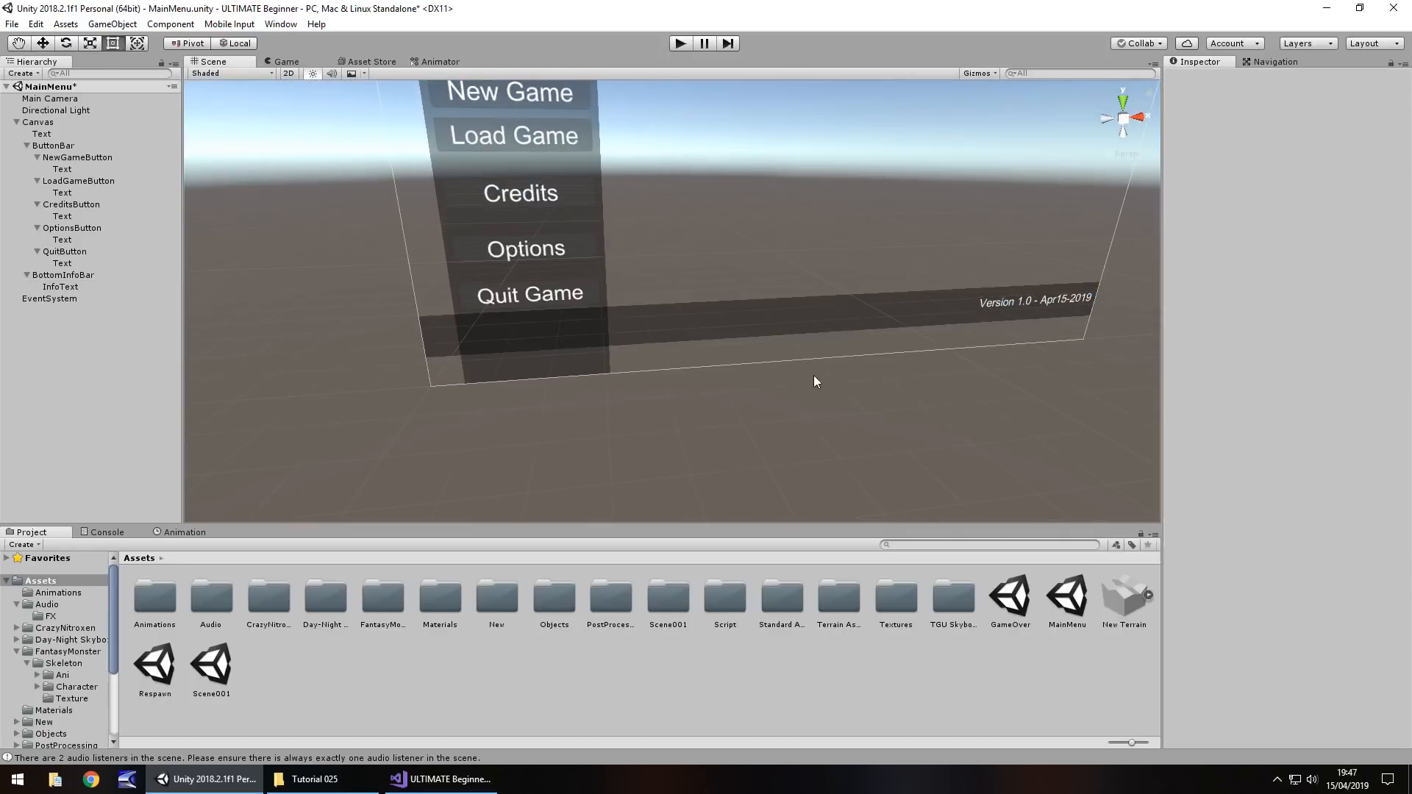